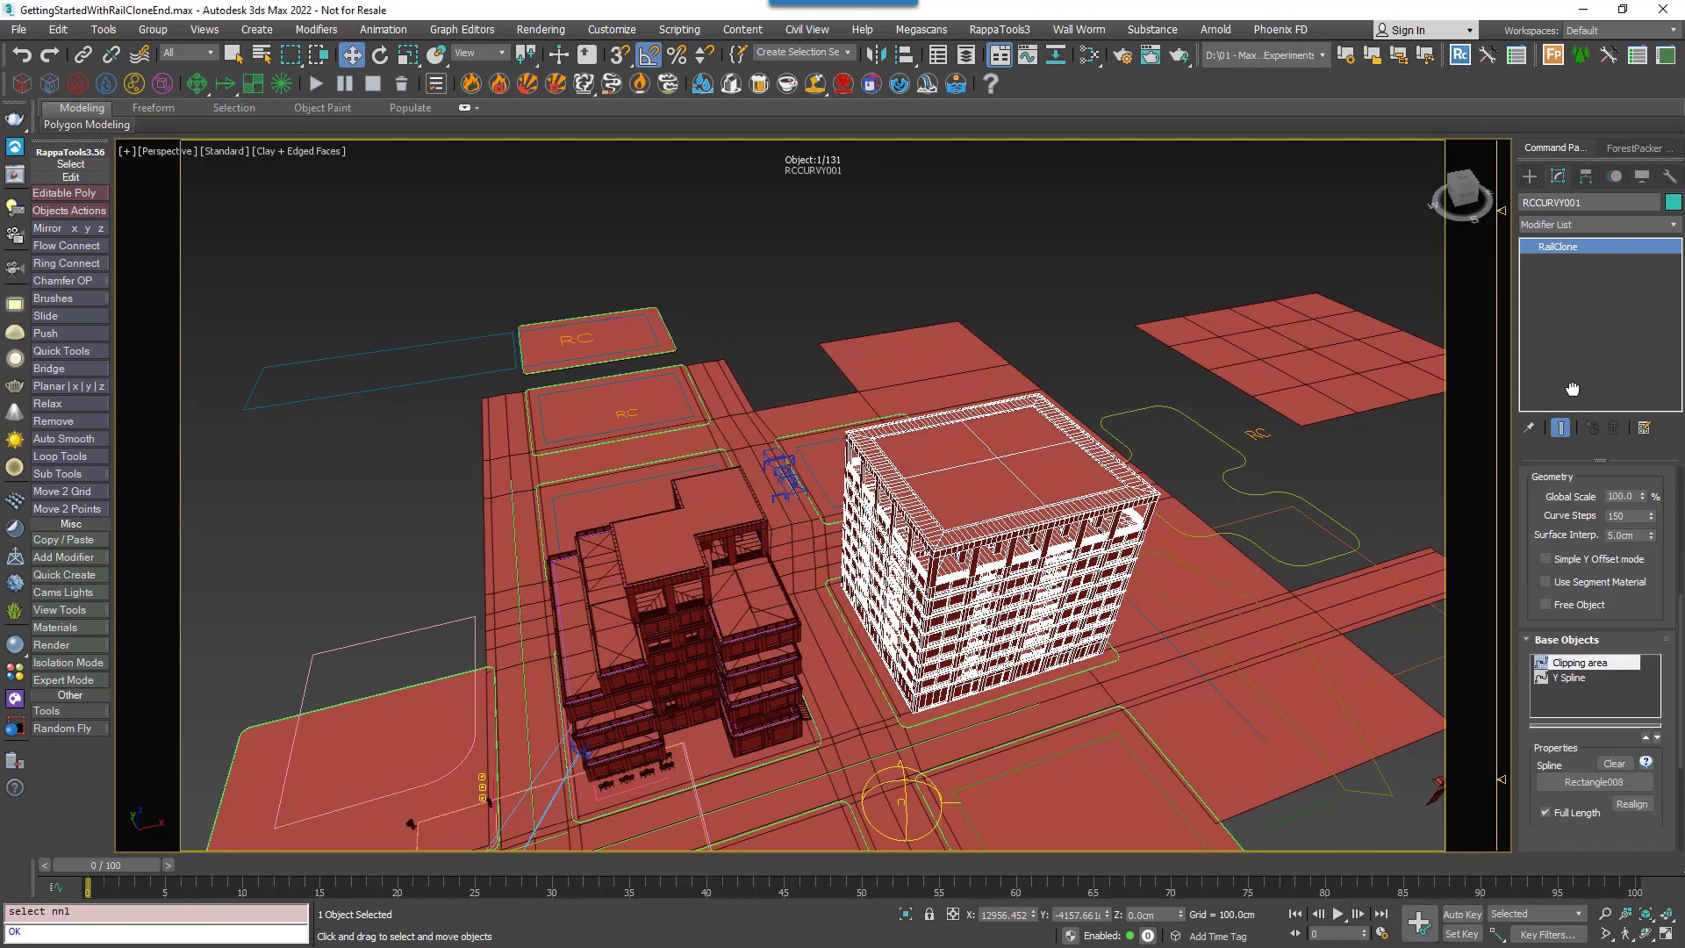
Assign Rectangle017 as the white building's clipping area spline and set its Z Offset to 4000 cm.
click(1594, 769)
click(818, 444)
drag(1580, 734, 1580, 551)
double_click(1595, 810)
text(4000)
key(Return)
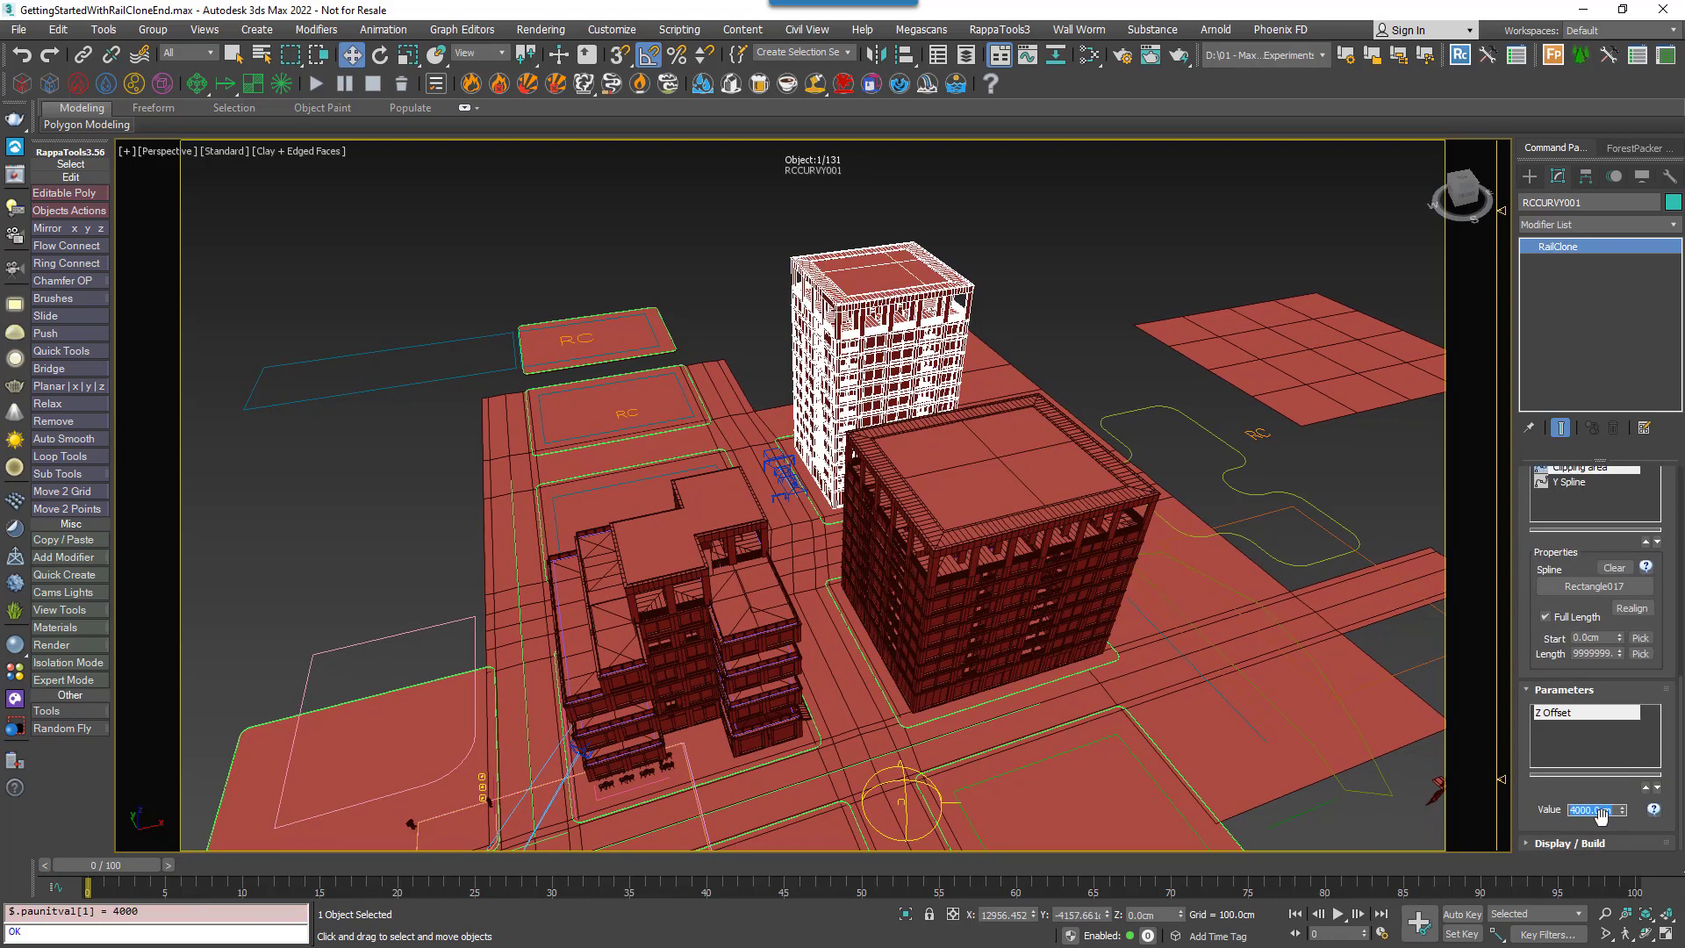
Clone the selected RailClone tower in place.
mouse_move(1216, 566)
alt+middle_down()
mouse_move(1156, 568)
mouse_move(1229, 586)
alt+middle_up()
key(ctrl+v)
click(793, 549)
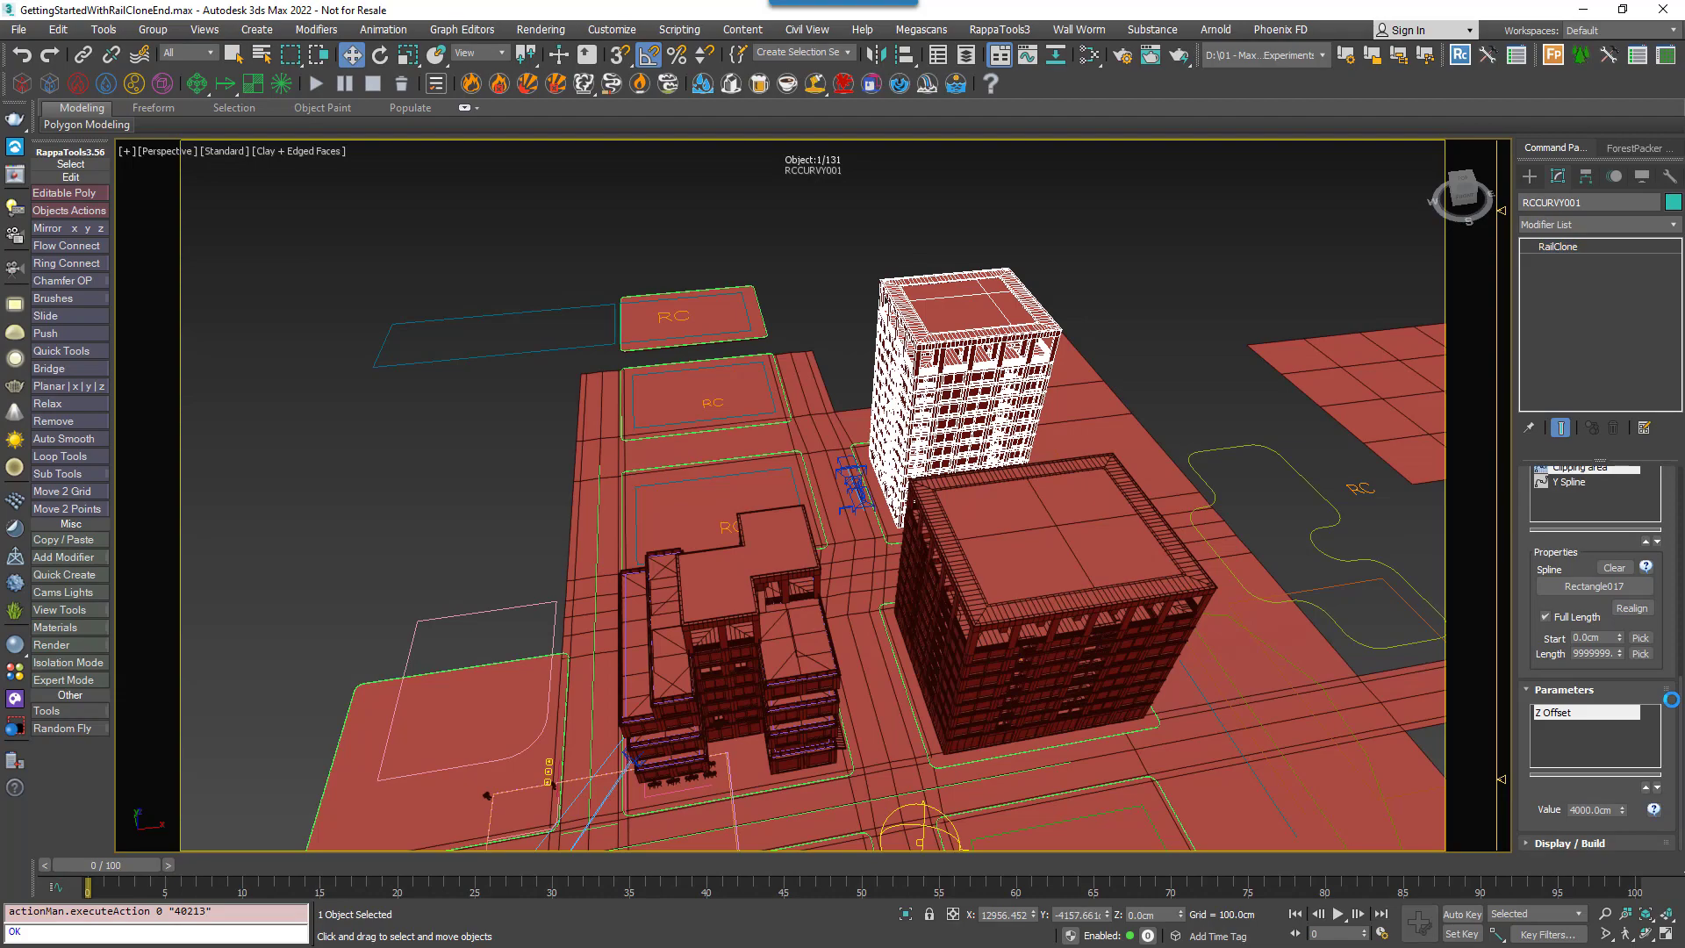
Assign Rectangle006 as the cloned building's clipping area spline and set its Z Offset to 2500 cm.
click(1593, 586)
click(623, 527)
double_click(1593, 809)
text(2500)
key(Return)
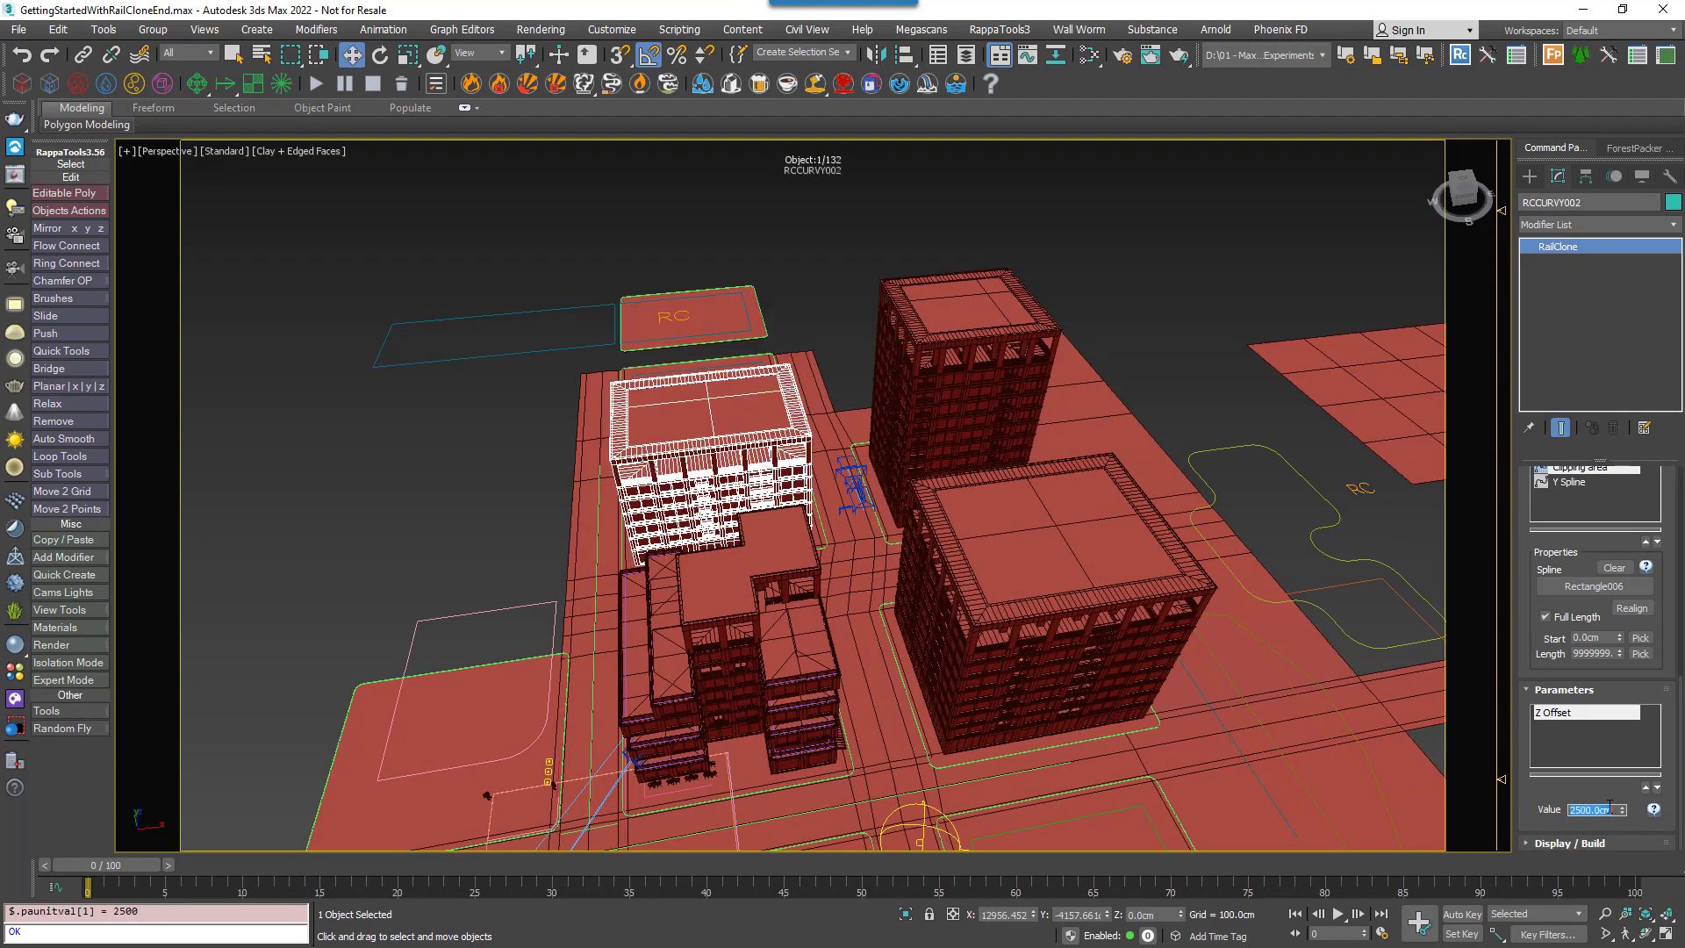
alt+middle_drag(878, 526, 858, 456)
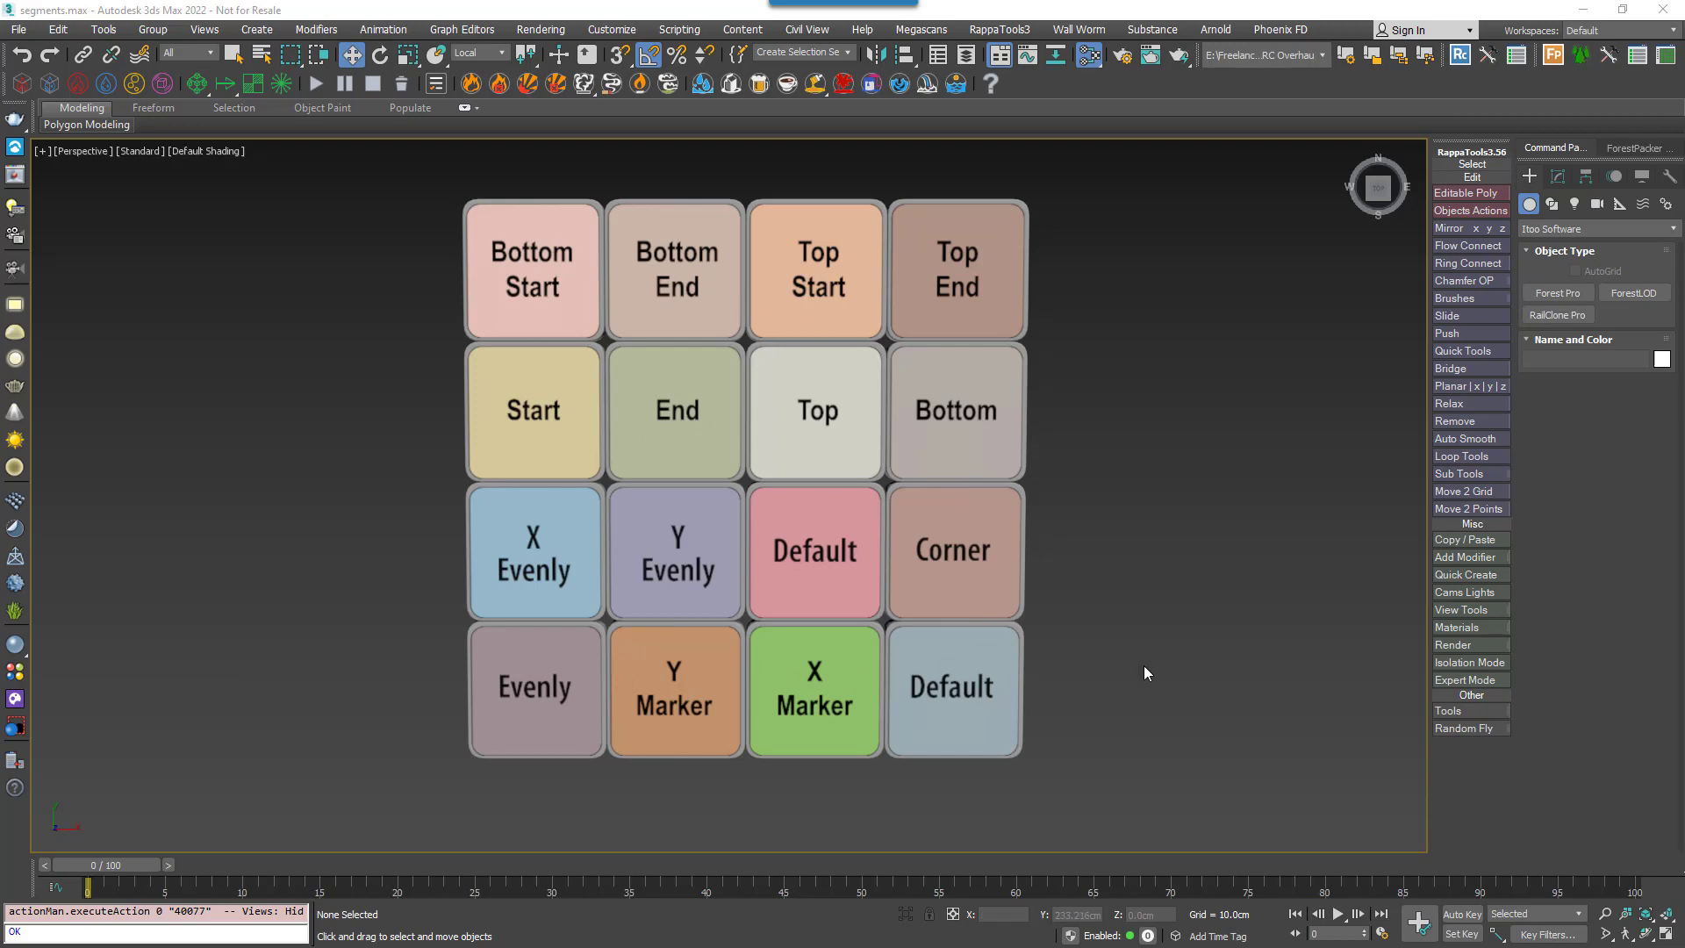
alt+middle_drag(1145, 667, 1017, 551)
scroll(1017, 550, down, 10)
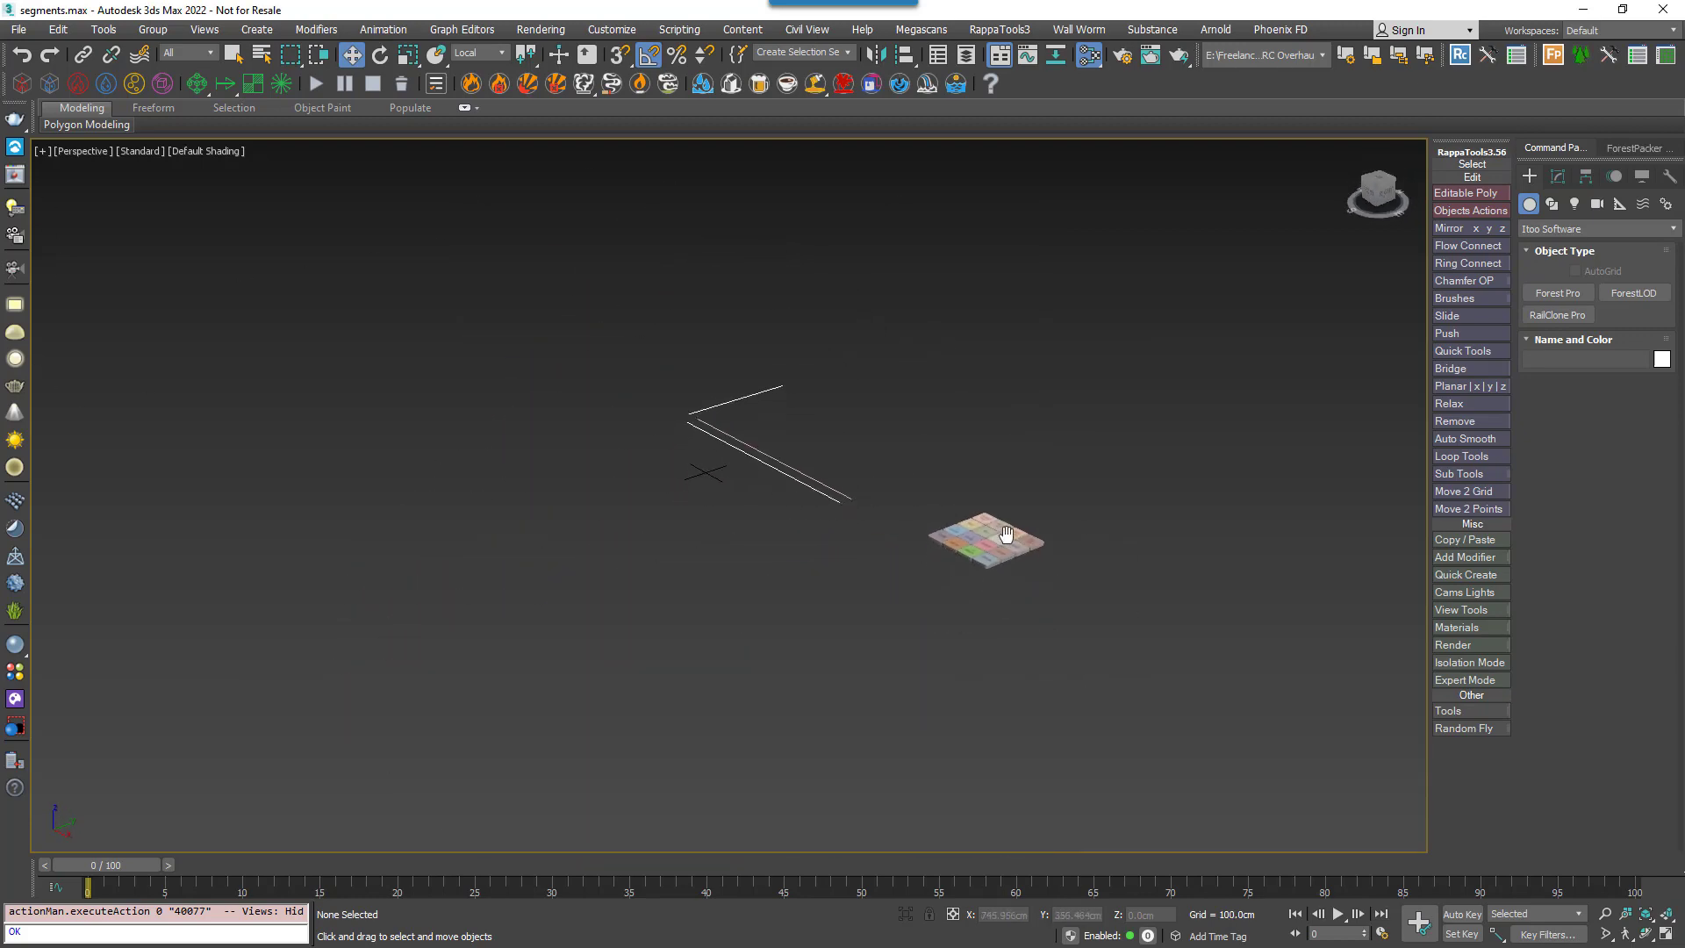
scroll(773, 506, up, 4)
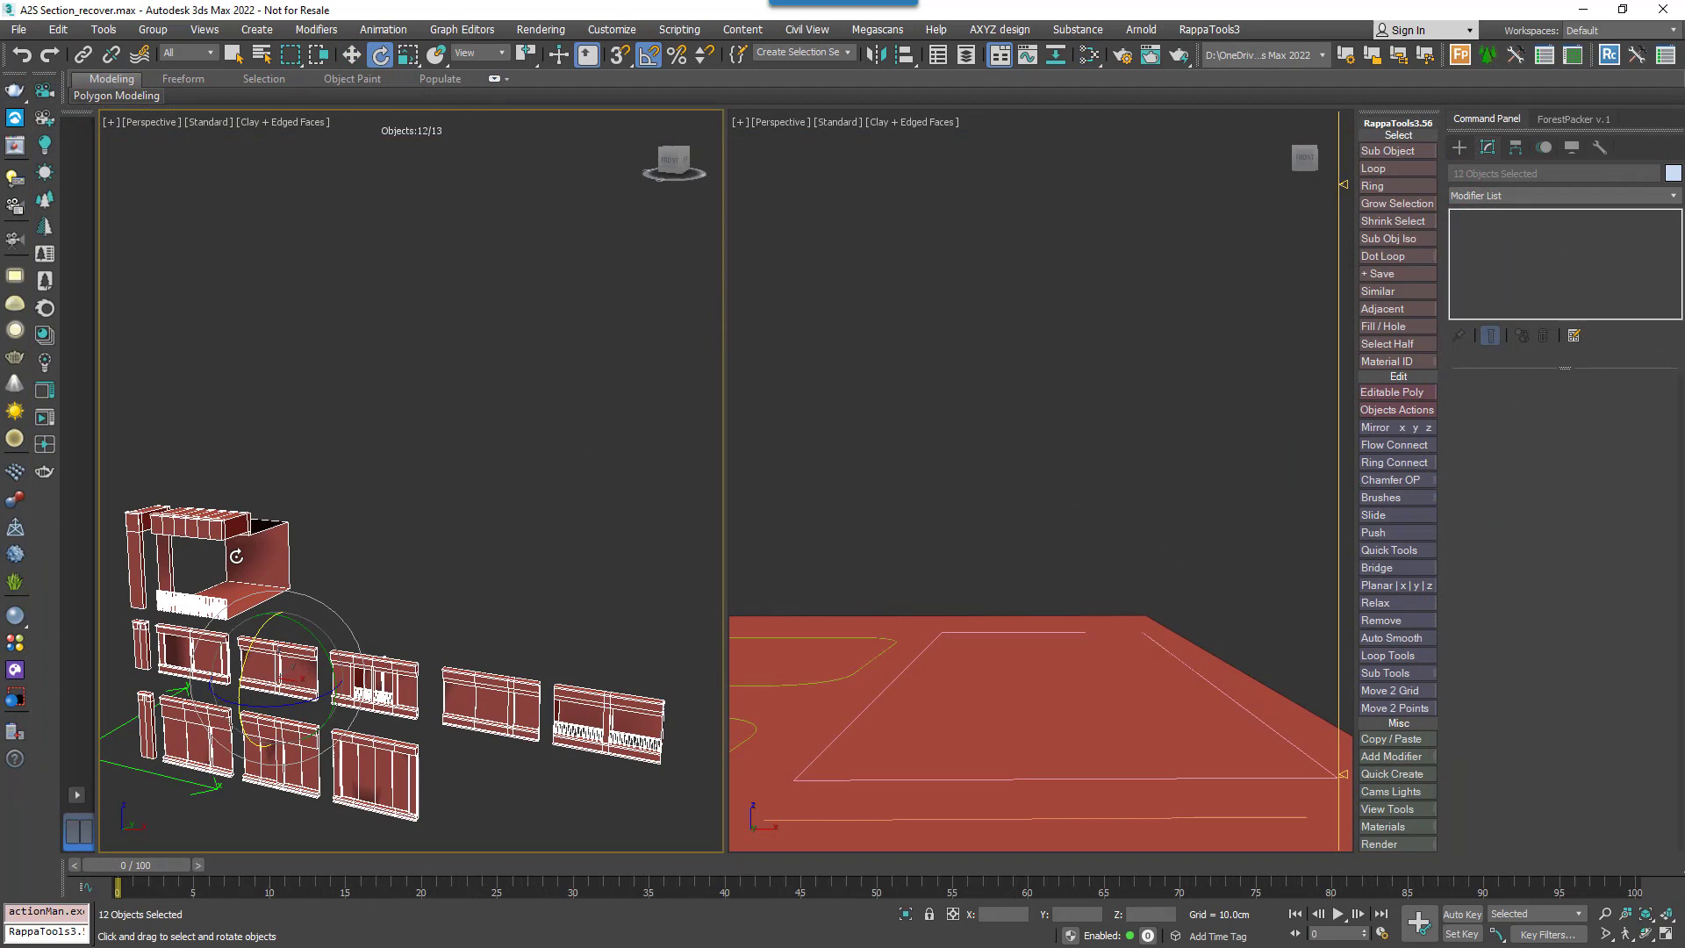
Rotate the twelve selected facade segments by -90 degrees about the X axis so they lie flat.
drag(244, 674, 256, 496)
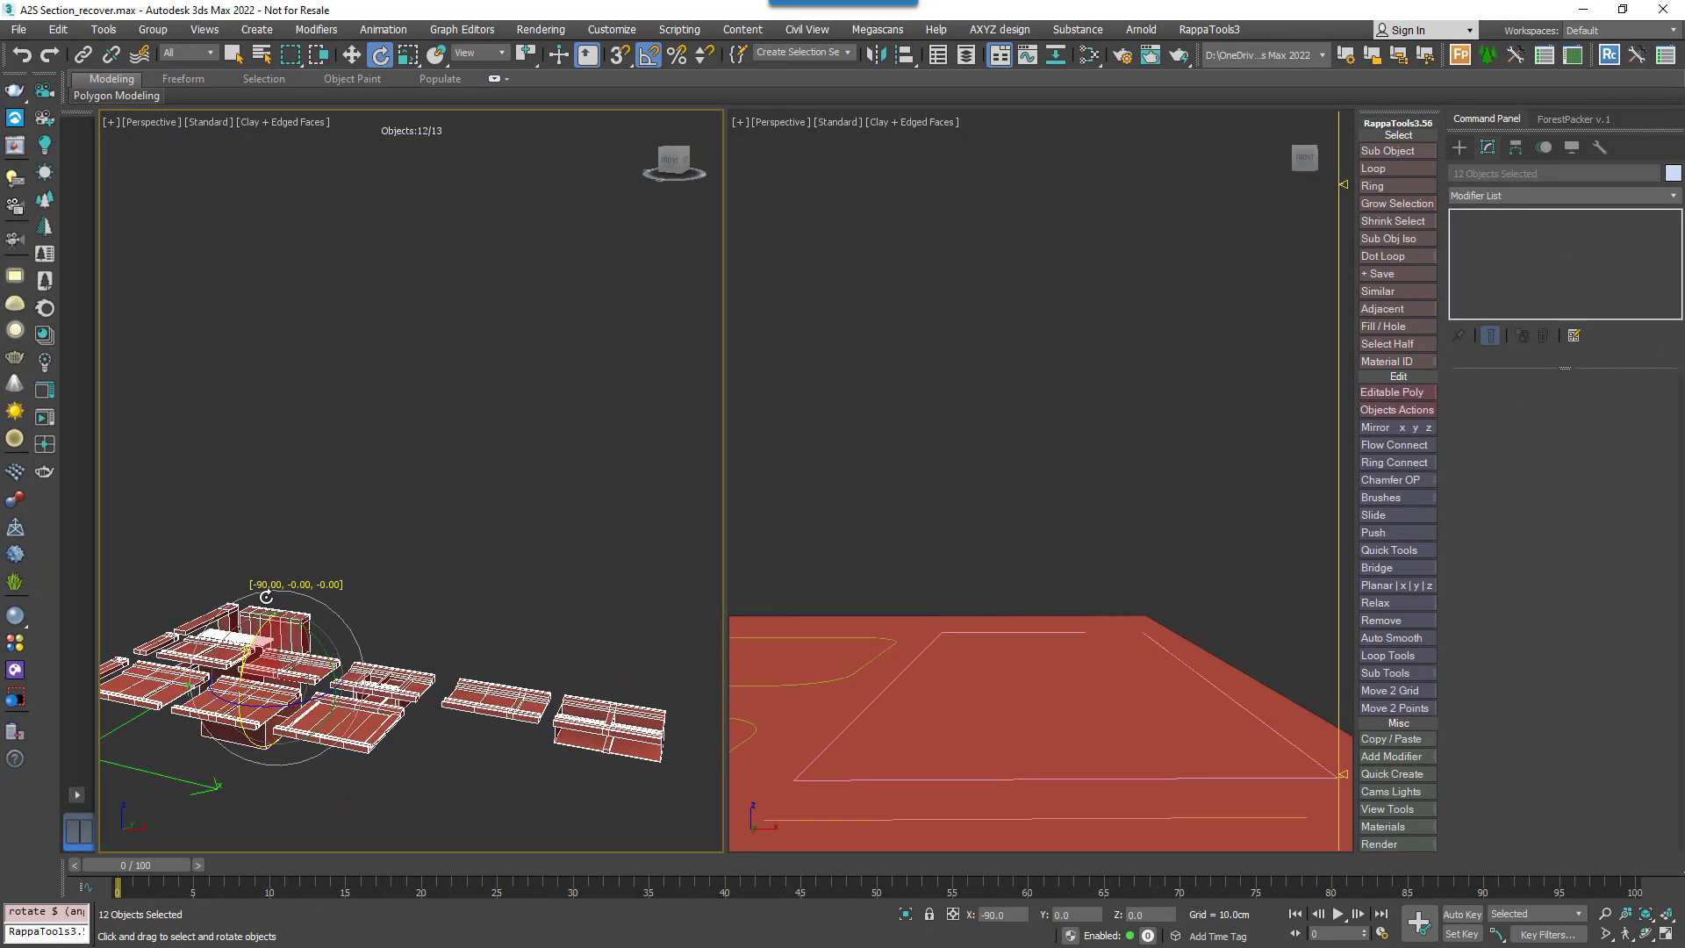
click(1600, 146)
click(1575, 464)
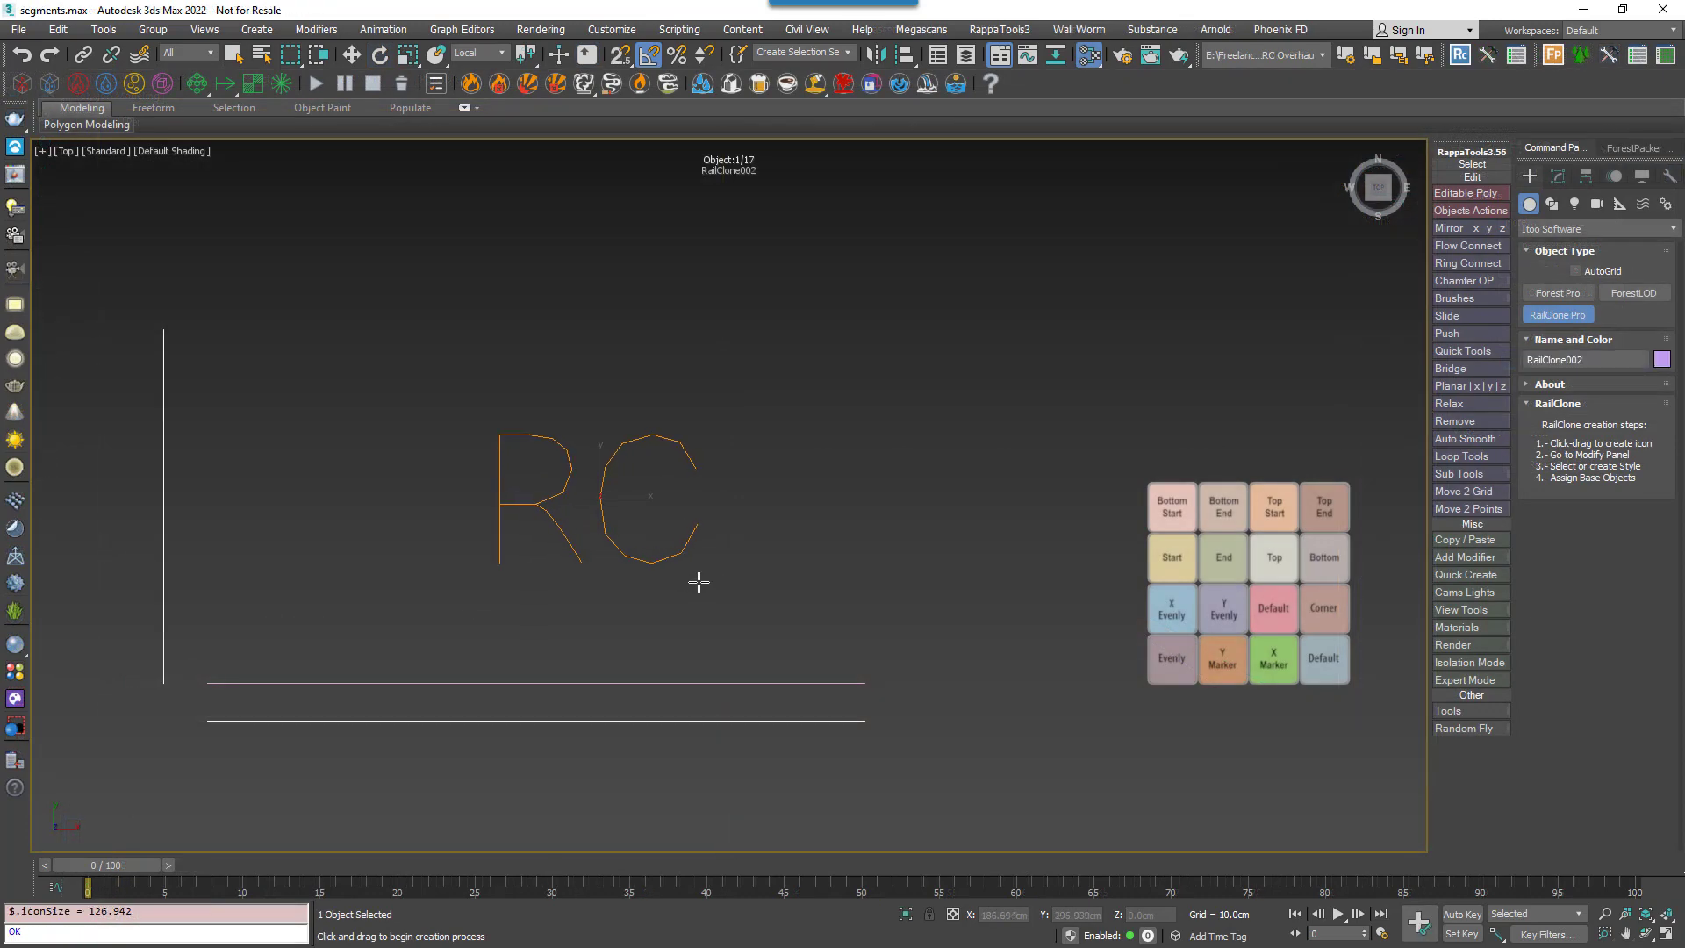
Open the style editor of the new RailClone object and add an Array 2S generator.
click(1558, 176)
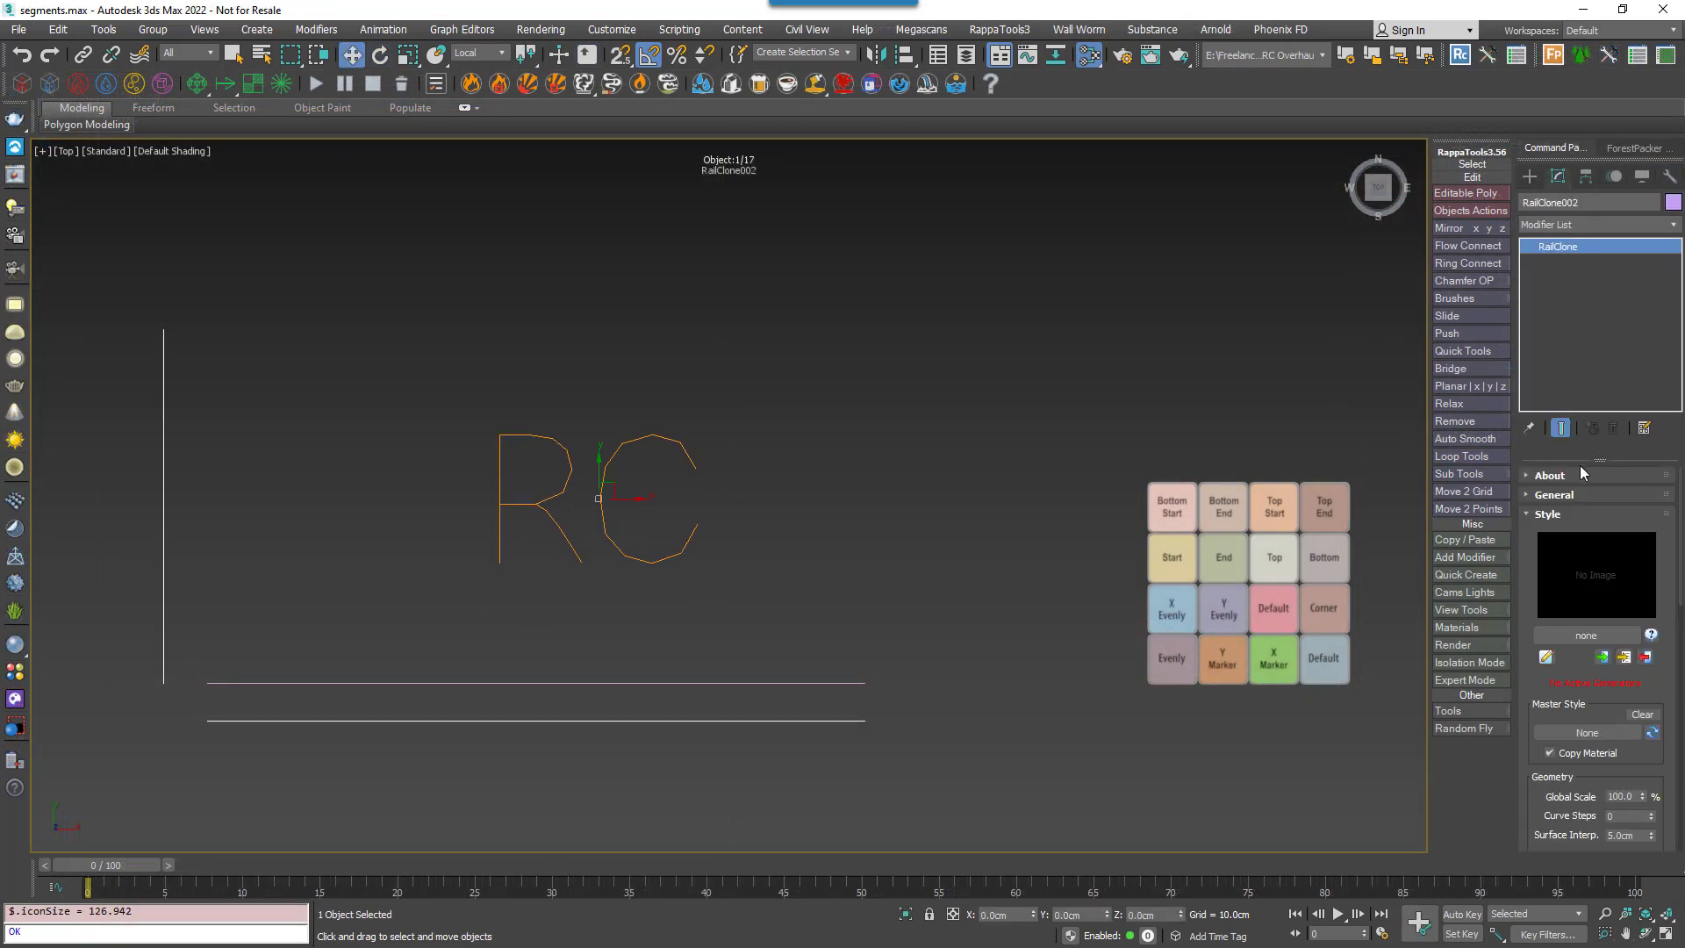
click(1547, 658)
middle_drag(689, 601, 756, 642)
scroll(711, 650, up, 6)
scroll(712, 651, down, 1)
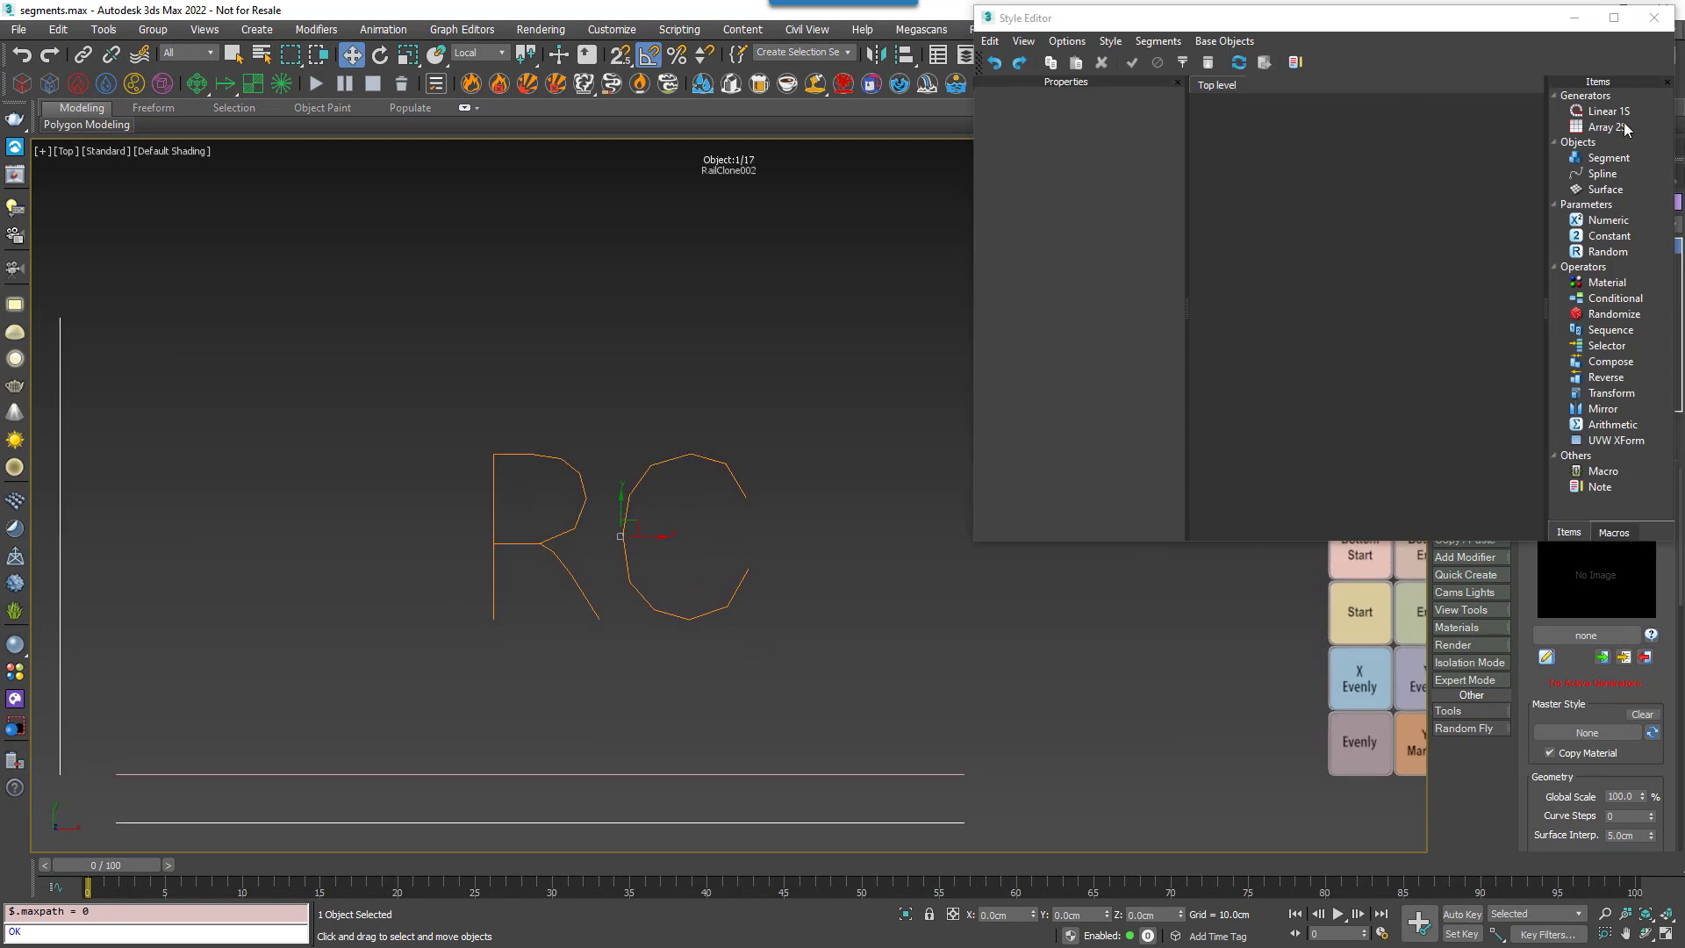
drag(1624, 128, 1499, 148)
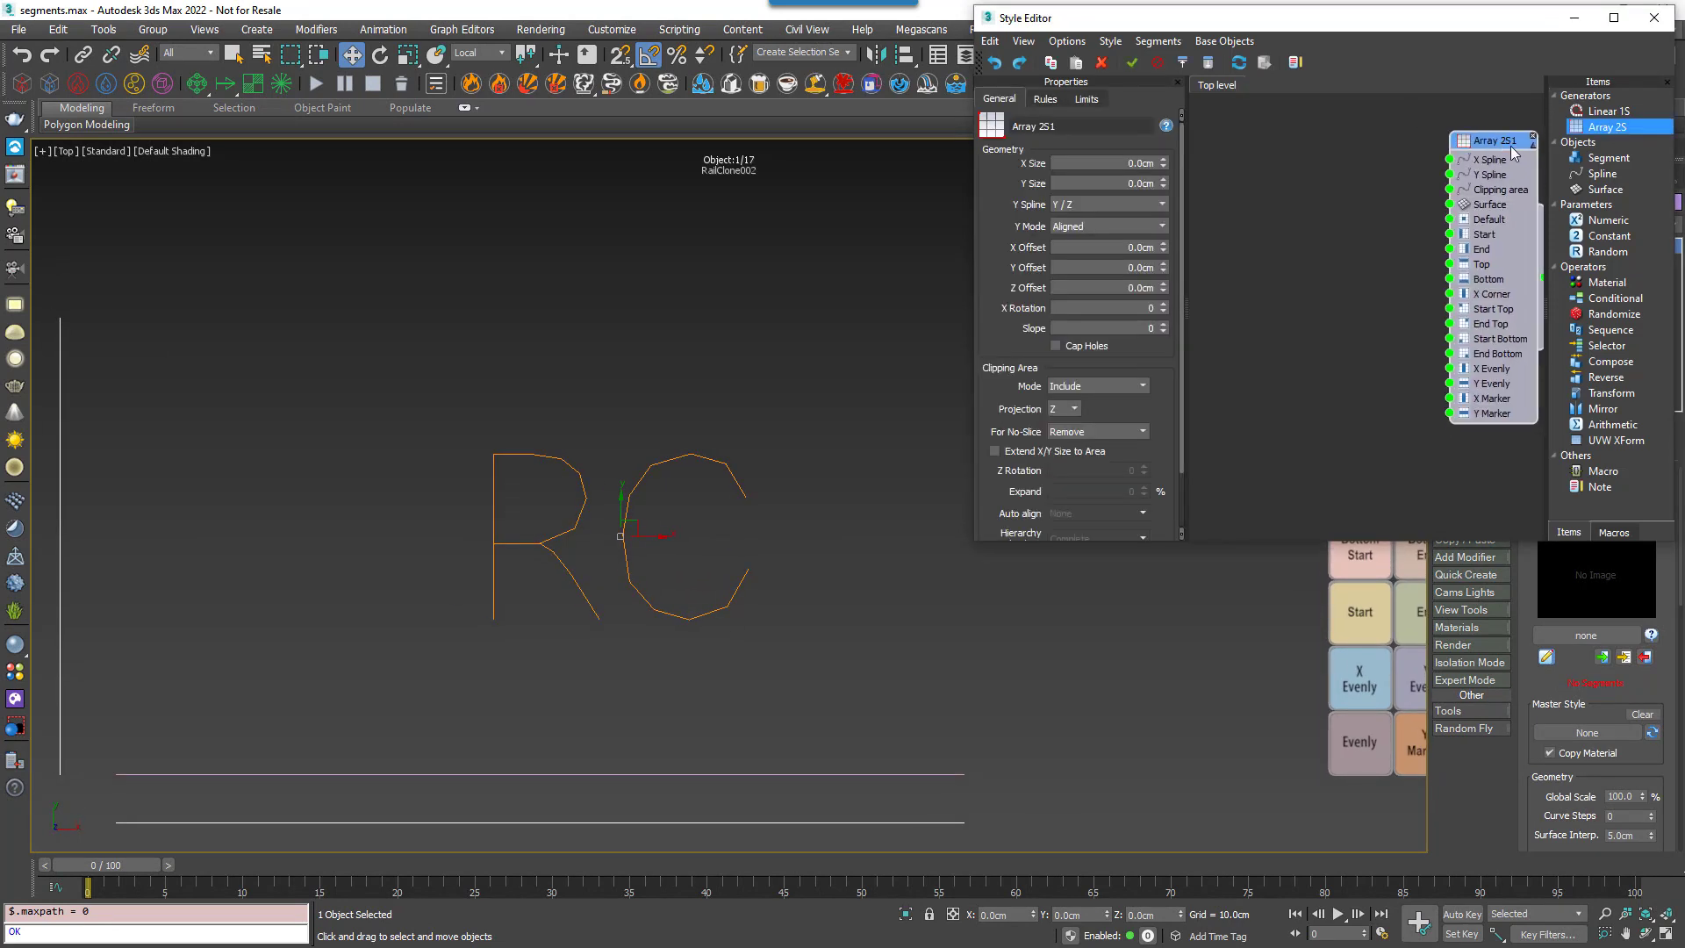
Add a spline node using Line001 and connect it to the generator's X Spline input.
drag(1602, 174, 1308, 148)
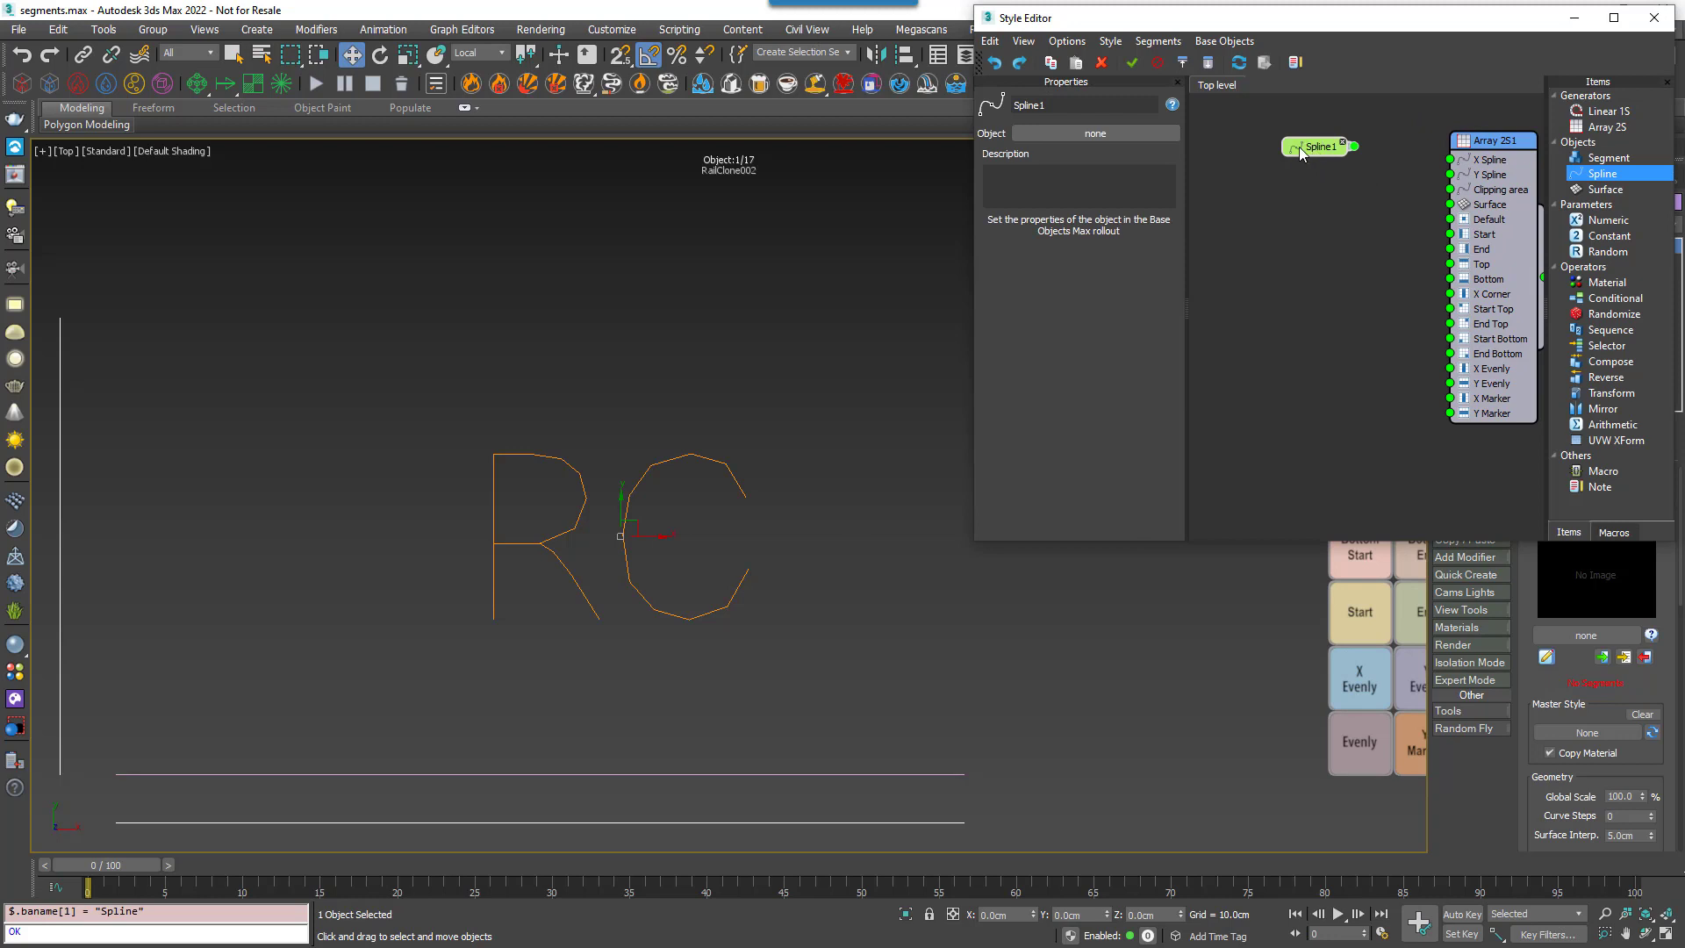
click(1101, 136)
click(643, 774)
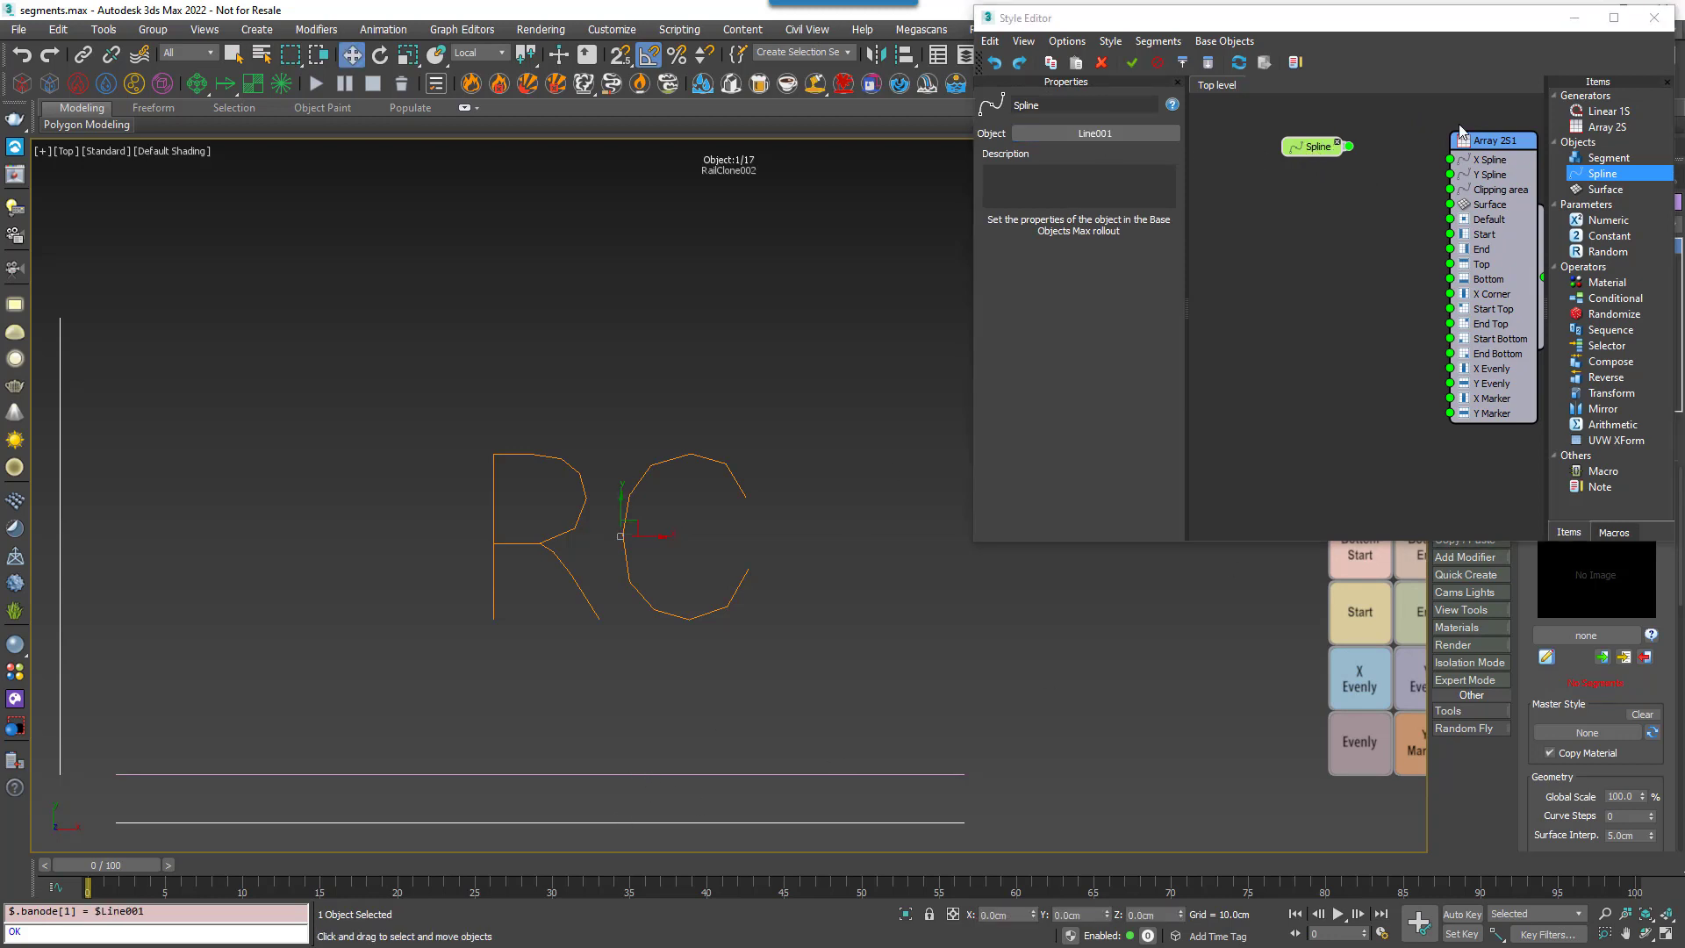
drag(1350, 146, 1451, 160)
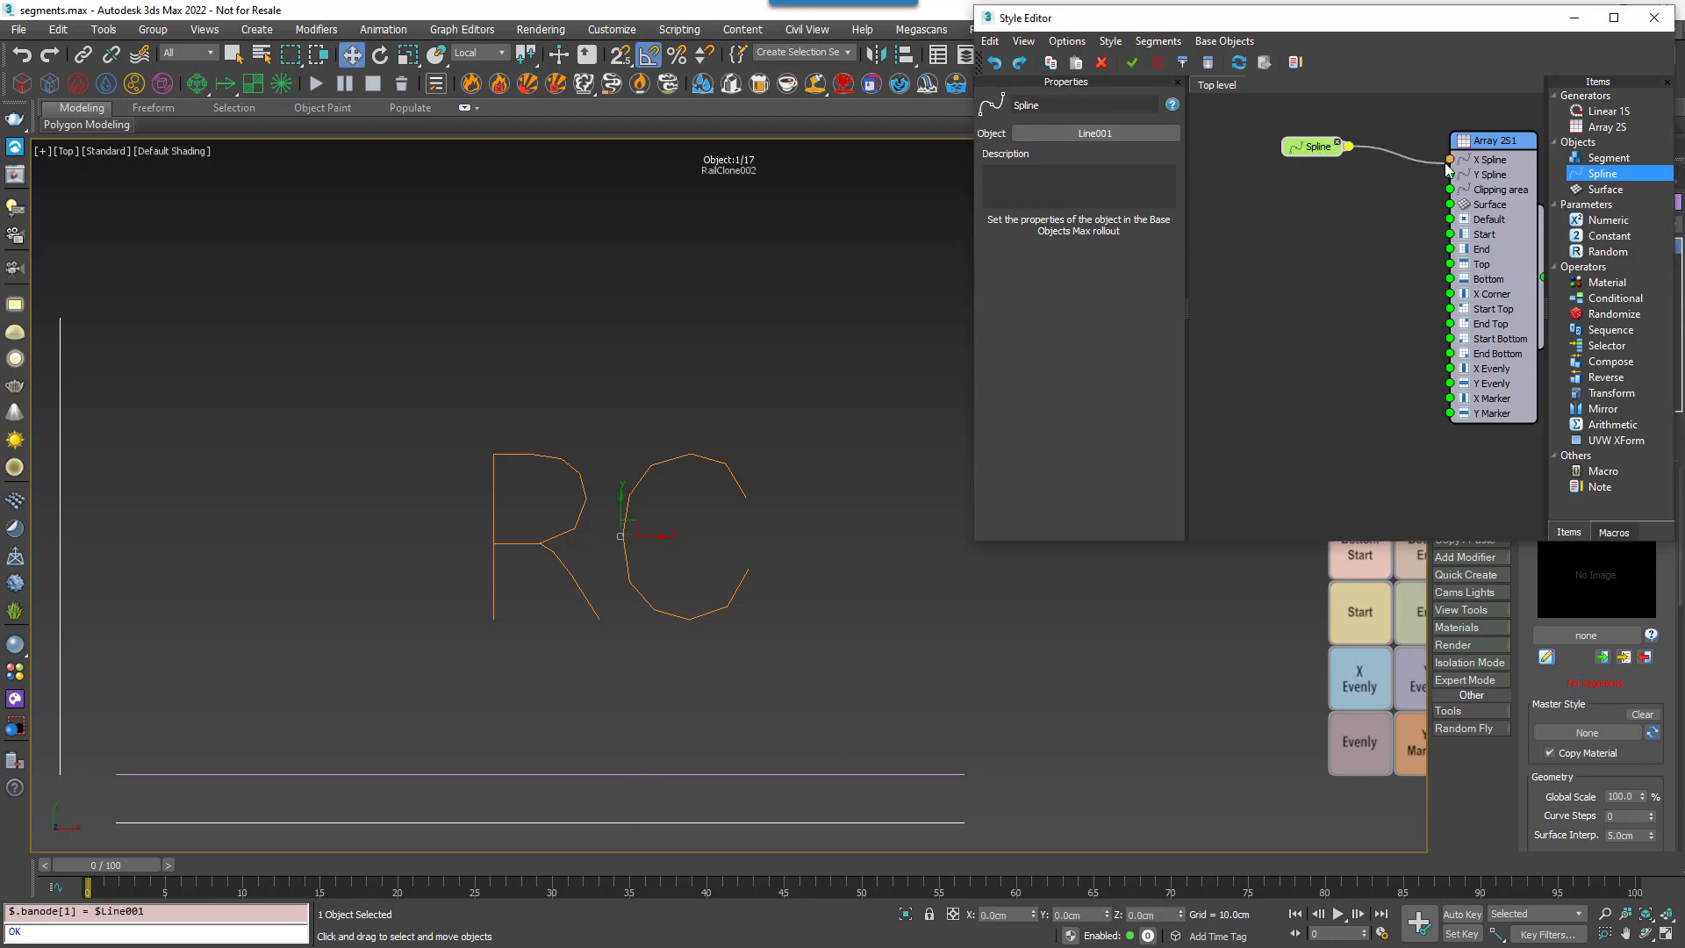
Add a second spline node using Line003 and connect it to the generator's Y Spline input.
drag(1330, 176, 1329, 170)
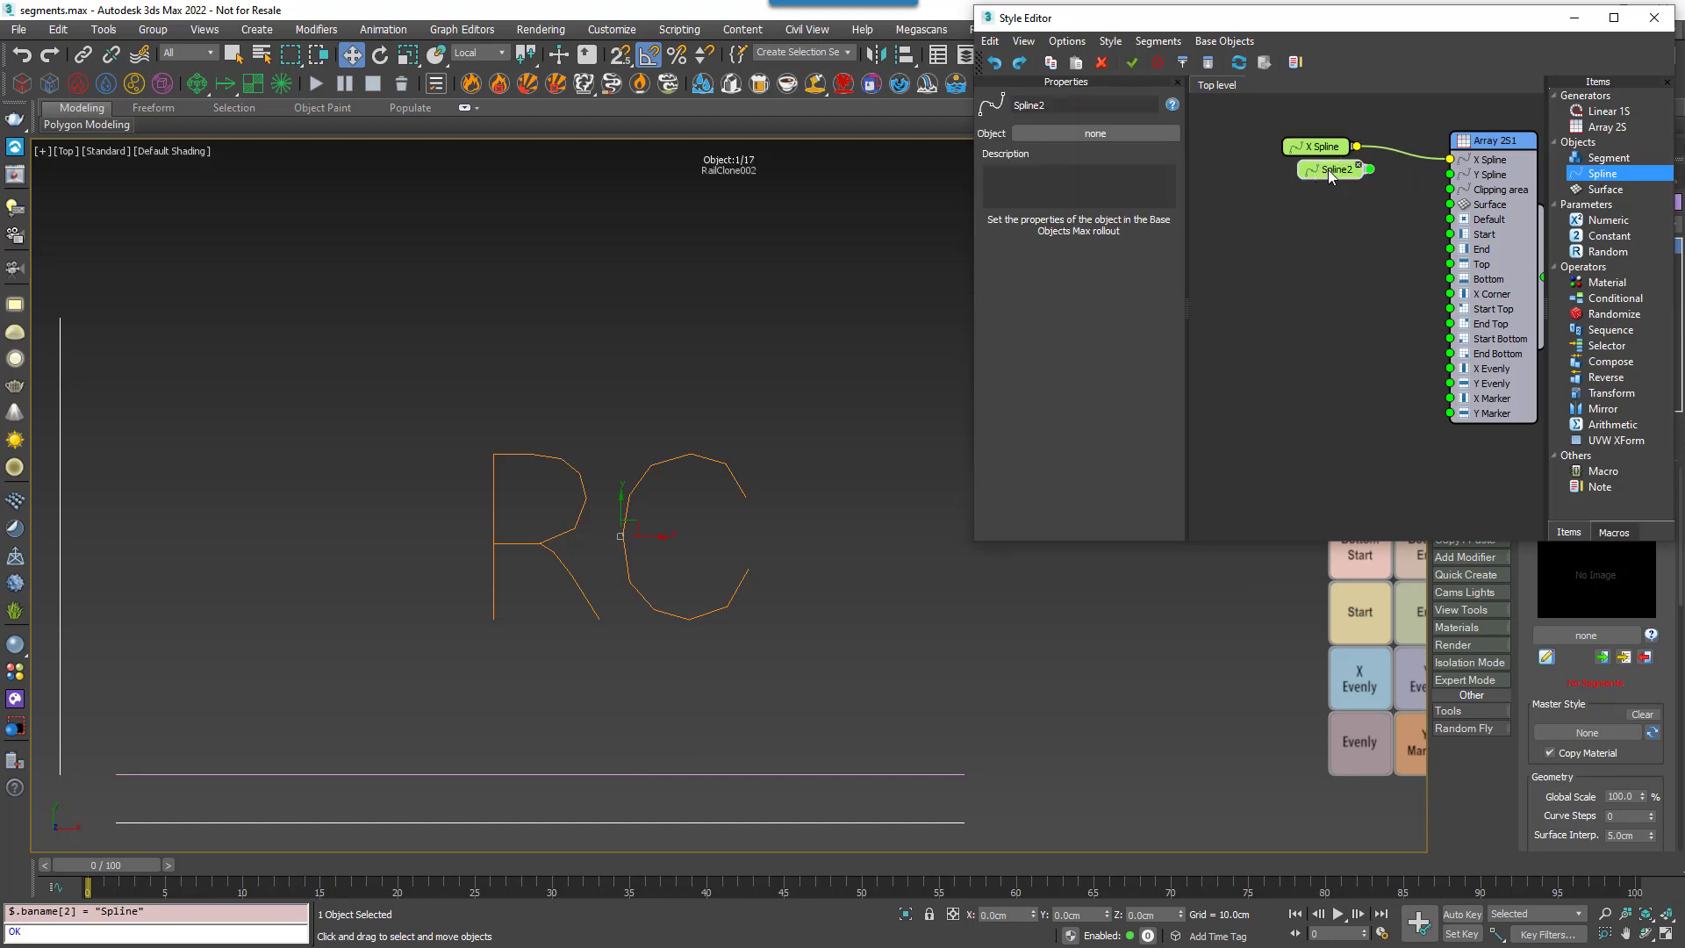
click(1140, 134)
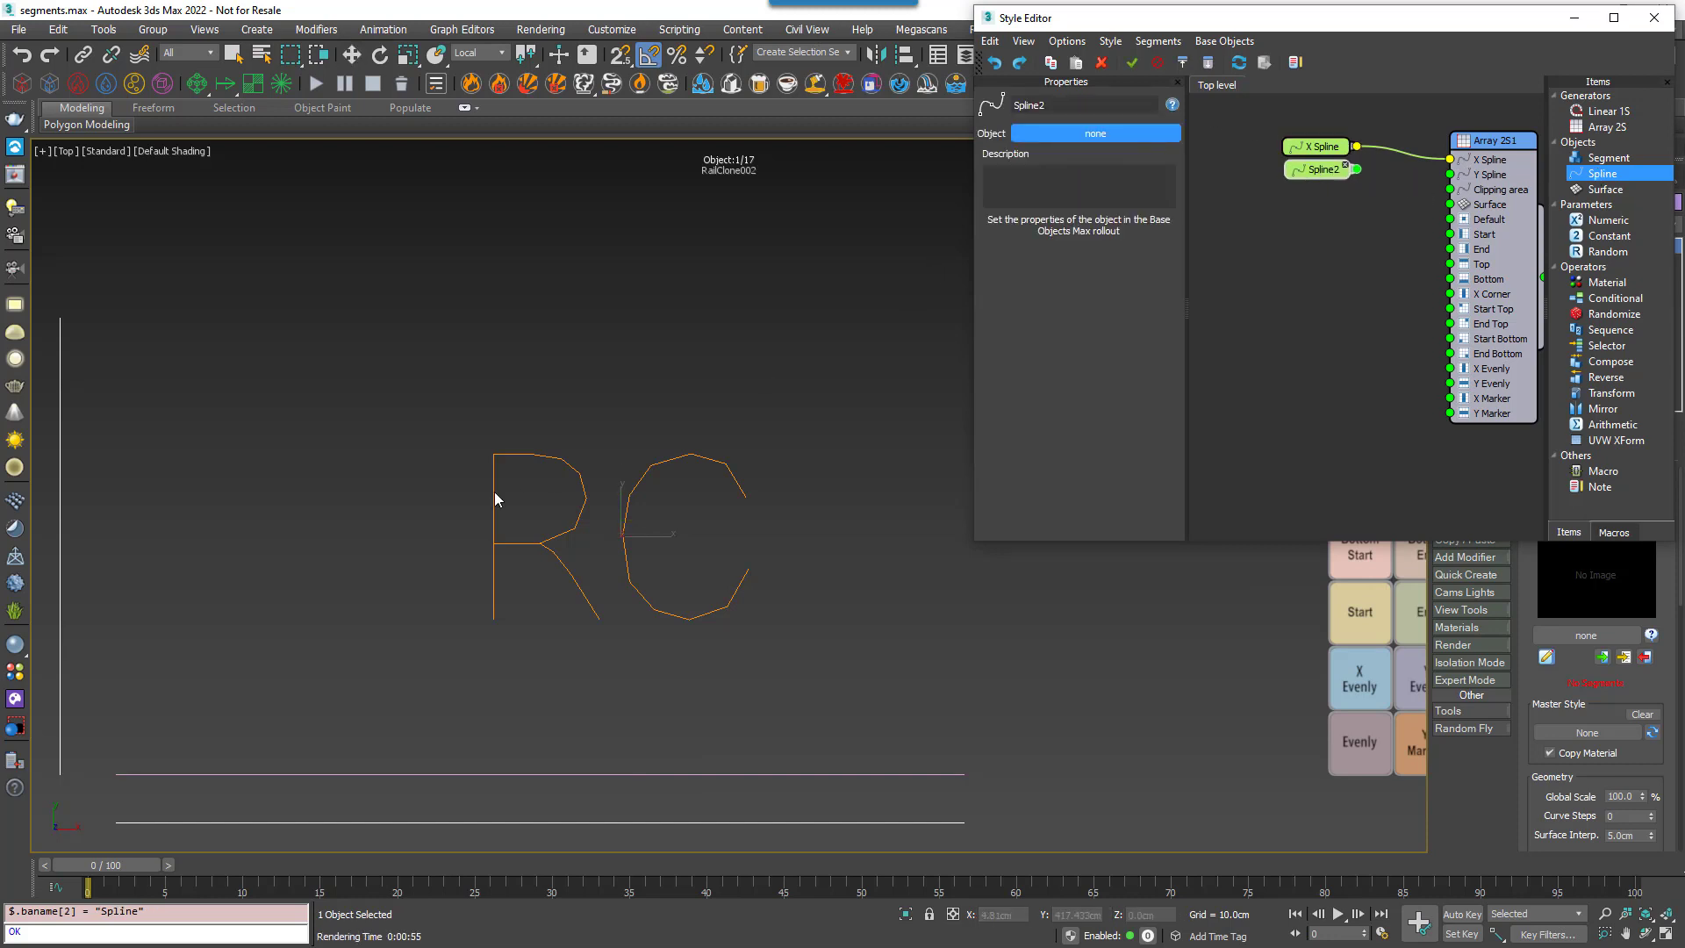
click(61, 557)
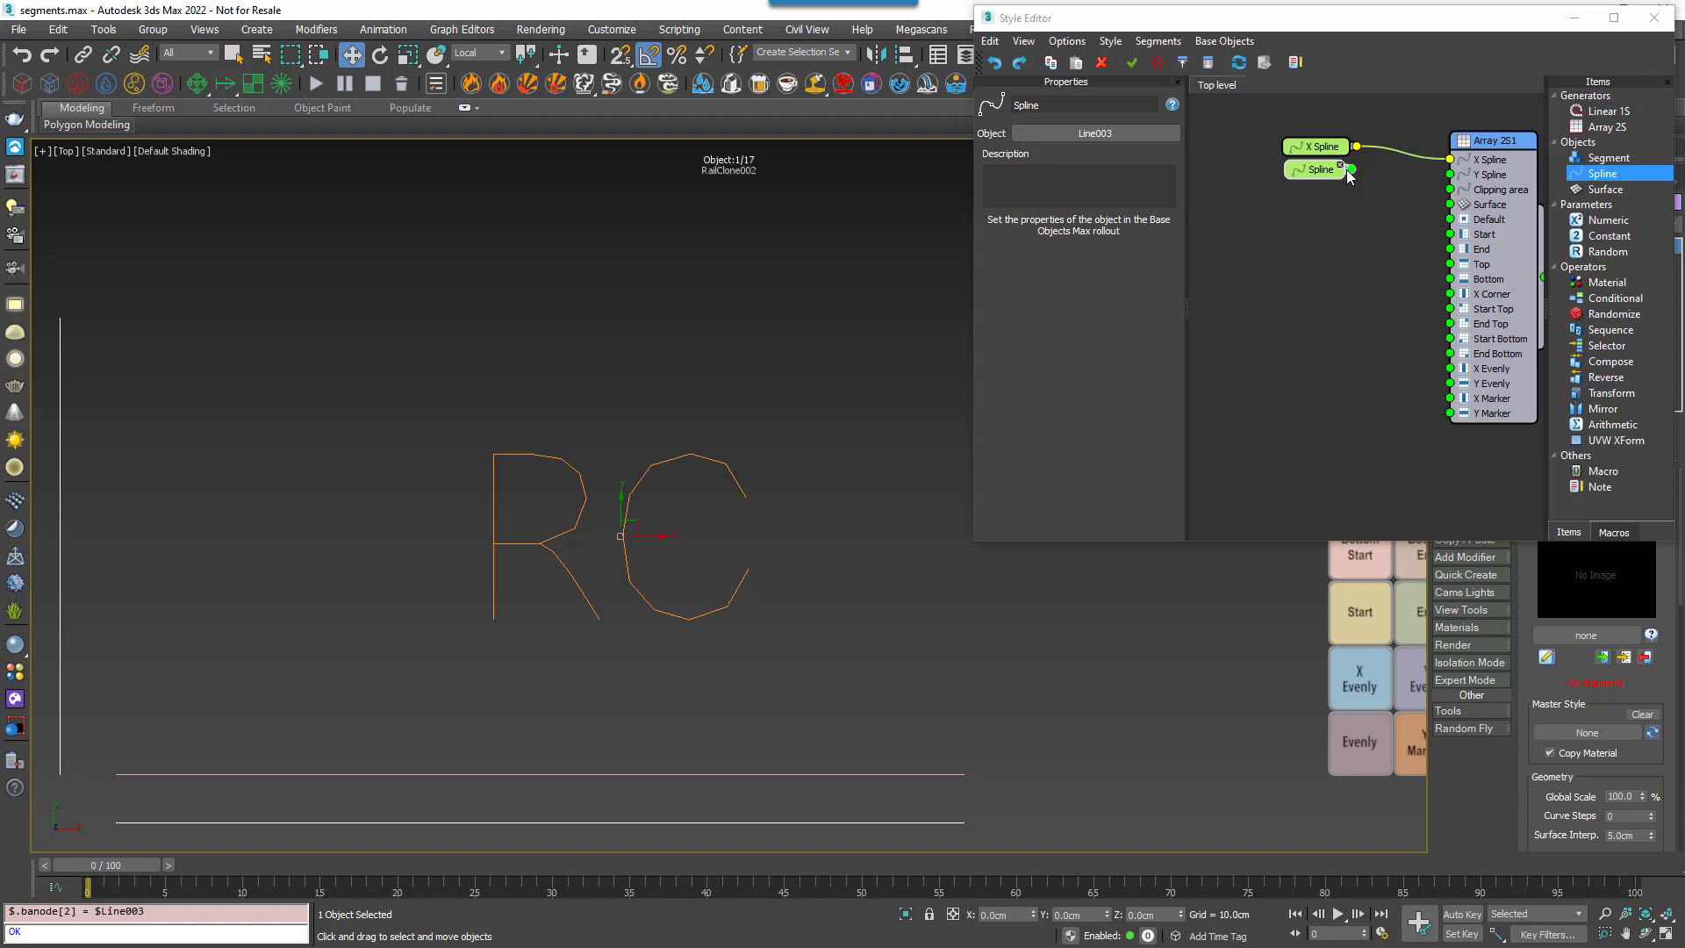
drag(1348, 170, 1450, 174)
Add a segment node and use Clone Multiple to create segment nodes for all listed objects from Bottom to Y Marker.
drag(1609, 158, 1260, 218)
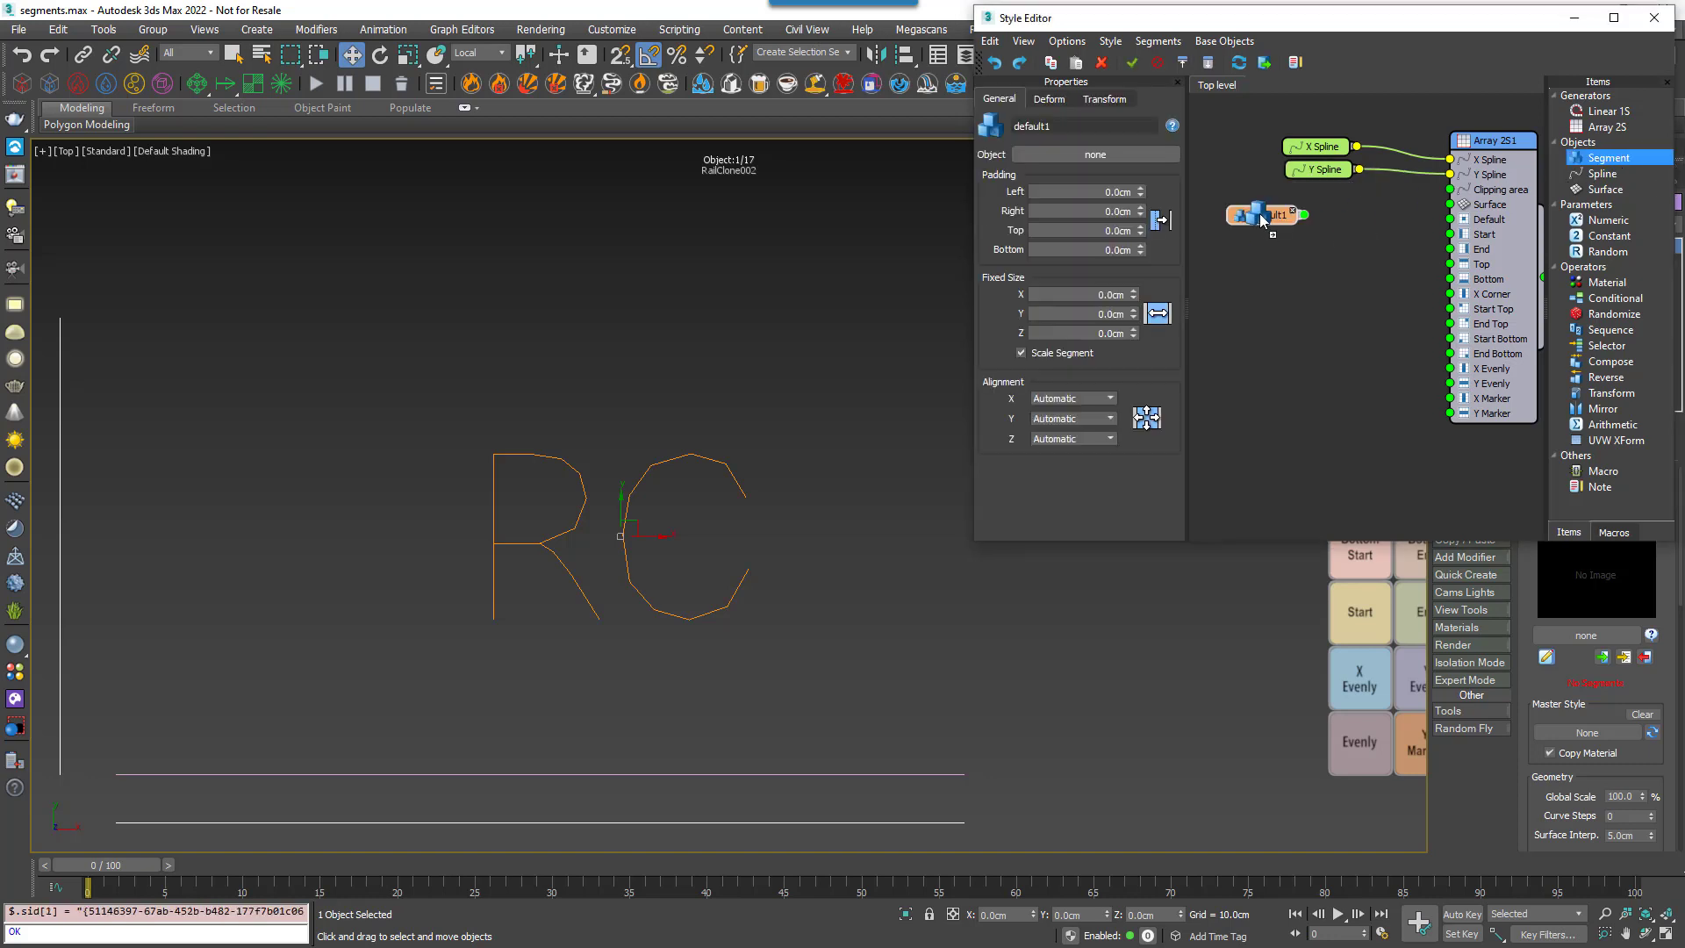
right_click(1262, 216)
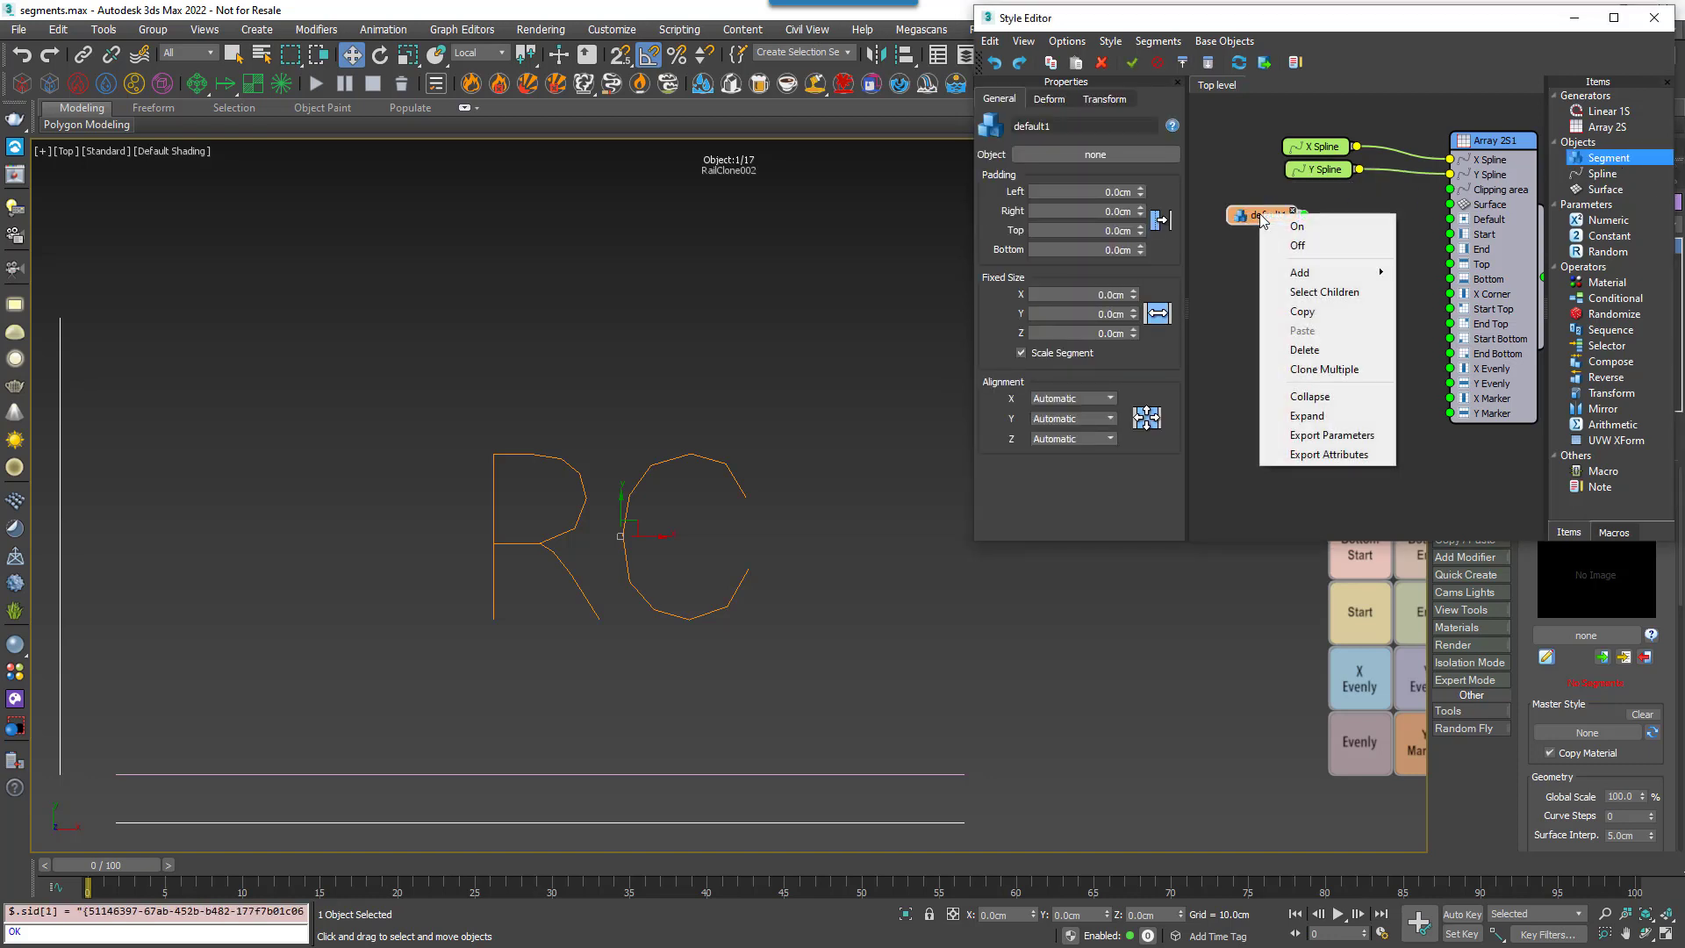
click(1324, 370)
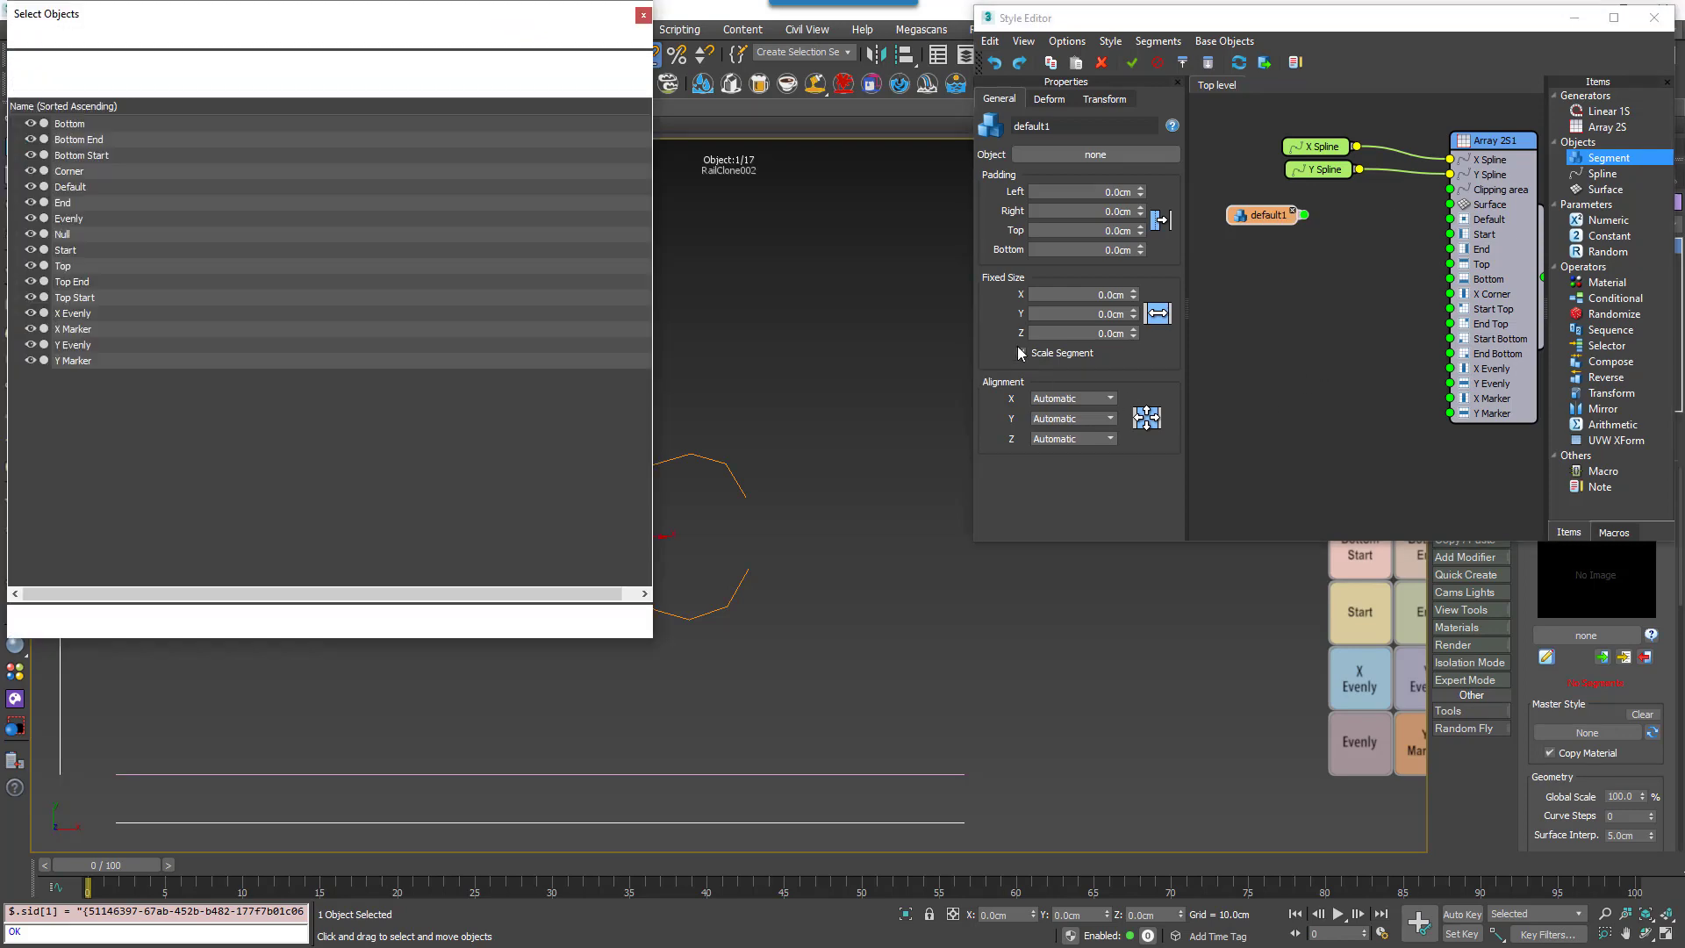
click(108, 125)
shift+click(93, 359)
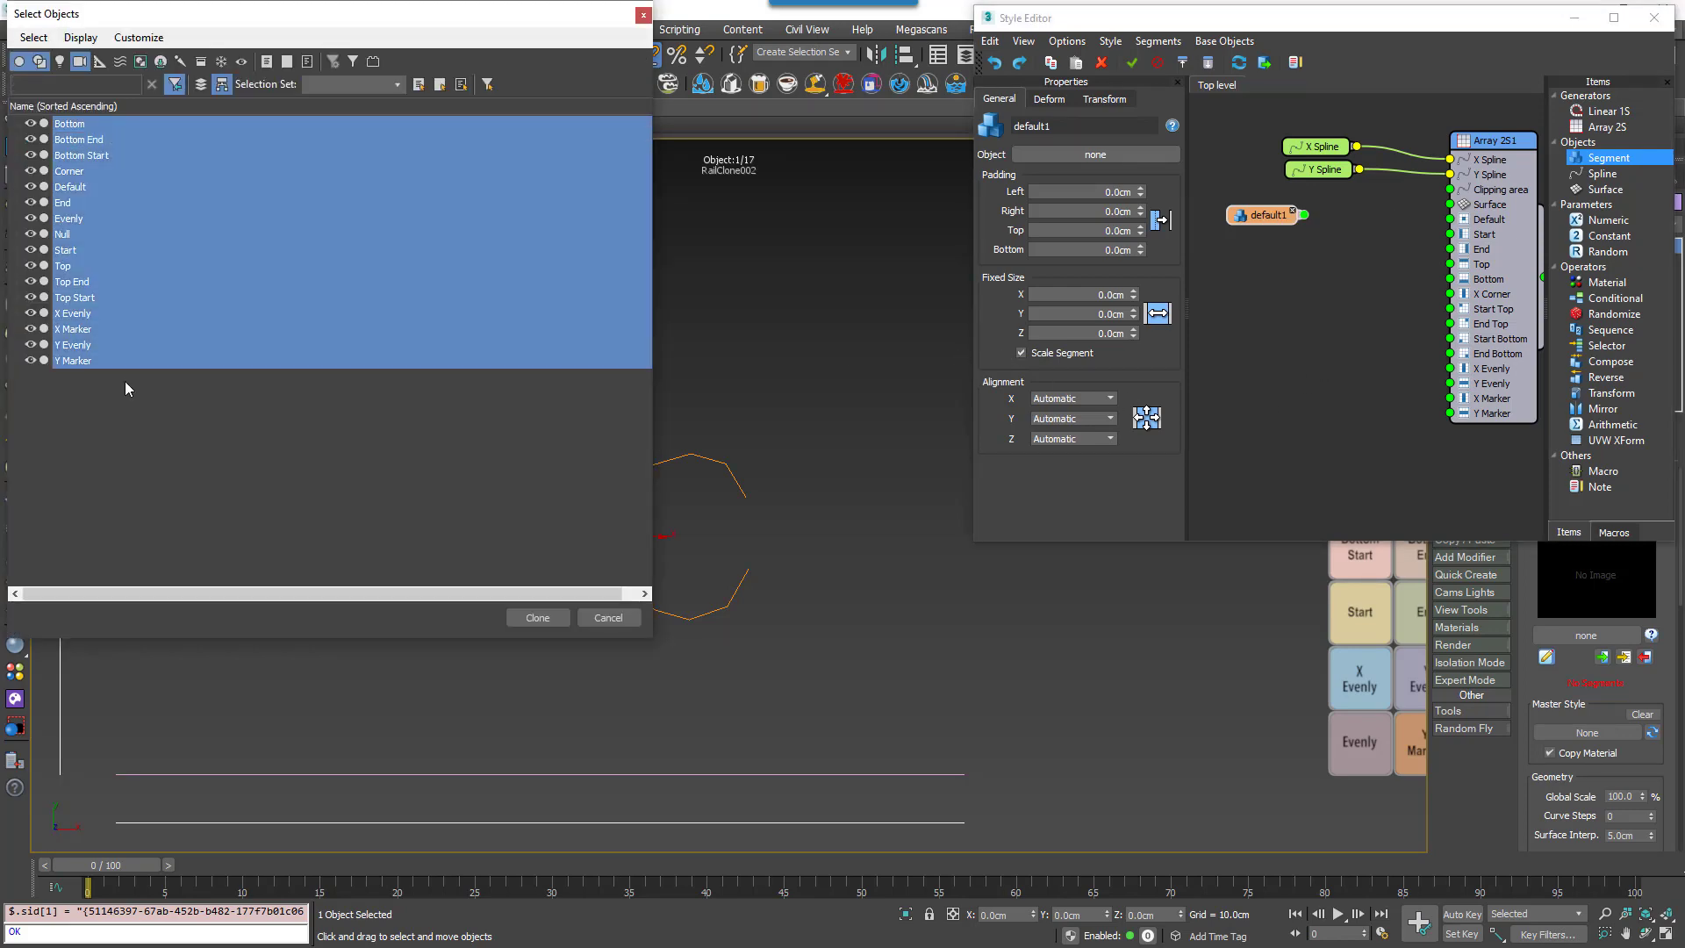
click(526, 619)
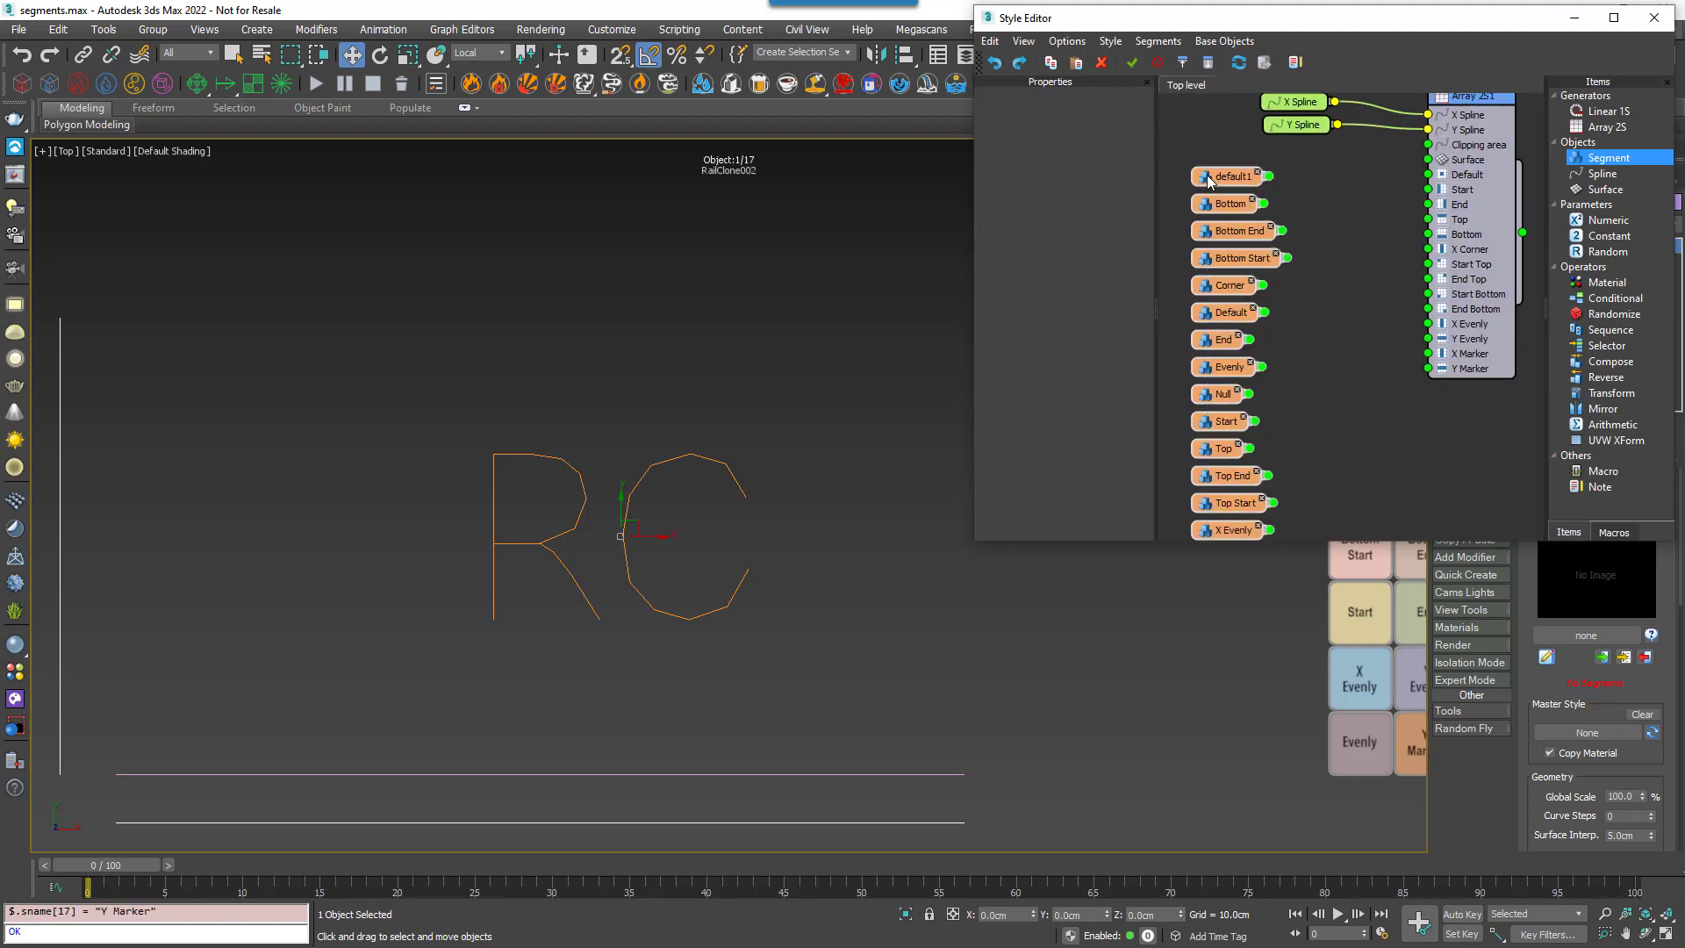
Connect the Bottom Start, Bottom End and Bottom segments to the generator's Start Bottom, End Bottom and Bottom inputs.
drag(1240, 229, 1431, 295)
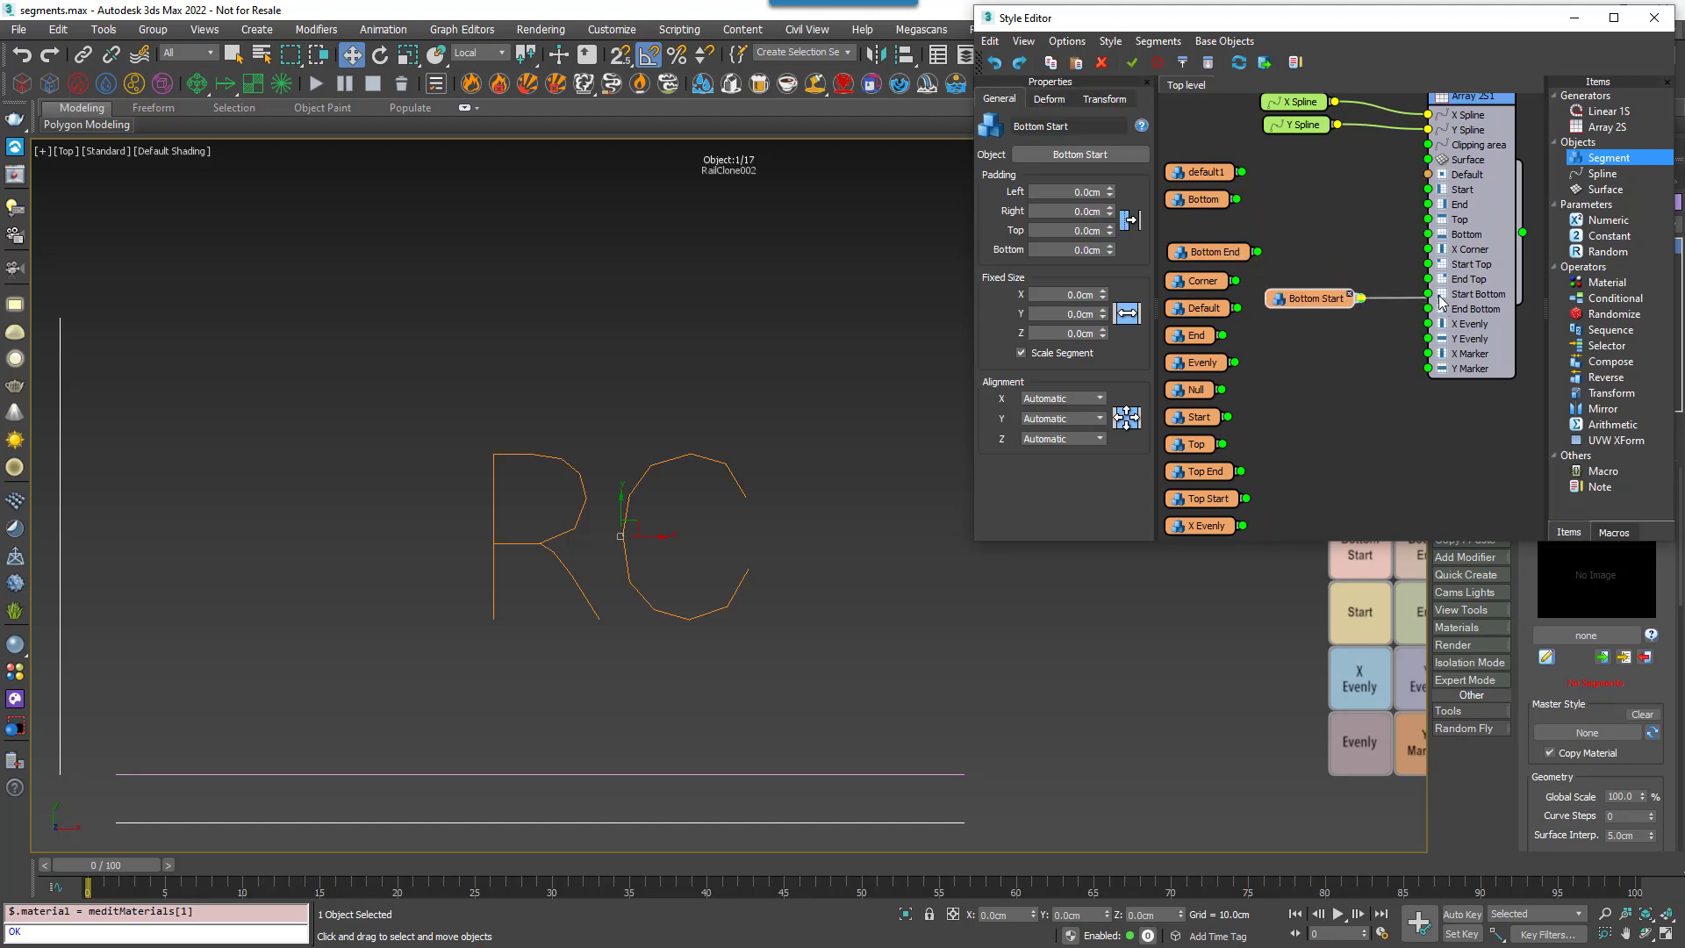
drag(1185, 255, 1426, 313)
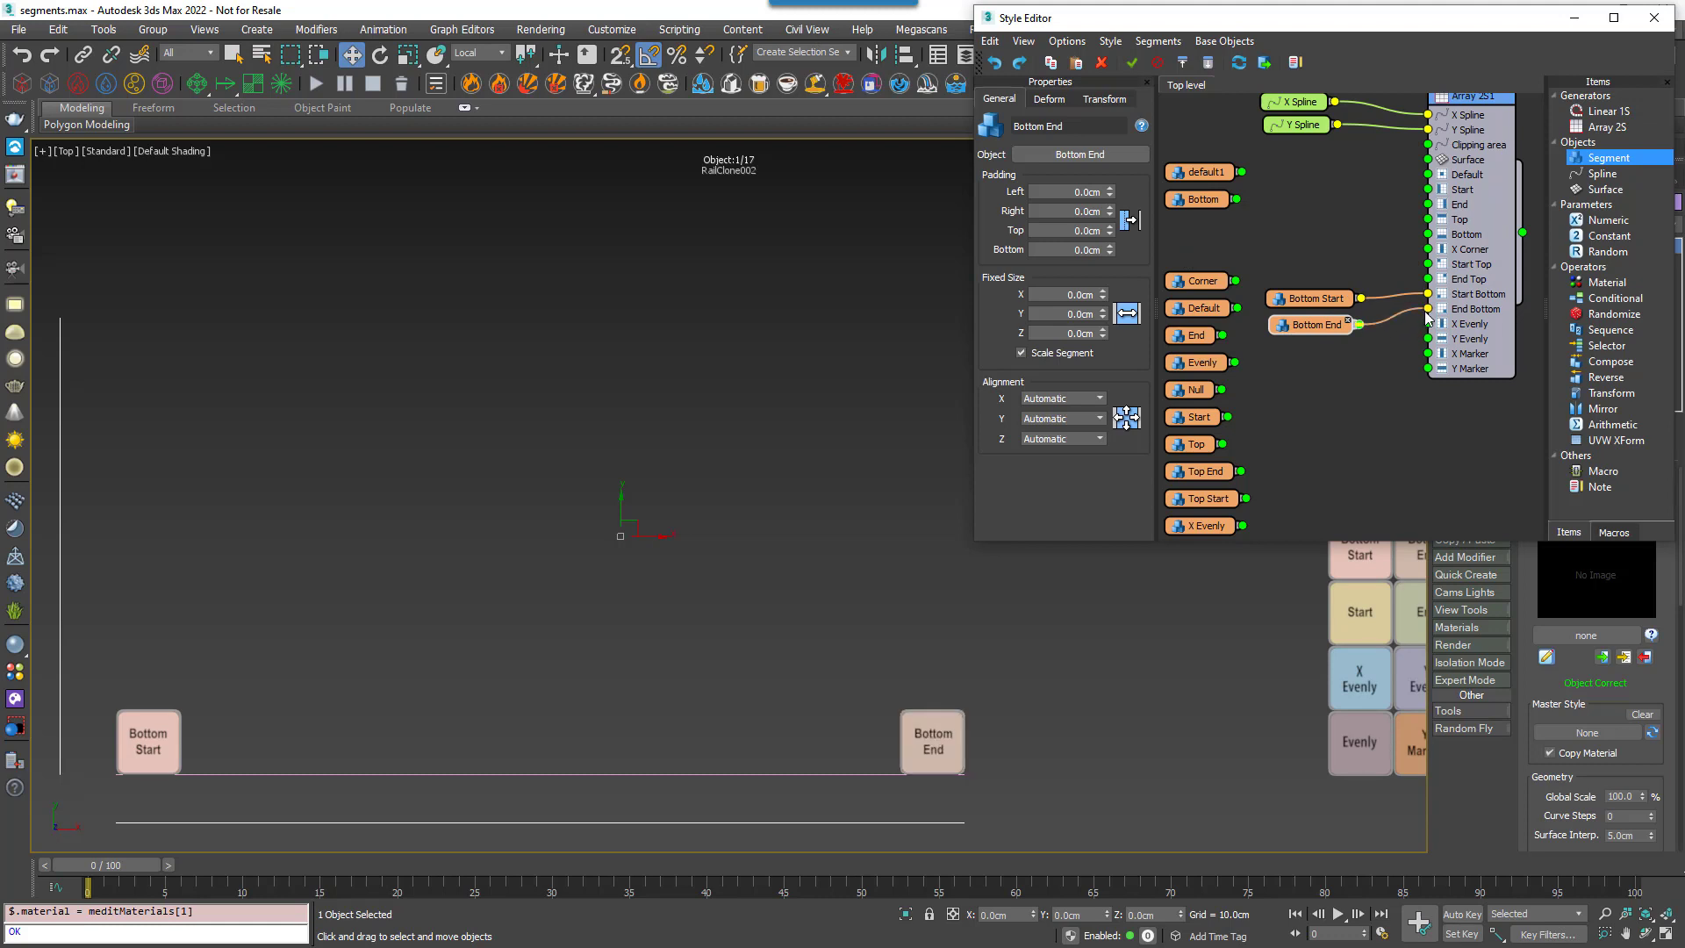
drag(1196, 200, 1276, 231)
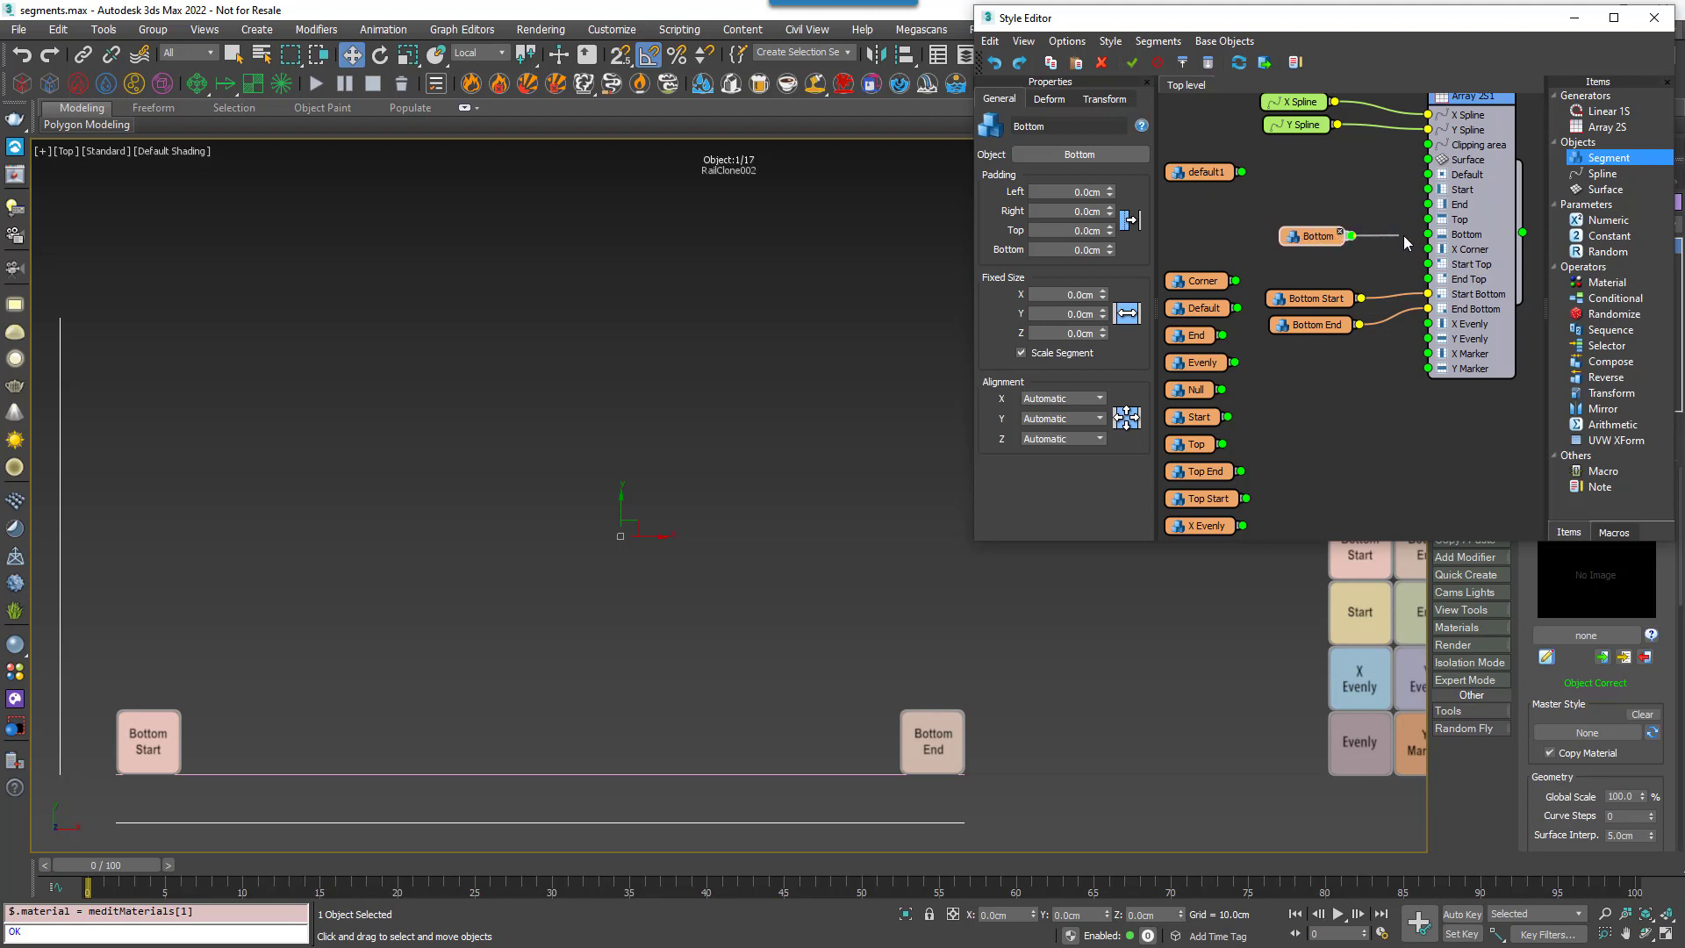
drag(1405, 243, 1428, 235)
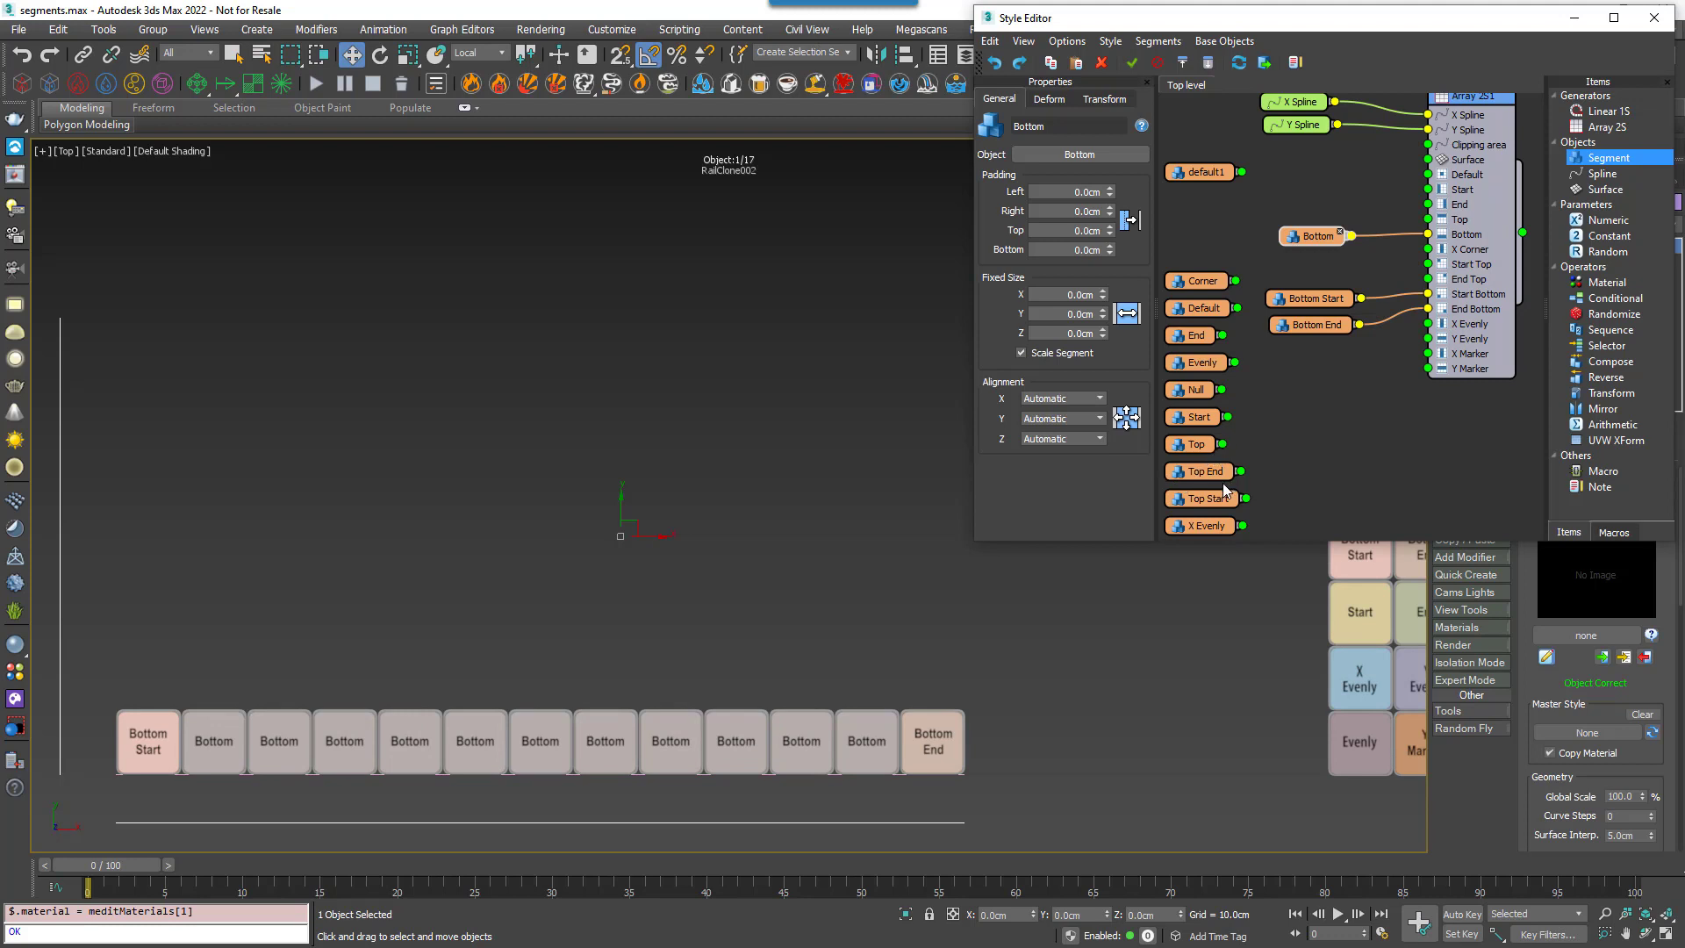
Connect the Top Start, Top End and Top segments to the generator's Start Top, End Top and Top inputs.
drag(1223, 489, 1429, 264)
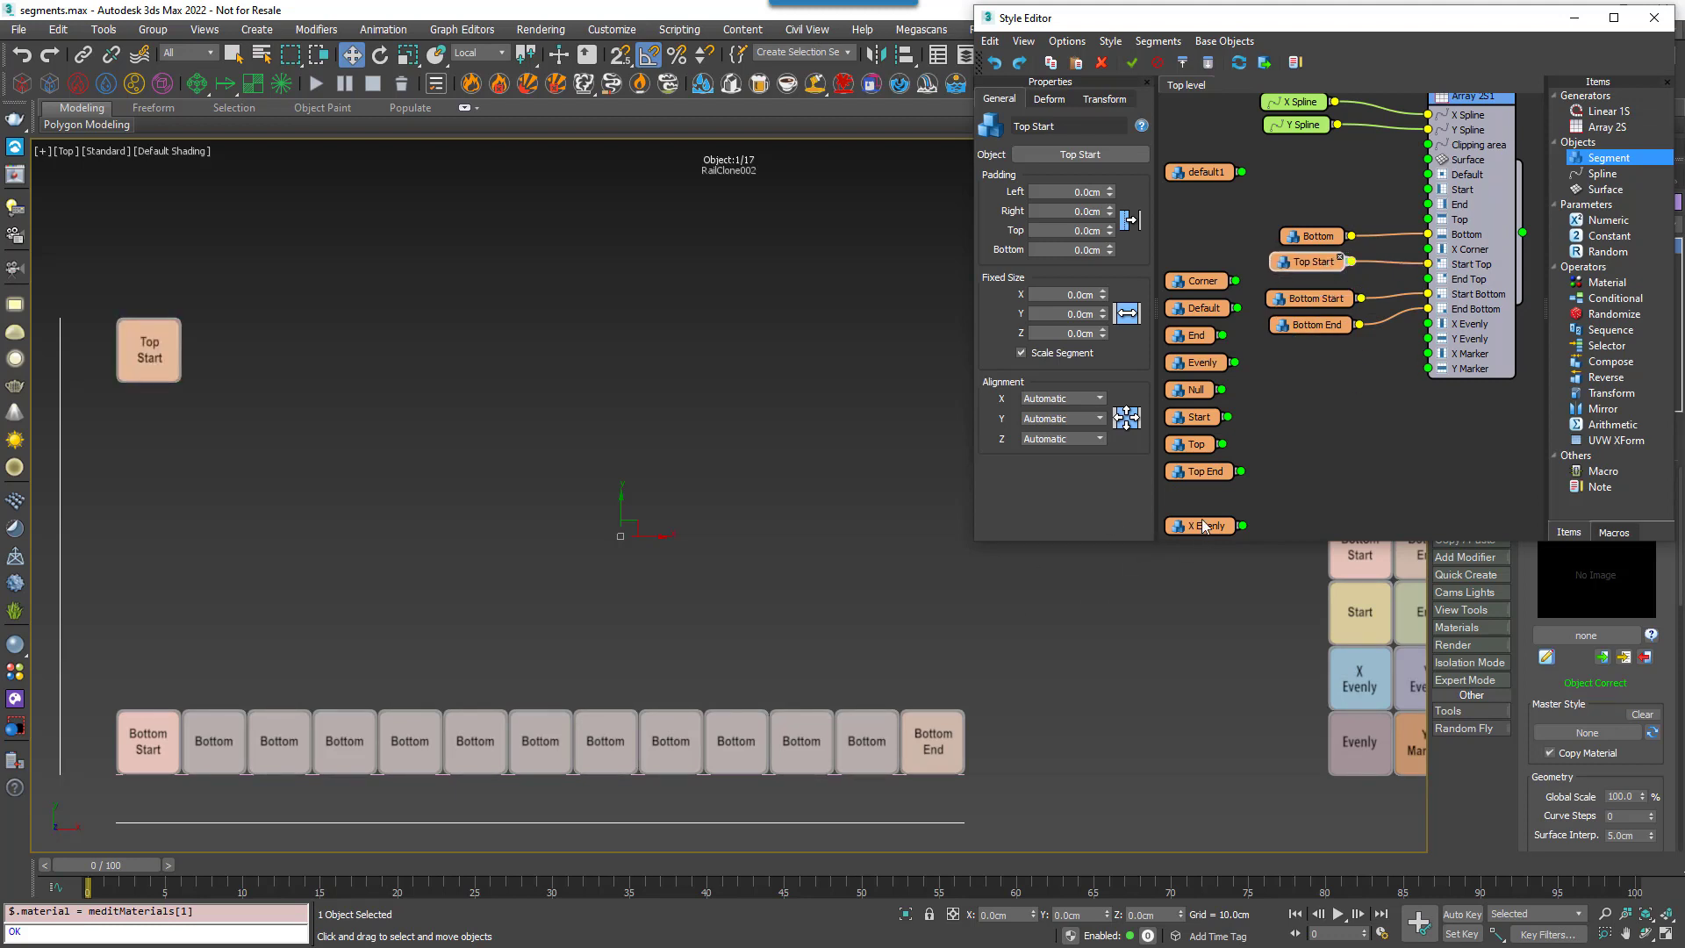
drag(1204, 472, 1429, 279)
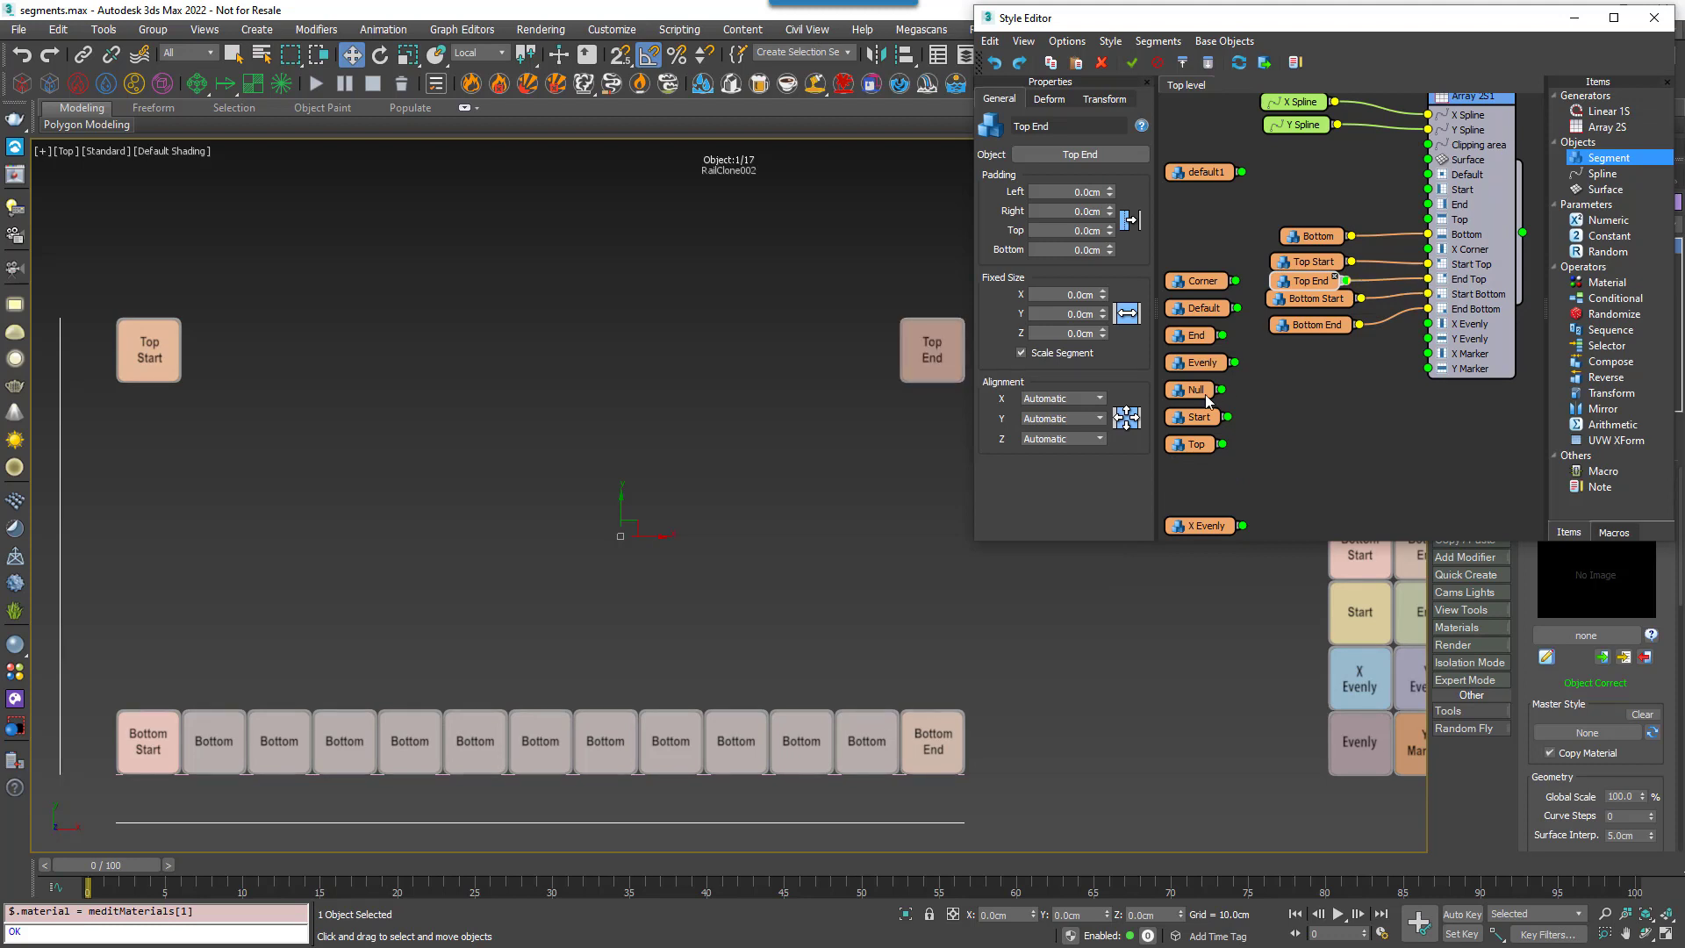
drag(1198, 447, 1429, 219)
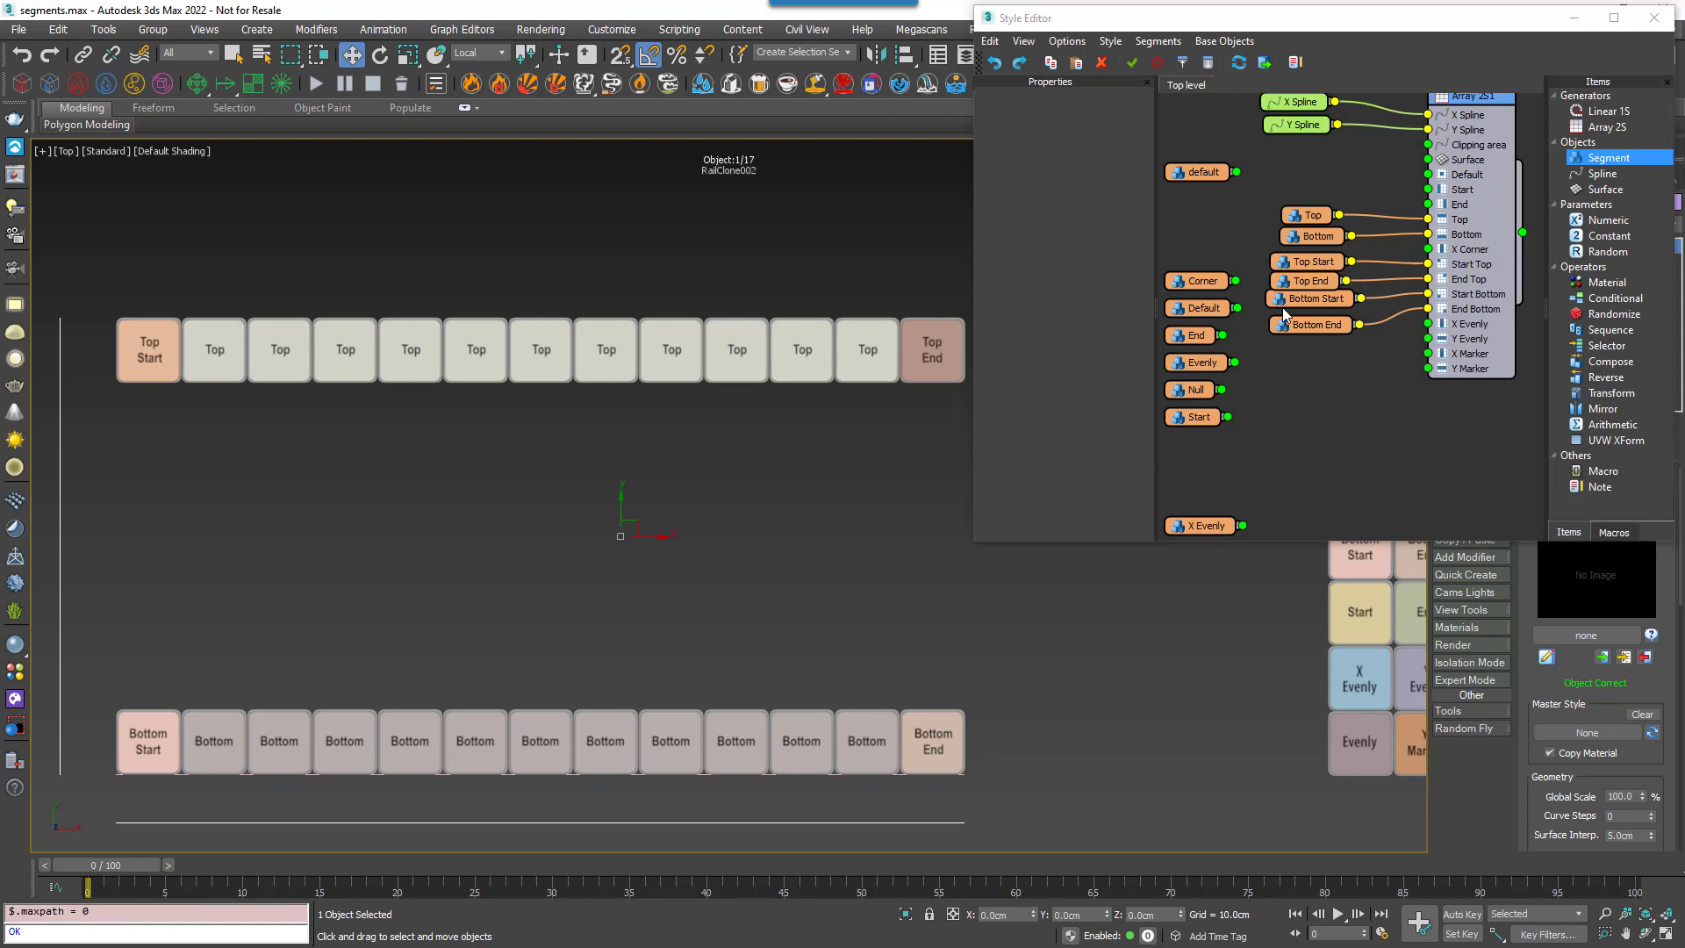
Connect the Start, End, Default and Corner segments to the generator's Start, End, Default and X Corner inputs.
mouse_move(1199, 417)
mouse_down()
mouse_move(1316, 233)
mouse_move(1313, 179)
mouse_move(1429, 190)
mouse_up()
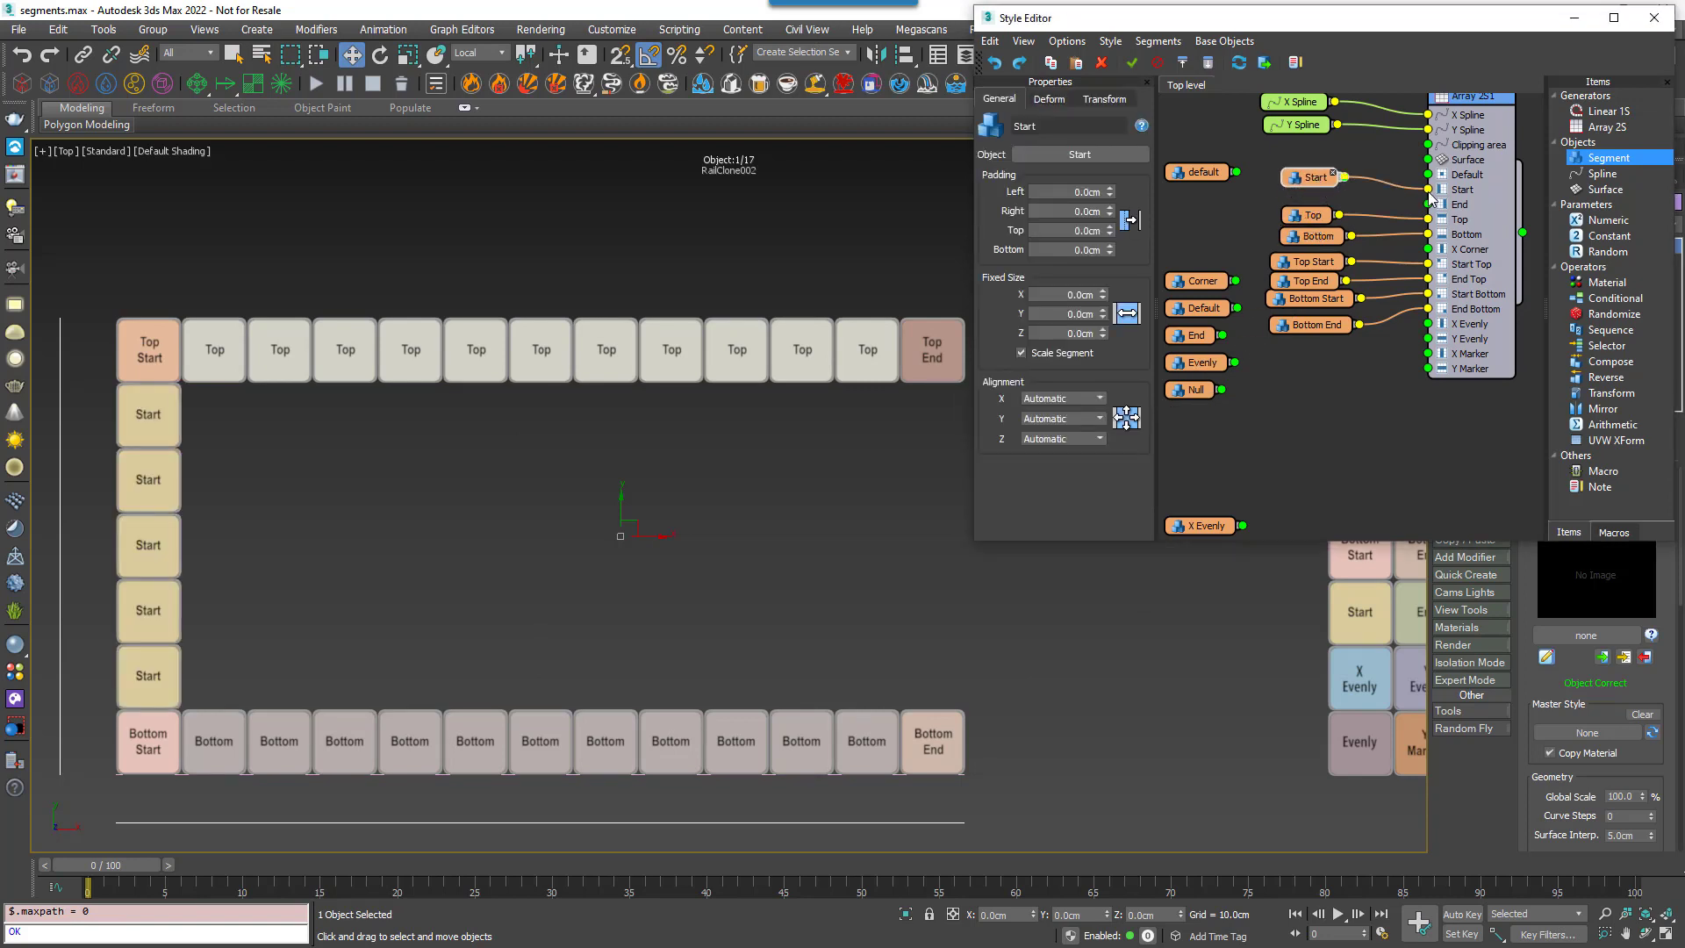
drag(1198, 336, 1428, 204)
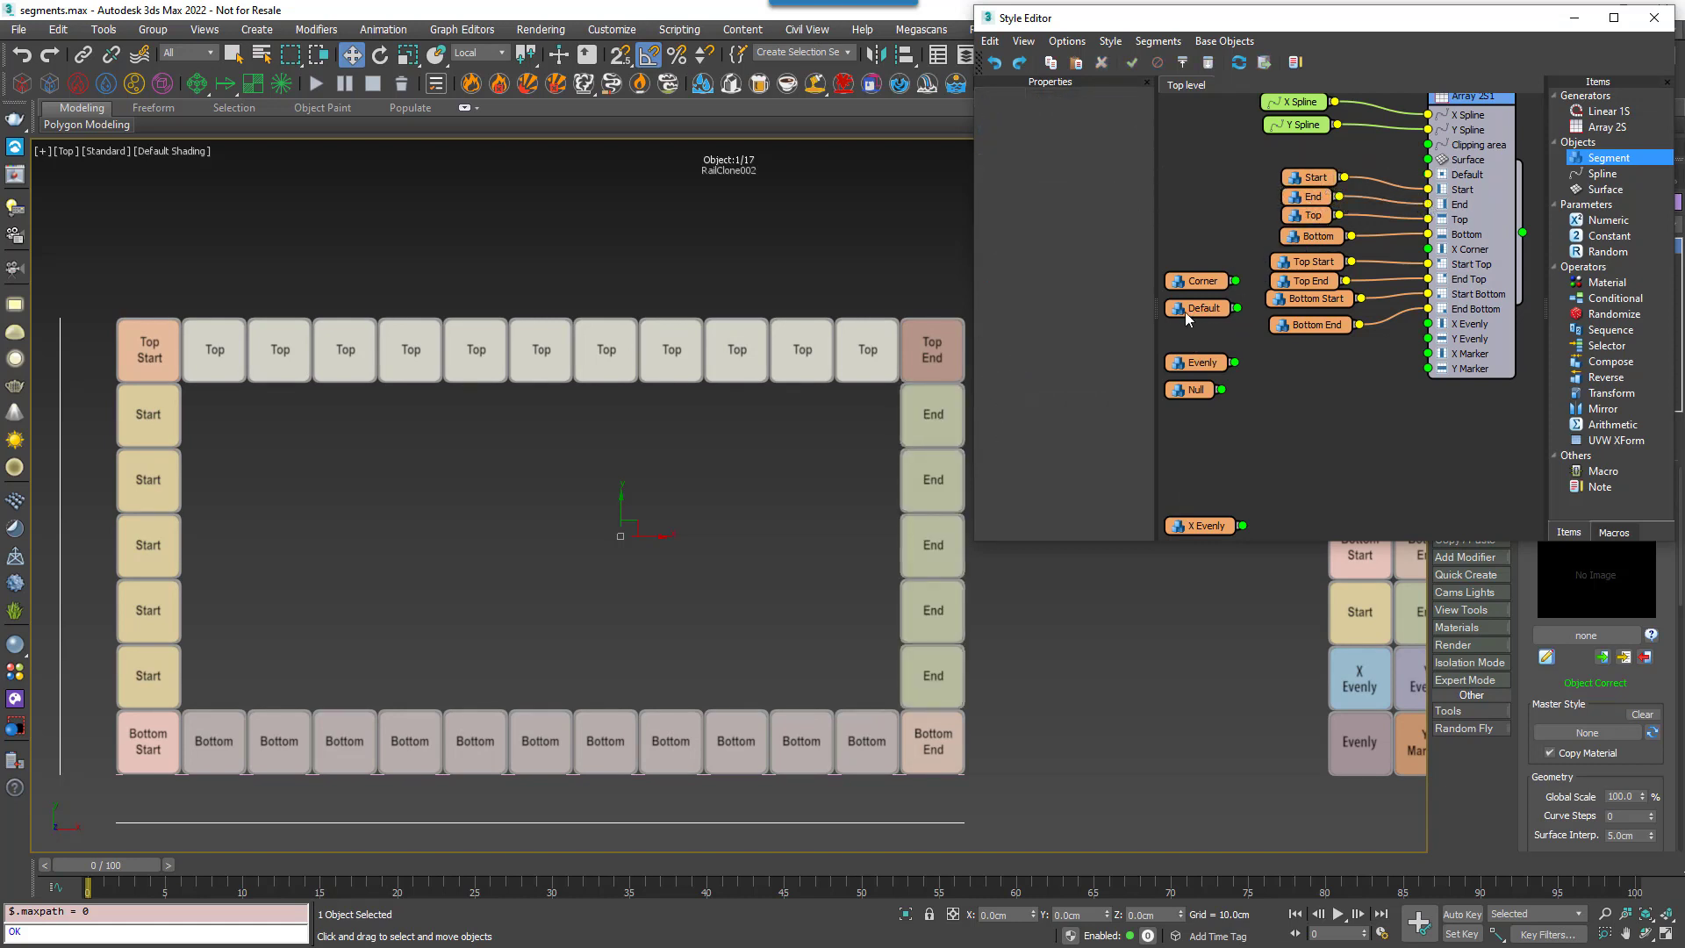
drag(1186, 318, 1429, 175)
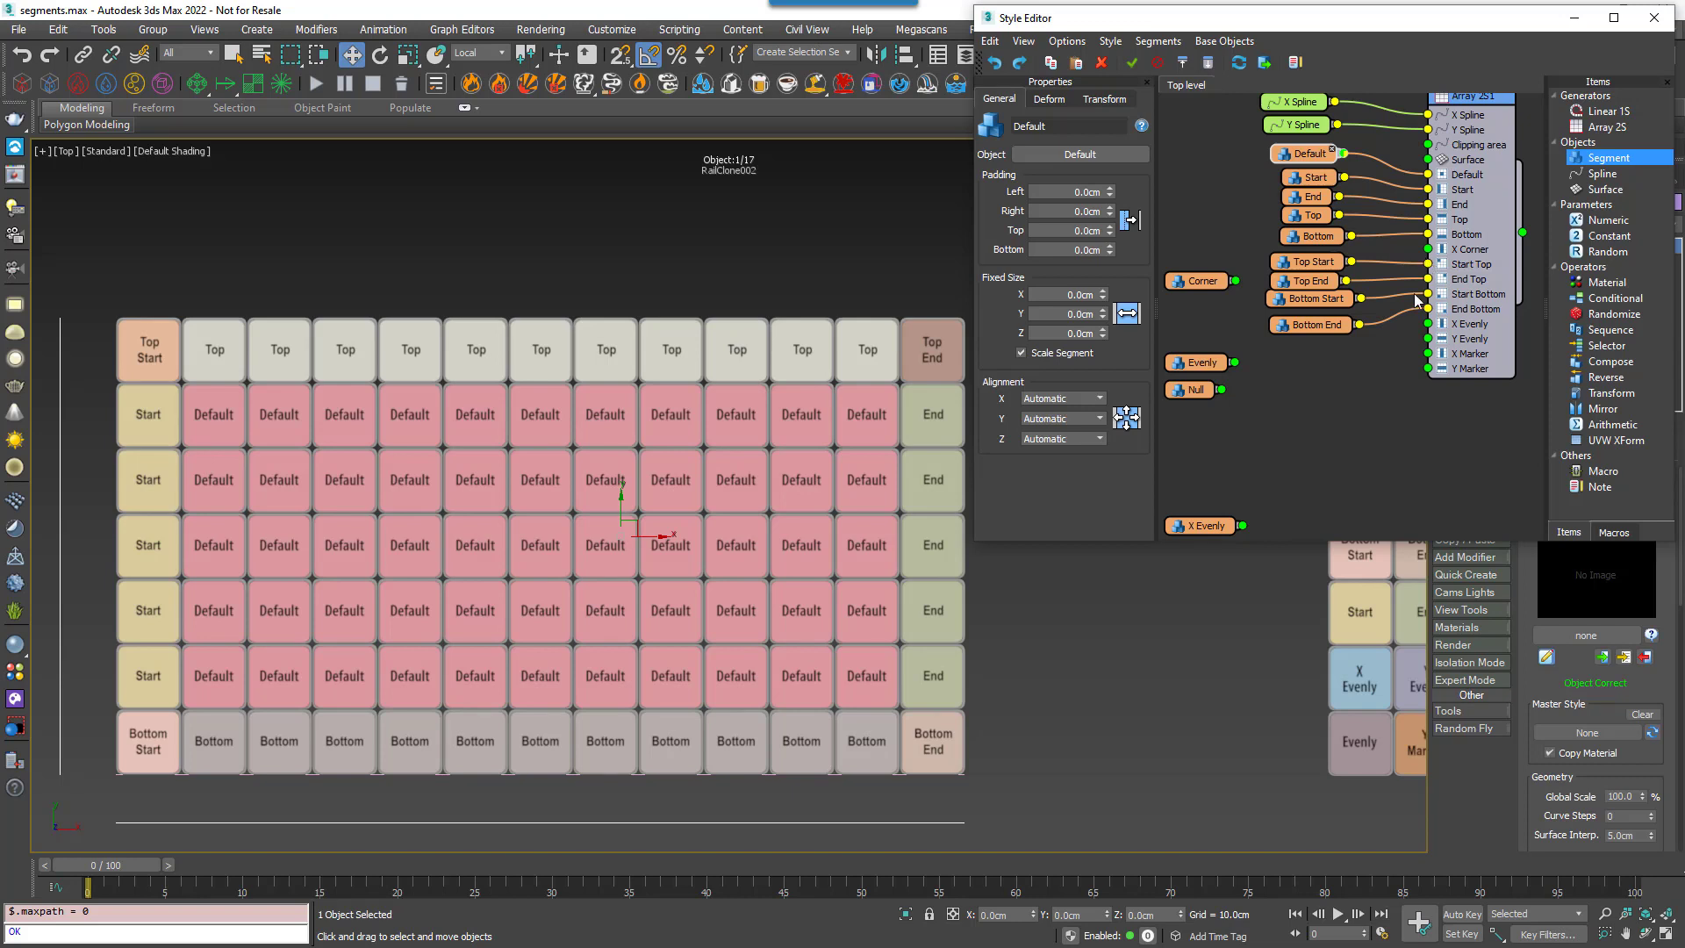
drag(1338, 387, 1422, 323)
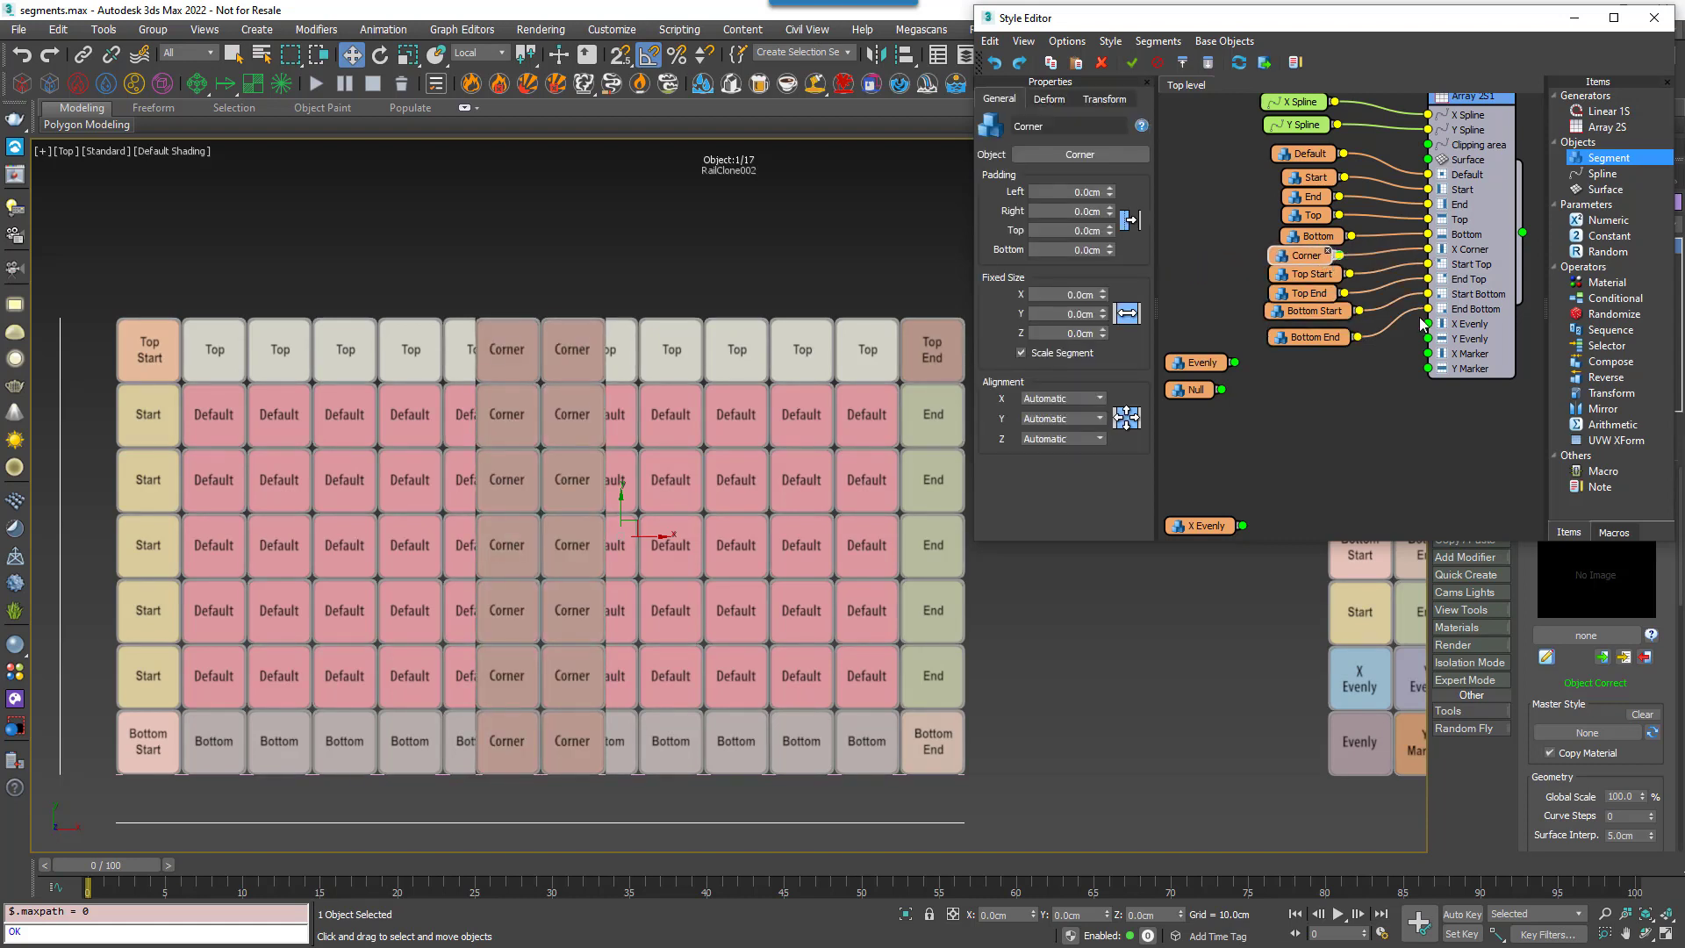
In the generator's rules, disable Bevel Corner for the X Corner and set the default segment mode to Adaptive.
click(1494, 240)
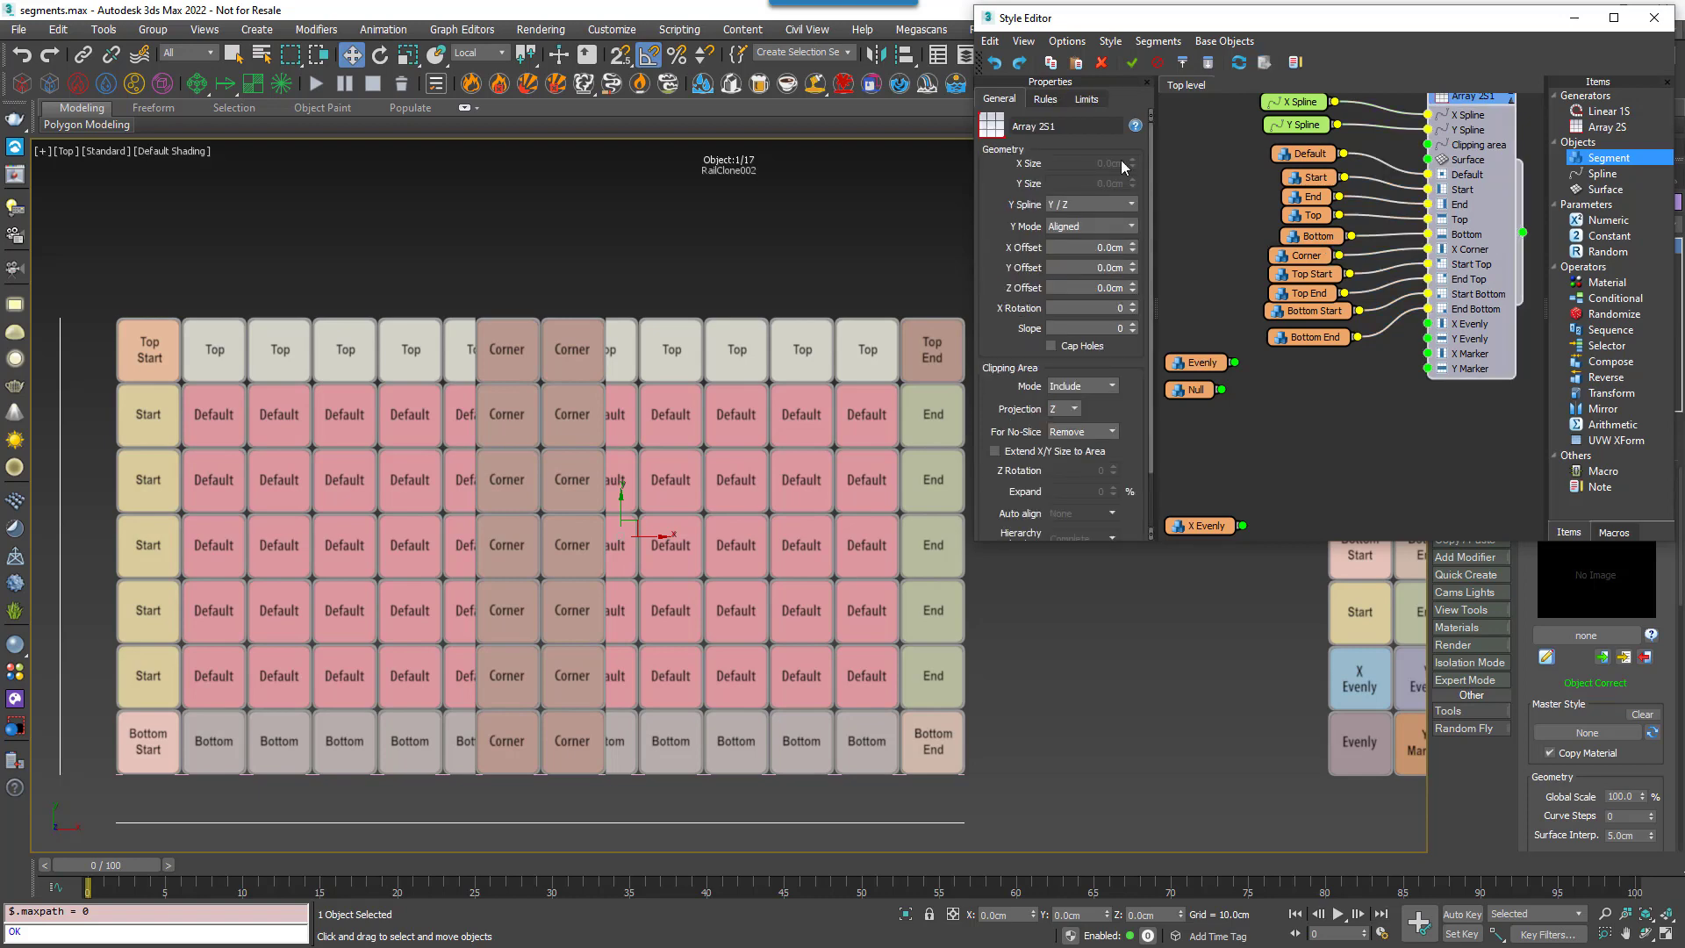
click(1047, 100)
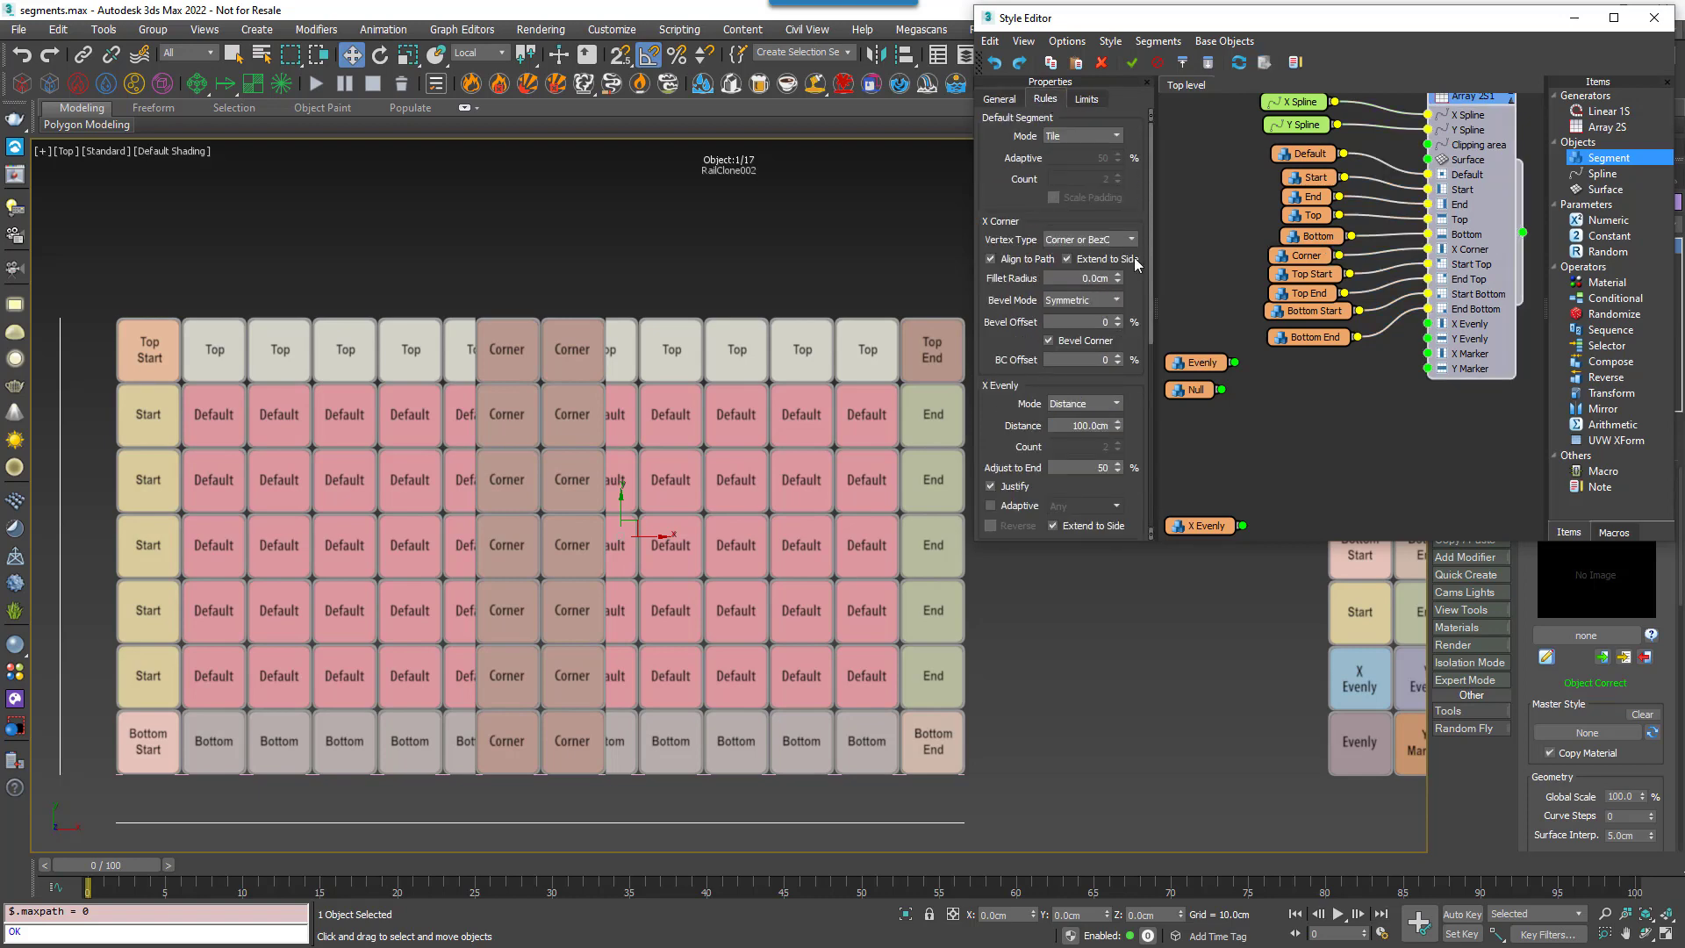
click(1070, 344)
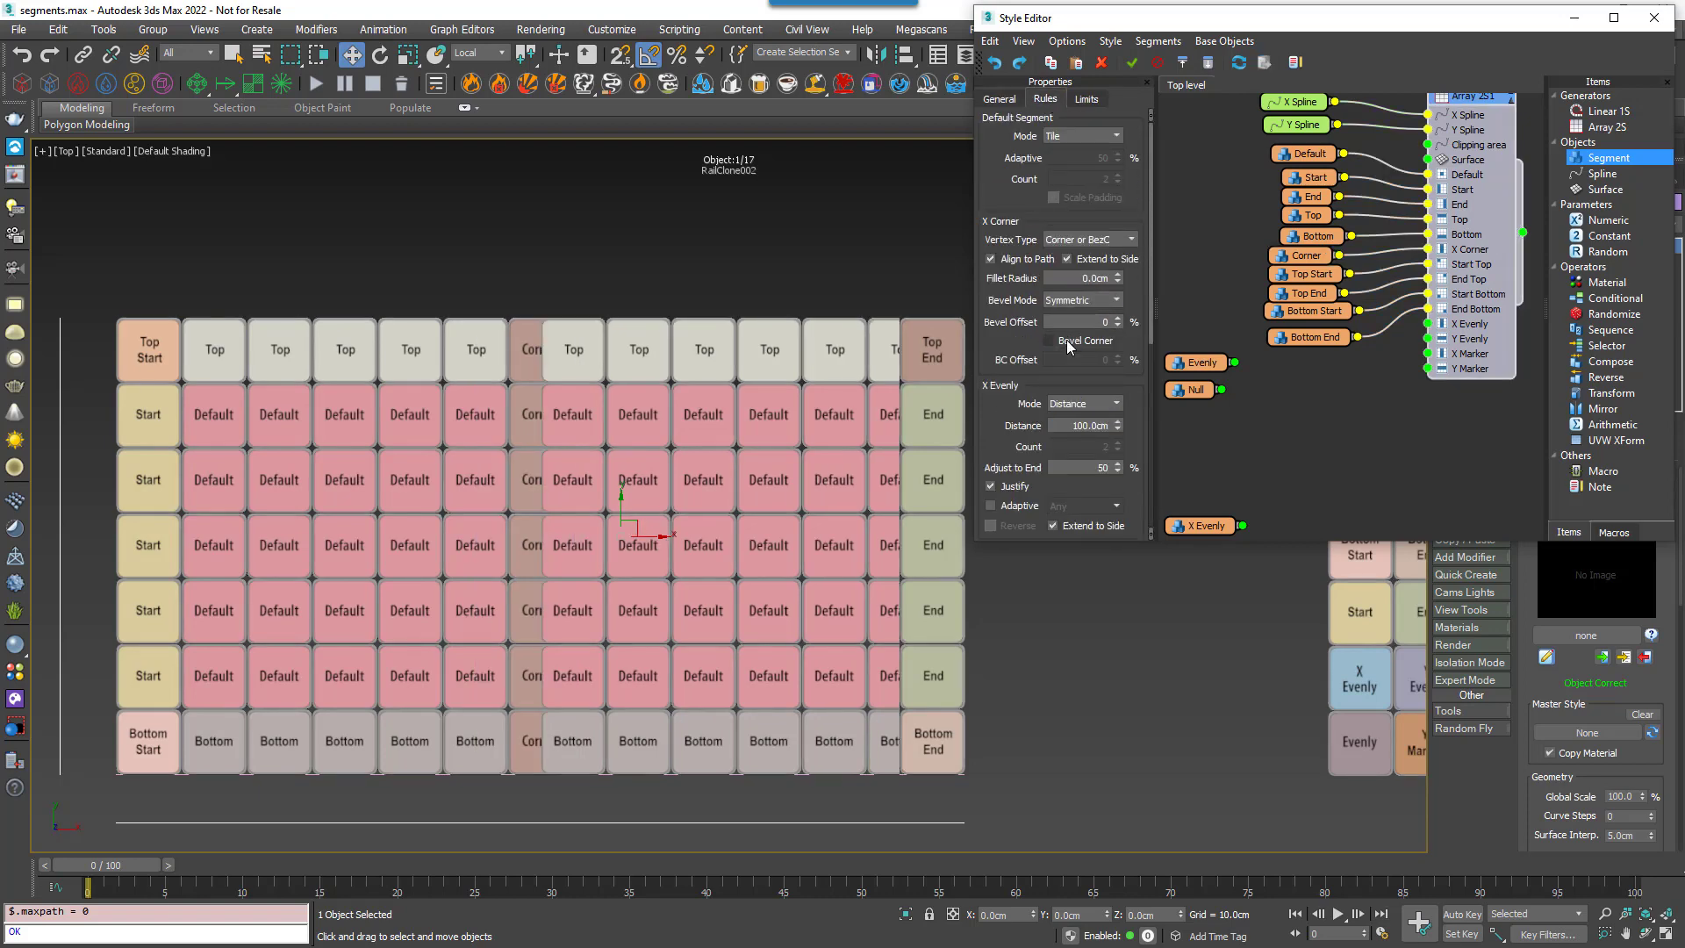
click(1084, 136)
click(1078, 180)
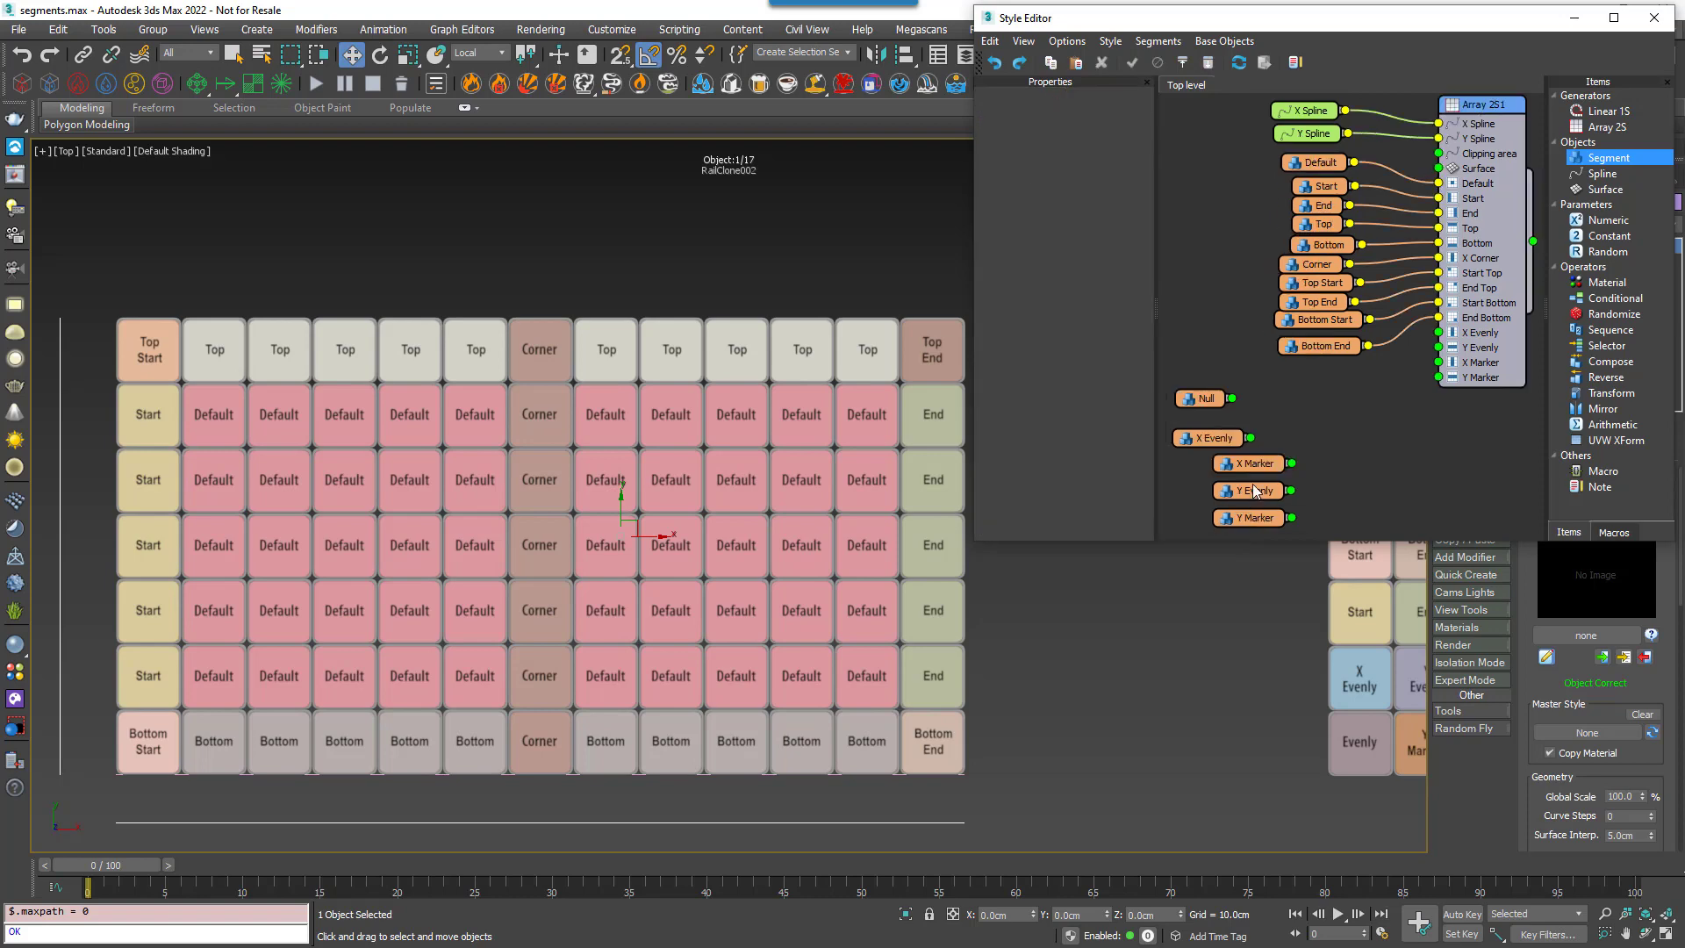
Connect the X Evenly segment to the X Evenly input, with Justify off, Adaptive on and a distance of 150 cm in its rules.
drag(1219, 439, 1438, 344)
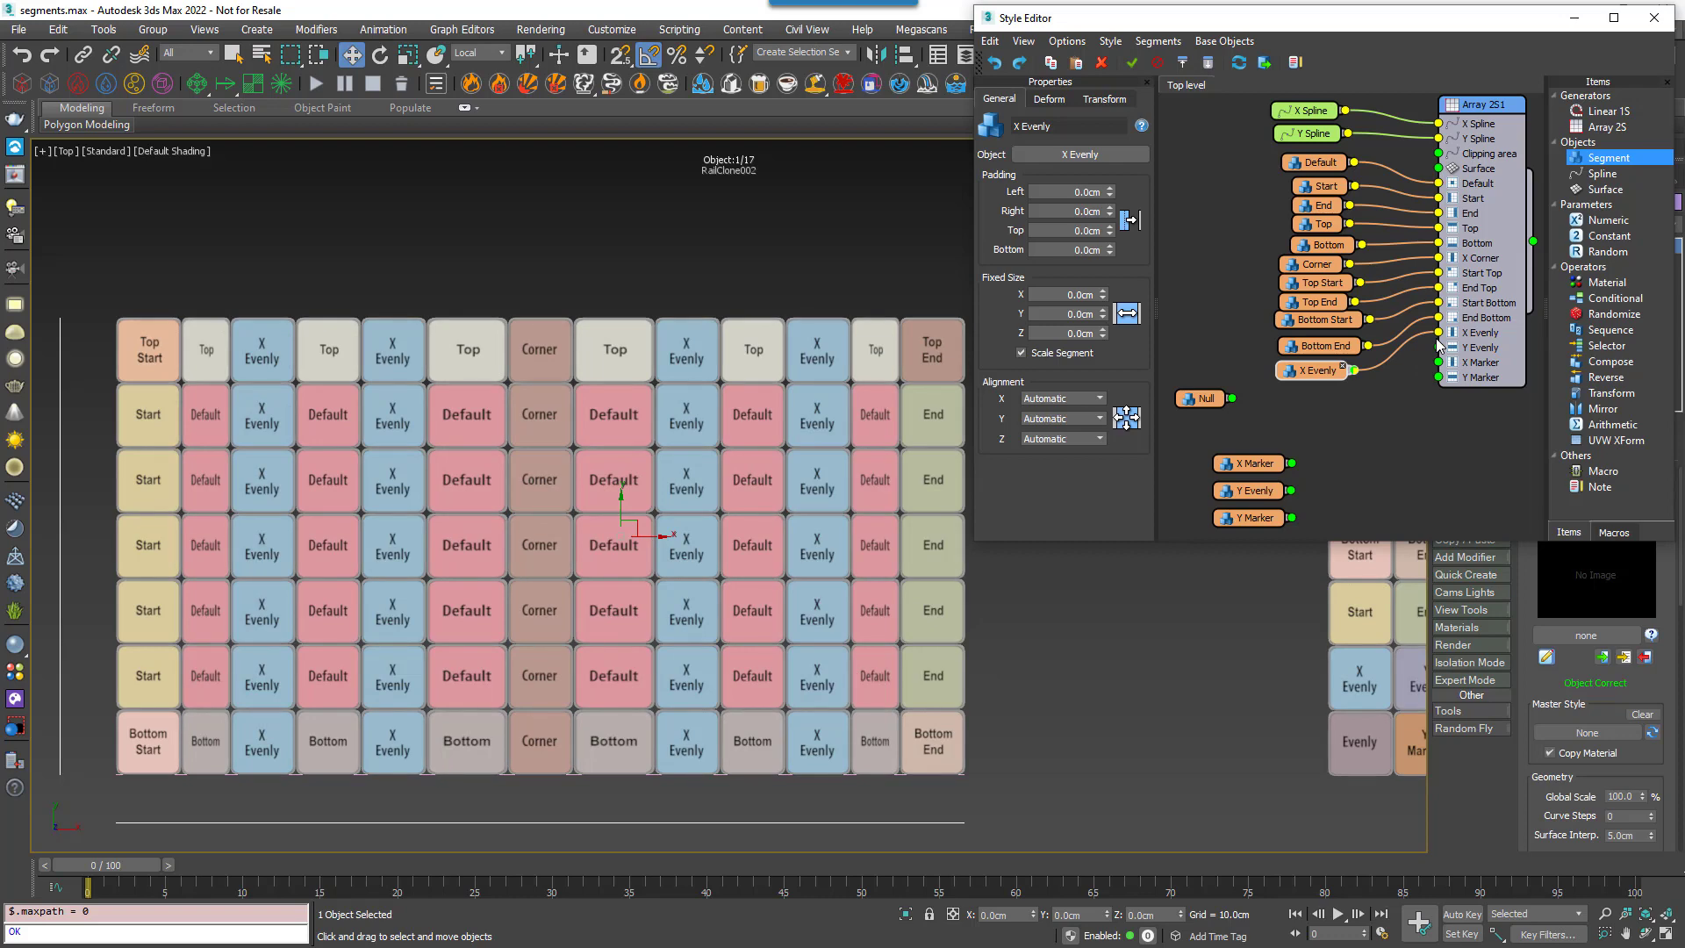
click(1485, 344)
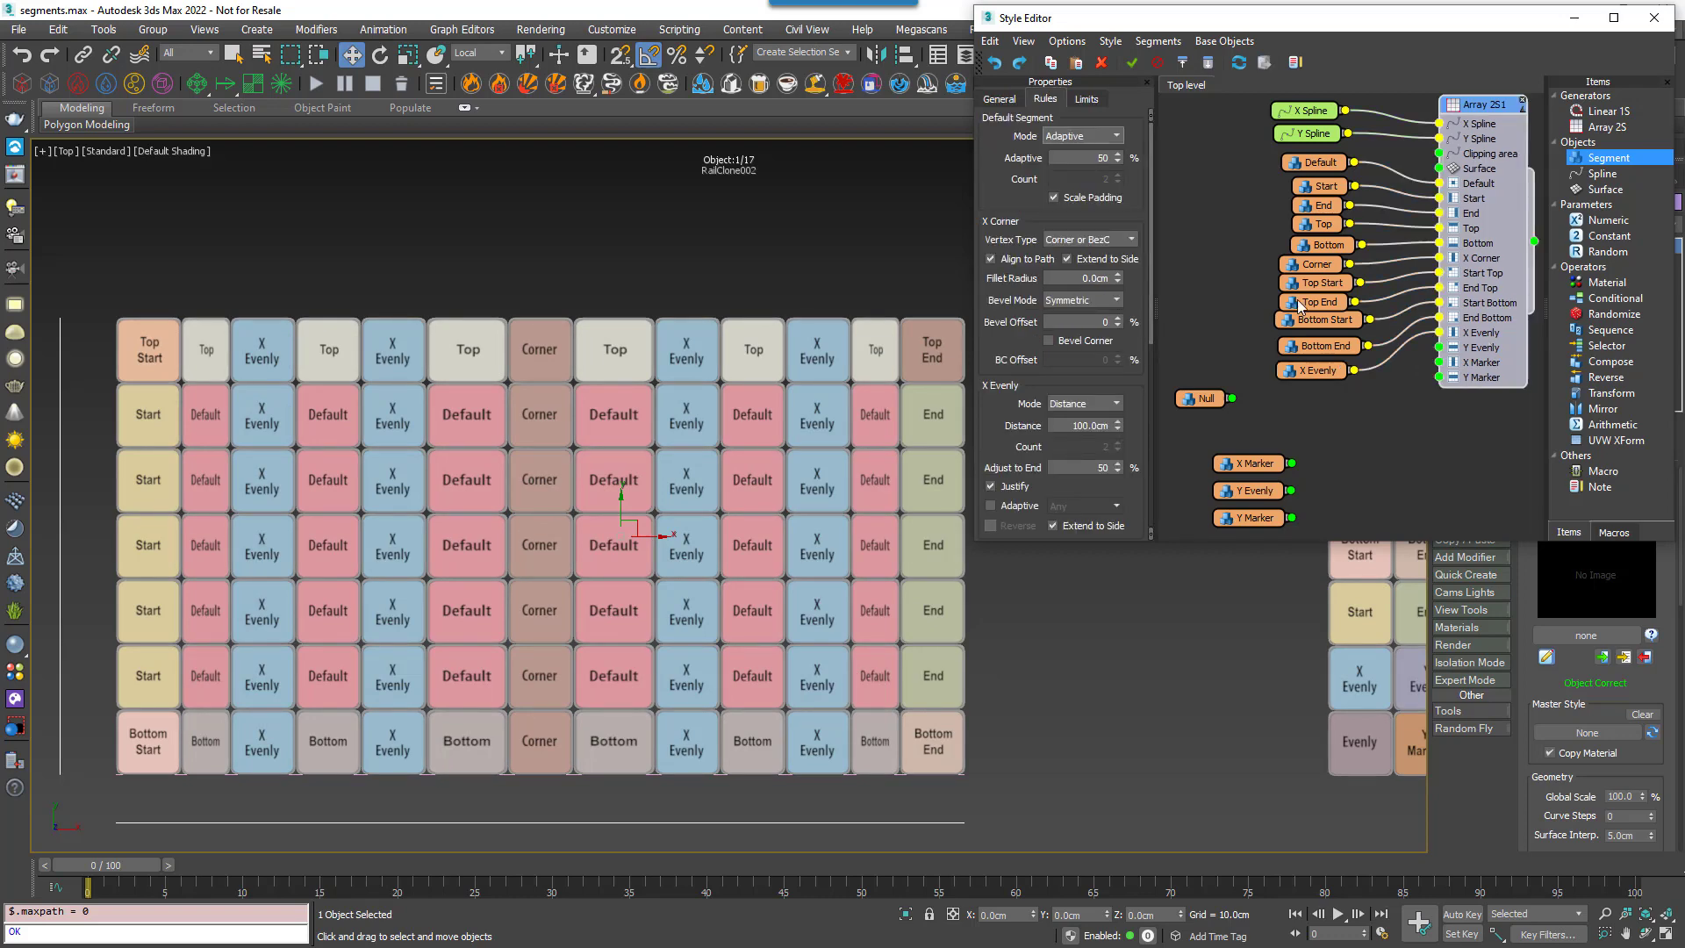
click(991, 487)
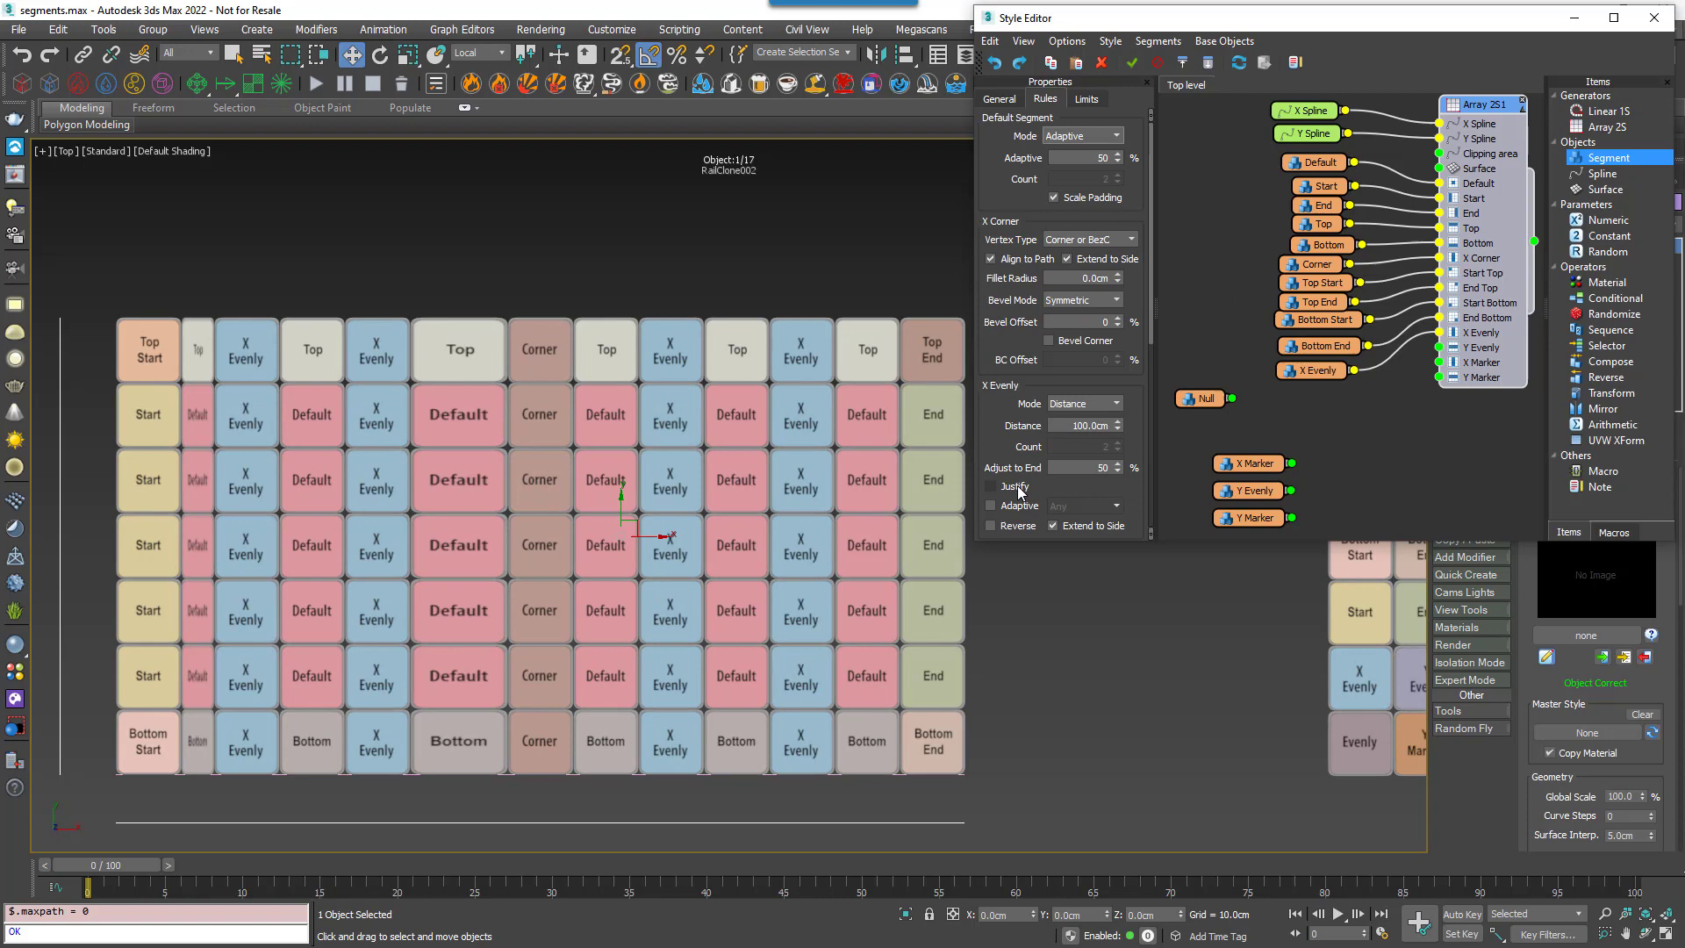
click(1012, 507)
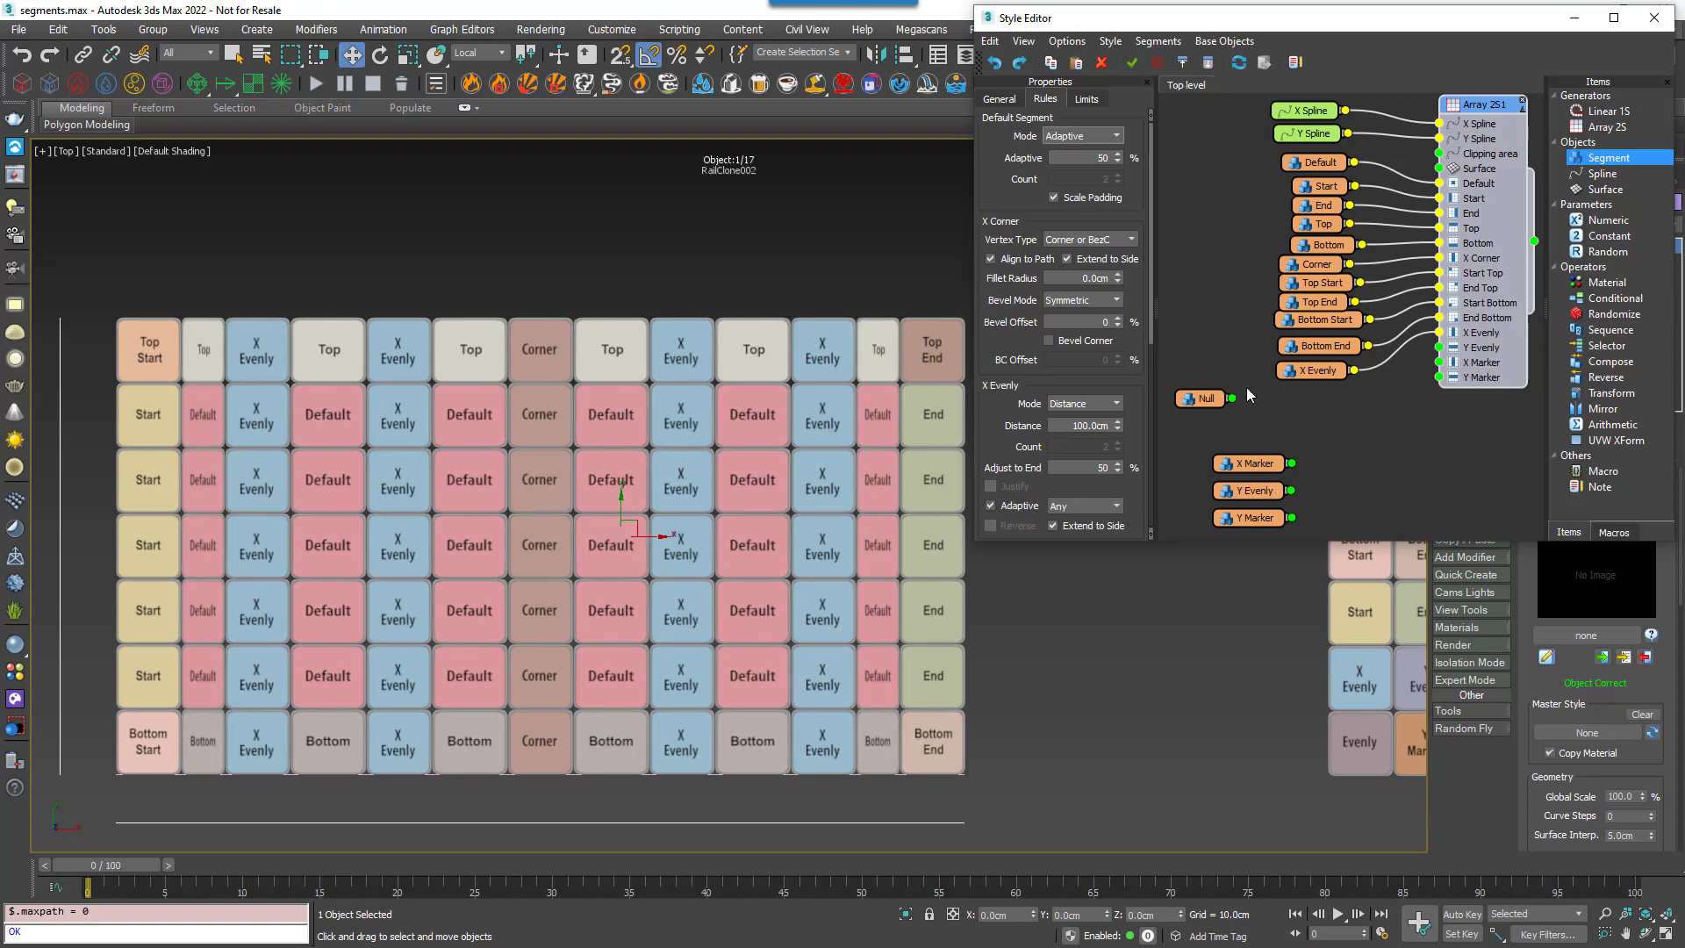
double_click(1114, 427)
text(150)
key(Return)
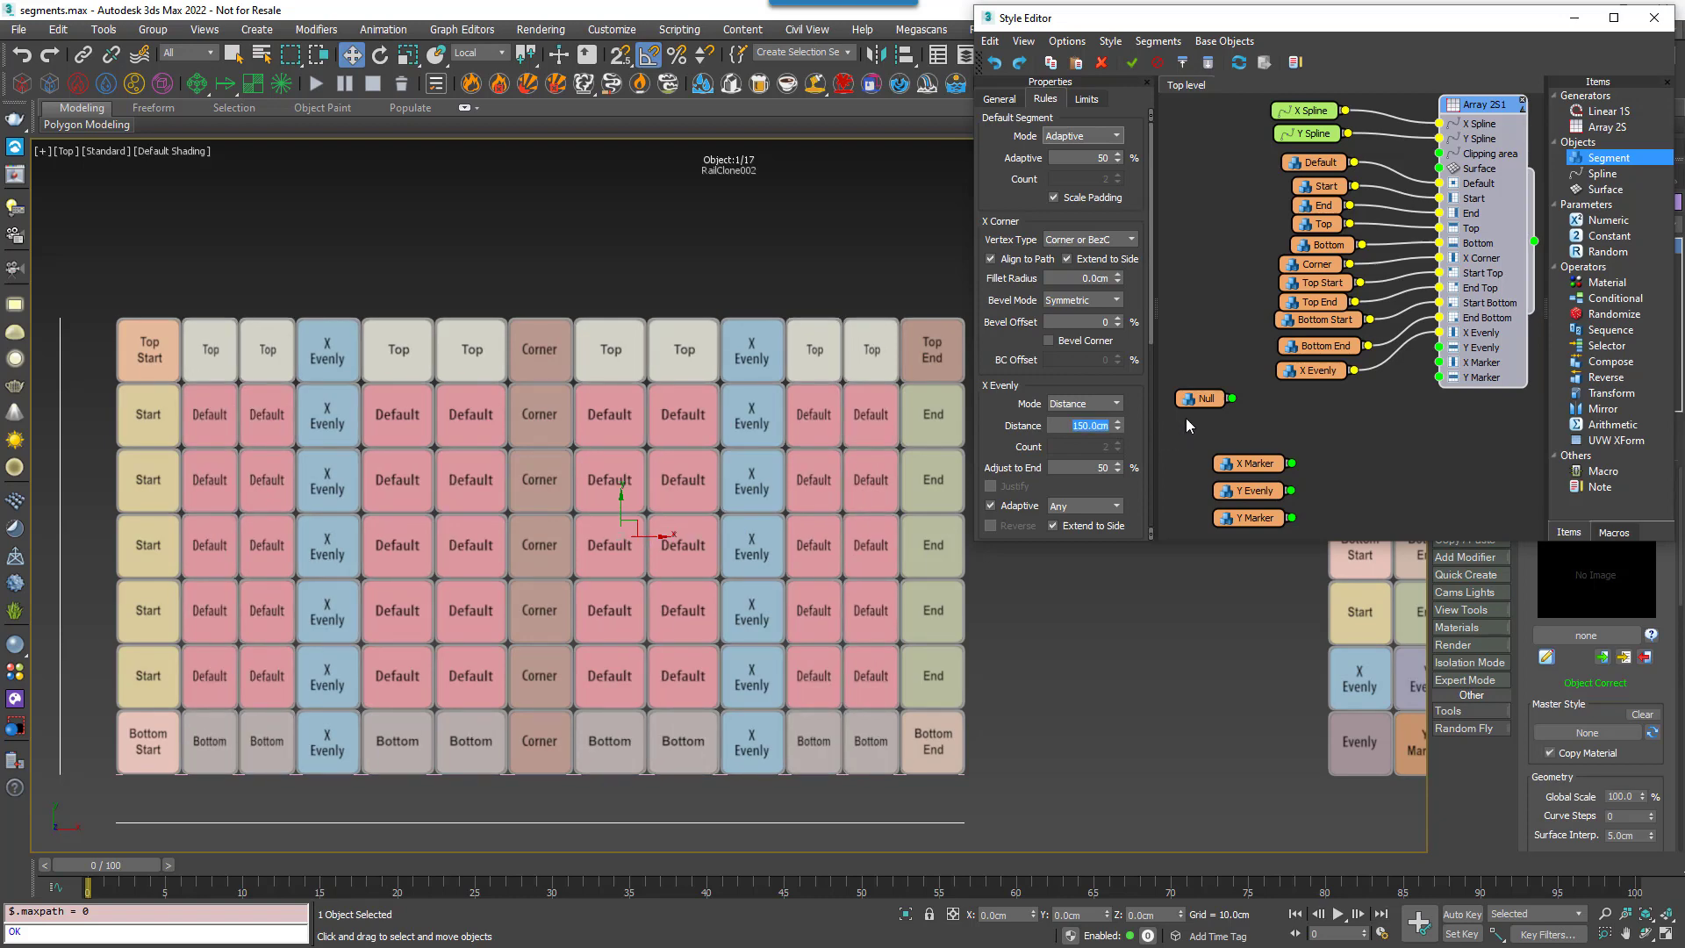
Connect the Y Evenly segment to the Y Evenly input, with a distance of 150 cm, Justify off and Adaptive on in its rules.
drag(1248, 488, 1313, 393)
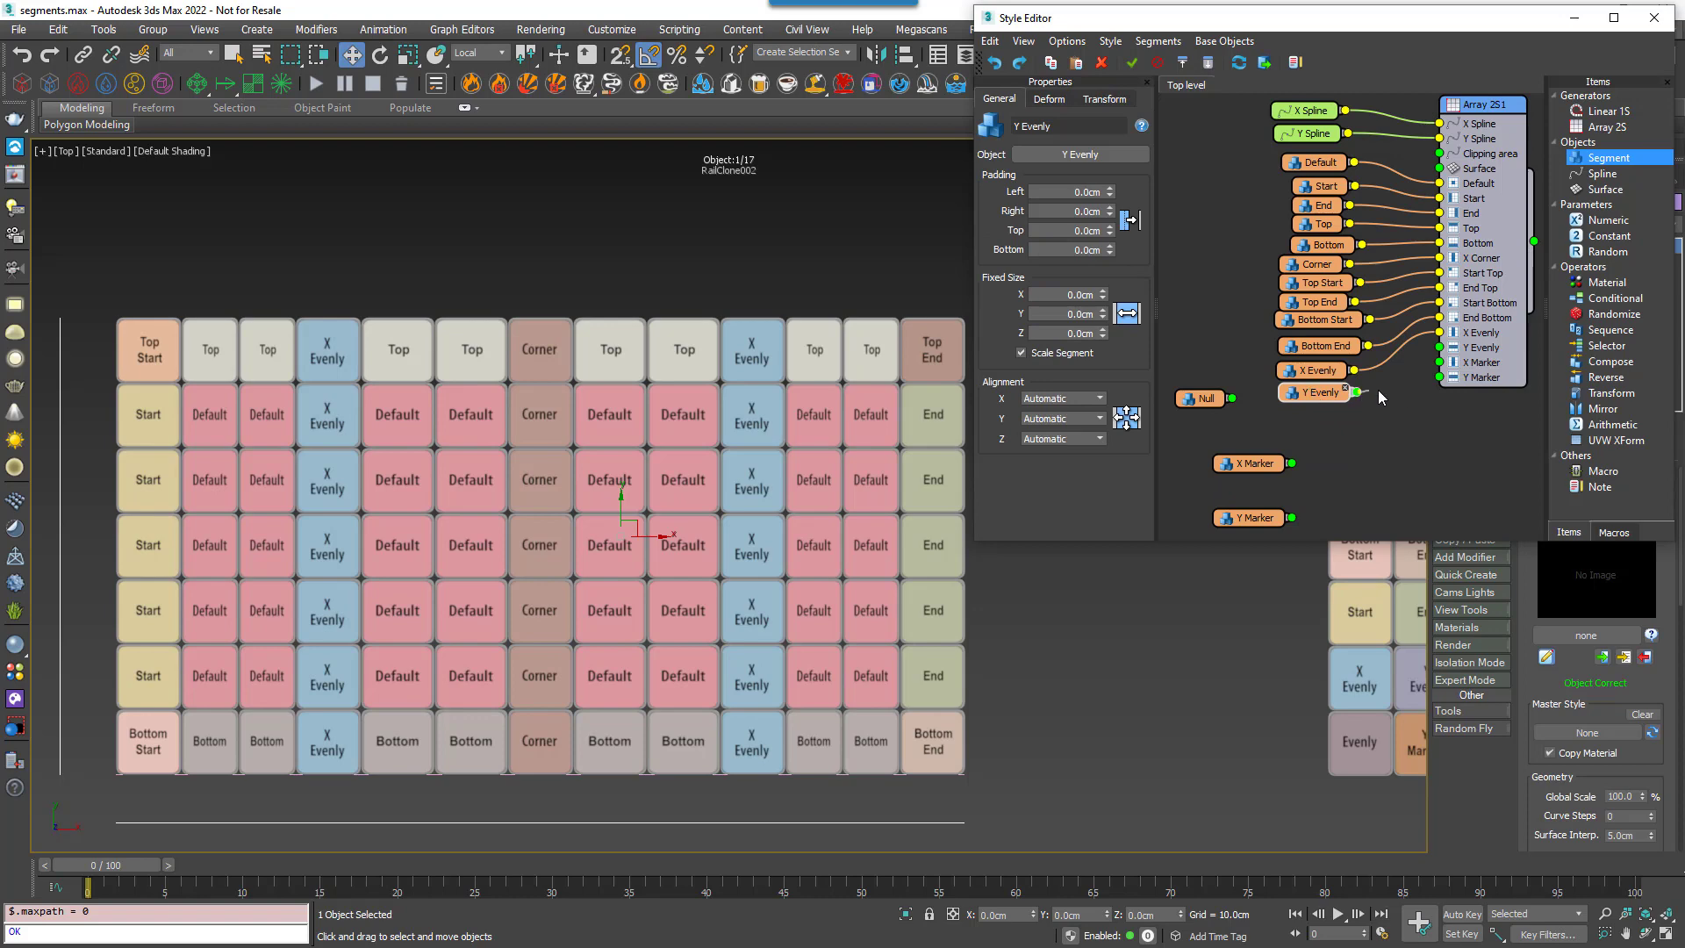
drag(1431, 366, 1440, 347)
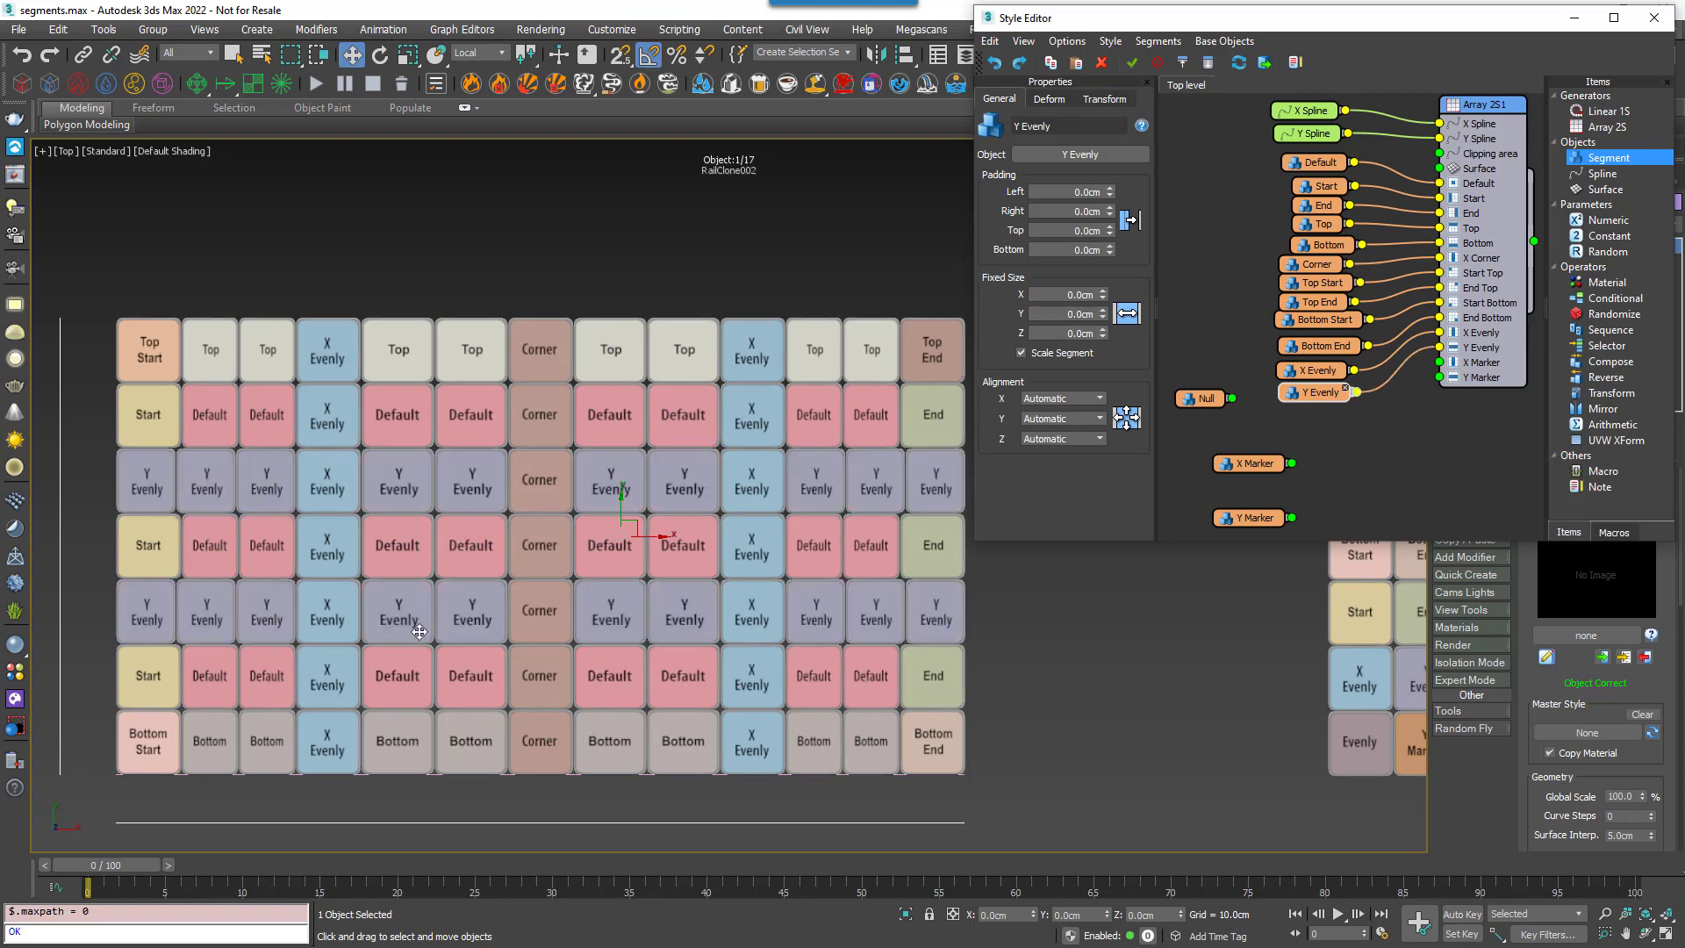
click(1503, 334)
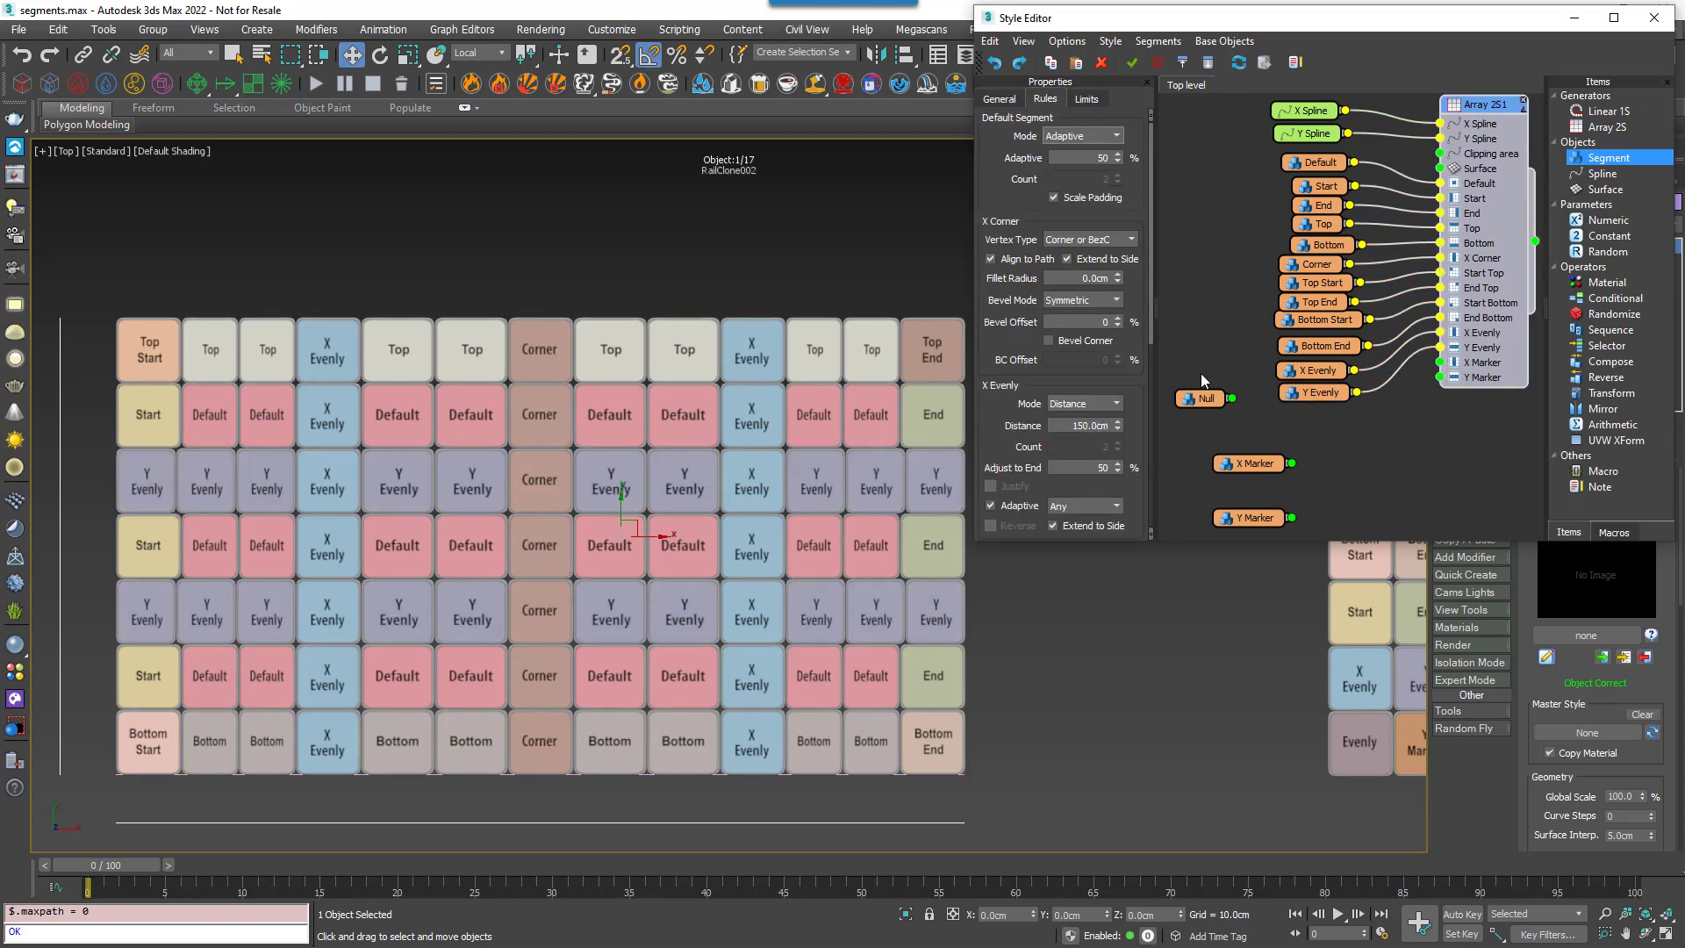
click(1066, 430)
scroll(1133, 351, down, 5)
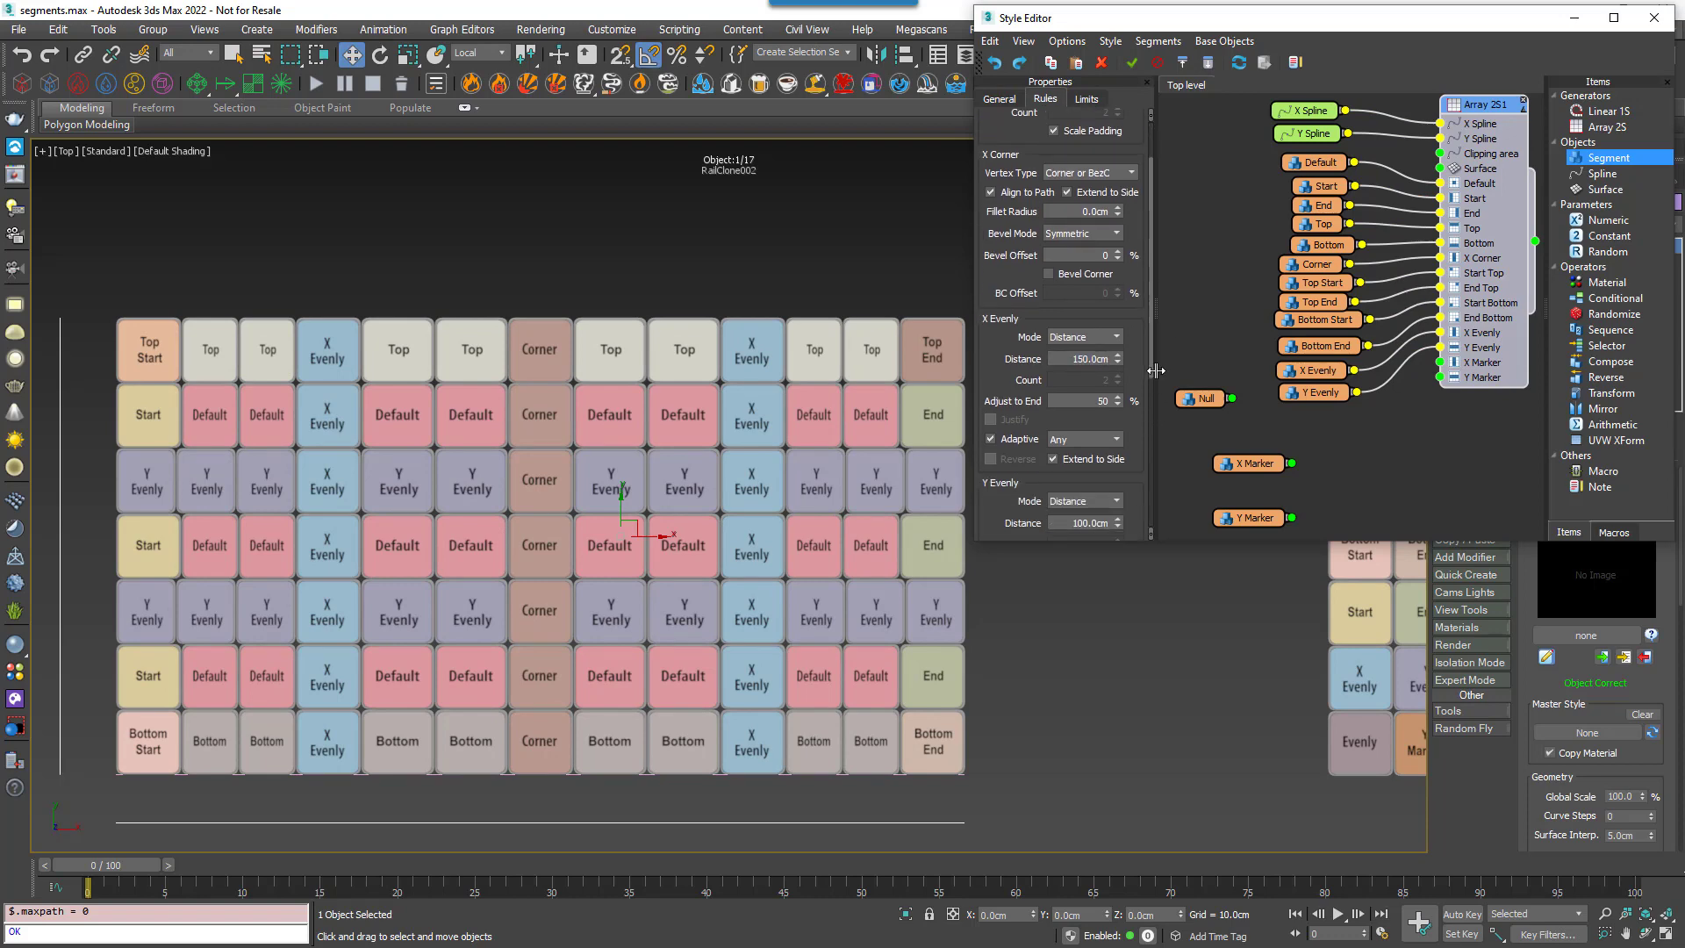
double_click(1089, 322)
text(150)
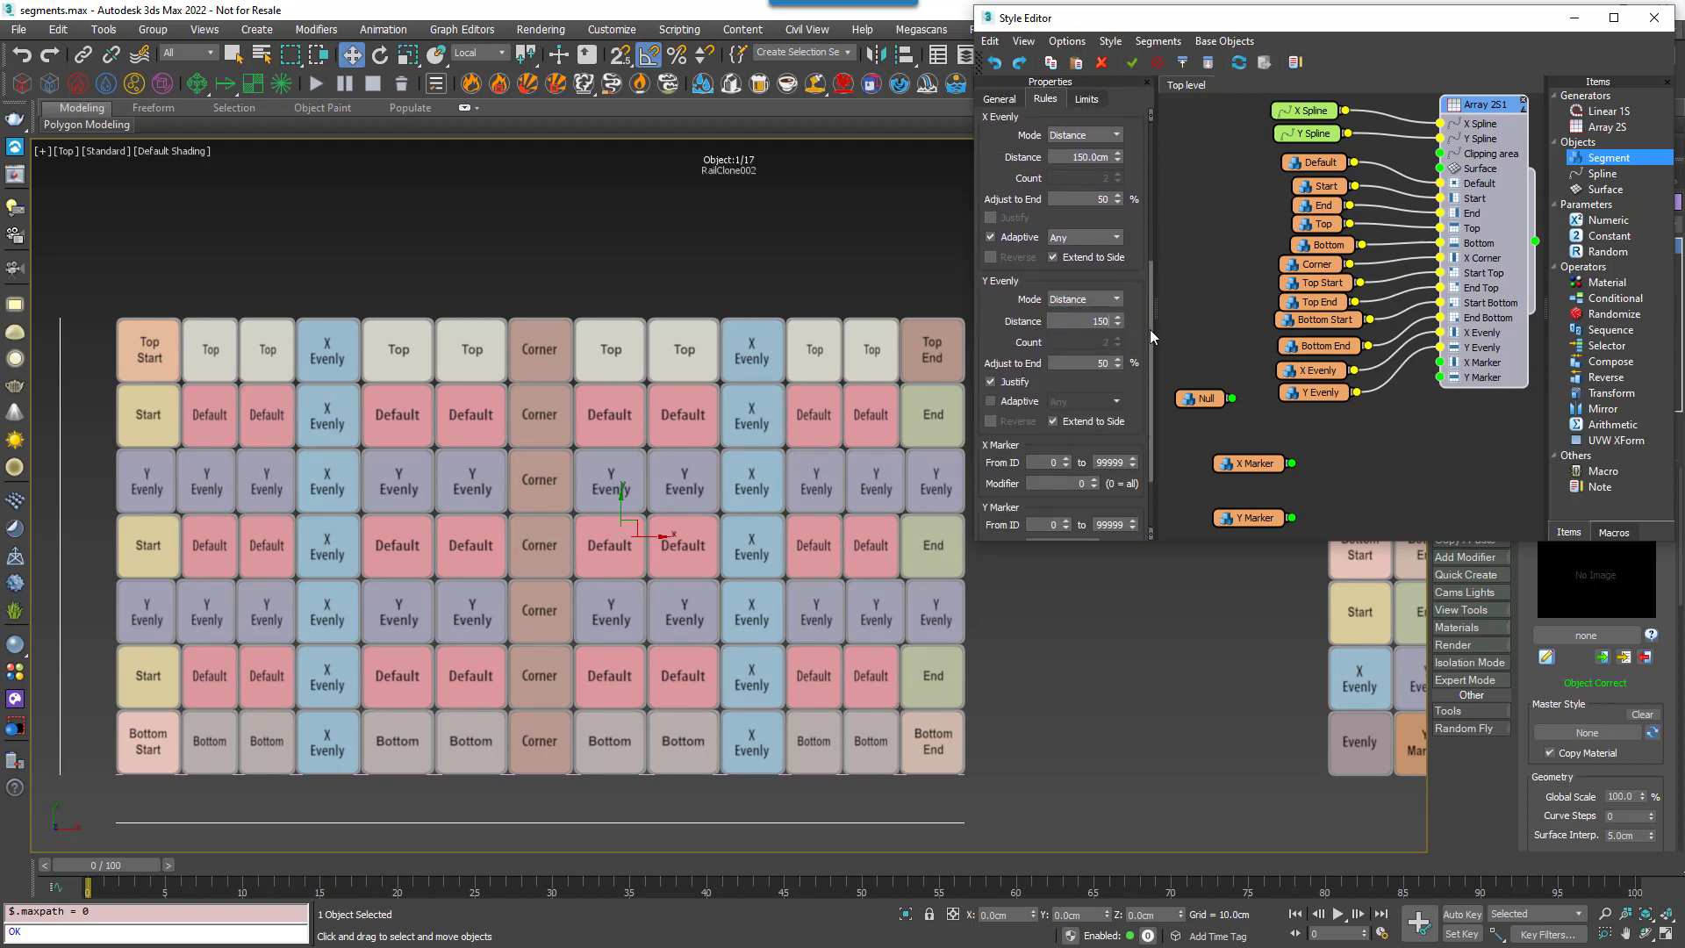
key(Return)
click(991, 382)
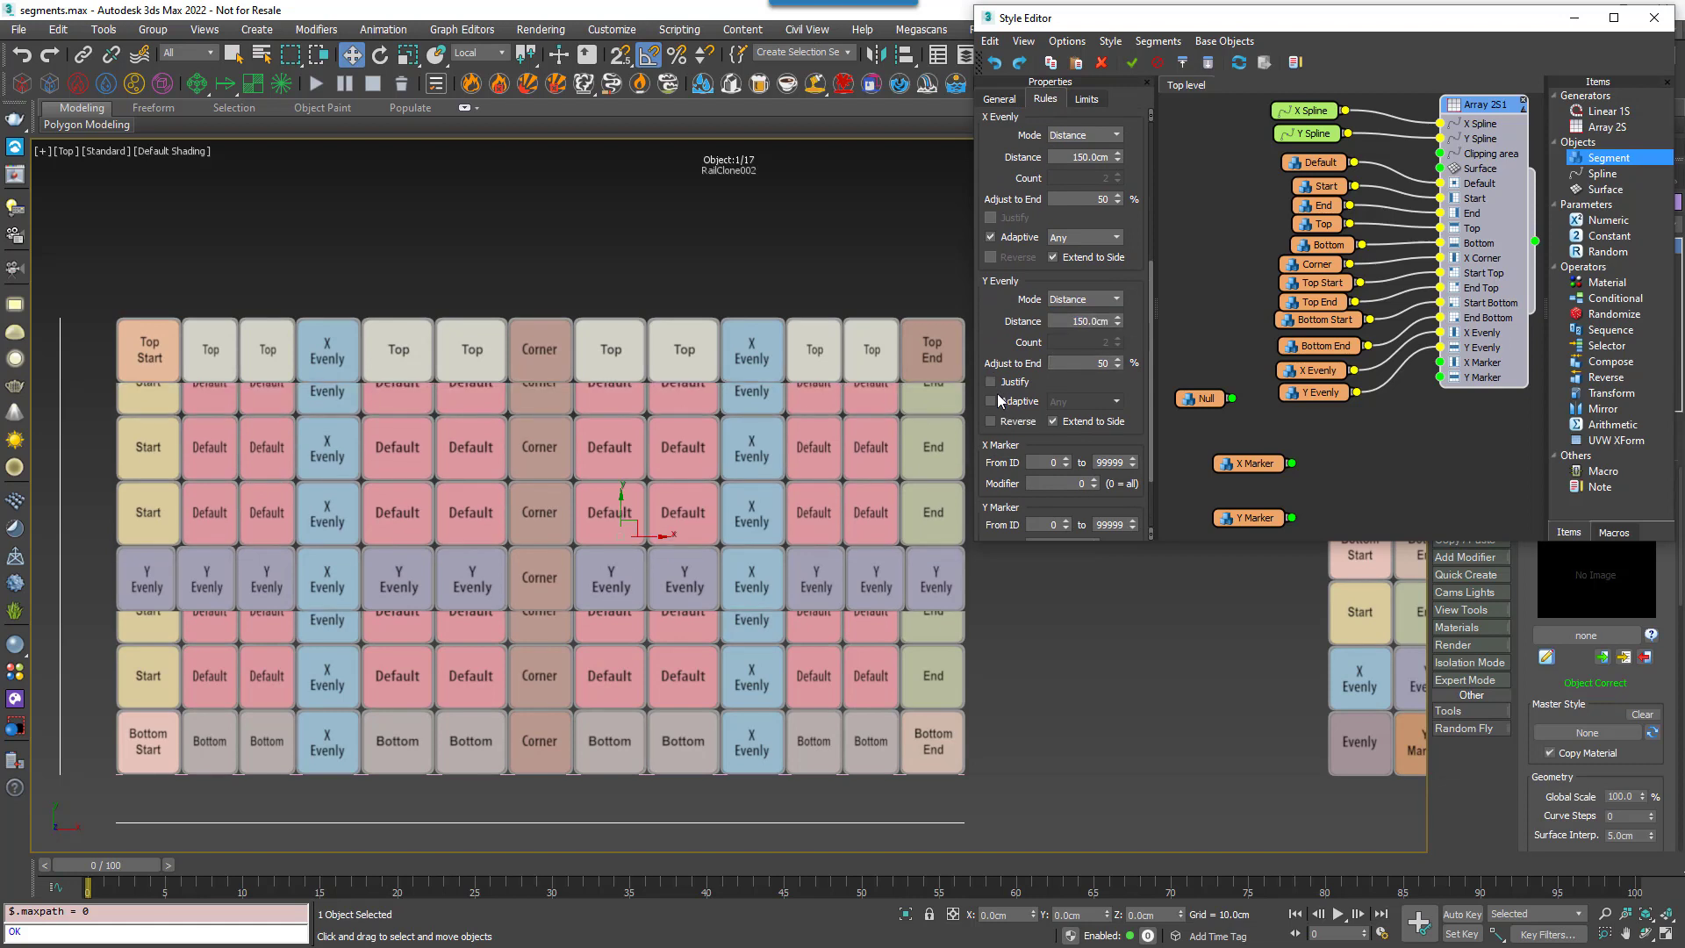
click(1007, 403)
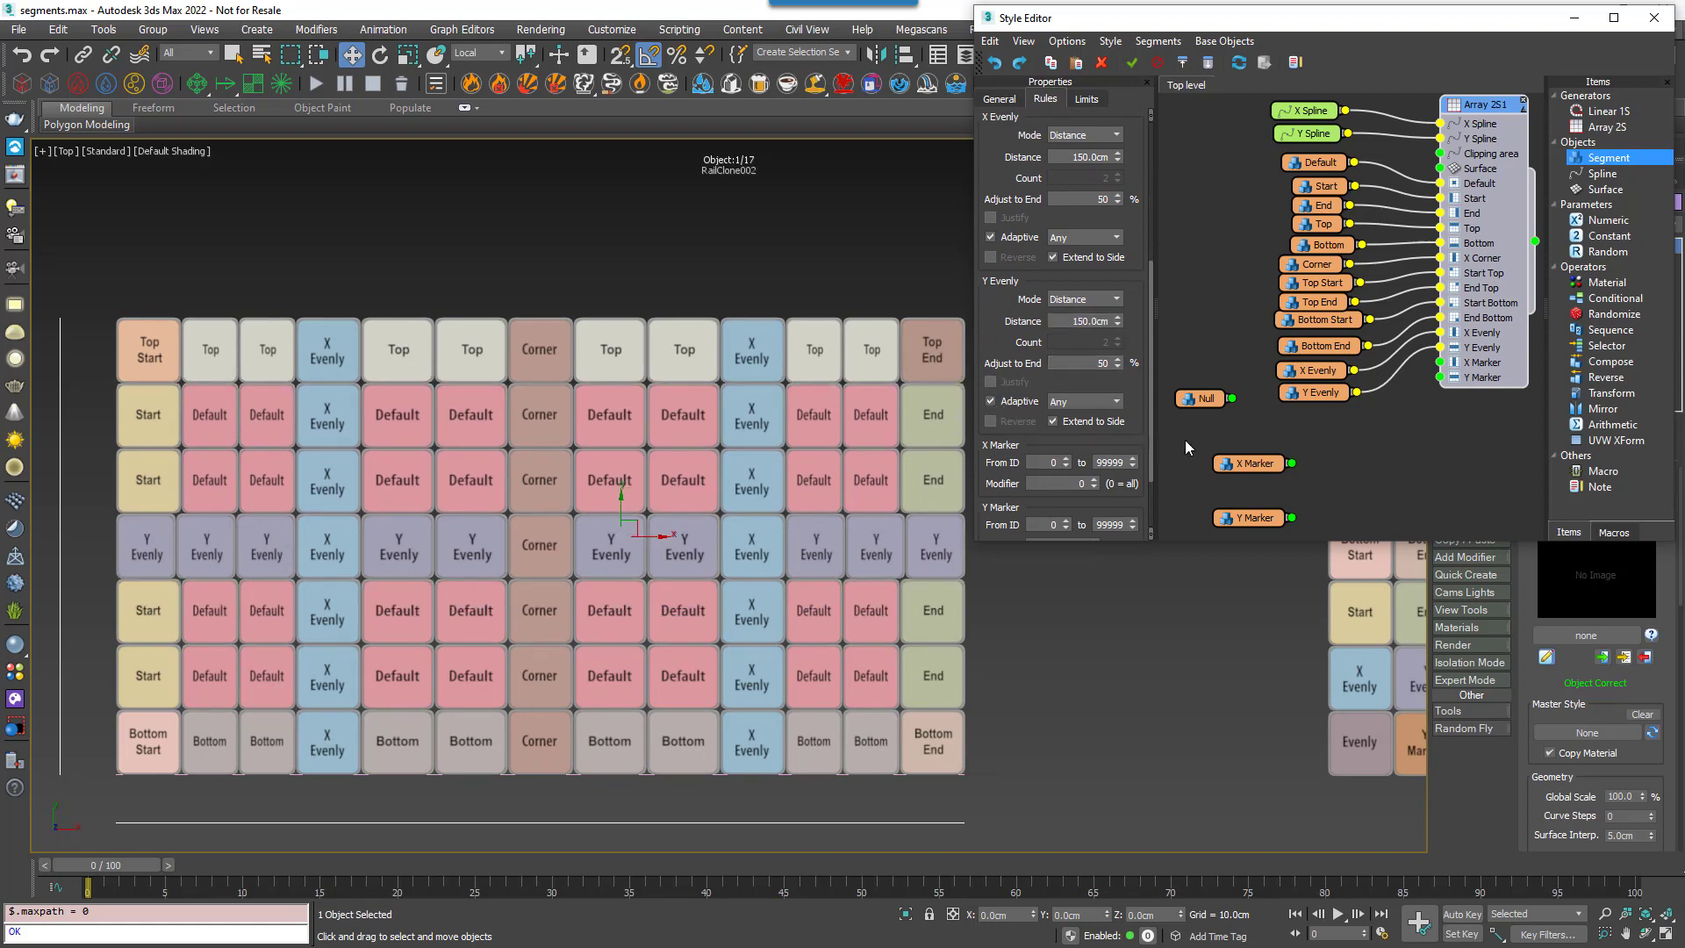
Toggle Extend to Side off and back on for the Y Evenly and X Evenly rules to compare the array's edges.
scroll(1072, 458, up, 1)
click(1072, 444)
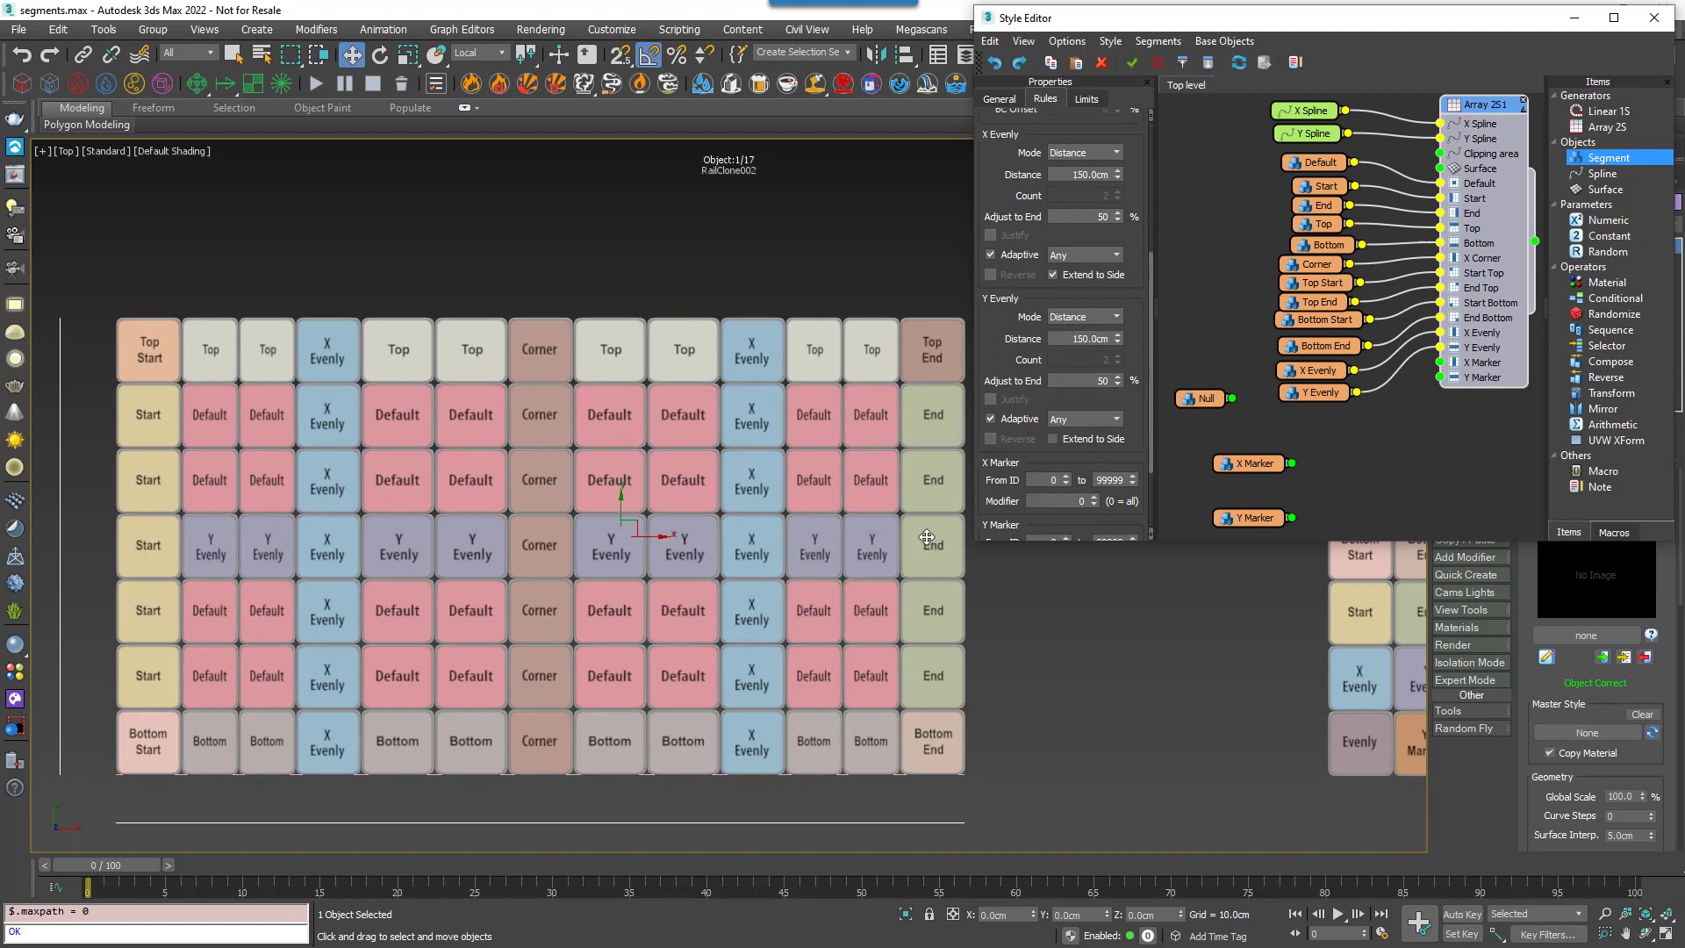
click(1072, 444)
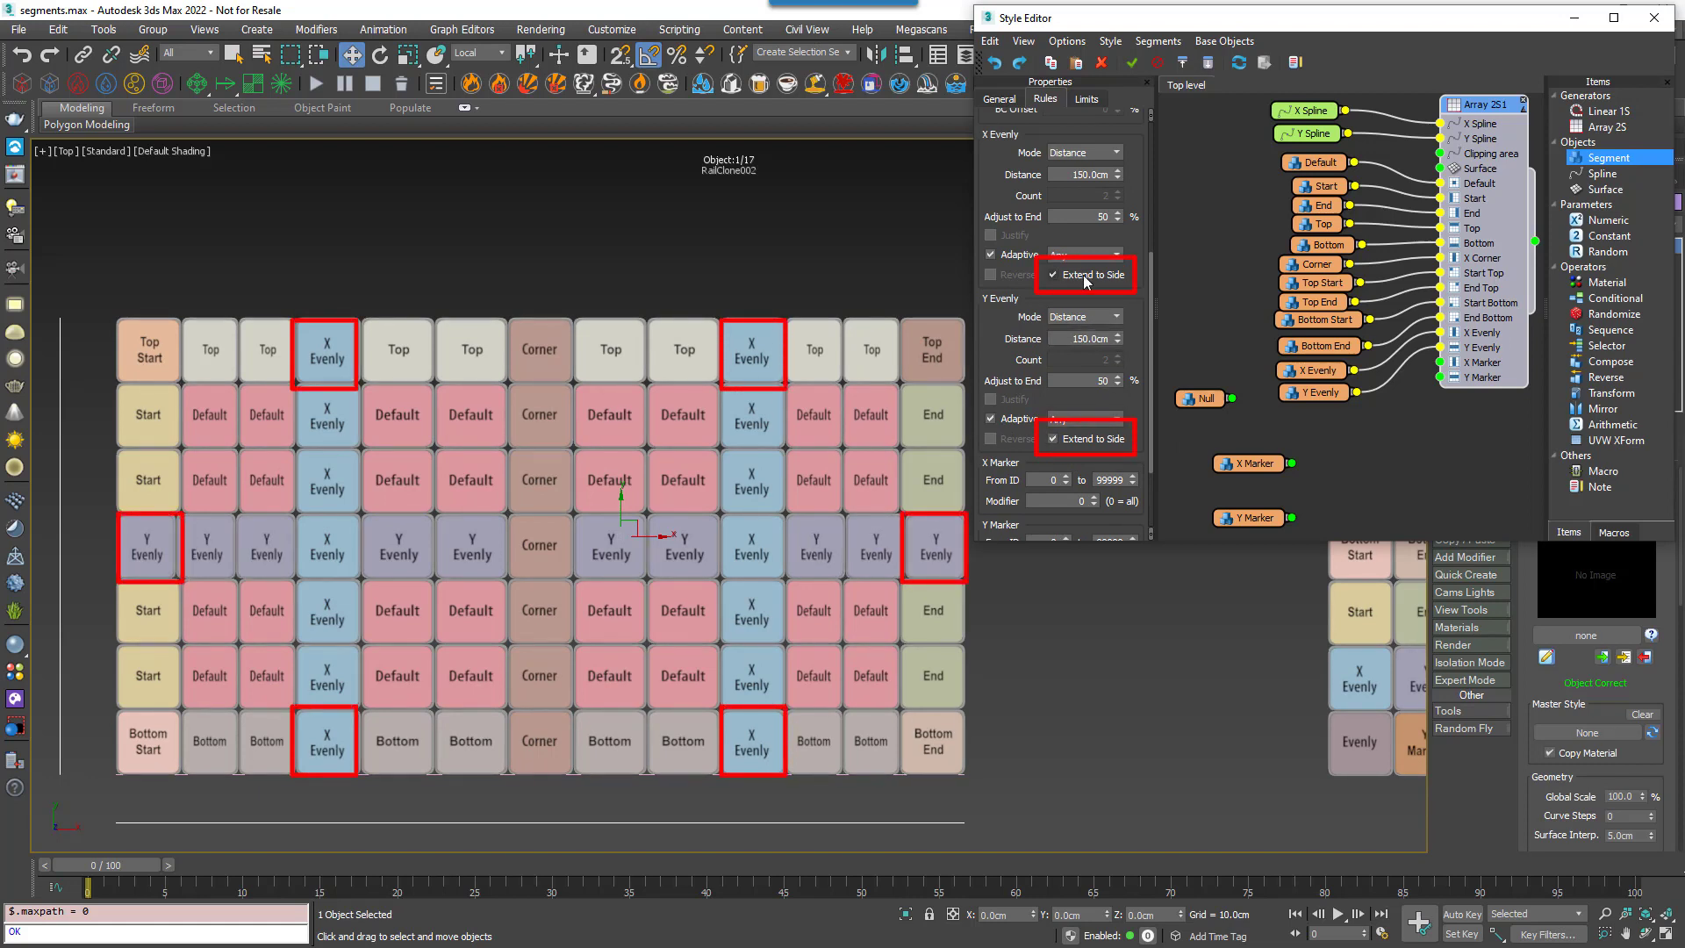
click(1087, 276)
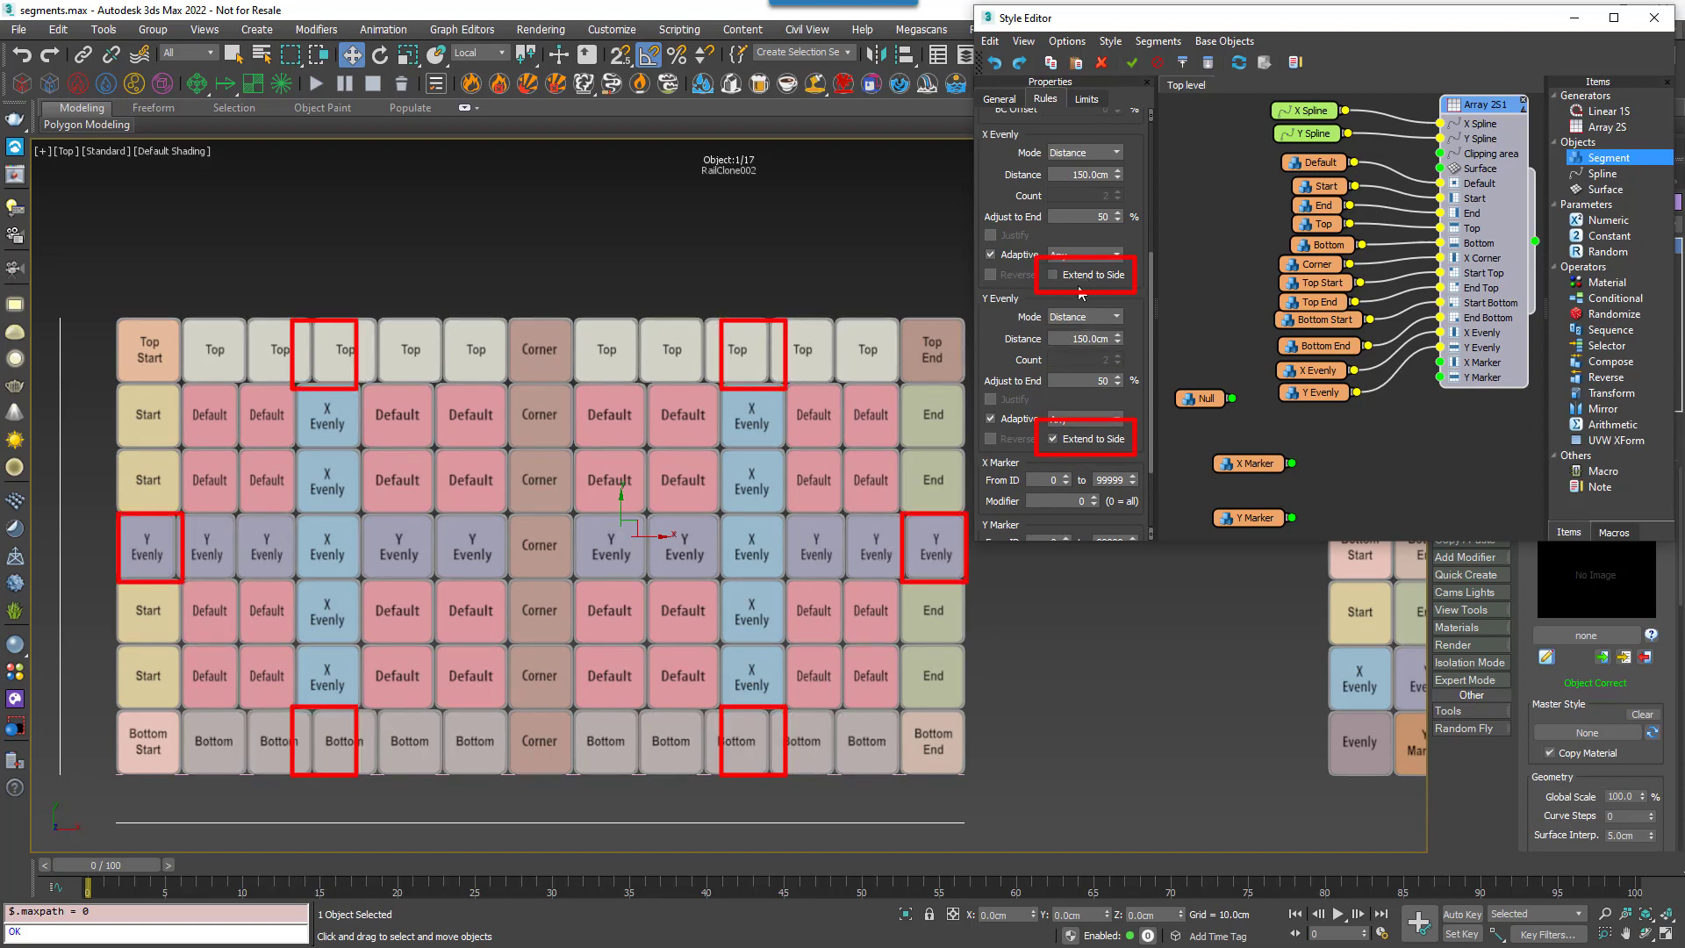
click(1080, 276)
click(1076, 441)
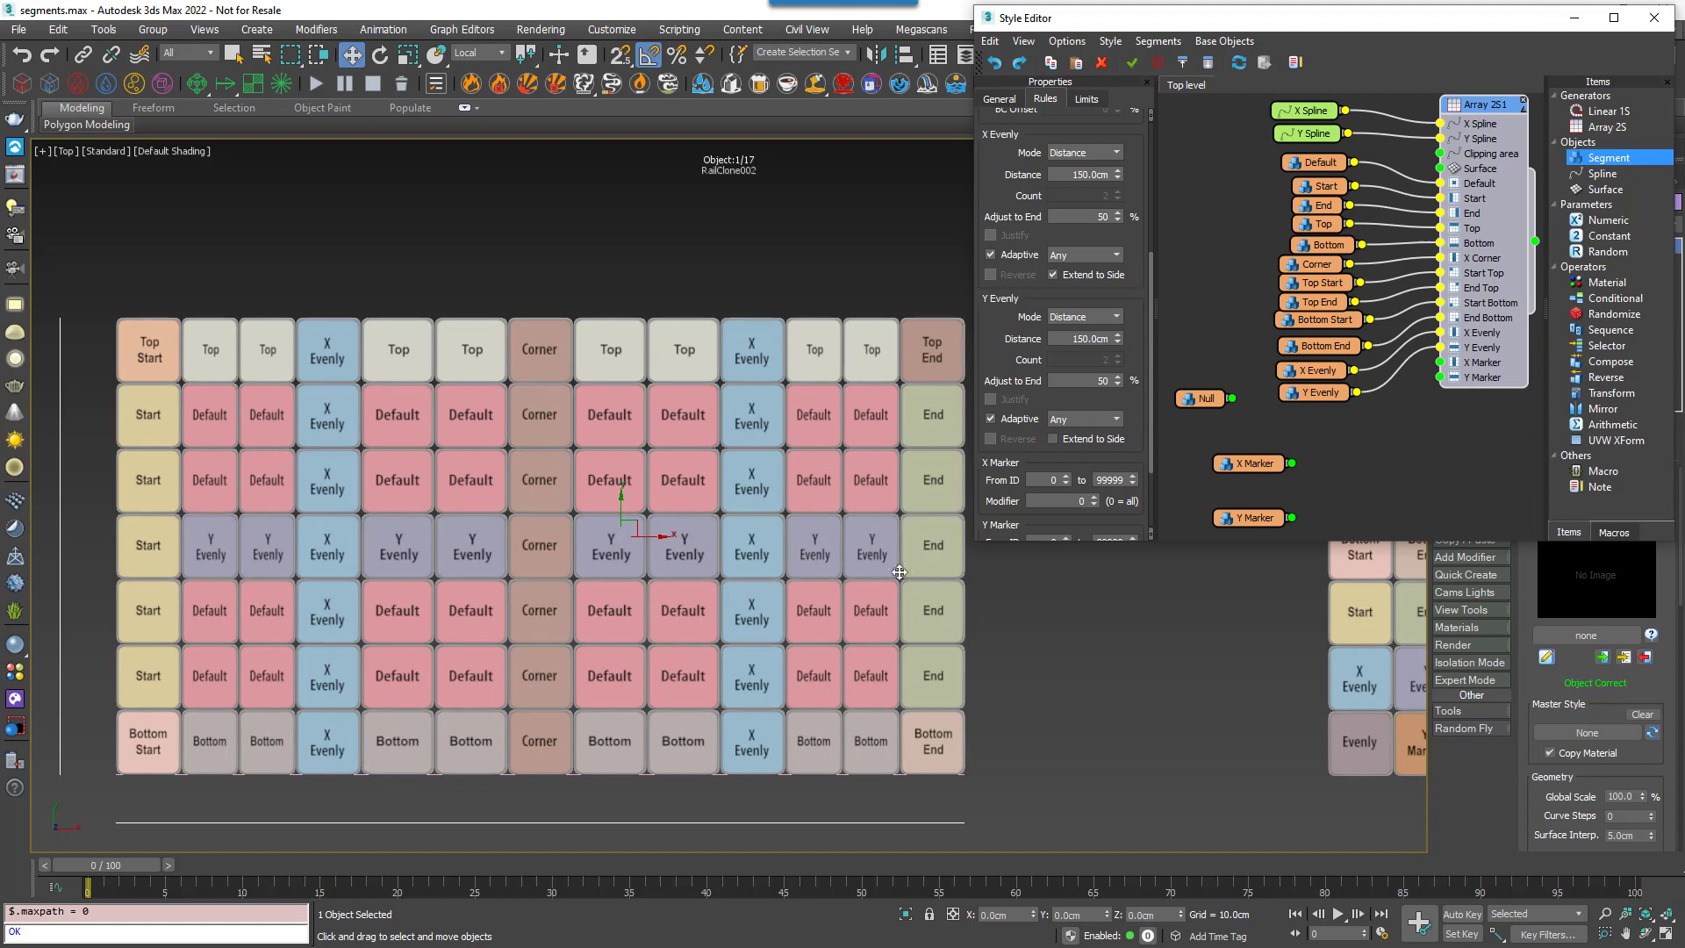
click(1073, 443)
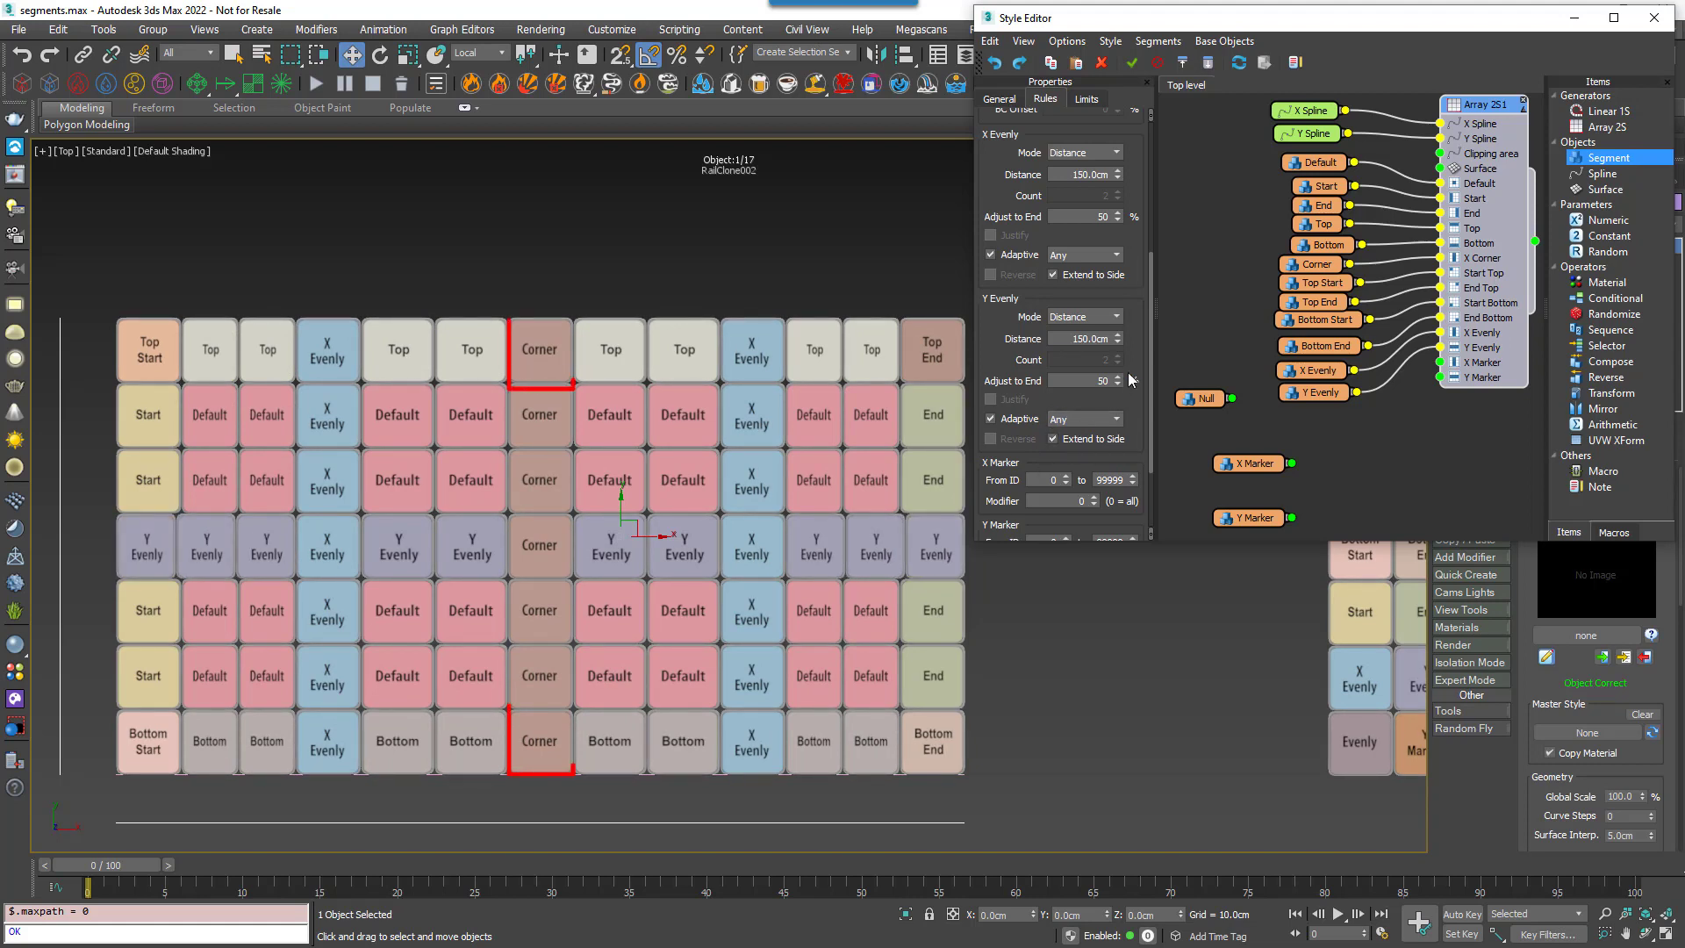
Toggle the X Corner's Extend to Side option off and back on to compare the top and bottom rows.
drag(1151, 374, 1152, 251)
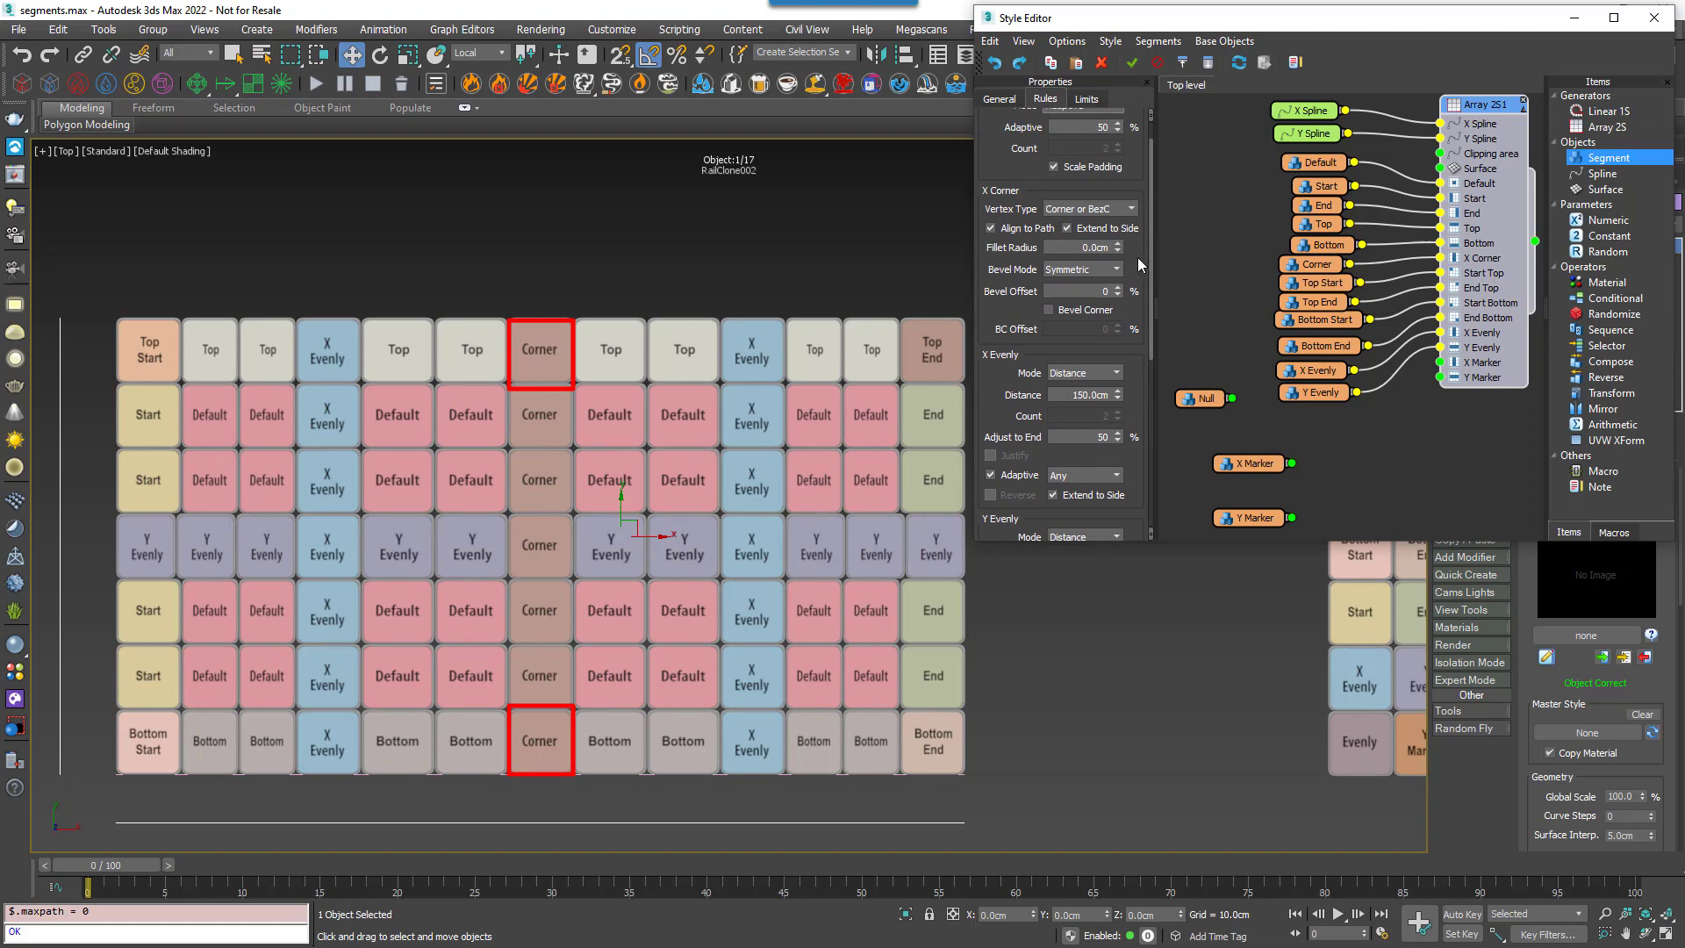
click(1109, 229)
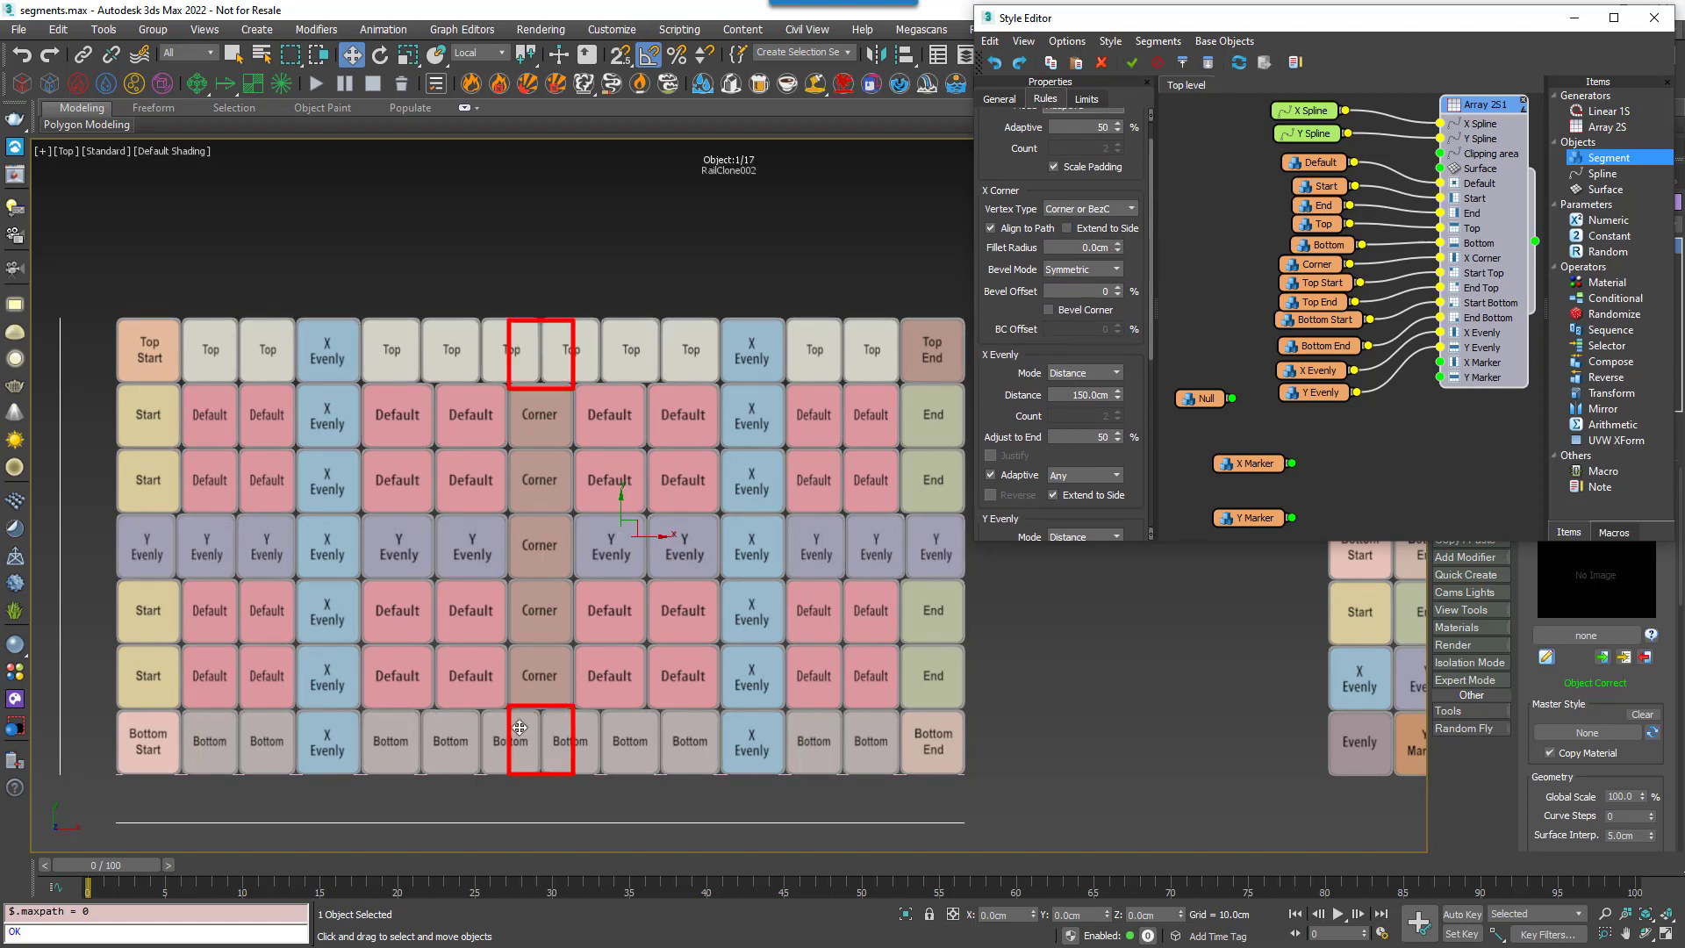
click(1068, 229)
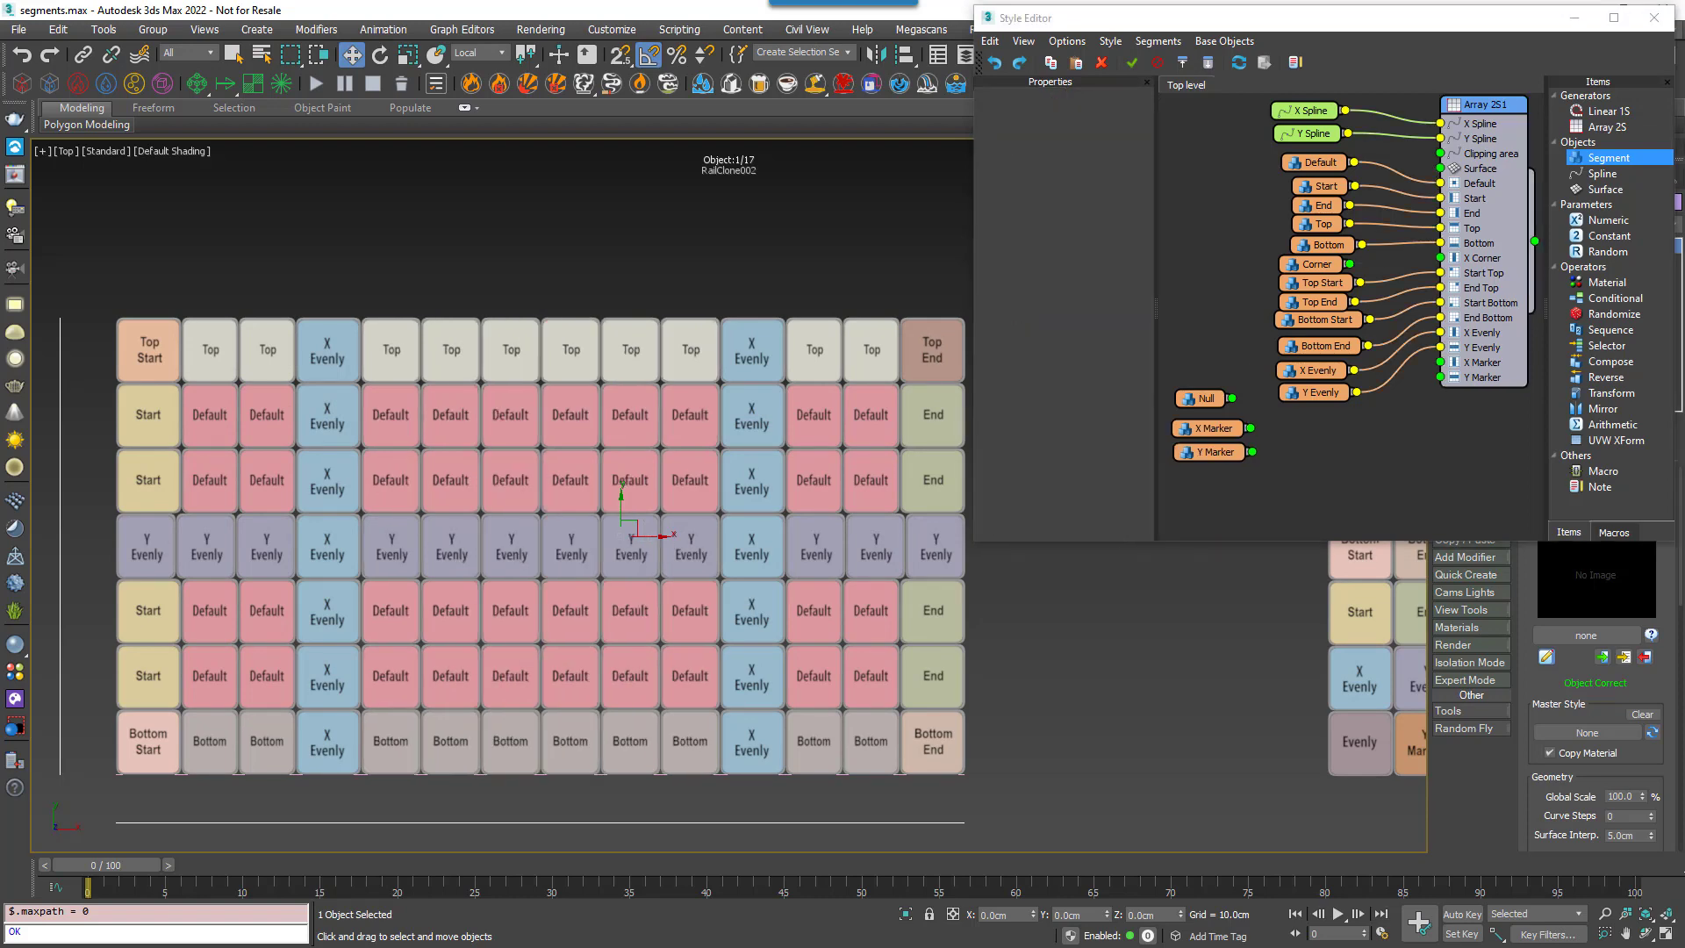
Move the X Marker and Y Marker segments below Y Evenly and connect them to the generator's X Marker and Y Marker inputs.
click(1404, 586)
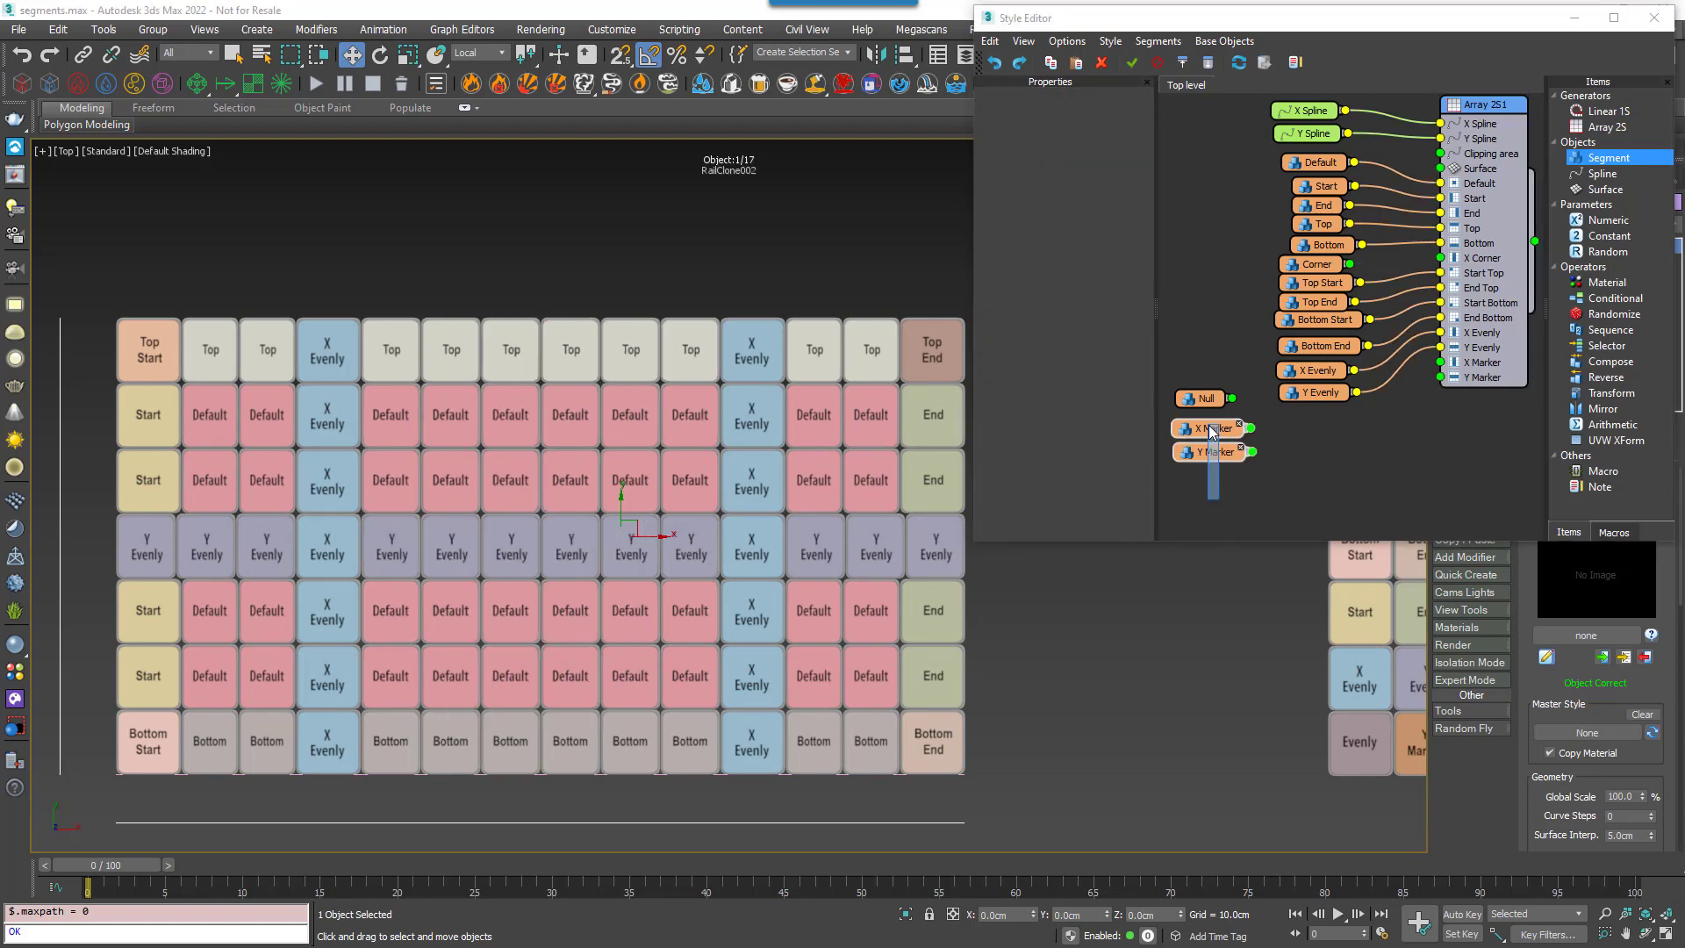
mouse_move(1208, 425)
mouse_down()
mouse_move(1303, 431)
mouse_move(1430, 395)
mouse_move(1443, 373)
mouse_up()
click(1364, 430)
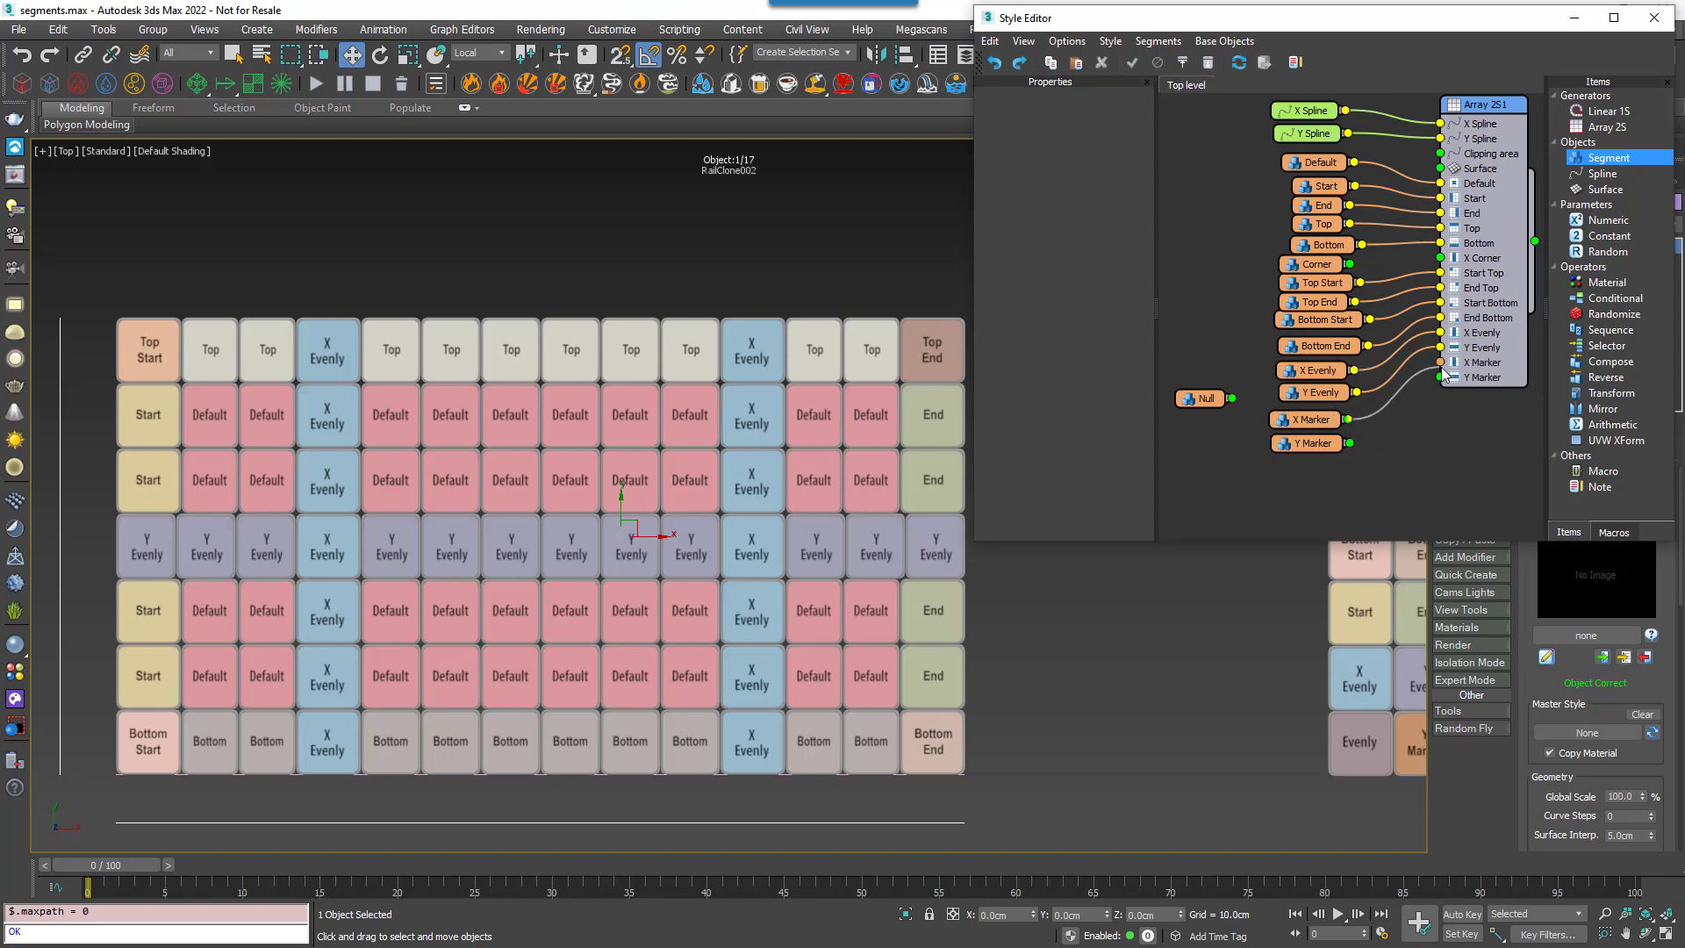
mouse_move(1352, 444)
mouse_down()
mouse_move(1429, 409)
mouse_move(1441, 379)
mouse_up()
Select the style's X Spline base object using the RailClone Selector.
right_click(921, 571)
click(870, 586)
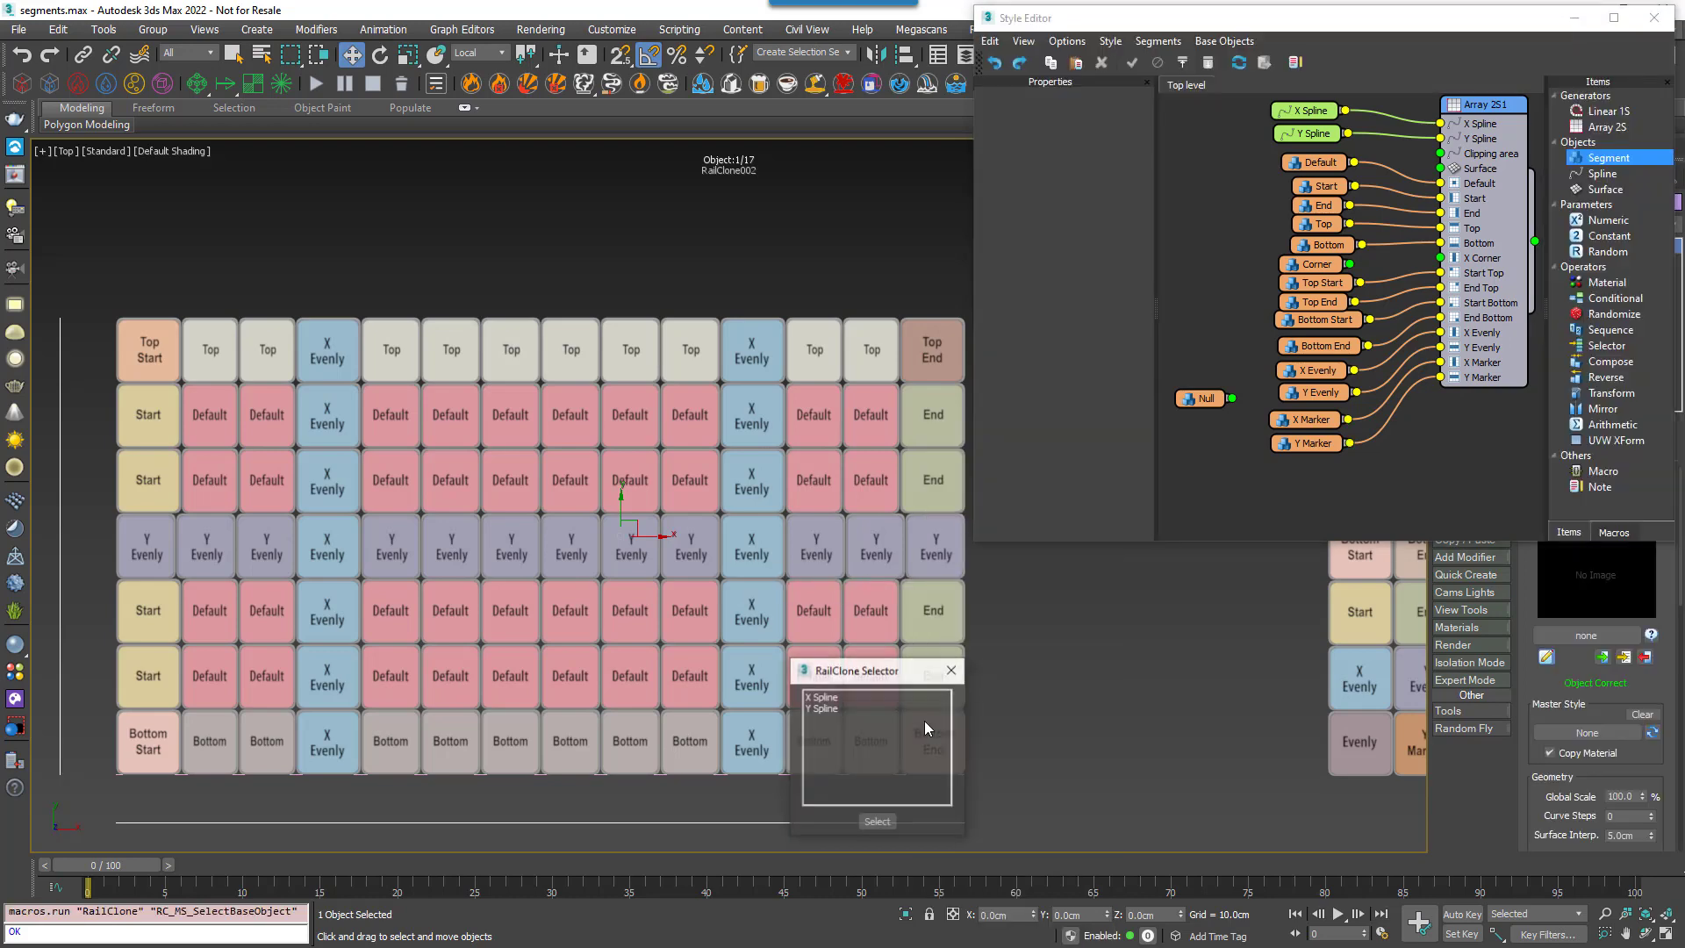
click(876, 698)
click(877, 822)
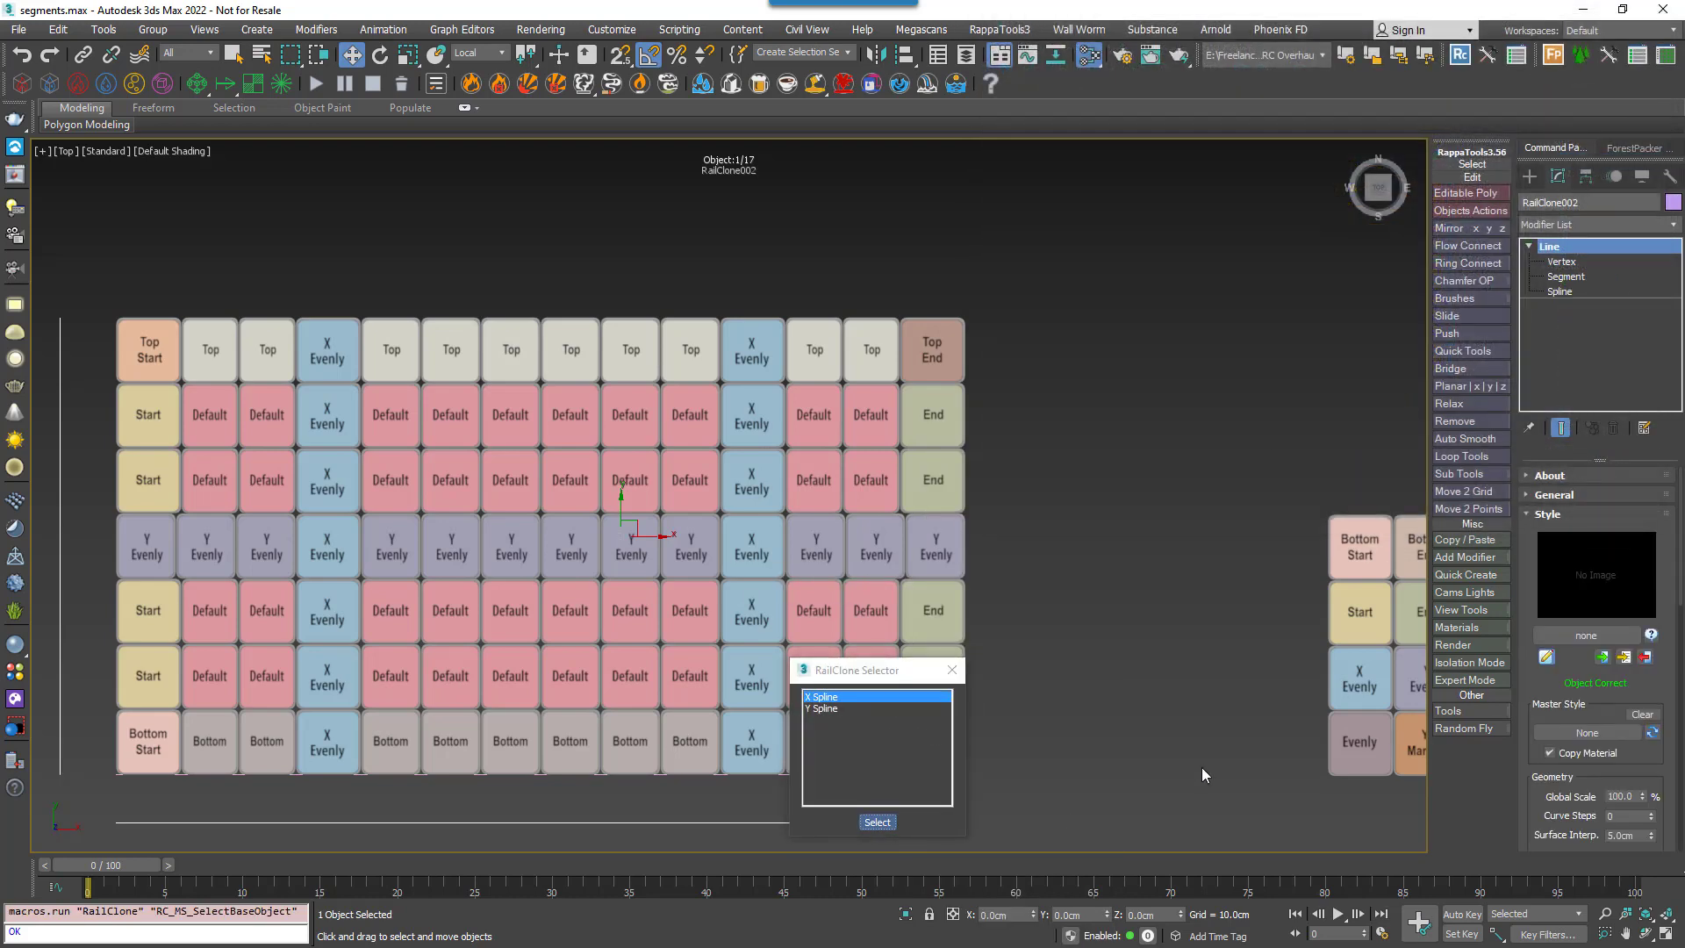
Apply an RC Spline modifier to the X spline and add a marker at about 53% along it.
click(1650, 227)
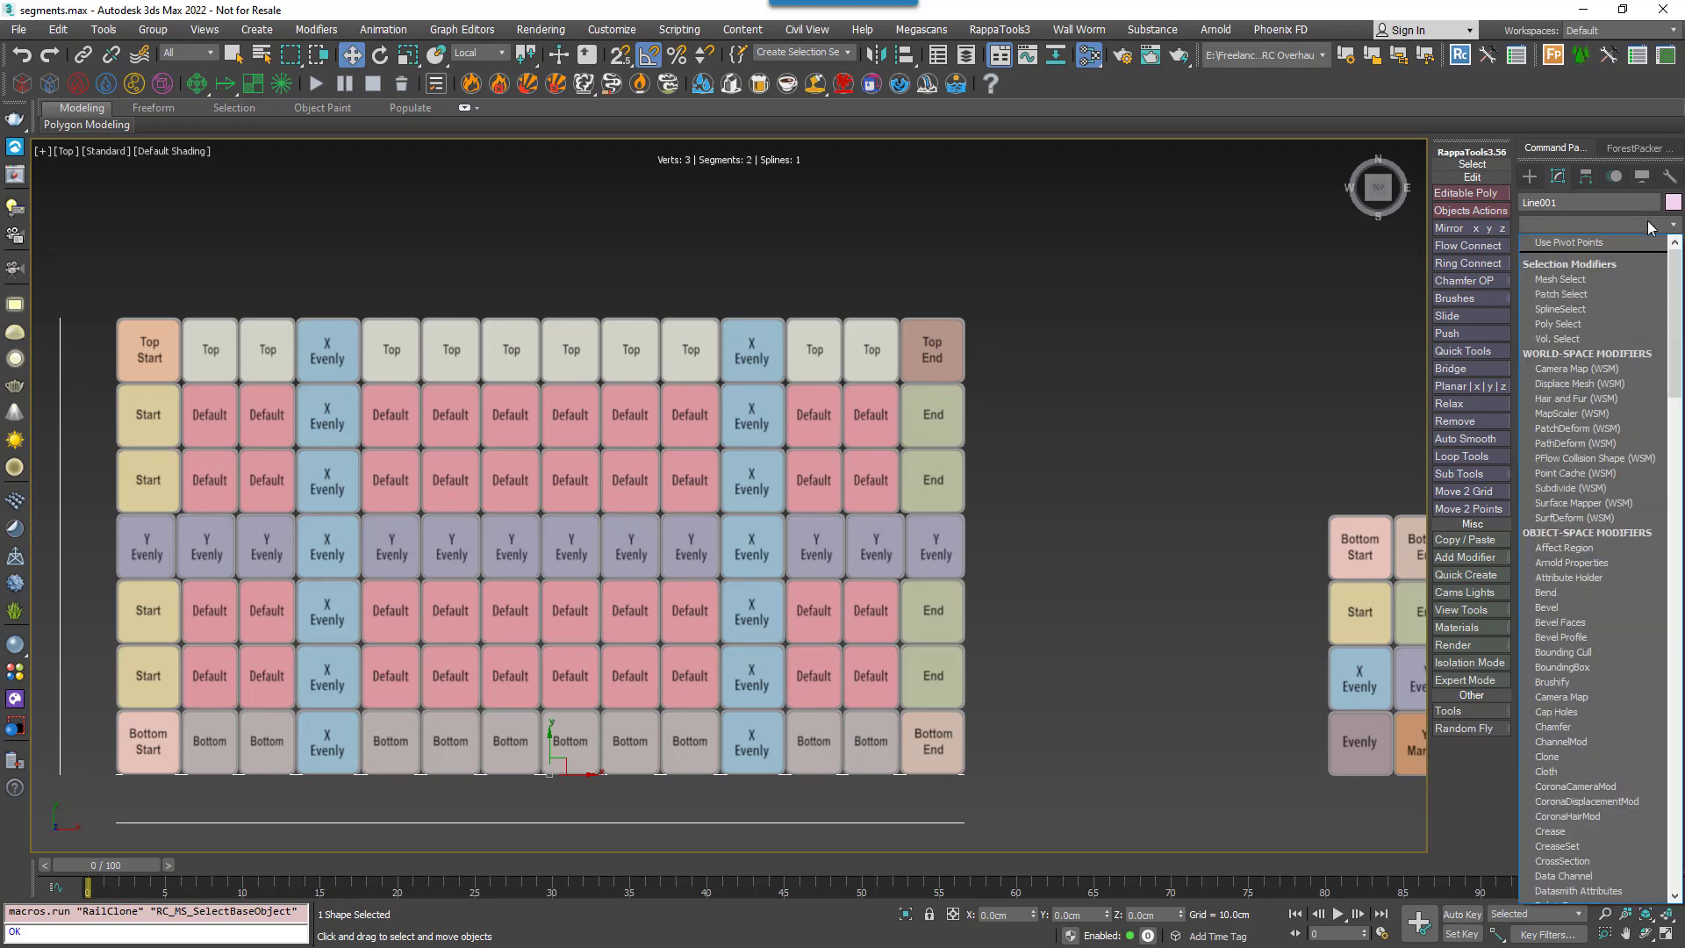
key(r)
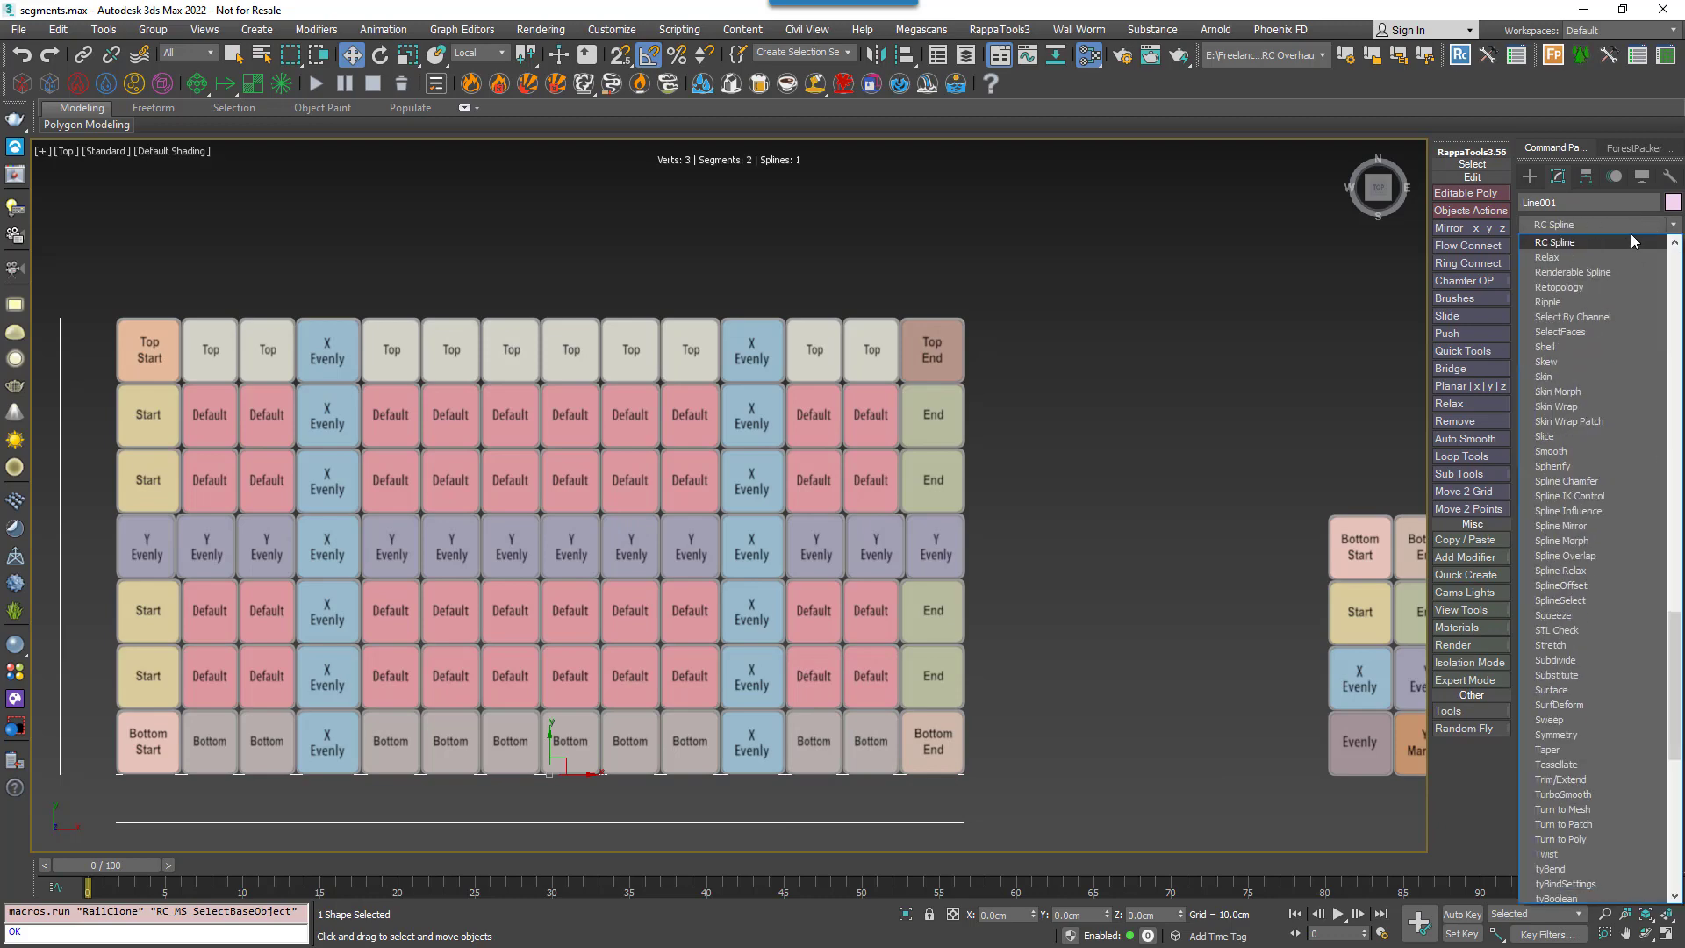
click(1631, 242)
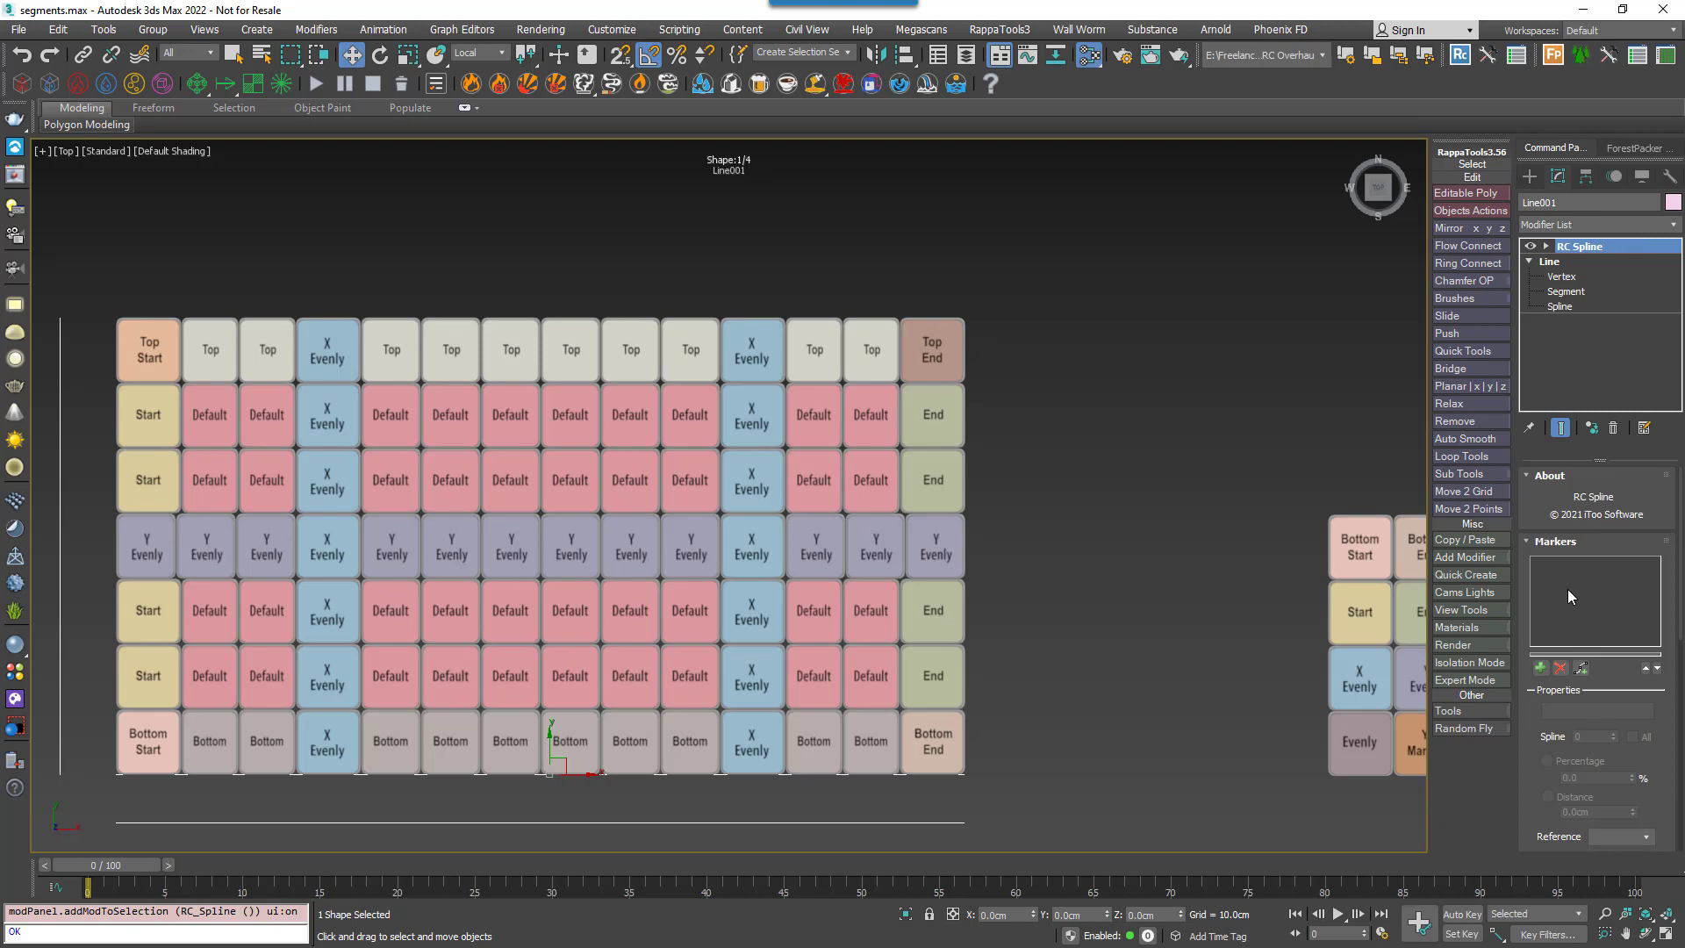
click(1540, 668)
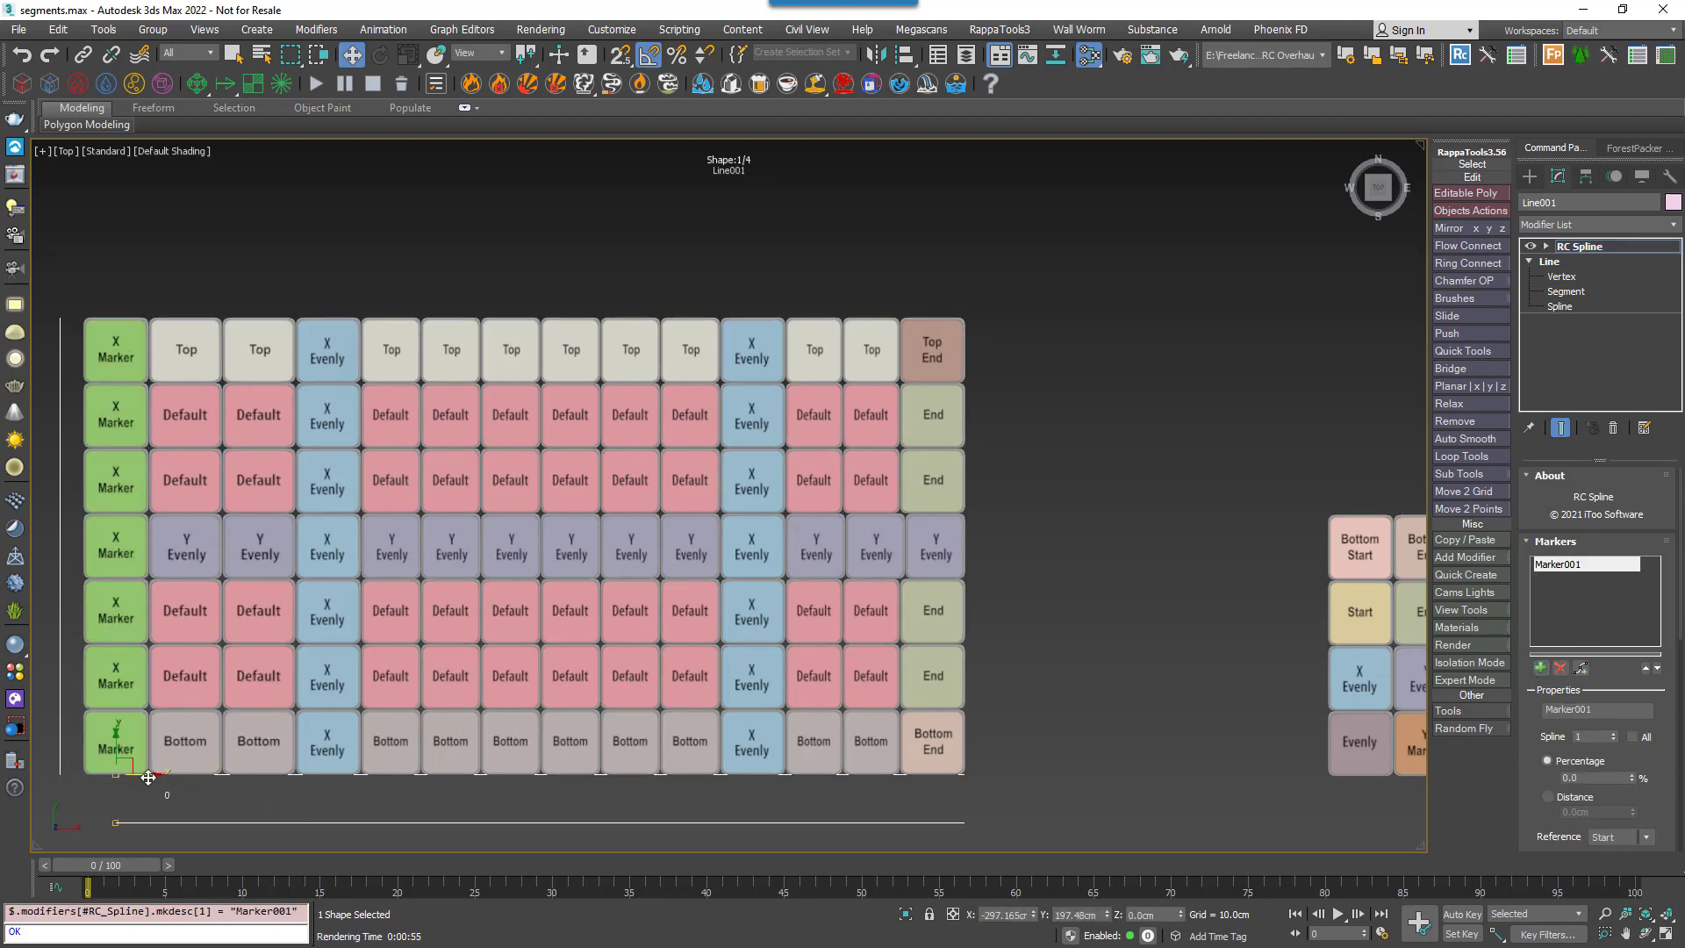
mouse_move(142, 774)
mouse_down()
mouse_move(351, 764)
mouse_move(603, 696)
mouse_up()
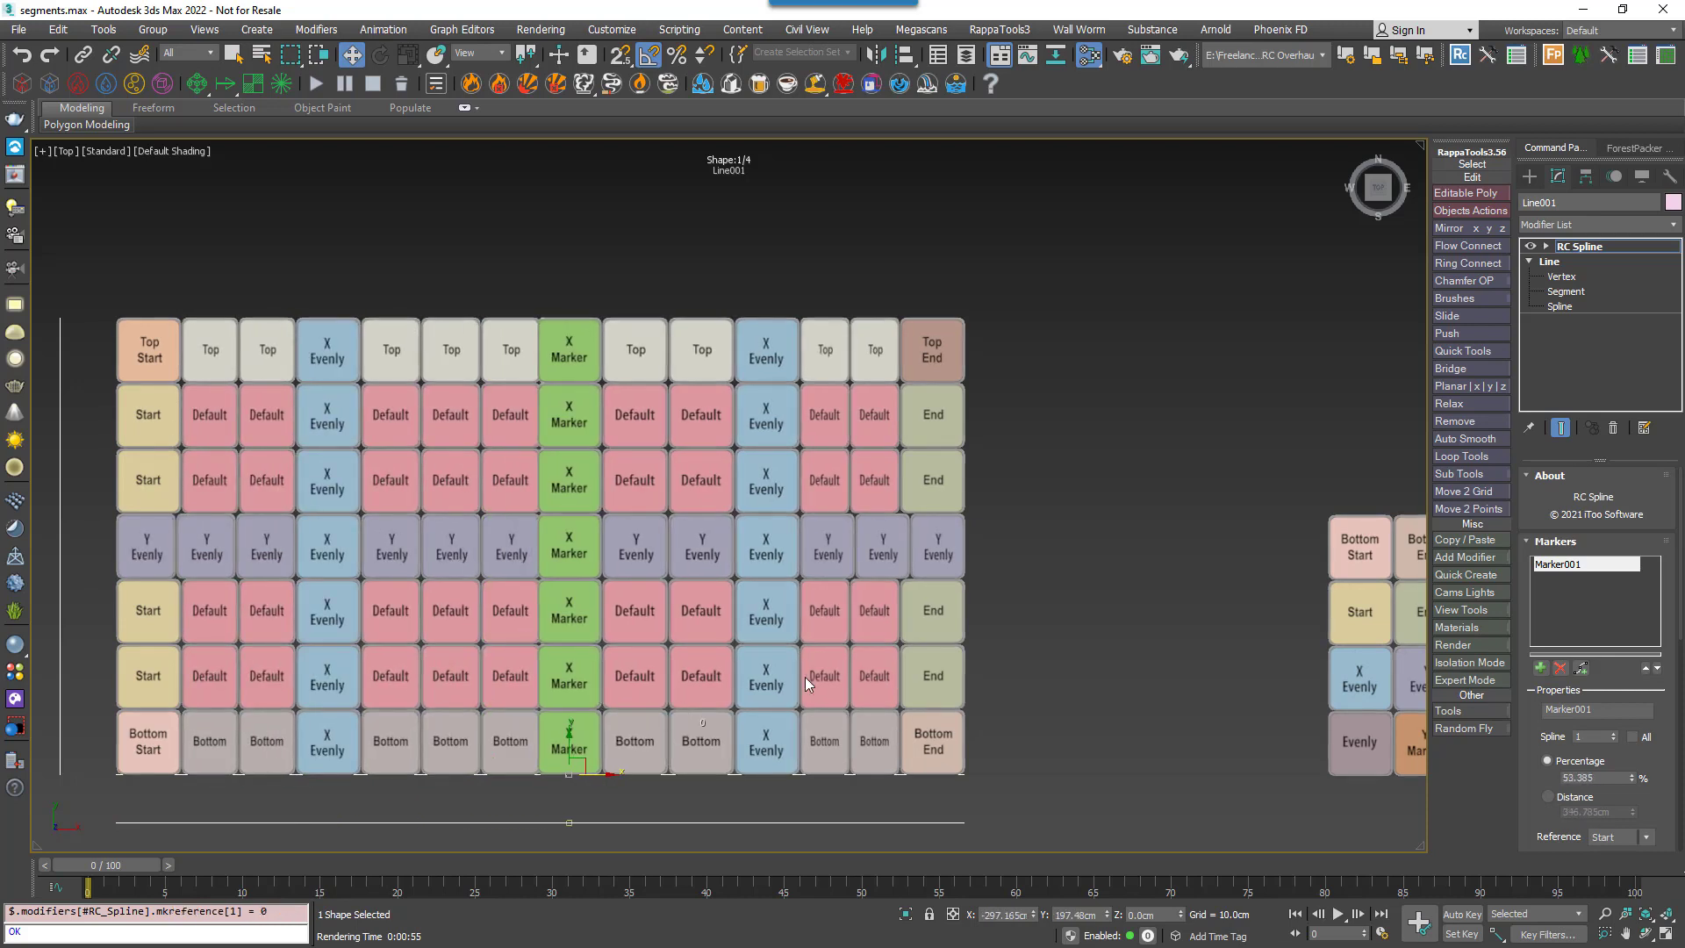
Apply an RC Spline modifier to the Y spline and place its marker about halfway along the spline.
click(60, 587)
click(1627, 225)
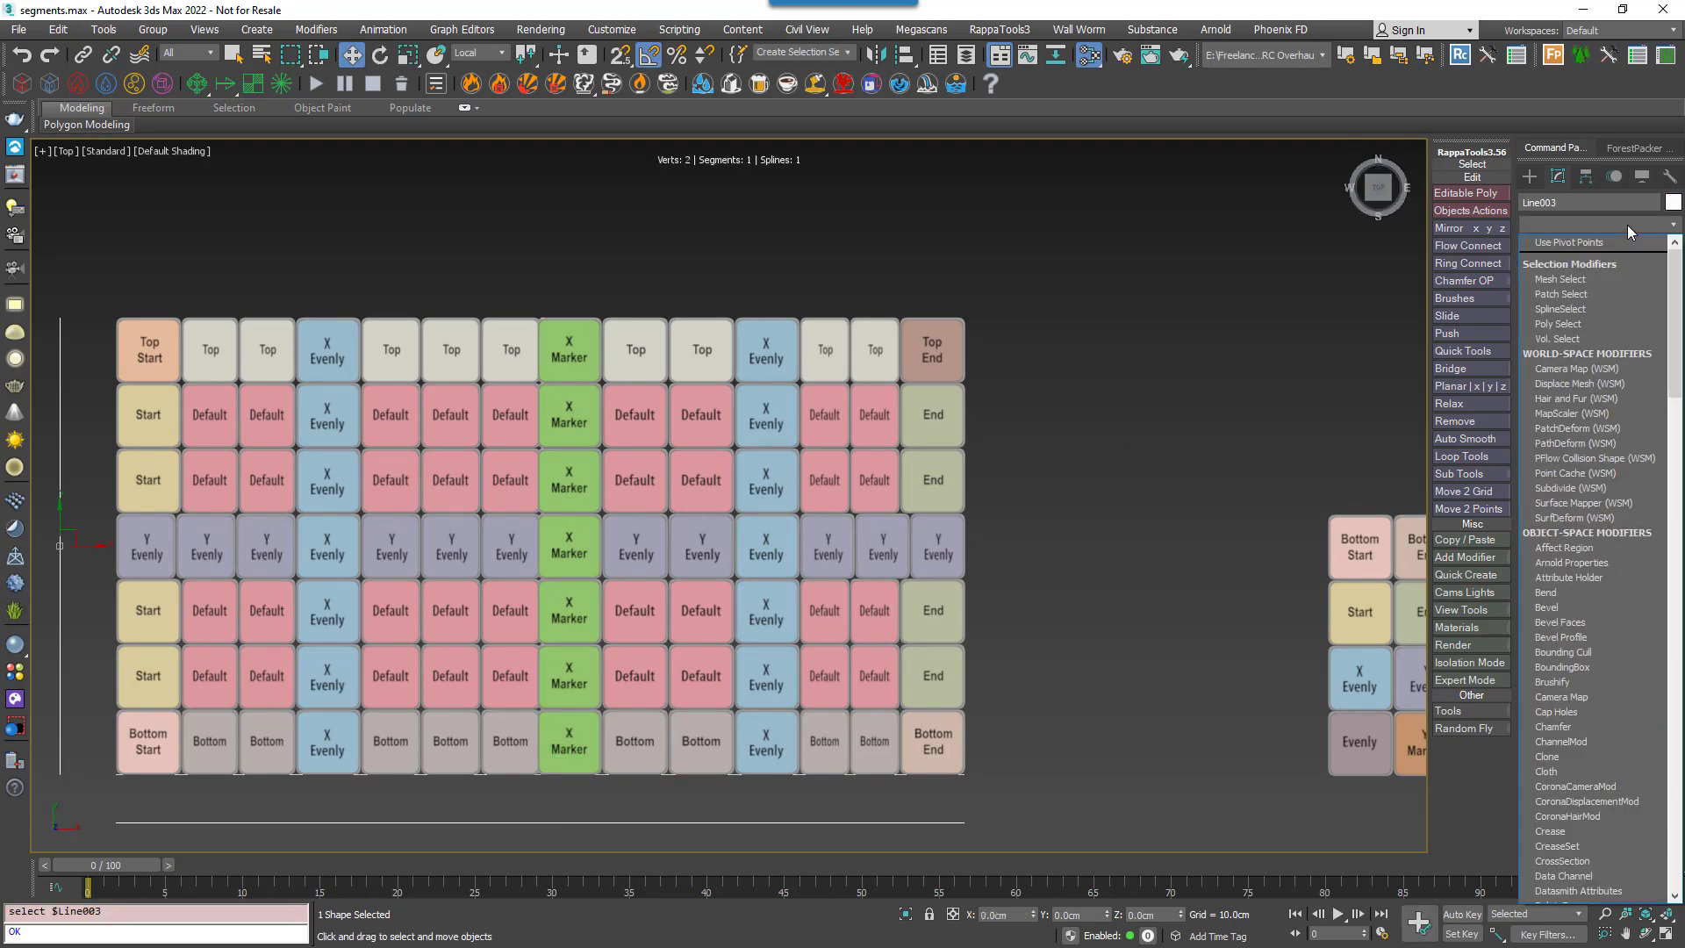
text(r)
click(1614, 242)
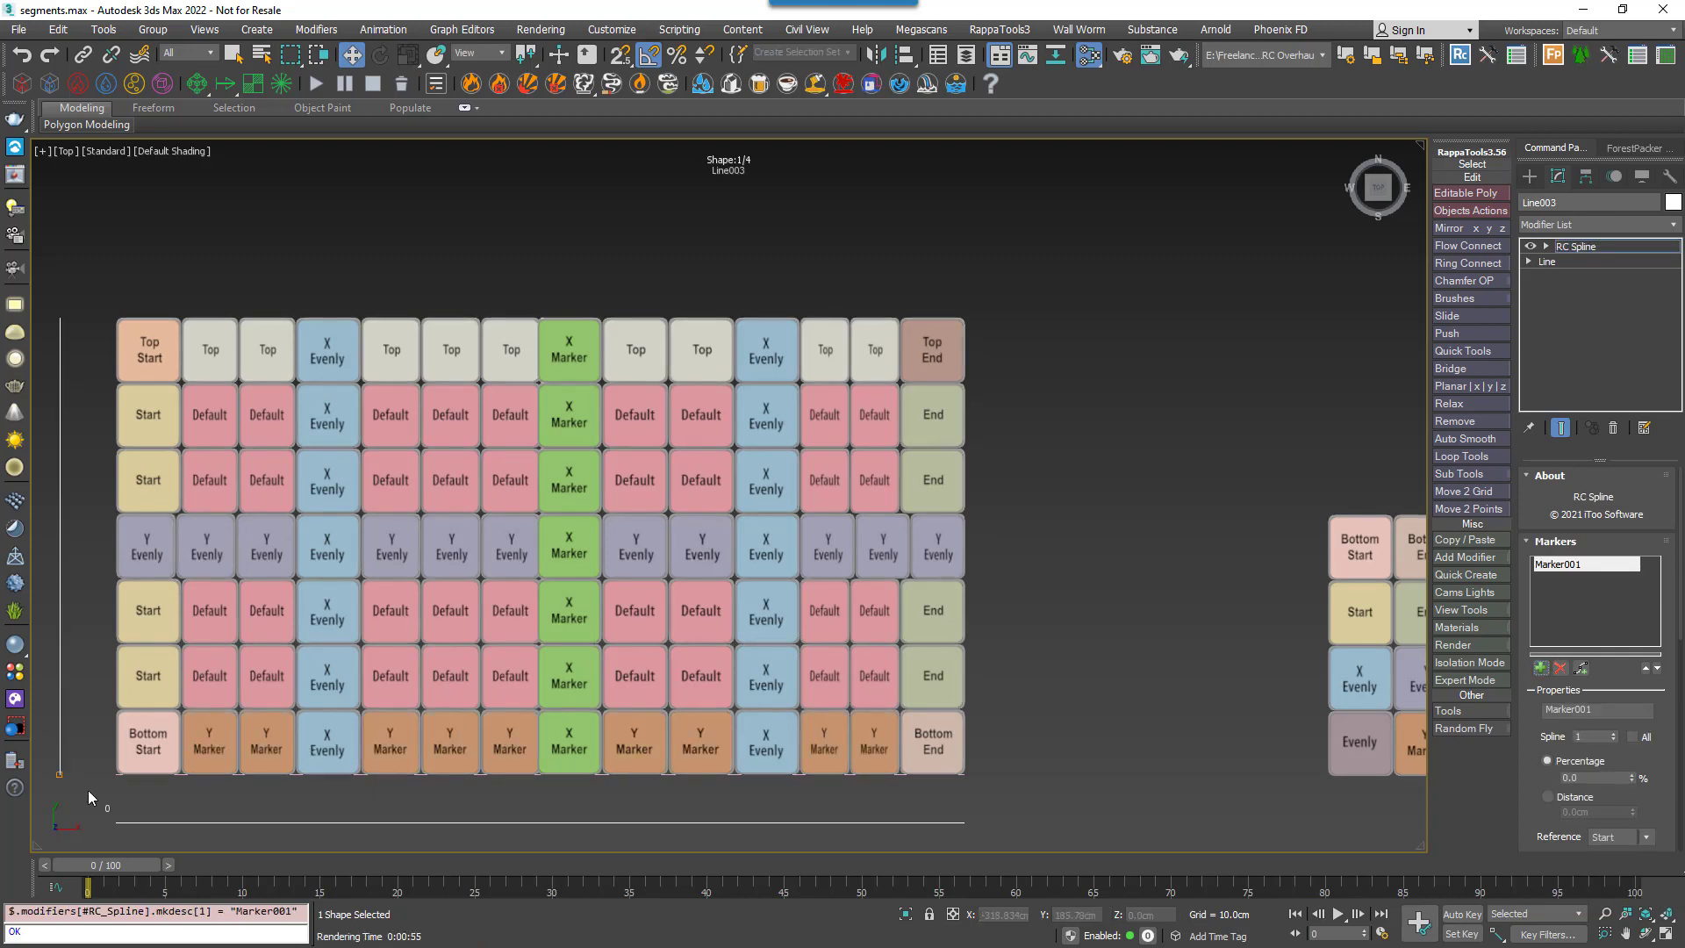
mouse_move(50, 761)
mouse_down()
mouse_move(89, 501)
mouse_move(88, 515)
mouse_up()
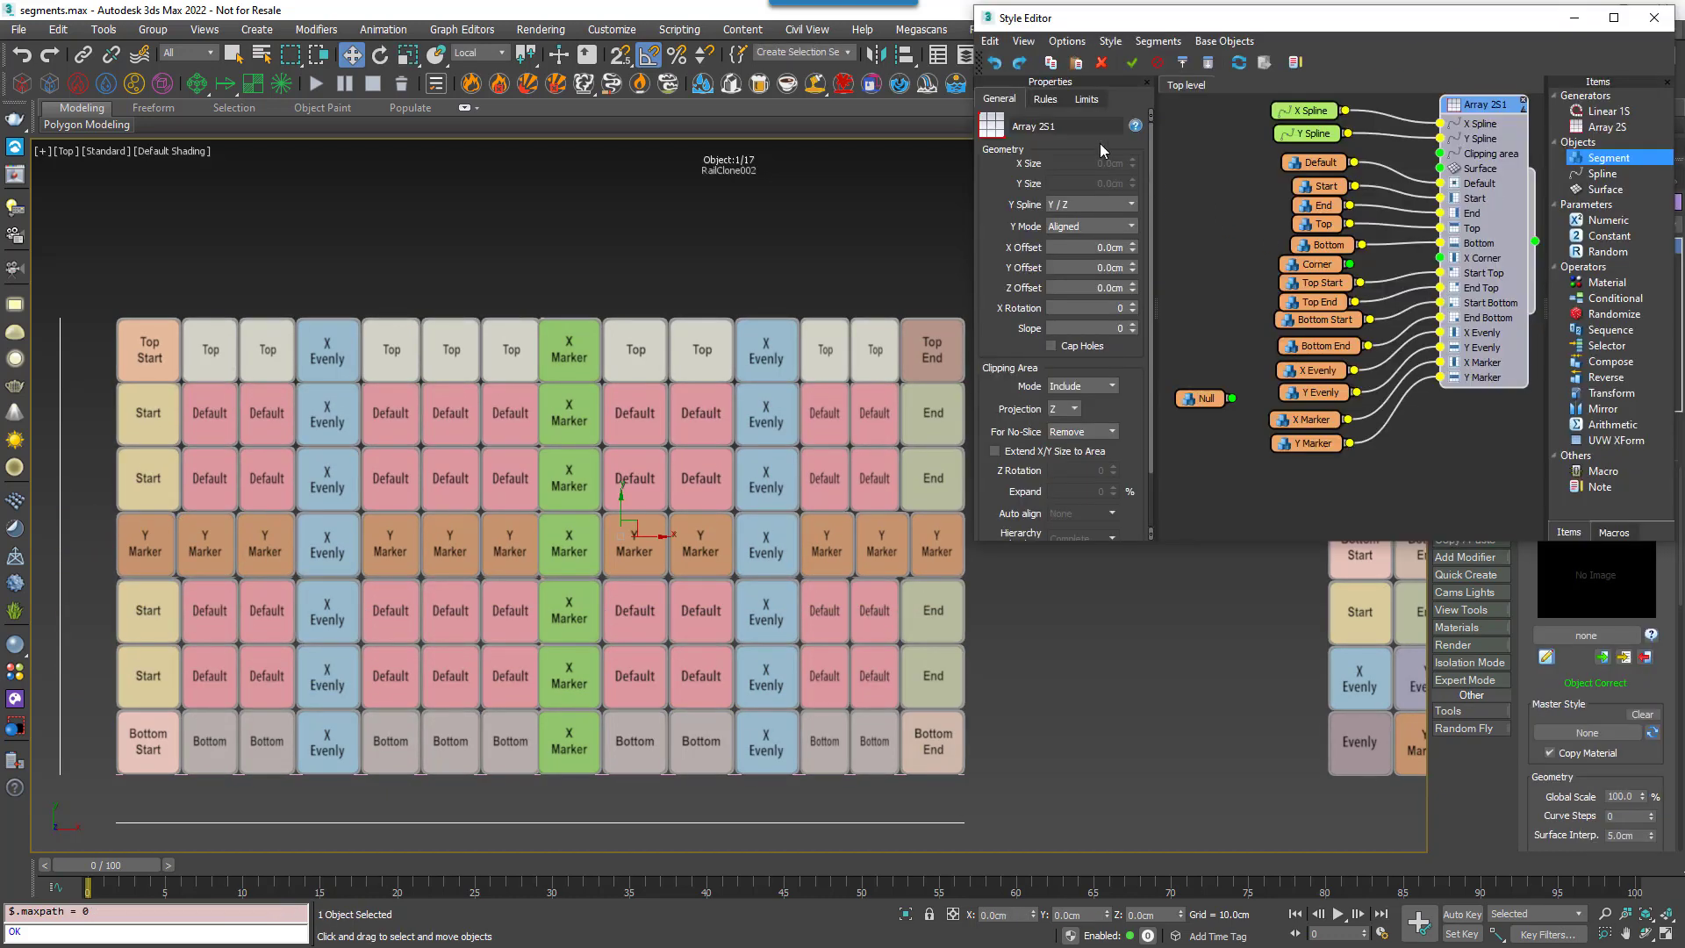
Toggle Extend to Side off and back on for the X Evenly and Y Evenly rules to compare the outer segments.
click(1046, 98)
drag(1151, 187, 1162, 420)
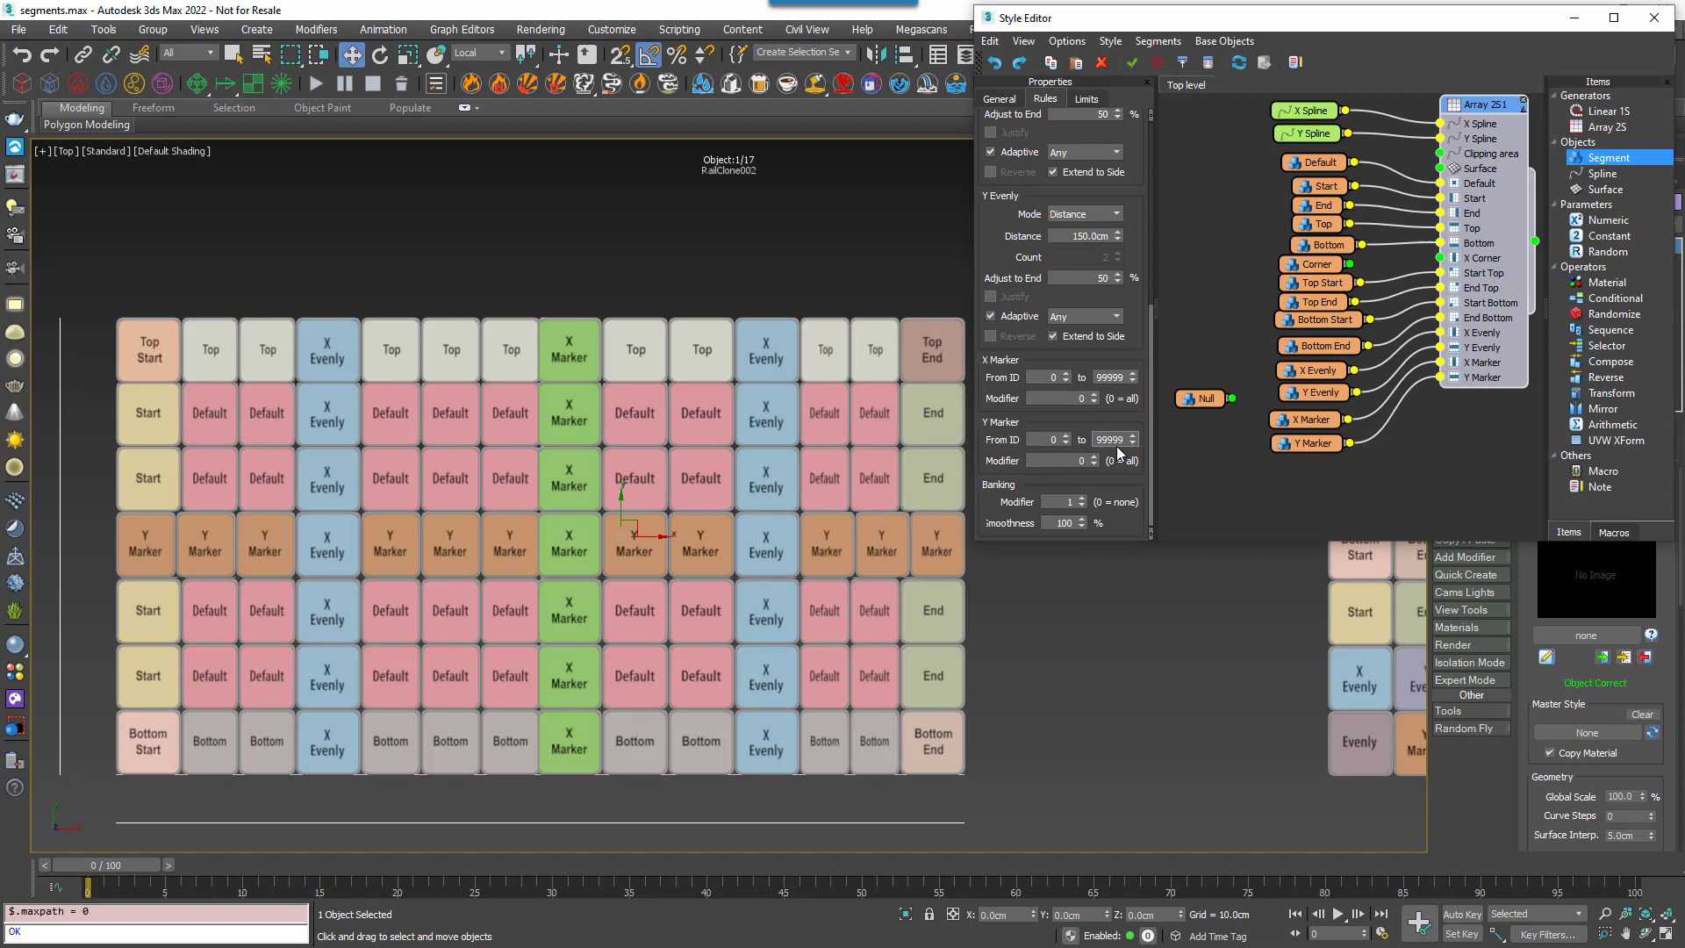
drag(1152, 446, 1152, 365)
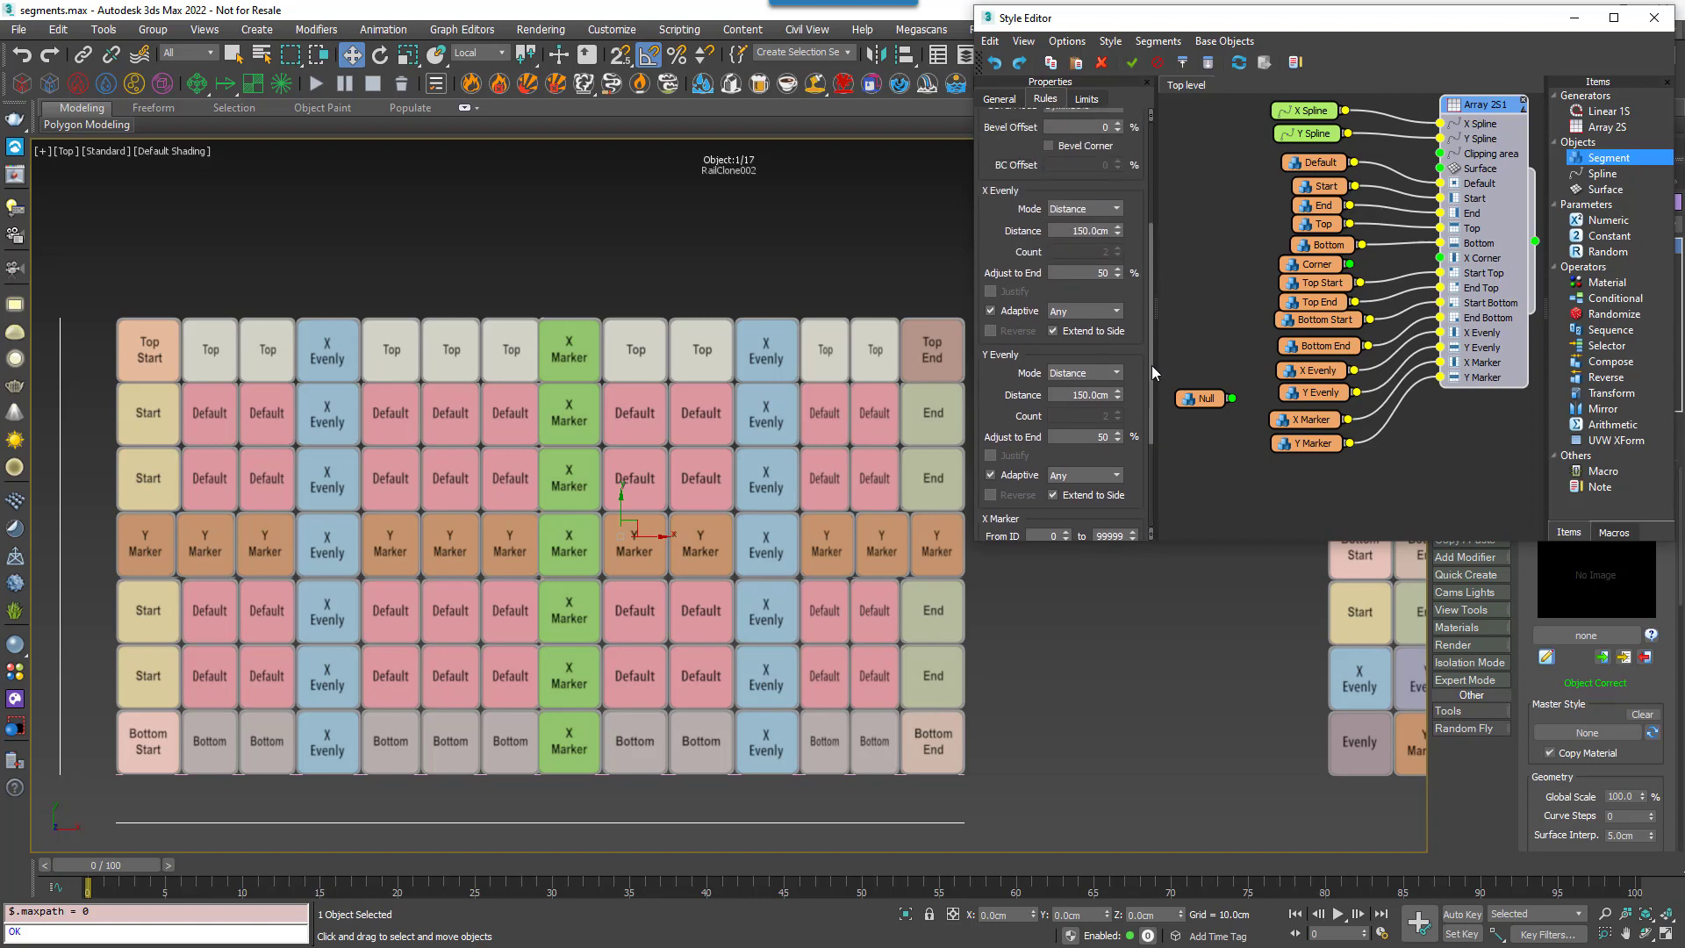
click(1119, 334)
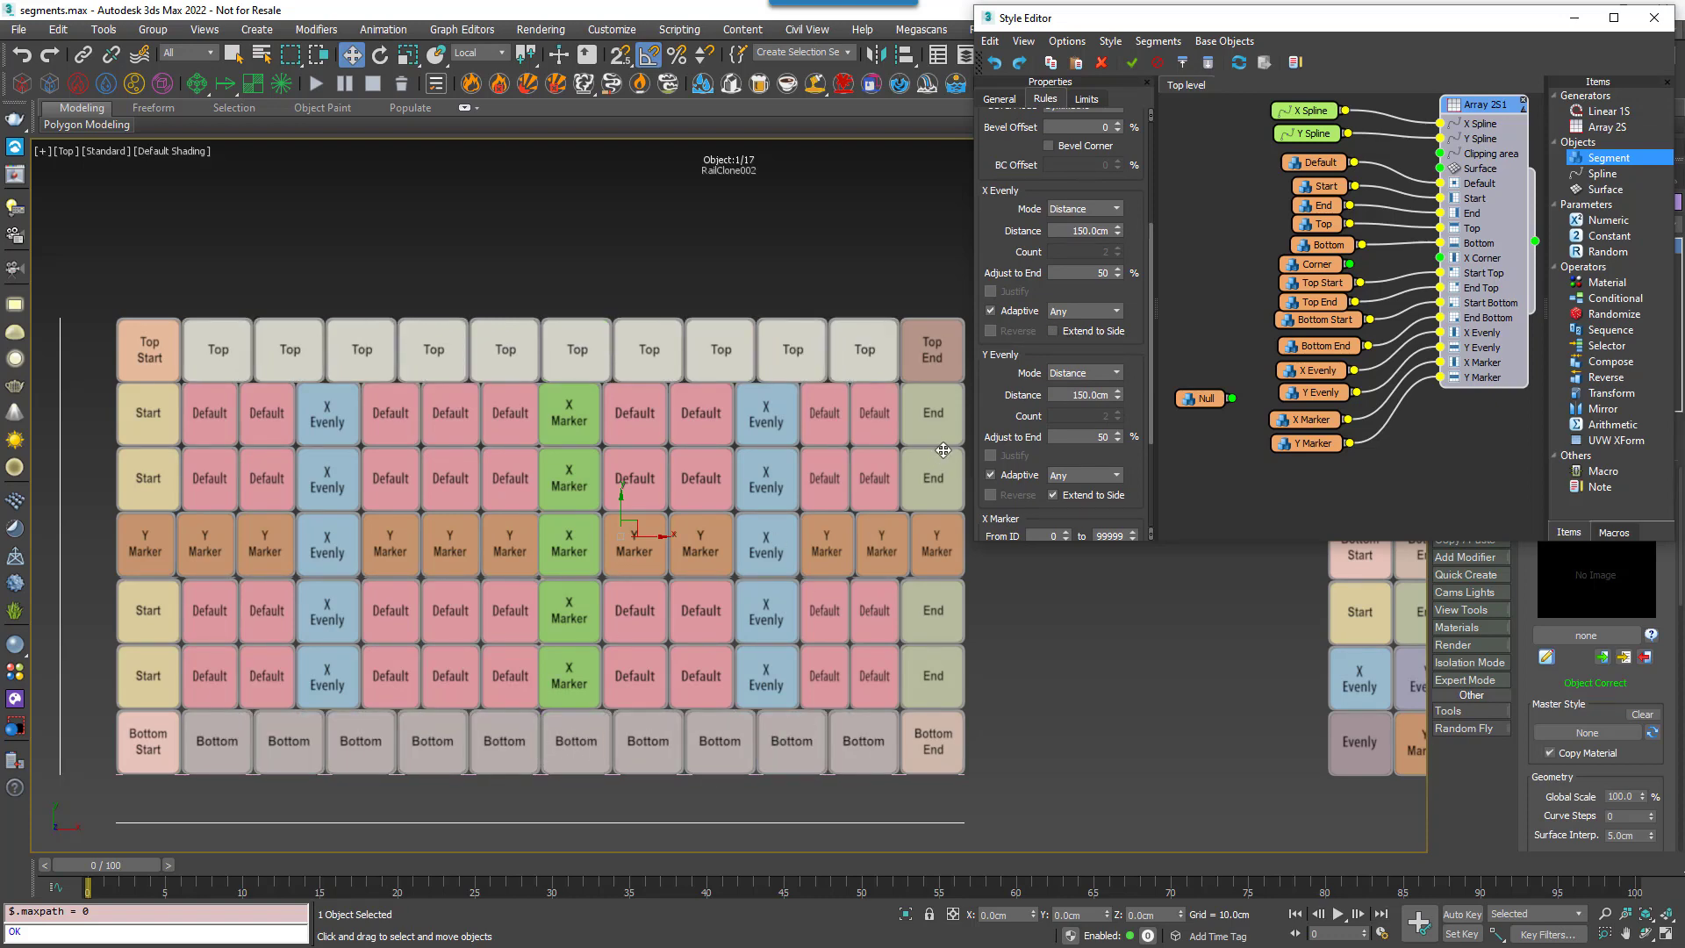
click(1062, 334)
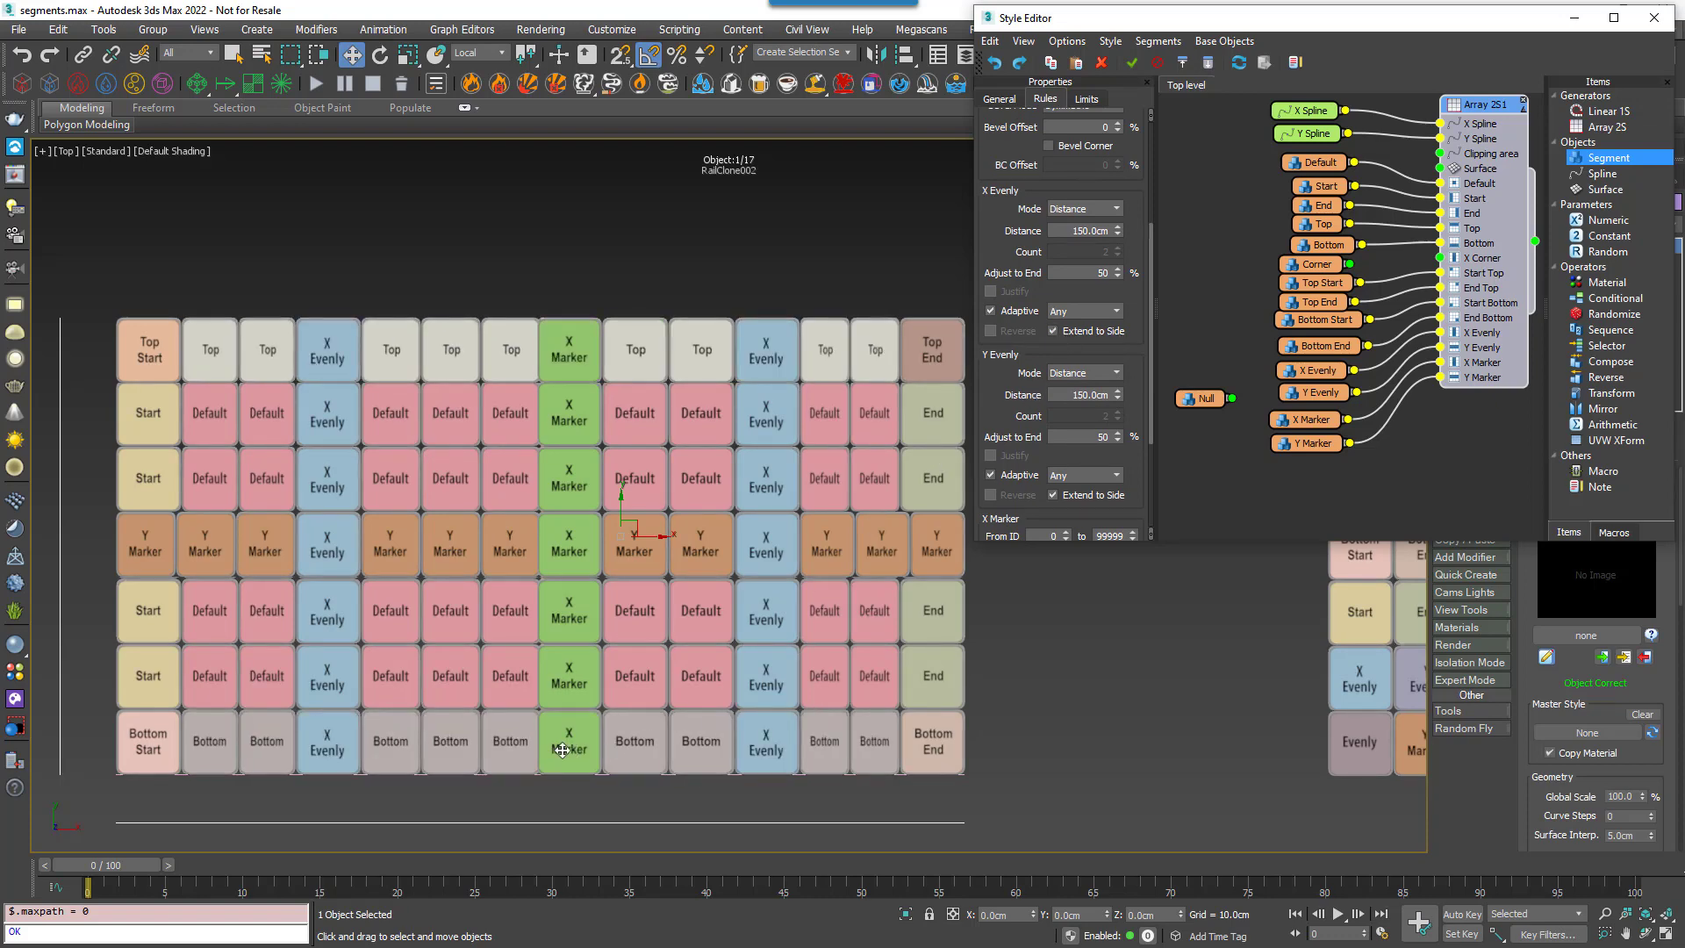
click(1087, 497)
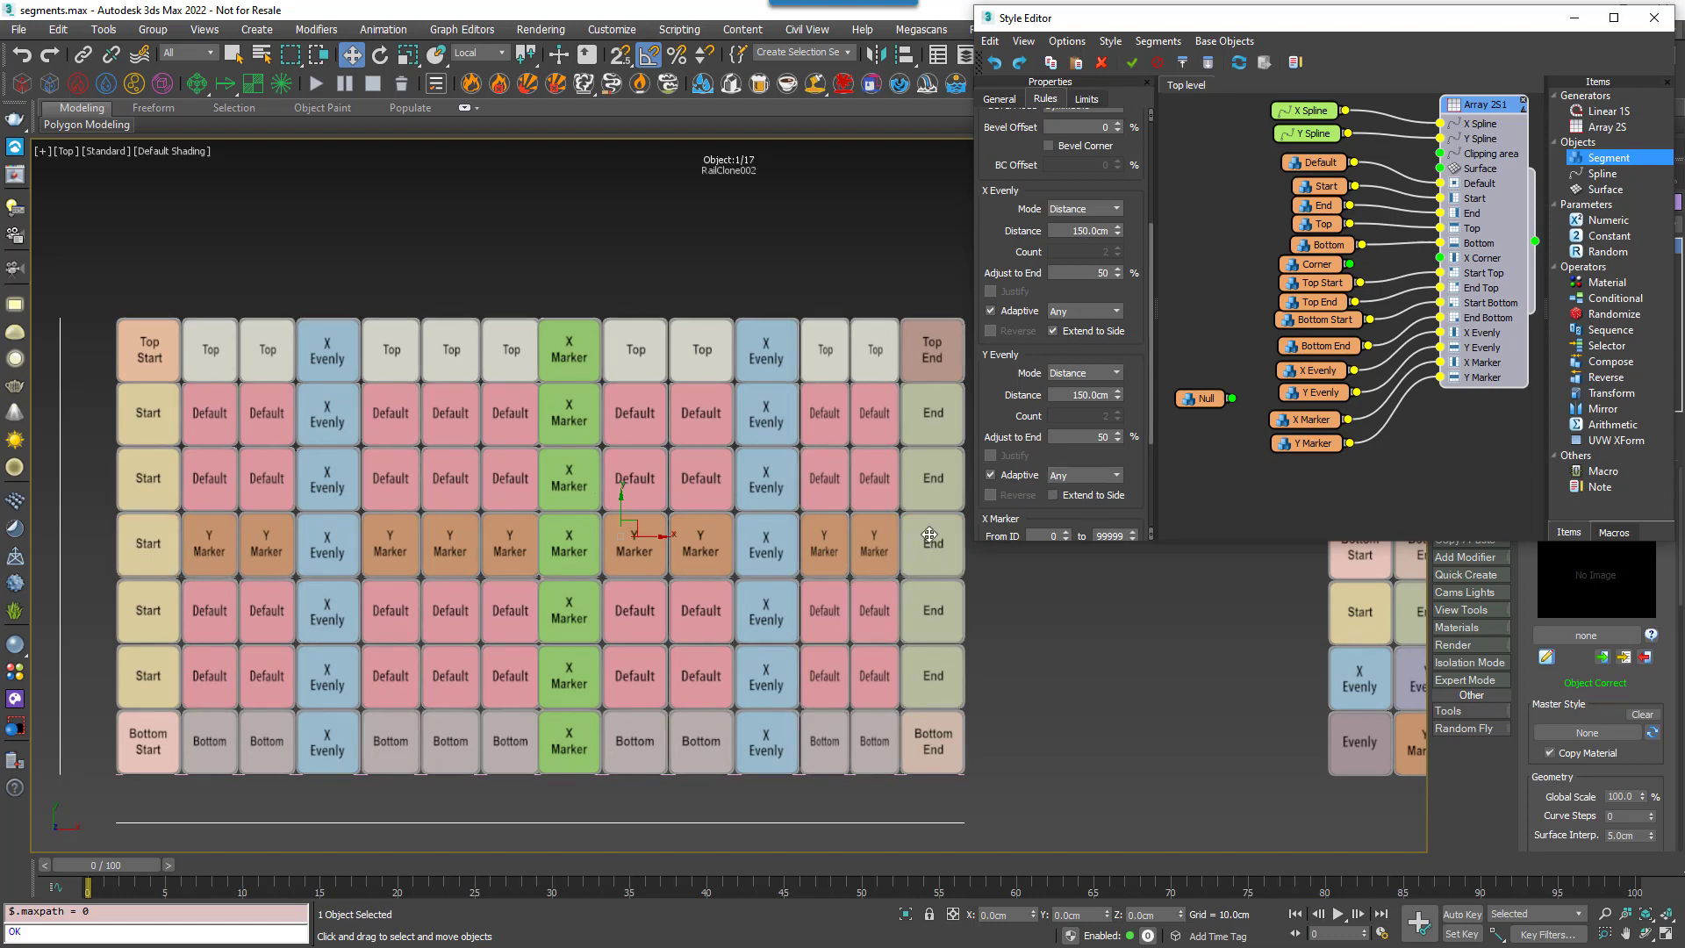
click(1087, 495)
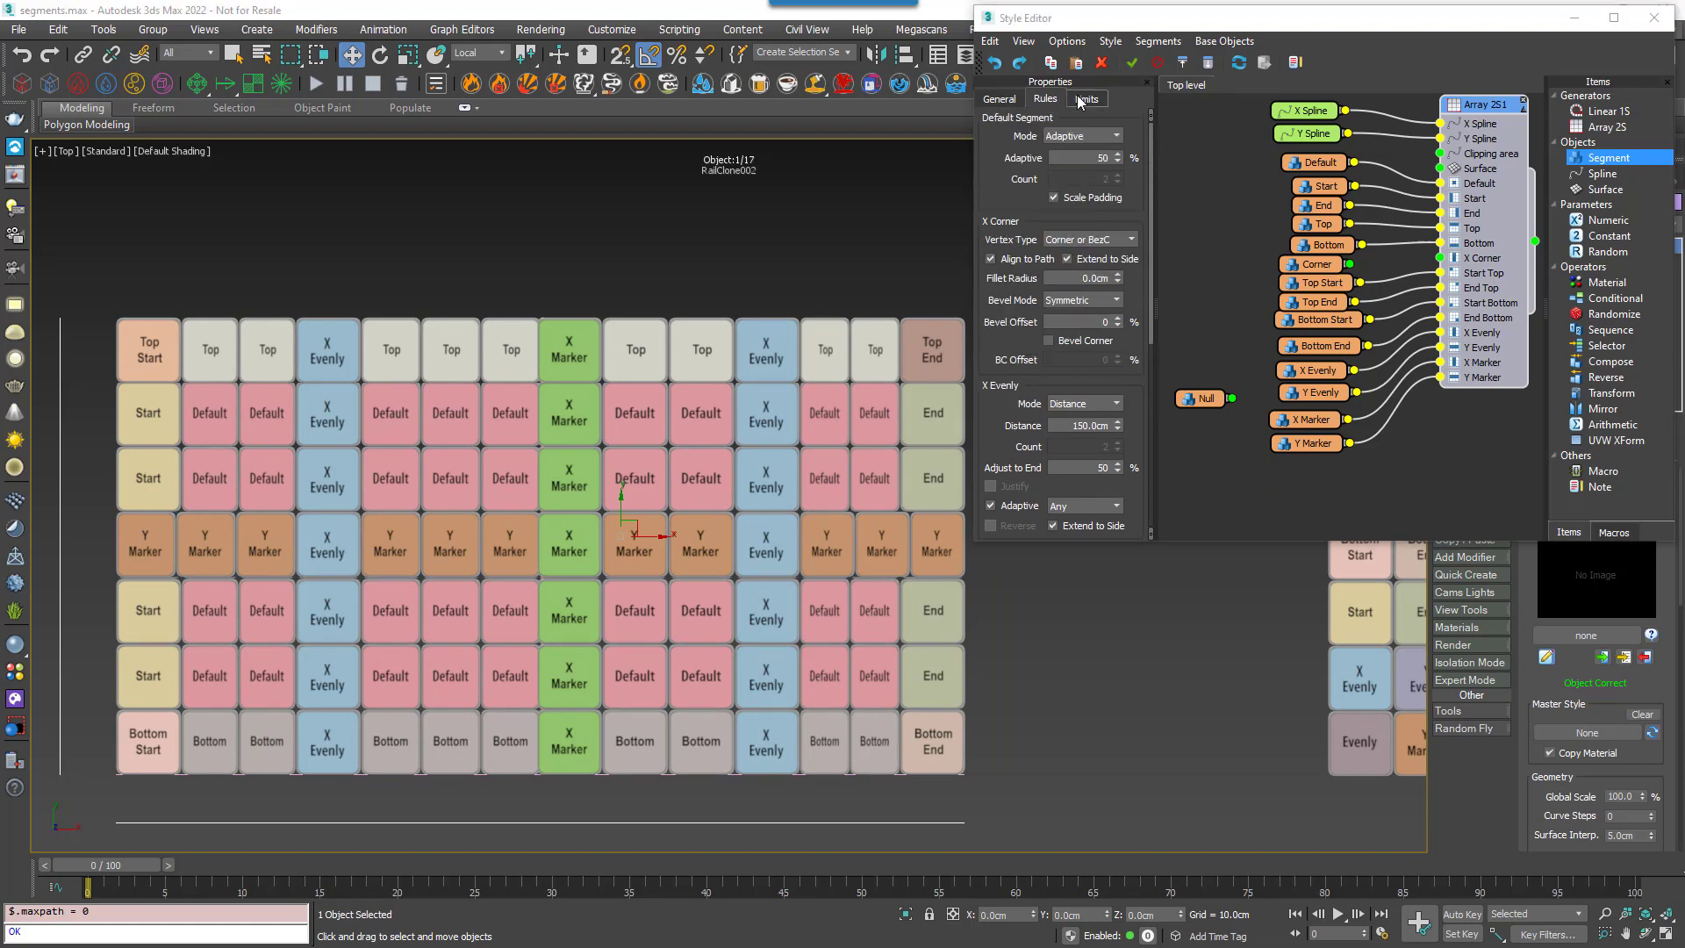
Set the generator's left, right and top padding to 50 cm each.
click(1087, 98)
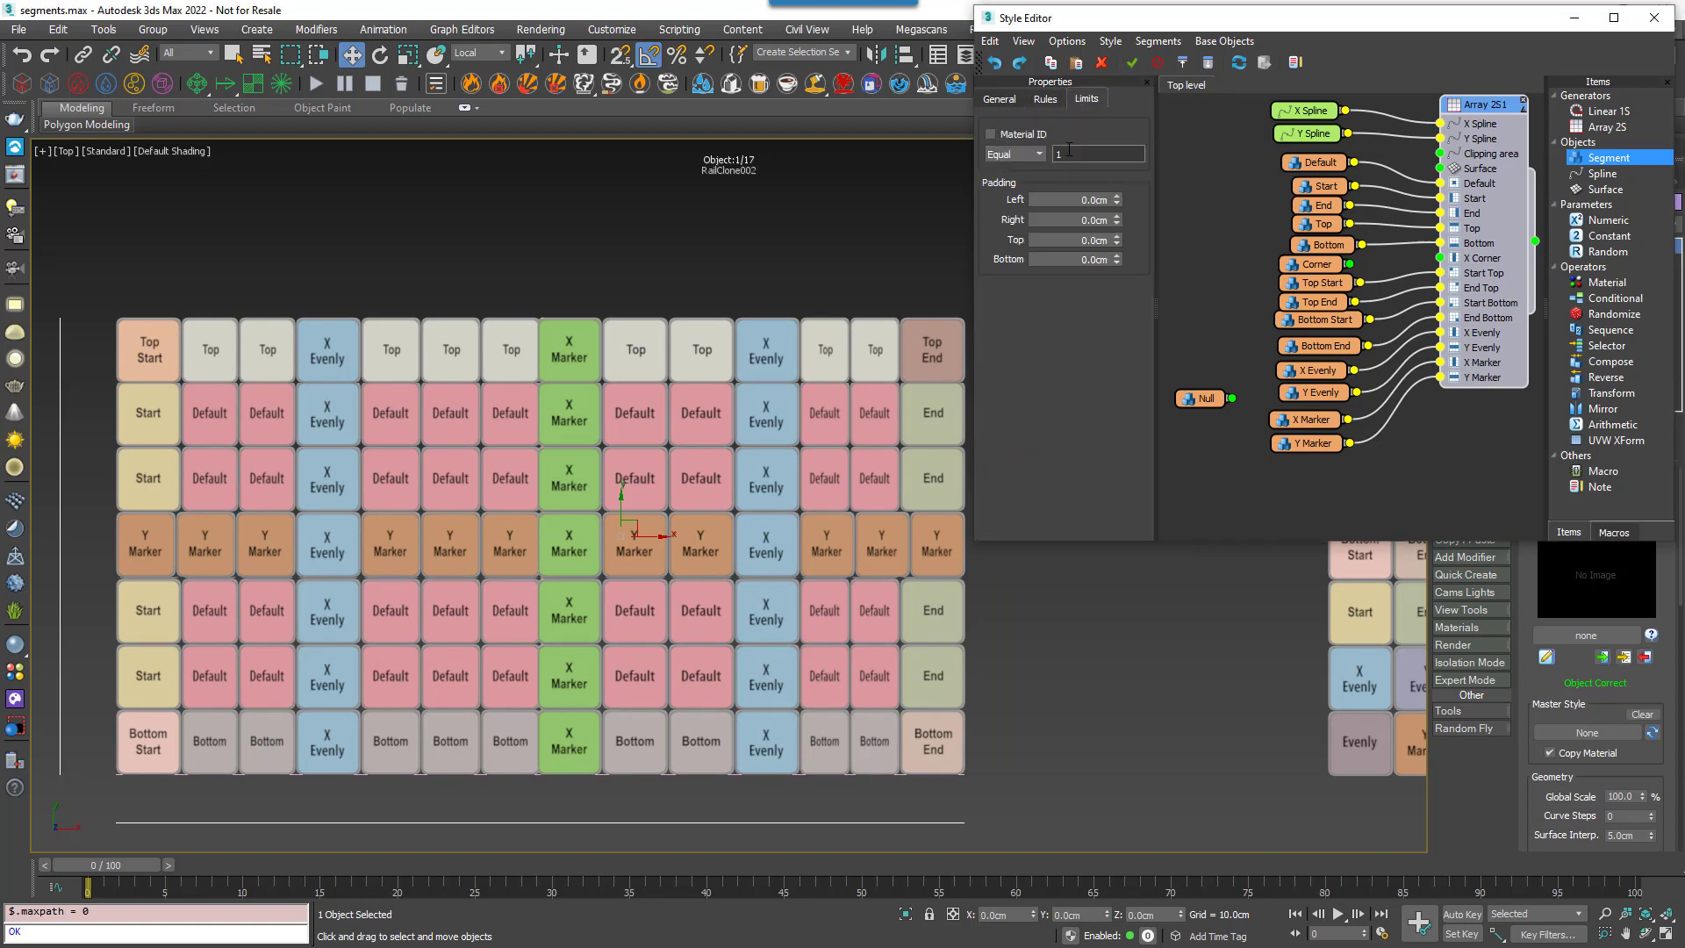
click(1054, 200)
text(50)
key(Return)
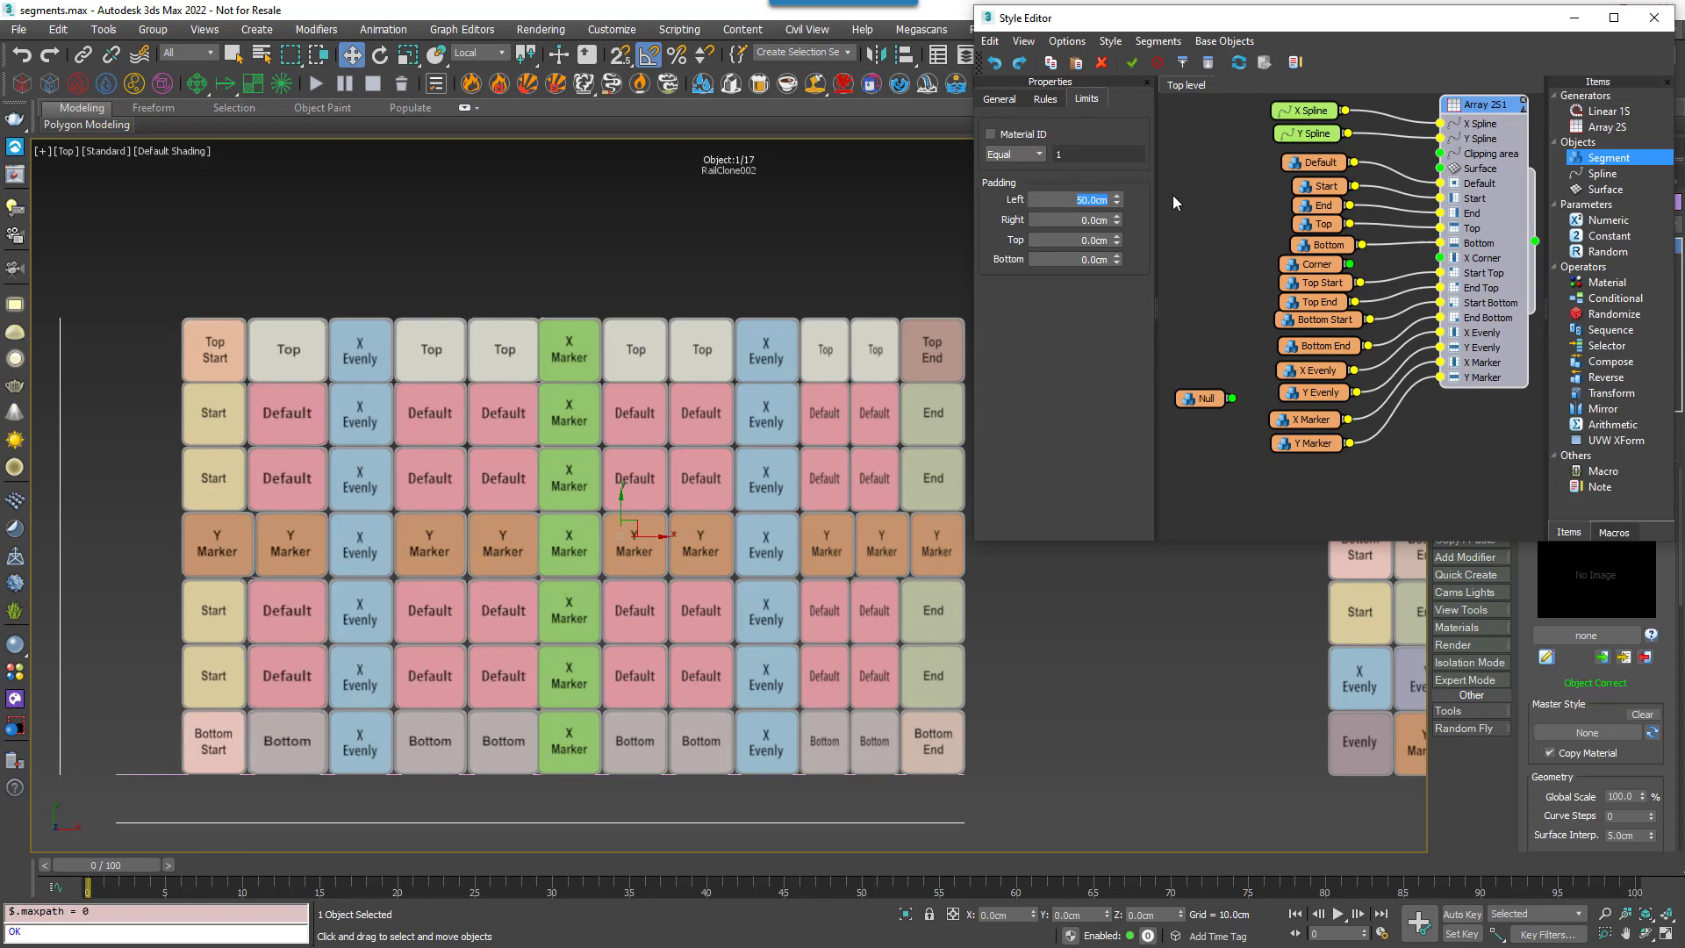
key(Tab)
text(50)
key(Return)
key(Tab)
text(50)
key(Return)
key(Tab)
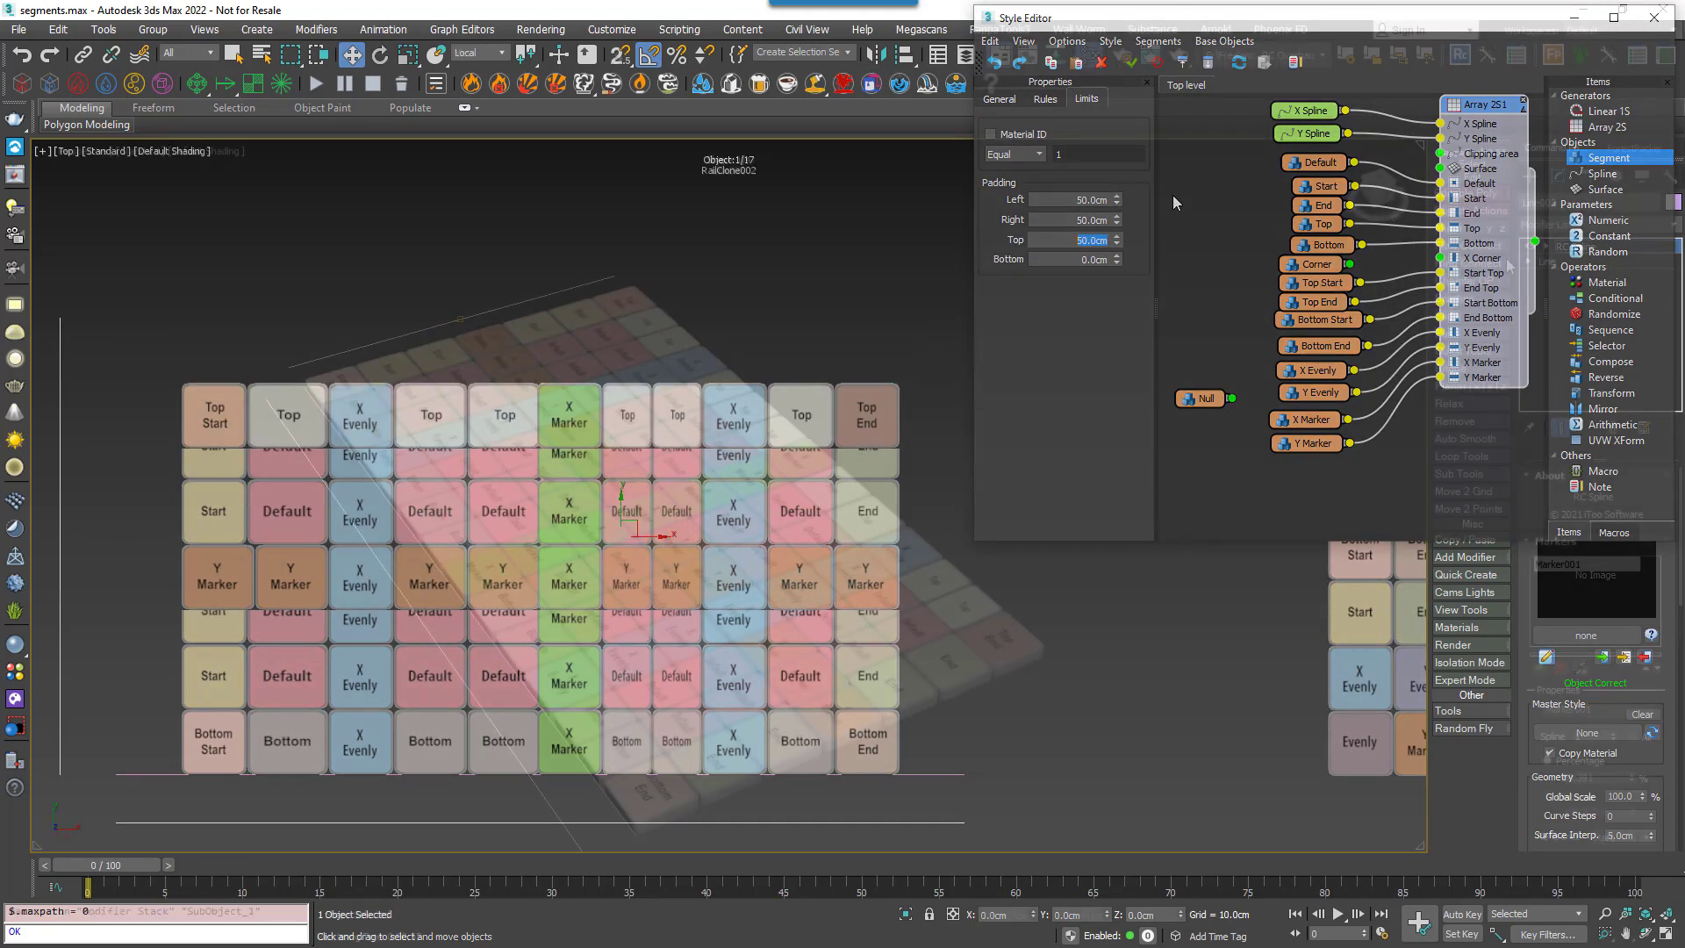
Move the Y spline's end vertex up to about Z 318.5 cm so that the array stands upright.
click(1562, 278)
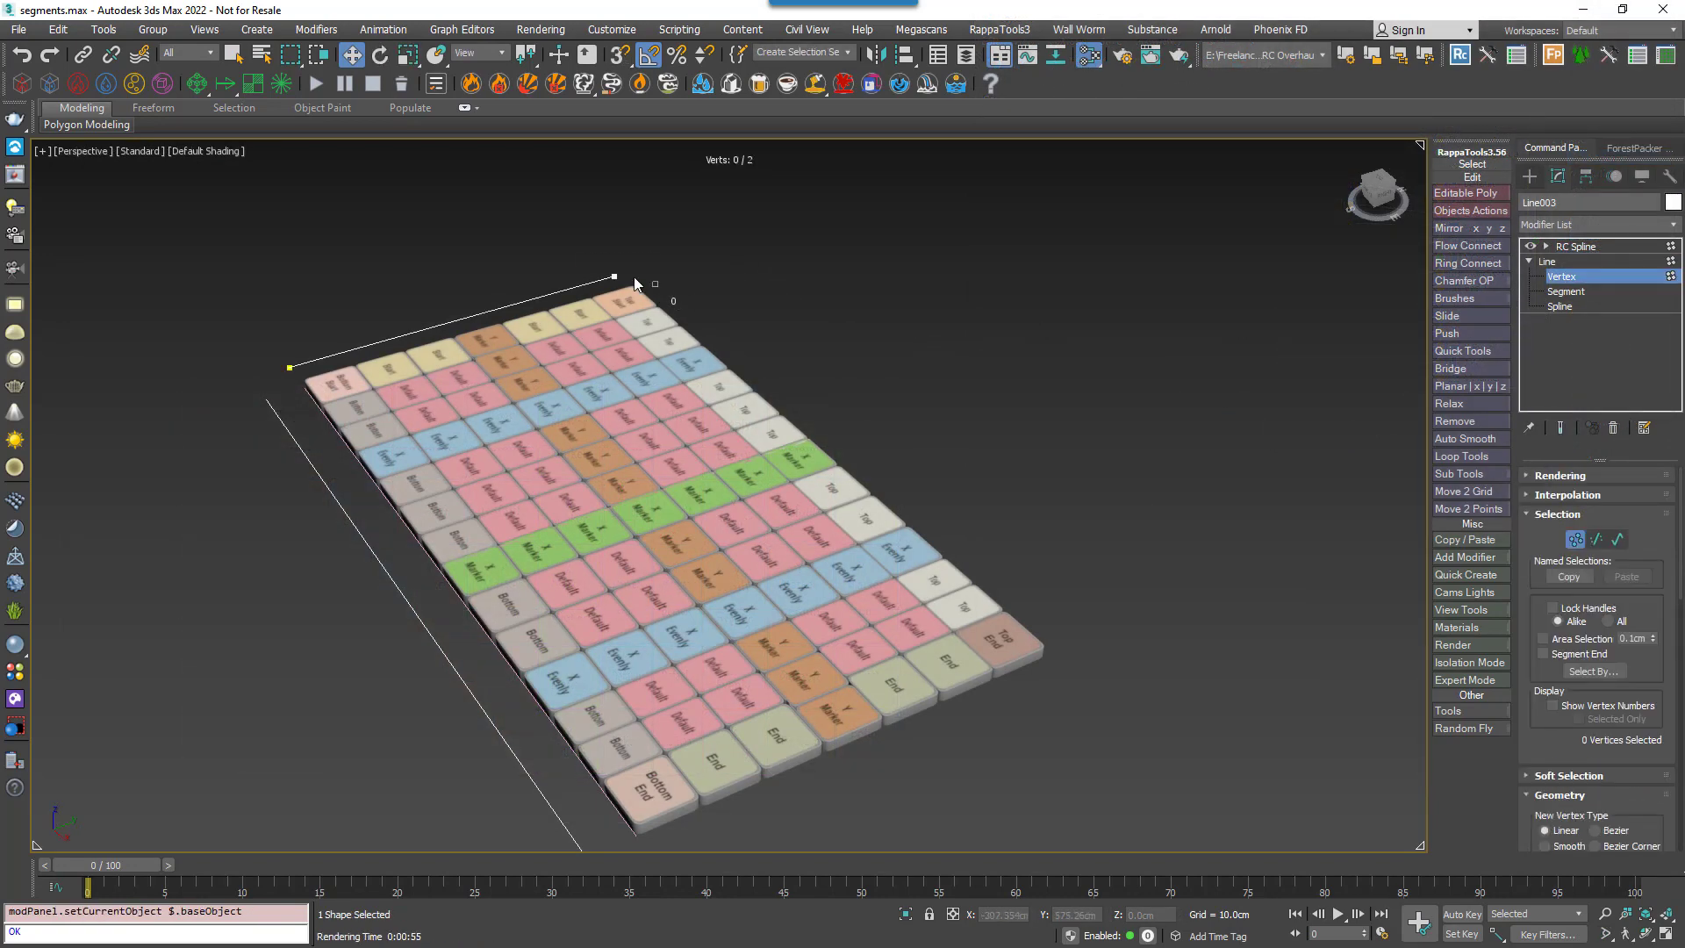
click(614, 277)
alt+middle_drag(652, 293, 643, 268)
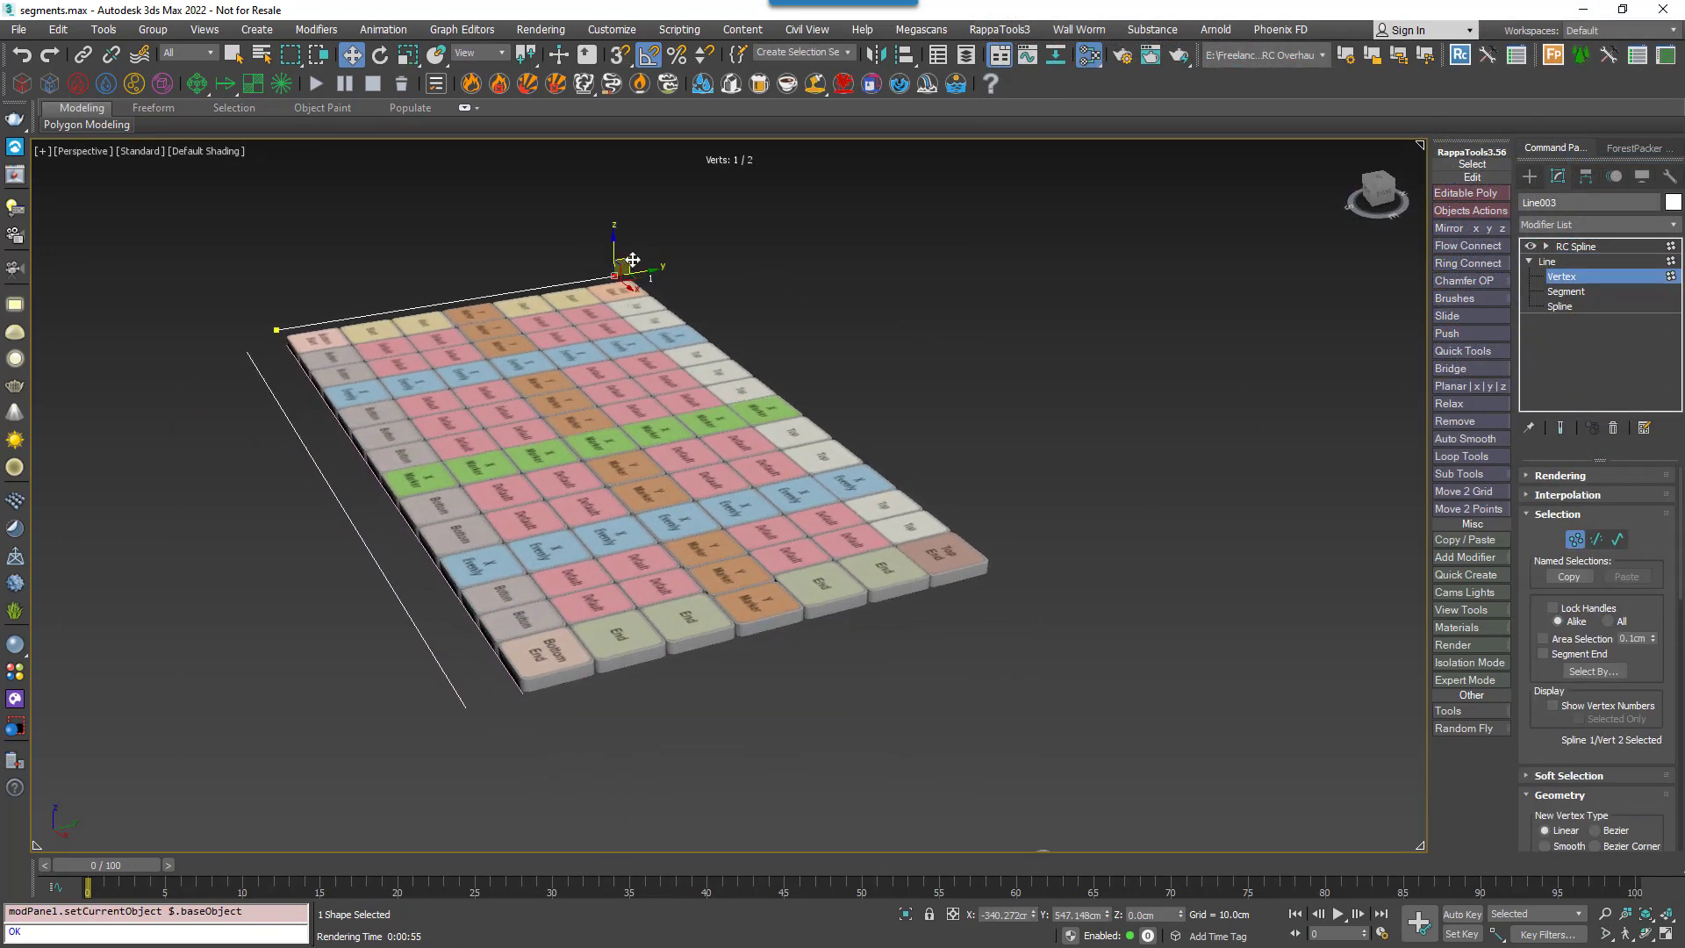
drag(627, 262, 521, 156)
alt+middle_drag(521, 156, 657, 614)
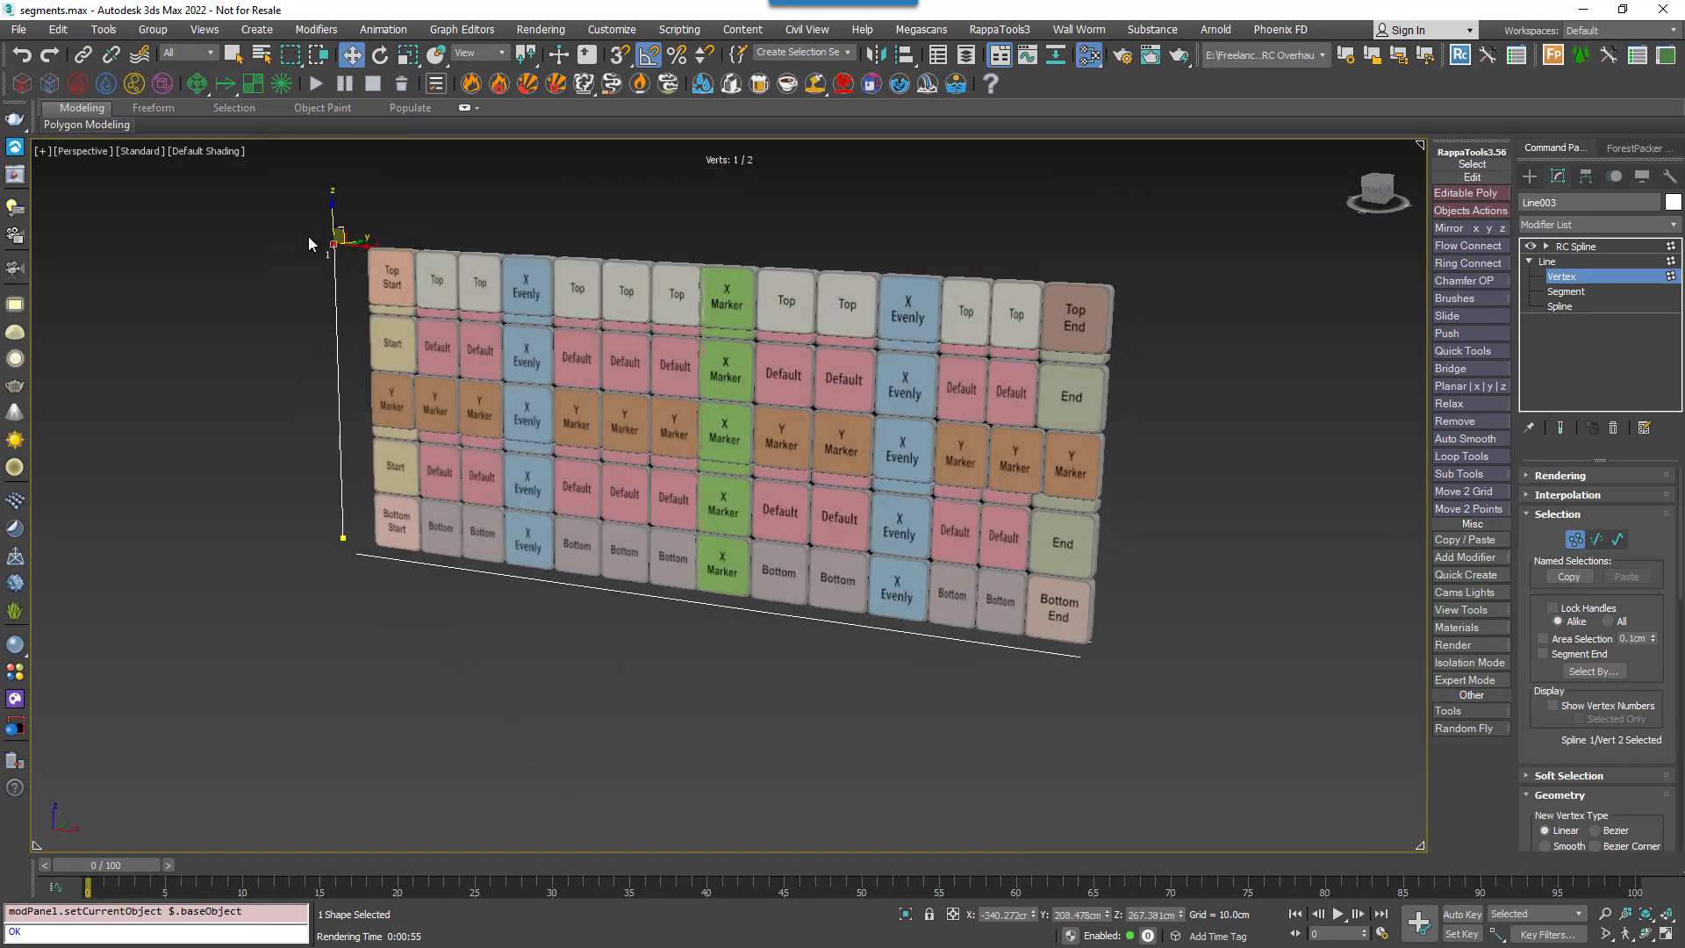
drag(336, 212, 339, 162)
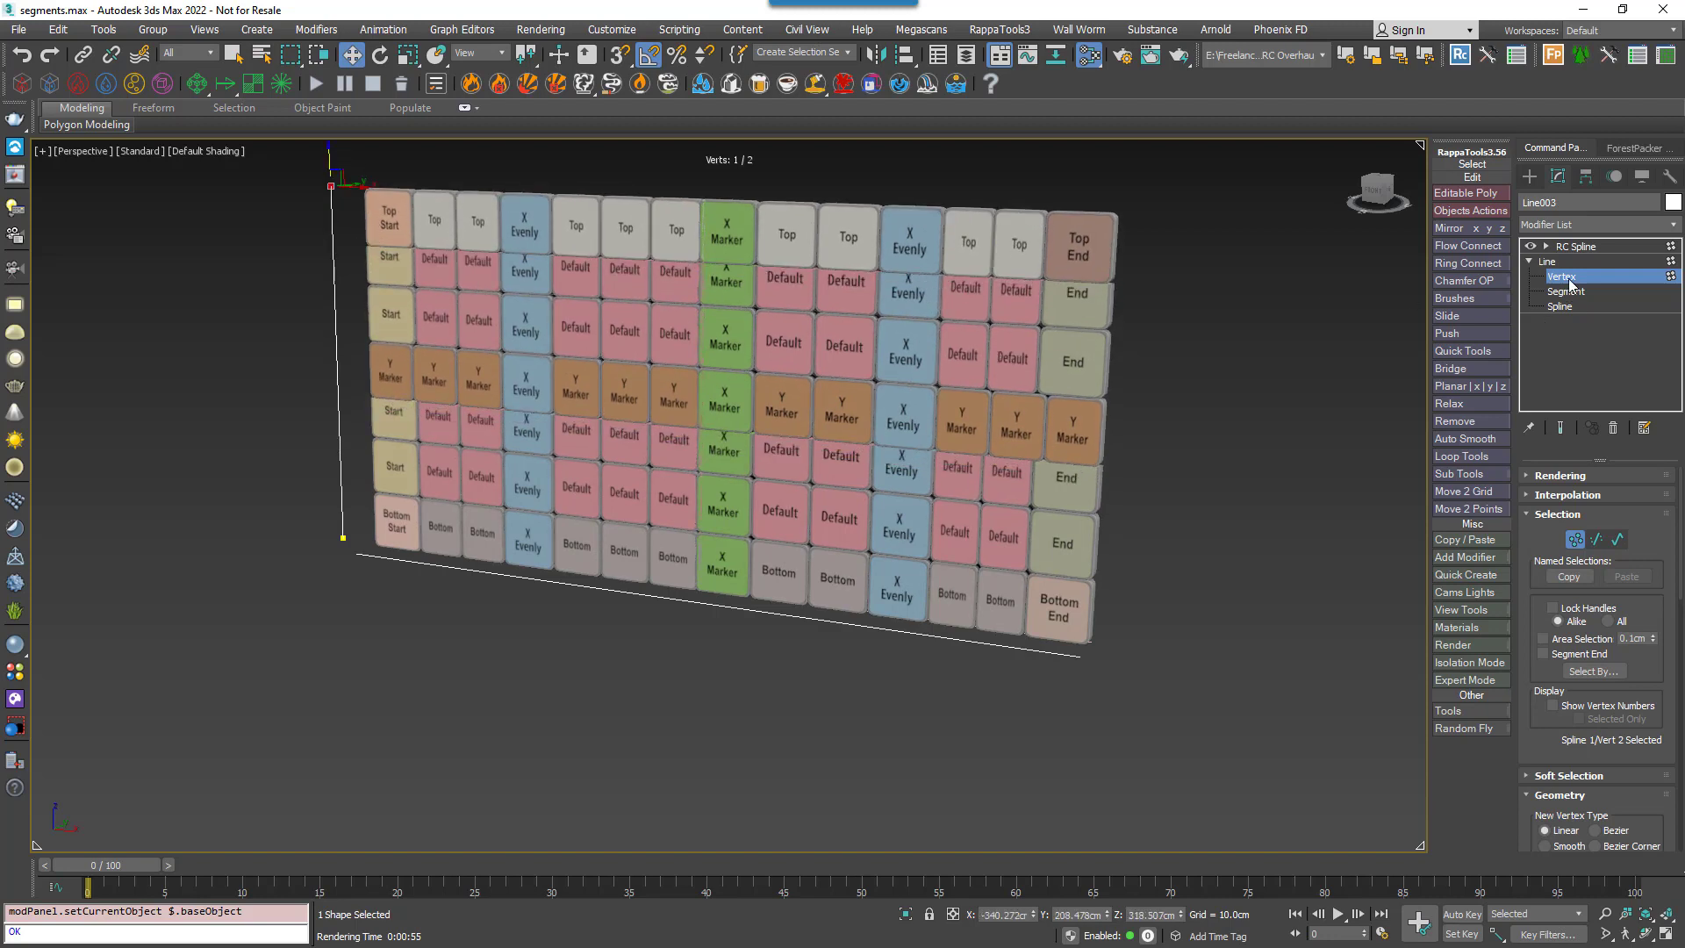
click(1548, 262)
Disconnect the Y Spline node from the array generator and set the Y Size to 250 cm.
click(920, 355)
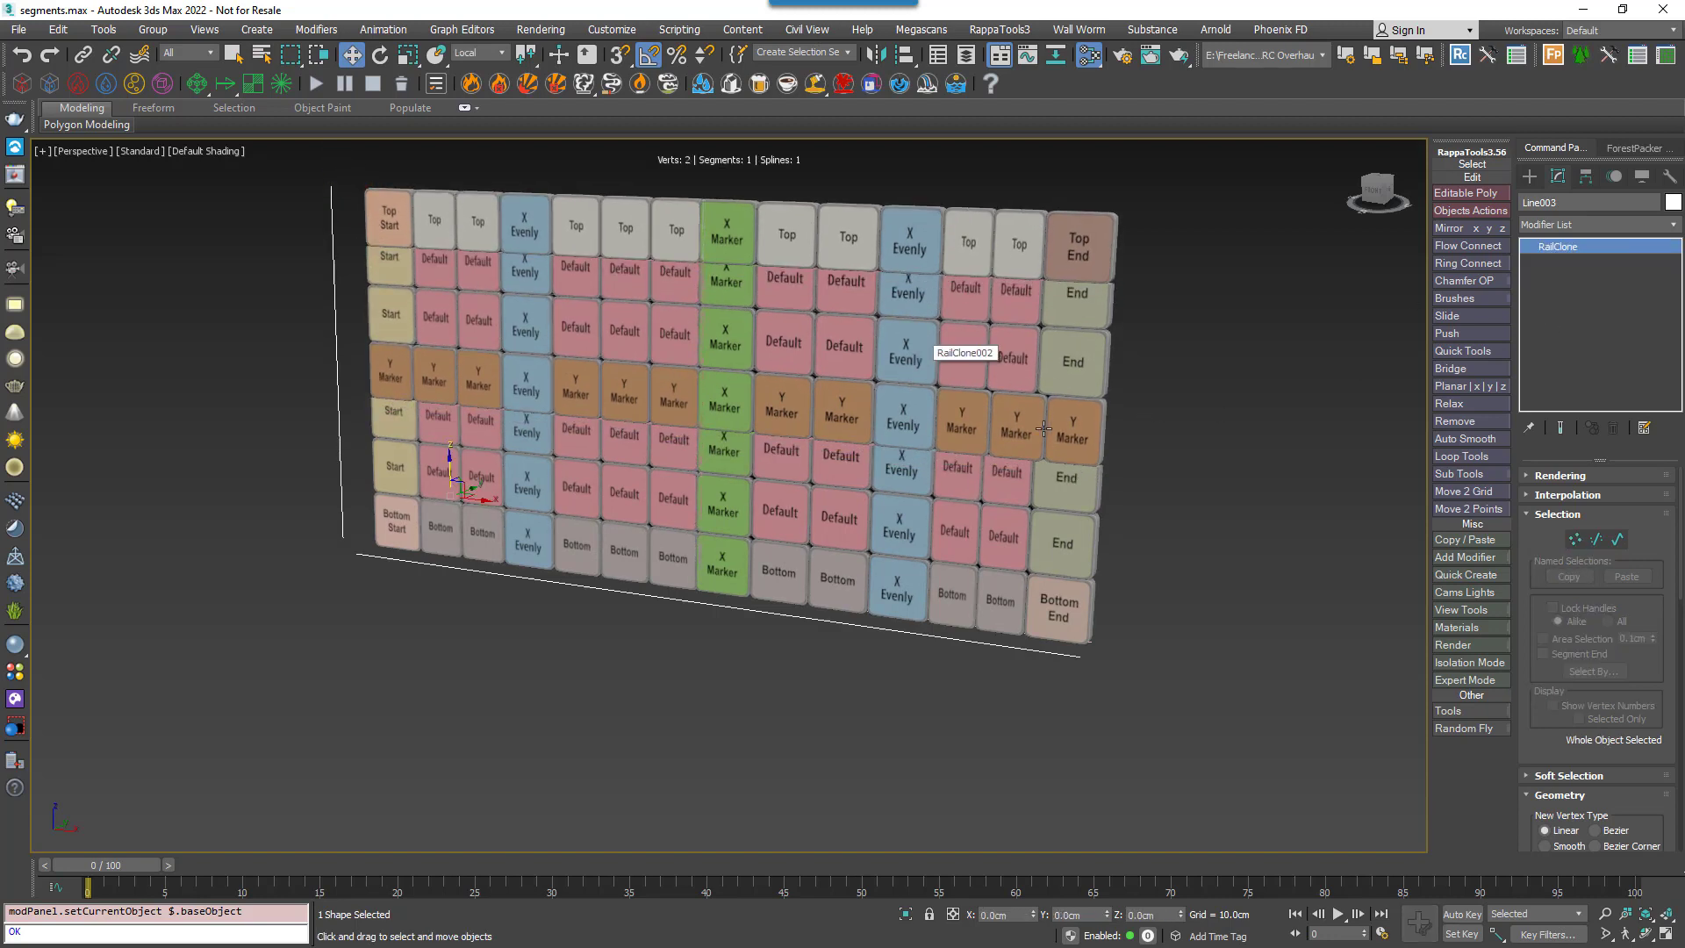
alt+middle_drag(924, 451, 671, 536)
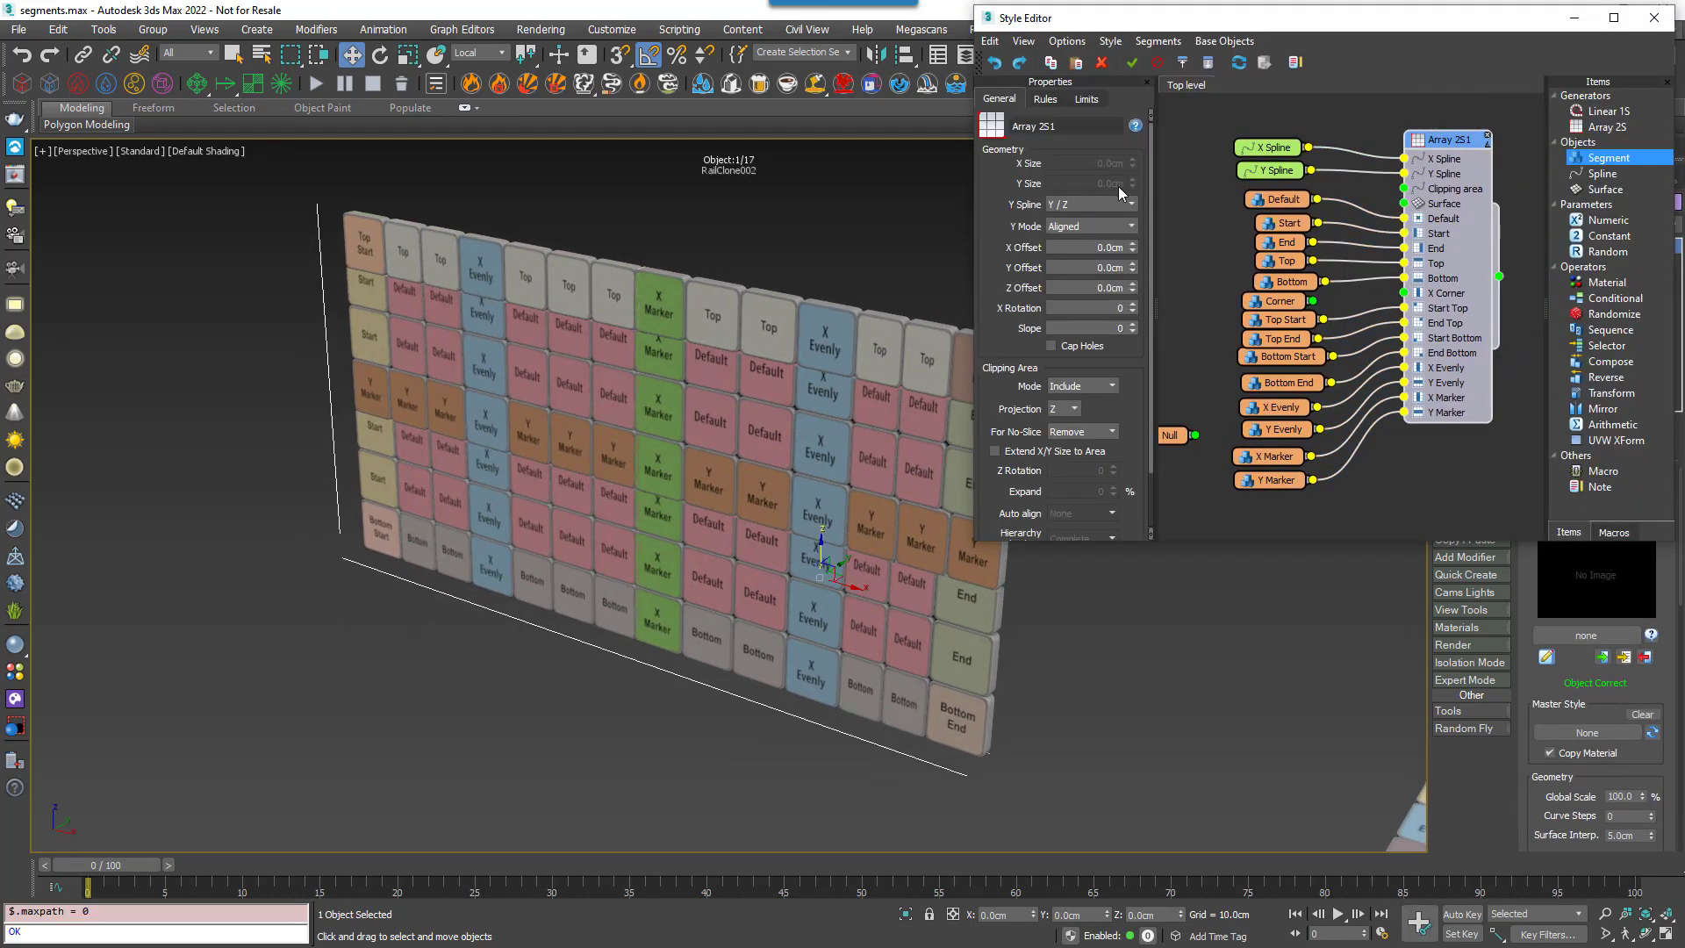
click(1404, 173)
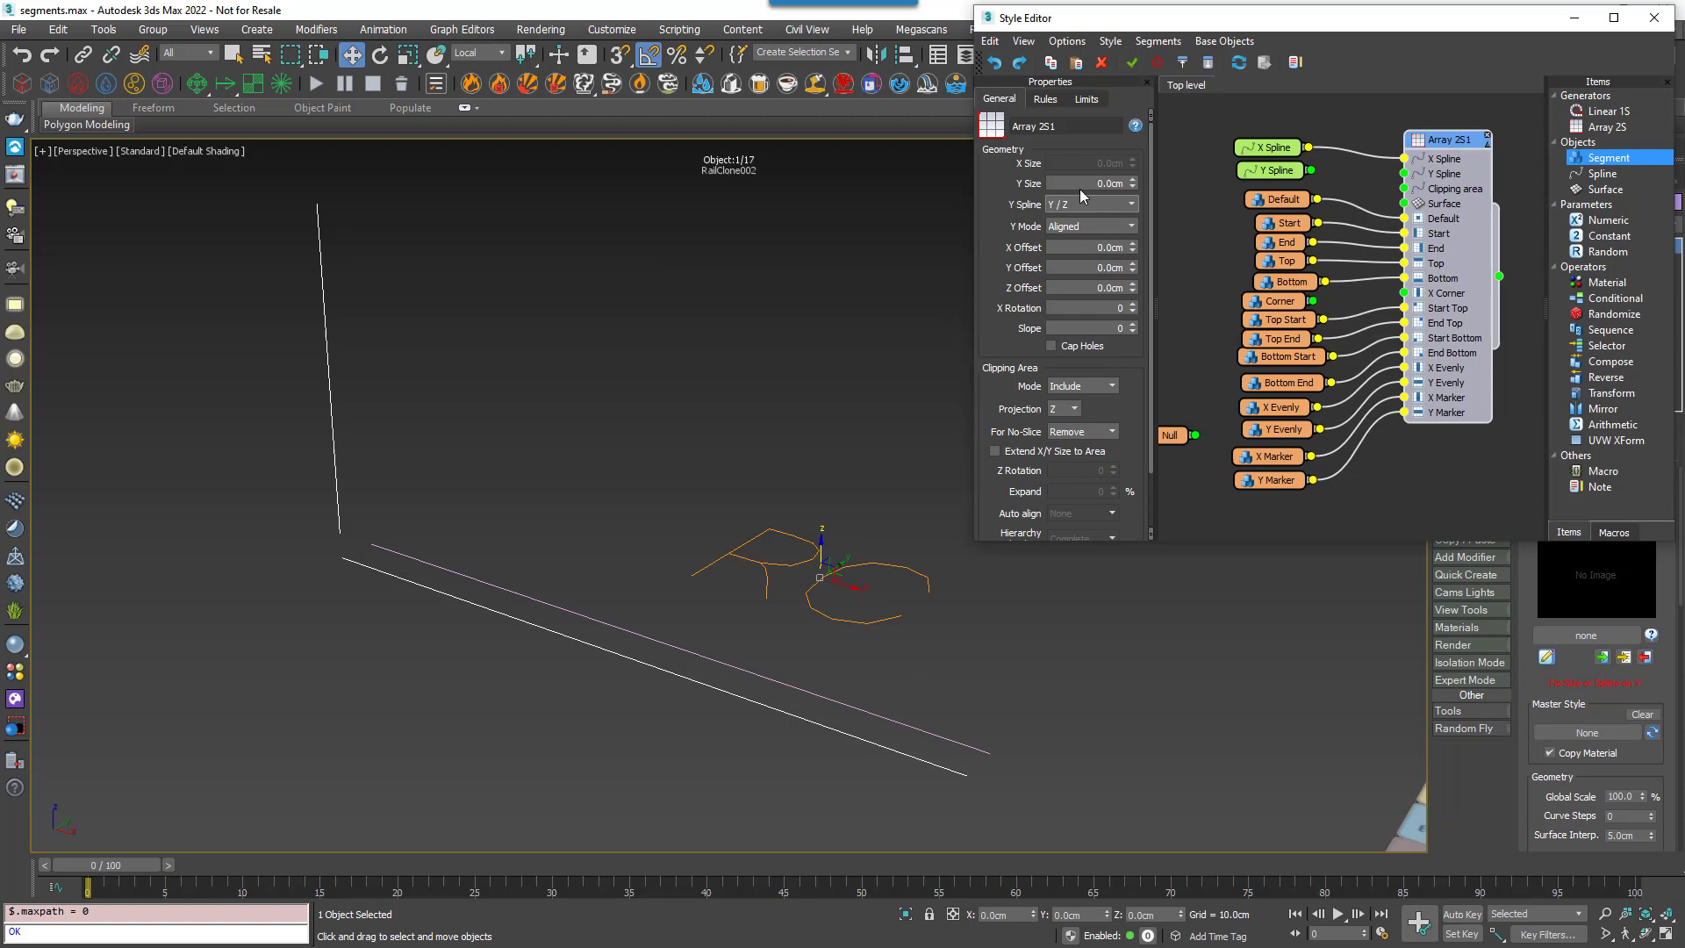
click(1076, 183)
text(250)
key(Return)
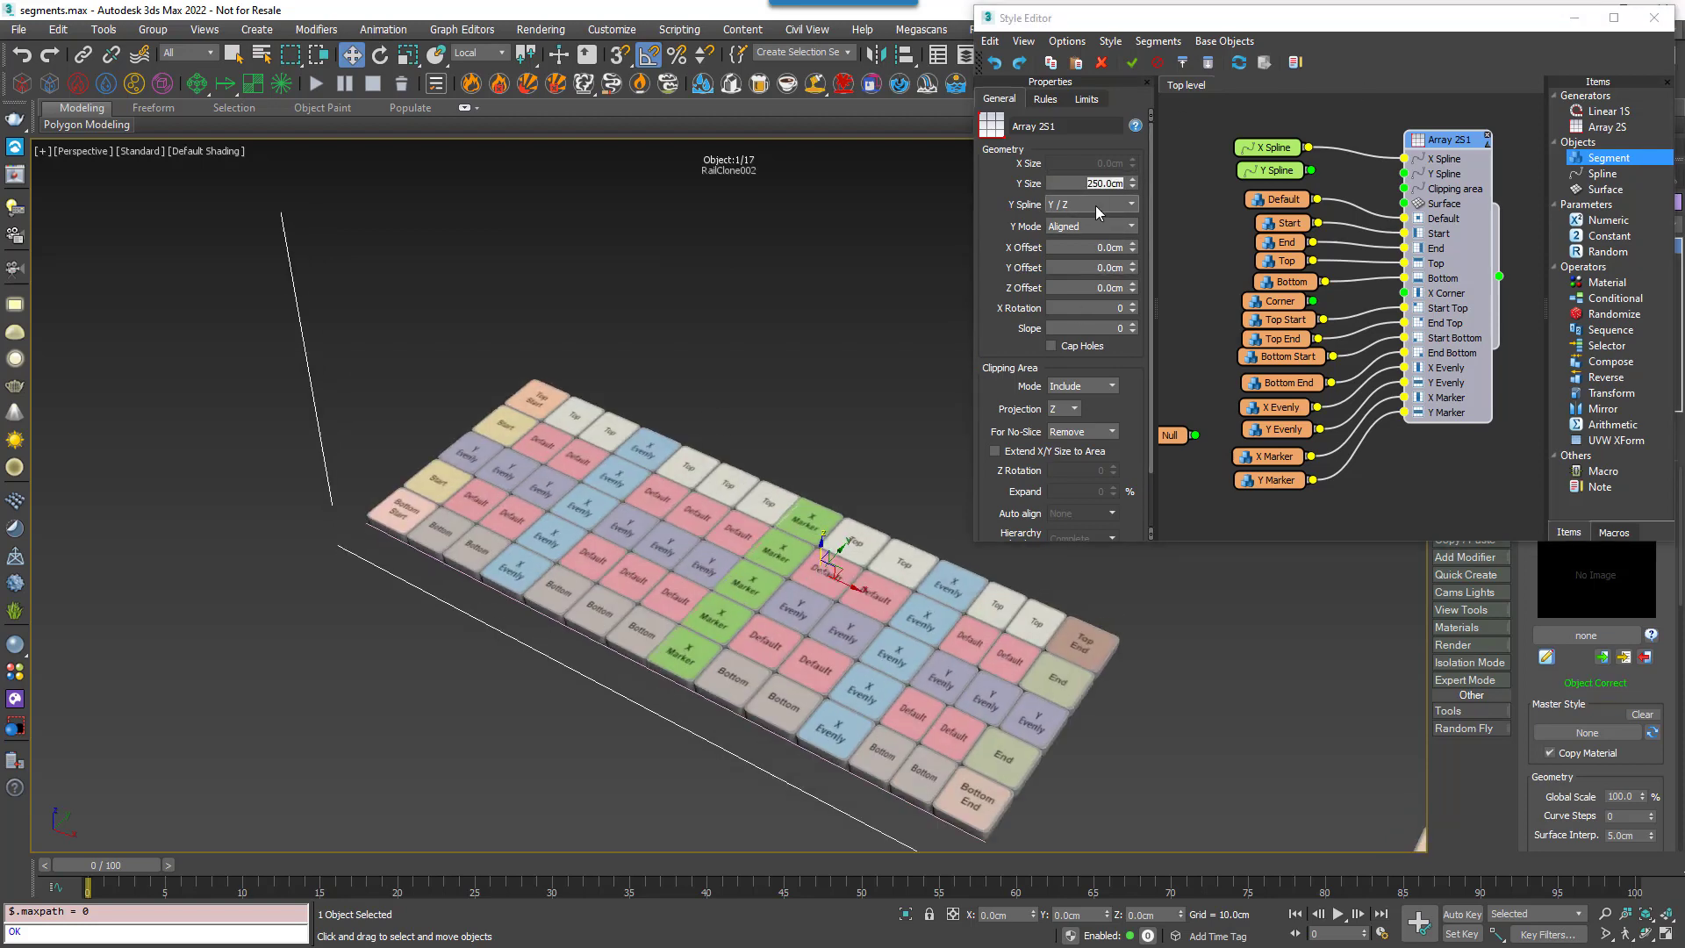
Increase the generator's Y Size to 350 cm.
click(1089, 182)
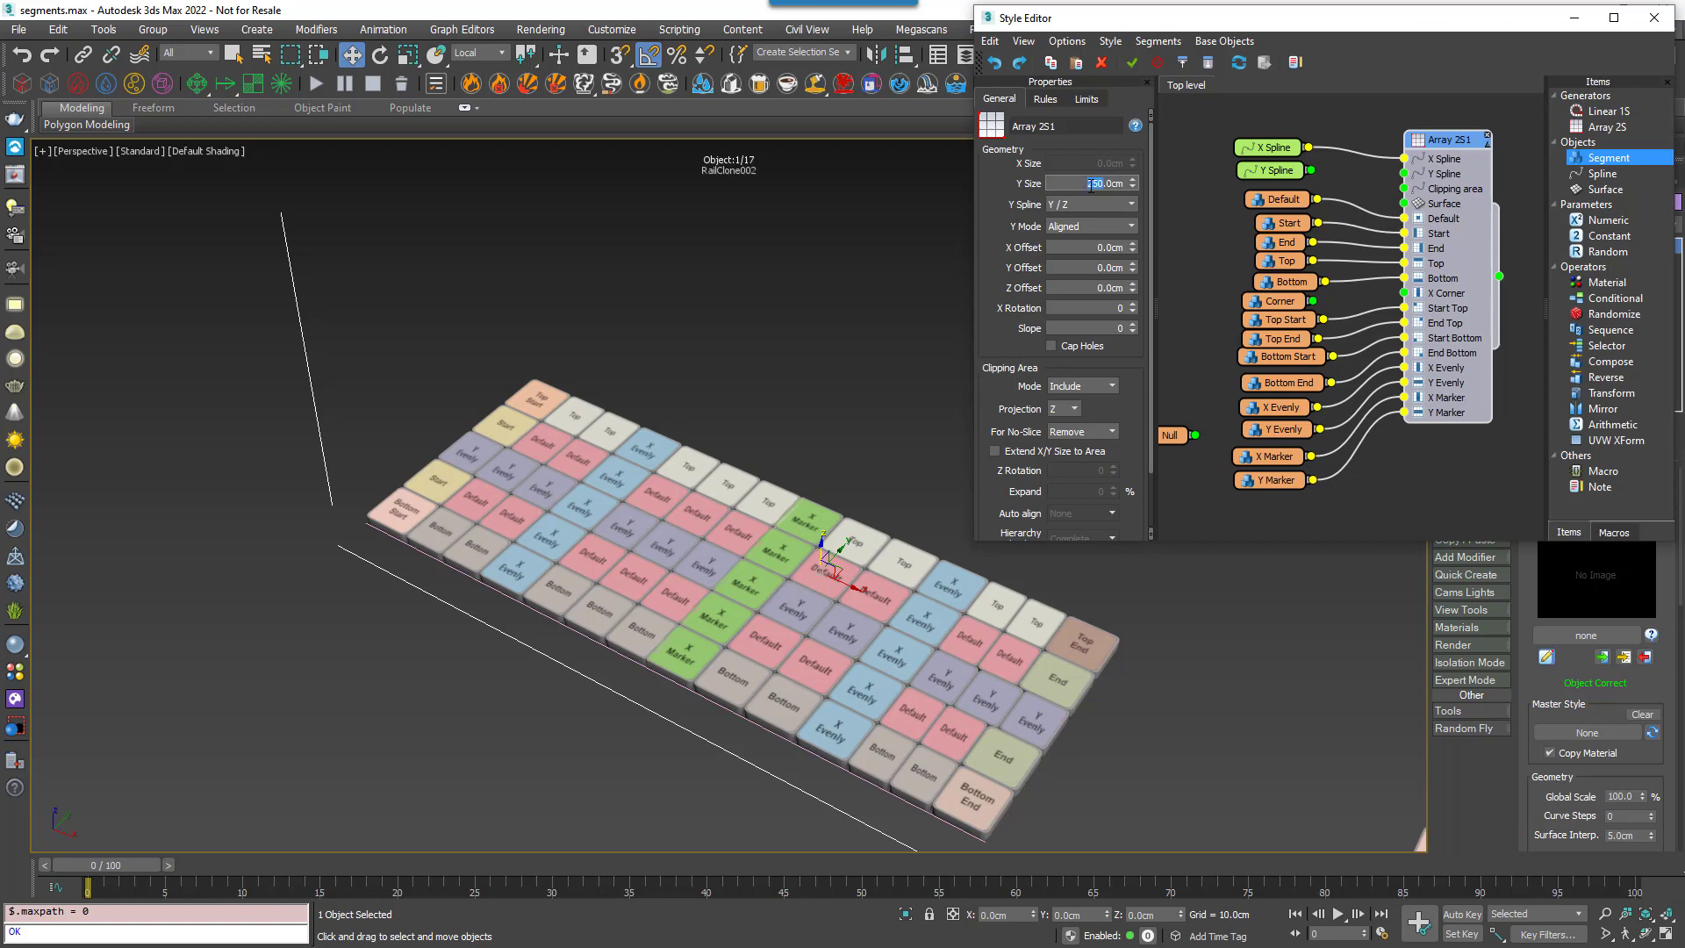
key(Return)
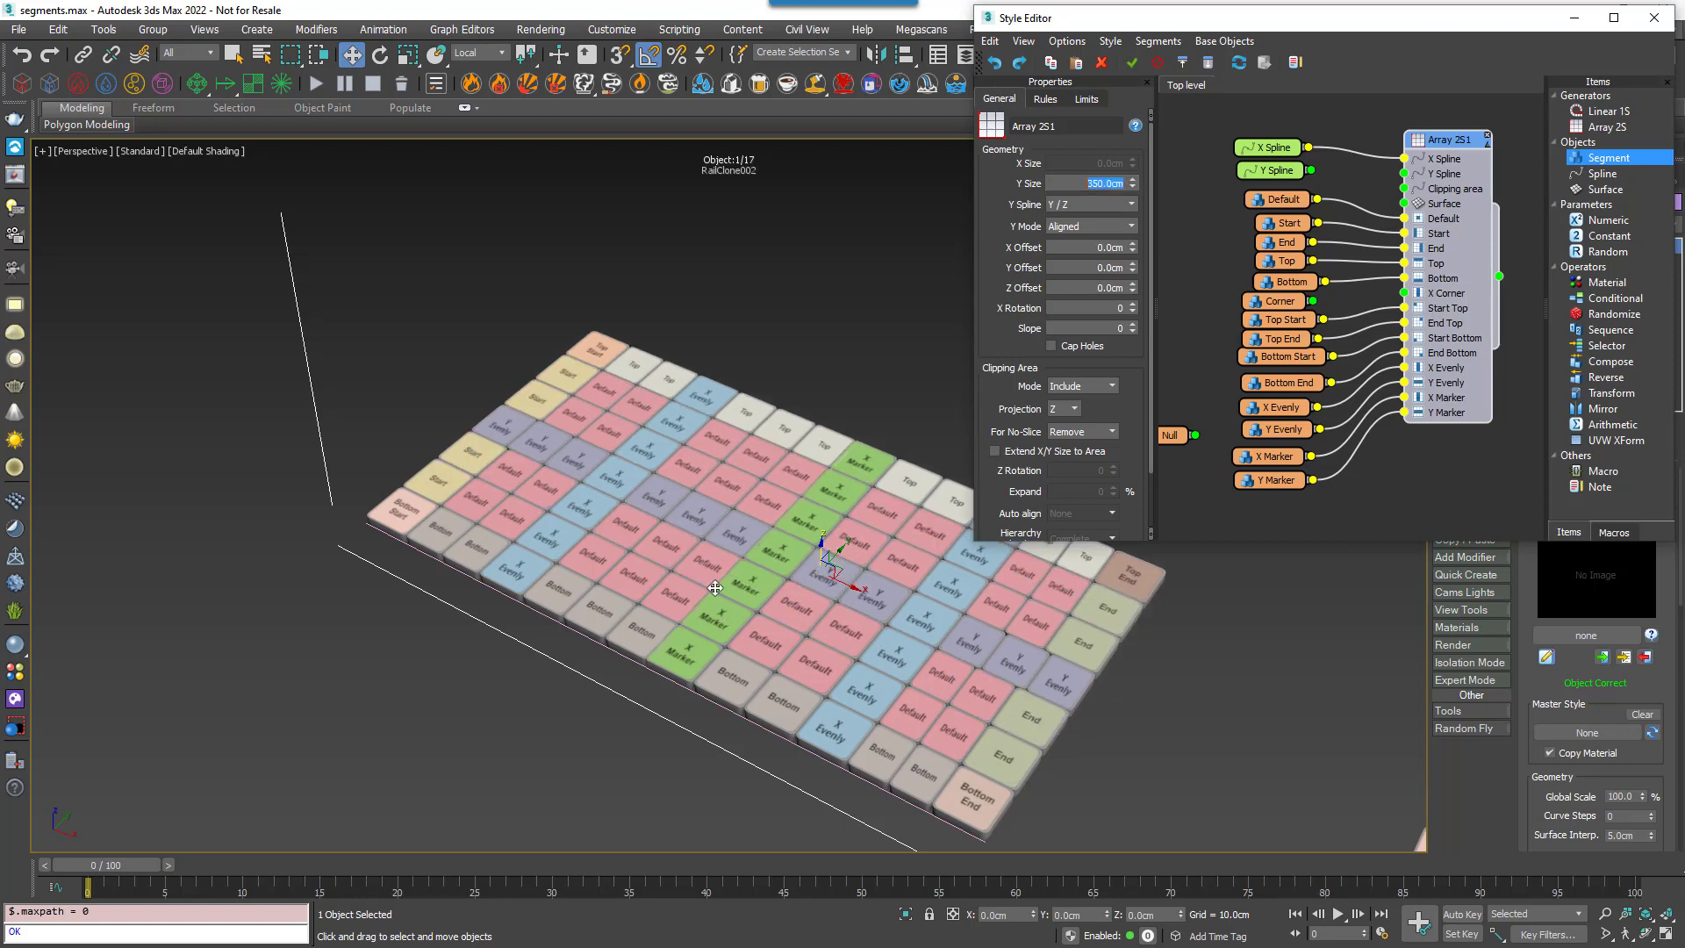
middle_drag(715, 588, 707, 551)
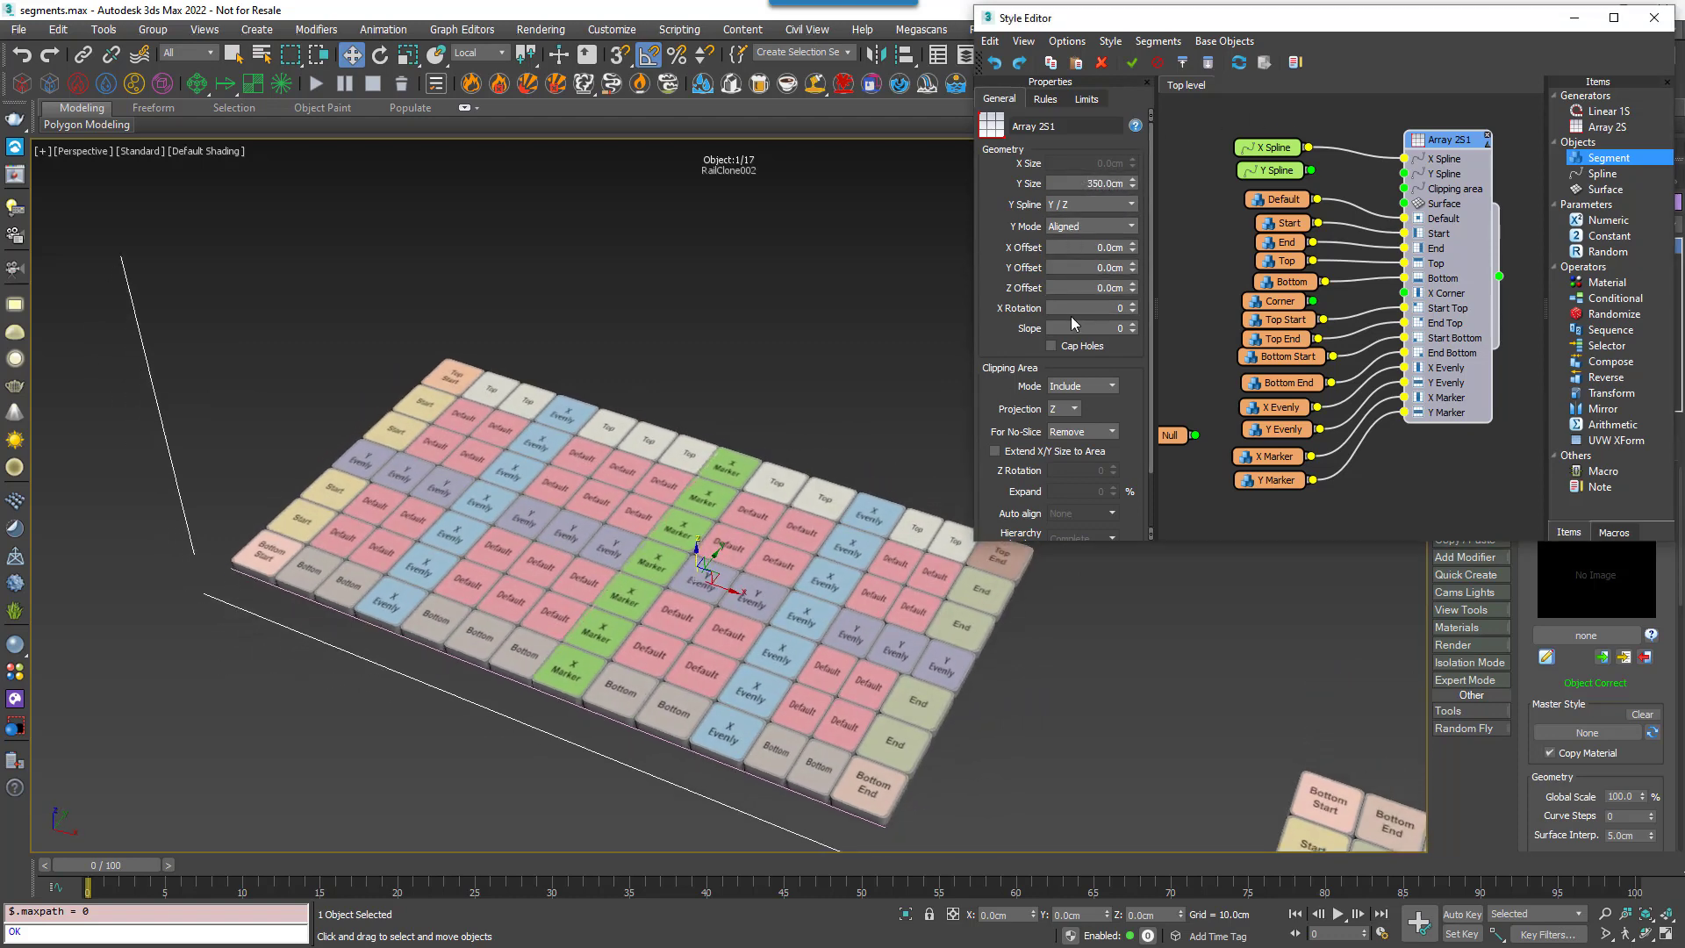
Set the generator's X Rotation to 90 to stand the array upright.
double_click(1102, 309)
text(90)
key(Return)
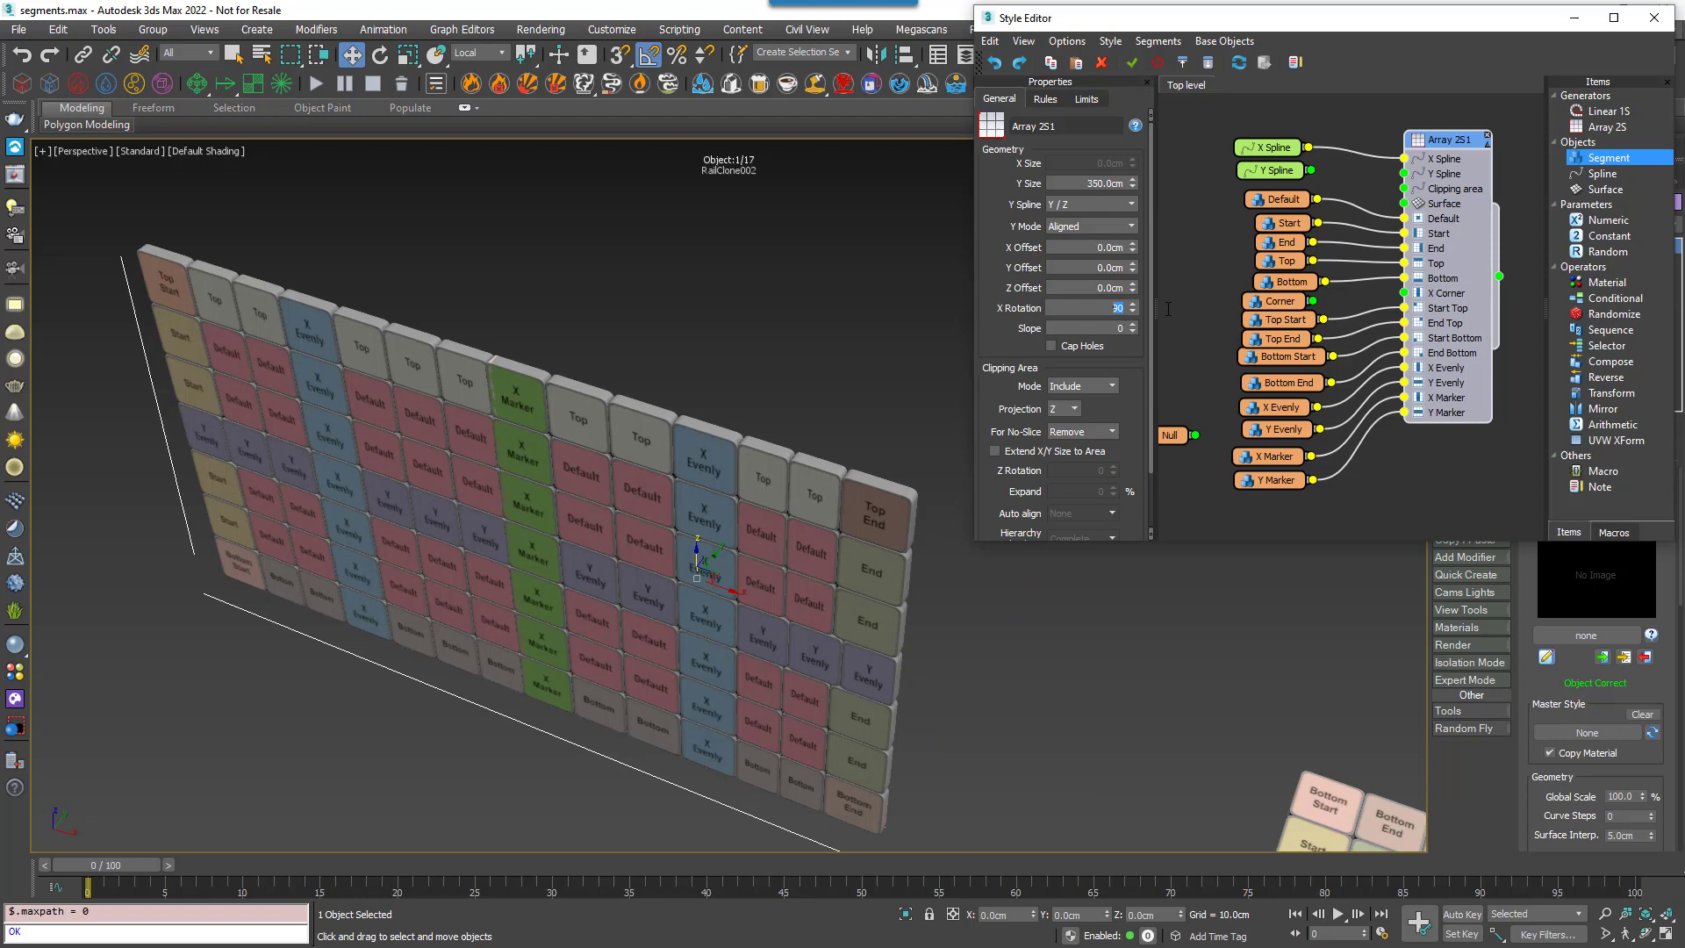
alt+middle_drag(616, 460, 640, 367)
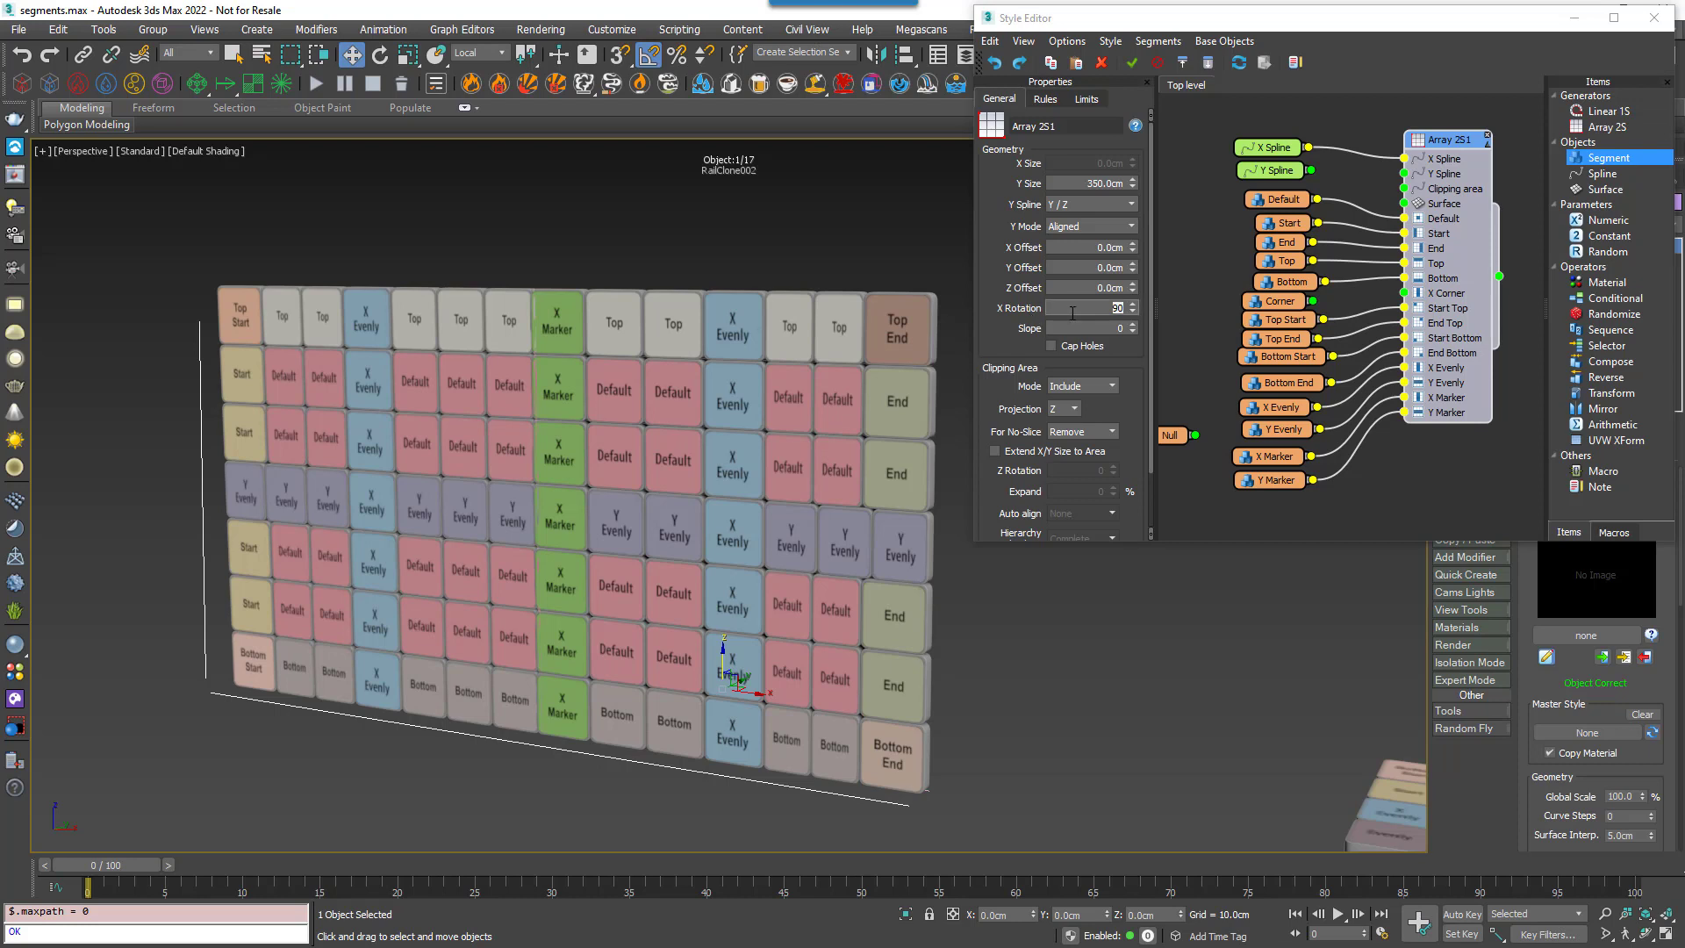
Review the Y Mode options, keep Aligned, and reset the generator's X Rotation to 0.
click(1090, 226)
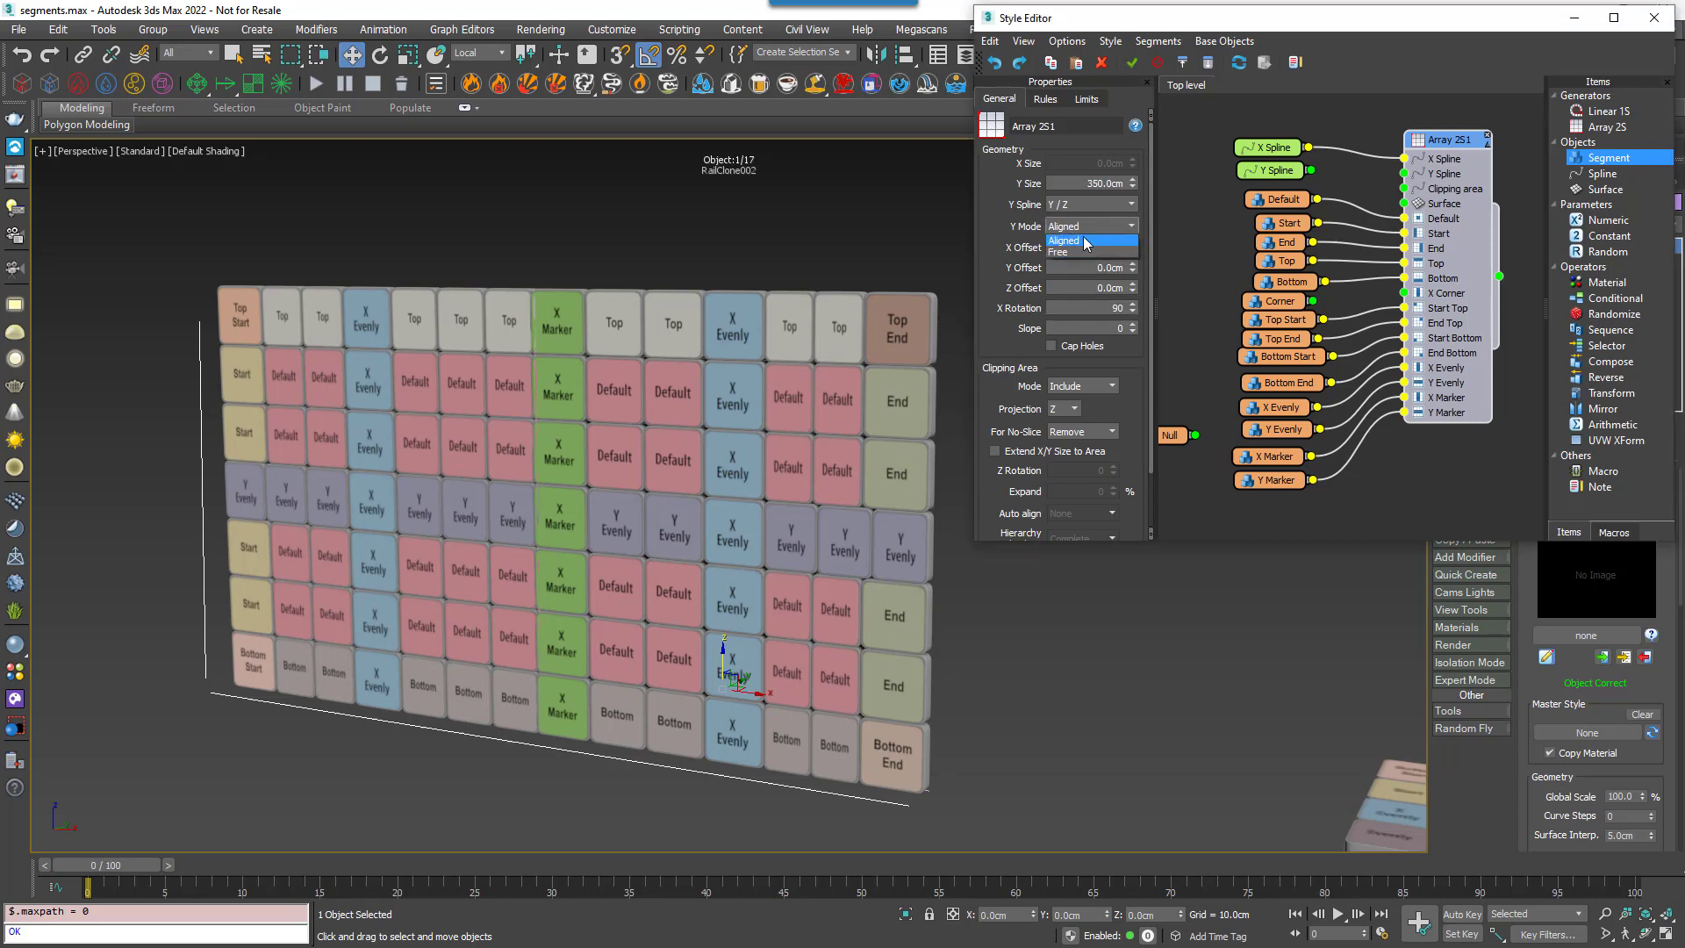
click(1076, 243)
right_click(1132, 310)
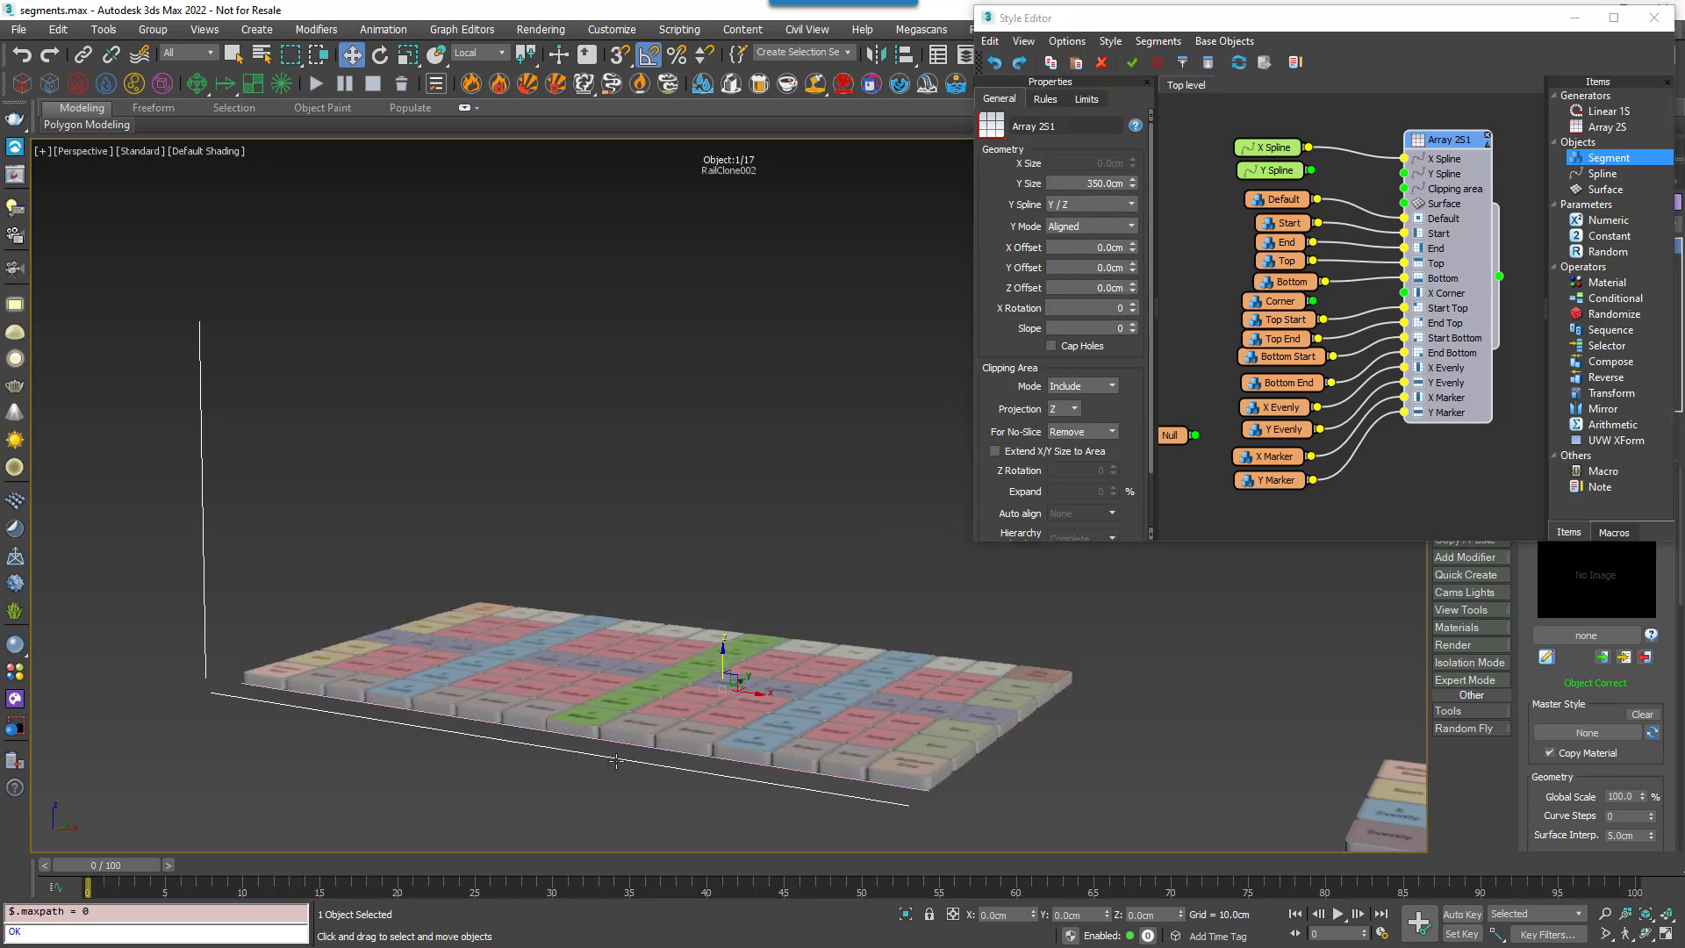
Convert the X spline's middle vertex to a smooth curve vertex.
click(675, 768)
mouse_move(675, 768)
alt+middle_down()
mouse_move(670, 786)
mouse_move(682, 719)
alt+middle_up()
key(1)
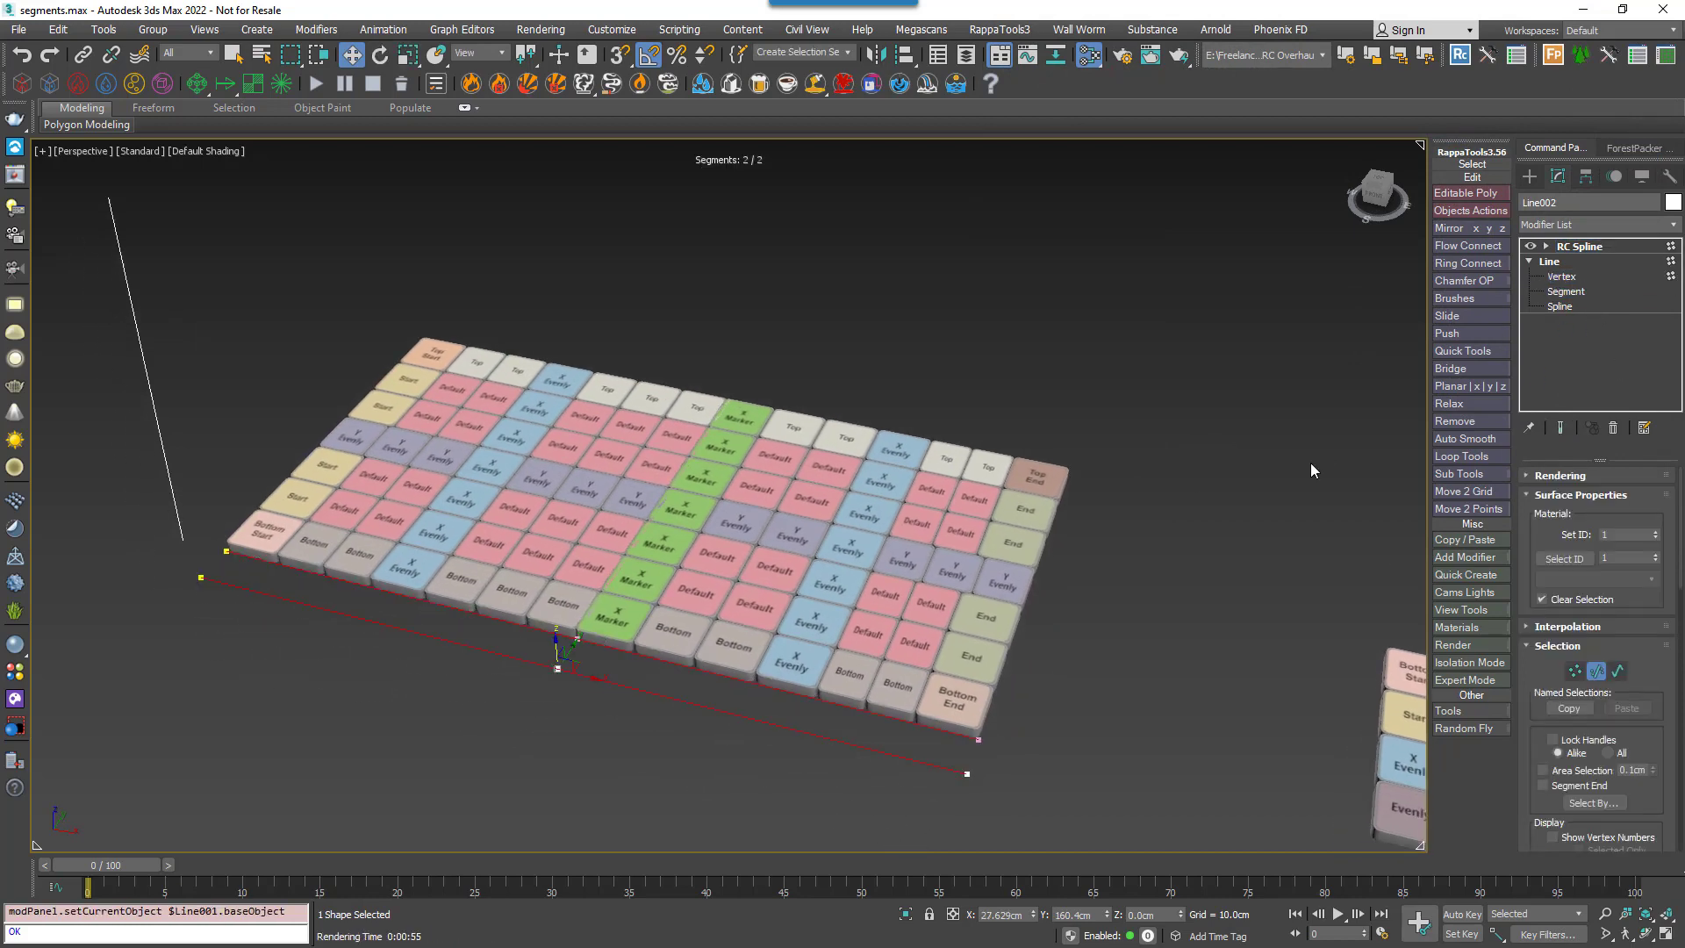
click(561, 673)
right_click(562, 676)
click(539, 529)
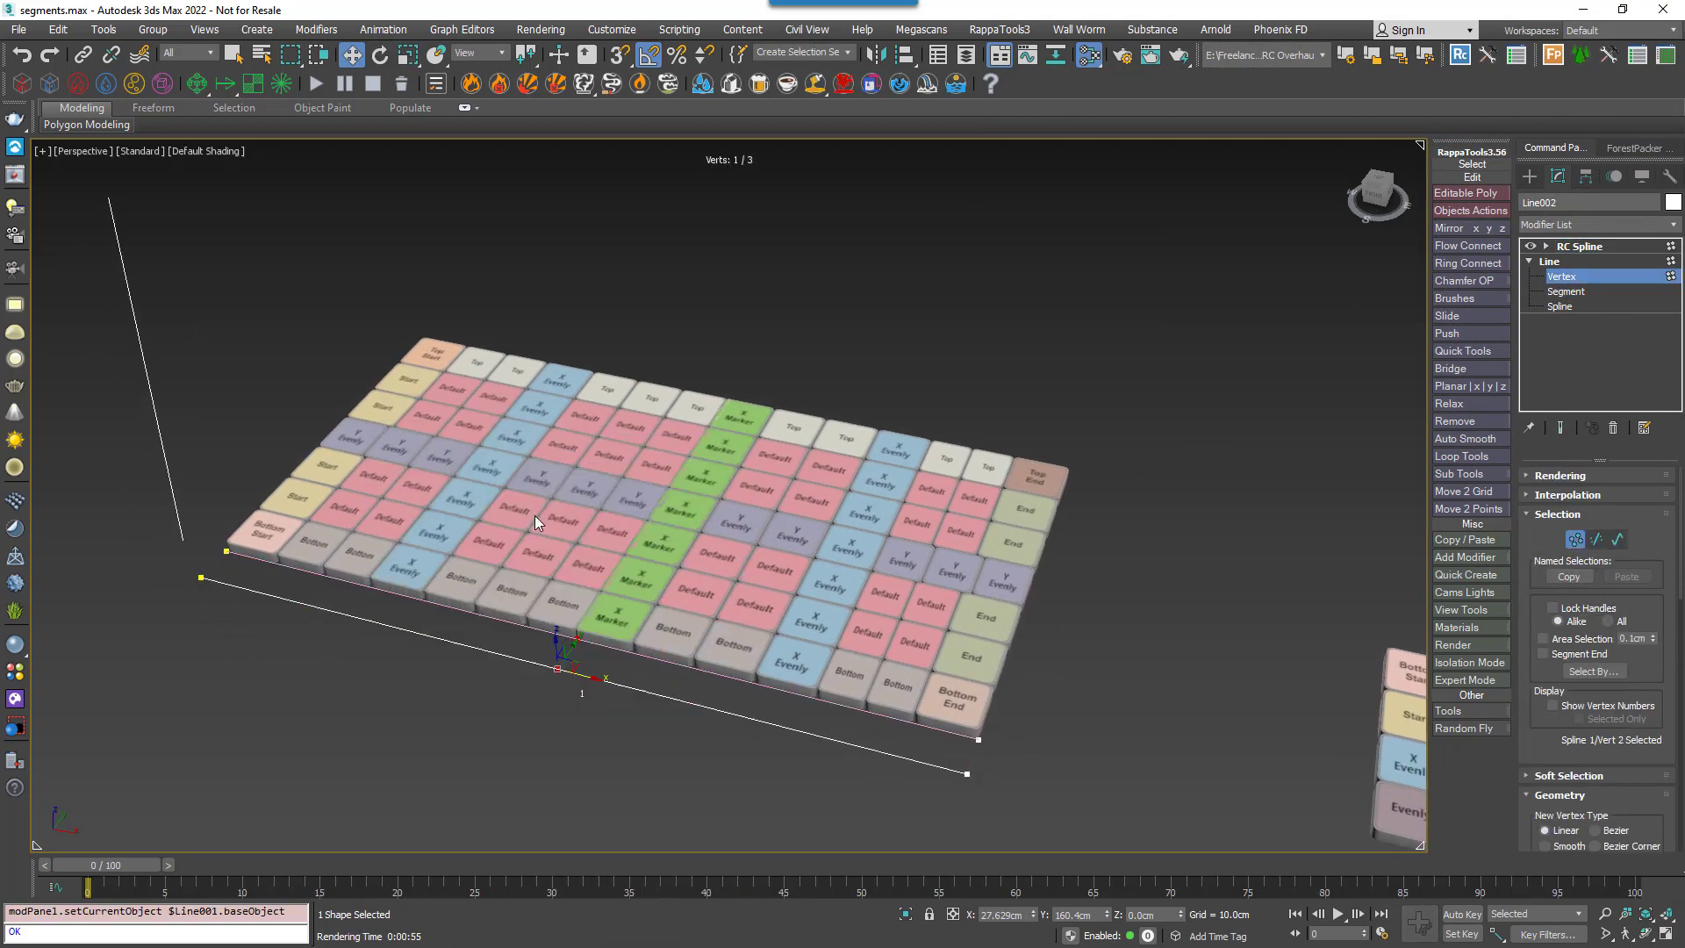
Move the X spline's middle vertex to about Y 294 cm, bending the array into an arc.
drag(572, 649, 640, 549)
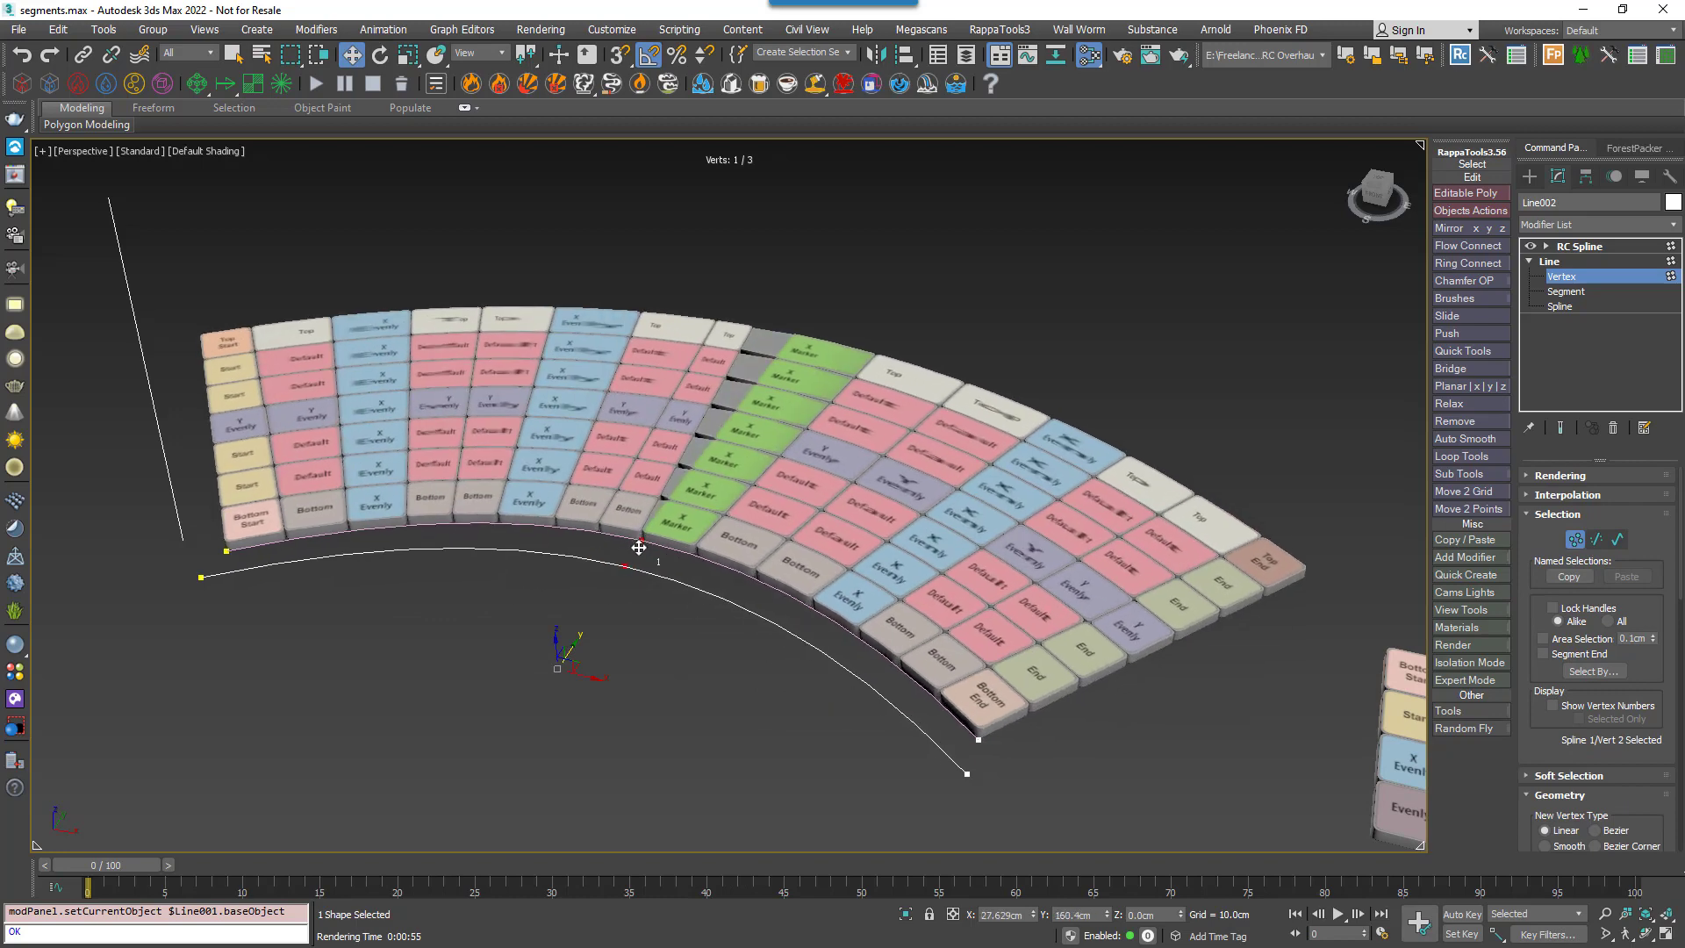
alt+middle_drag(640, 549, 718, 580)
middle_drag(718, 579, 689, 606)
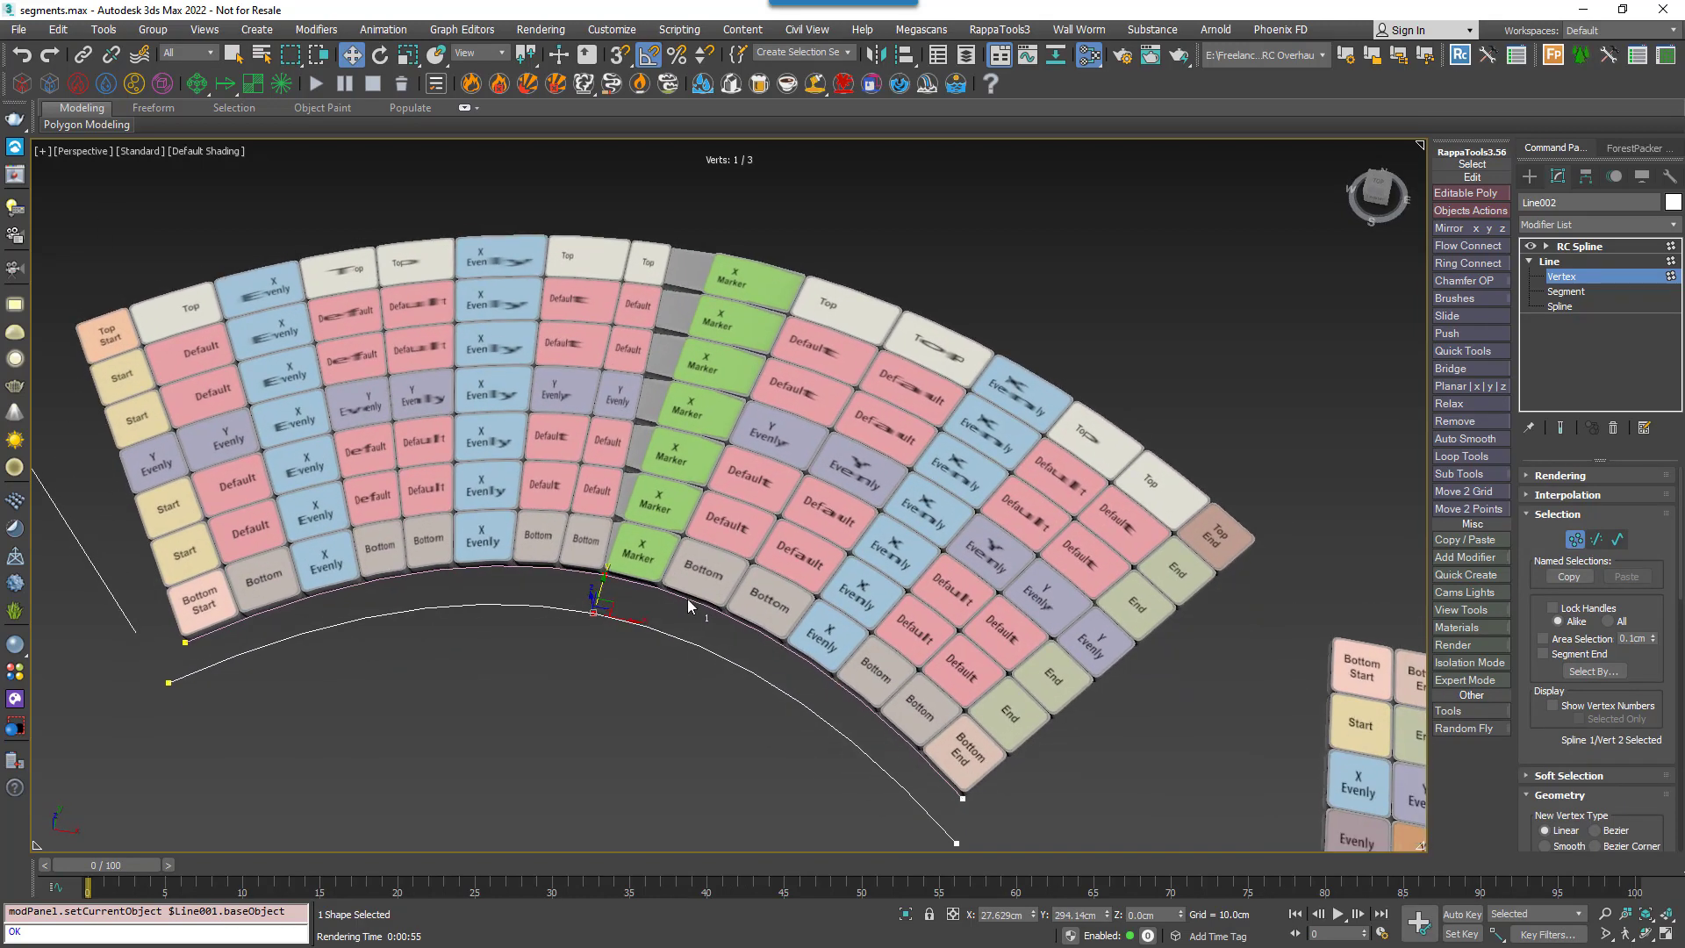
click(1588, 277)
Set the RailClone object's Curve Steps to 100 and open the Array 2S generator's properties.
click(918, 601)
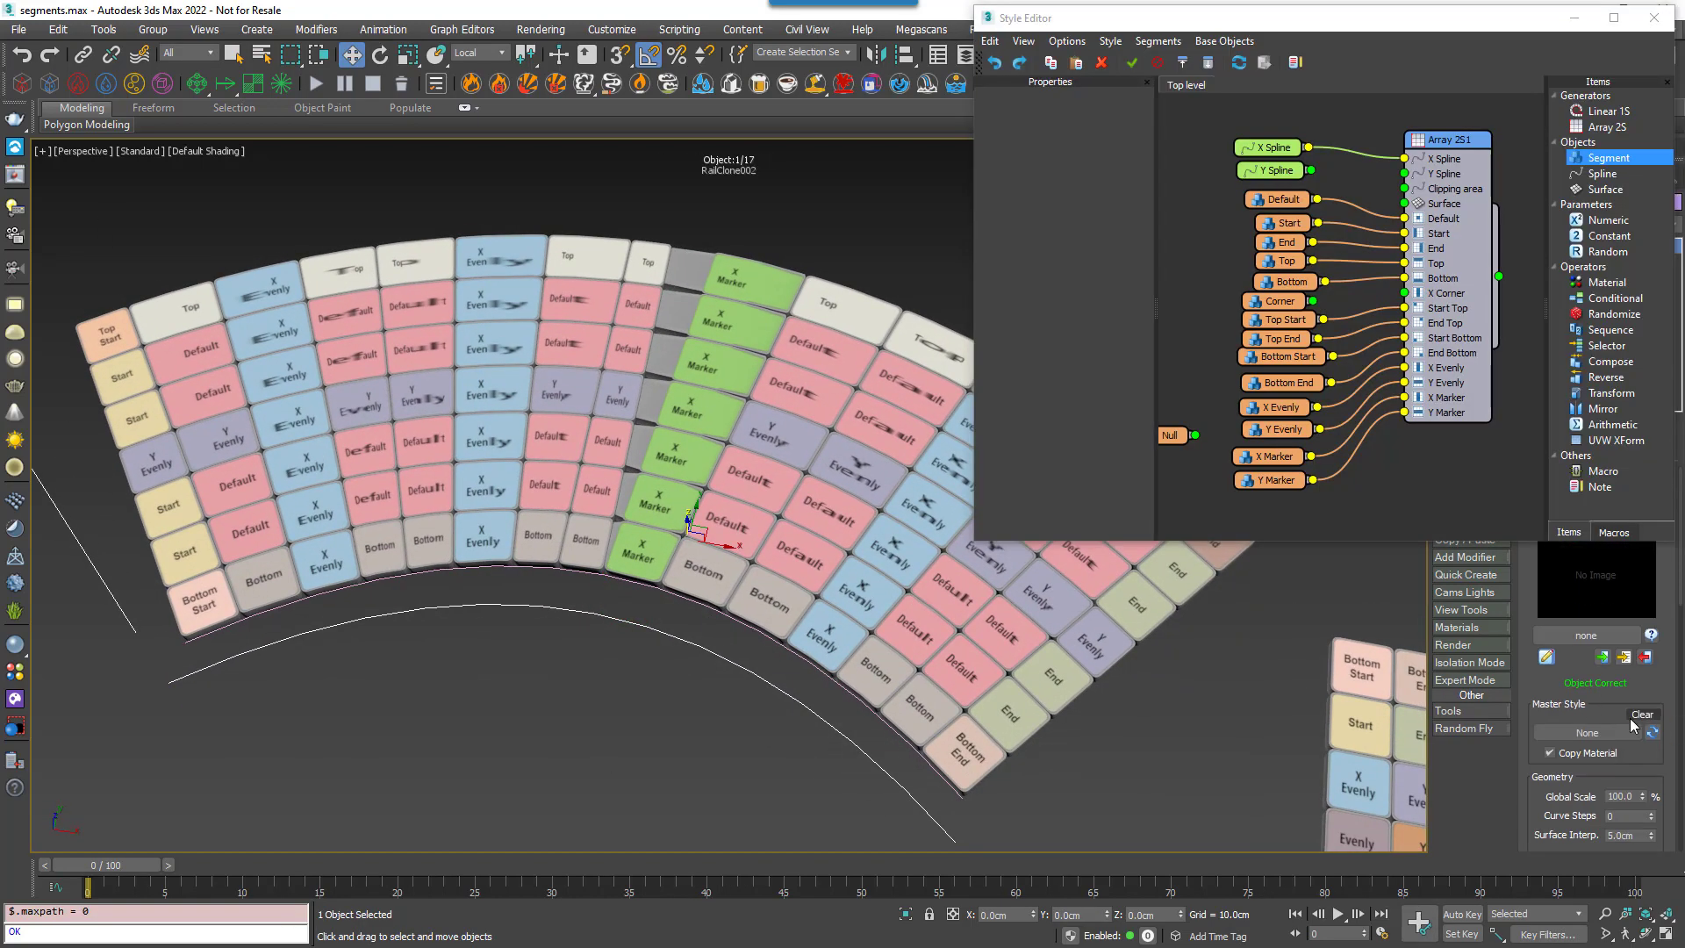
scroll(1624, 667, down, 3)
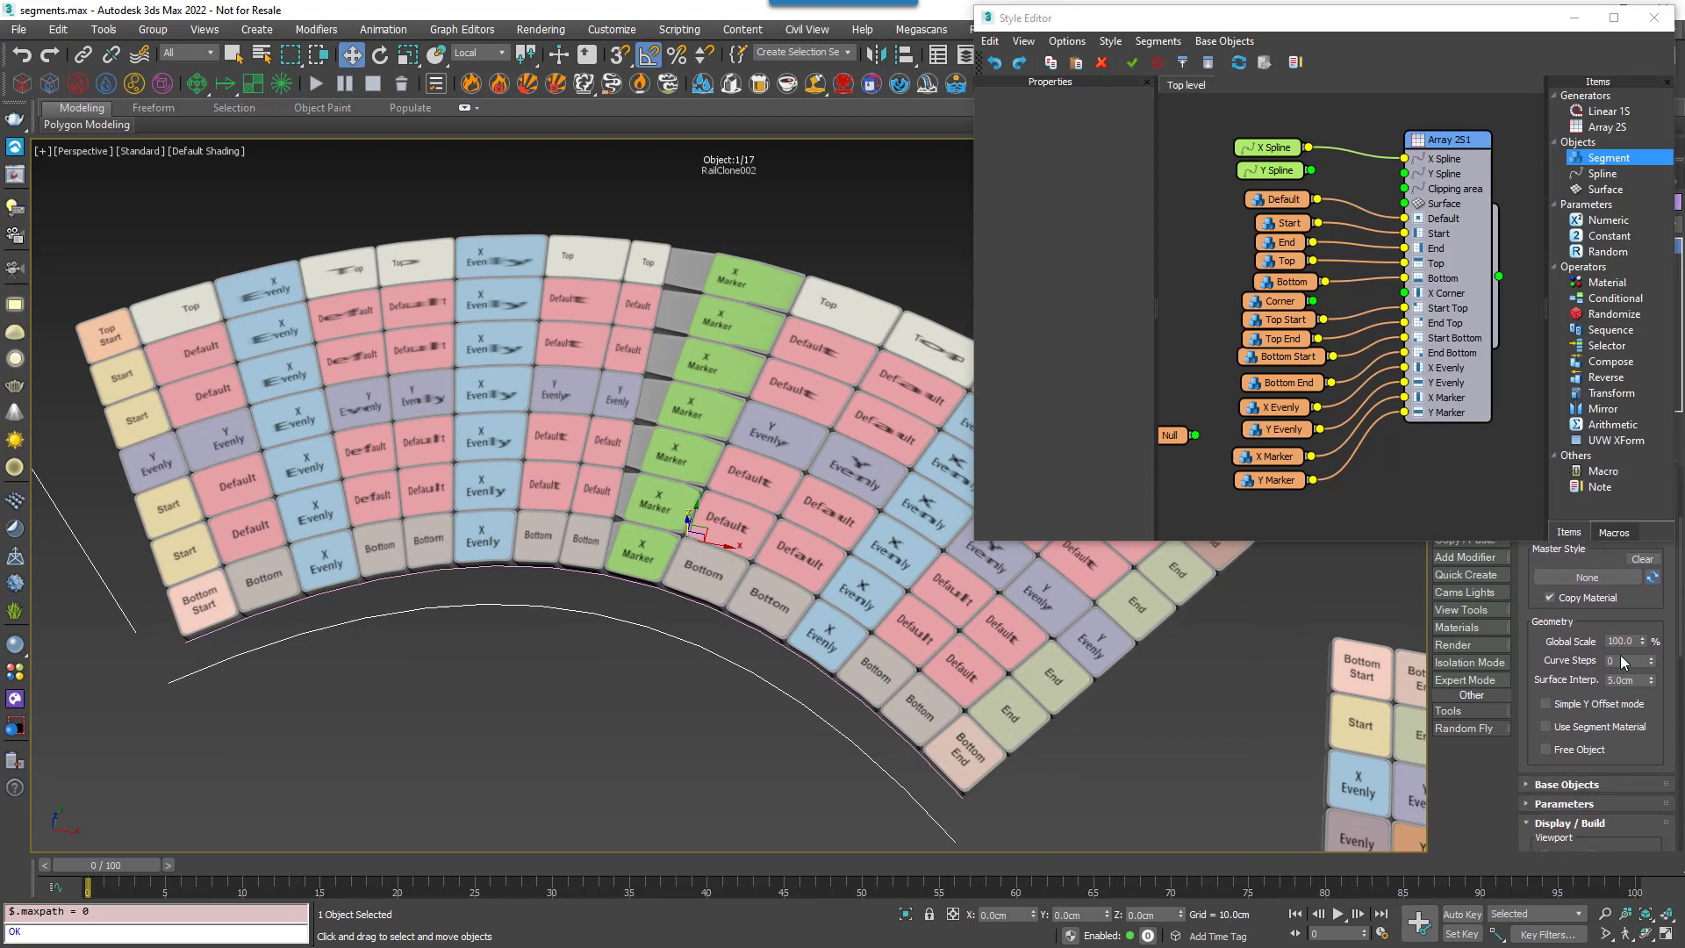
double_click(1621, 661)
text(100)
key(Return)
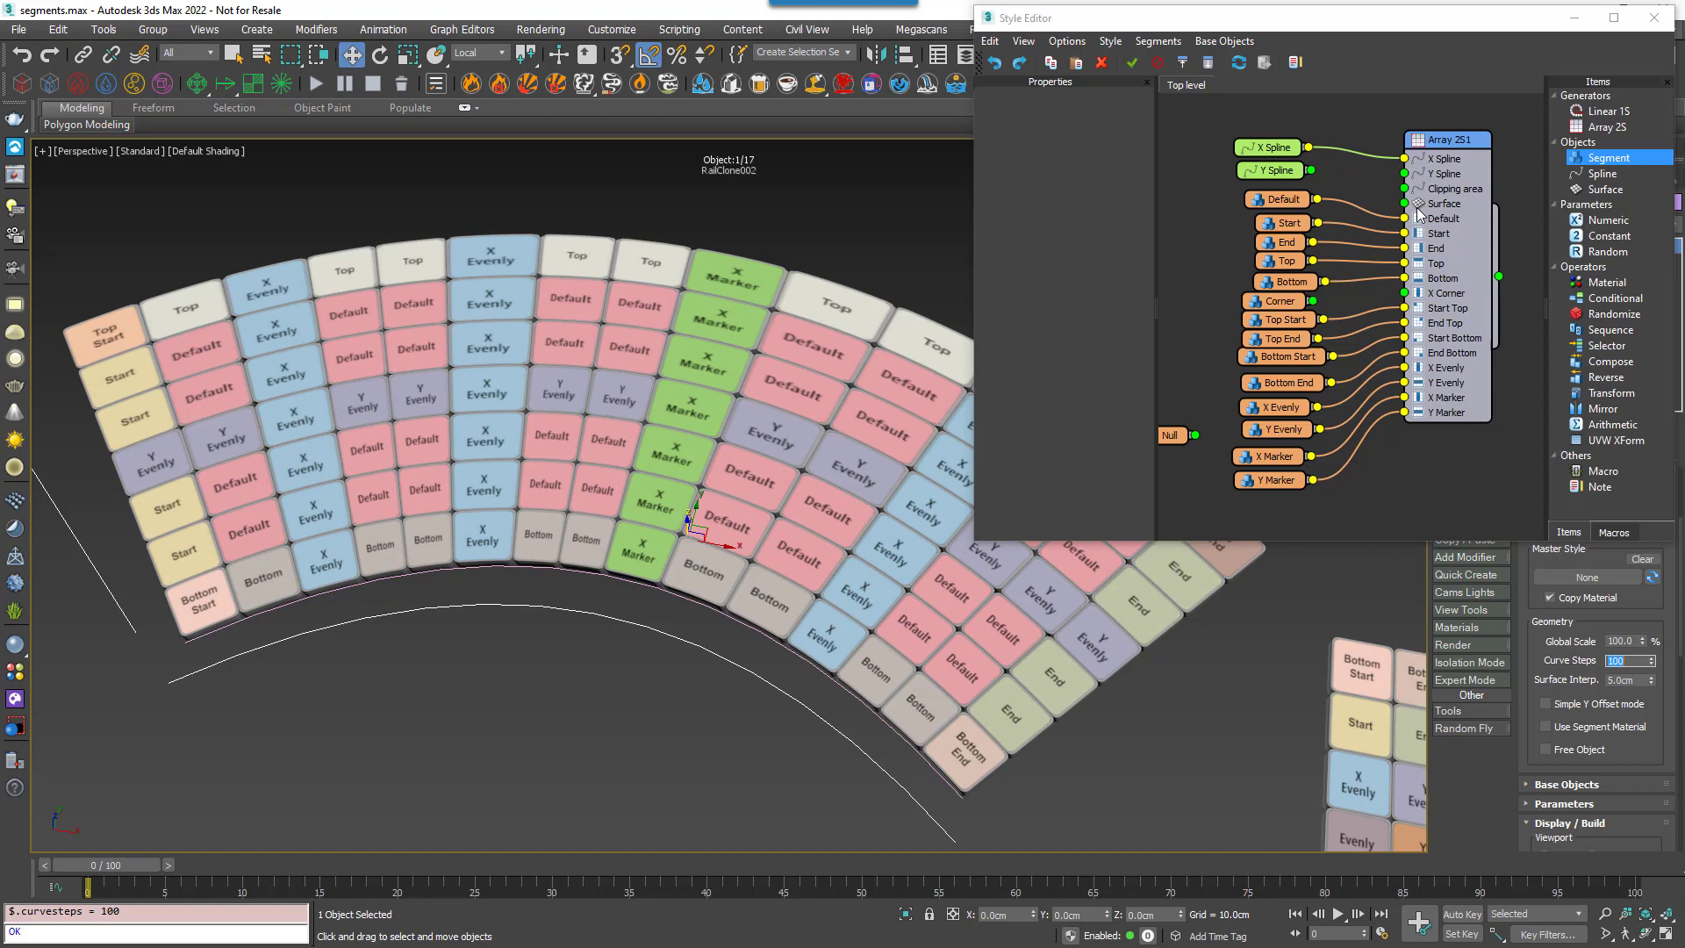
click(1446, 215)
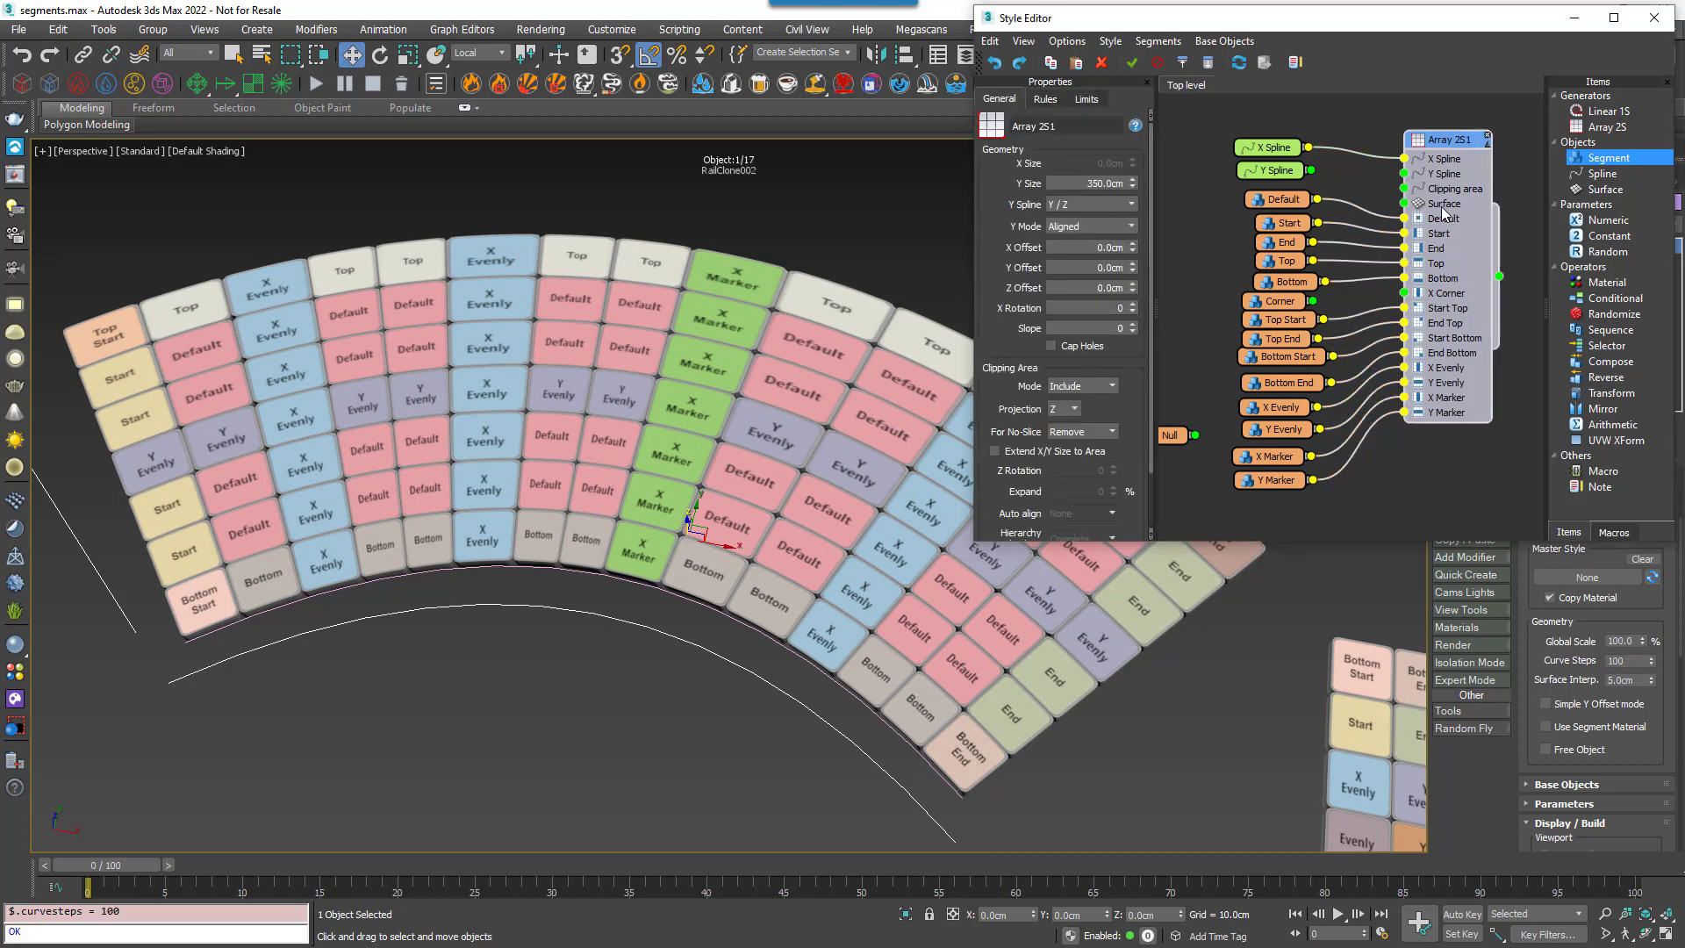
Switch the Array 2S generator's Y Mode between Free and Aligned to compare the segments on the arc, ending on Aligned.
click(1087, 252)
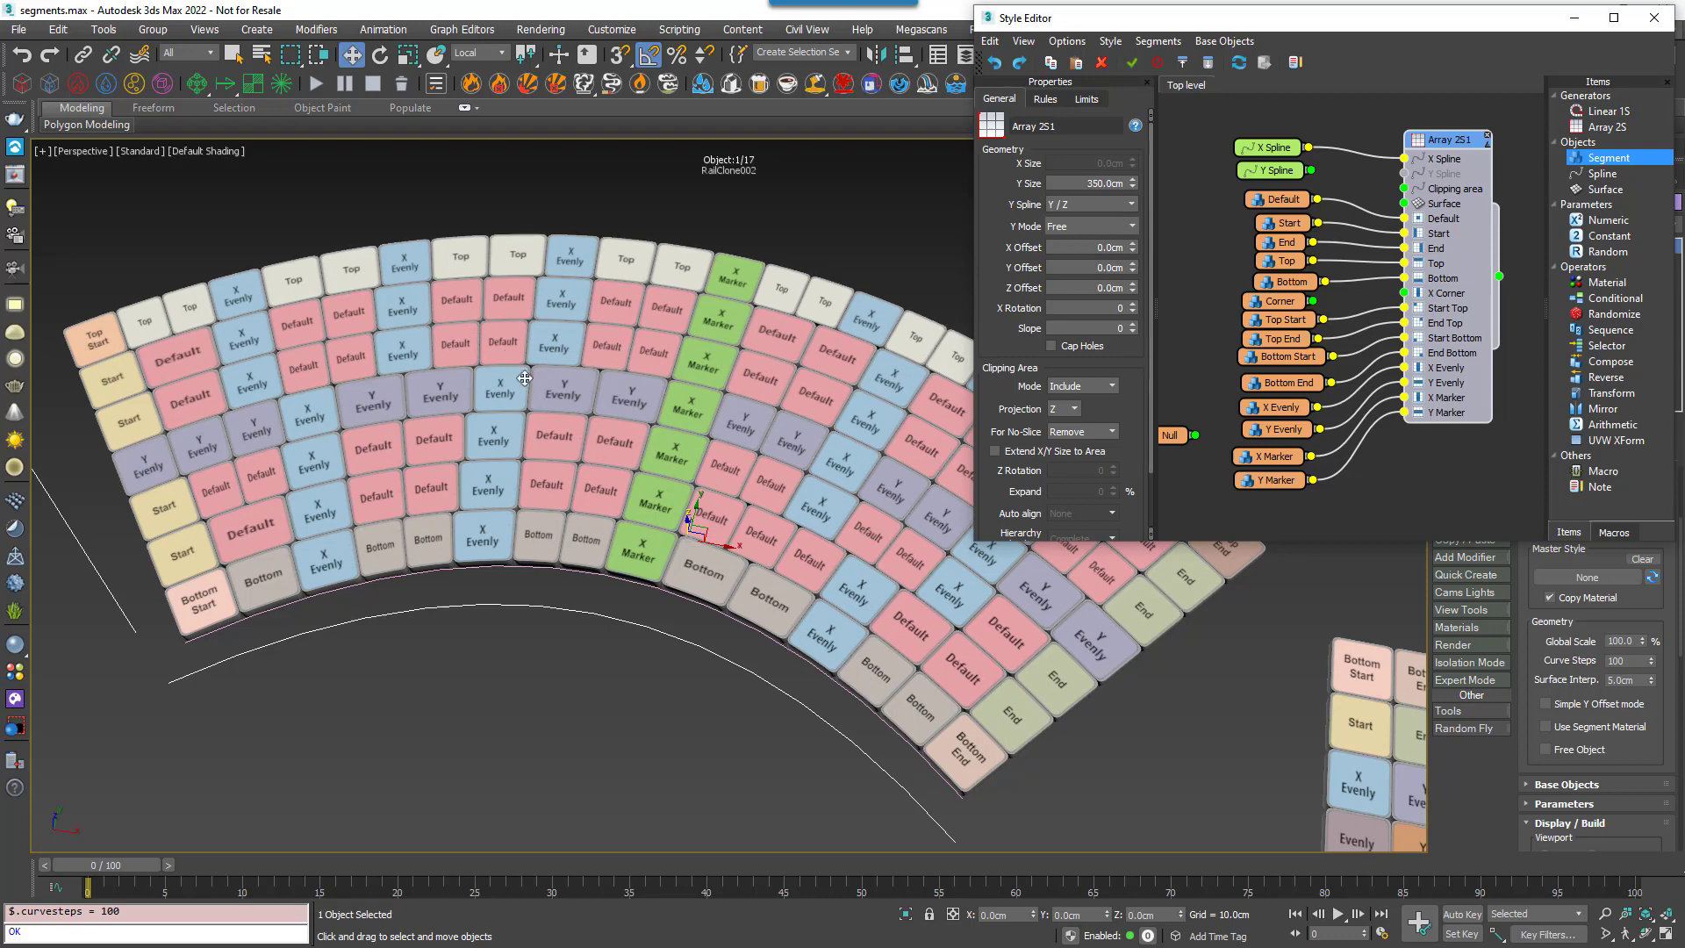
click(1088, 227)
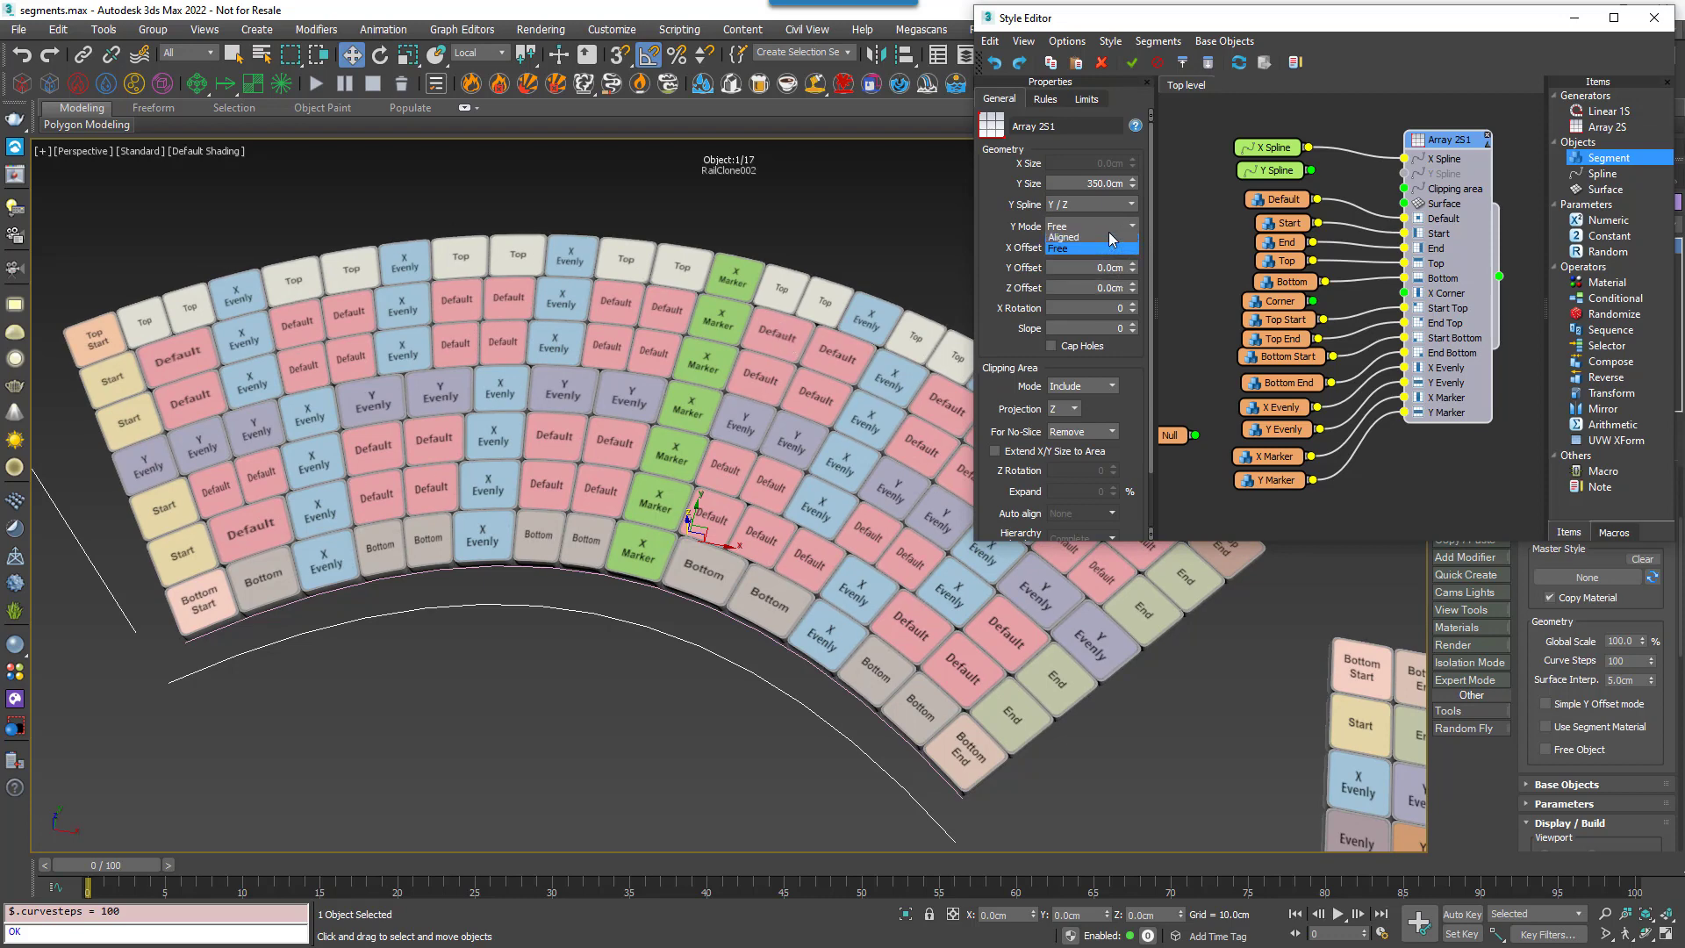
click(1086, 240)
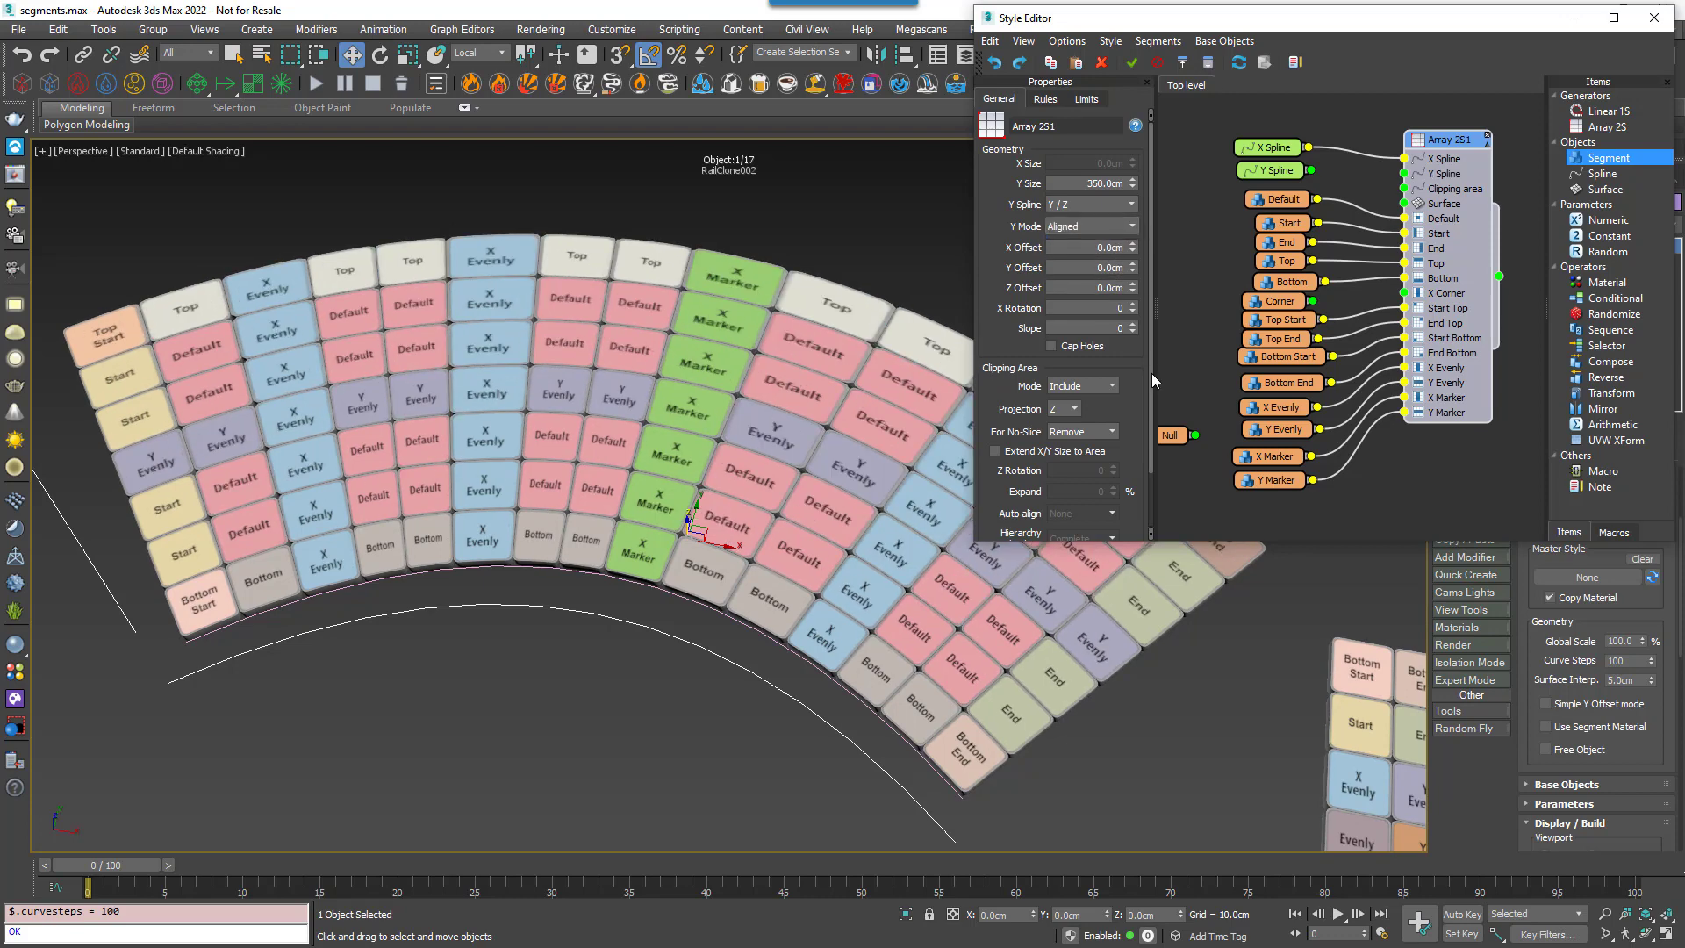
click(1088, 226)
click(1087, 252)
click(1087, 227)
click(1087, 240)
Draw a rectangle spline over the upper middle part of the curved array and raise it slightly above the segments.
scroll(508, 647, down, 4)
middle_drag(508, 647, 529, 689)
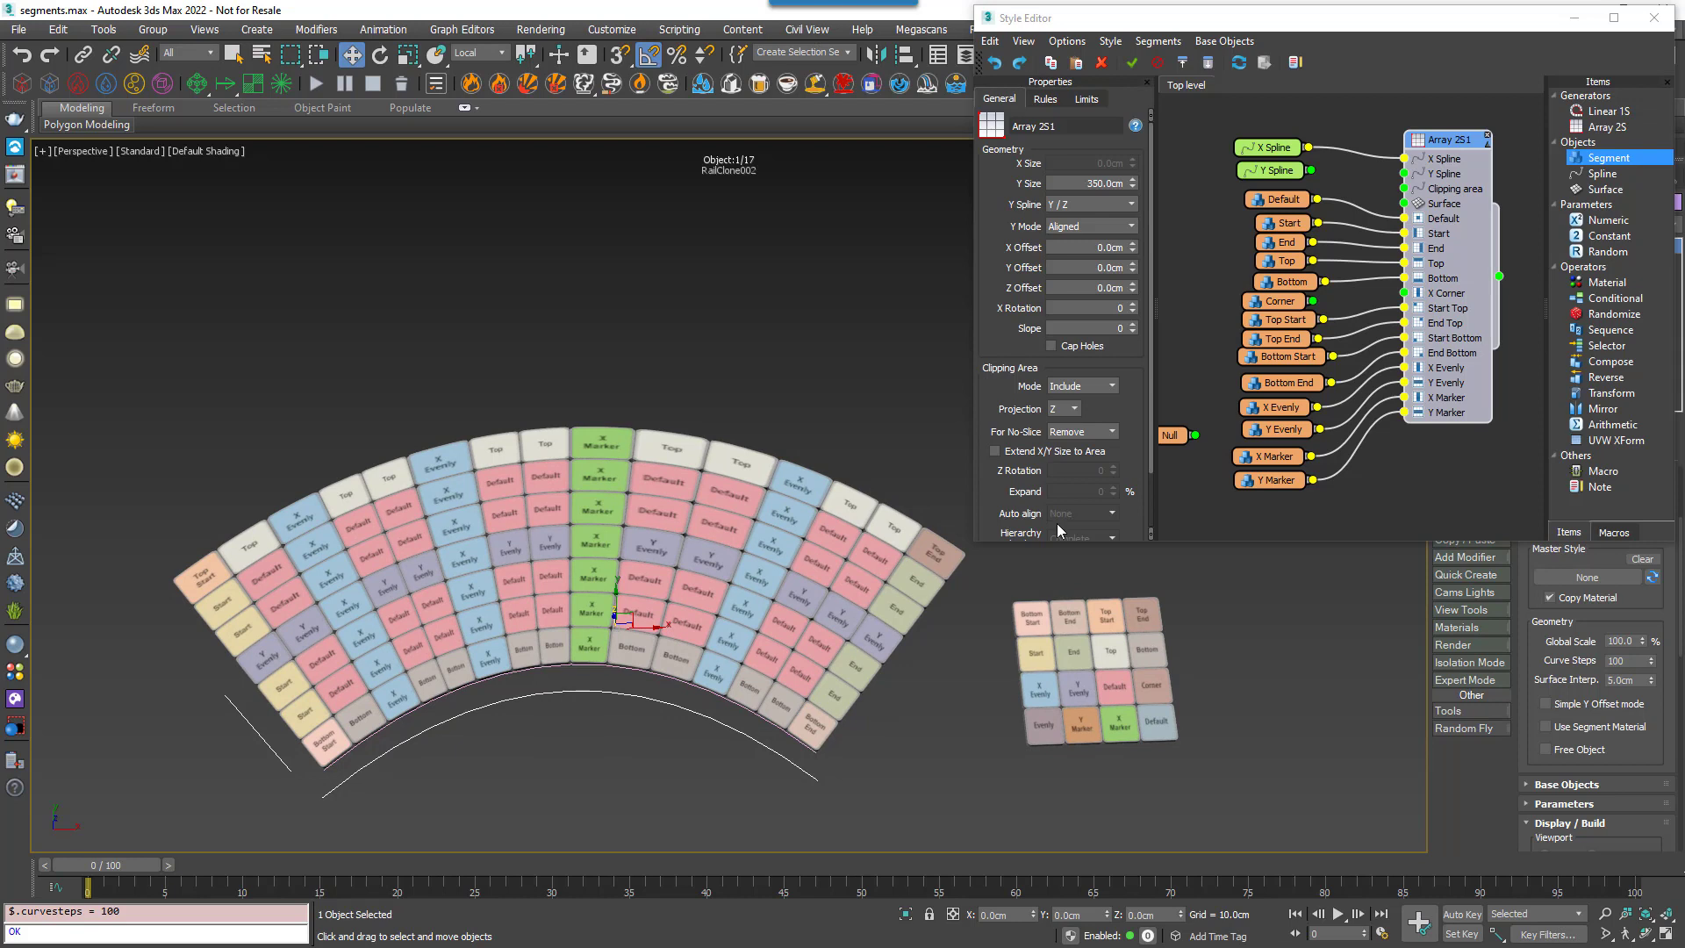
scroll(1152, 353, down, 2)
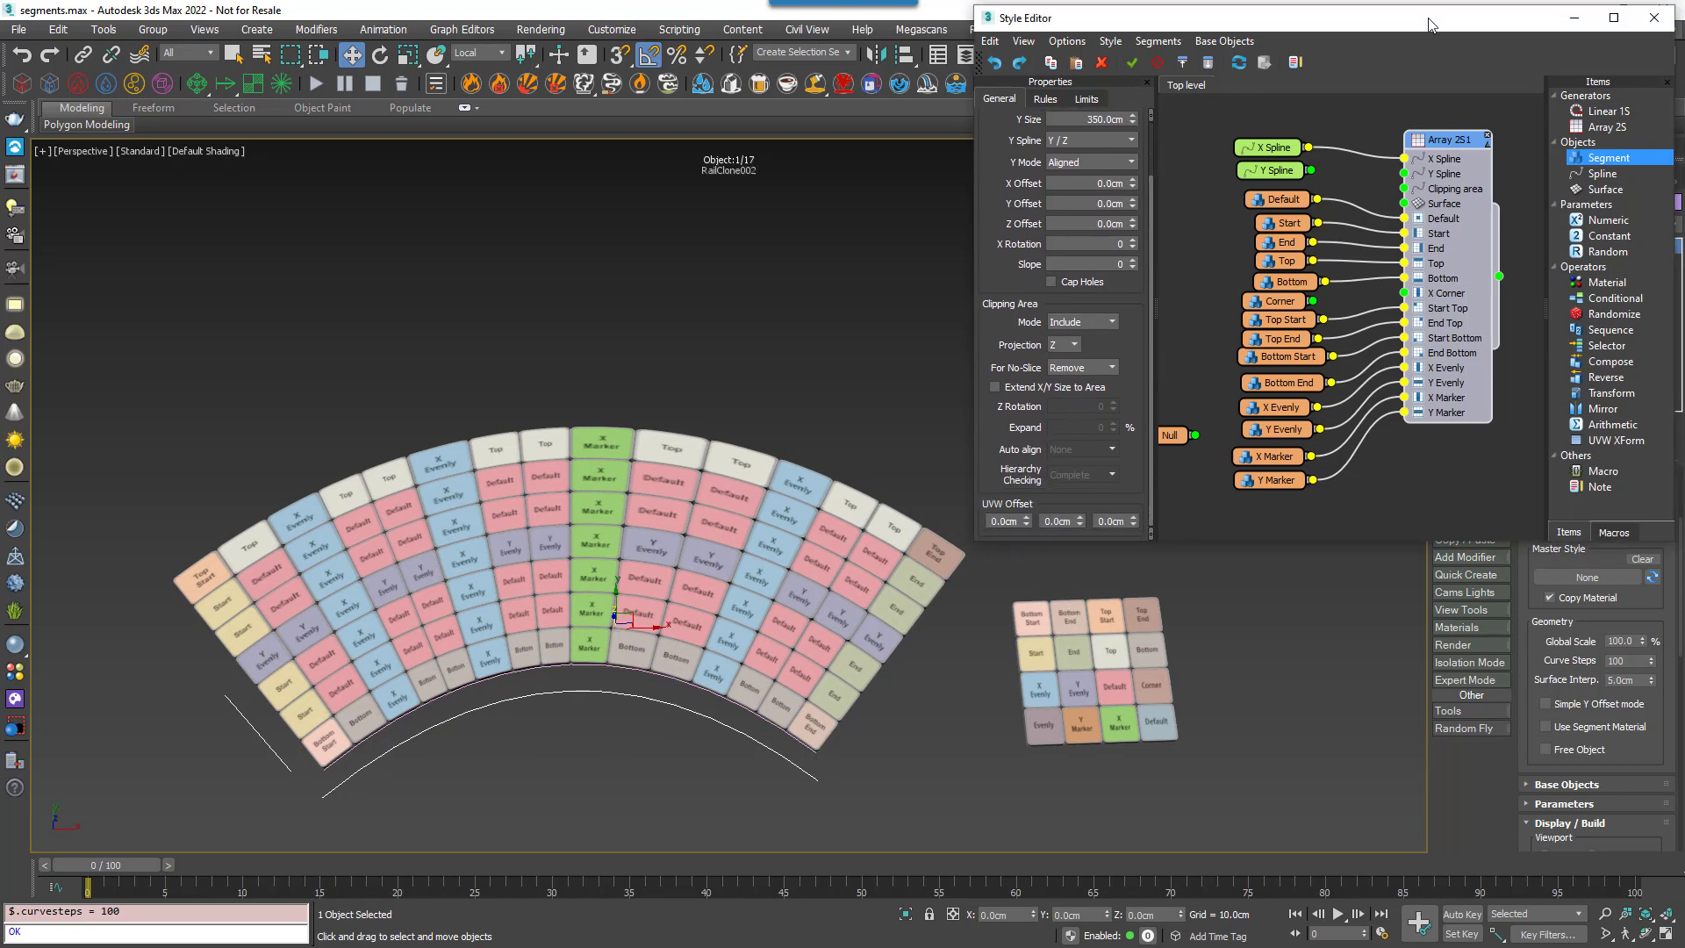
drag(1431, 24, 1184, 29)
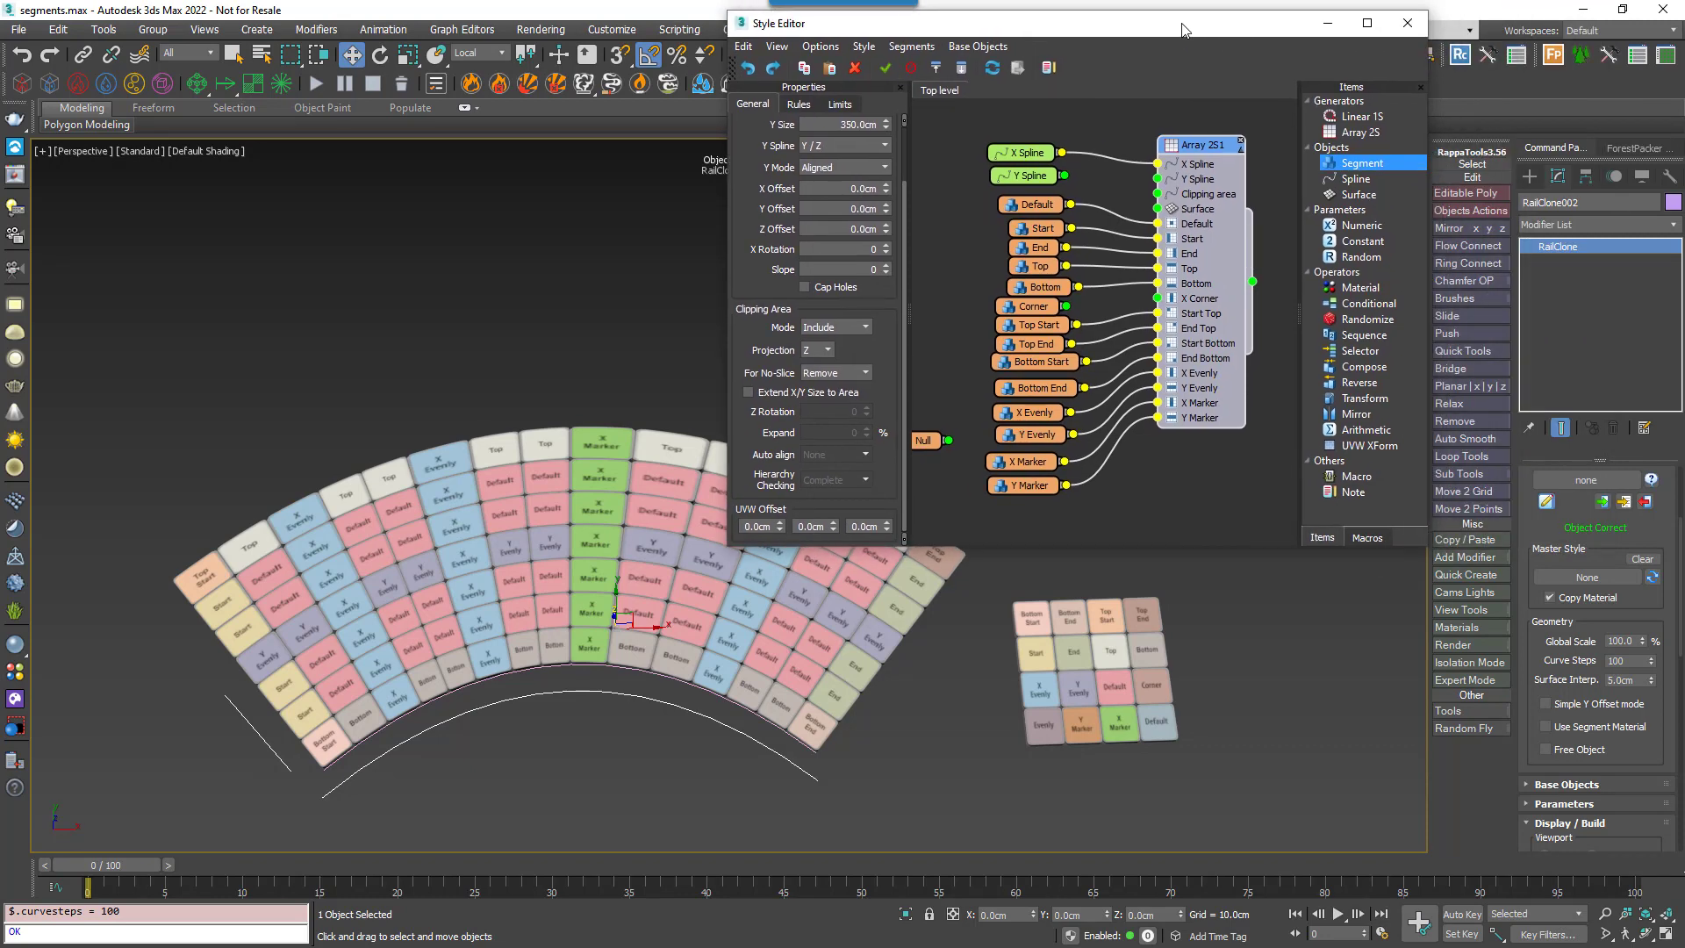
click(1530, 177)
click(1552, 203)
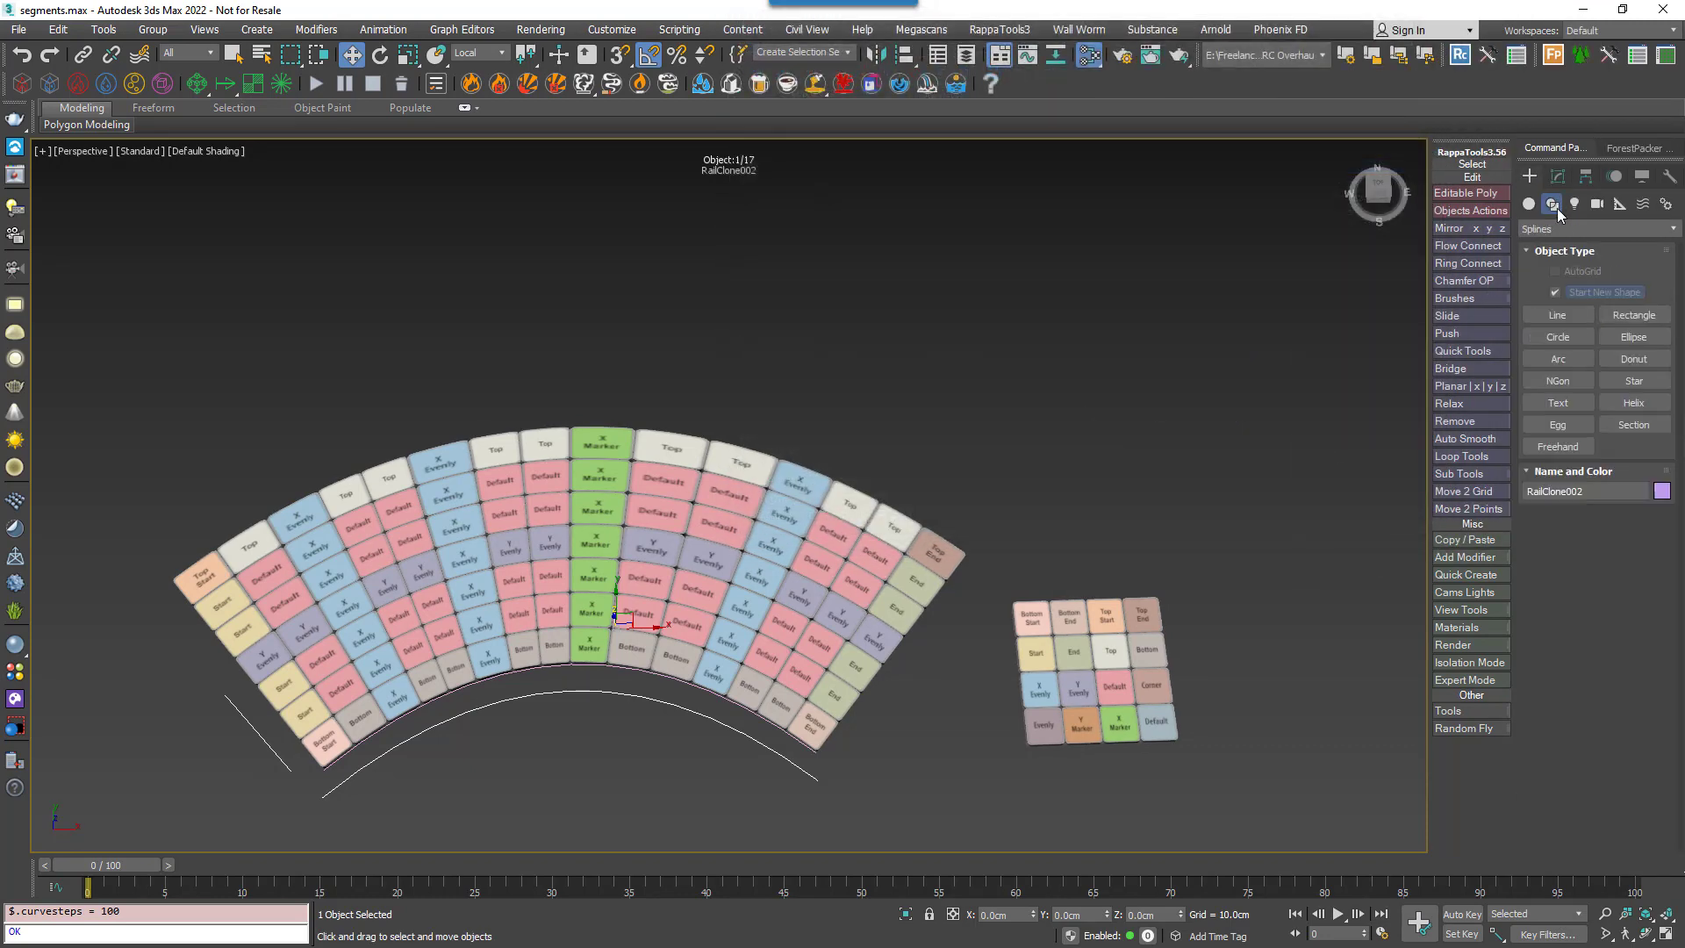
click(1615, 314)
mouse_move(403, 387)
mouse_down()
mouse_move(693, 562)
mouse_move(707, 596)
mouse_up()
key(w)
alt+middle_drag(645, 579, 556, 466)
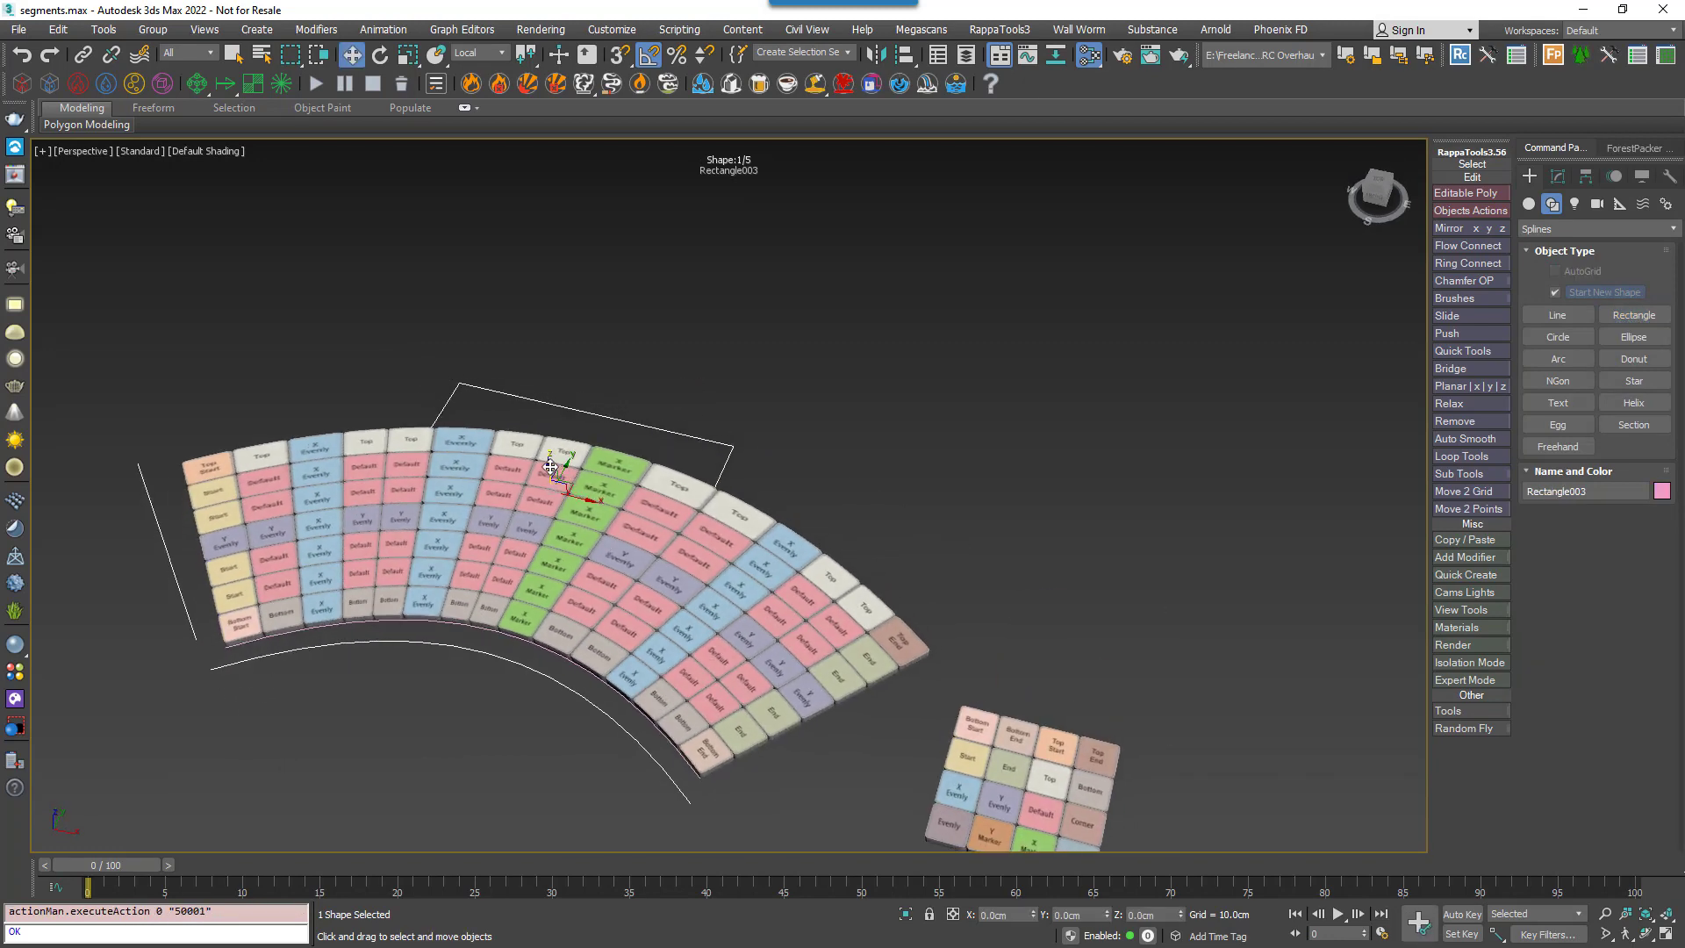
drag(548, 454, 537, 427)
alt+middle_drag(537, 426, 731, 582)
Add a spline node to the RailClone style, assign the new rectangle to it and wire it to the generator's Clipping area input.
click(732, 583)
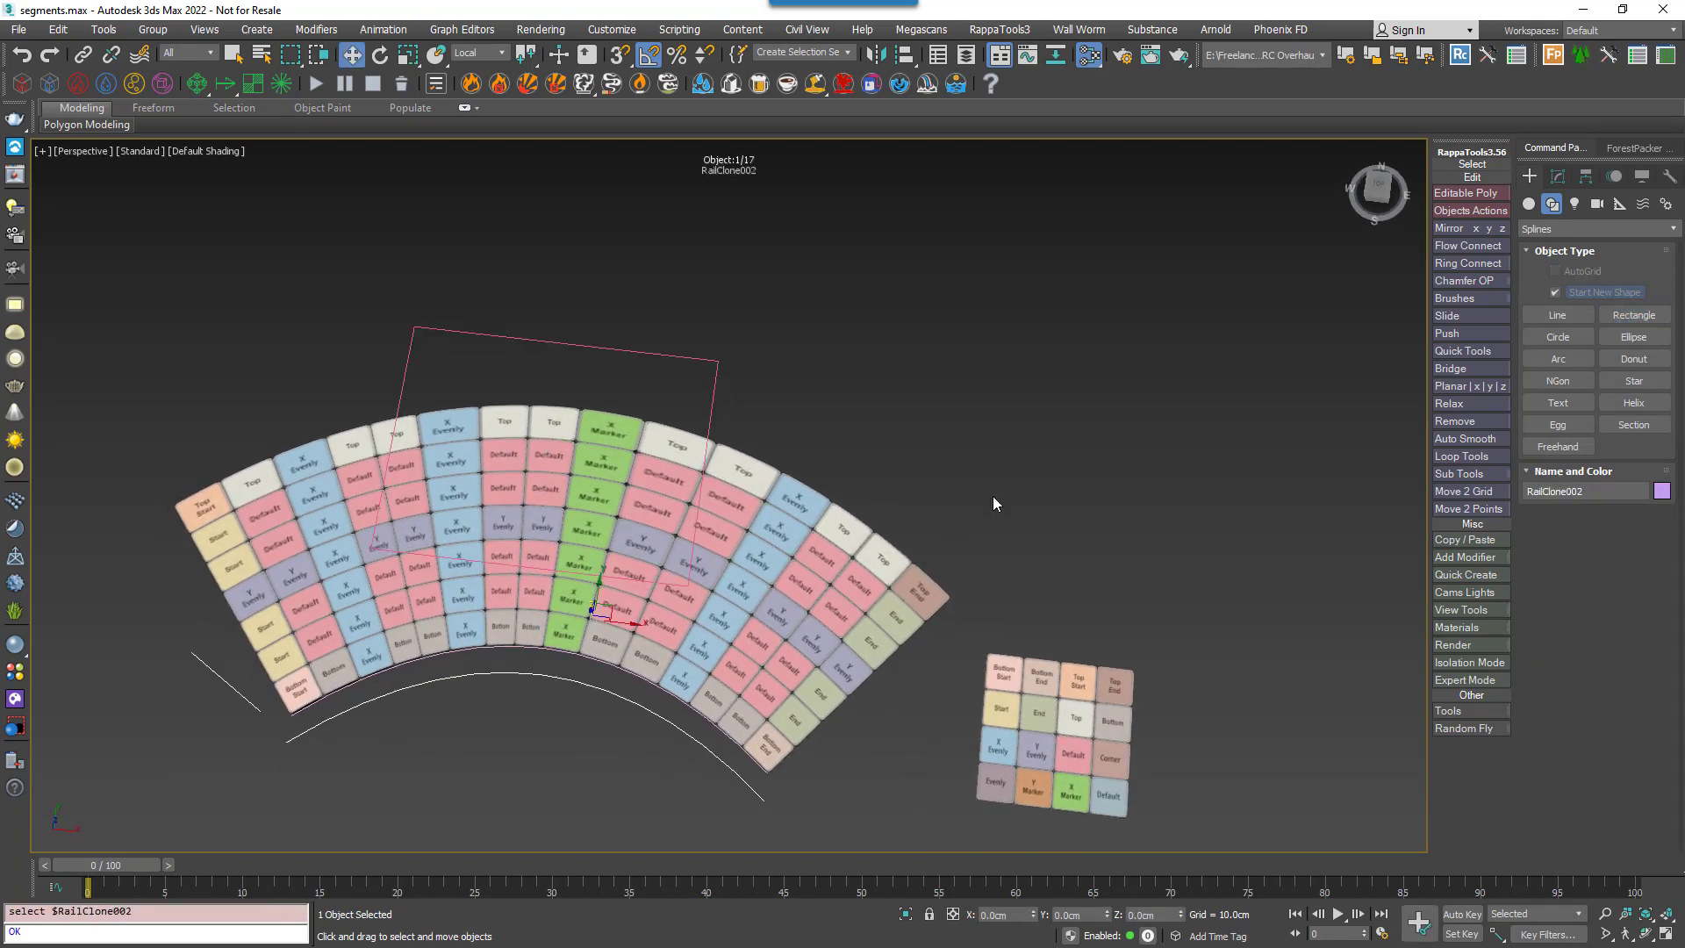
click(1558, 177)
double_click(1558, 245)
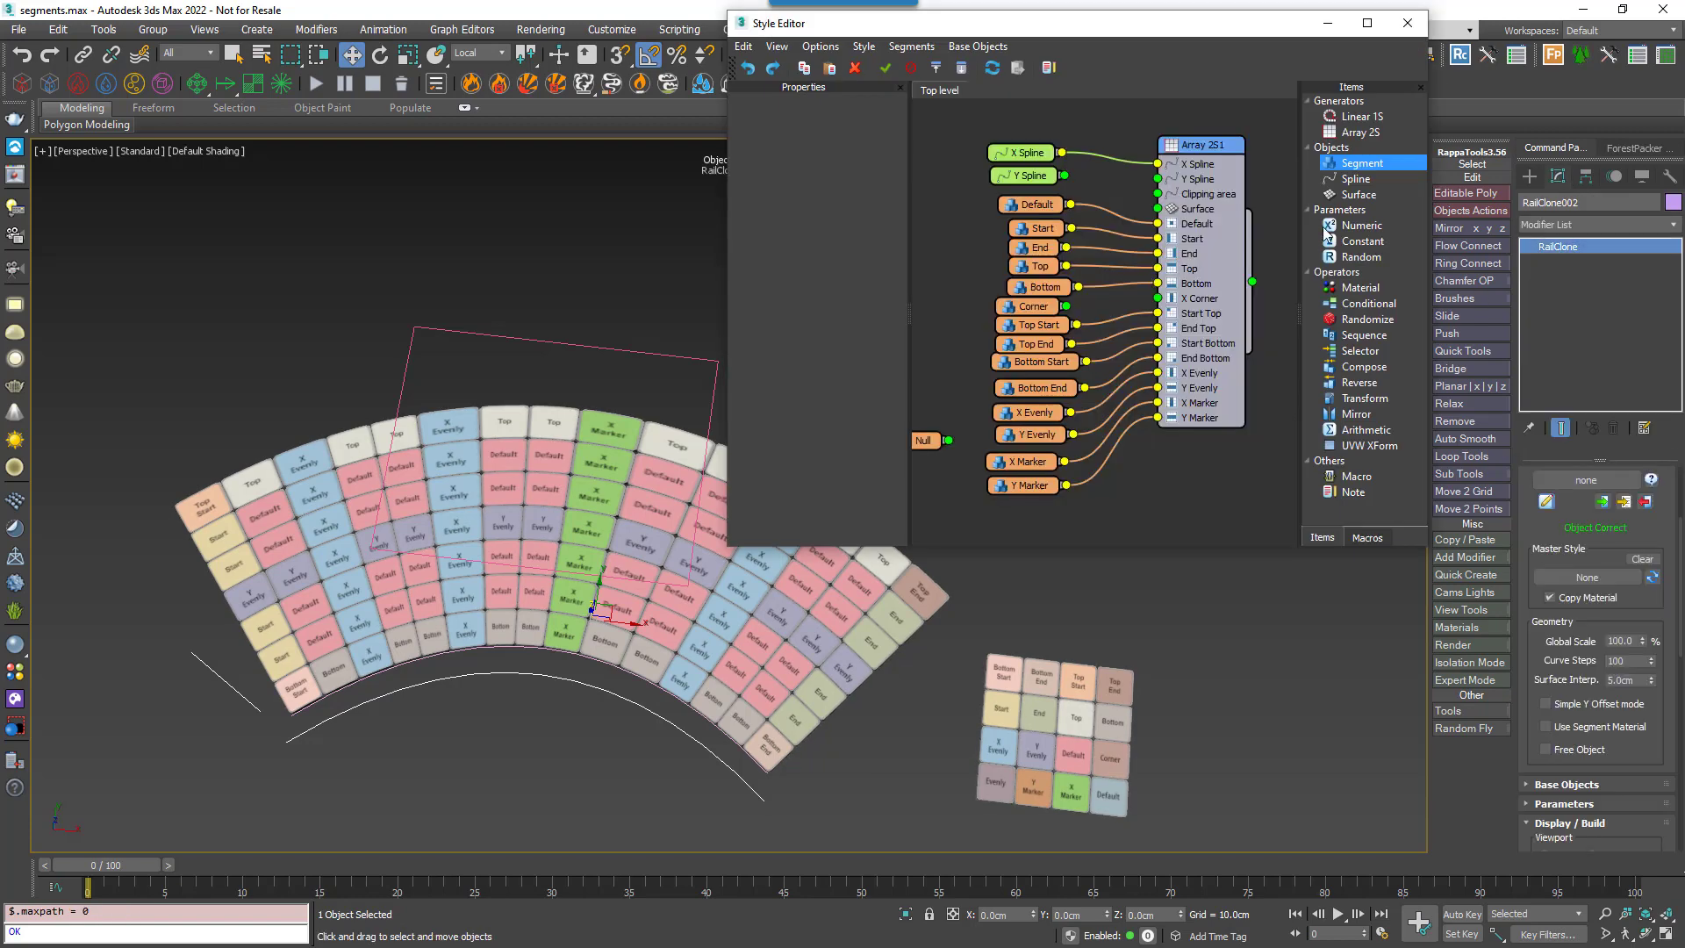
drag(1356, 182, 1041, 127)
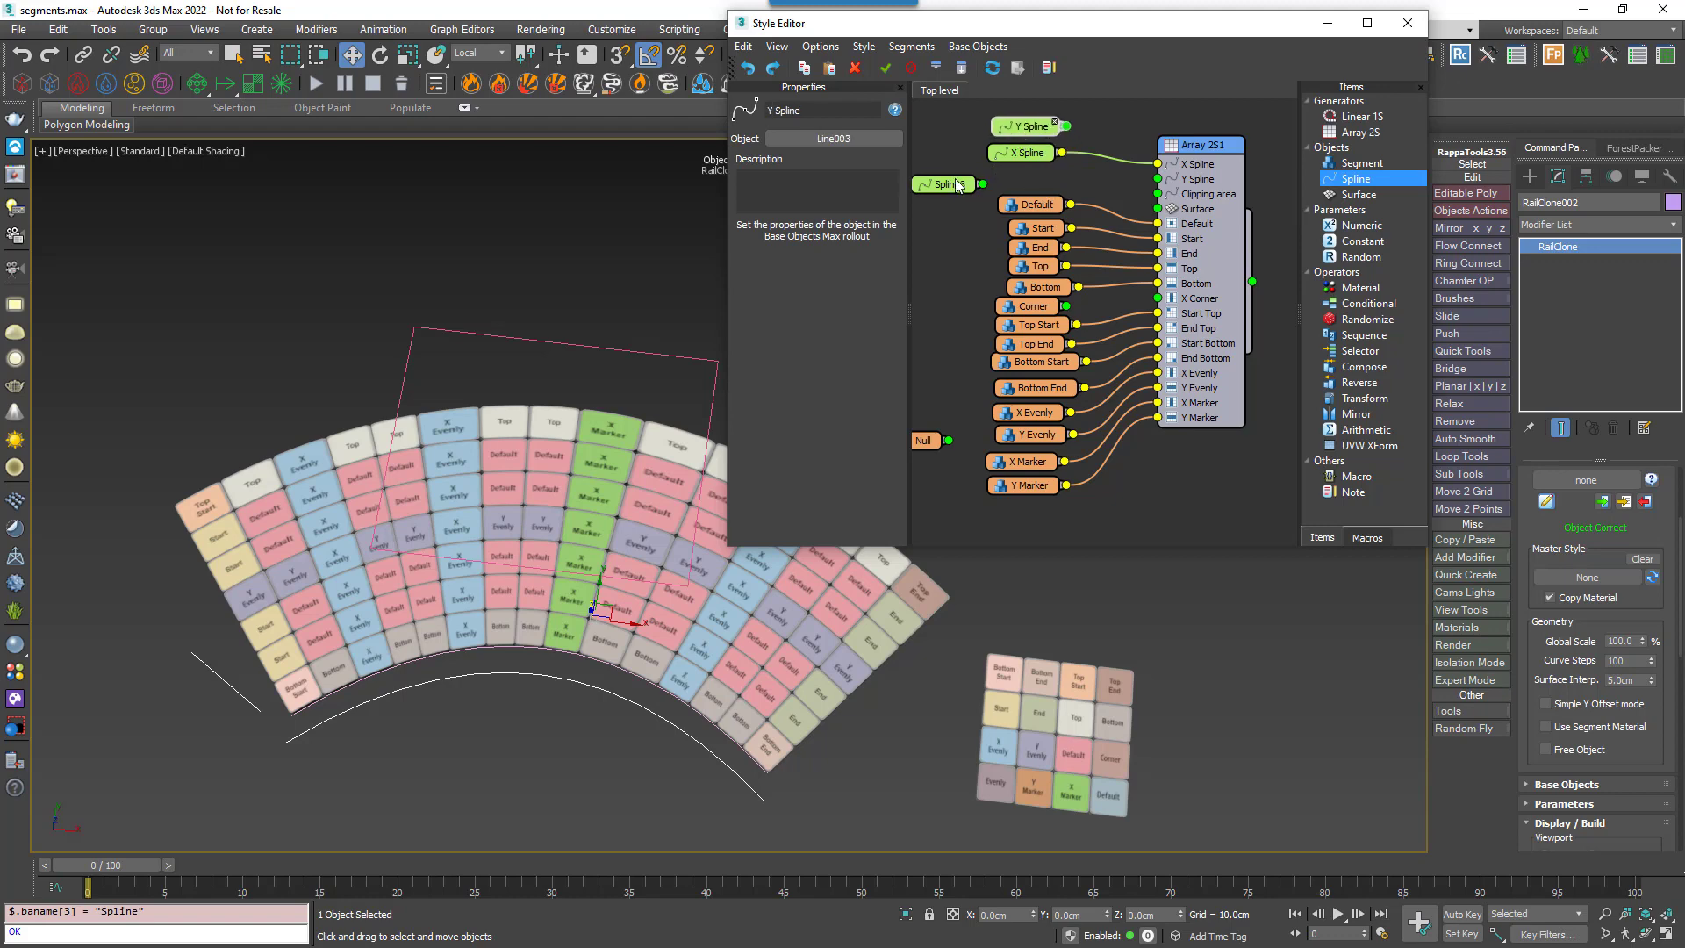
drag(972, 183, 1036, 182)
click(833, 139)
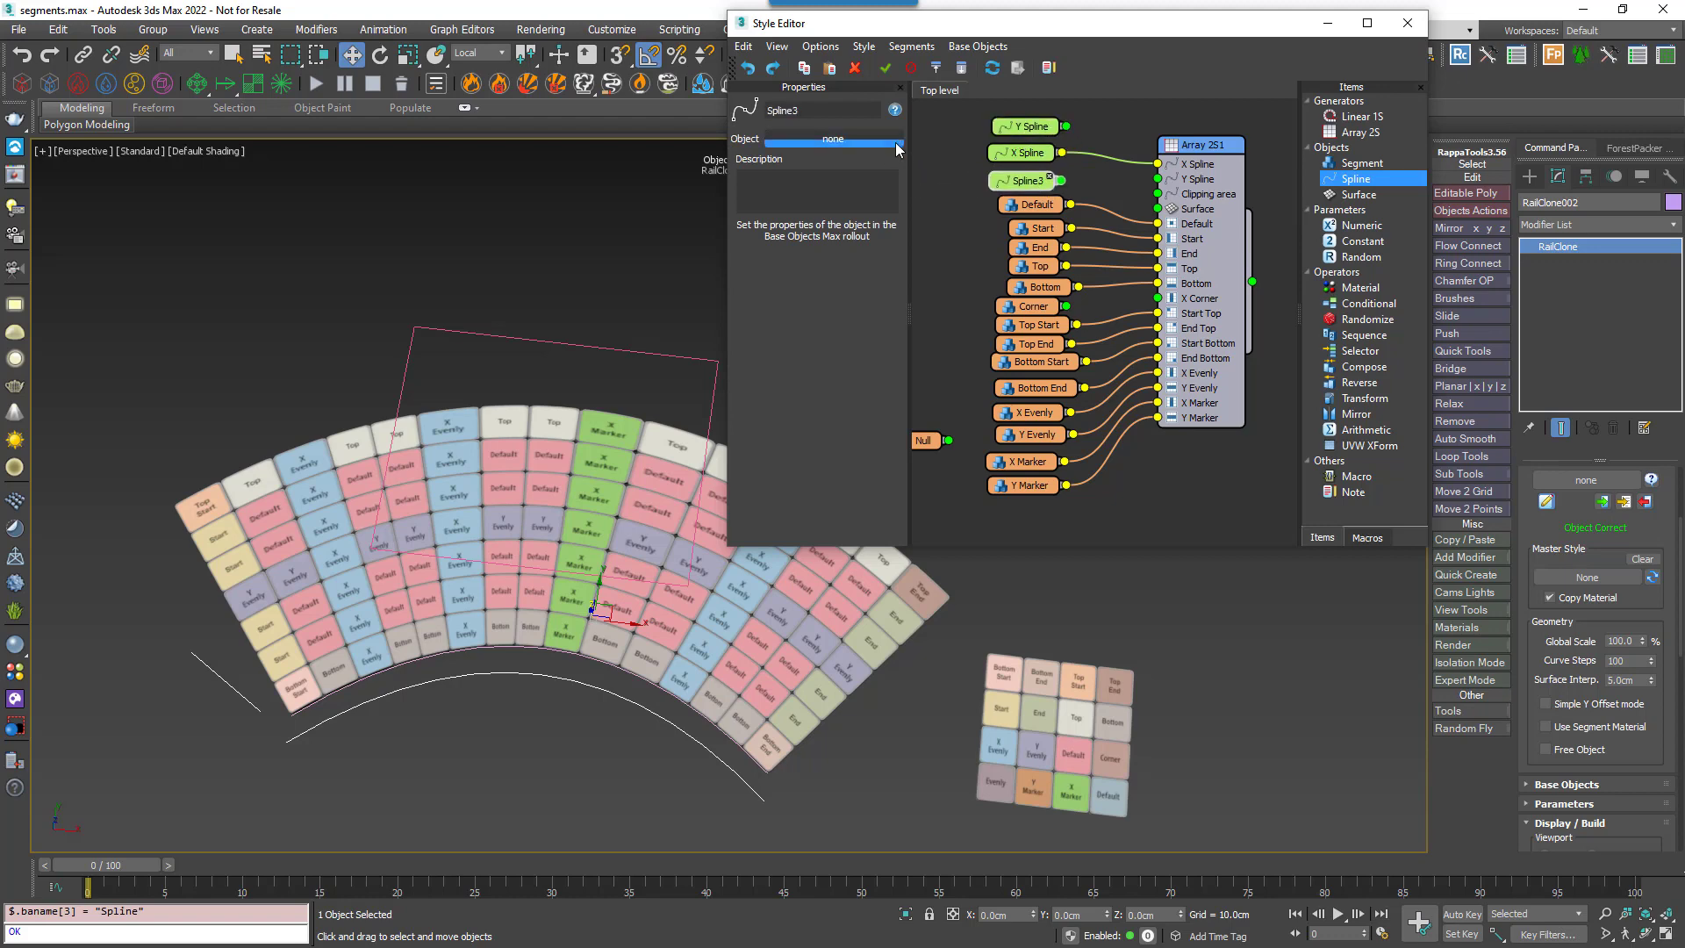
click(528, 339)
drag(1061, 181, 1163, 197)
alt+middle_drag(556, 551, 415, 491)
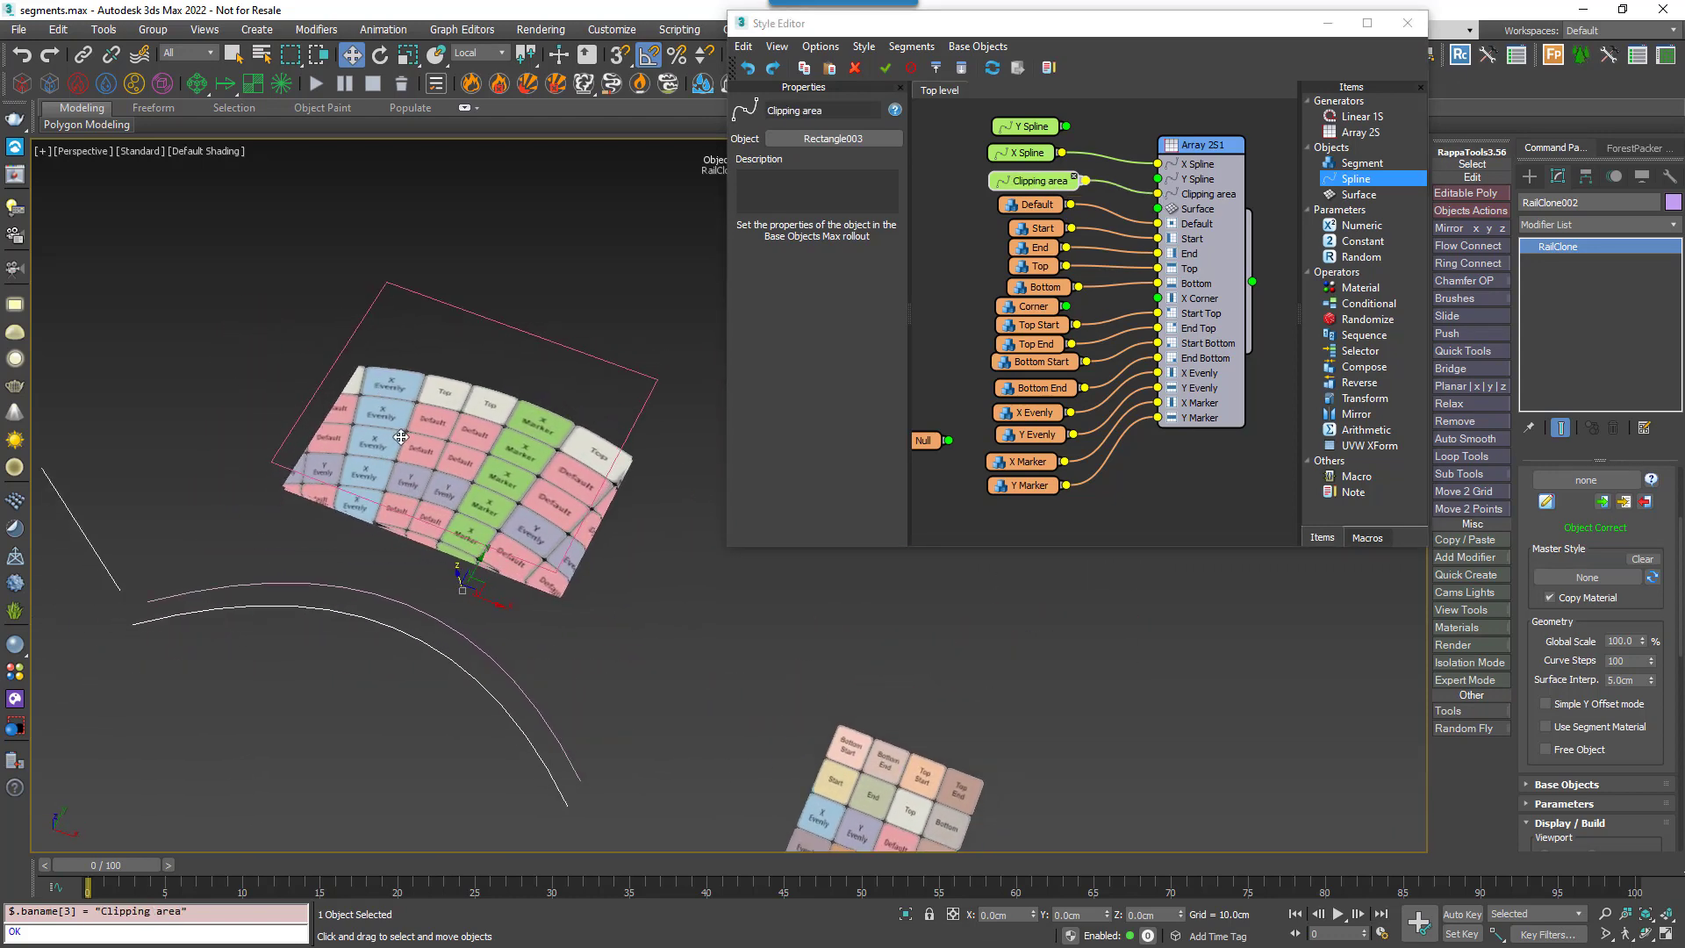
Set the generator's Clipping Area Mode to Exclude and look through the Projection and For No-Slice options.
click(1201, 157)
drag(902, 277, 902, 422)
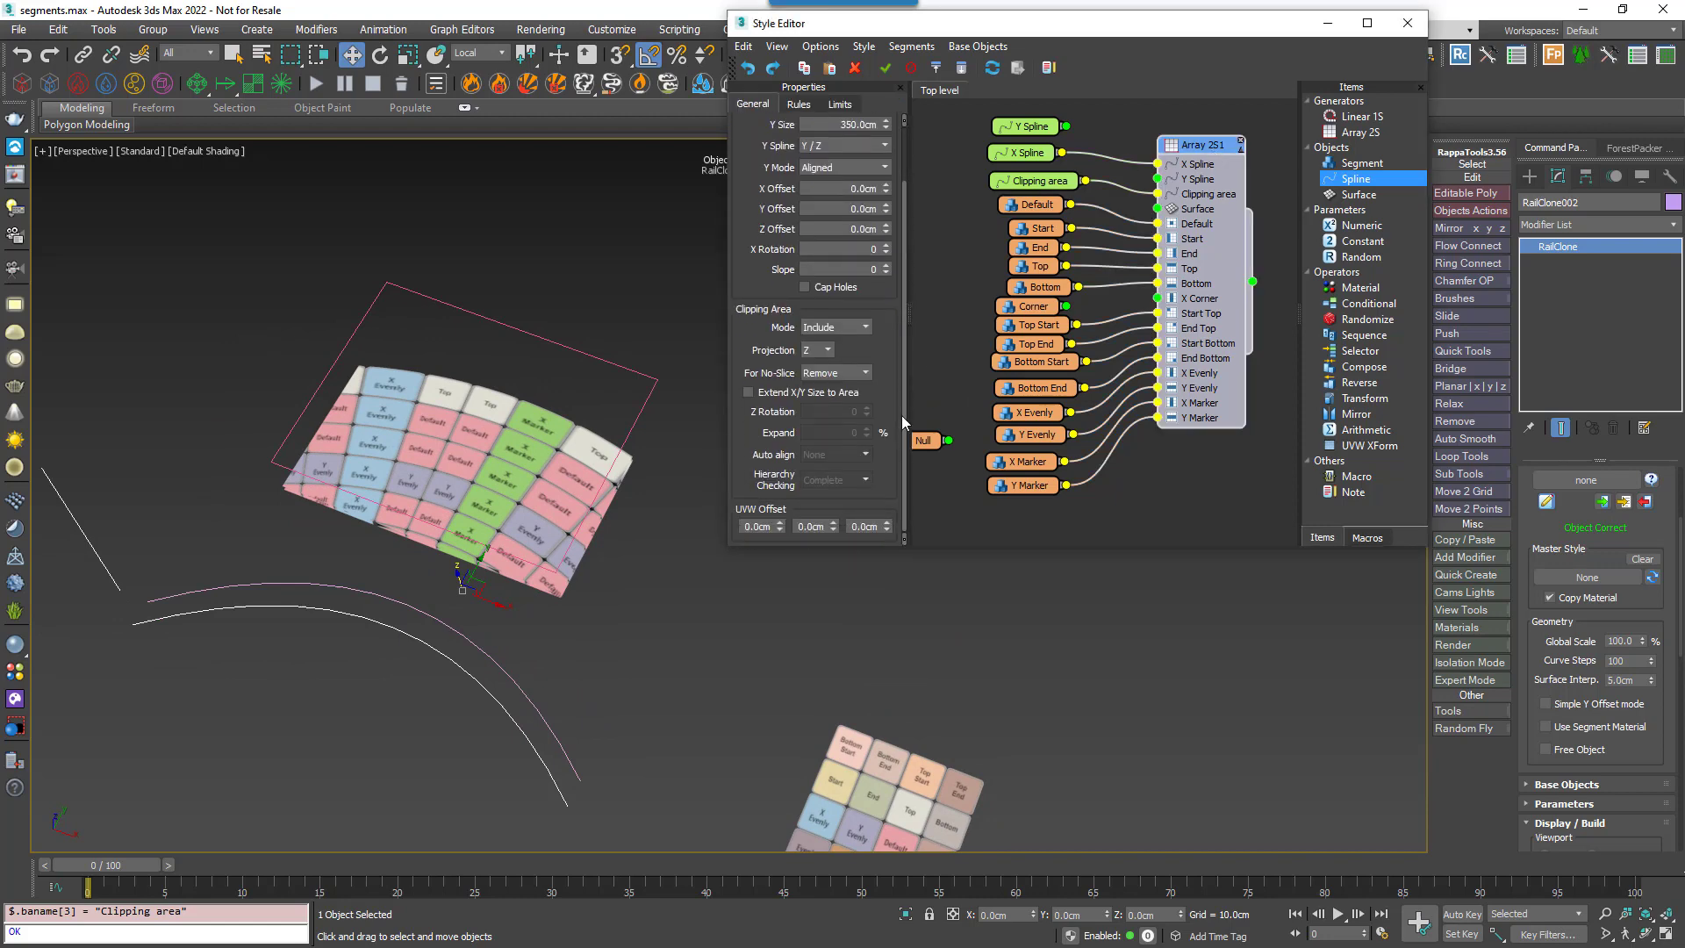
click(837, 329)
click(839, 351)
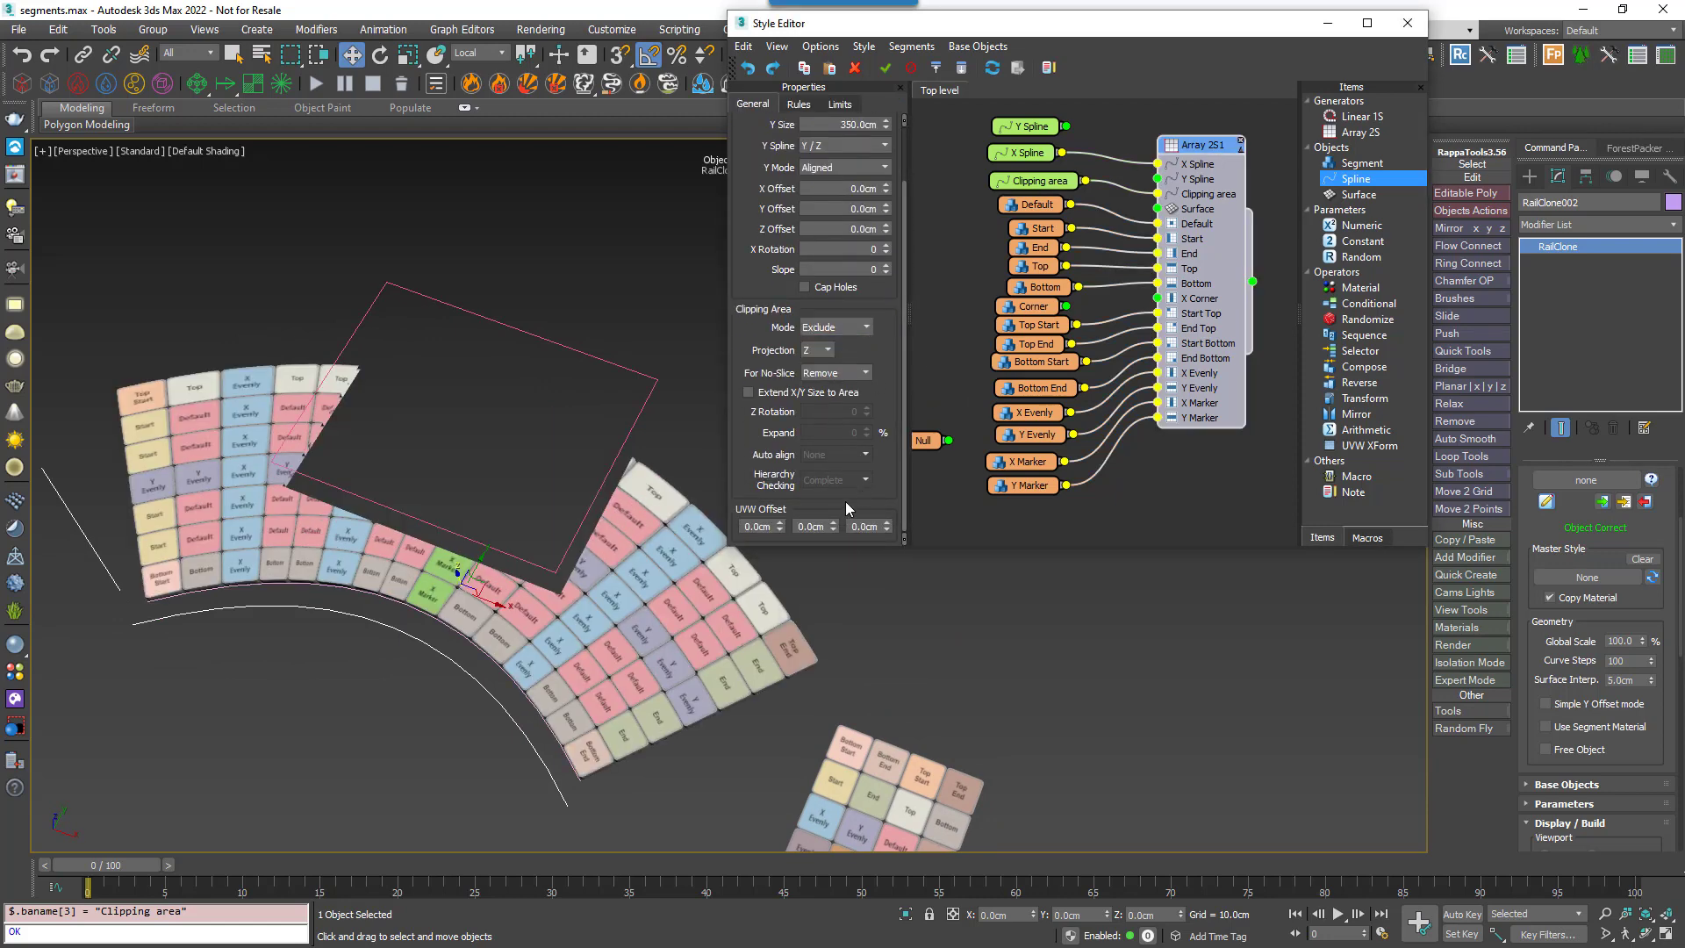
mouse_move(509, 649)
alt+middle_down()
mouse_move(453, 643)
mouse_move(513, 625)
alt+middle_up()
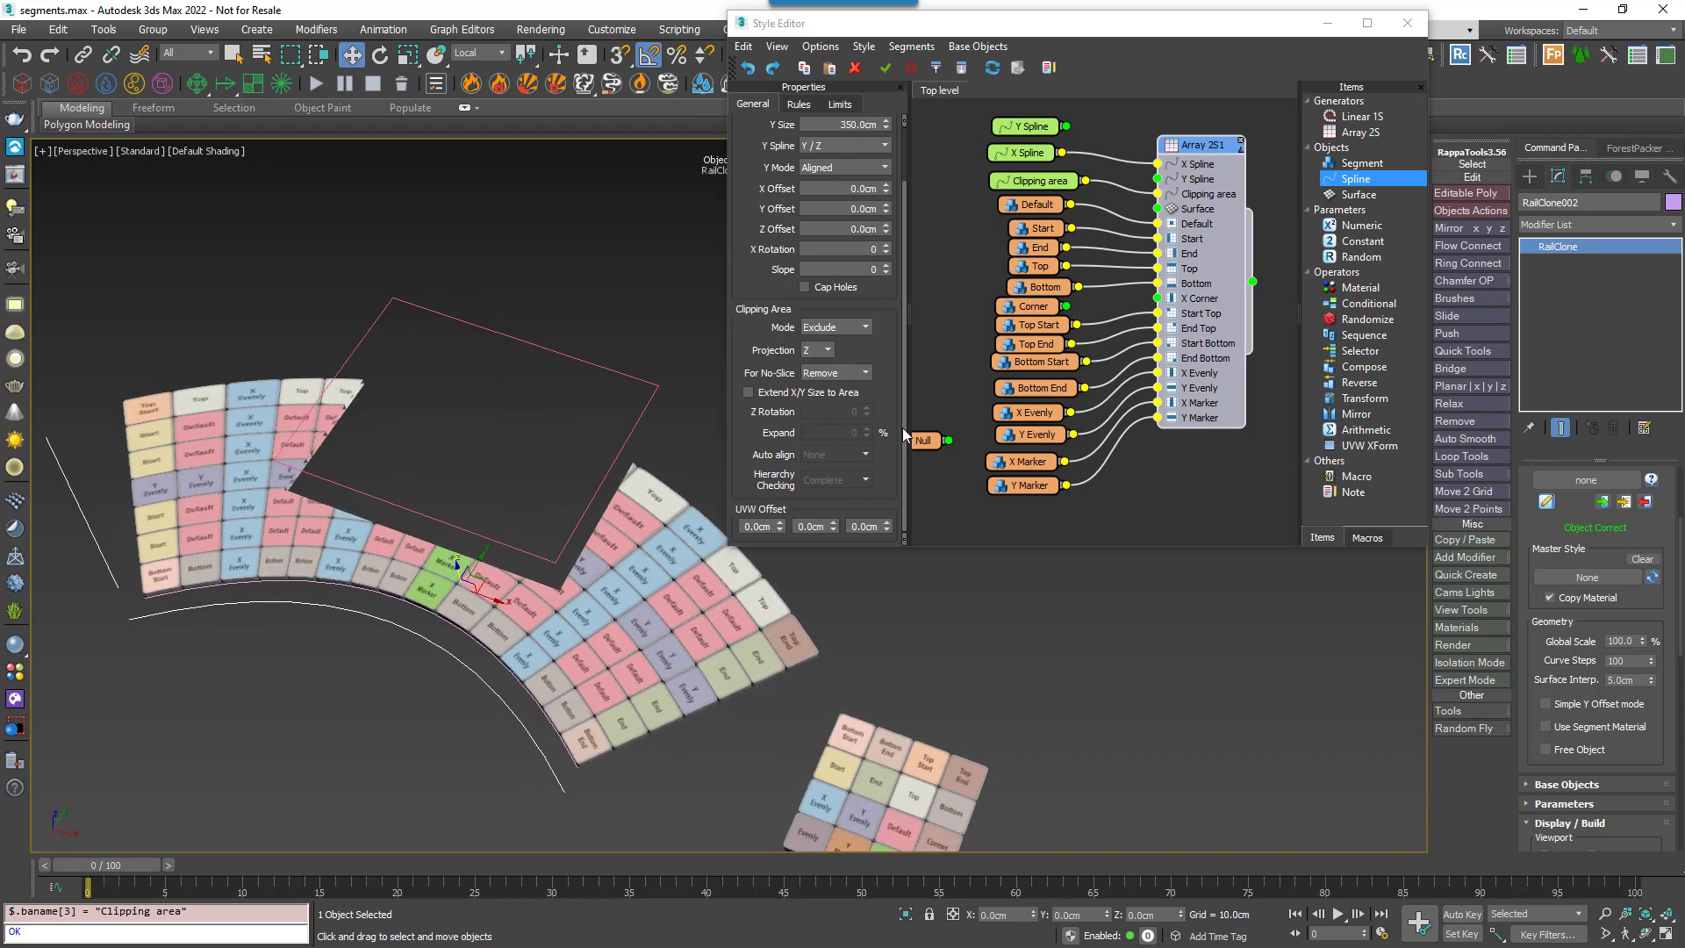
click(824, 352)
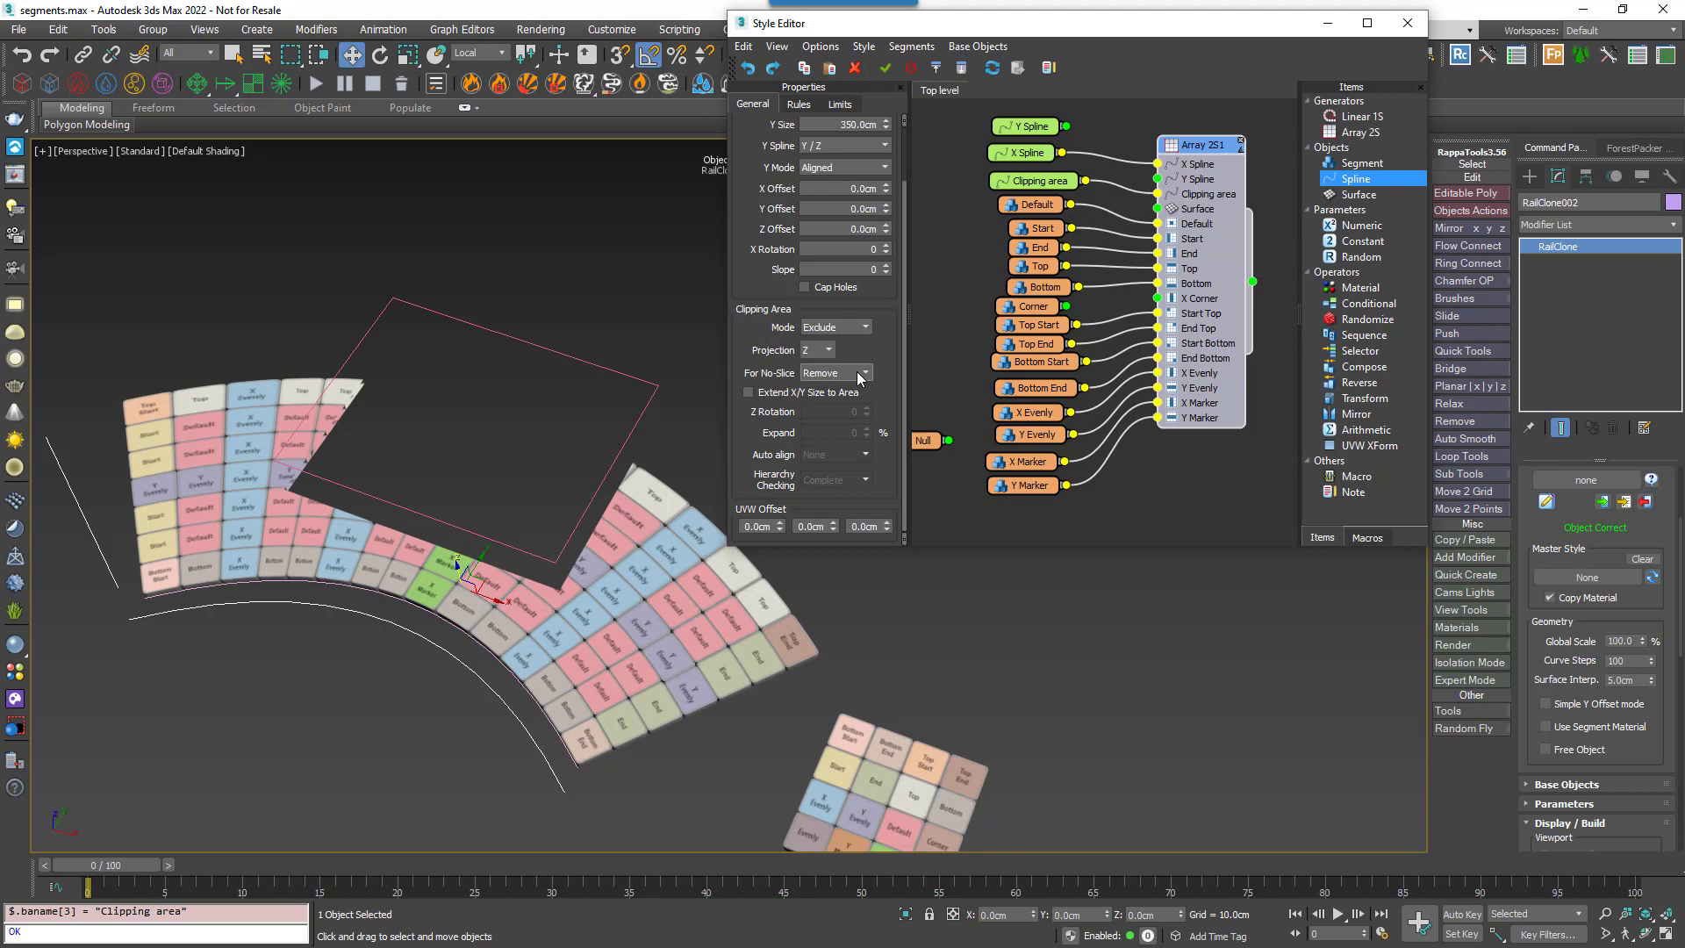
click(827, 374)
click(850, 349)
Turn off Slice in the Default segment's deform settings.
click(1032, 205)
click(802, 105)
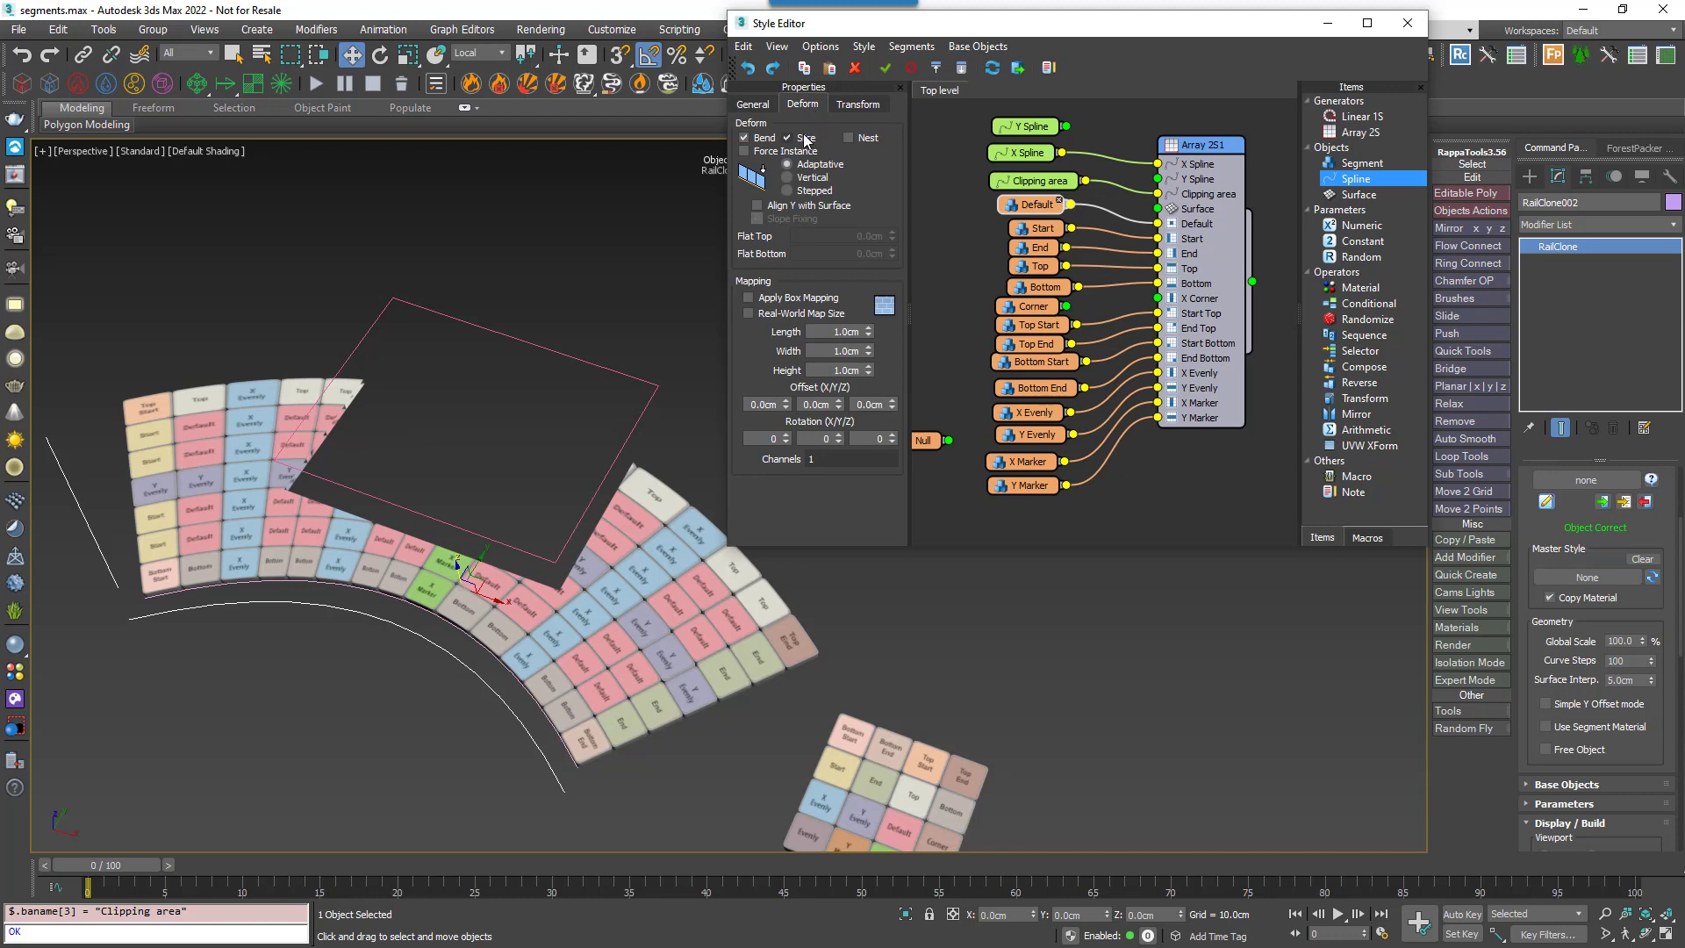
click(788, 138)
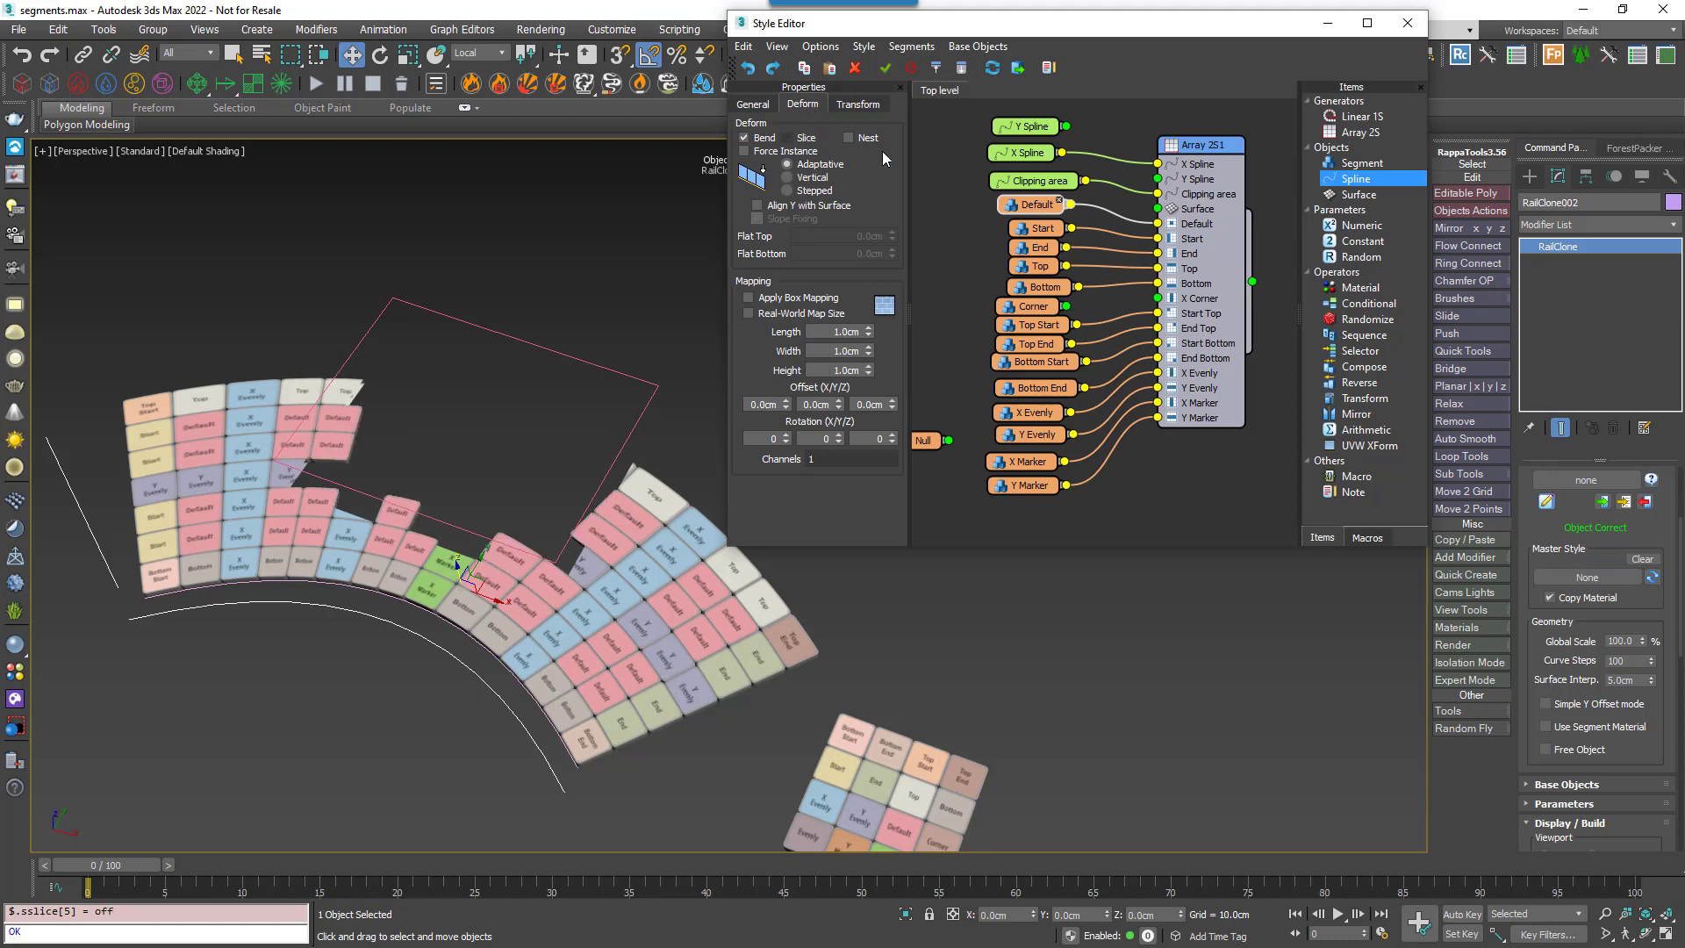
Try the generator's For No-Slice options Preserve, Slice and Free on the clipped array, ending on Preserve.
click(1201, 145)
scroll(263, 413, up, 3)
click(864, 373)
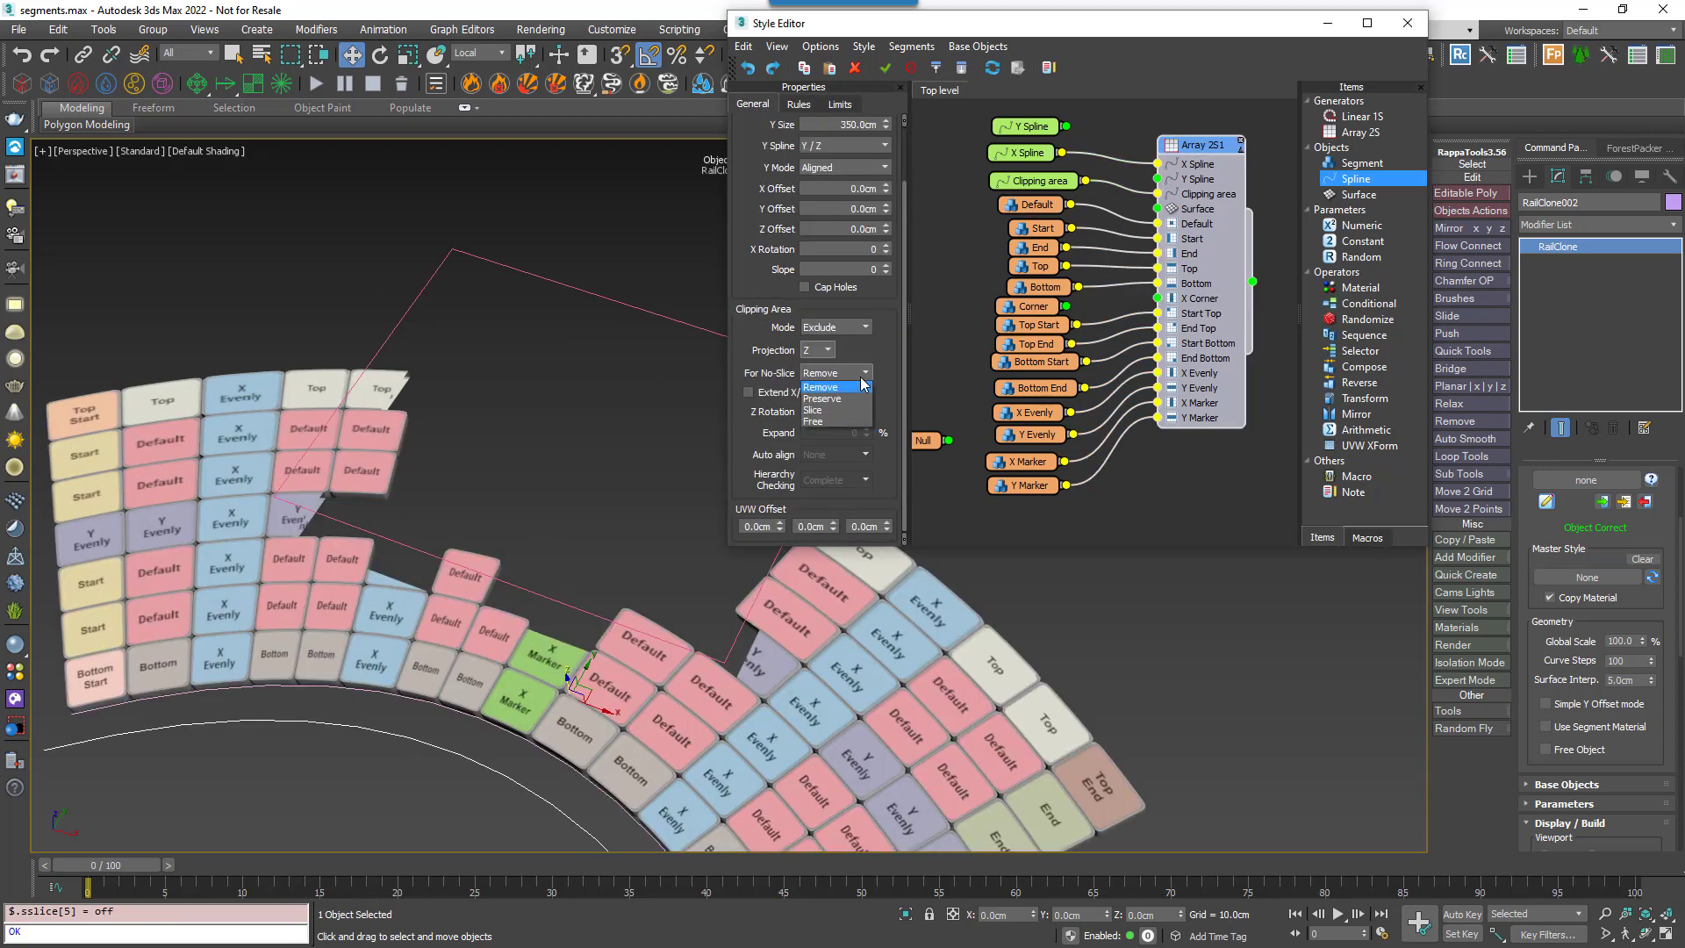
click(836, 399)
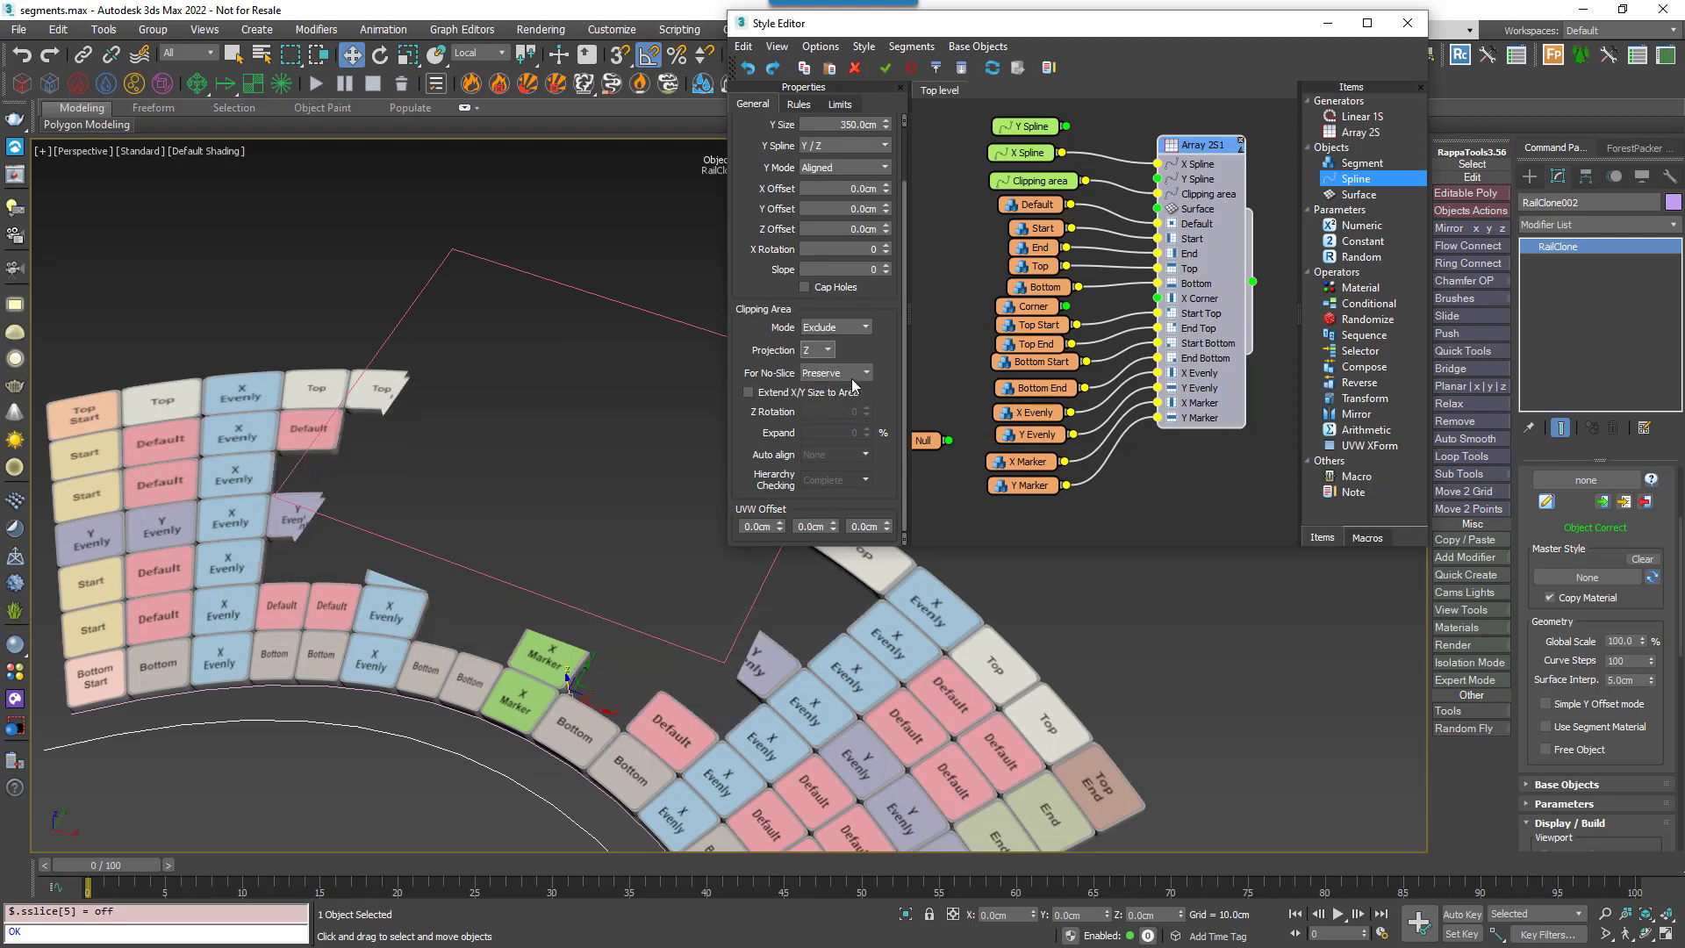
click(860, 376)
click(813, 410)
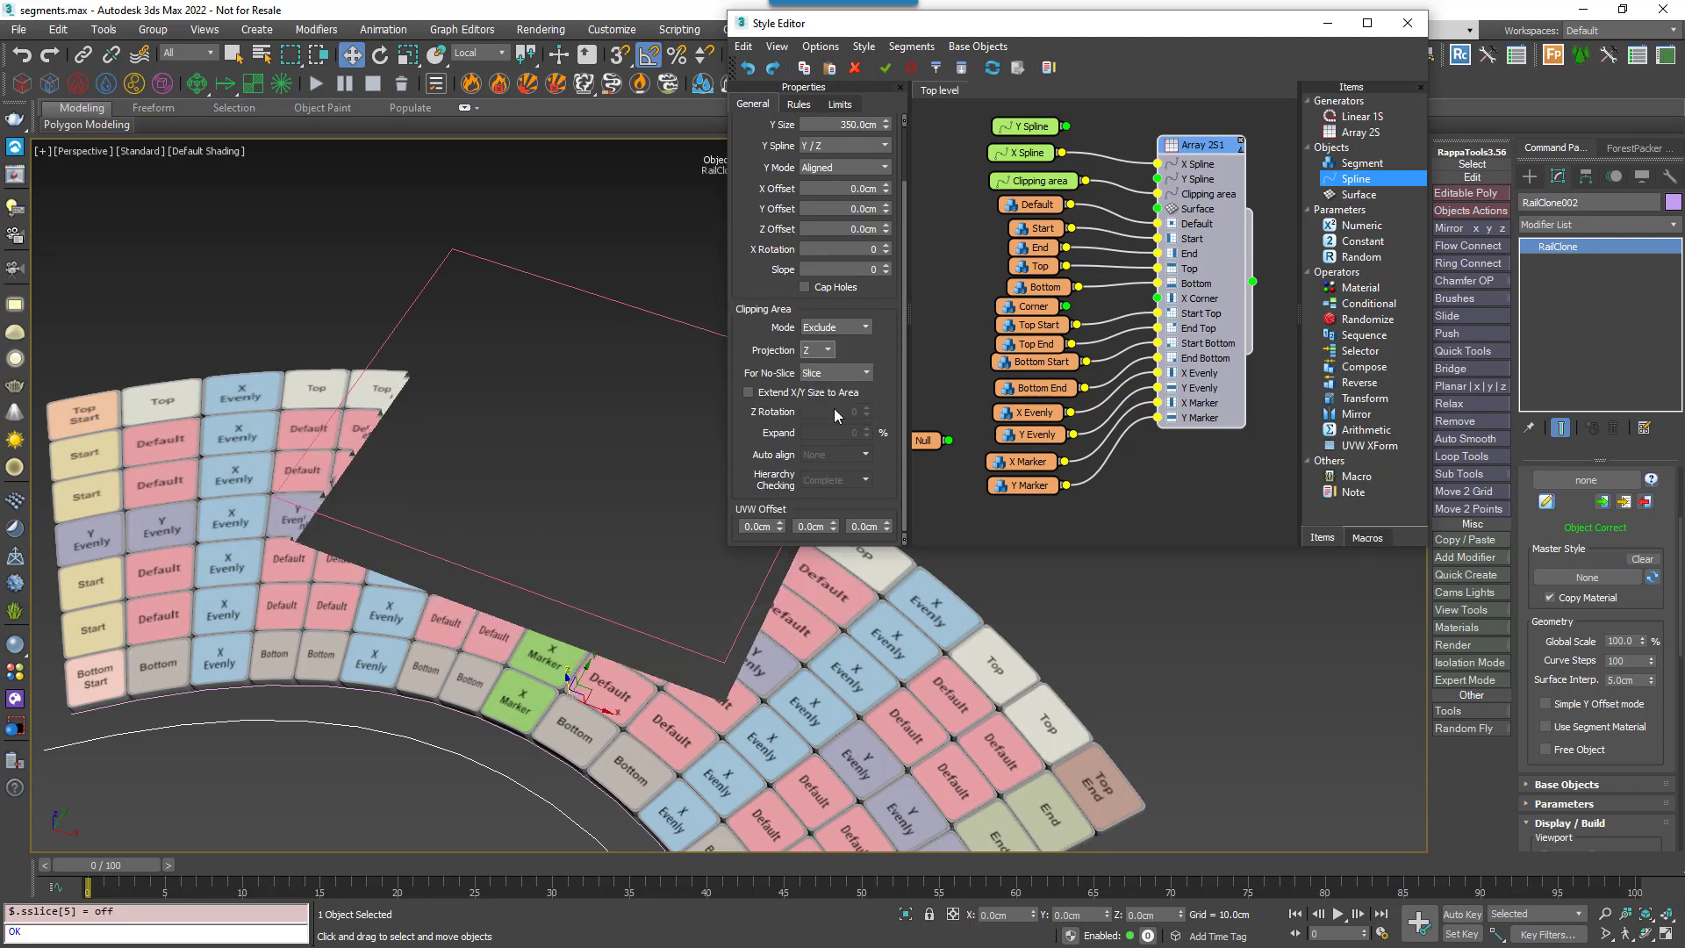
click(841, 374)
click(829, 420)
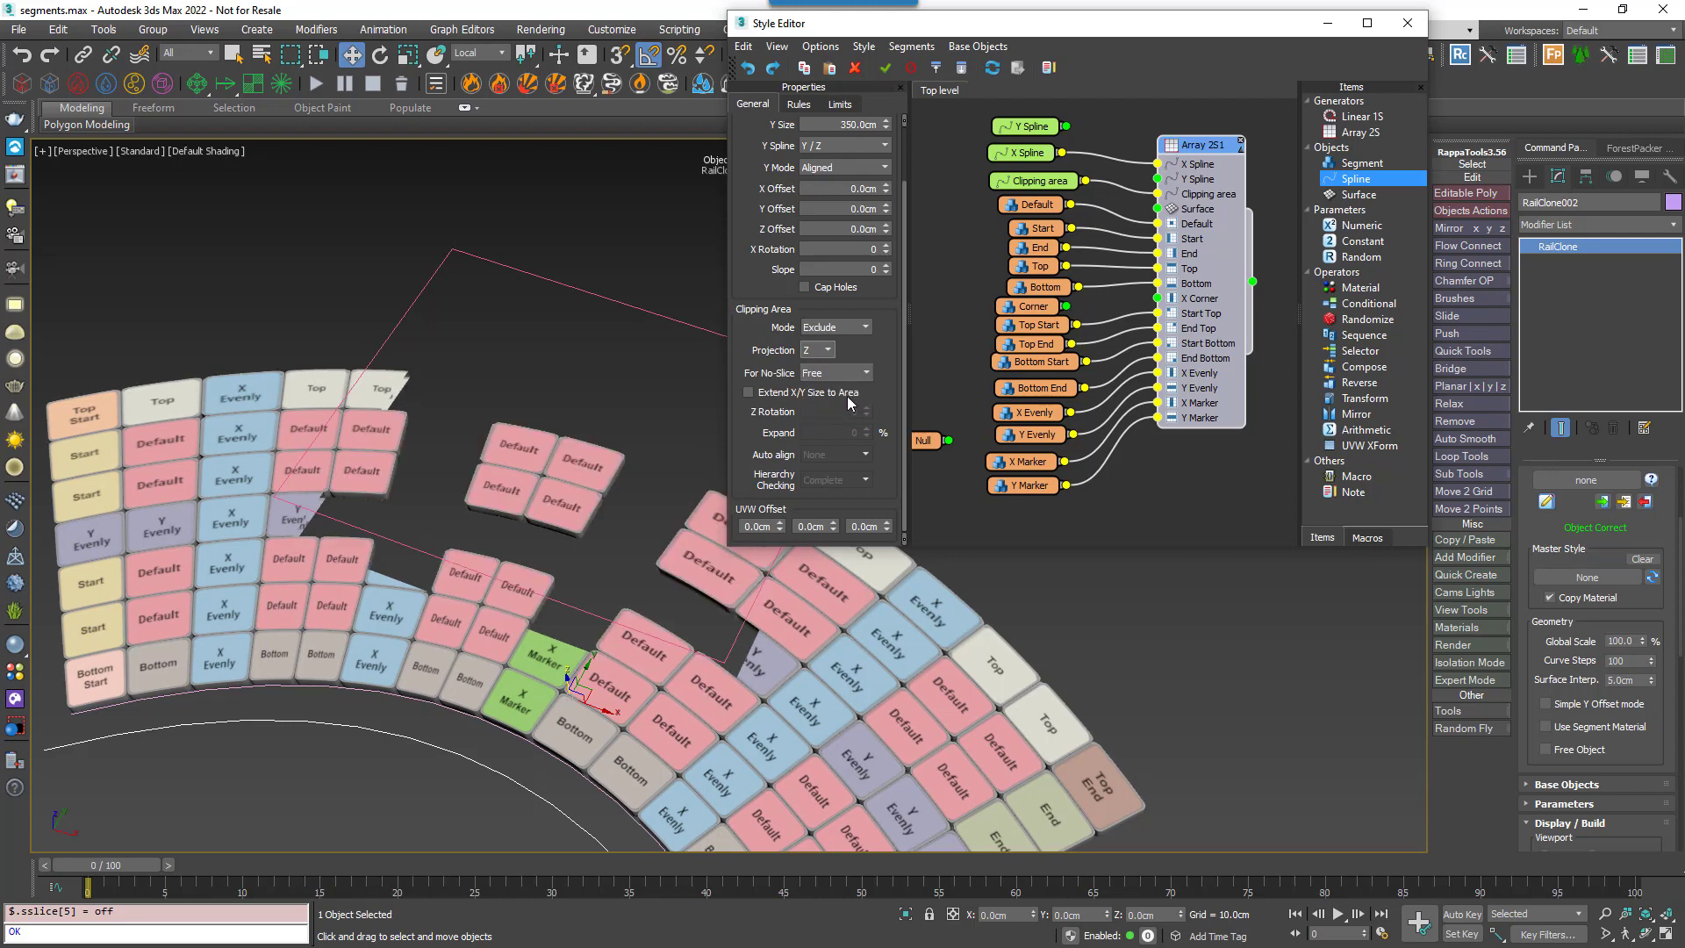
click(841, 375)
click(825, 399)
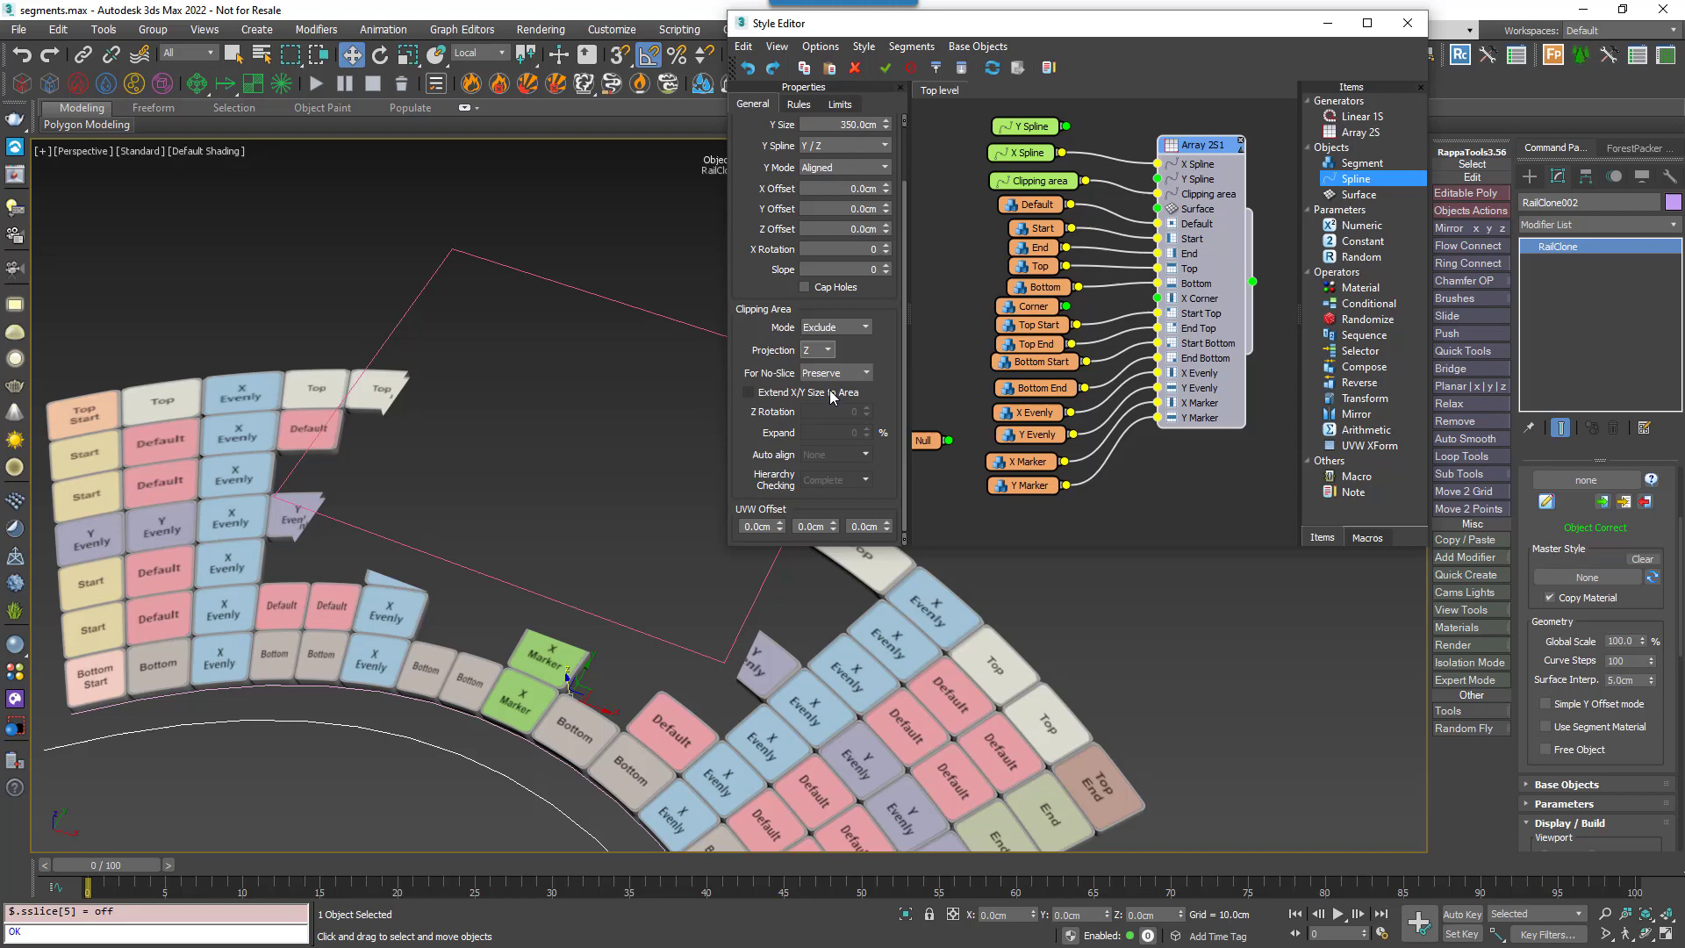
Enable Extend X/Y Size to Area on the generator and enlarge the clipping rectangle to about 587 cm wide.
click(824, 393)
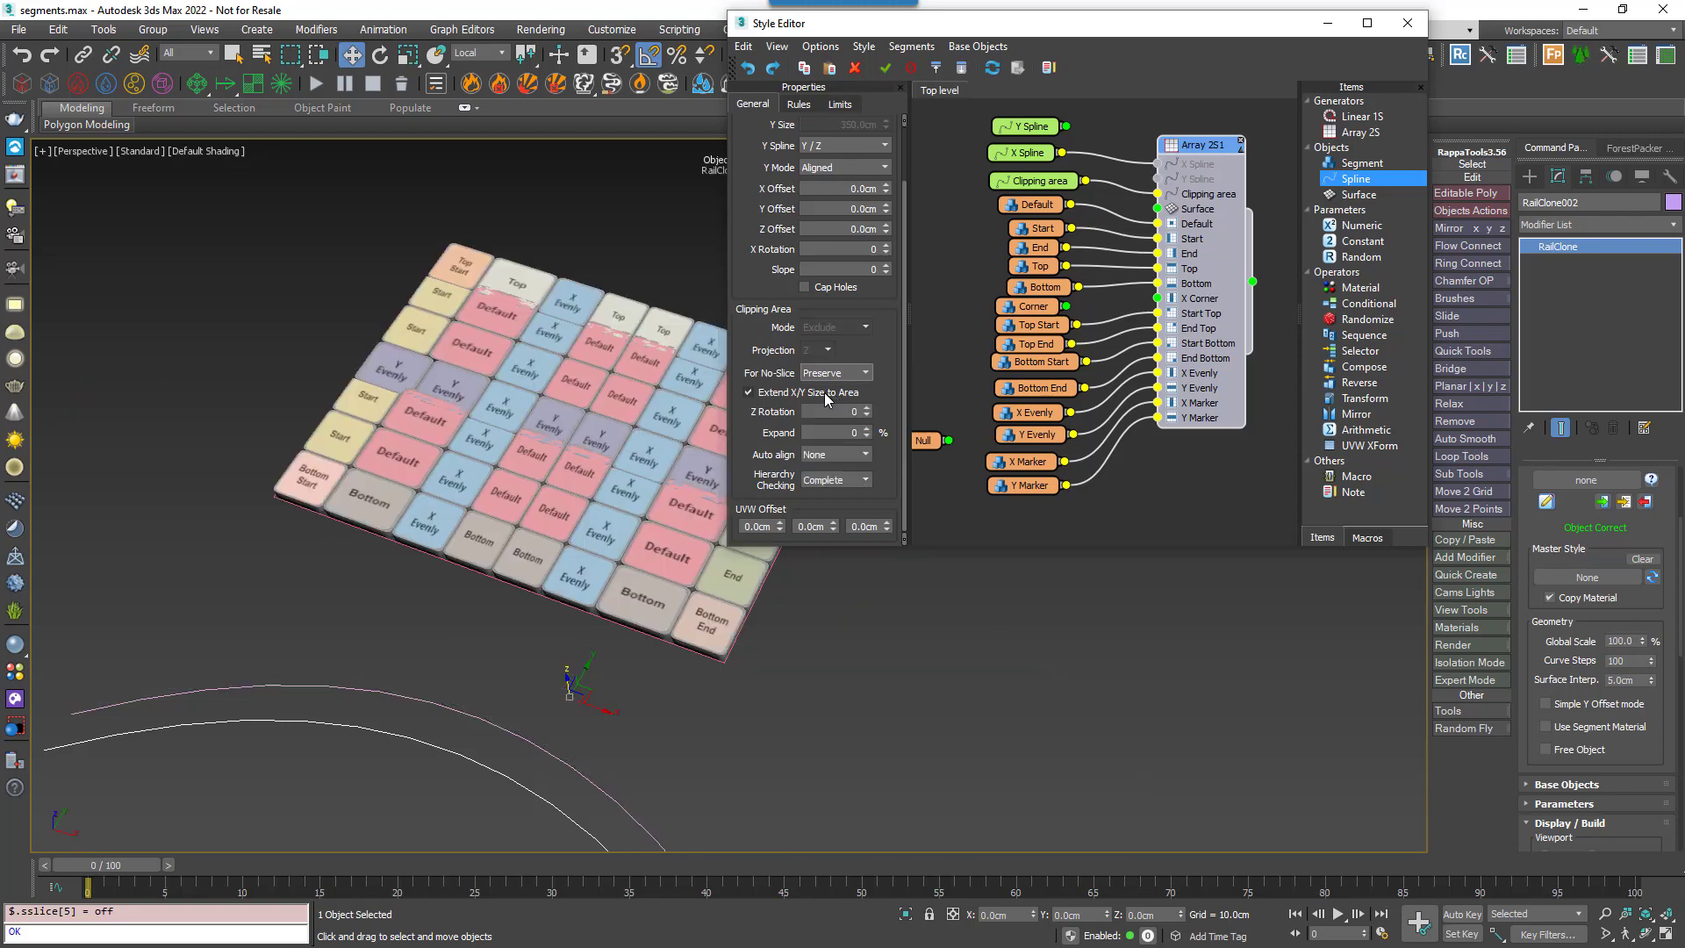
alt+middle_drag(561, 493, 516, 621)
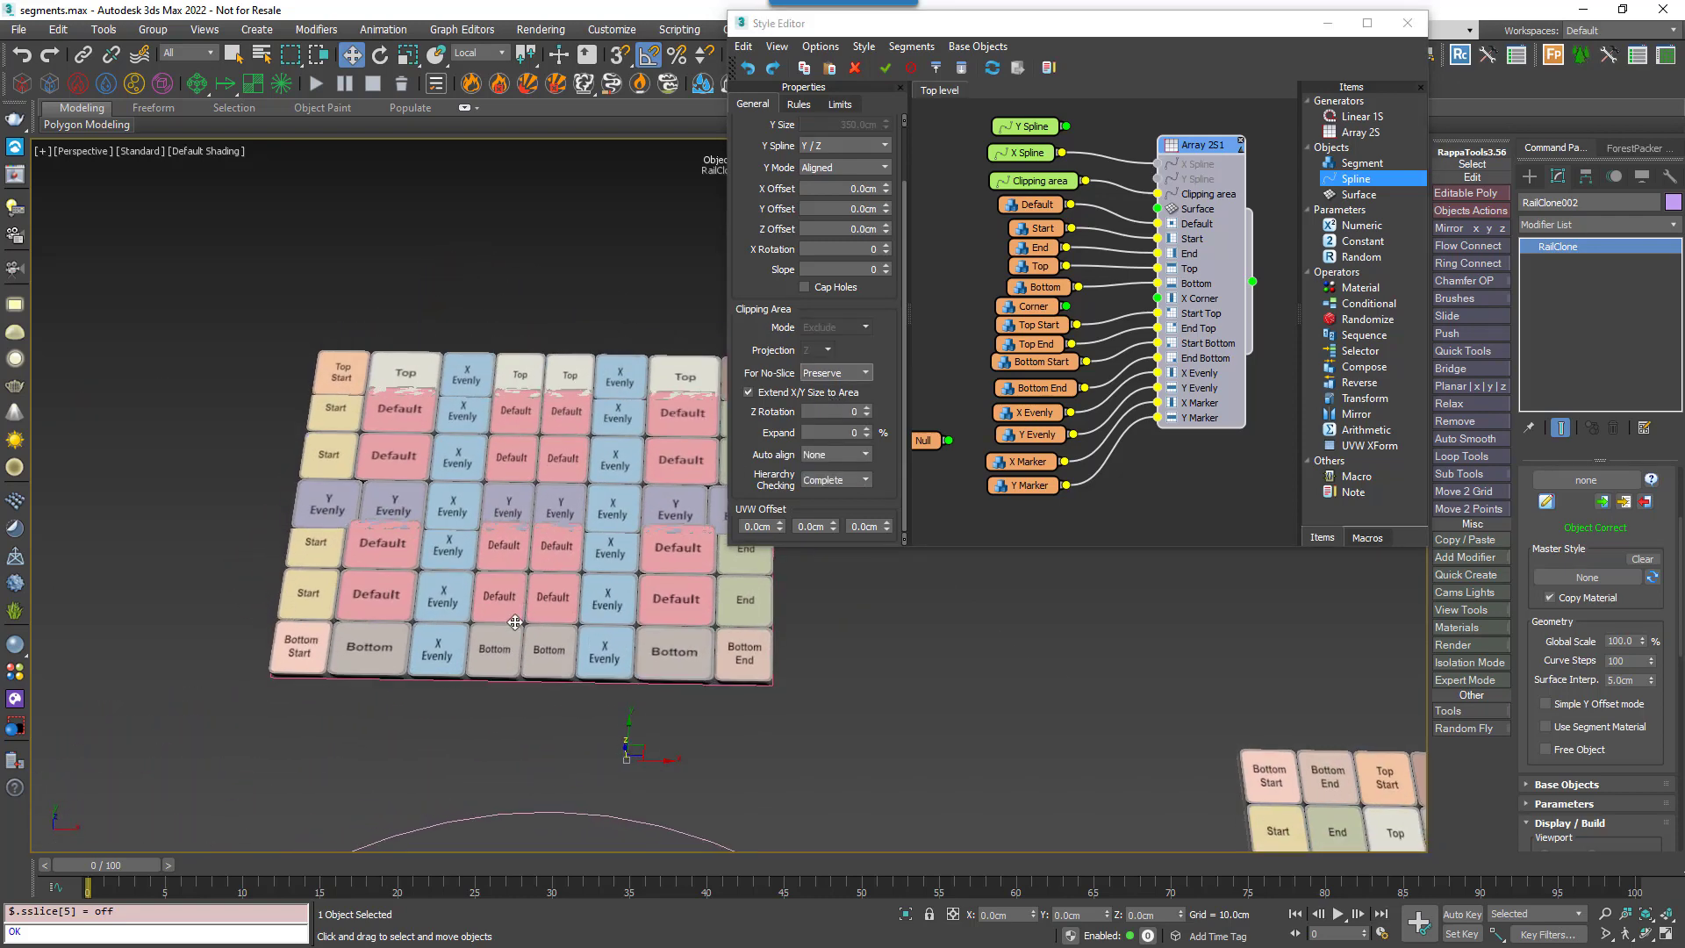
click(492, 683)
drag(1650, 539, 1651, 546)
Set the clipping rectangle's Length and Width to 350 cm.
double_click(1607, 534)
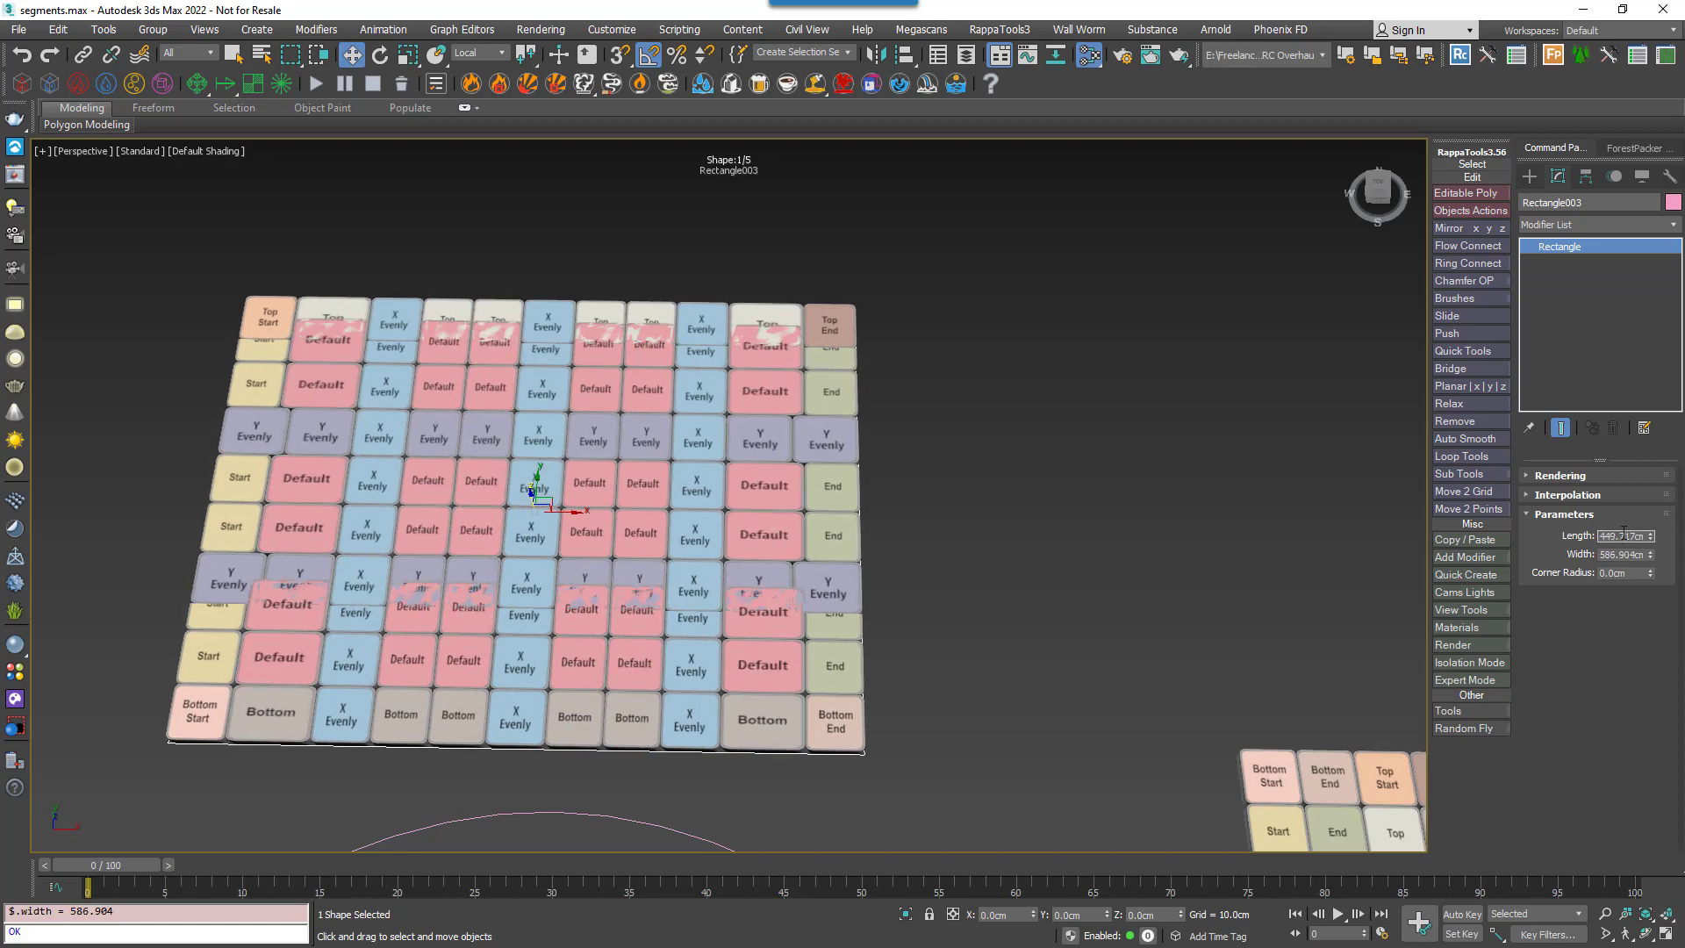
text(450)
key(Tab)
text(450)
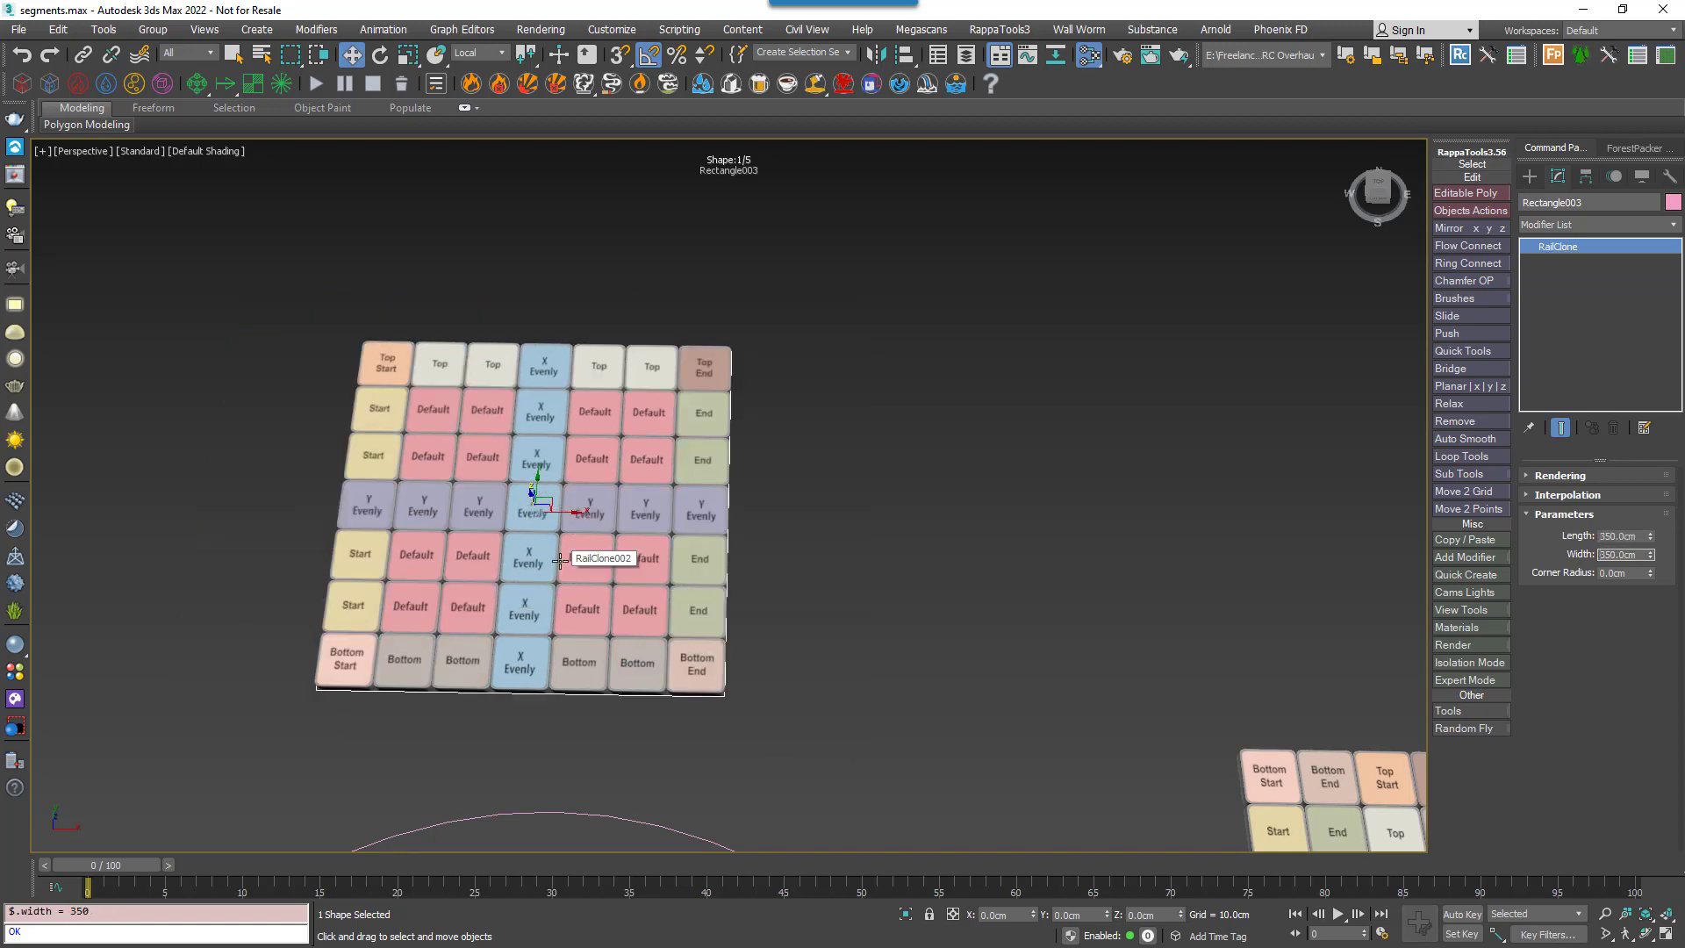
Try a clipping area Z Rotation of 90 on the RailClone object's generator, then set it to 20.
click(562, 561)
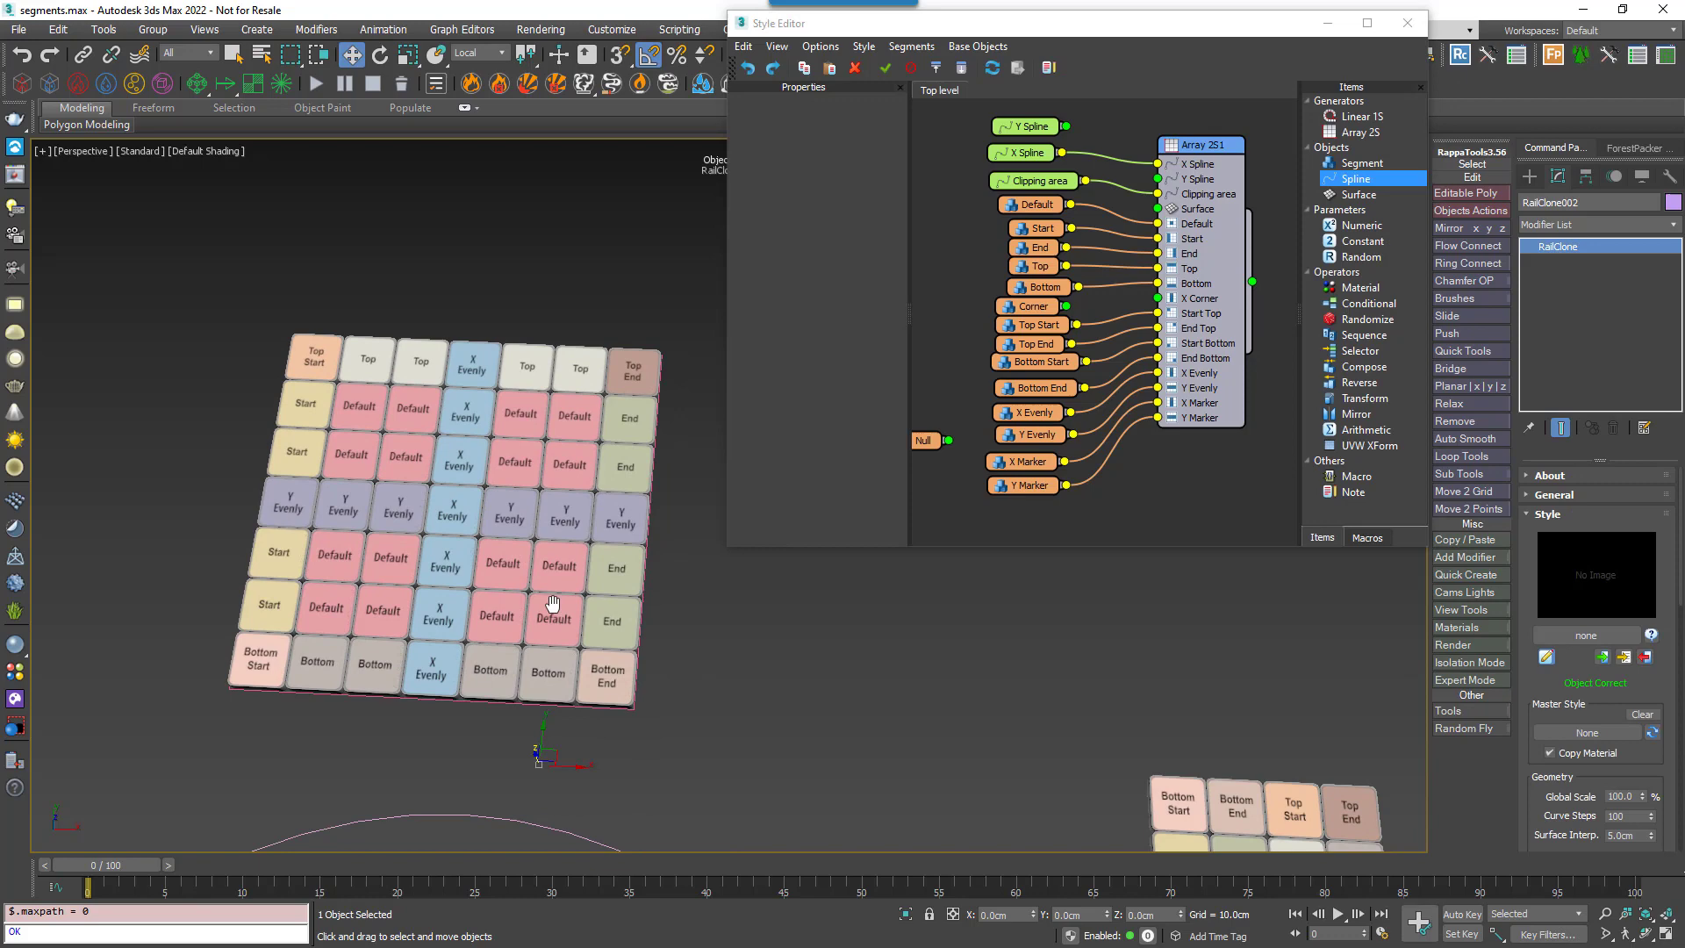
click(1195, 365)
double_click(832, 476)
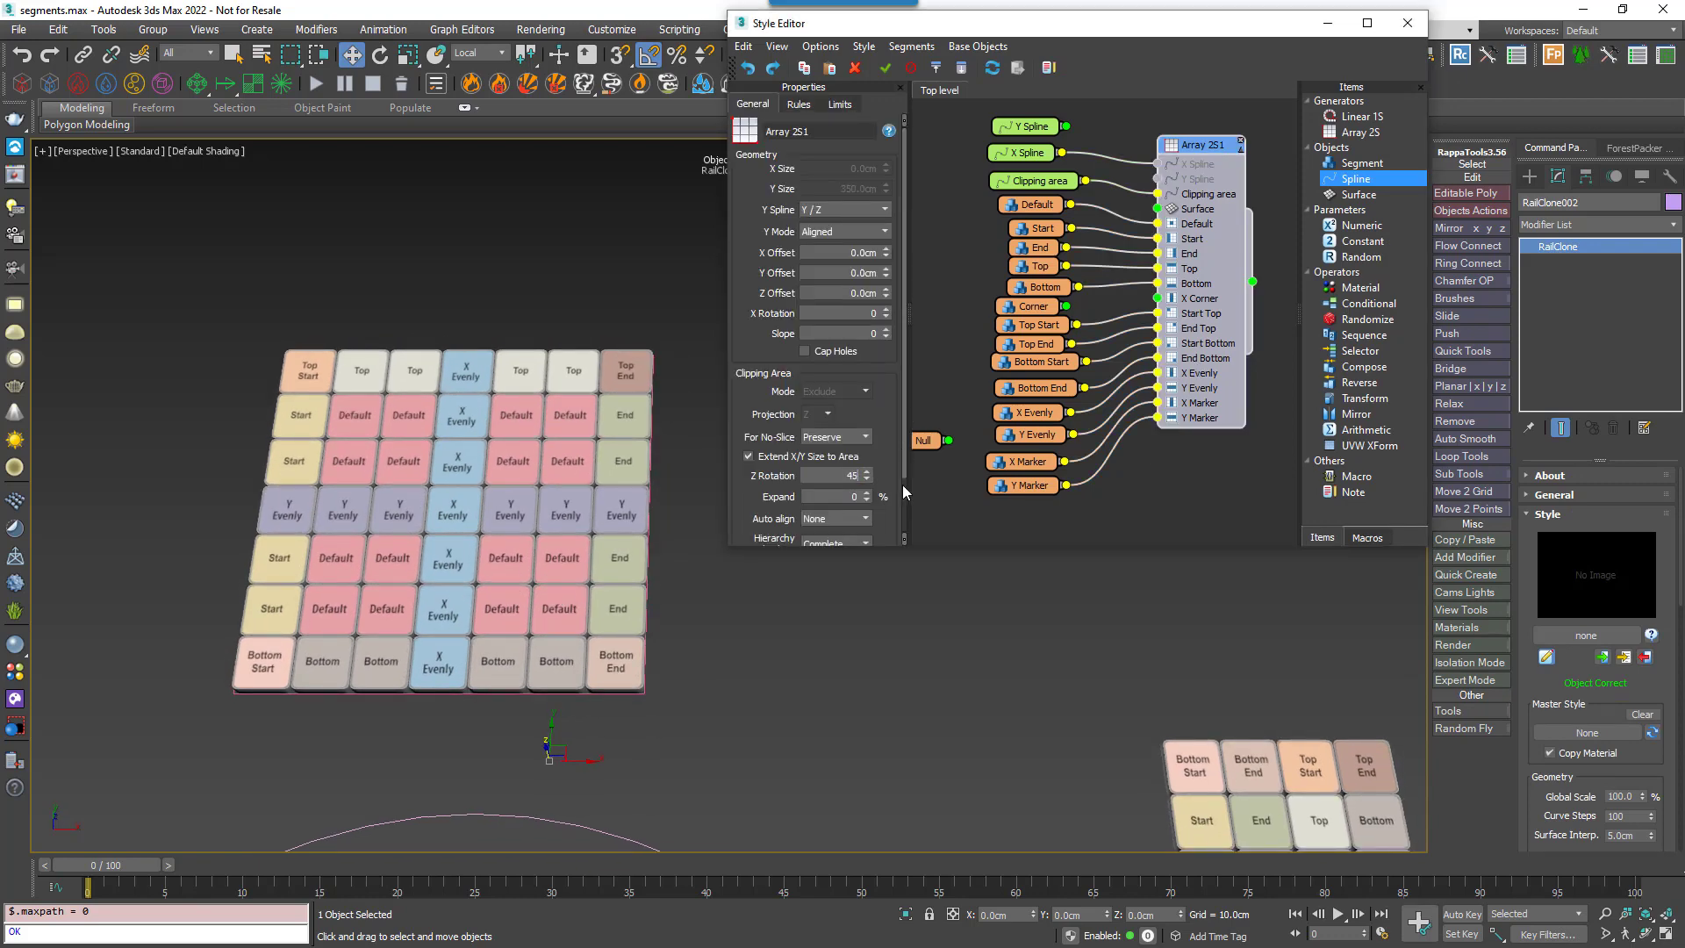
text(90)
key(Return)
text(20)
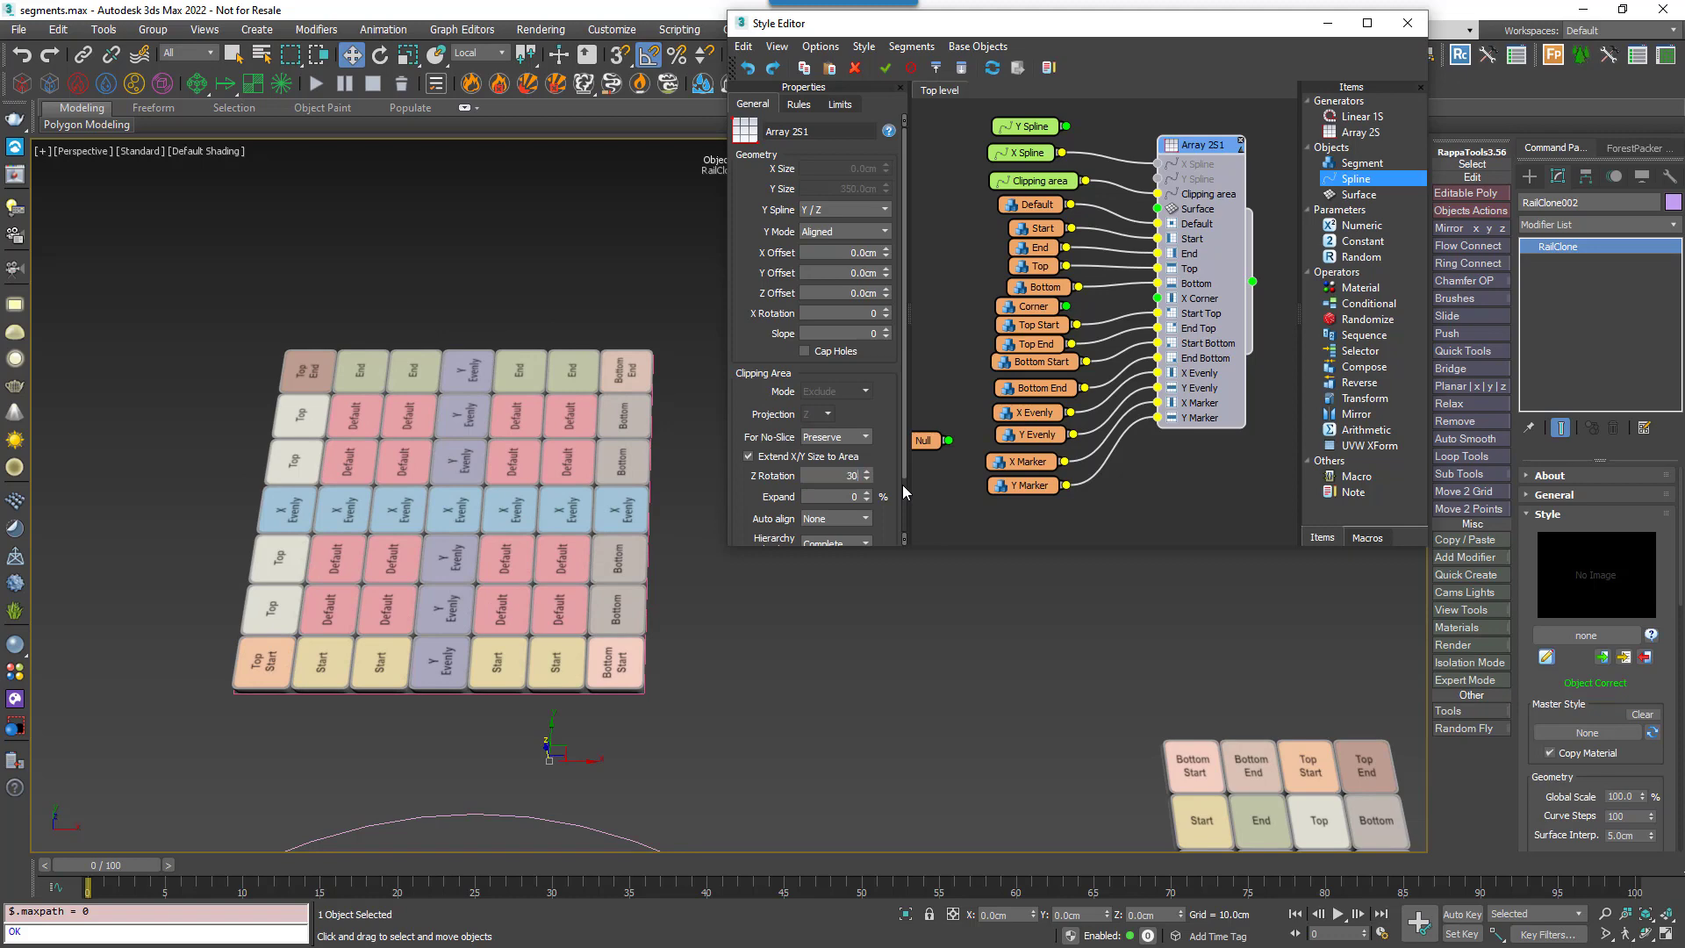
key(Return)
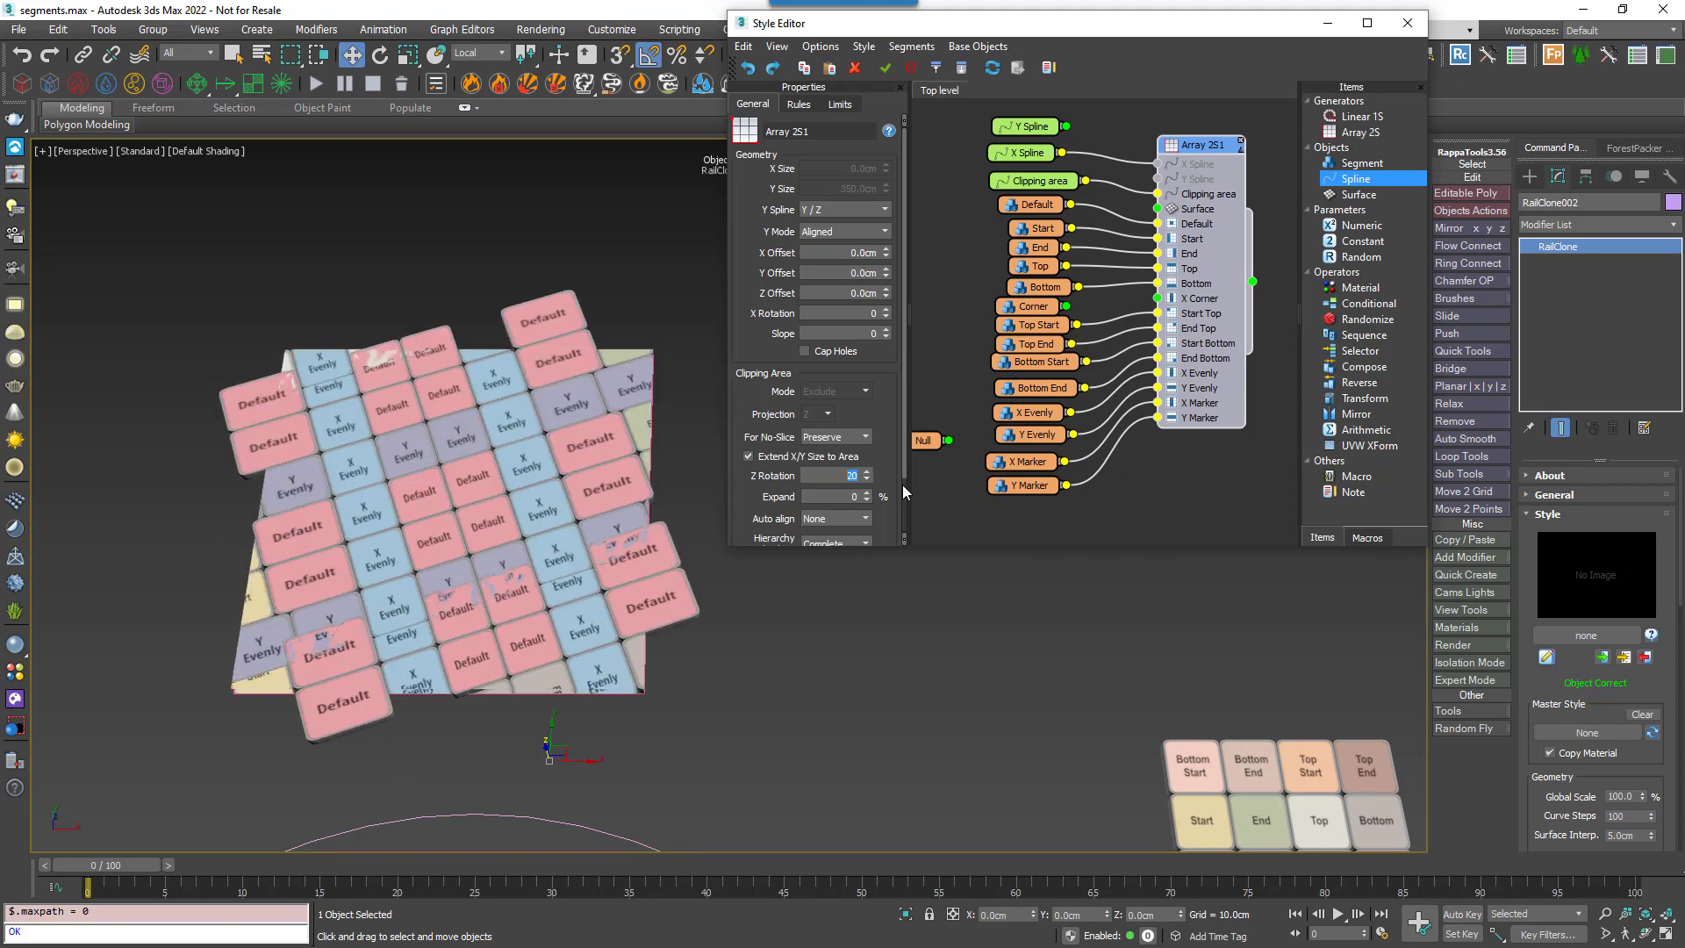
Turn Slice back on for the Default segment and reopen the Array 2S generator's properties.
click(1023, 205)
click(802, 104)
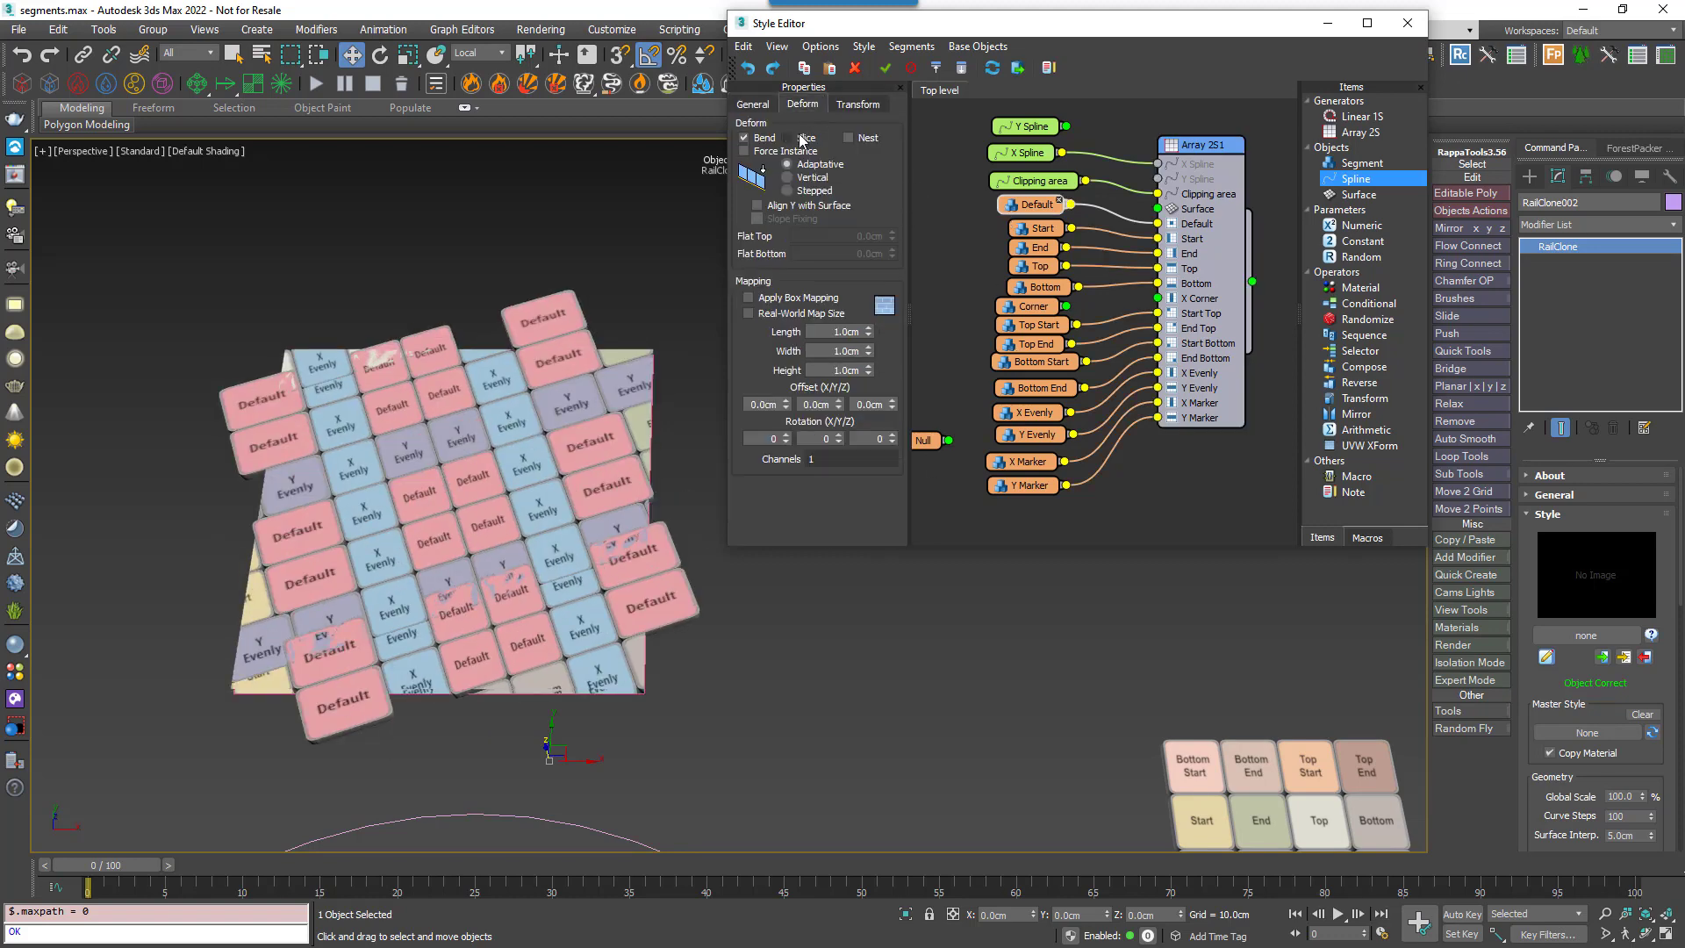
click(788, 138)
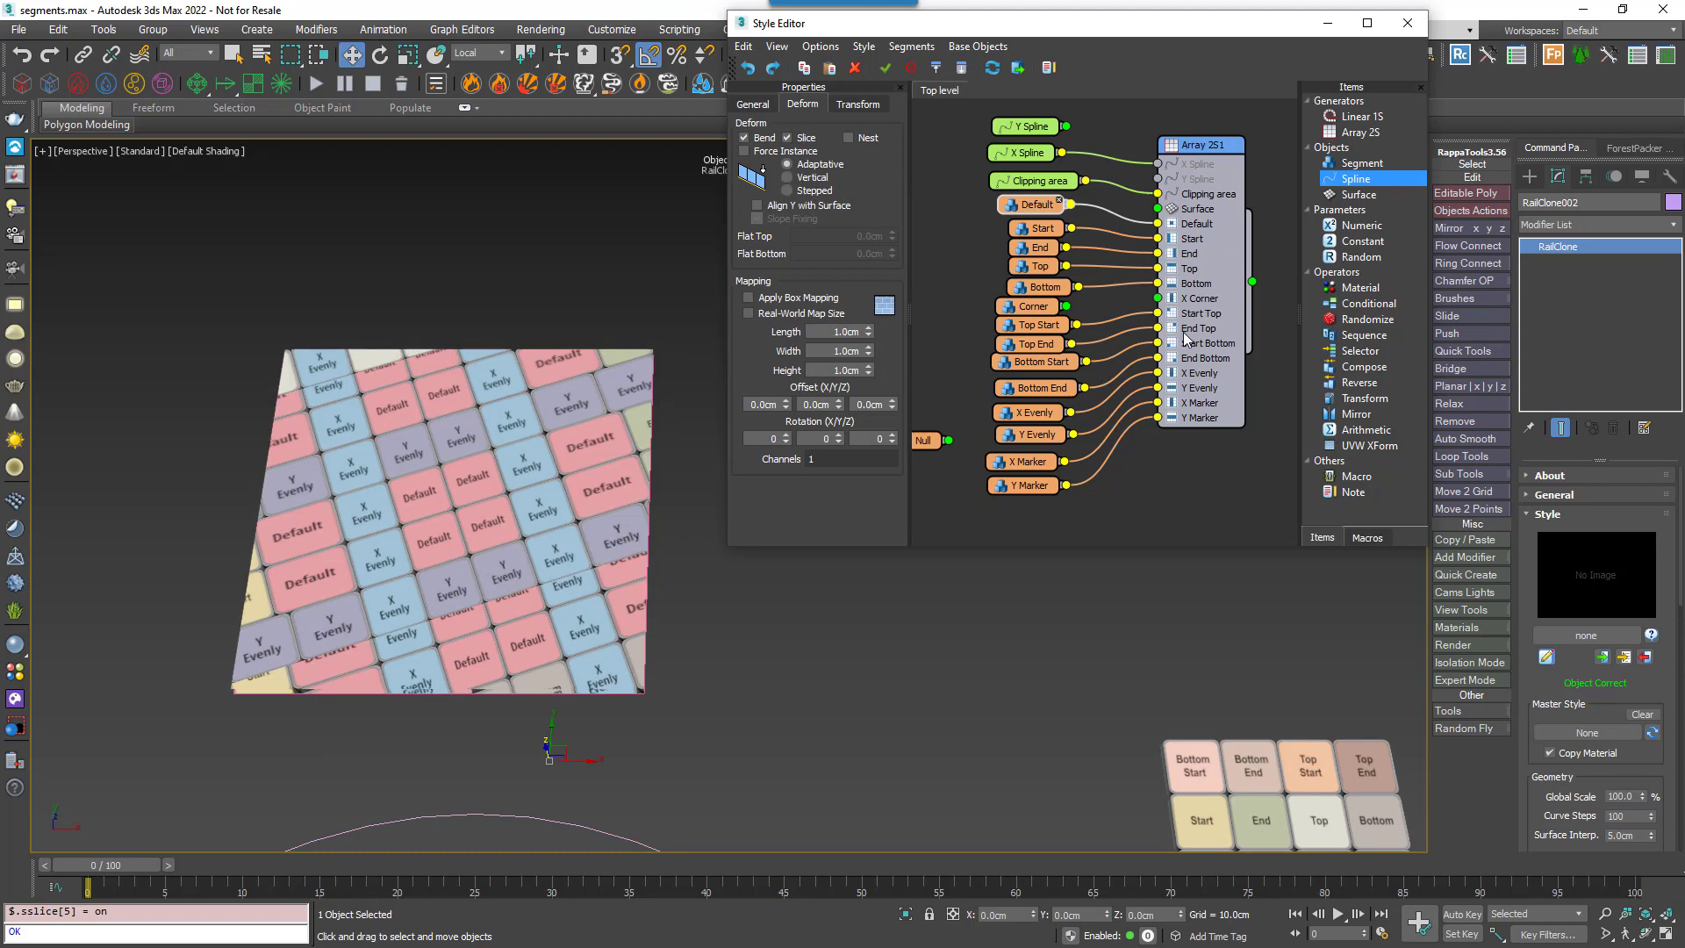
click(1208, 316)
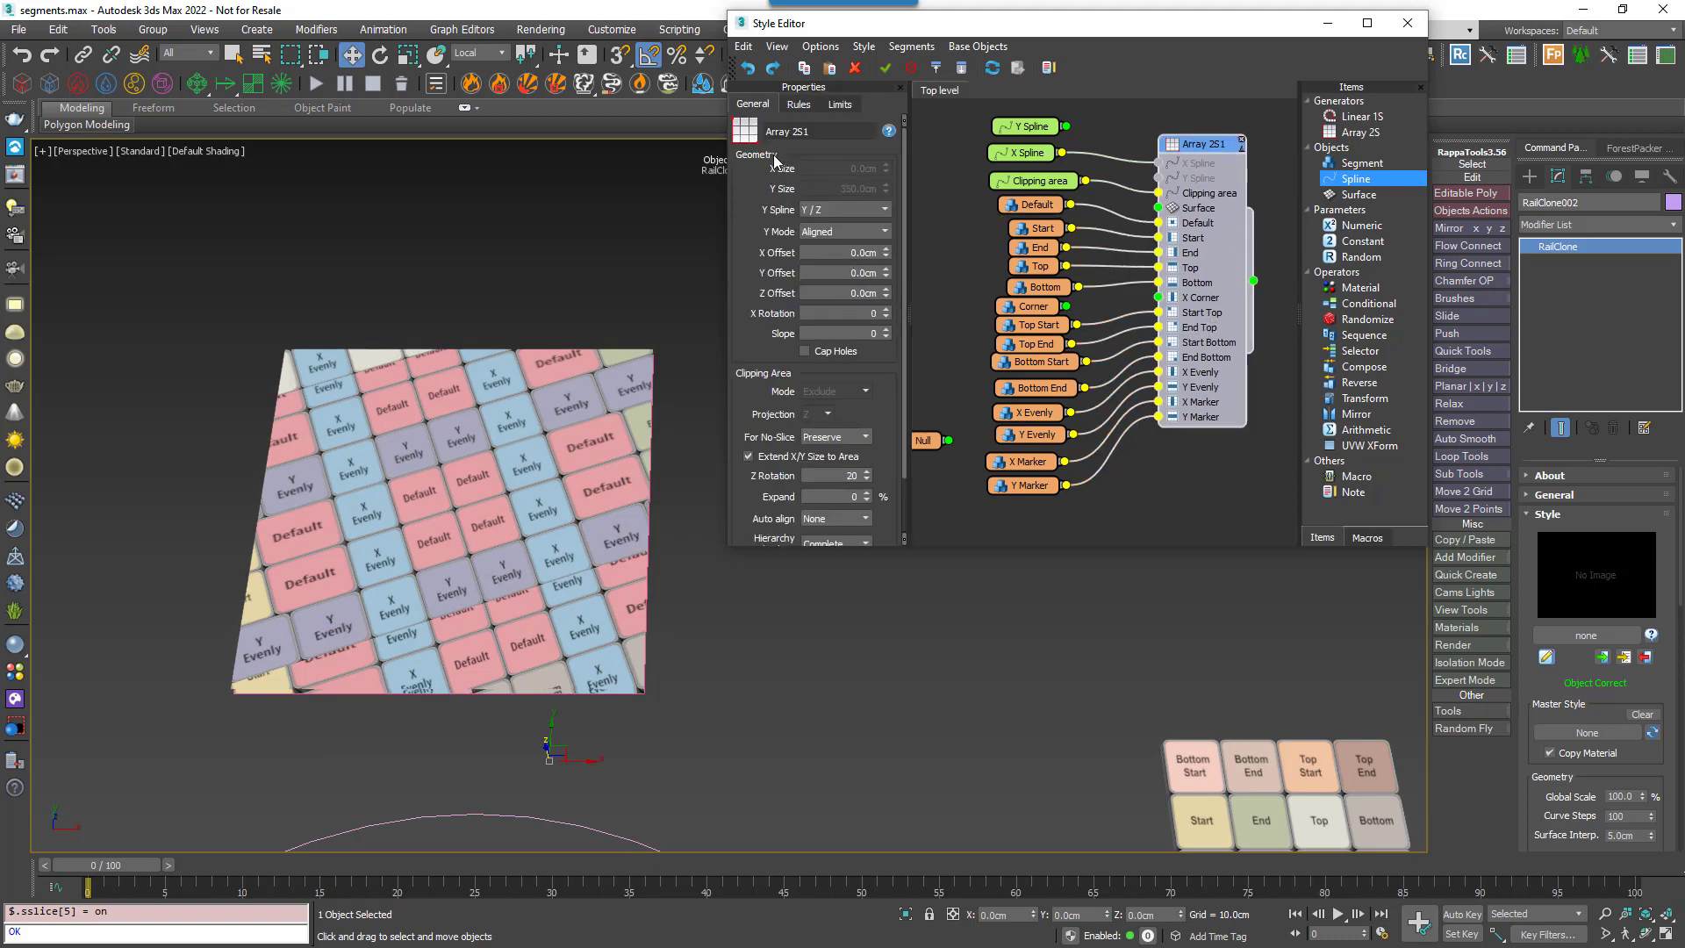
Try a clipping area Z Rotation of 45 on the Array 2S generator, then set it to 0.
double_click(853, 477)
text(45)
key(Return)
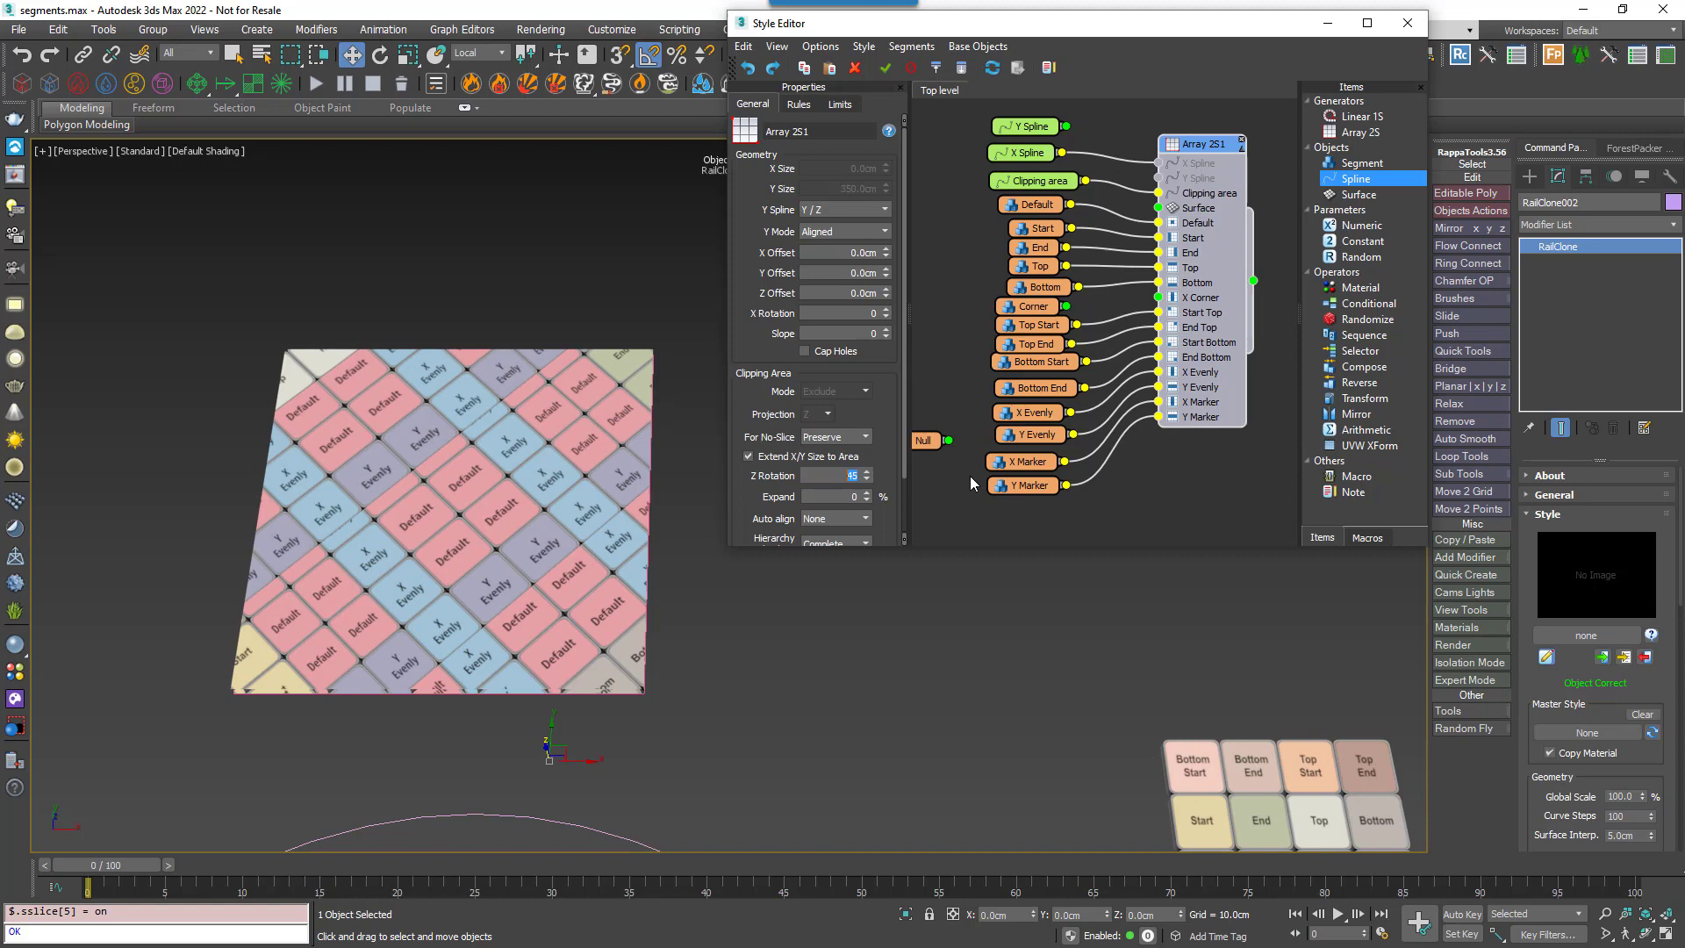
text(0)
key(Tab)
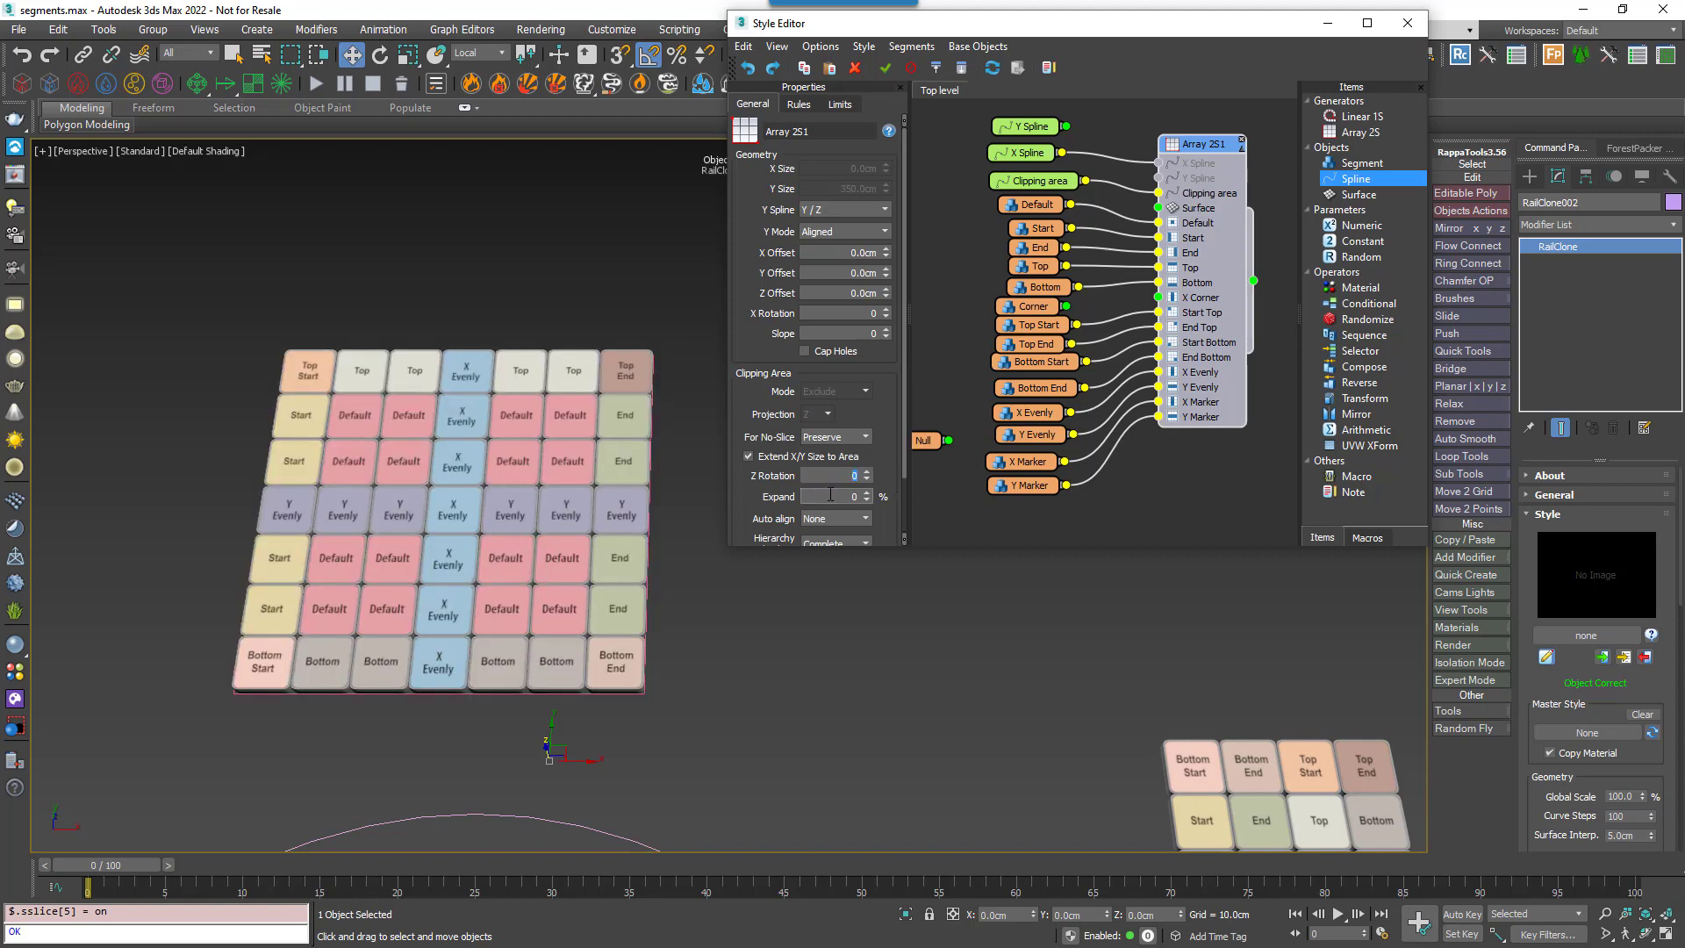
Try a clipping area Expand value of 25%, then set it back to 0.
text(25)
key(Return)
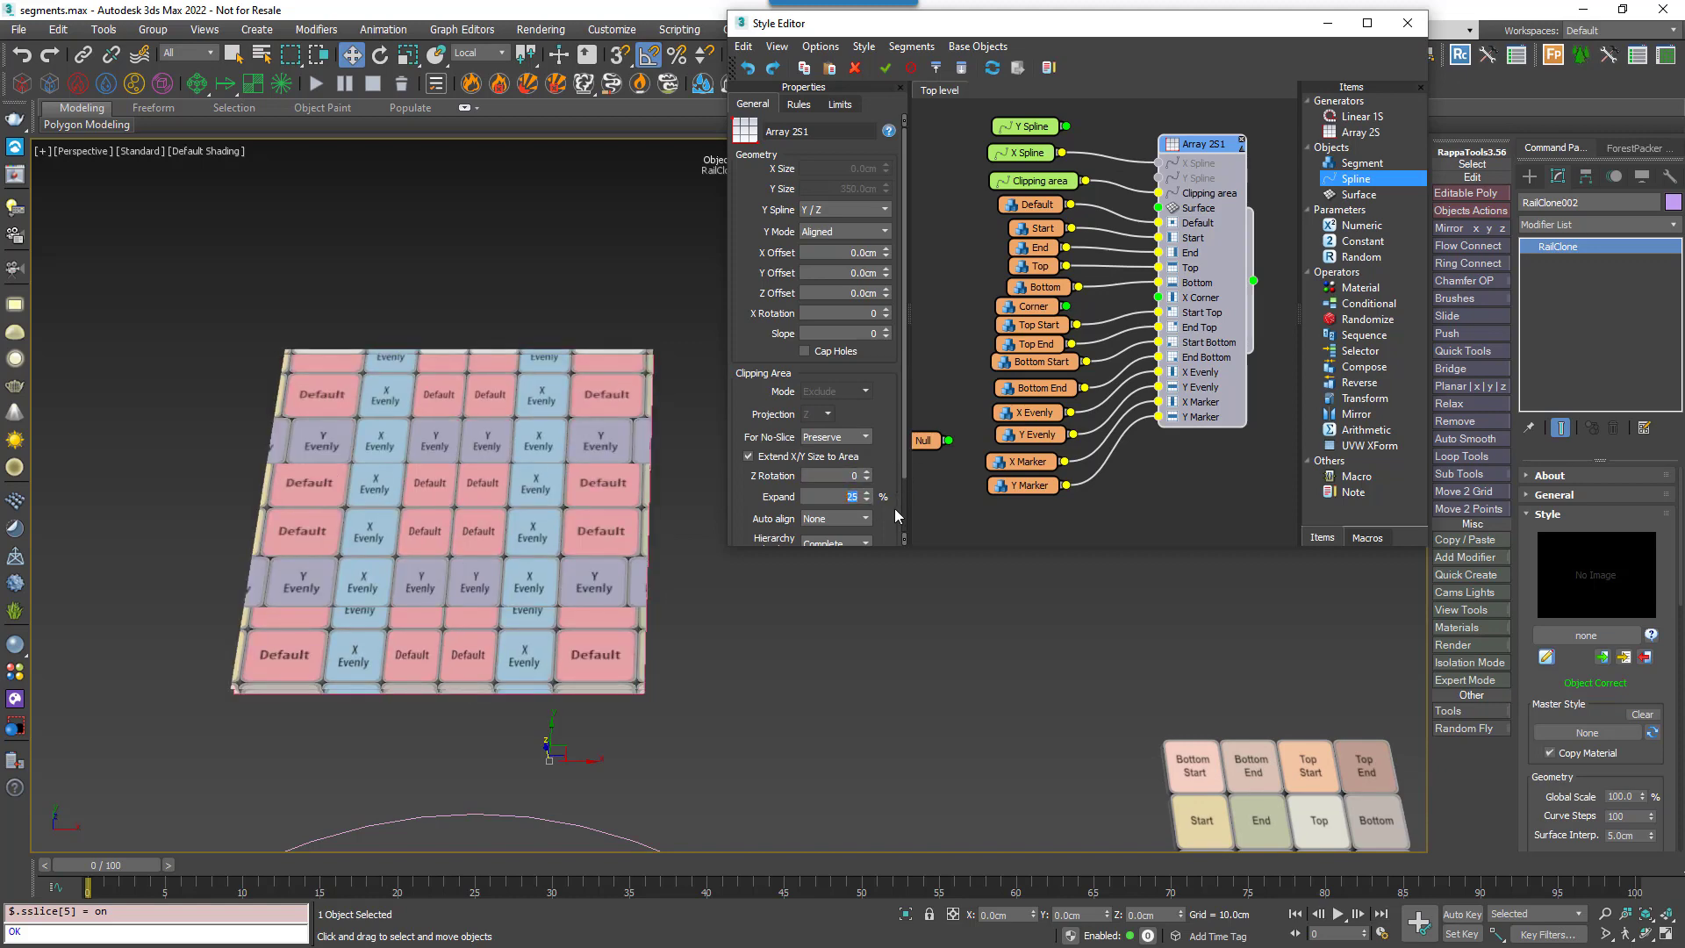
text(0)
key(Return)
Select the clipping rectangle and rotate it 40 degrees about the X axis.
alt+middle_drag(517, 537, 450, 508)
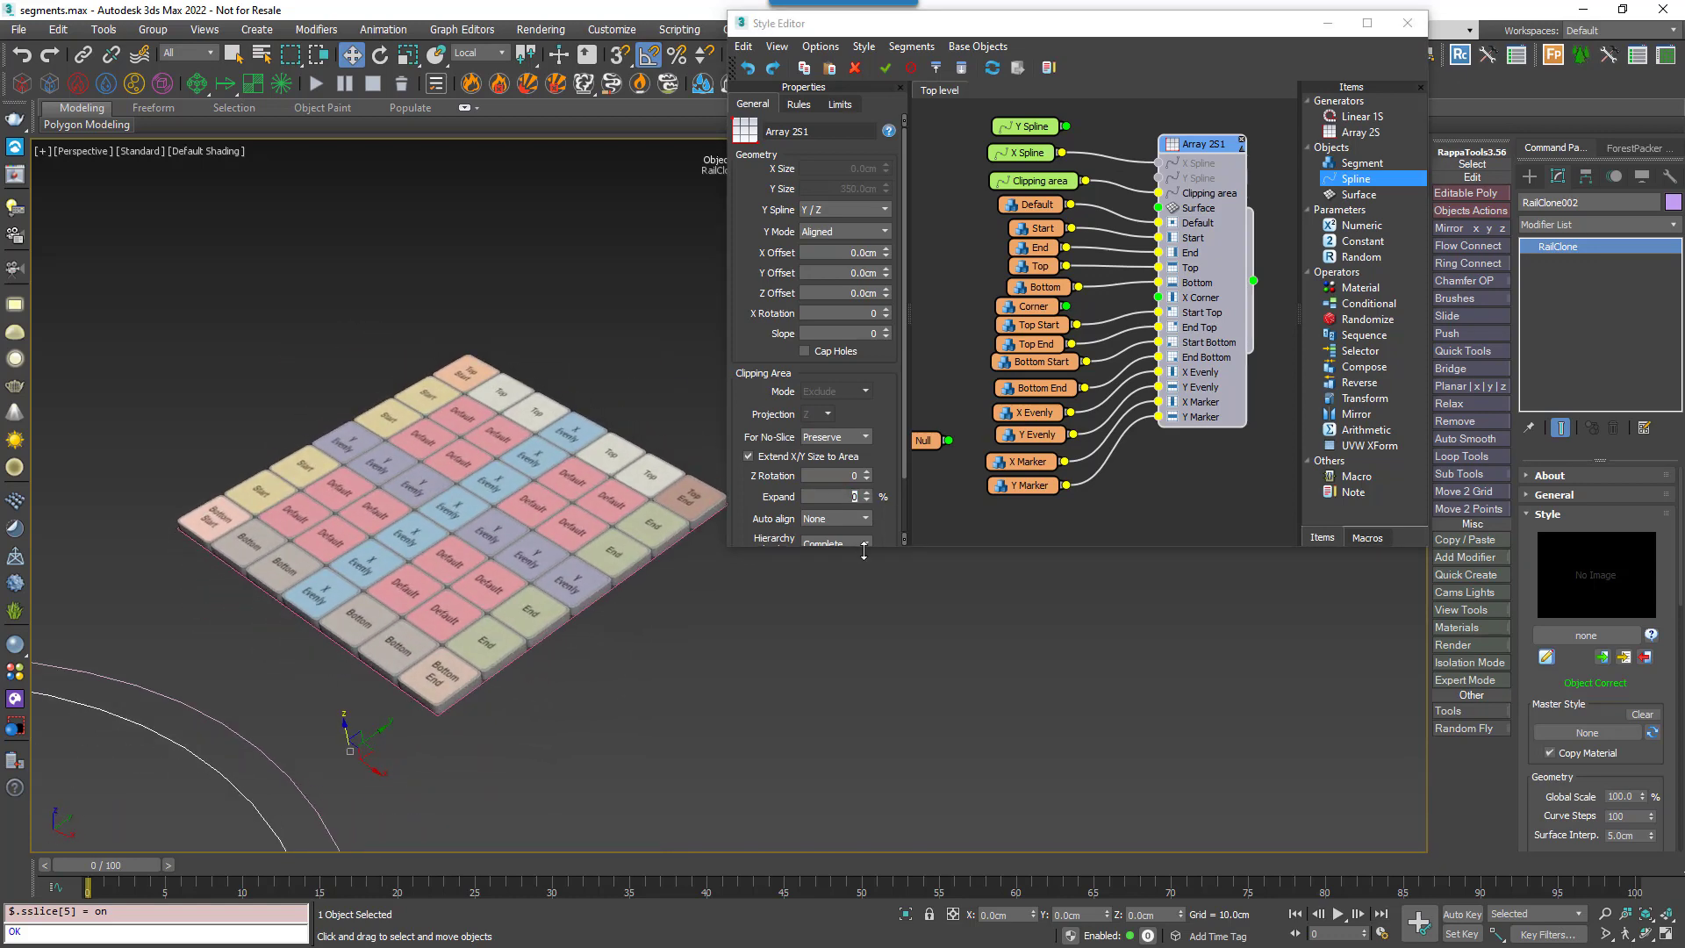
click(865, 518)
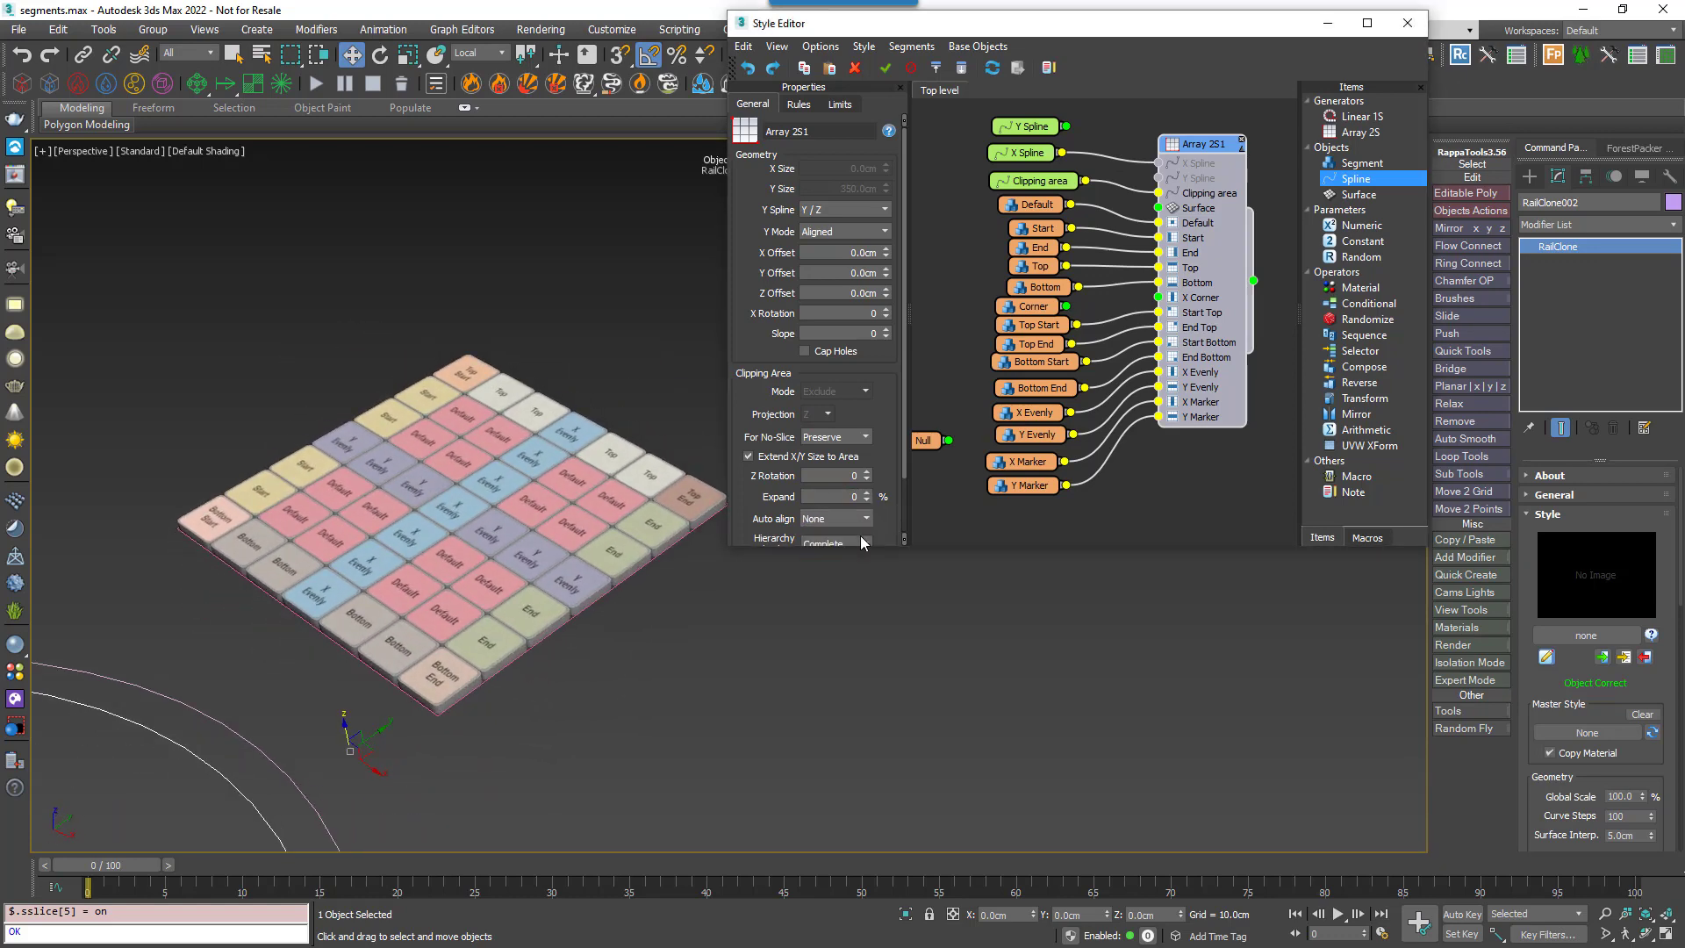
click(535, 647)
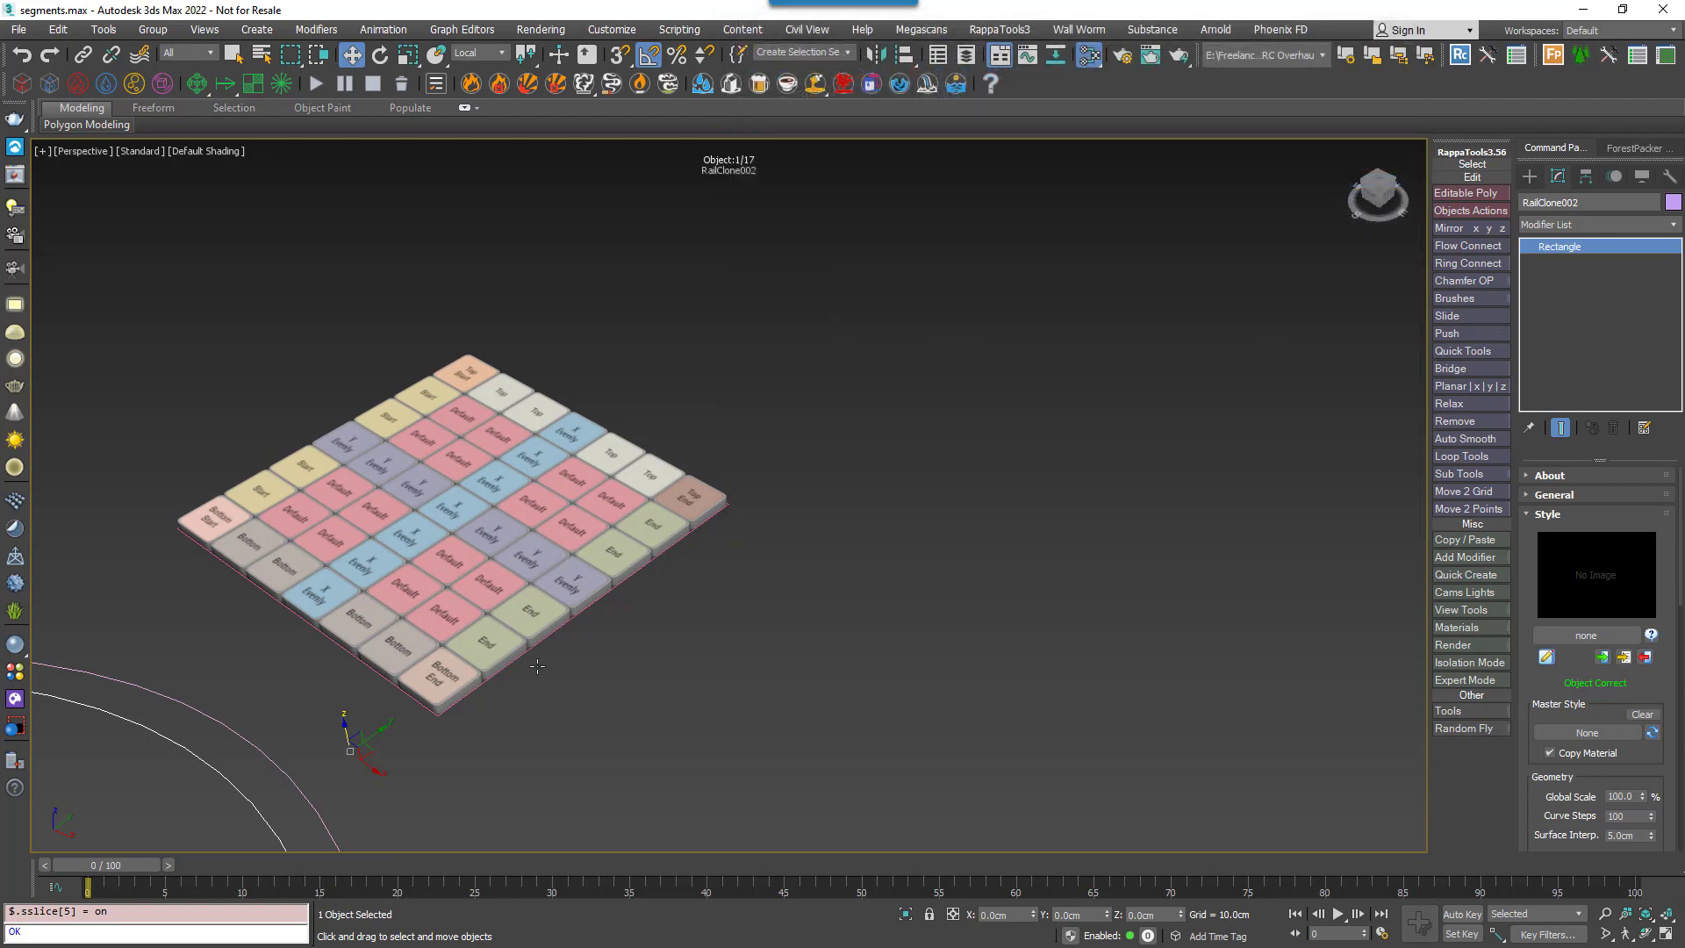
key(e)
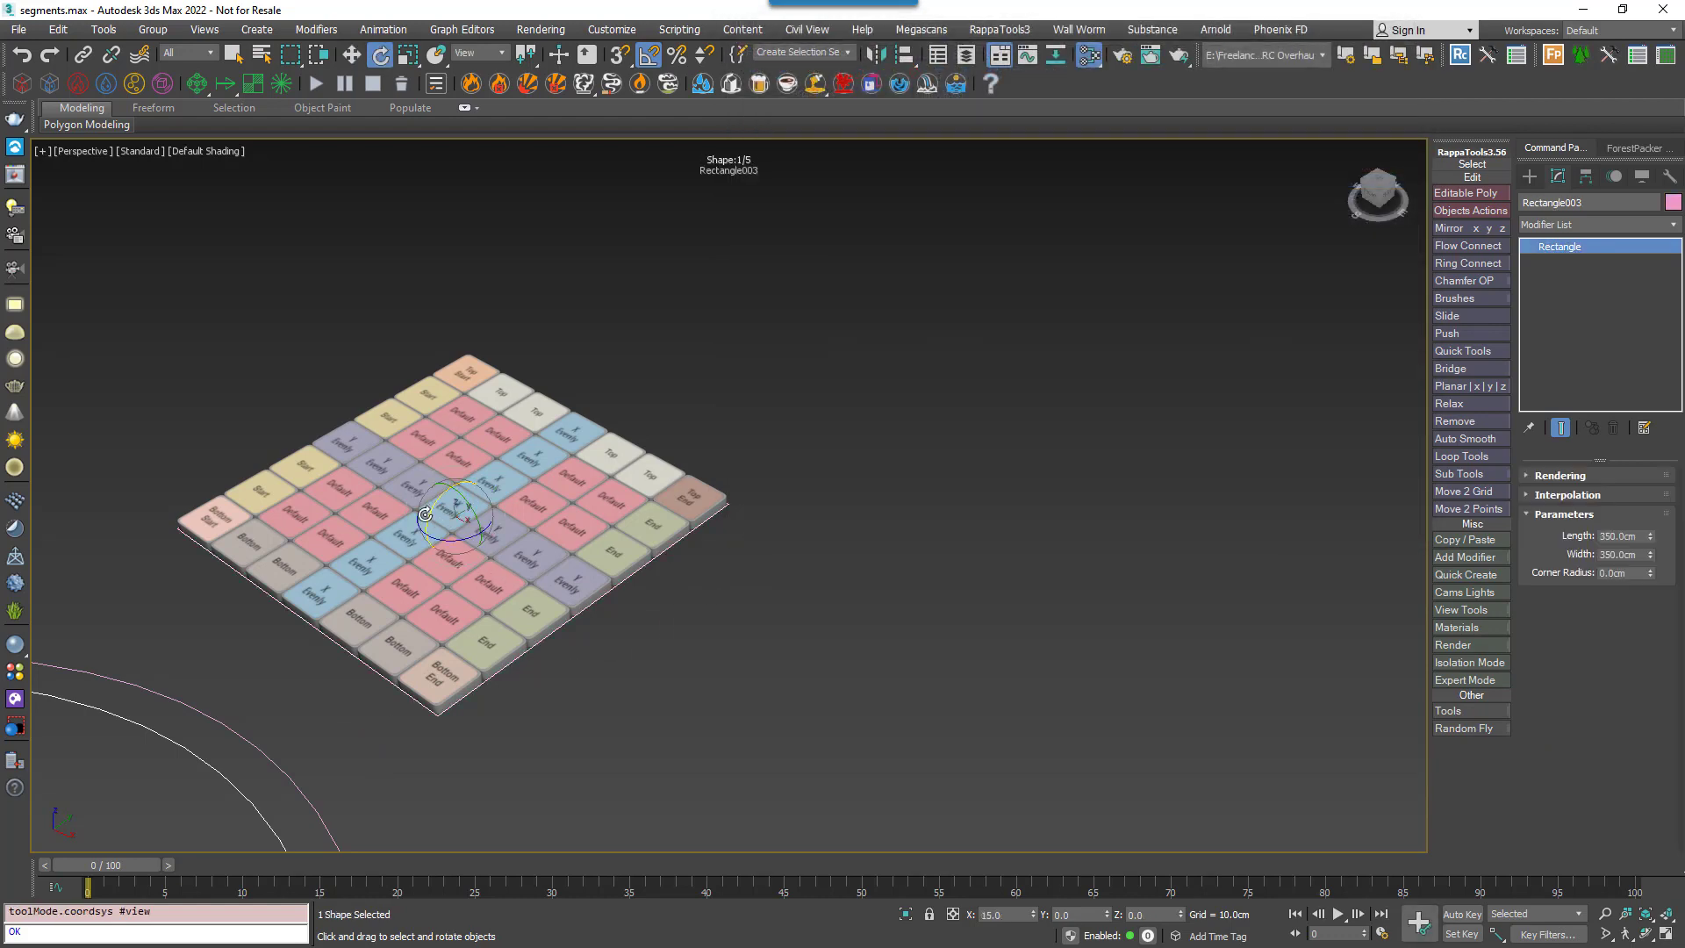
drag(432, 511, 411, 533)
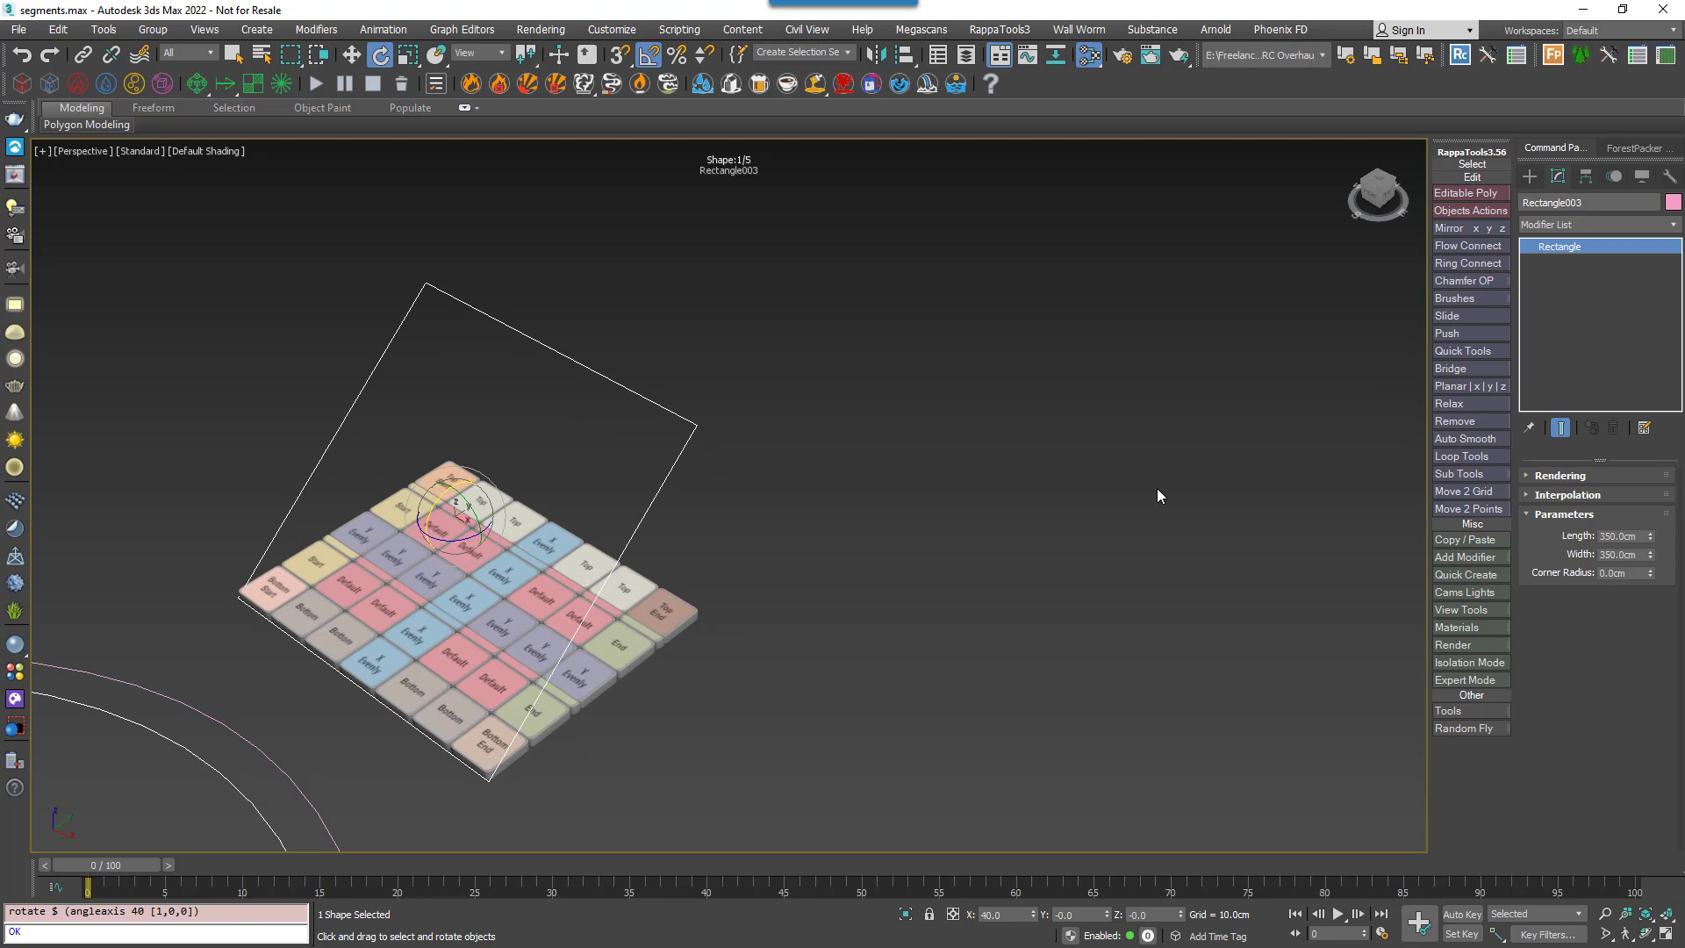
On the RailClone object's Array 2S generator, try the clipping area Auto align option X --> XY, then set it to to Spline.
click(632, 612)
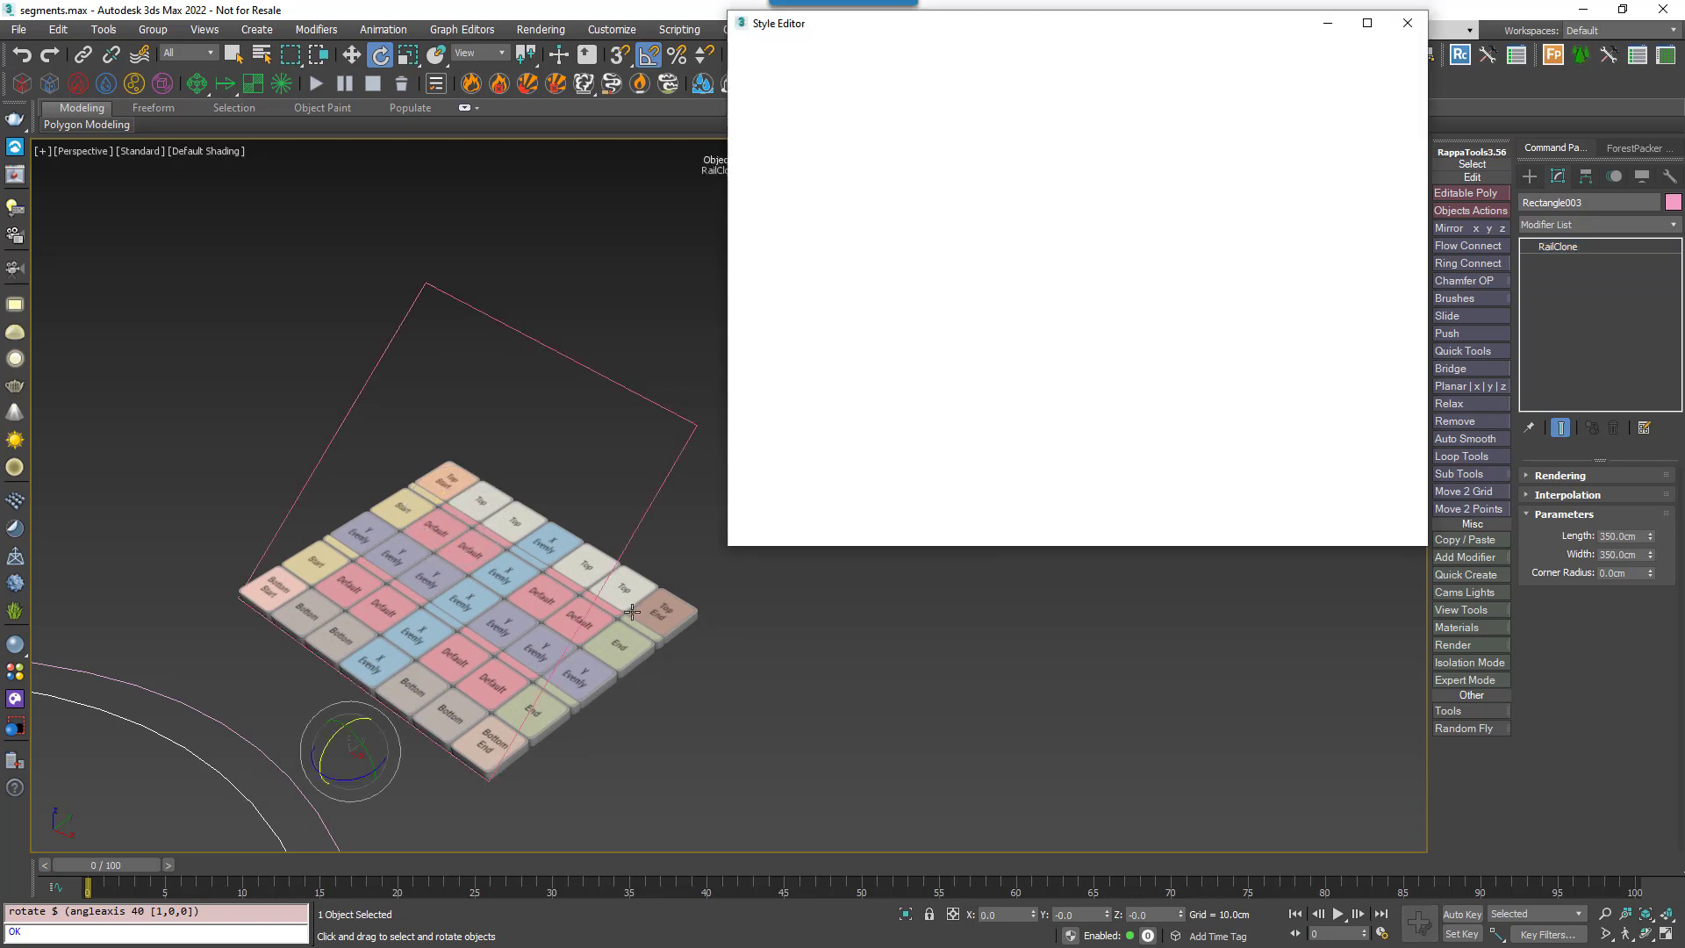
click(1223, 357)
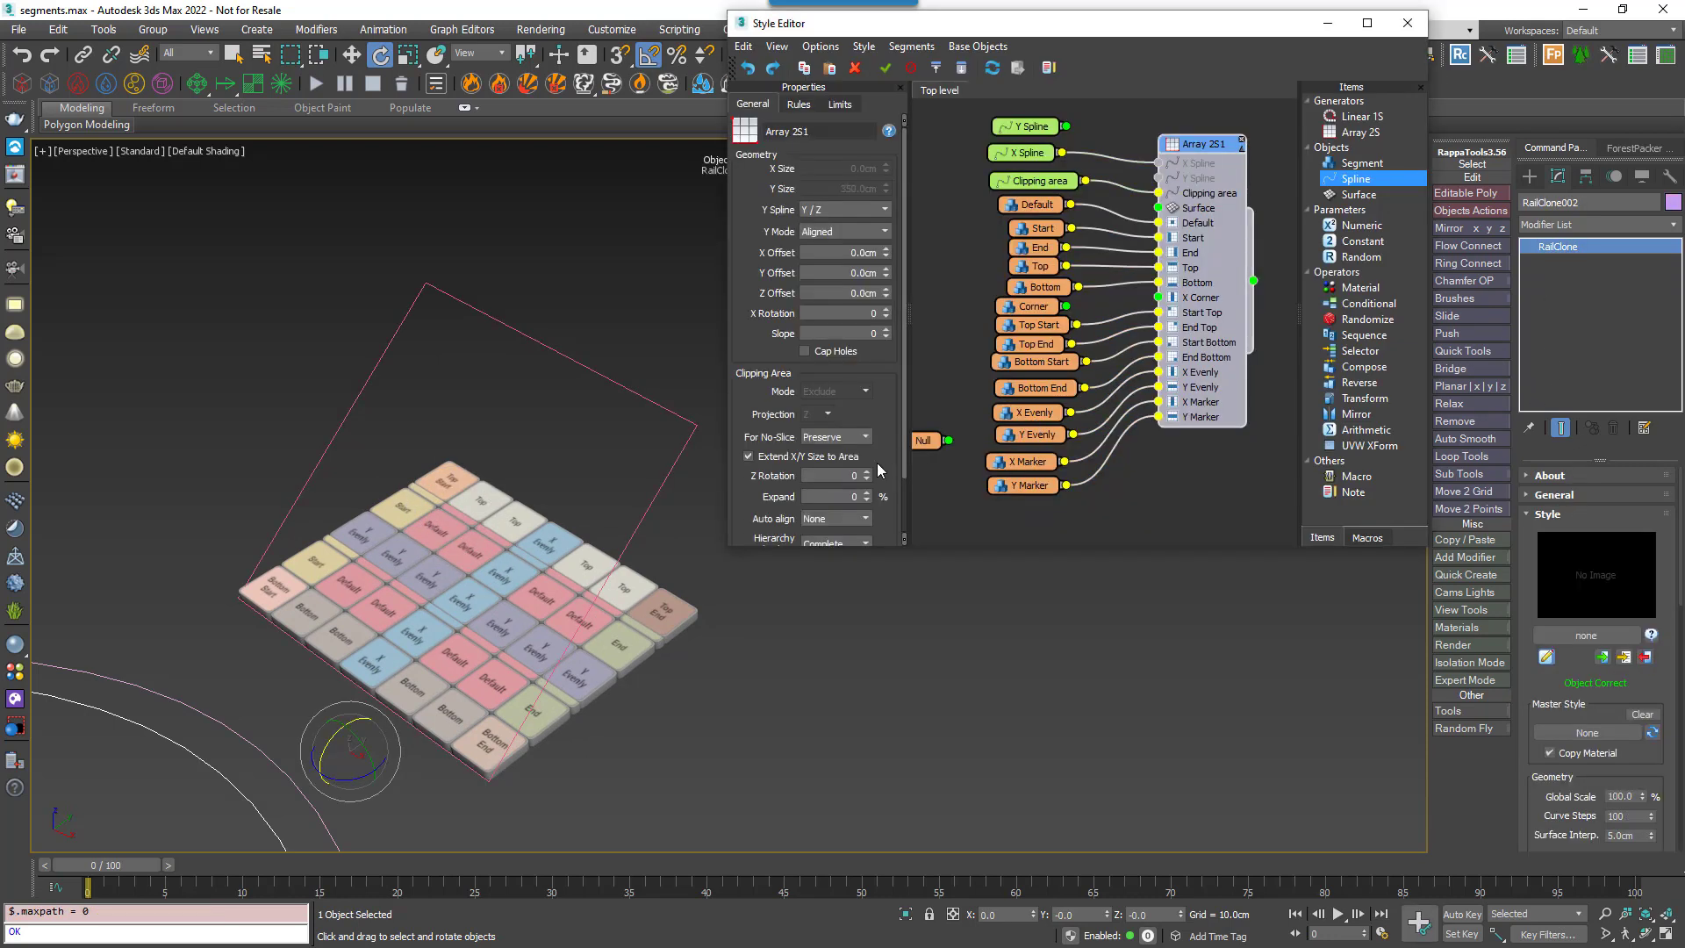
scroll(904, 441, down, 3)
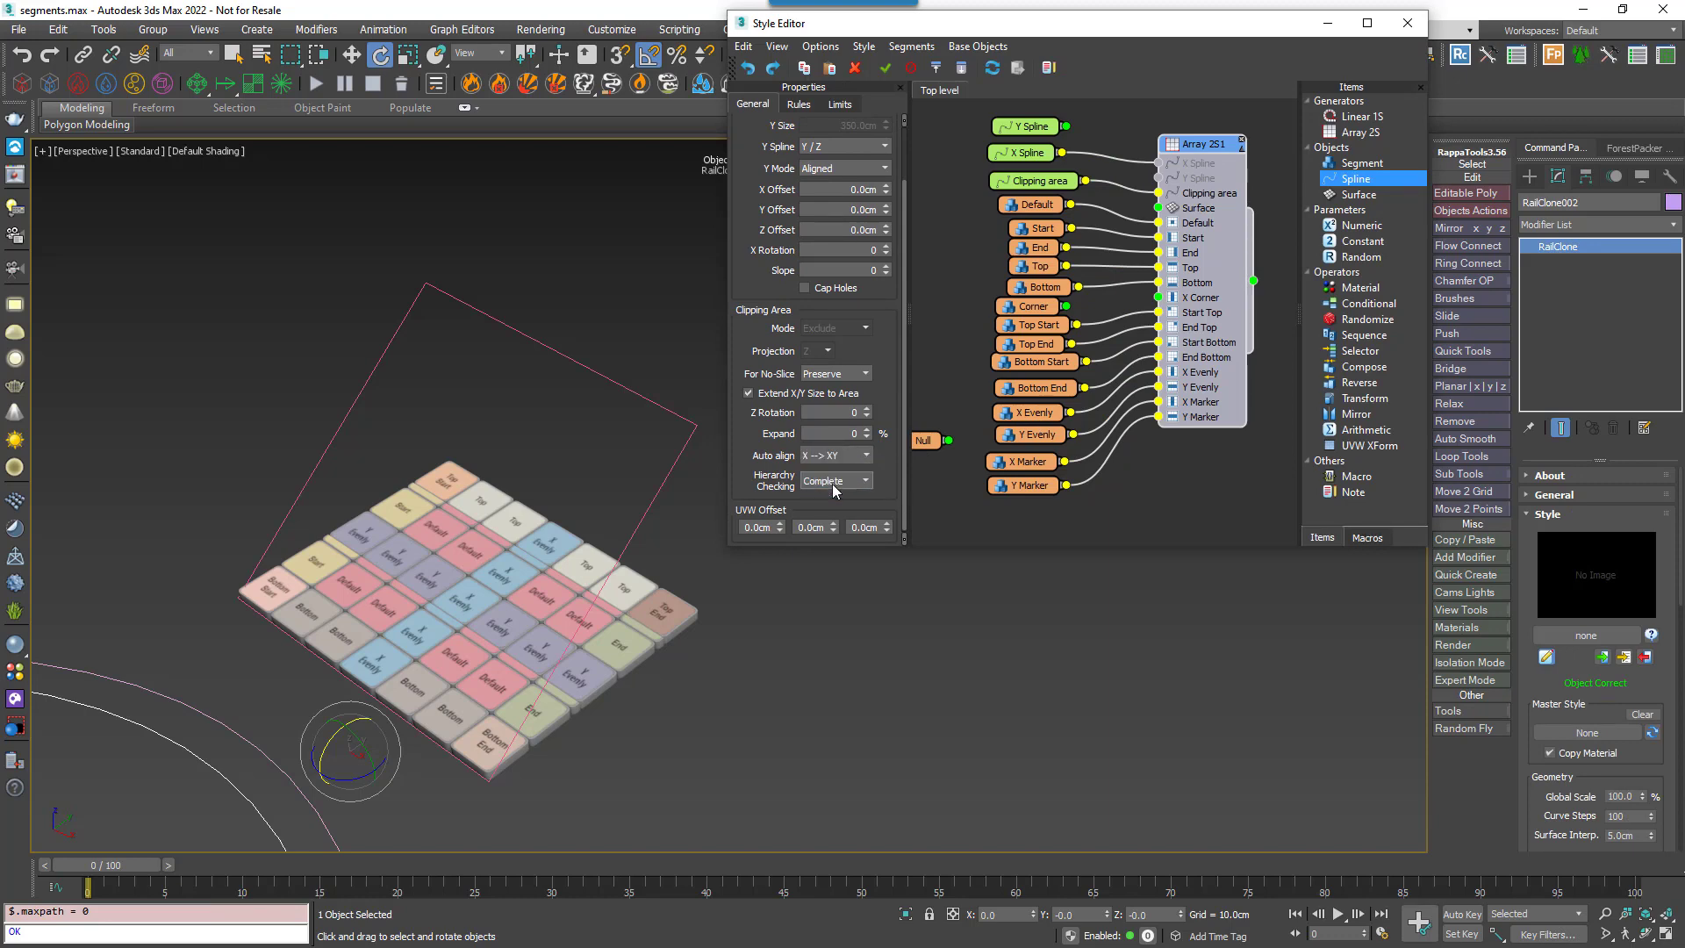
mouse_move(660, 608)
alt+middle_down()
mouse_move(588, 581)
mouse_move(669, 590)
alt+middle_up()
scroll(574, 564, up, 2)
middle_drag(576, 564, 563, 518)
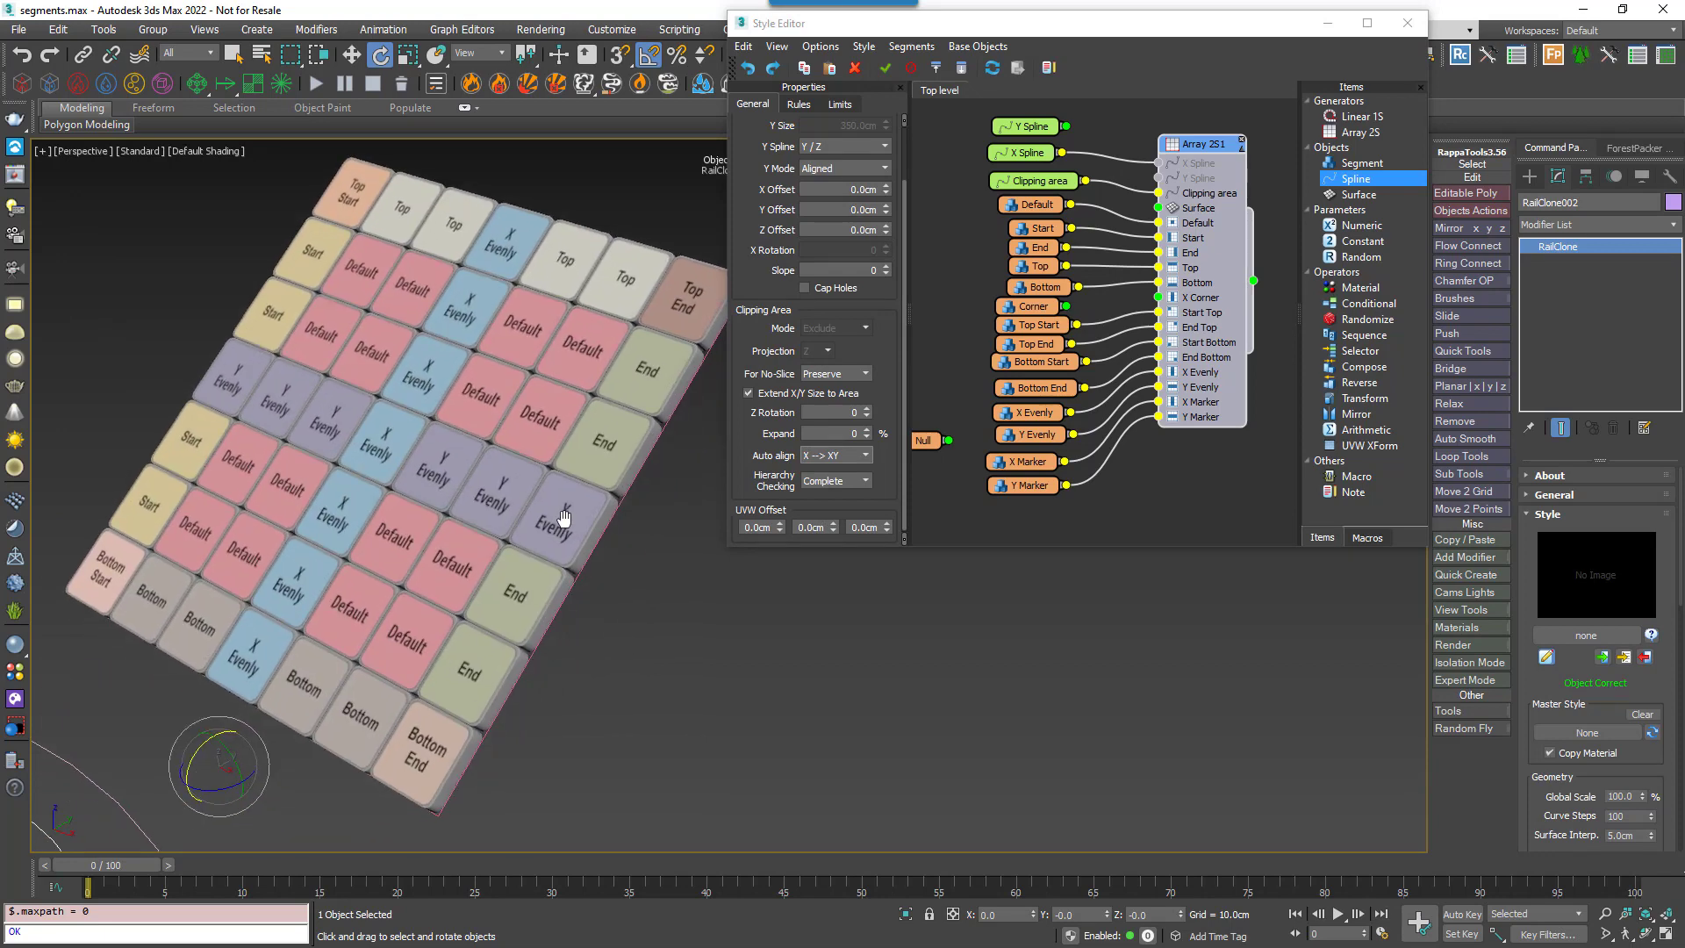
click(833, 455)
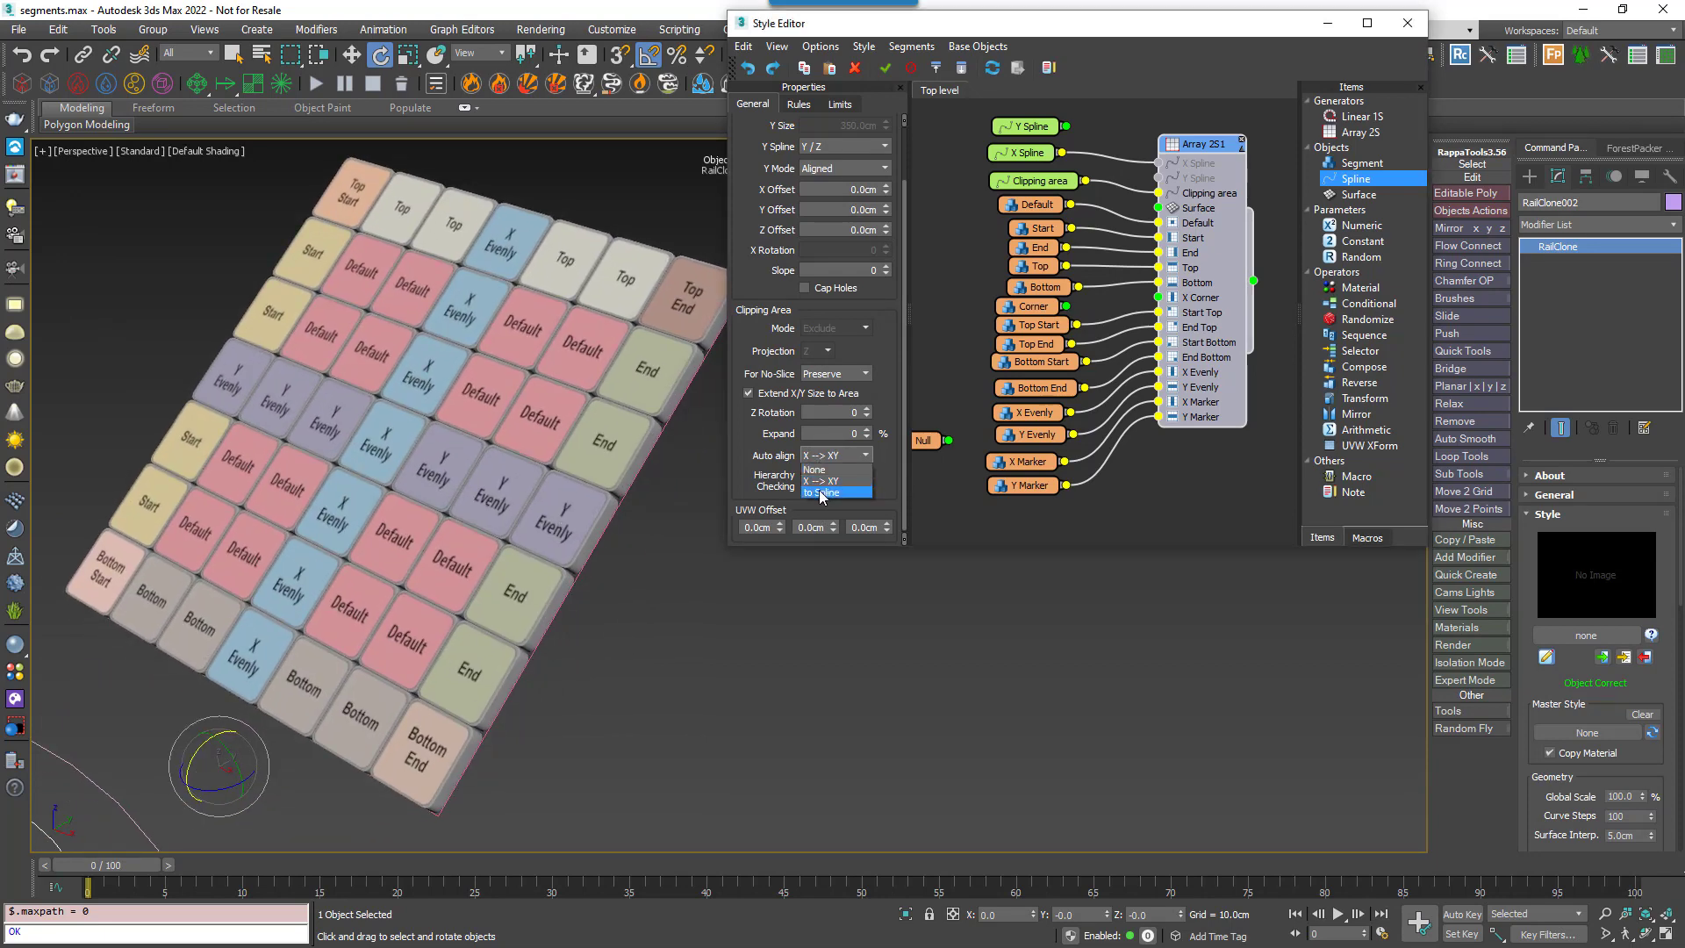
Add an Edit Spline modifier to the clipping rectangle and enter vertex editing.
click(632, 485)
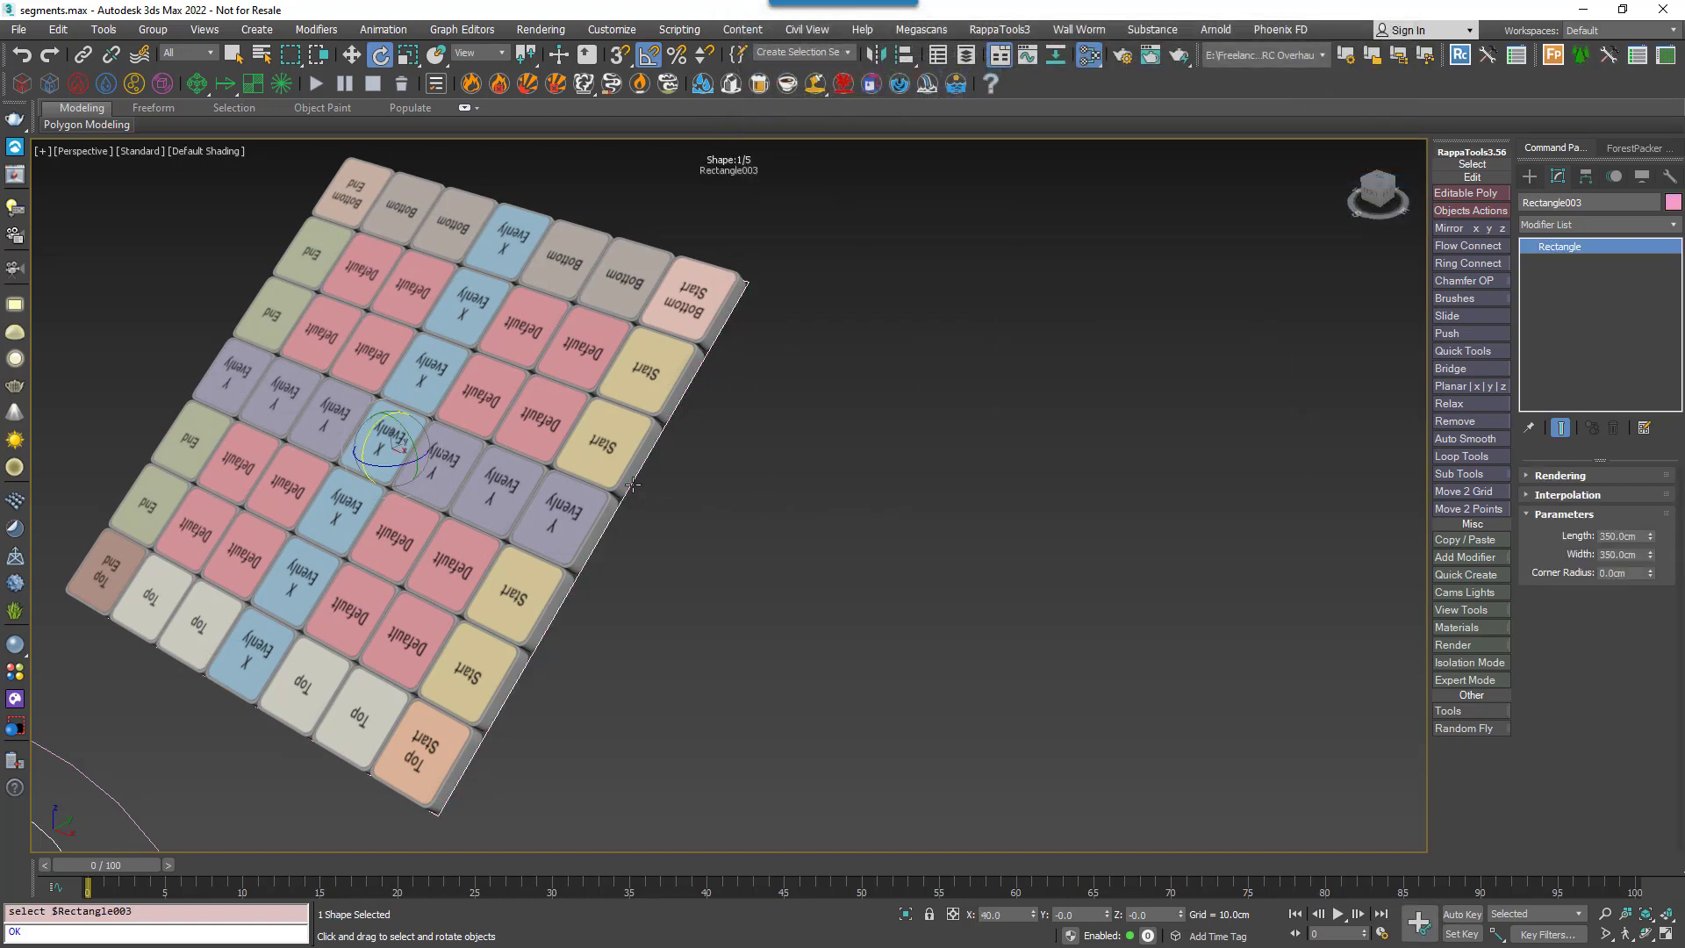
click(1593, 219)
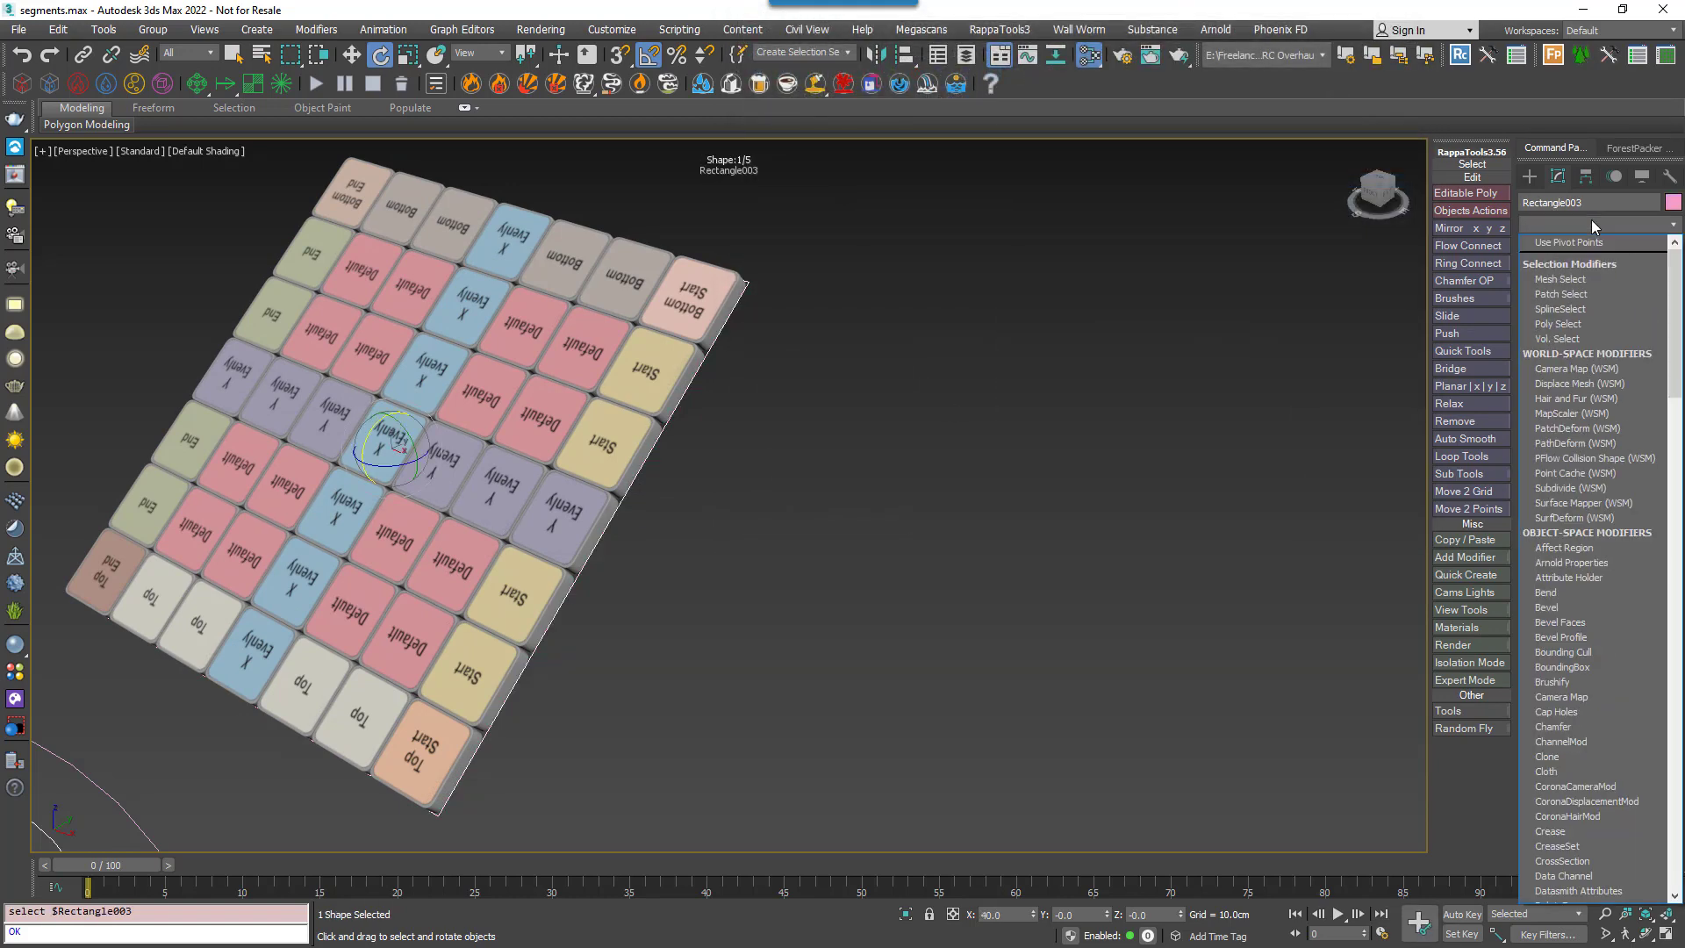
key(e)
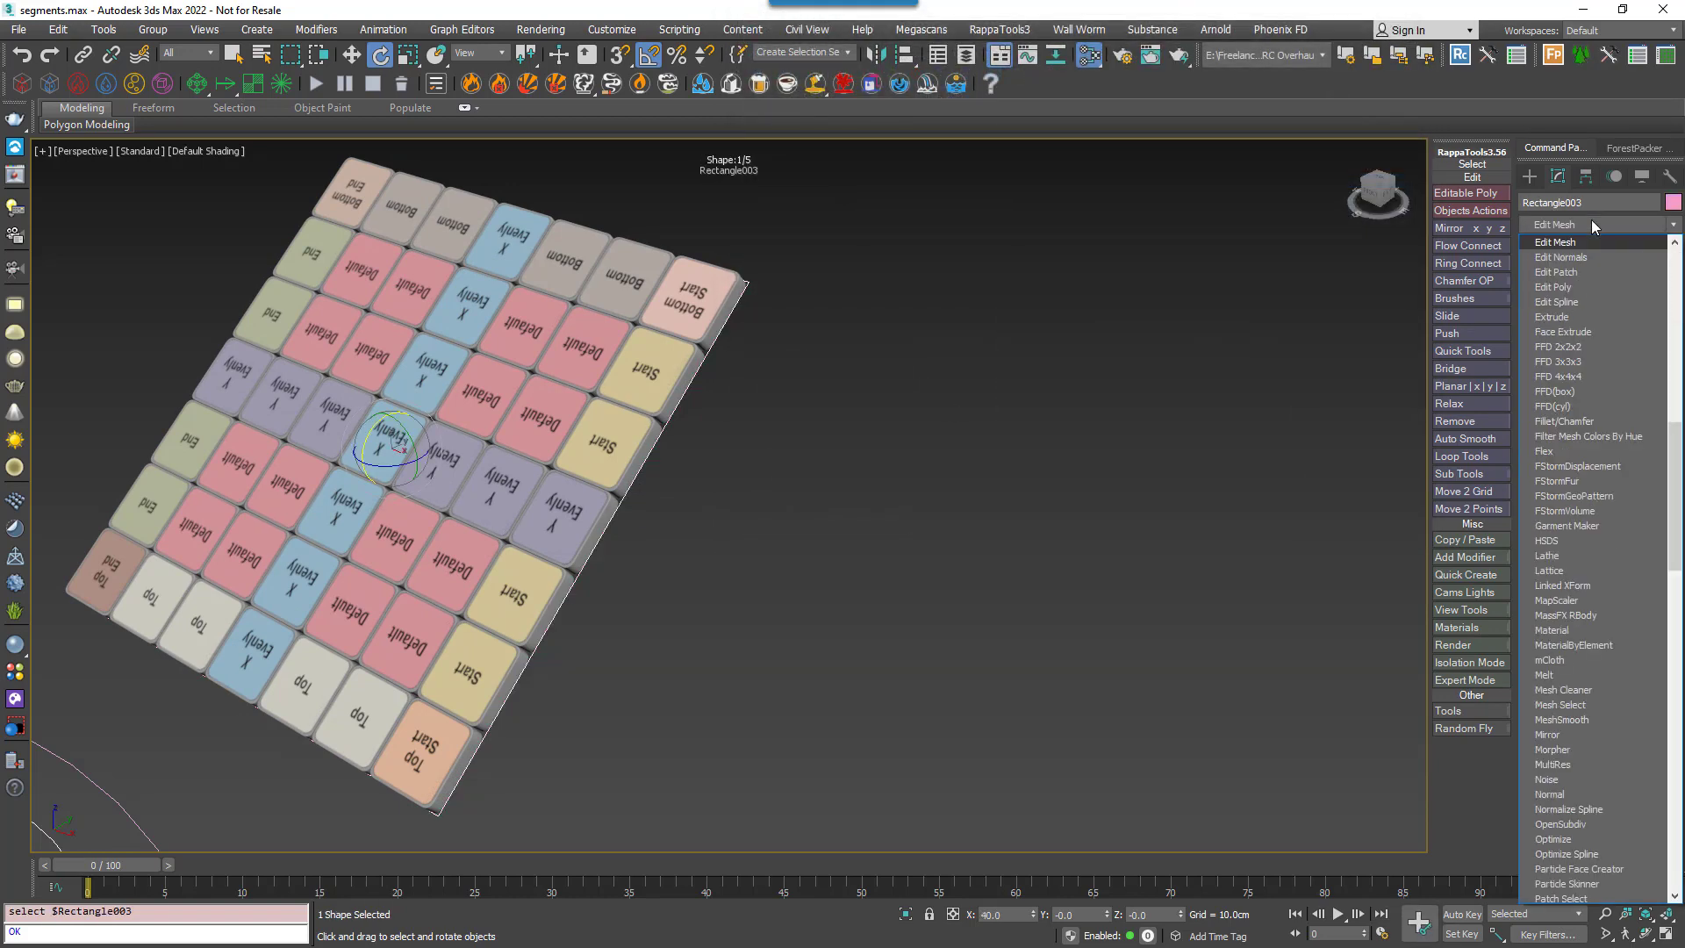
click(1569, 300)
click(1575, 500)
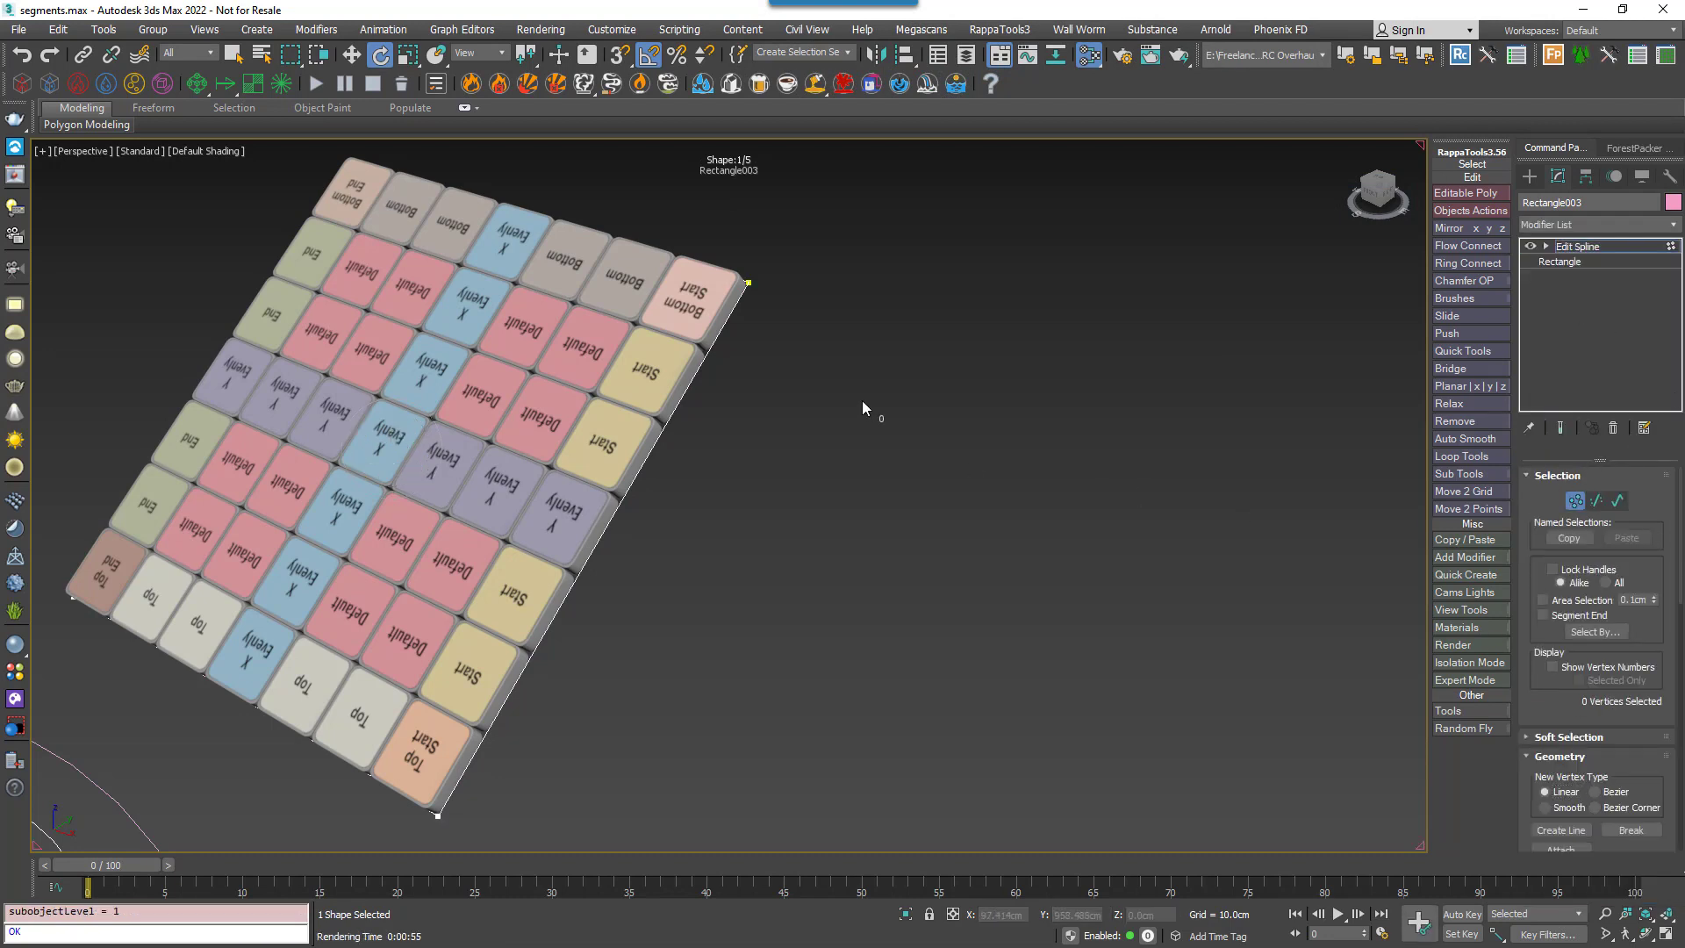
Make the clipping spline's far-left, left and nearest corners the first vertex in turn, then leave vertex editing.
middle_drag(750, 290, 830, 367)
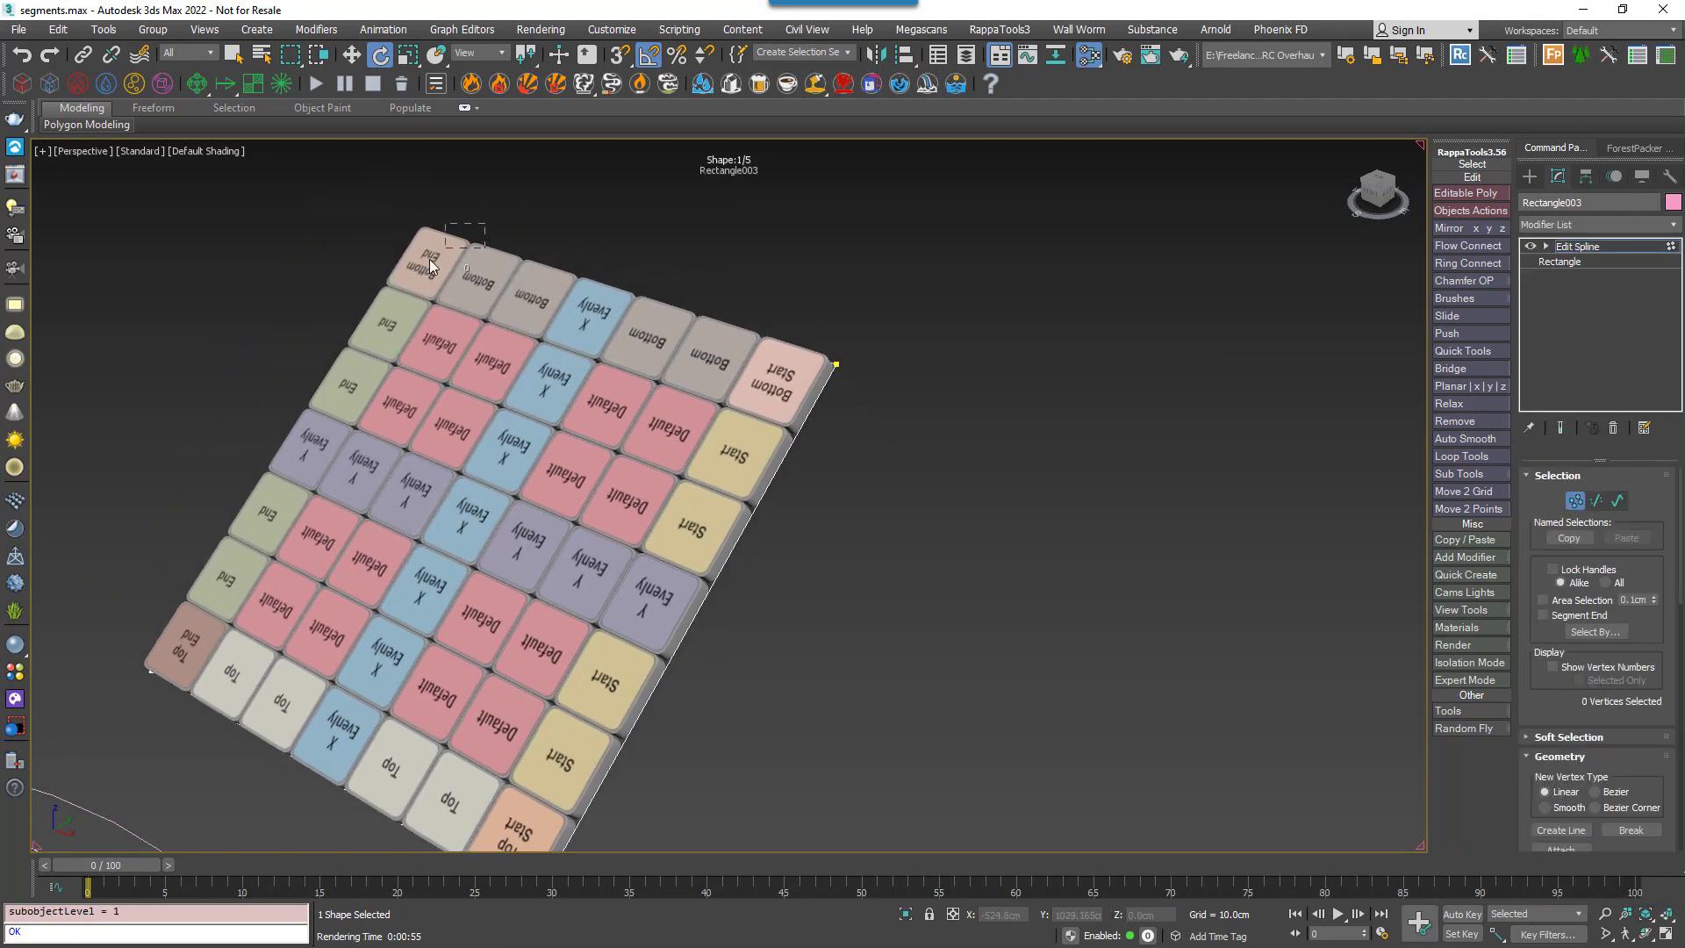
click(423, 231)
right_click(411, 277)
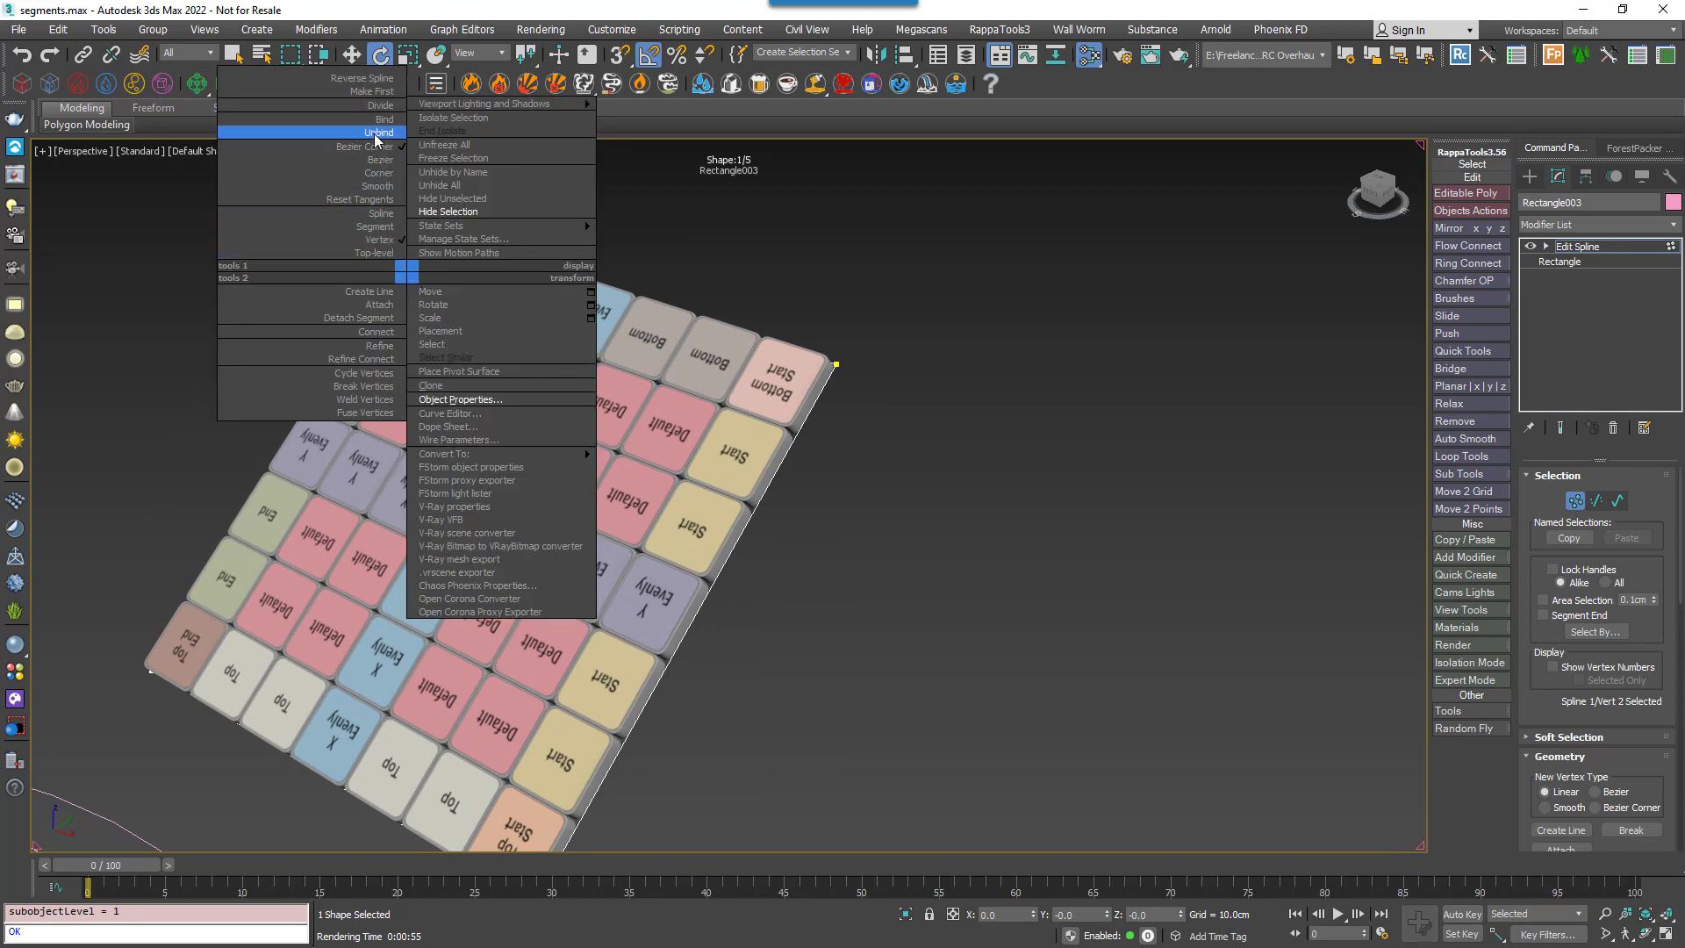
click(372, 91)
middle_drag(464, 495, 578, 371)
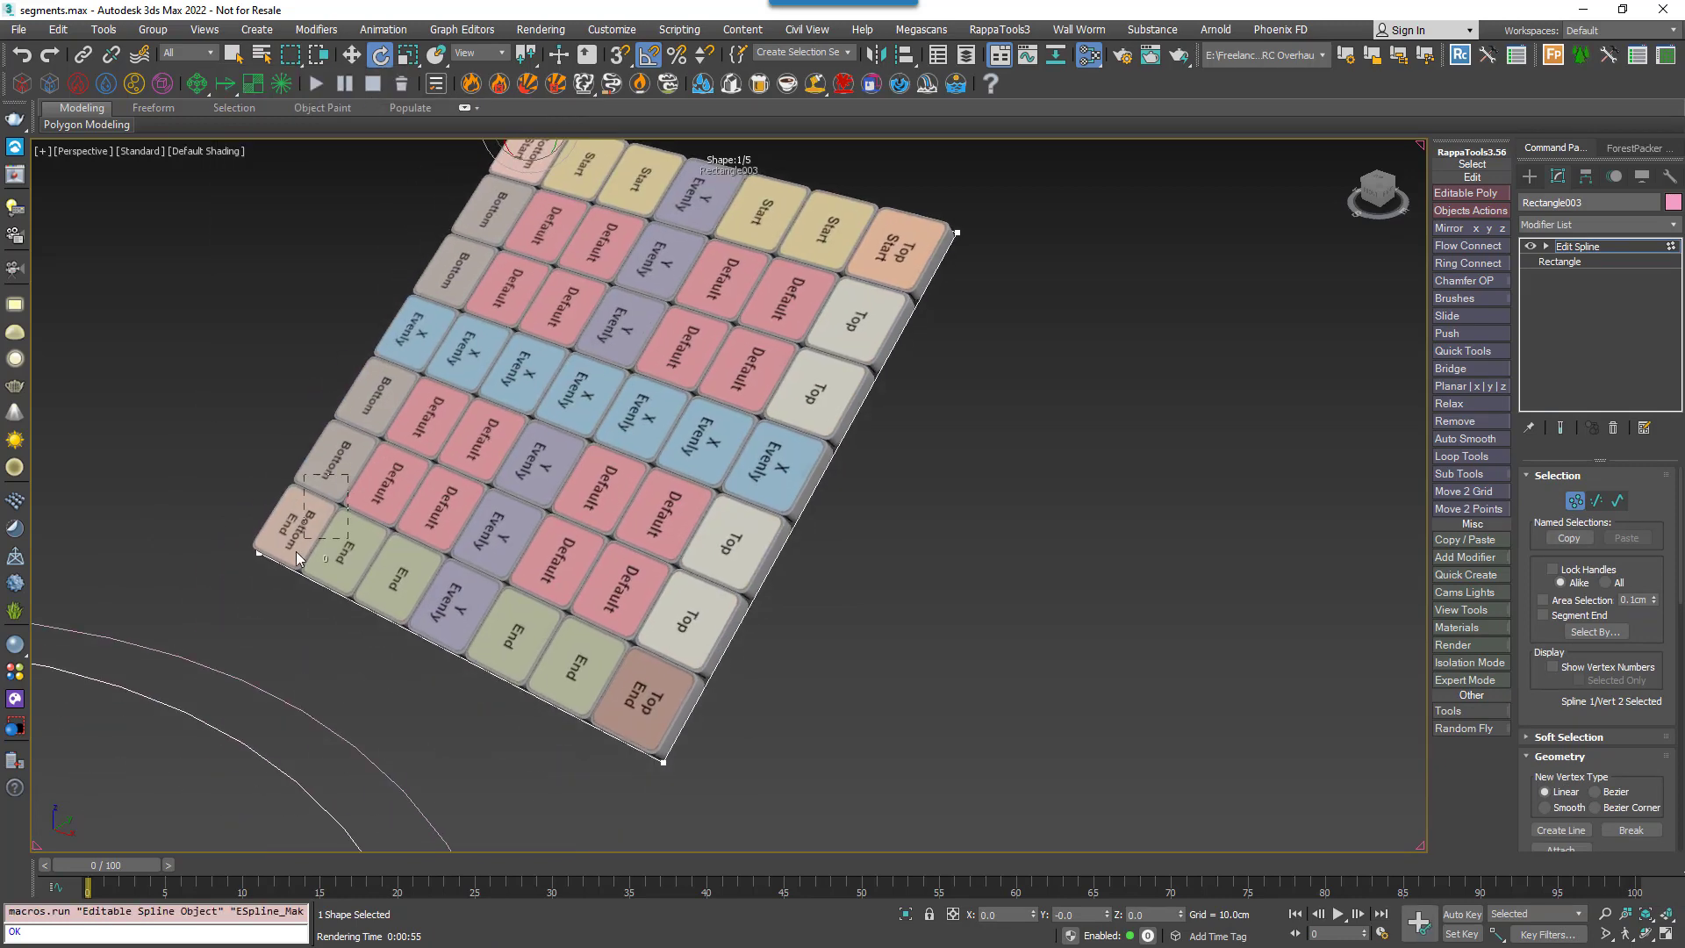
right_click(225, 582)
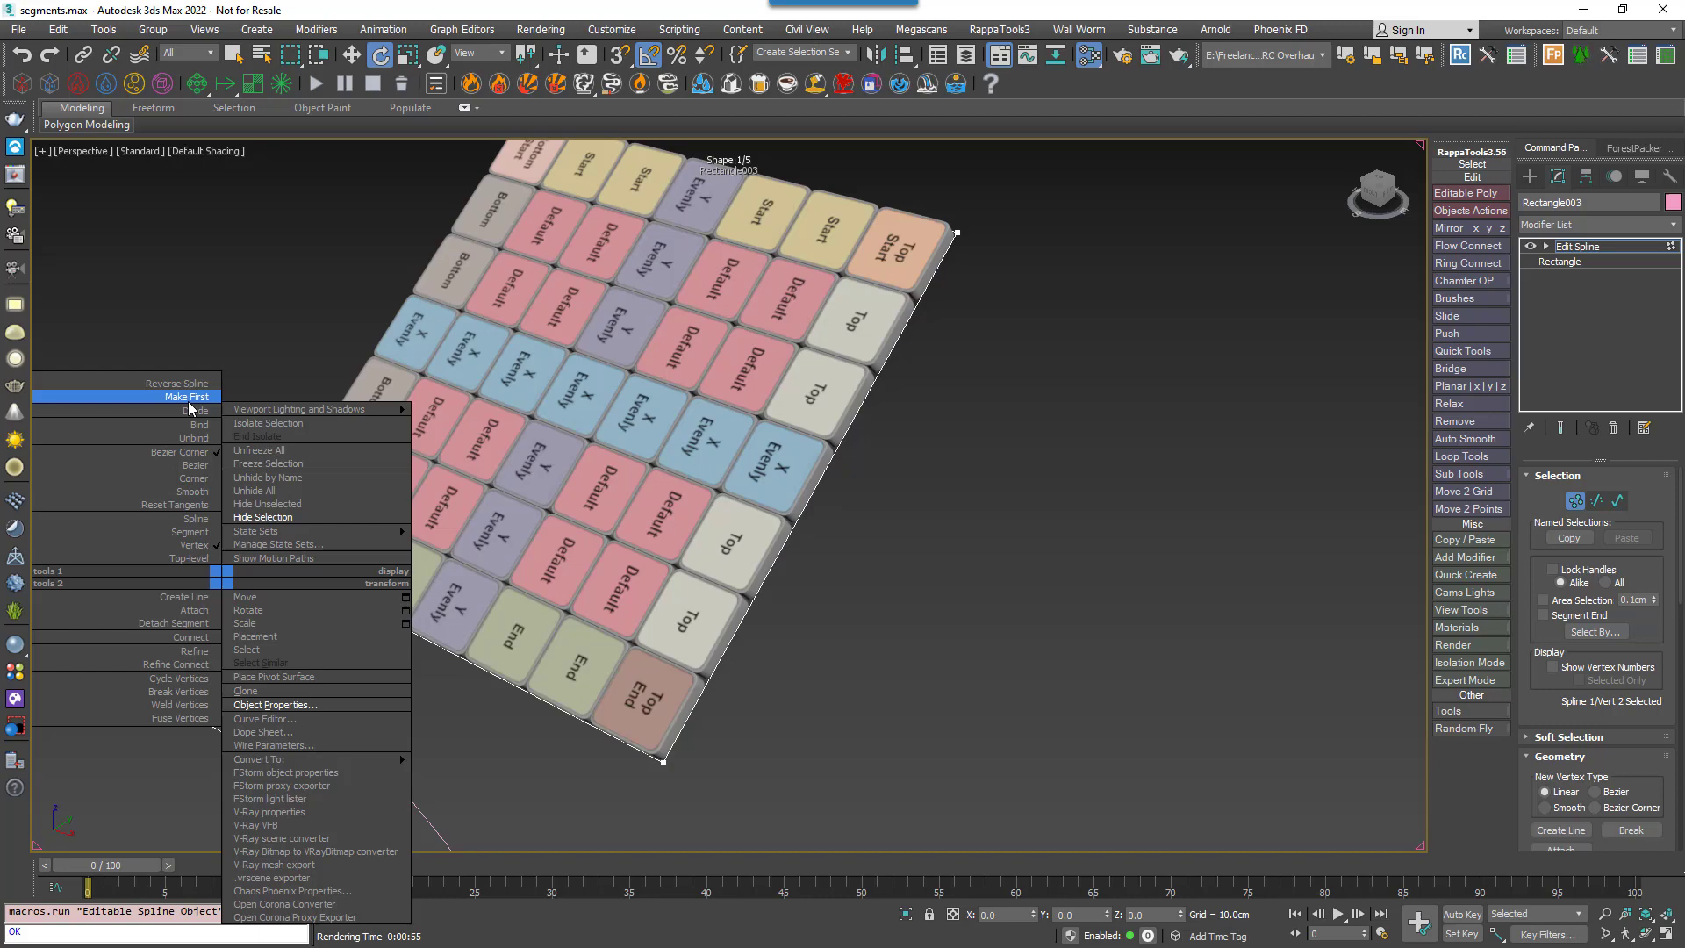
click(188, 396)
click(663, 762)
right_click(617, 604)
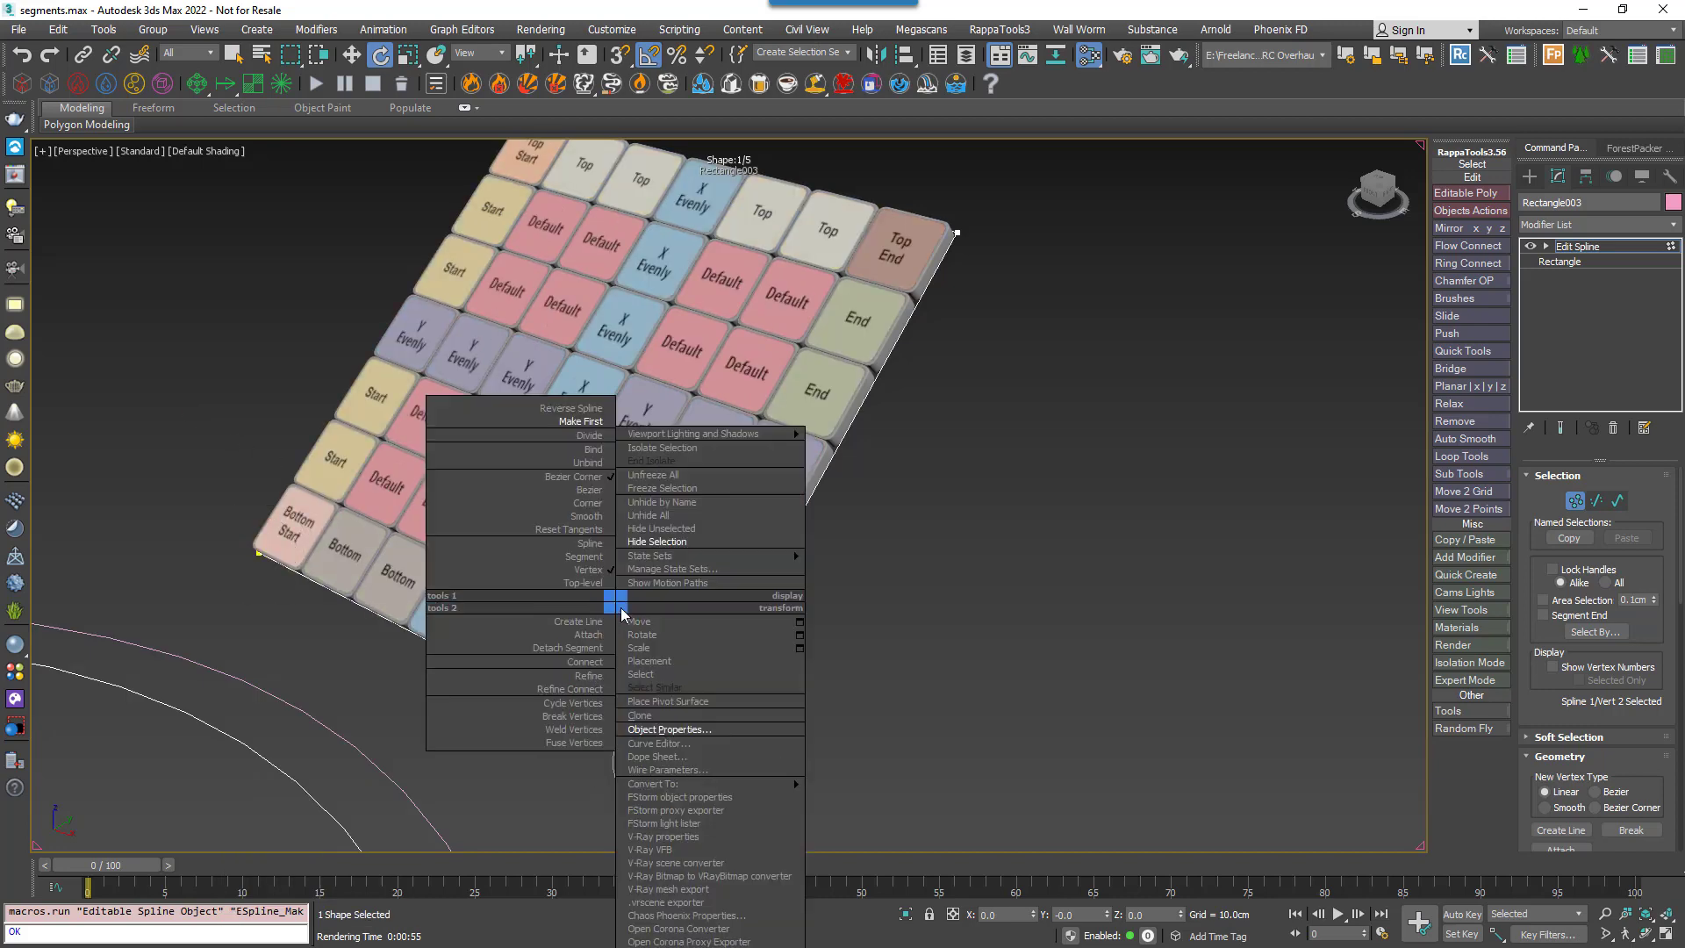
click(563, 428)
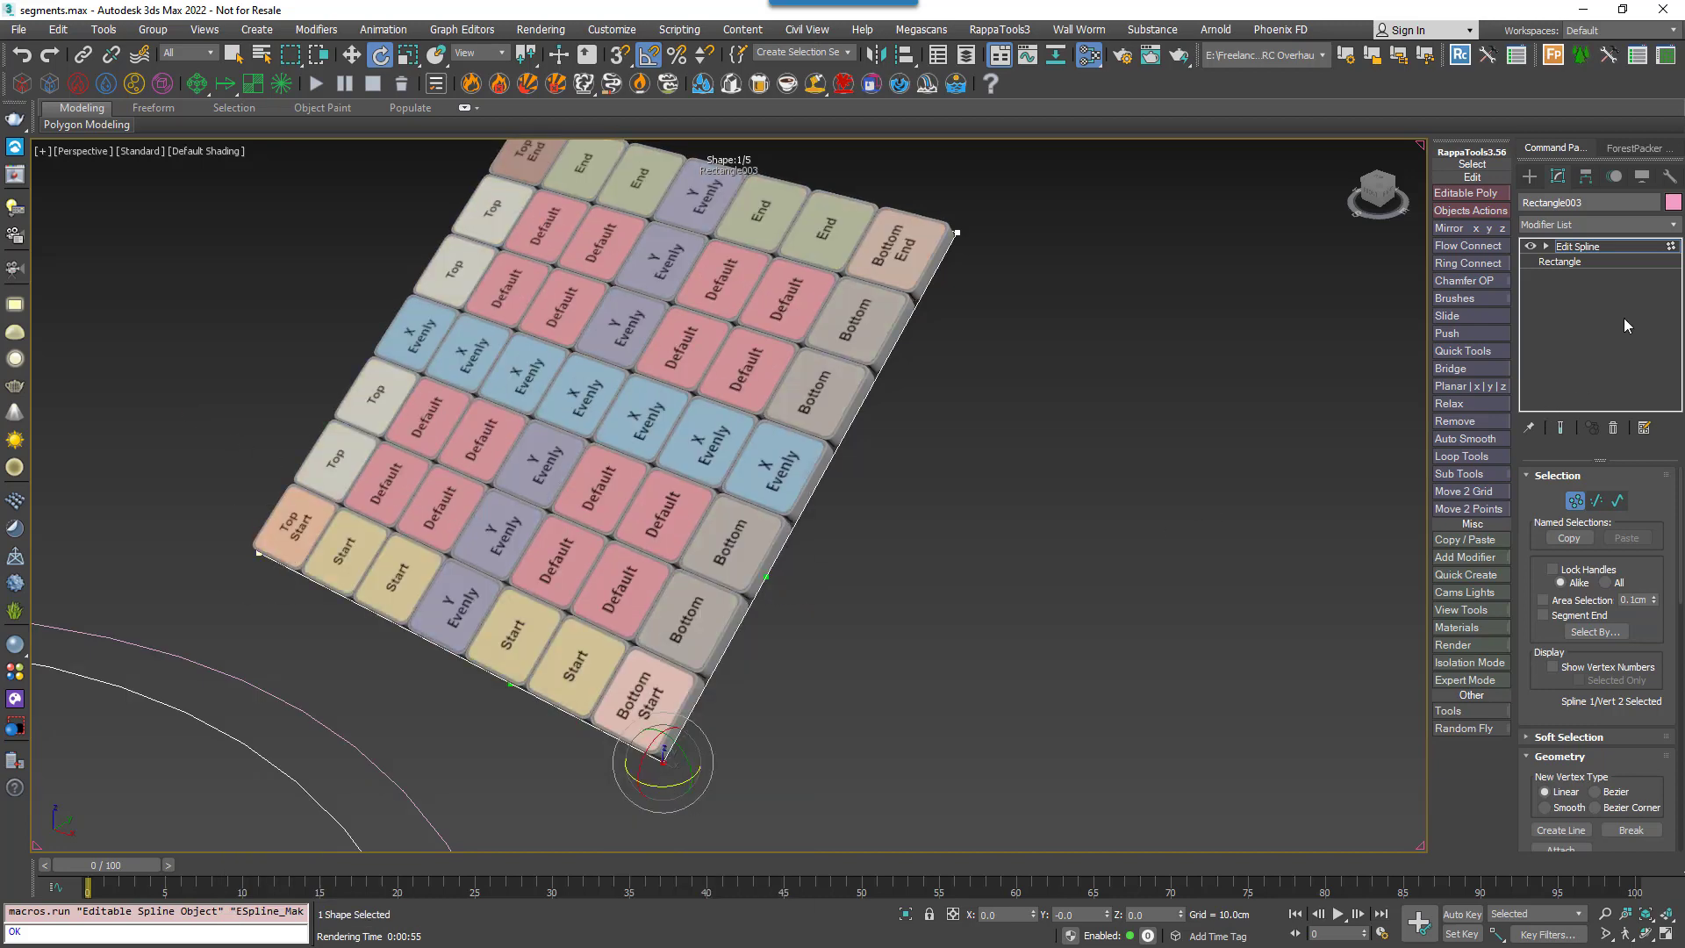
click(1575, 503)
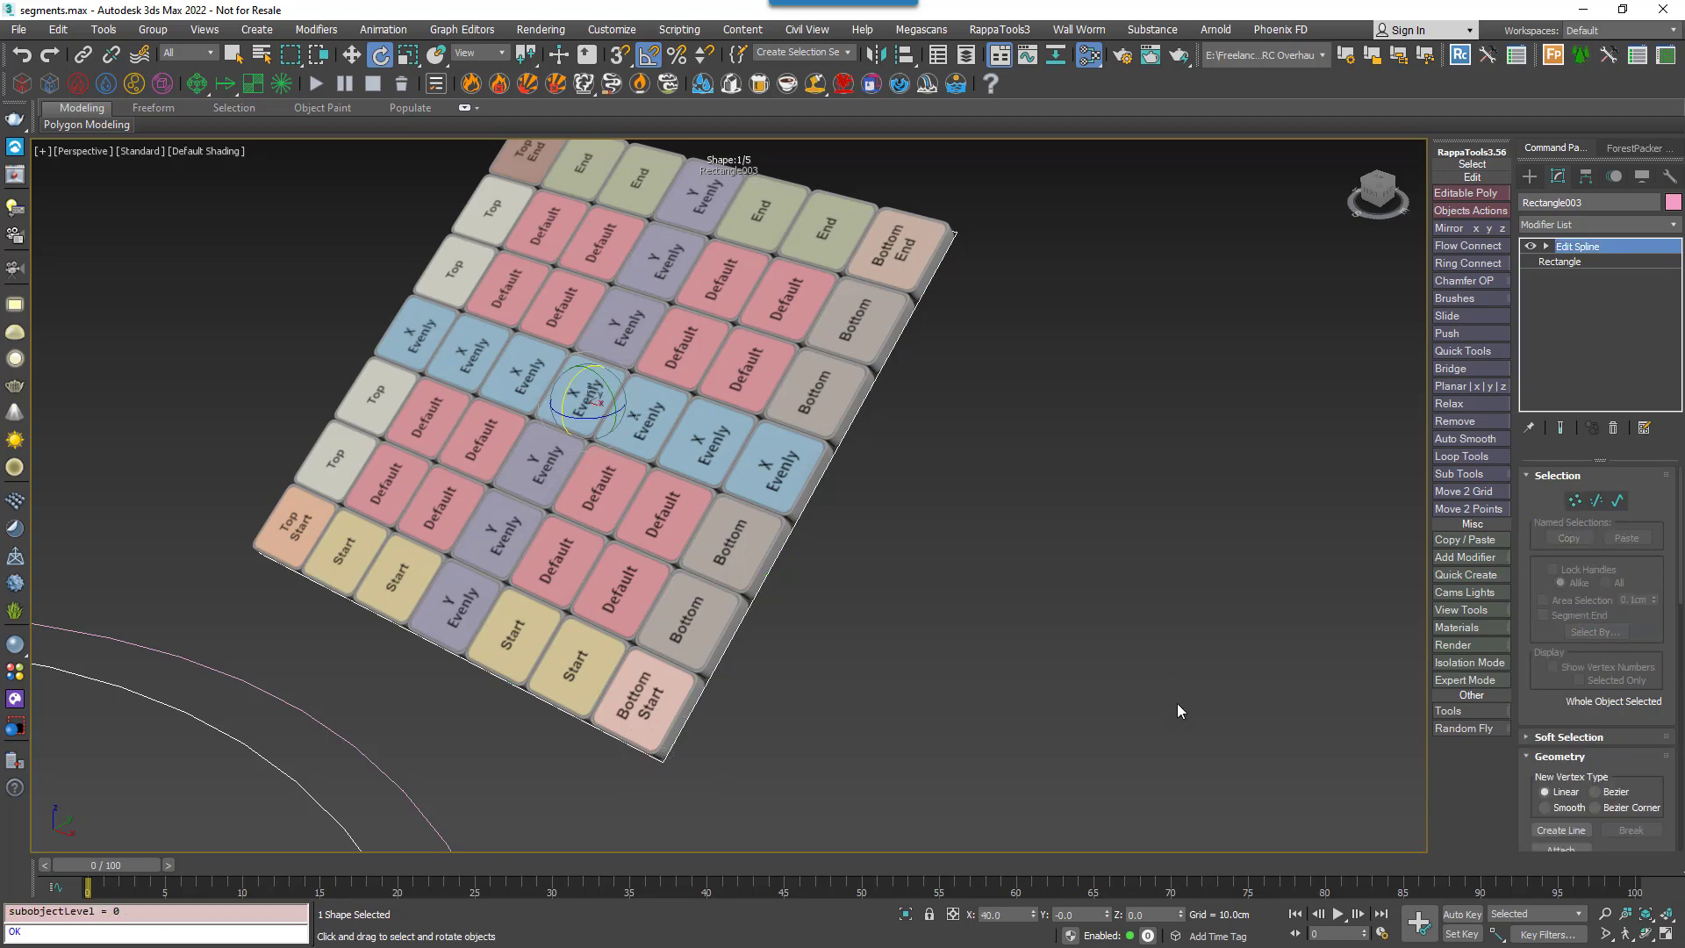
Clone the rectangle's spline at a smaller scale inside the original to cut a hole in the array.
right_click(1036, 917)
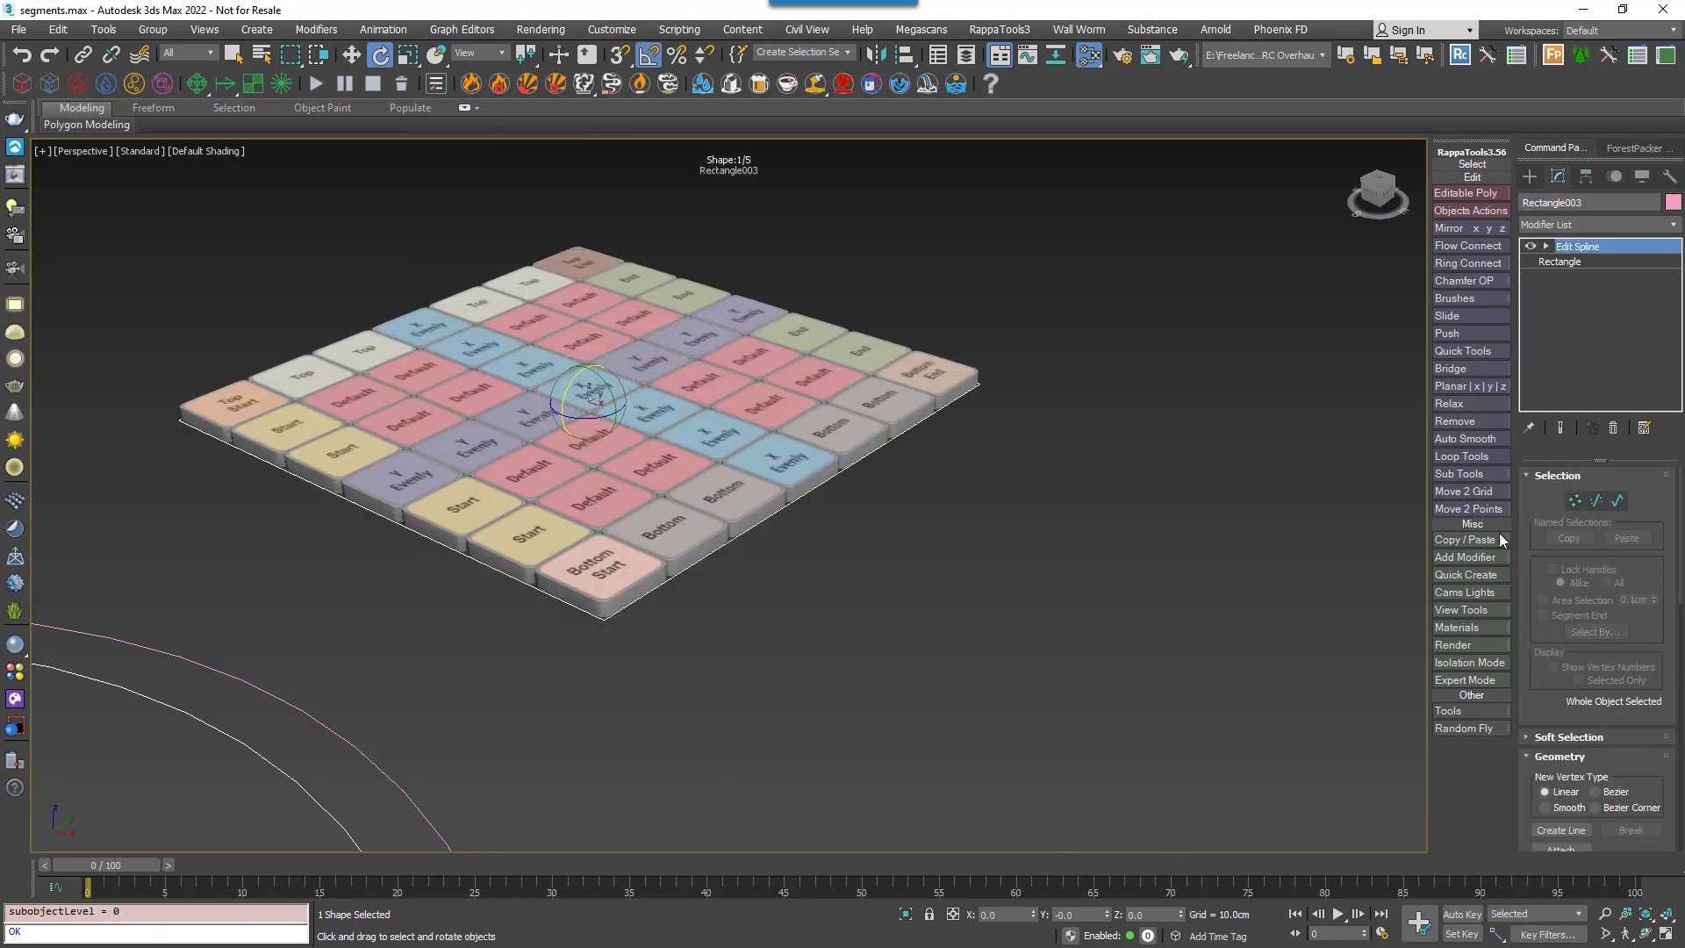
click(1617, 501)
key(e)
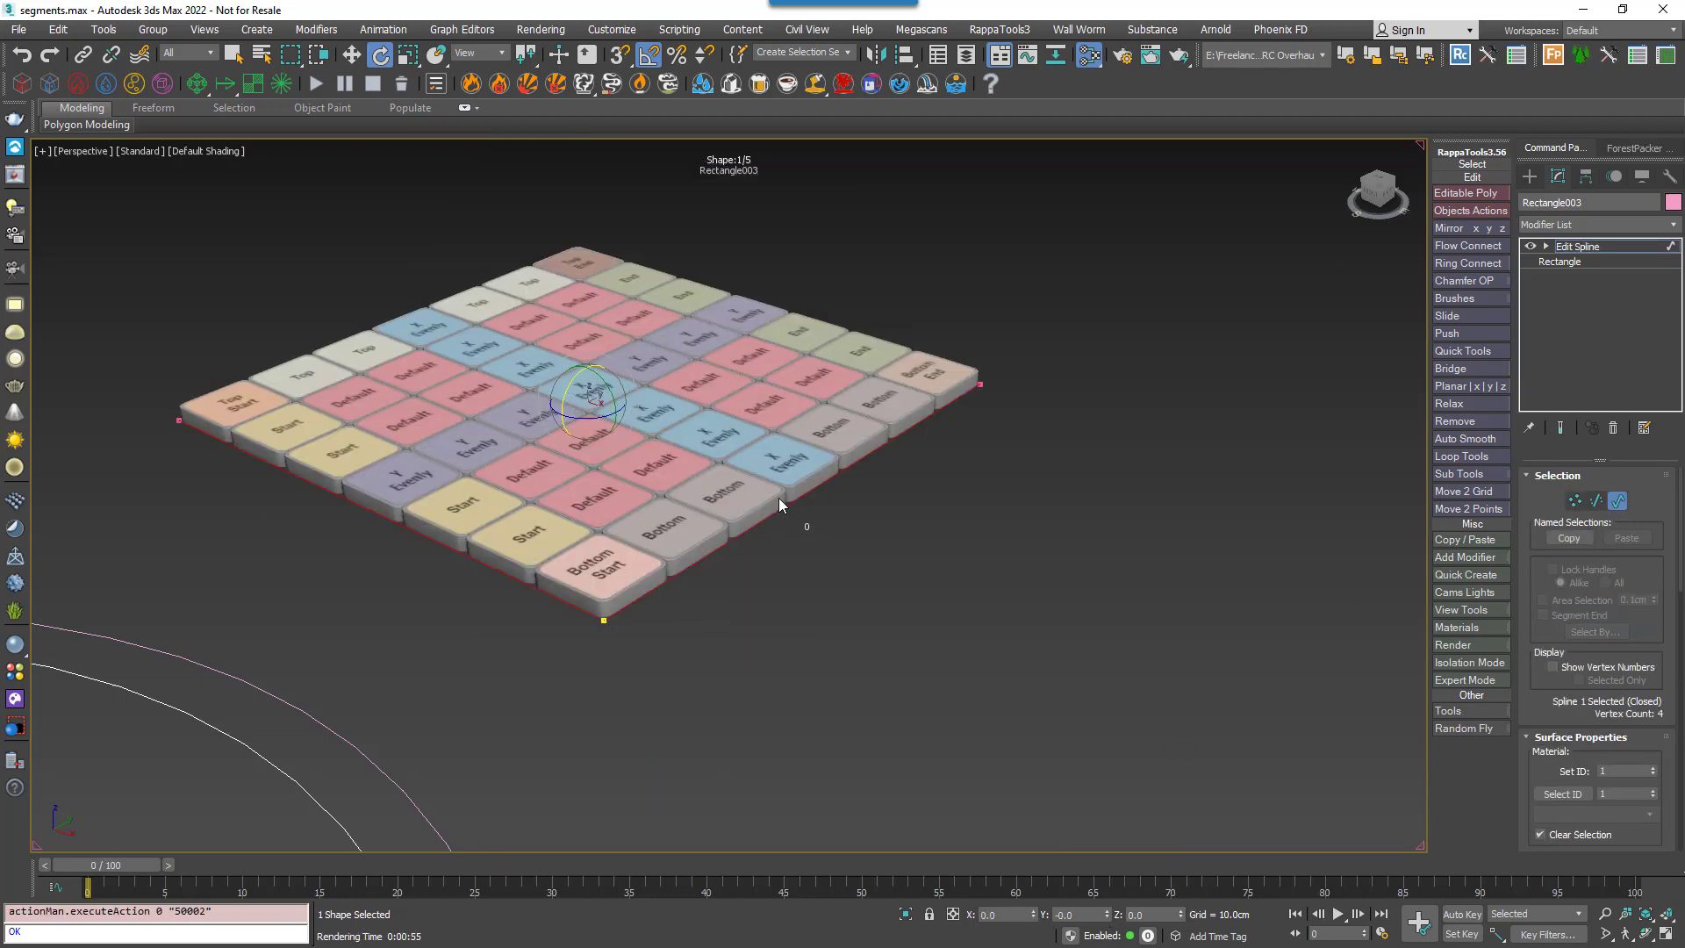
key(r)
alt+middle_drag(777, 498, 722, 557)
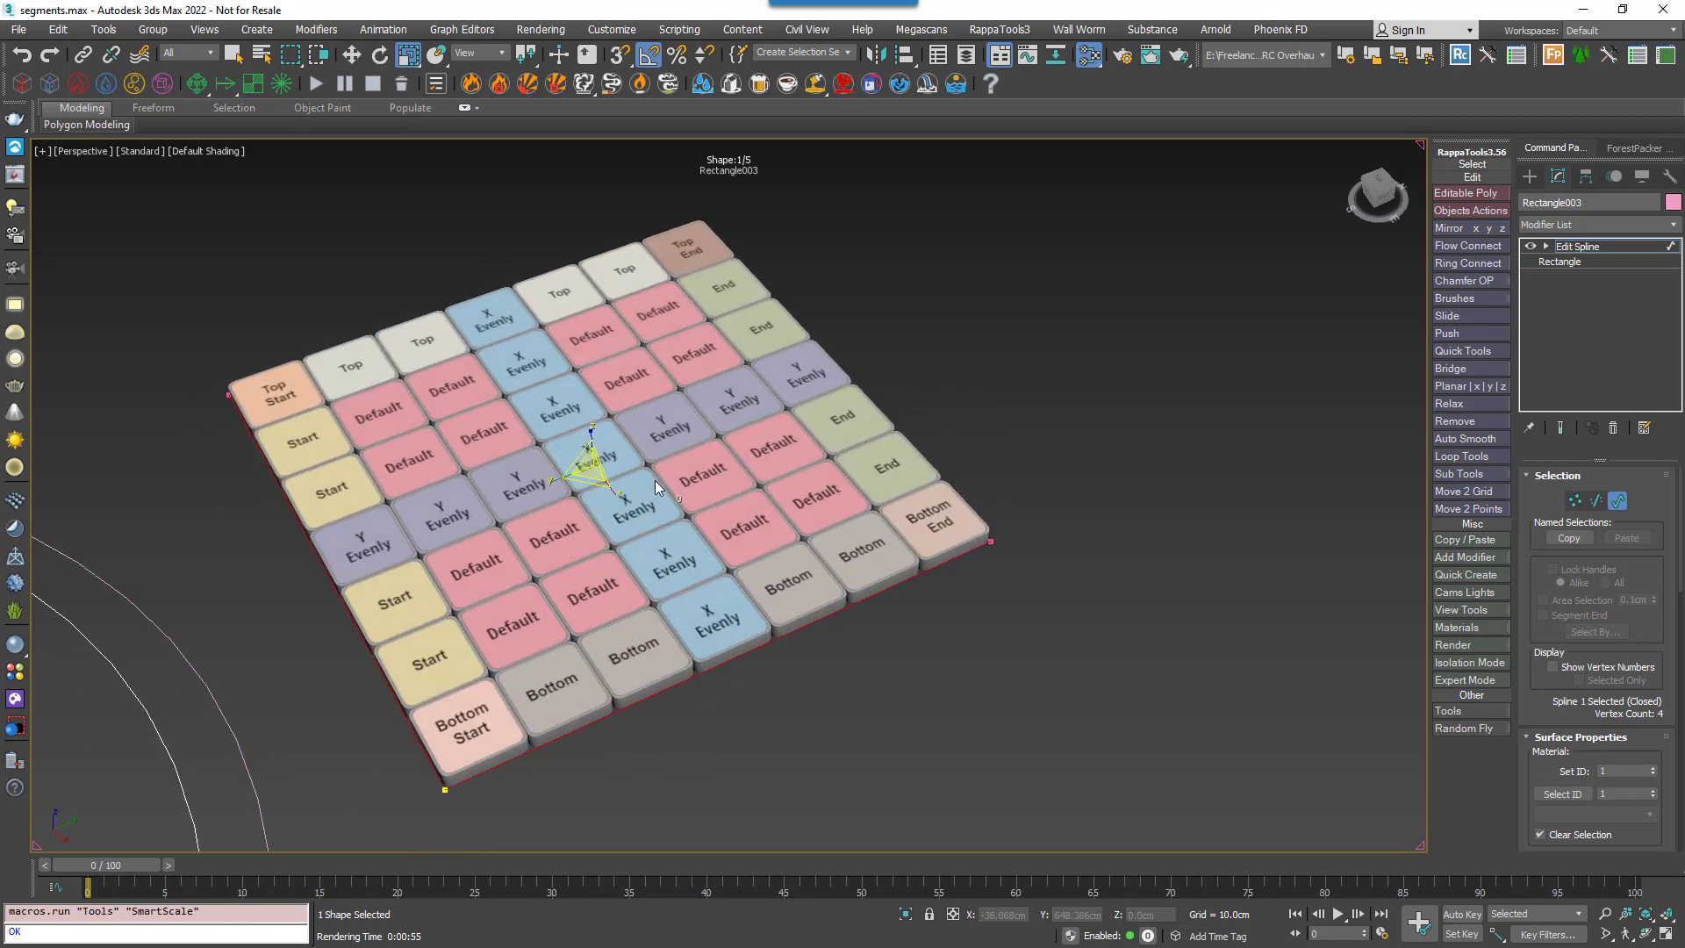
drag(594, 474, 660, 411)
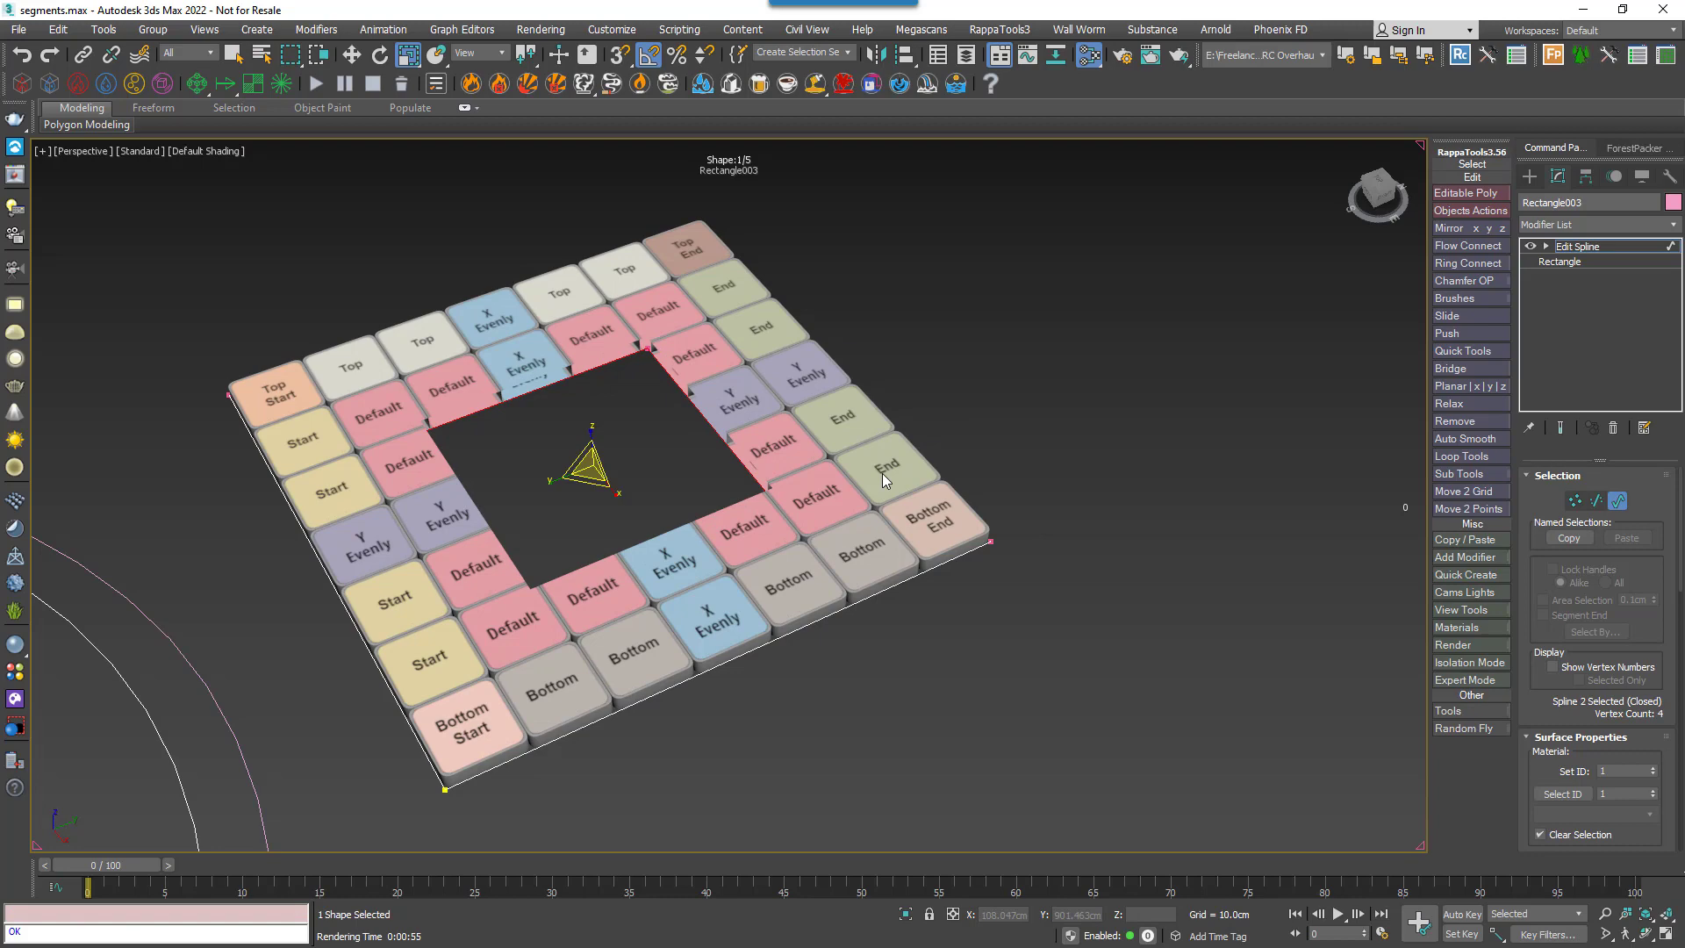
Move the inner spline toward the Top End corner, raise it about 36 cm, and leave spline editing.
key(w)
drag(617, 465, 670, 402)
alt+middle_drag(773, 509, 703, 439)
drag(631, 355, 638, 276)
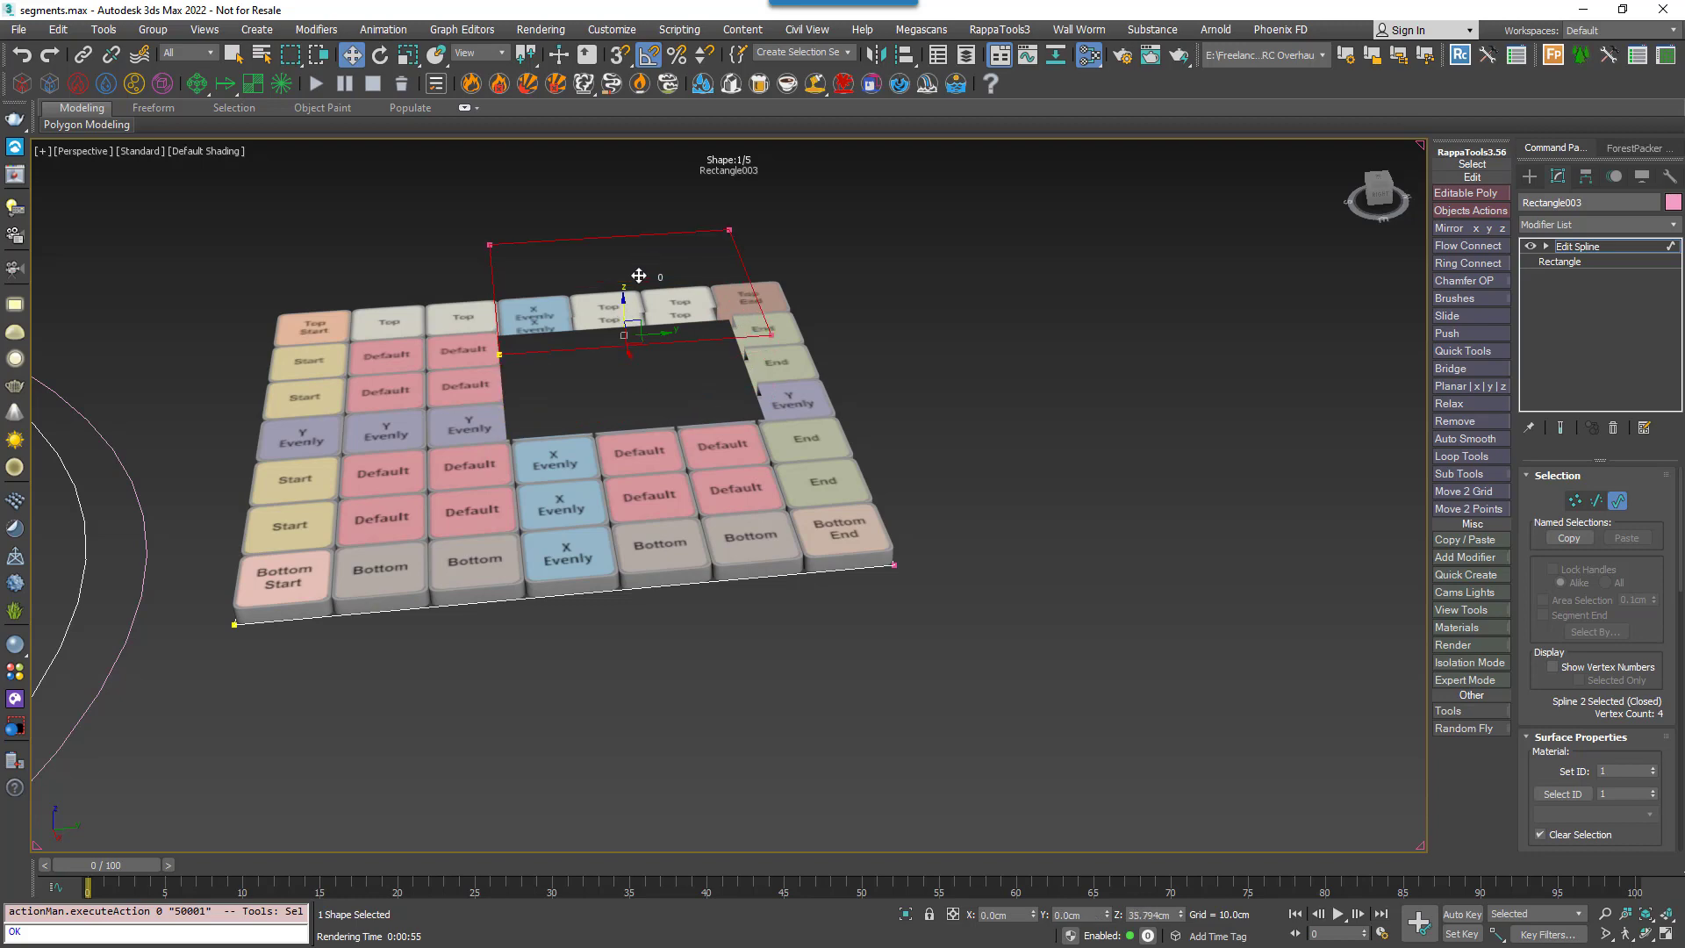
alt+middle_drag(639, 275, 795, 426)
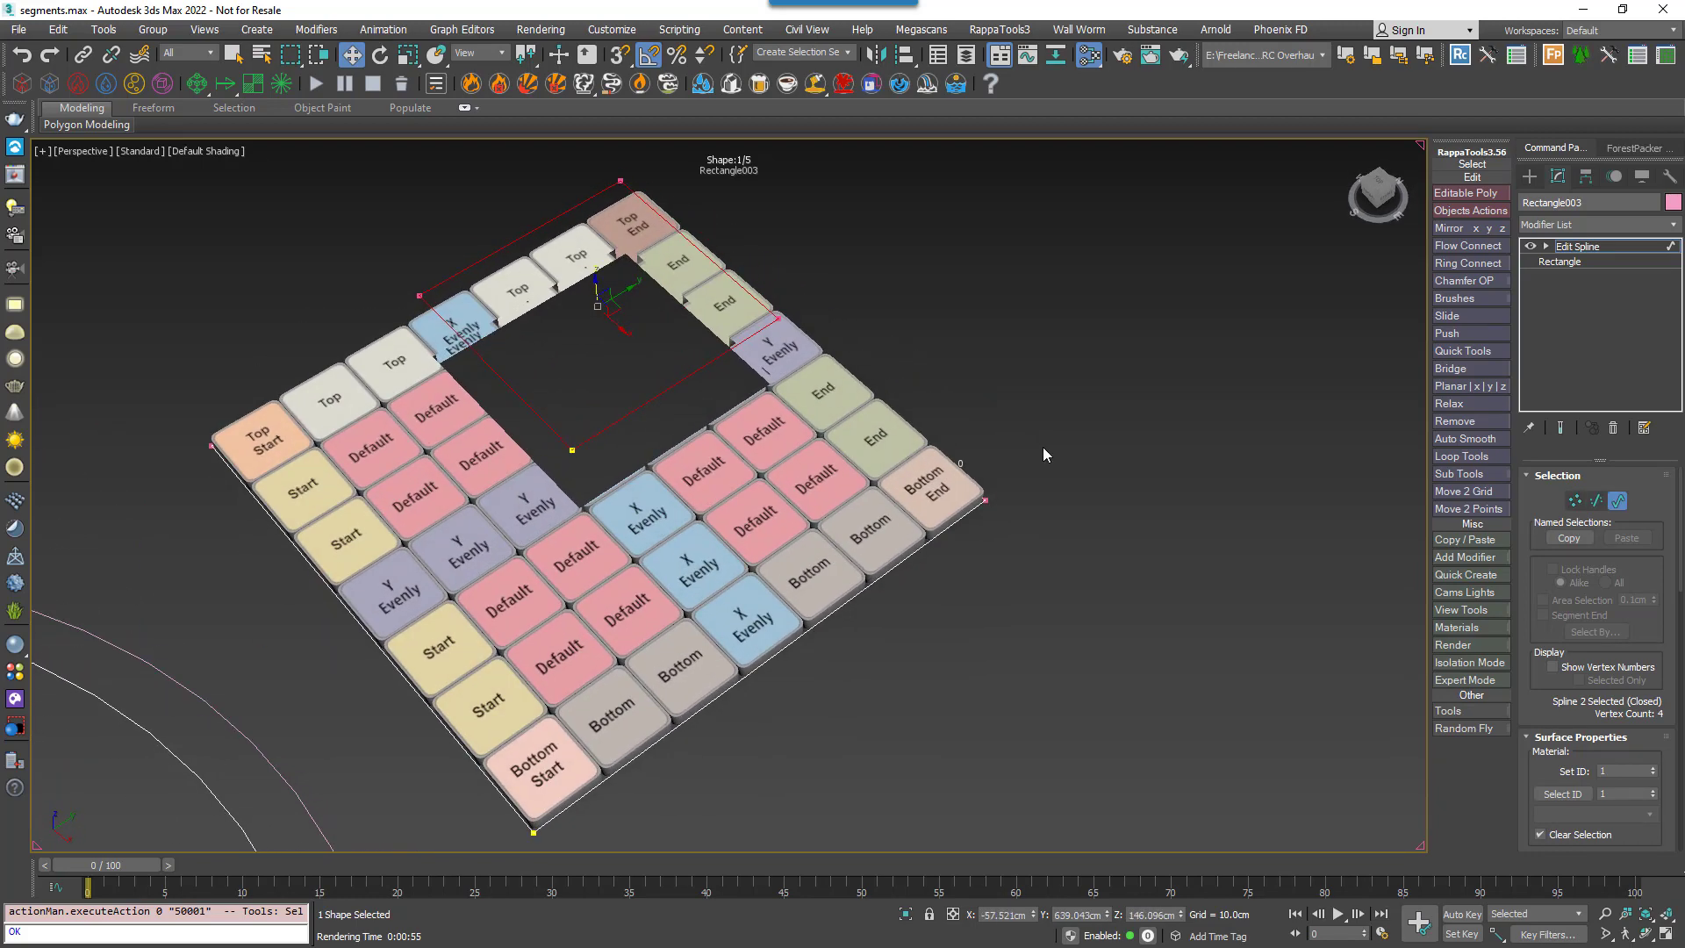
click(1617, 501)
Open the RailClone object's Array 2S generator properties and set the clipping area Hierarchy Checking to None.
click(828, 613)
click(757, 603)
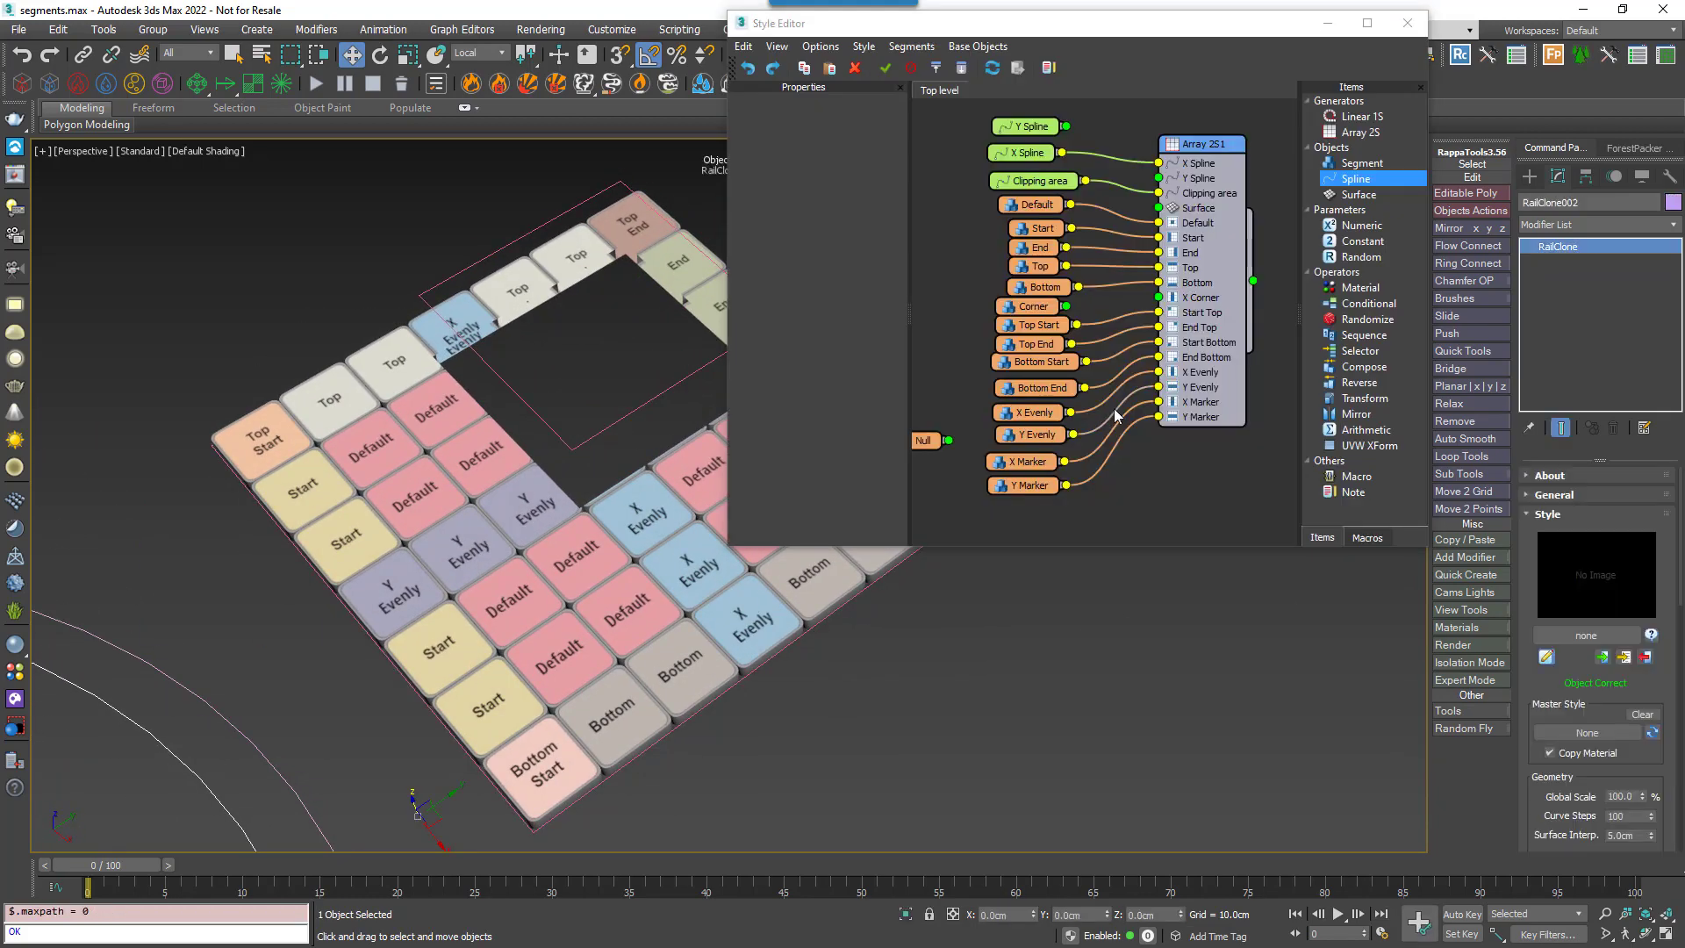
click(1176, 364)
drag(904, 400, 907, 467)
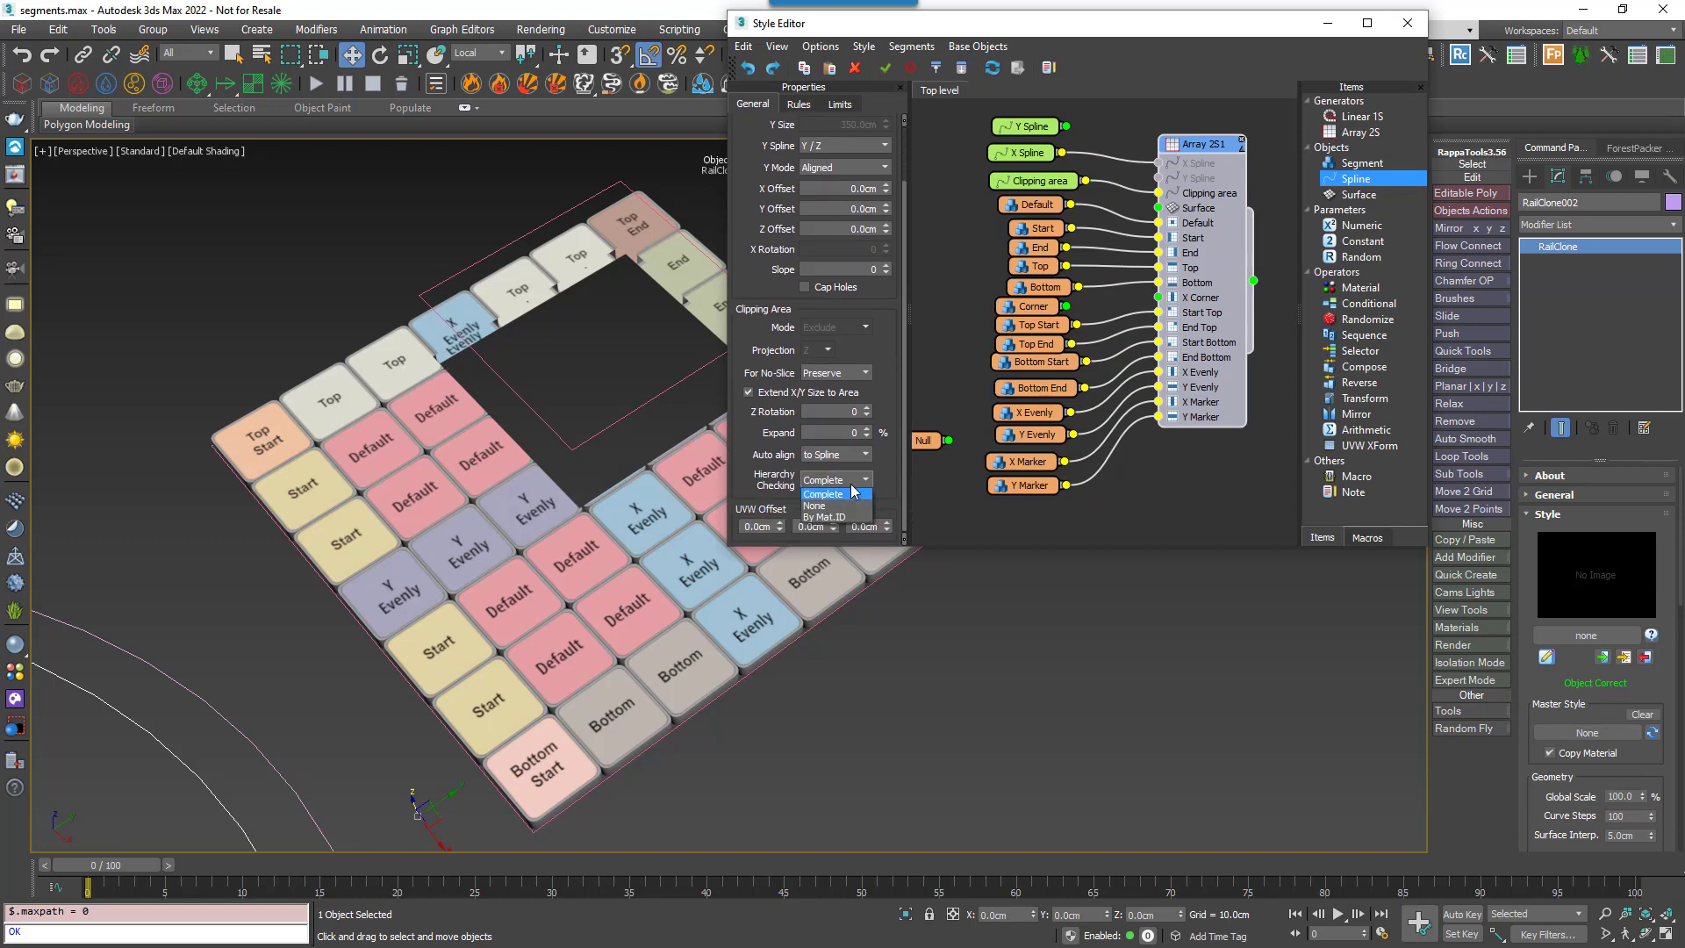
click(821, 506)
alt+middle_drag(791, 550, 646, 570)
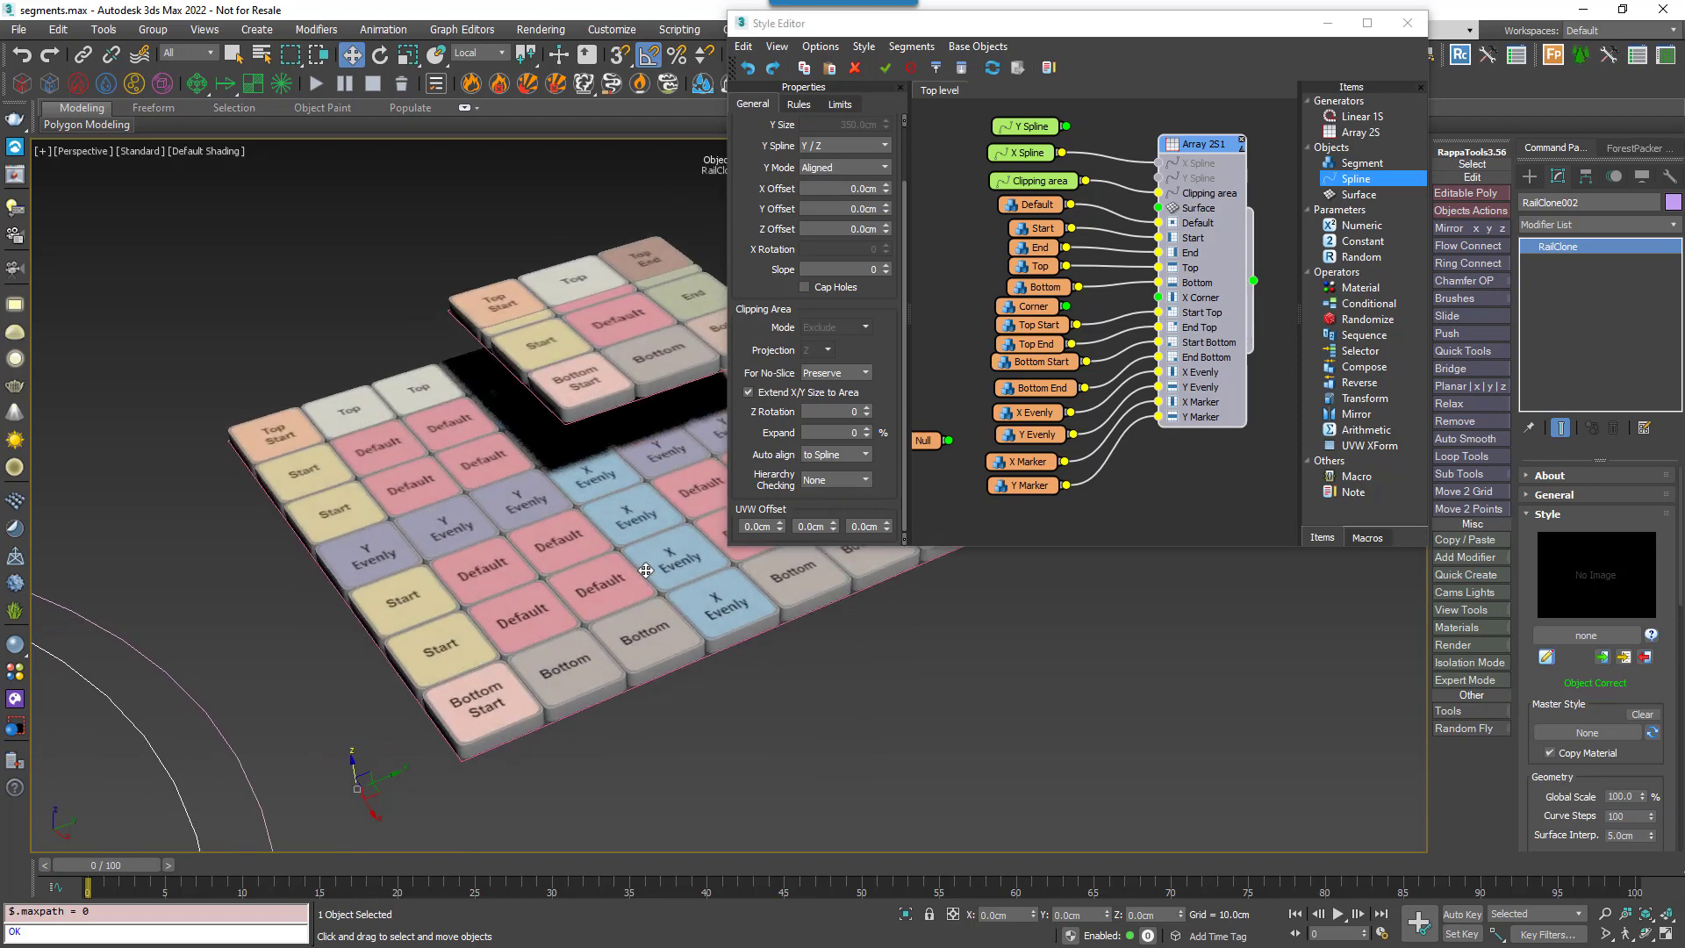
Set the generator's clipping area Hierarchy Checking to By Mat.ID.
click(831, 480)
click(835, 483)
click(835, 482)
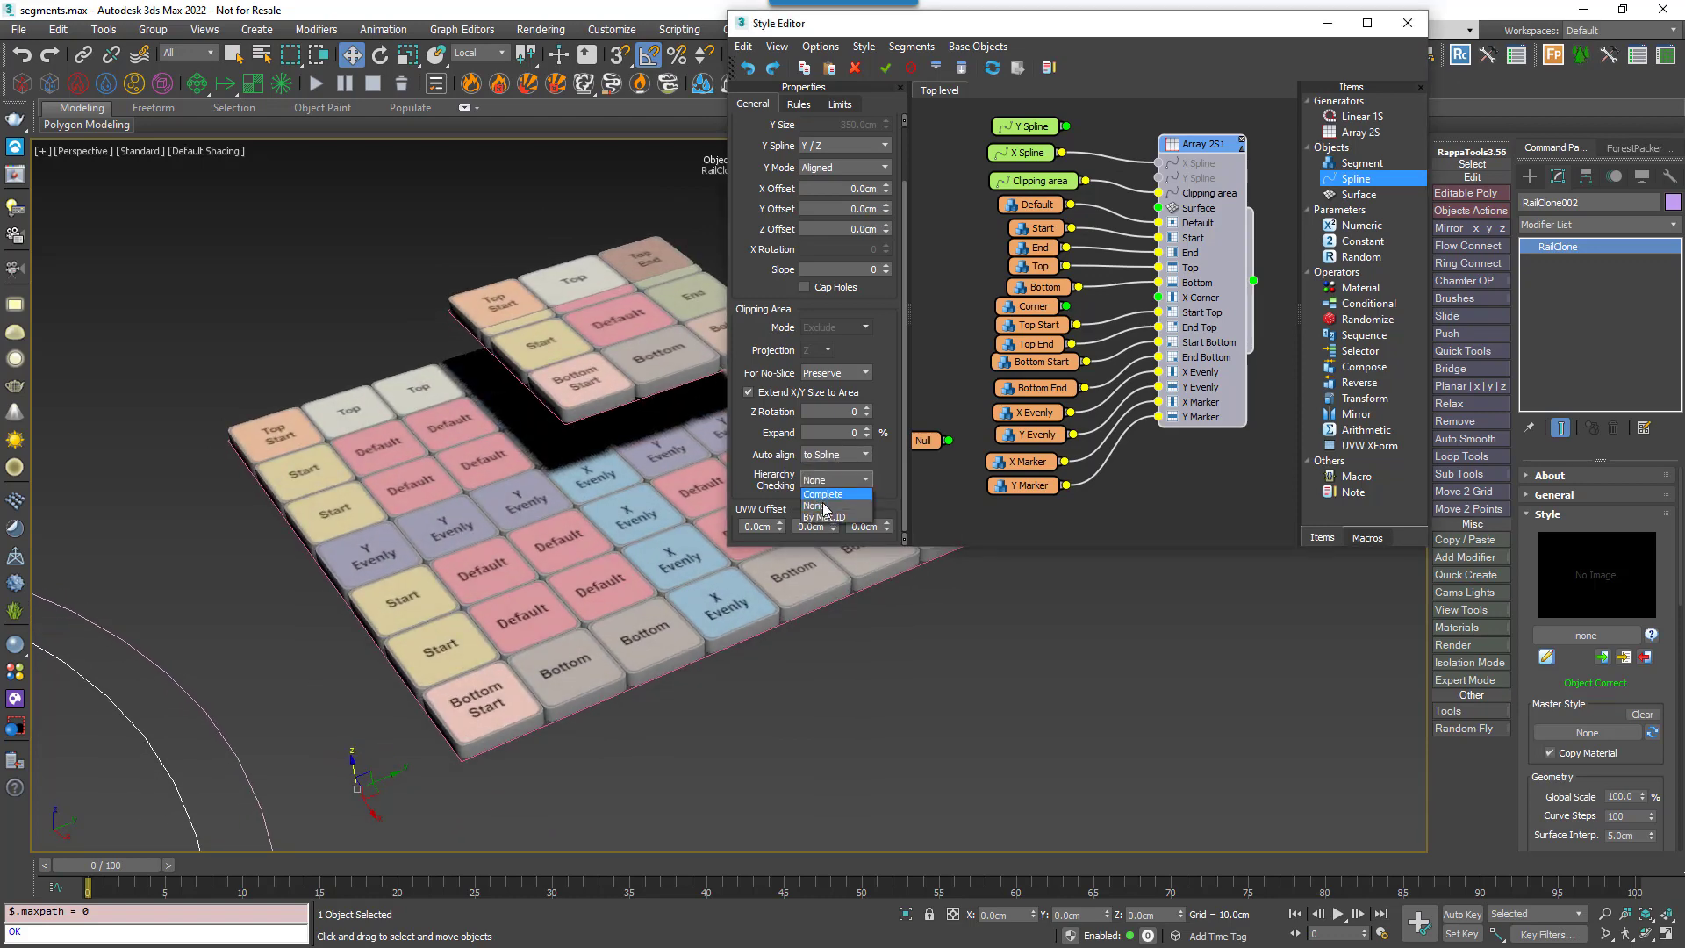
click(825, 517)
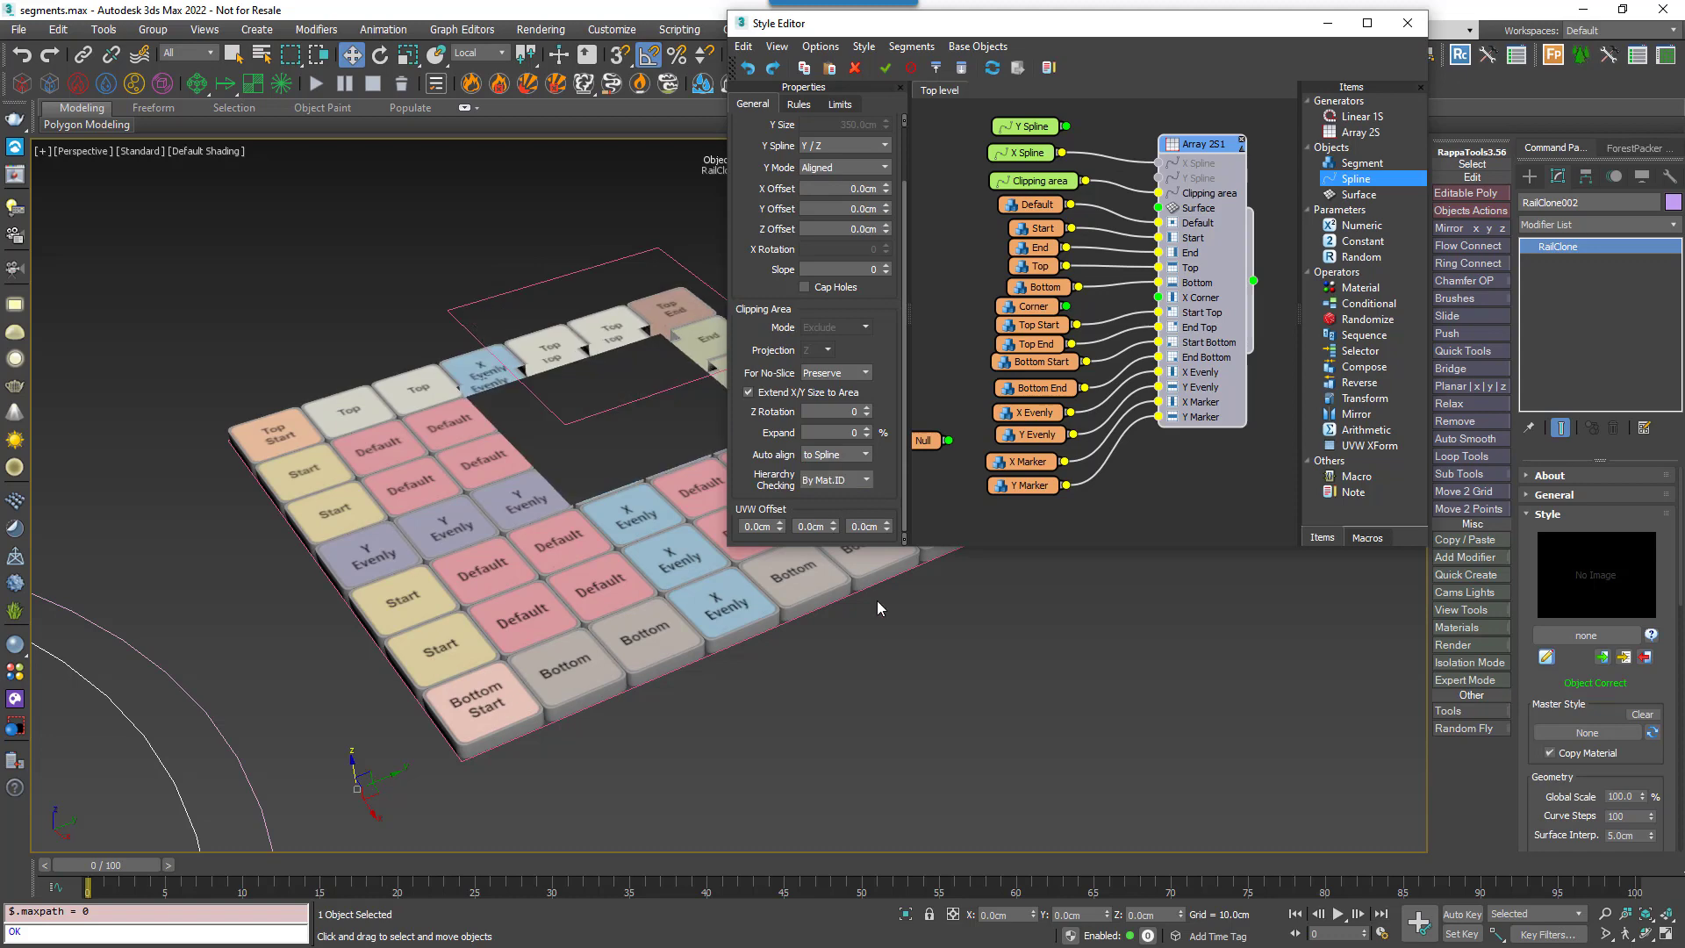
Set the material ID of the rectangle's raised inner spline to 2.
click(864, 608)
middle_drag(864, 608, 700, 650)
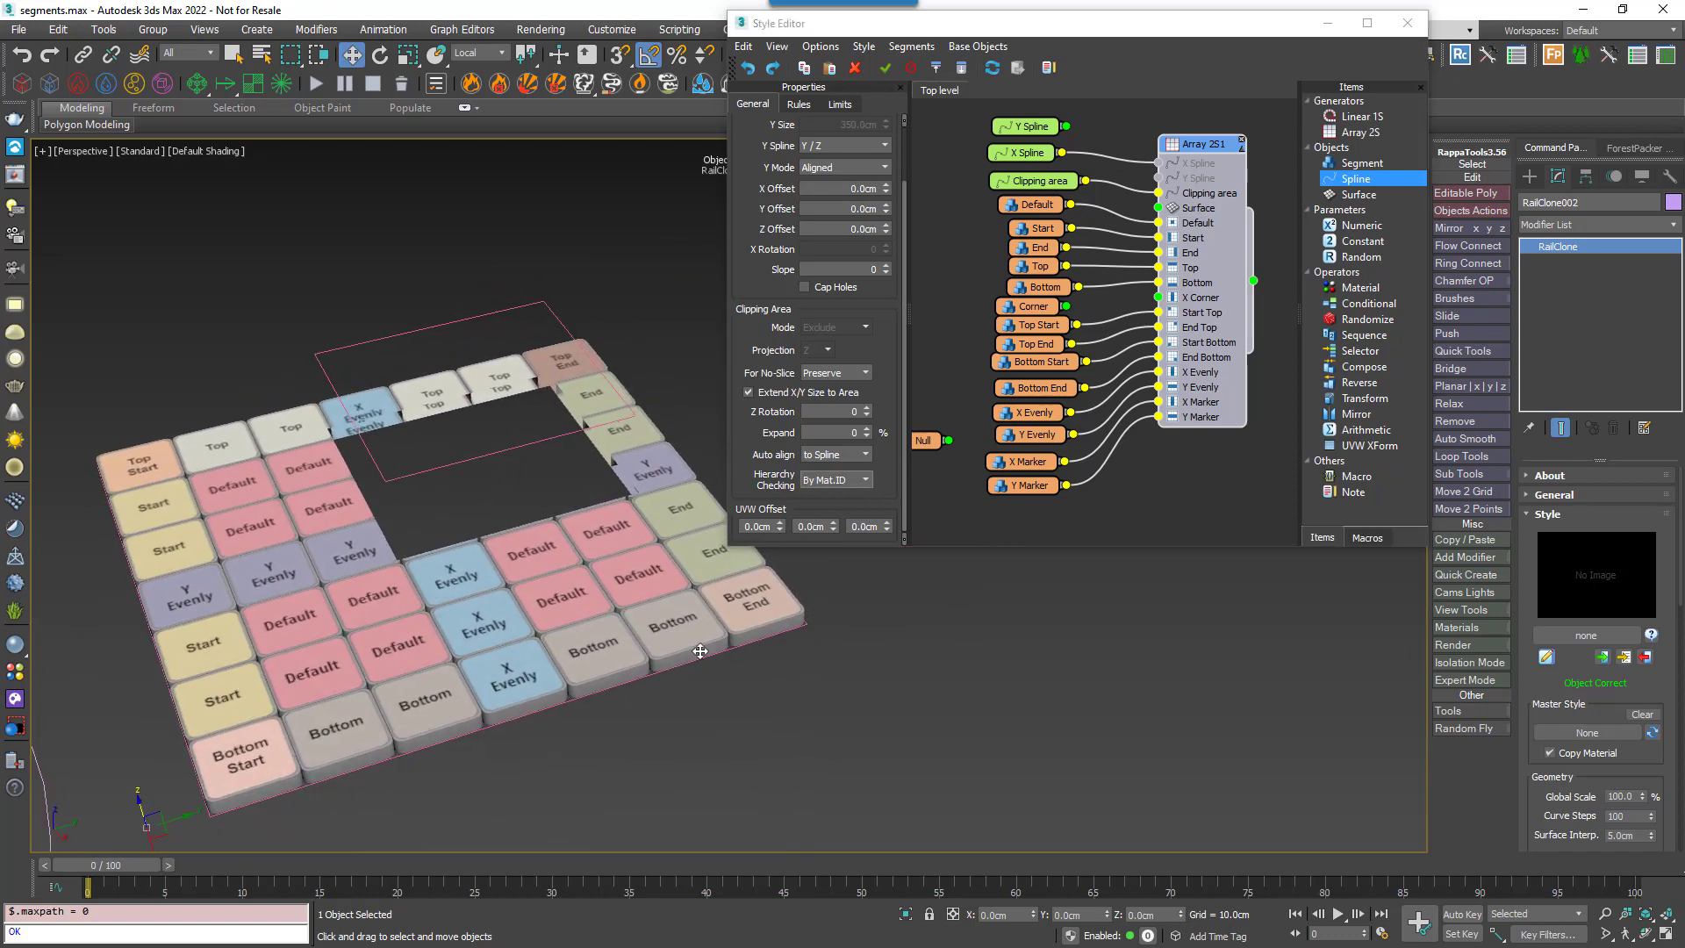
click(518, 444)
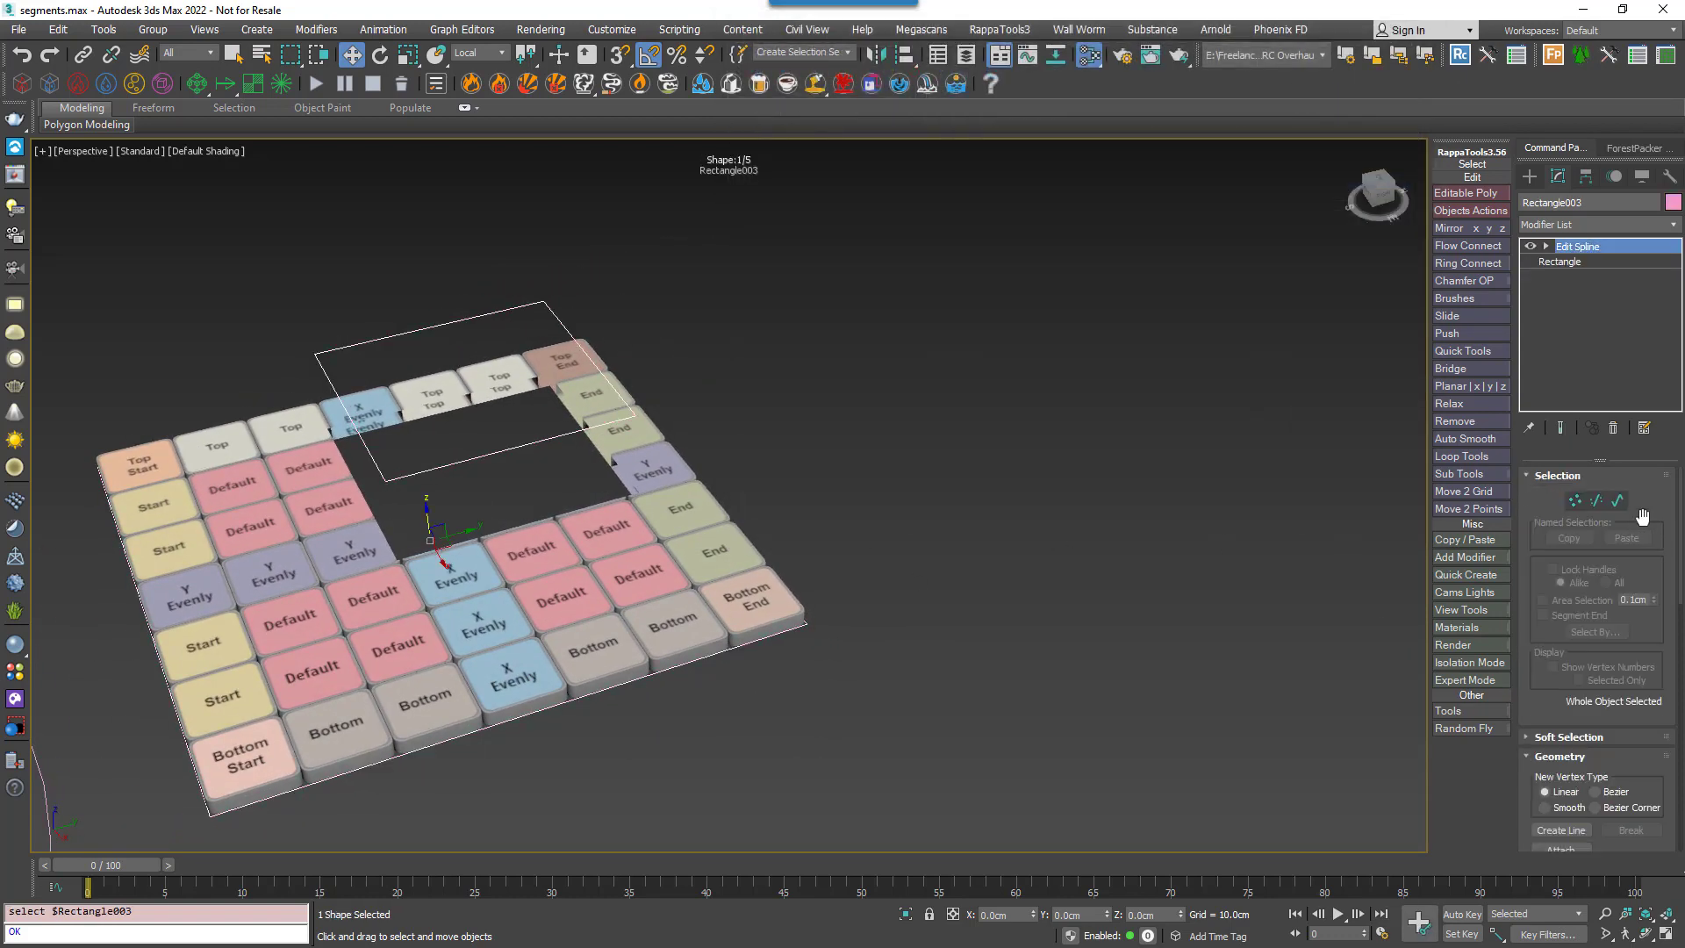
click(1618, 500)
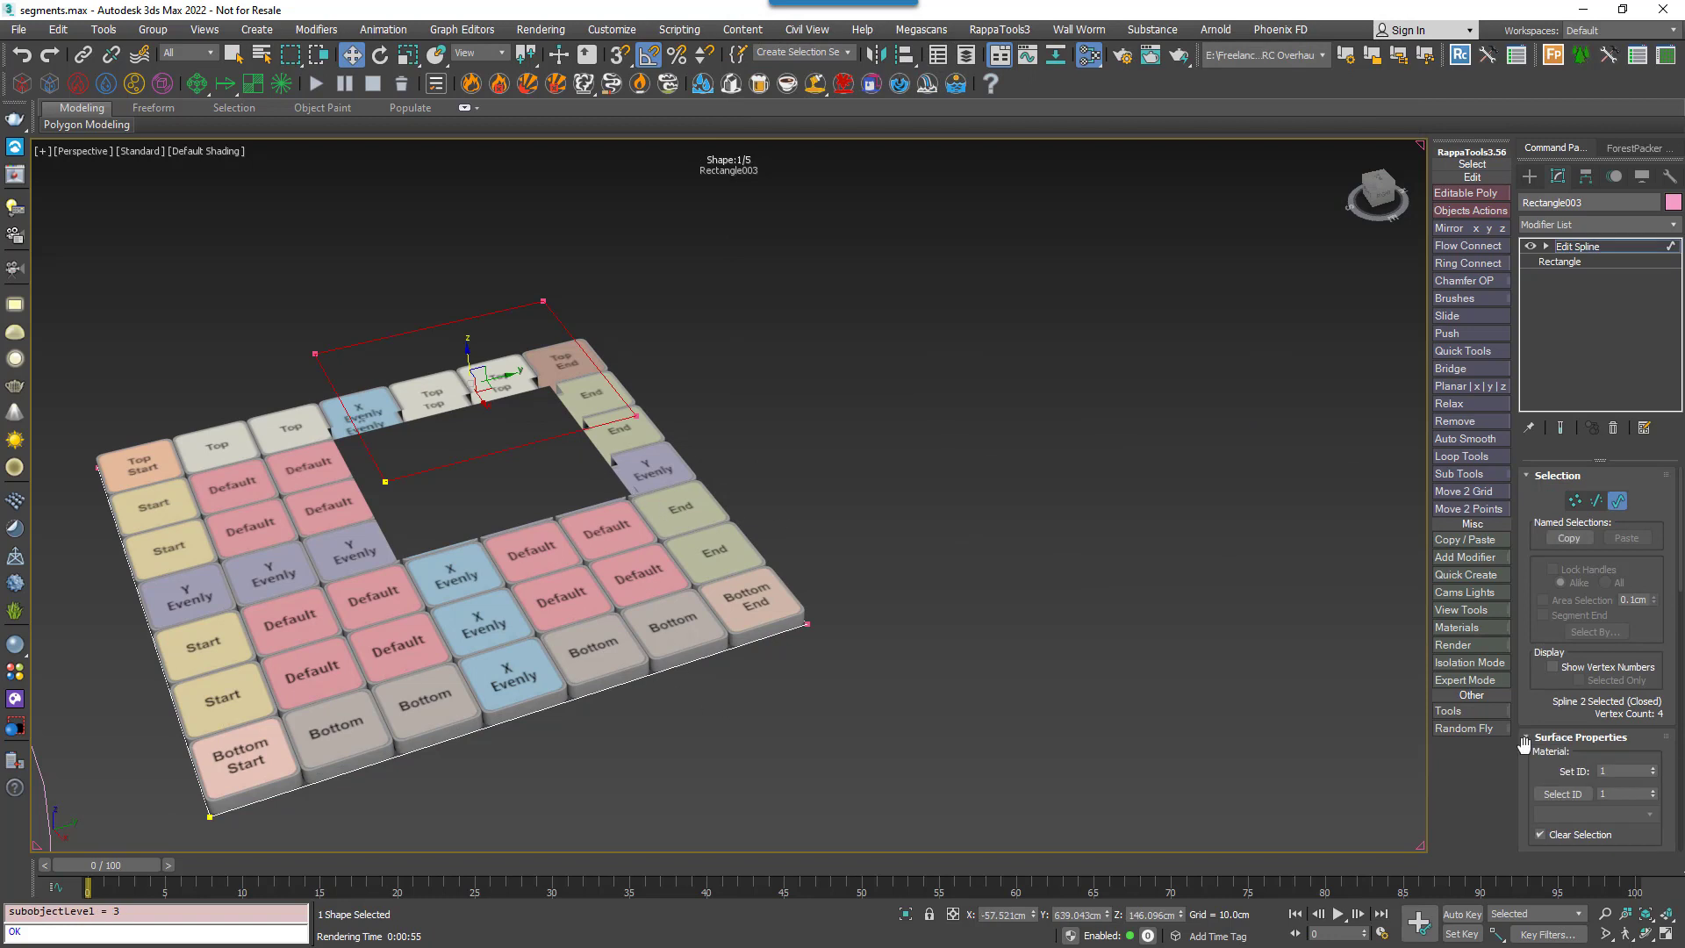
click(671, 666)
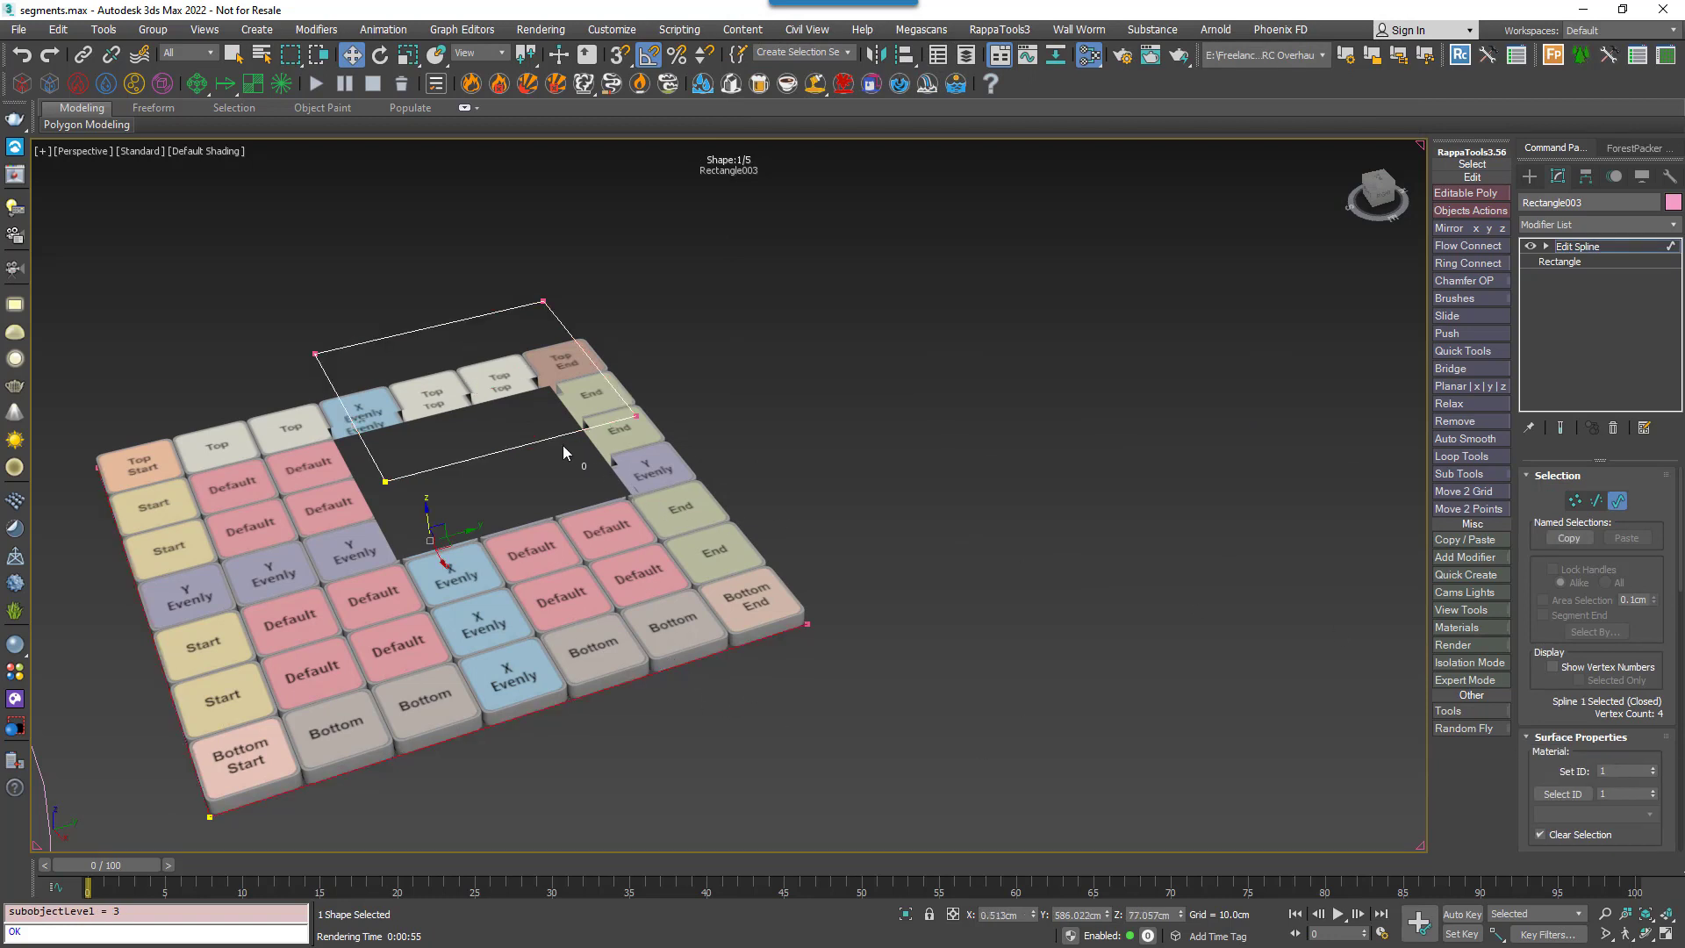
click(1653, 767)
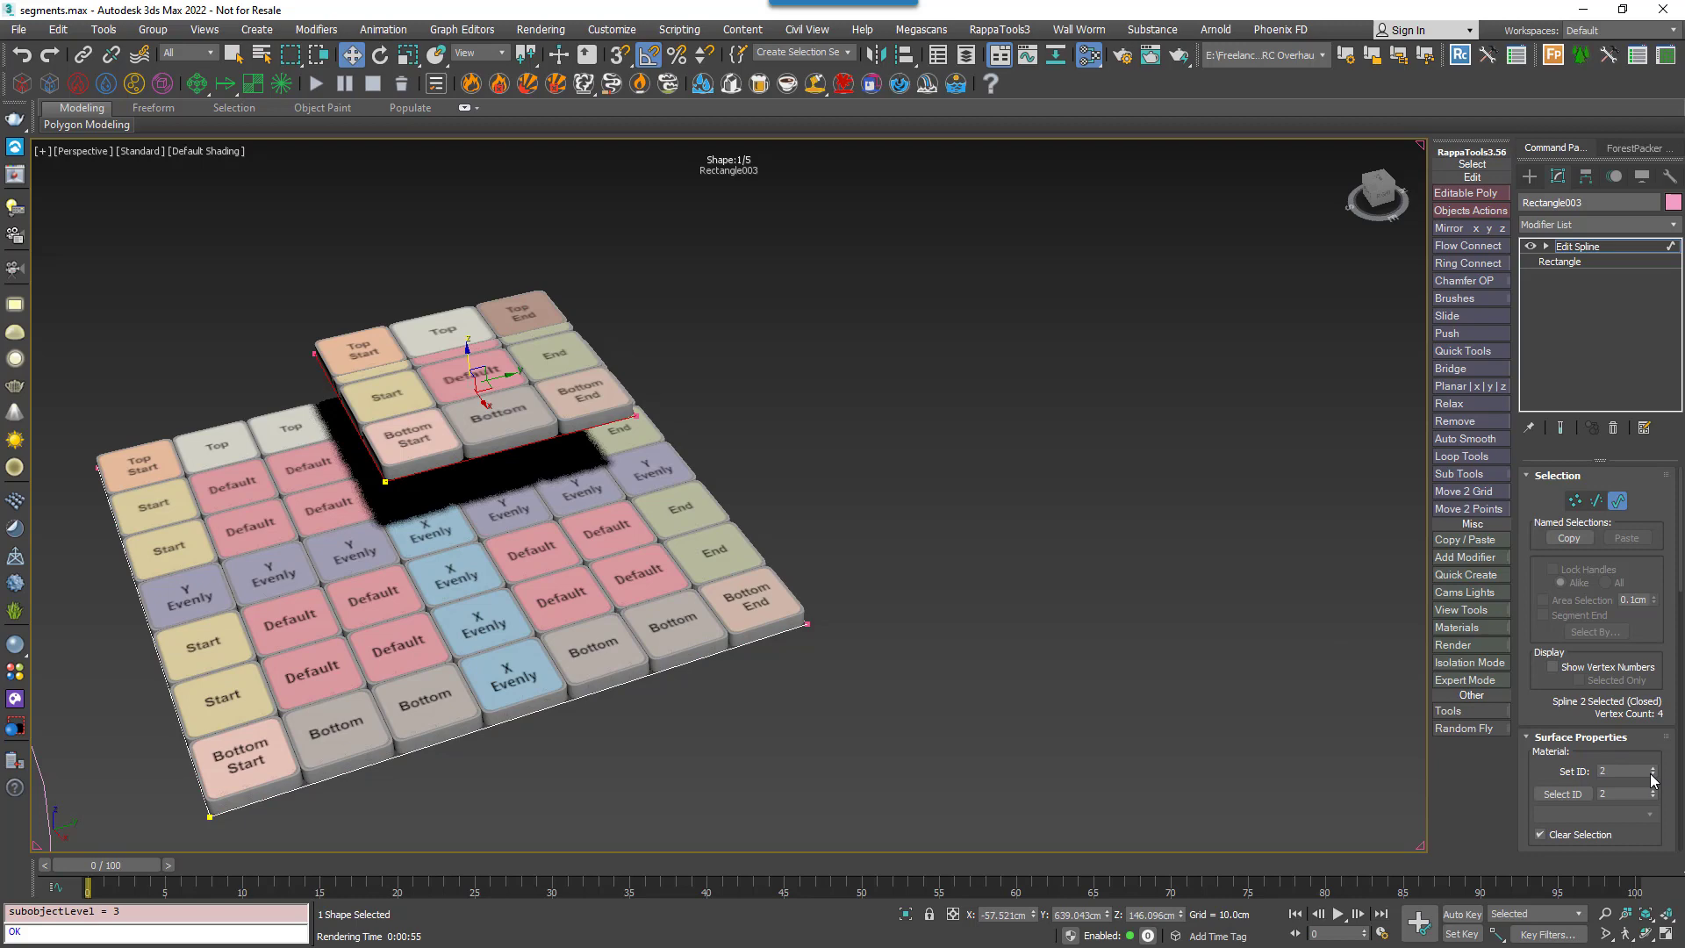
mouse_move(561, 540)
alt+middle_down()
mouse_move(588, 477)
mouse_move(566, 530)
alt+middle_up()
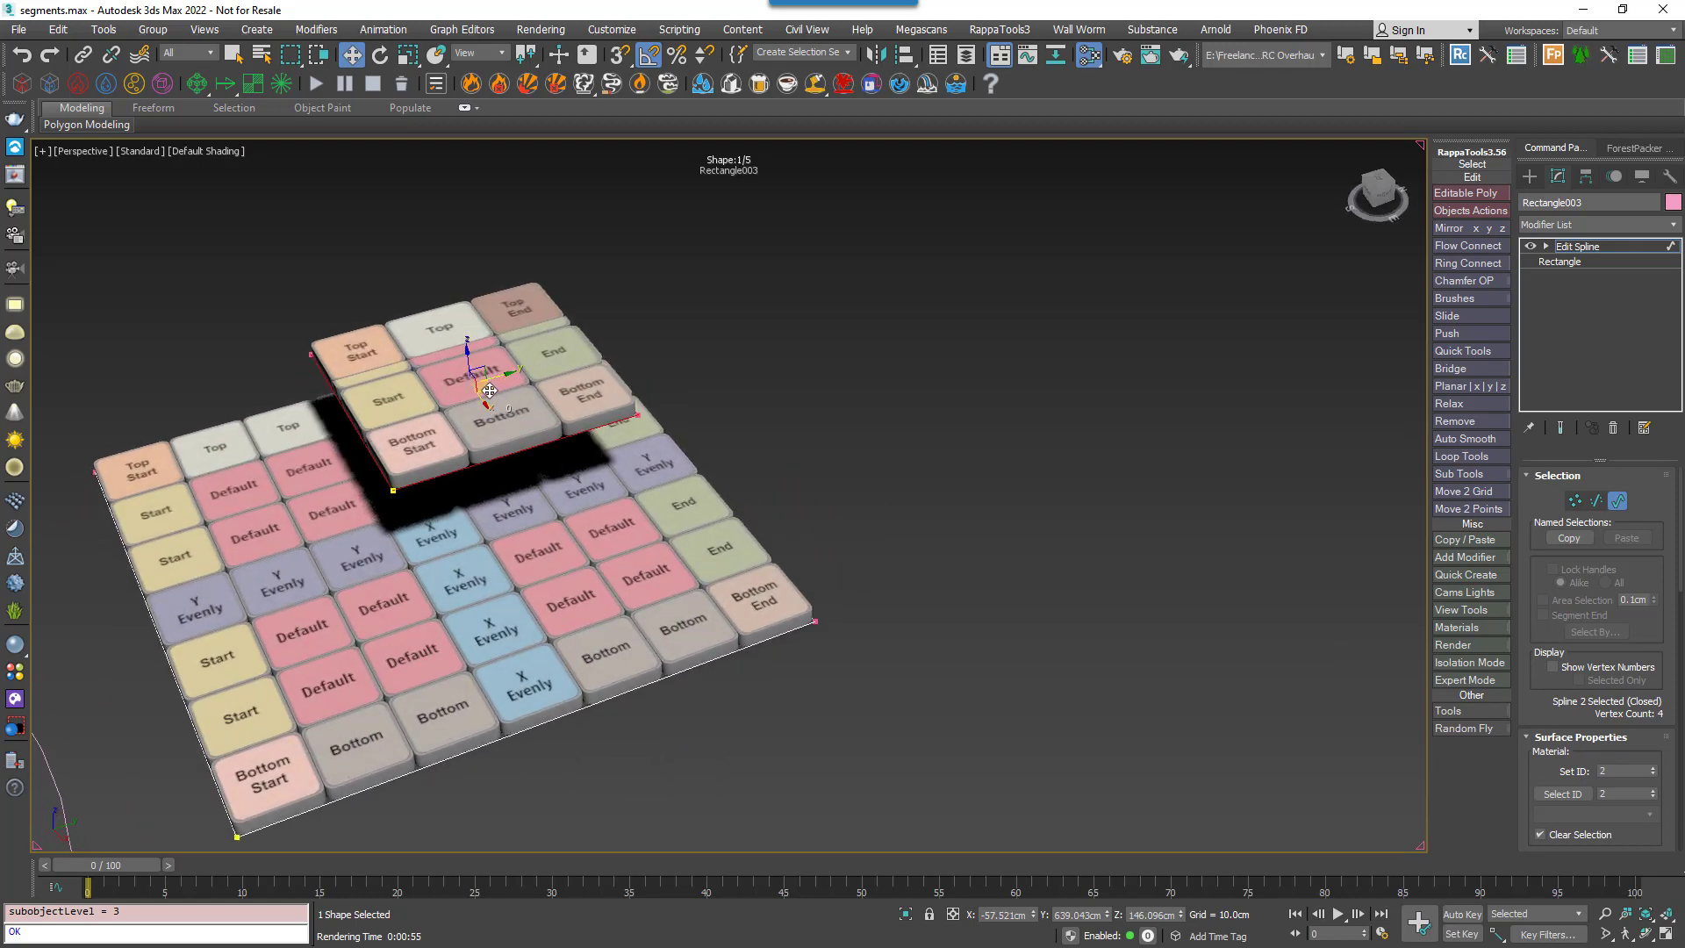
Clone the raised inner spline toward the Bottom Start corner, give the copy material ID 1, and leave spline editing.
drag(489, 388, 395, 475)
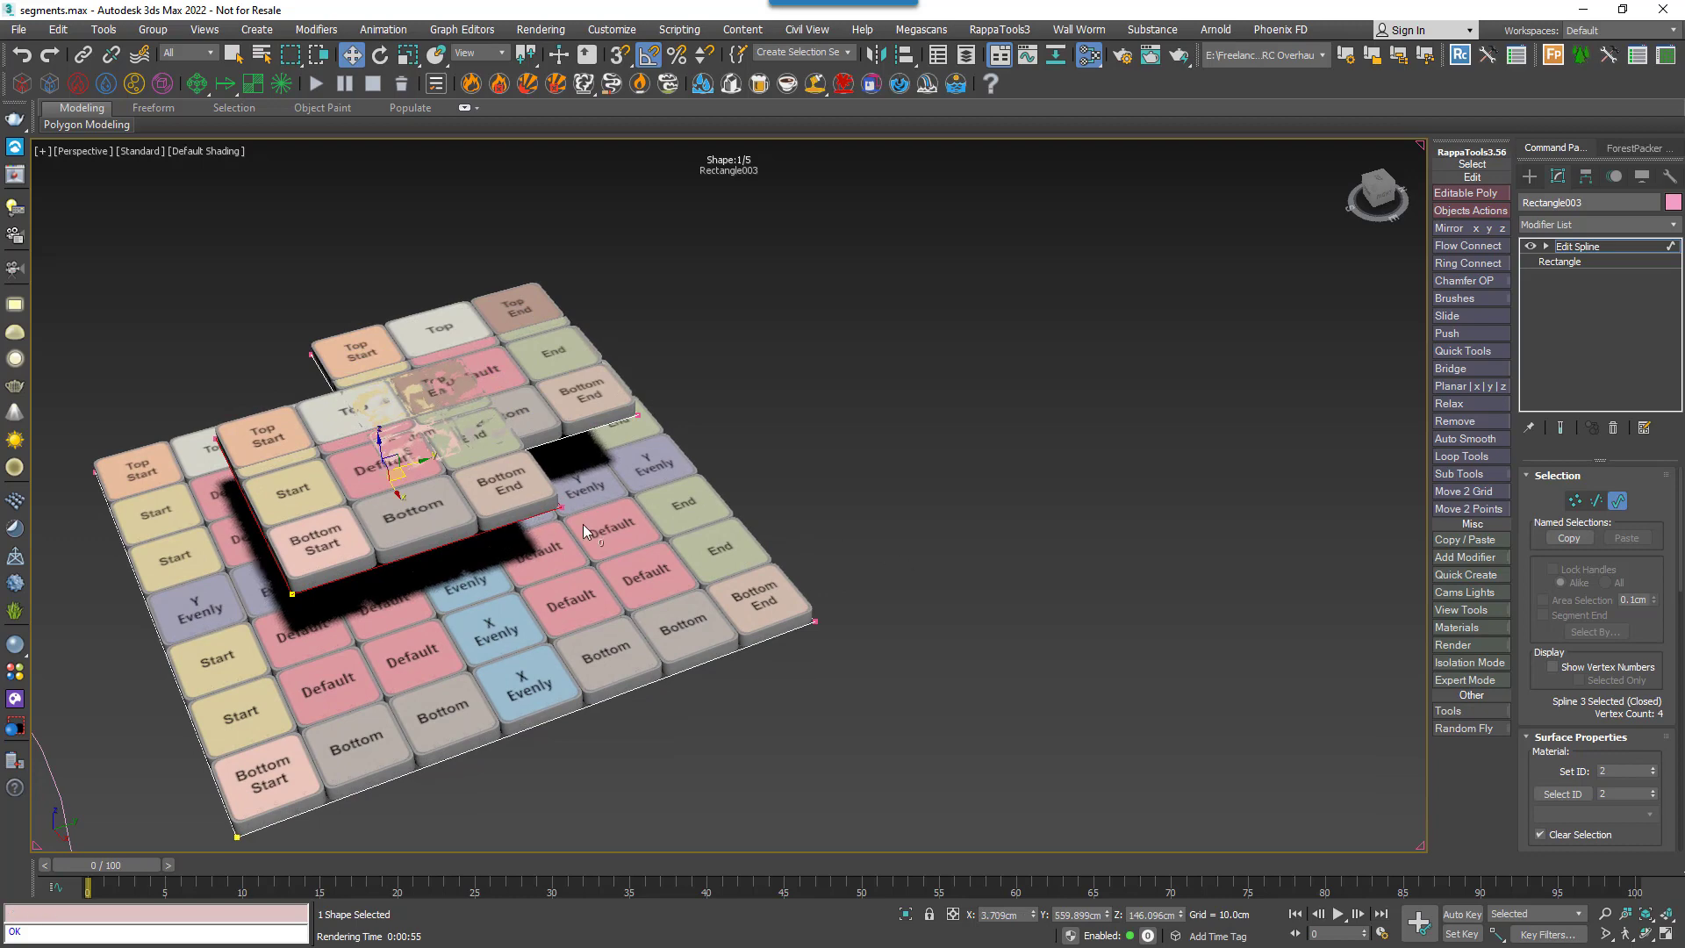
click(1653, 776)
mouse_move(753, 561)
alt+middle_down()
mouse_move(769, 471)
mouse_move(751, 570)
alt+middle_up()
click(1618, 500)
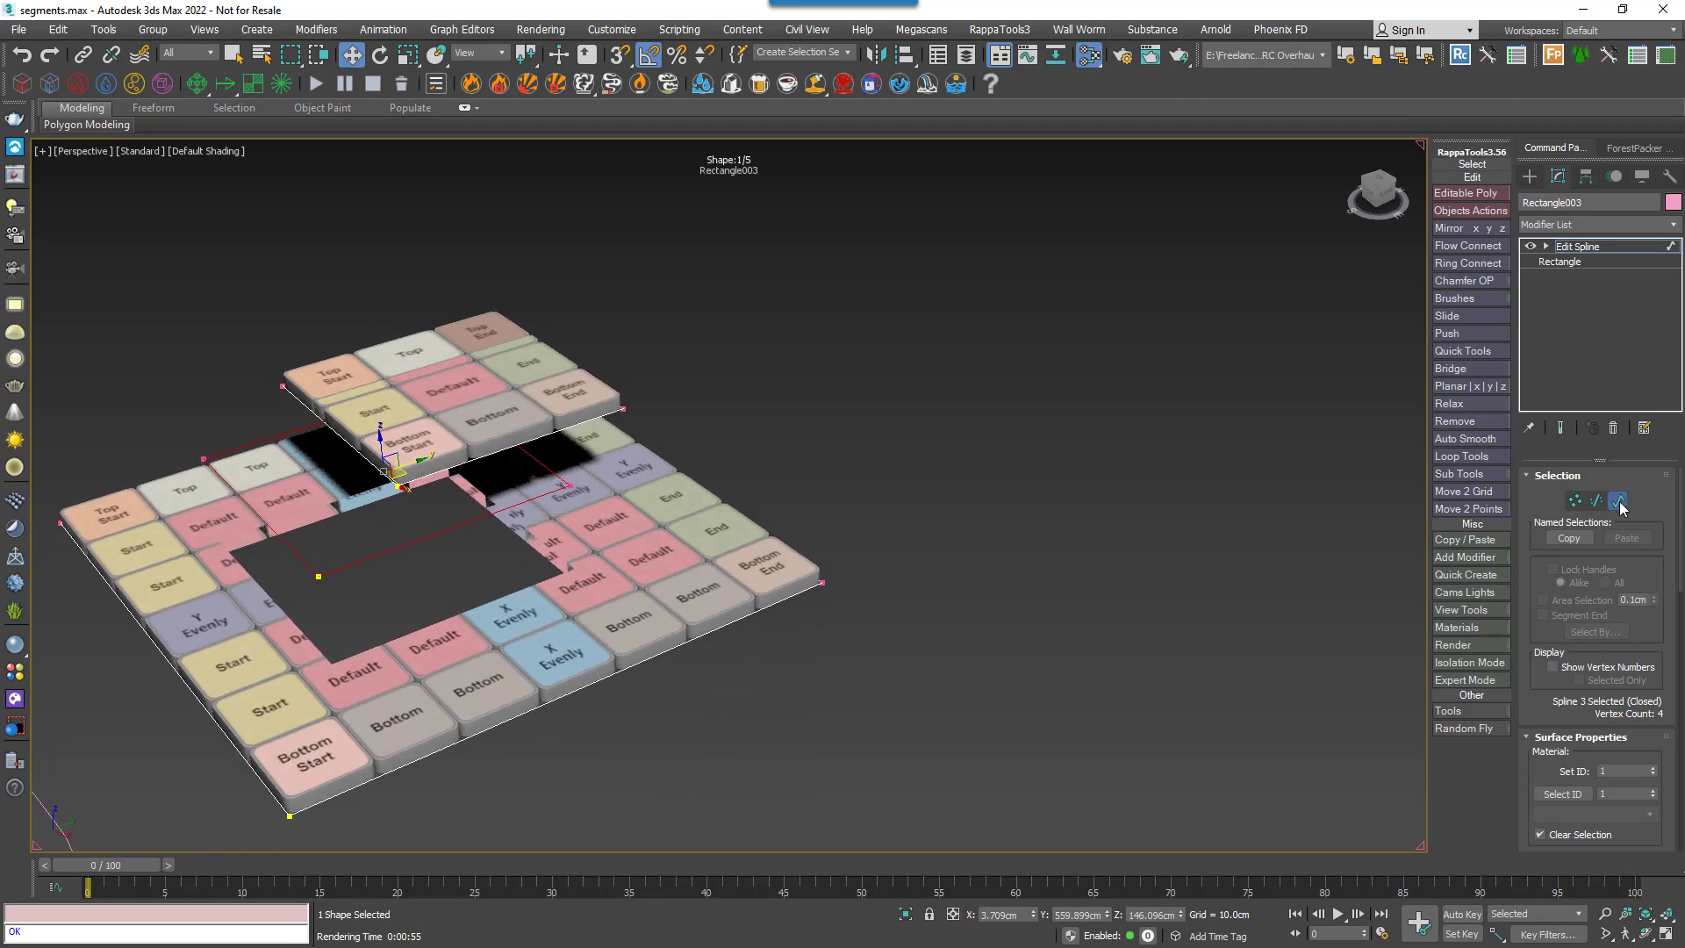
scroll(541, 504, up, 5)
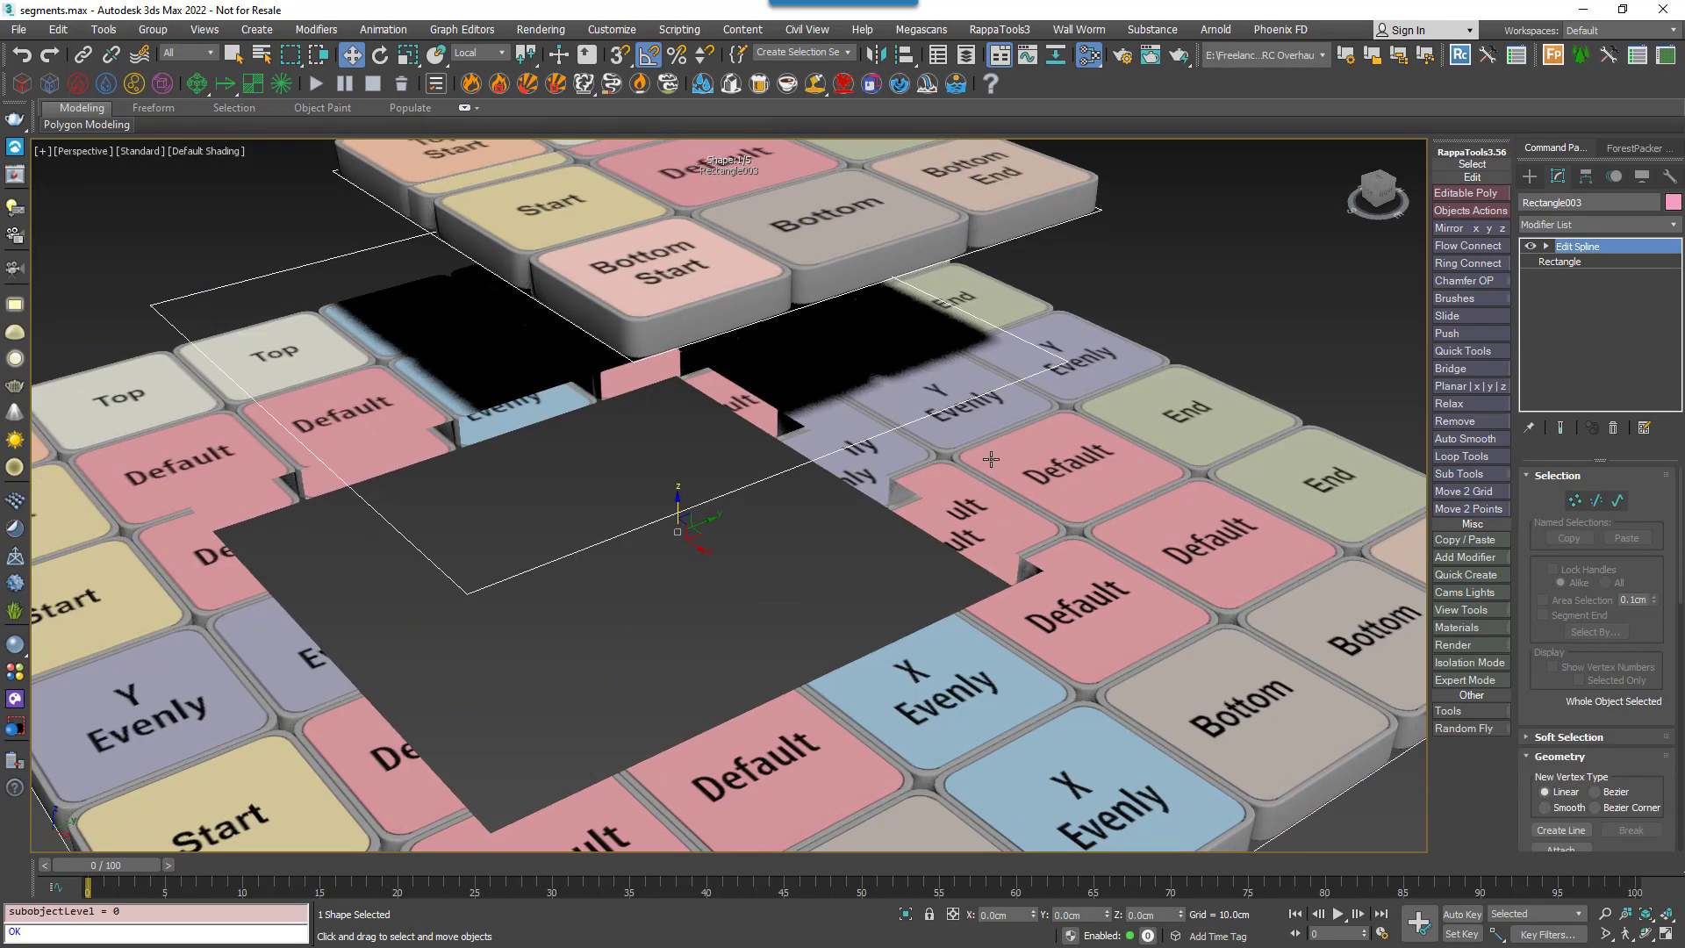
Enable Cap Holes on the RailClone object's Array 2S generator to close the sliced segments.
click(994, 482)
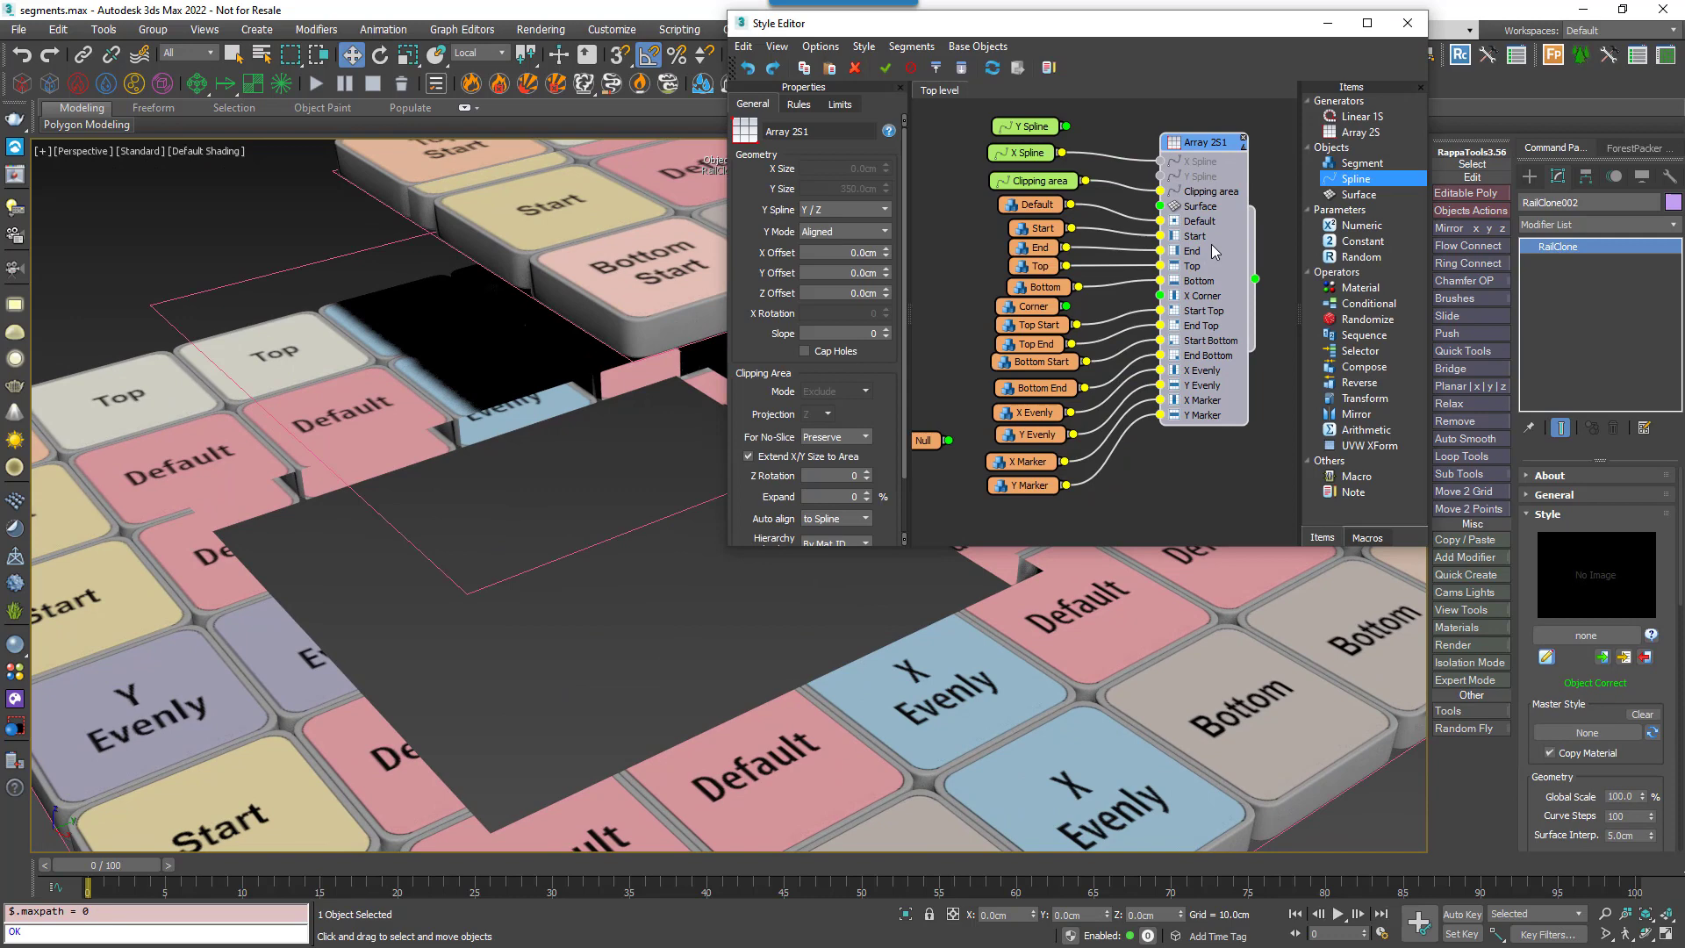
click(814, 352)
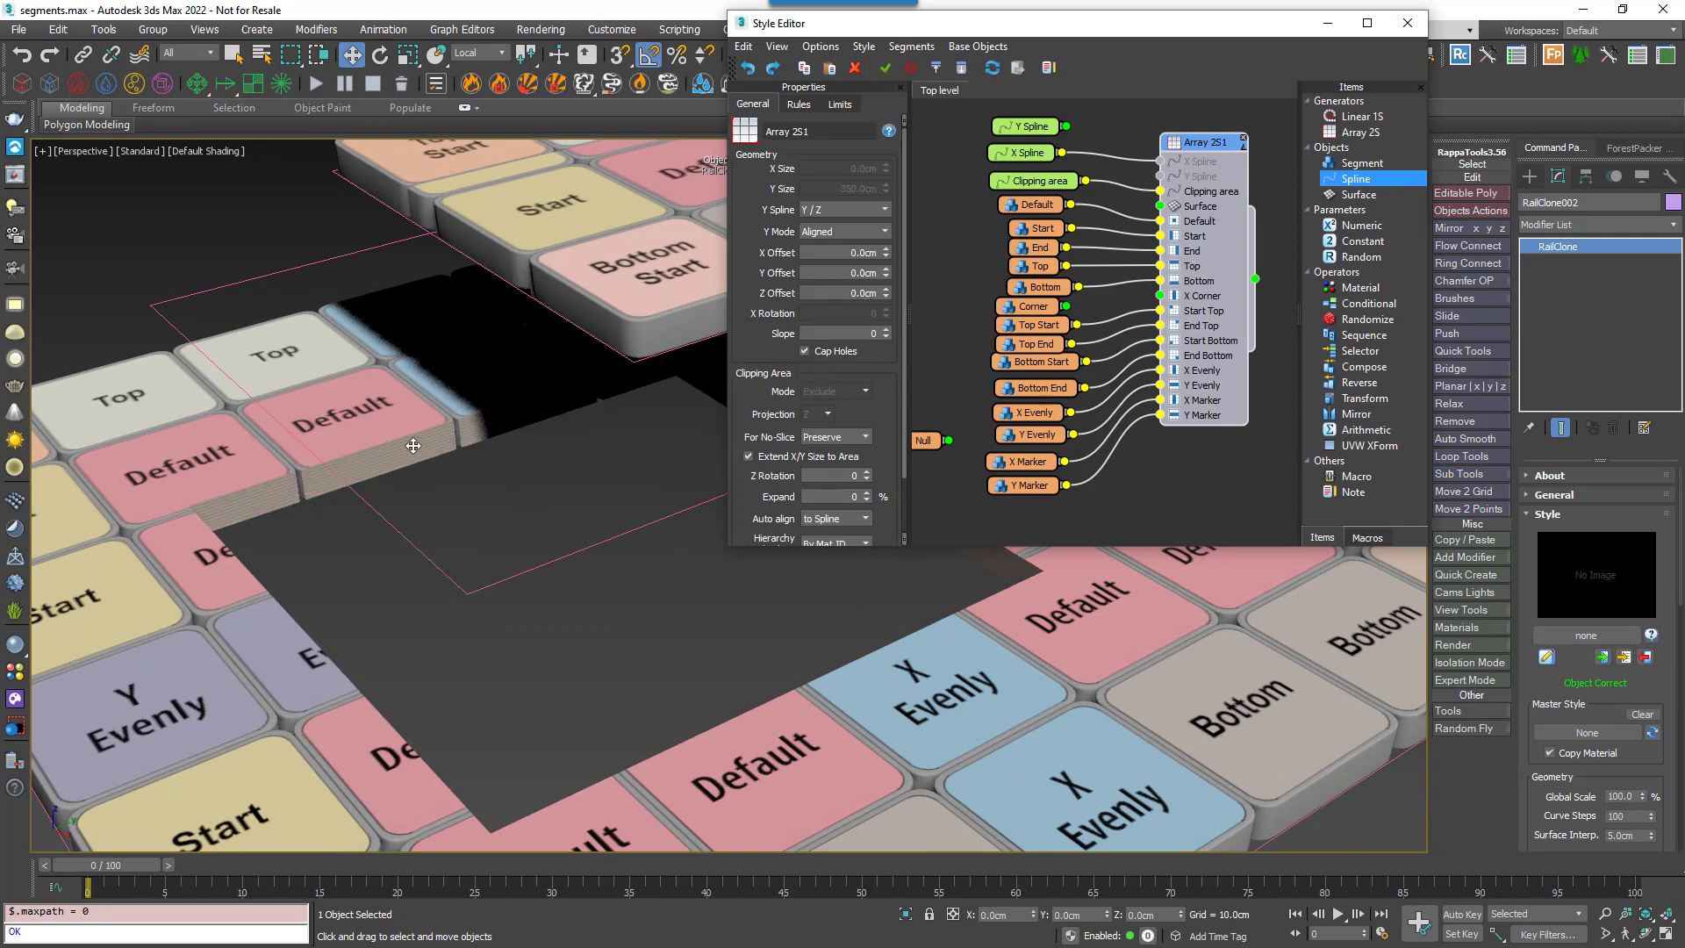
middle_drag(962, 586, 906, 571)
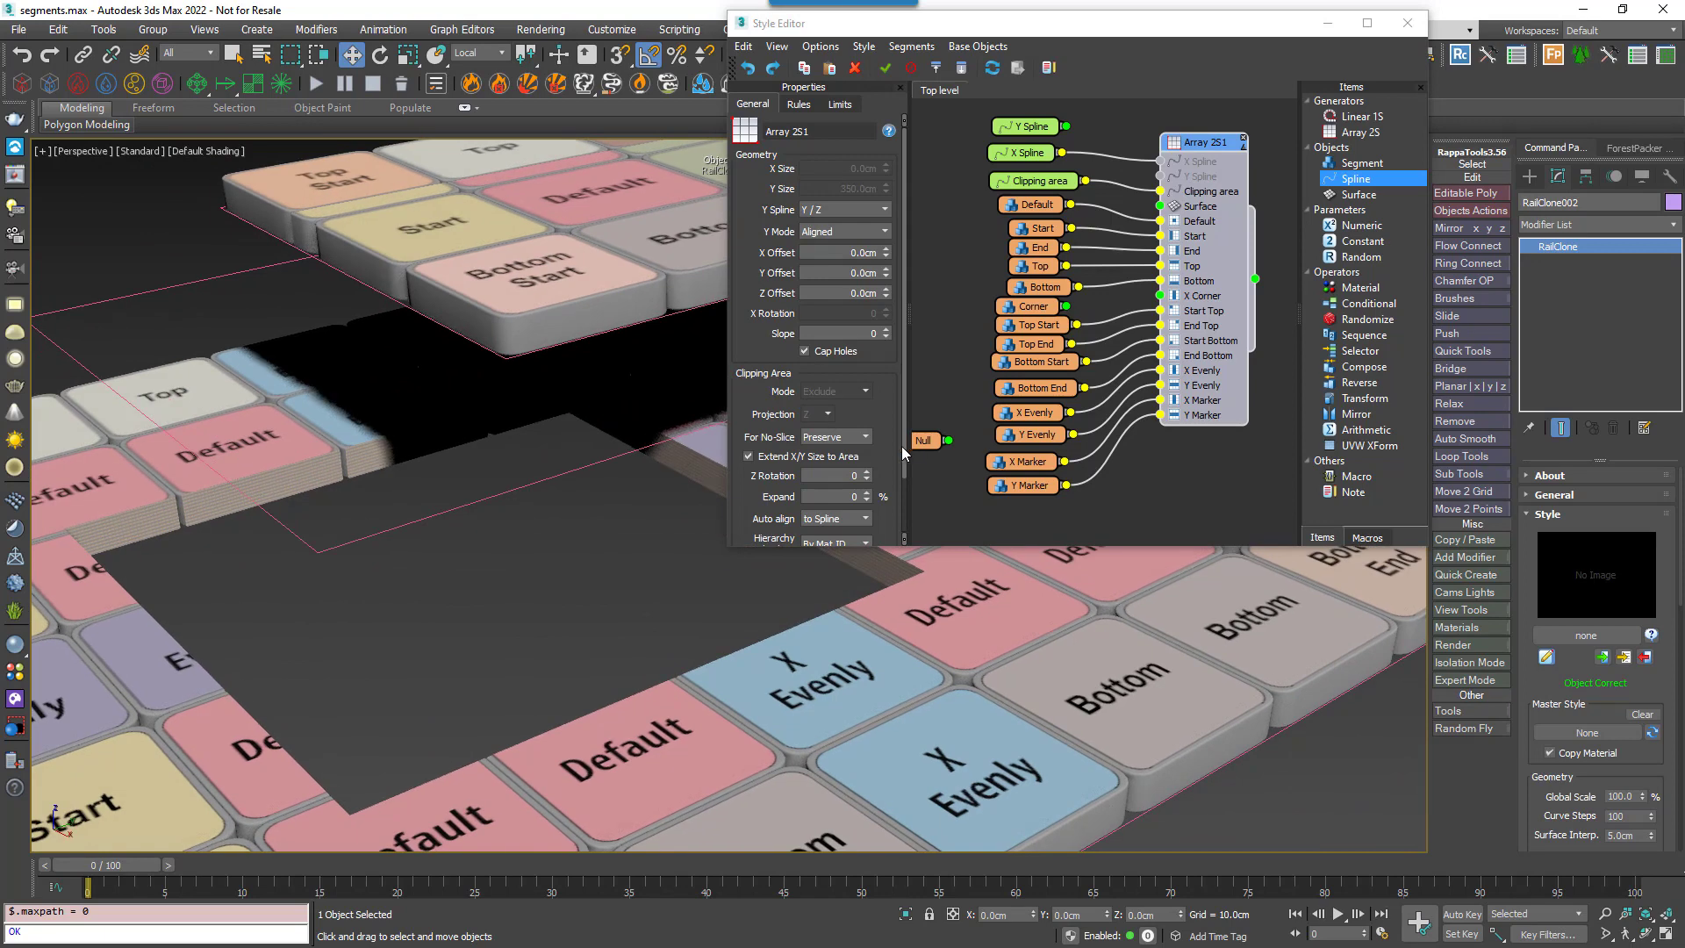
click(908, 506)
drag(905, 474, 909, 404)
scroll(754, 680, down, 5)
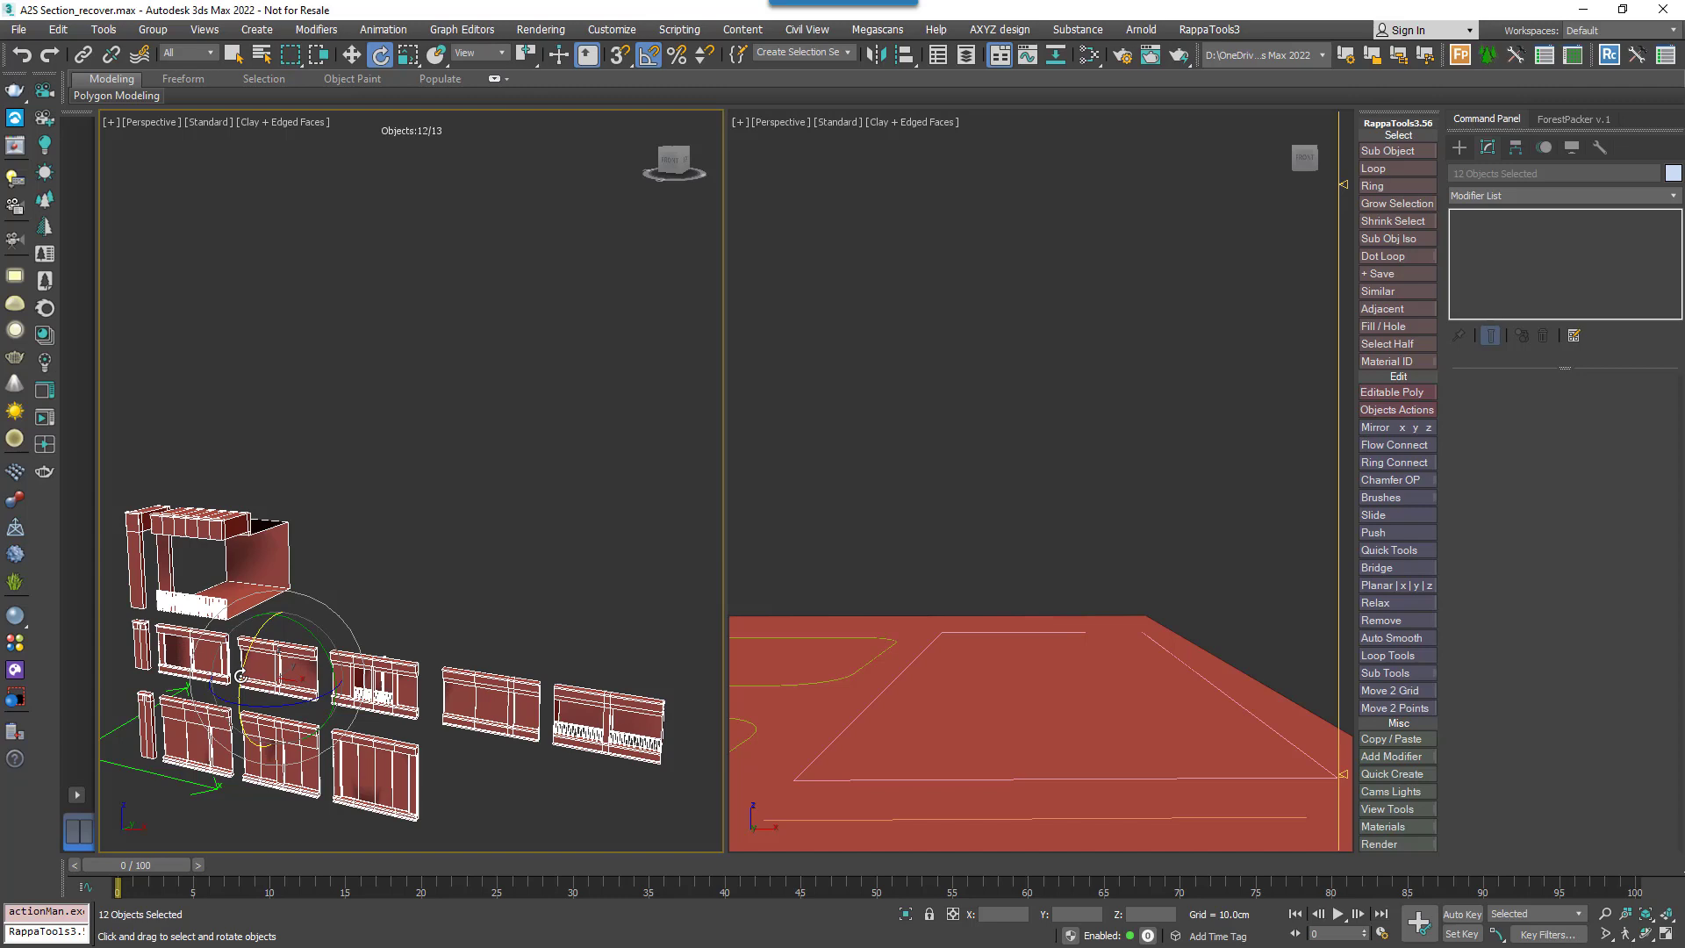
Rotate the 12 selected facade segments to lie flat, reset their XForm, and show them from the top.
drag(240, 676, 266, 593)
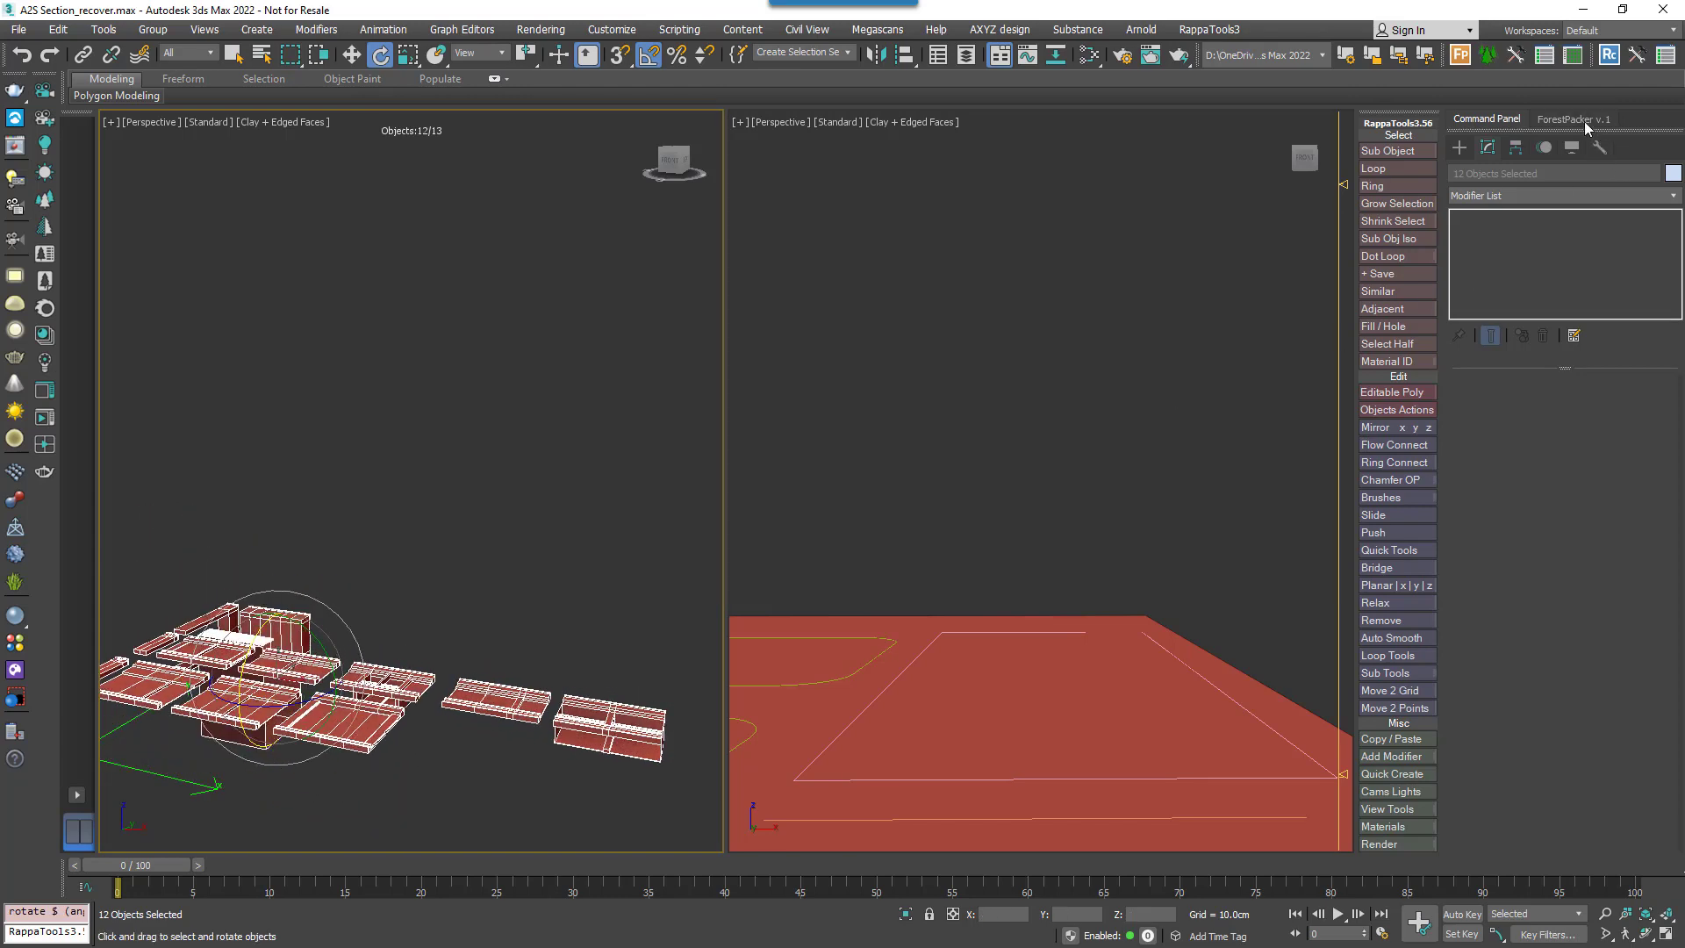
click(1599, 147)
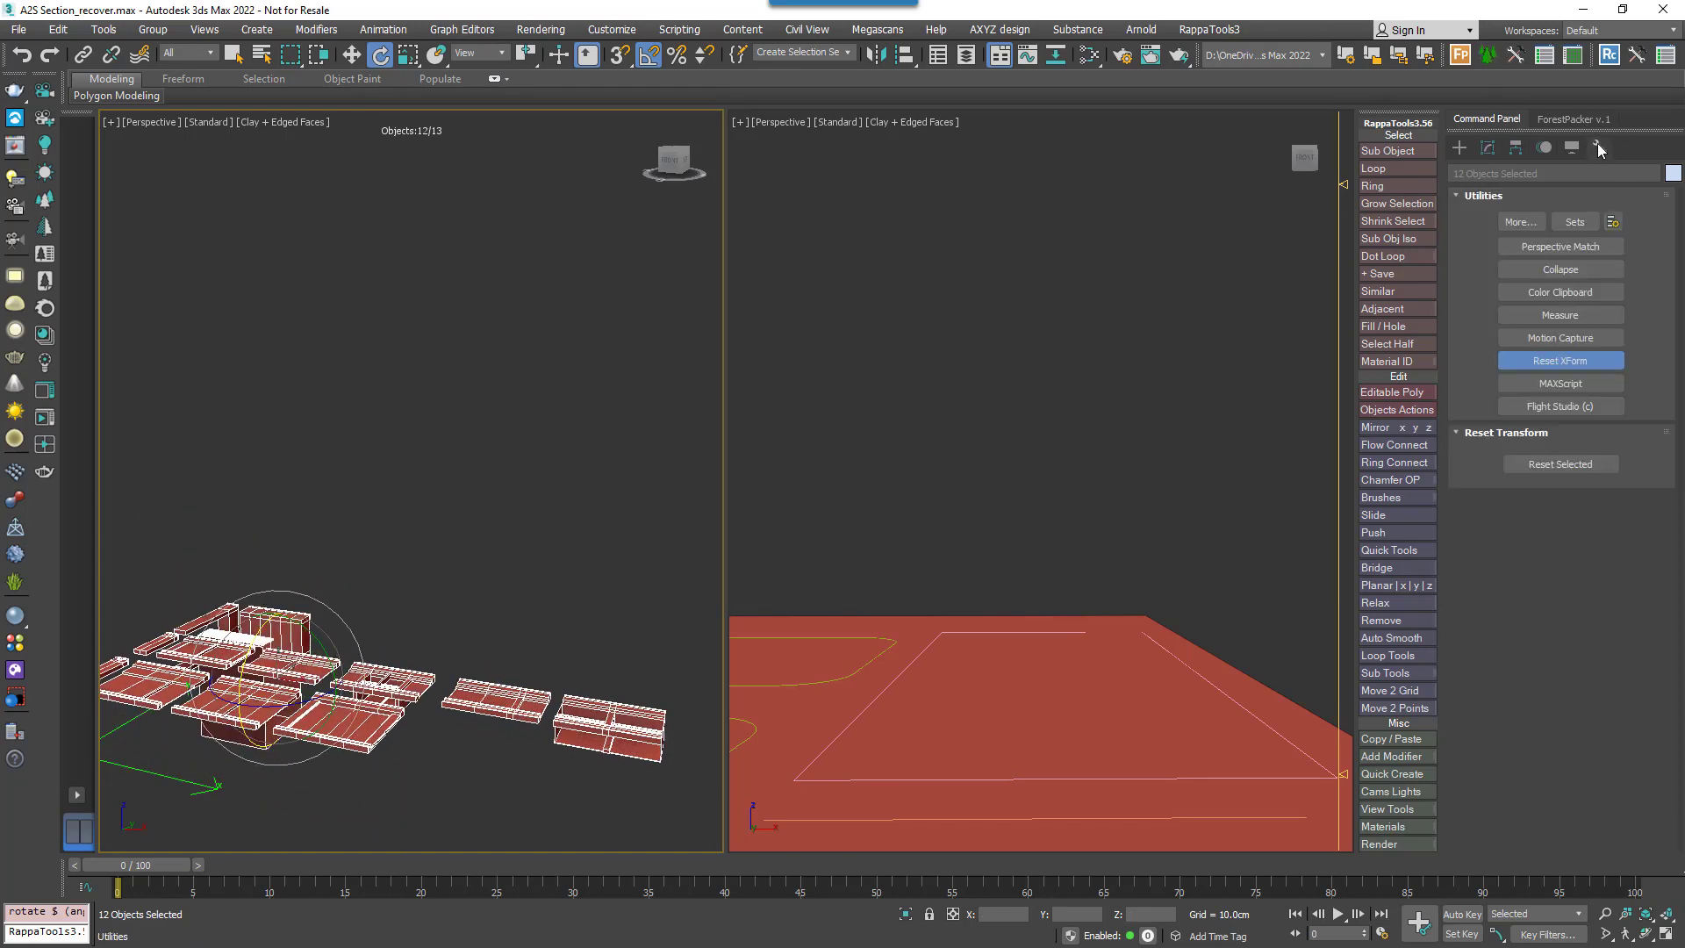
click(1560, 464)
key(t)
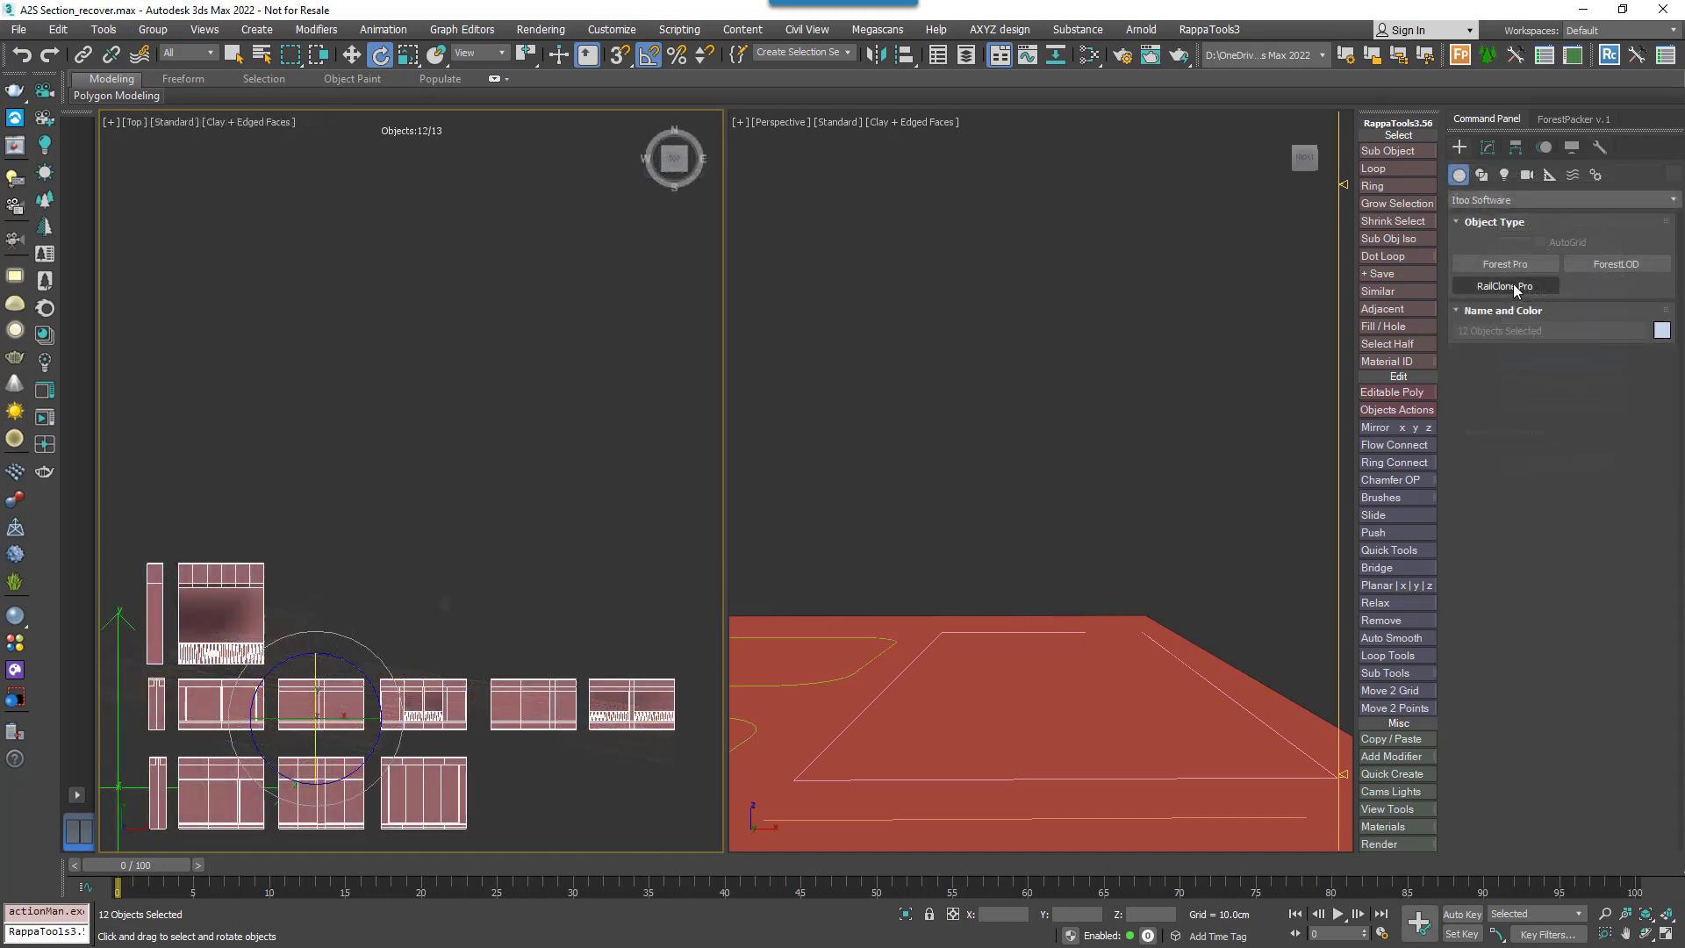
Create a RailClone Pro object in front of the lines in the perspective view and open its Style Editor.
click(1532, 287)
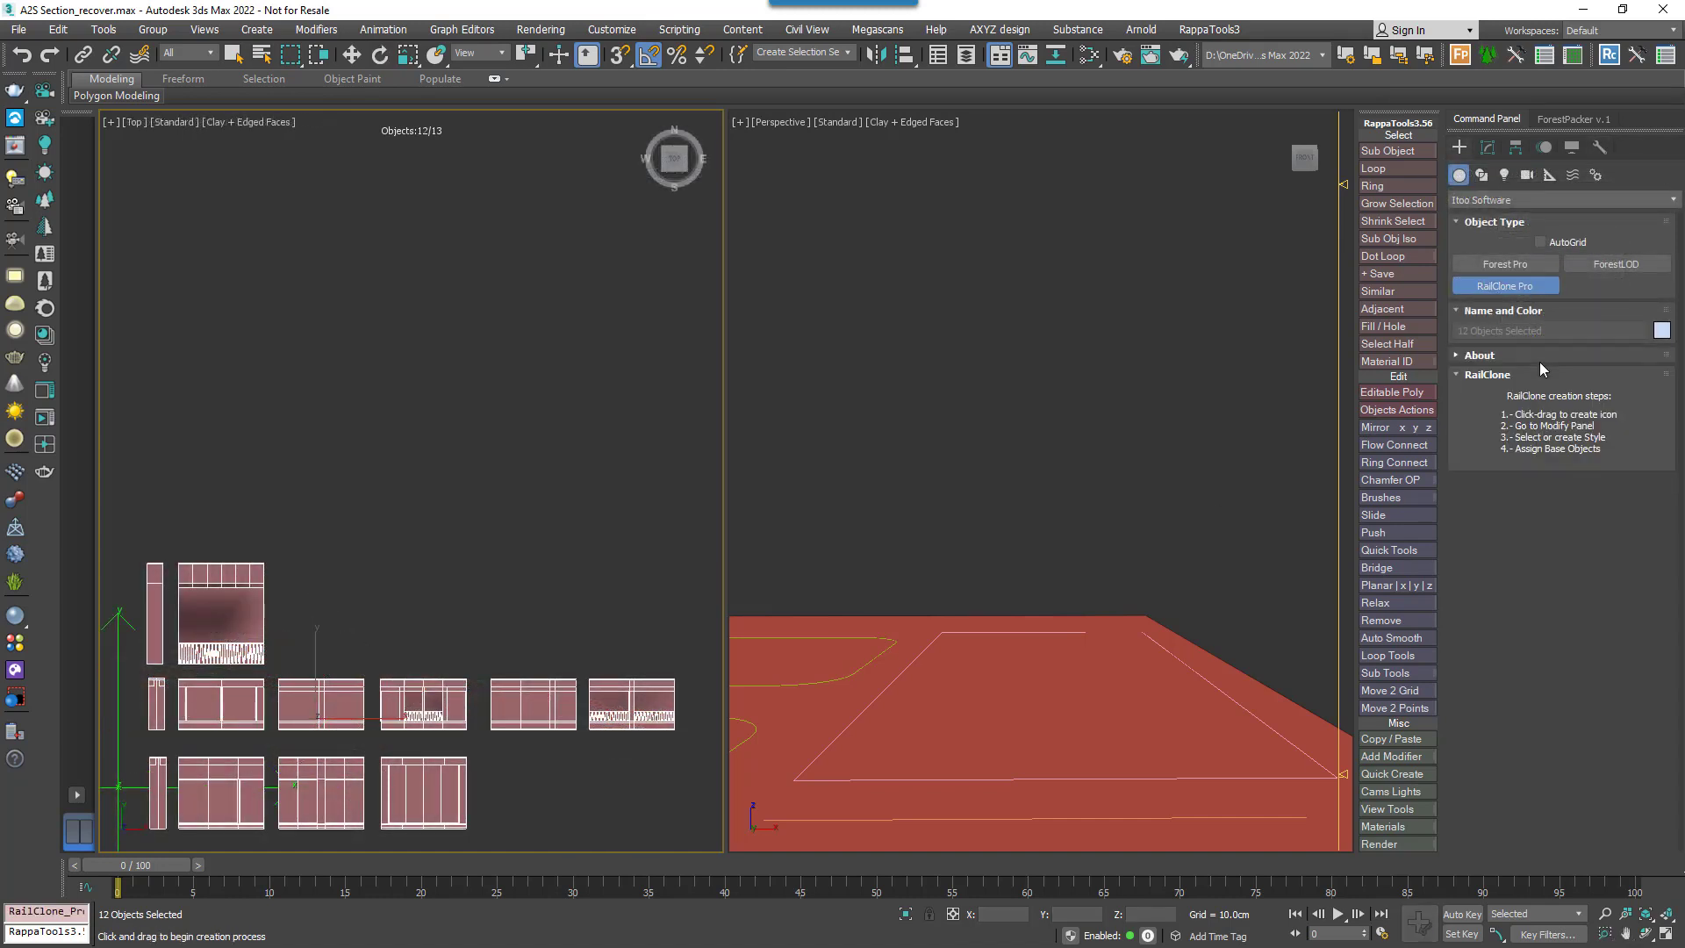
drag(1046, 797, 1099, 800)
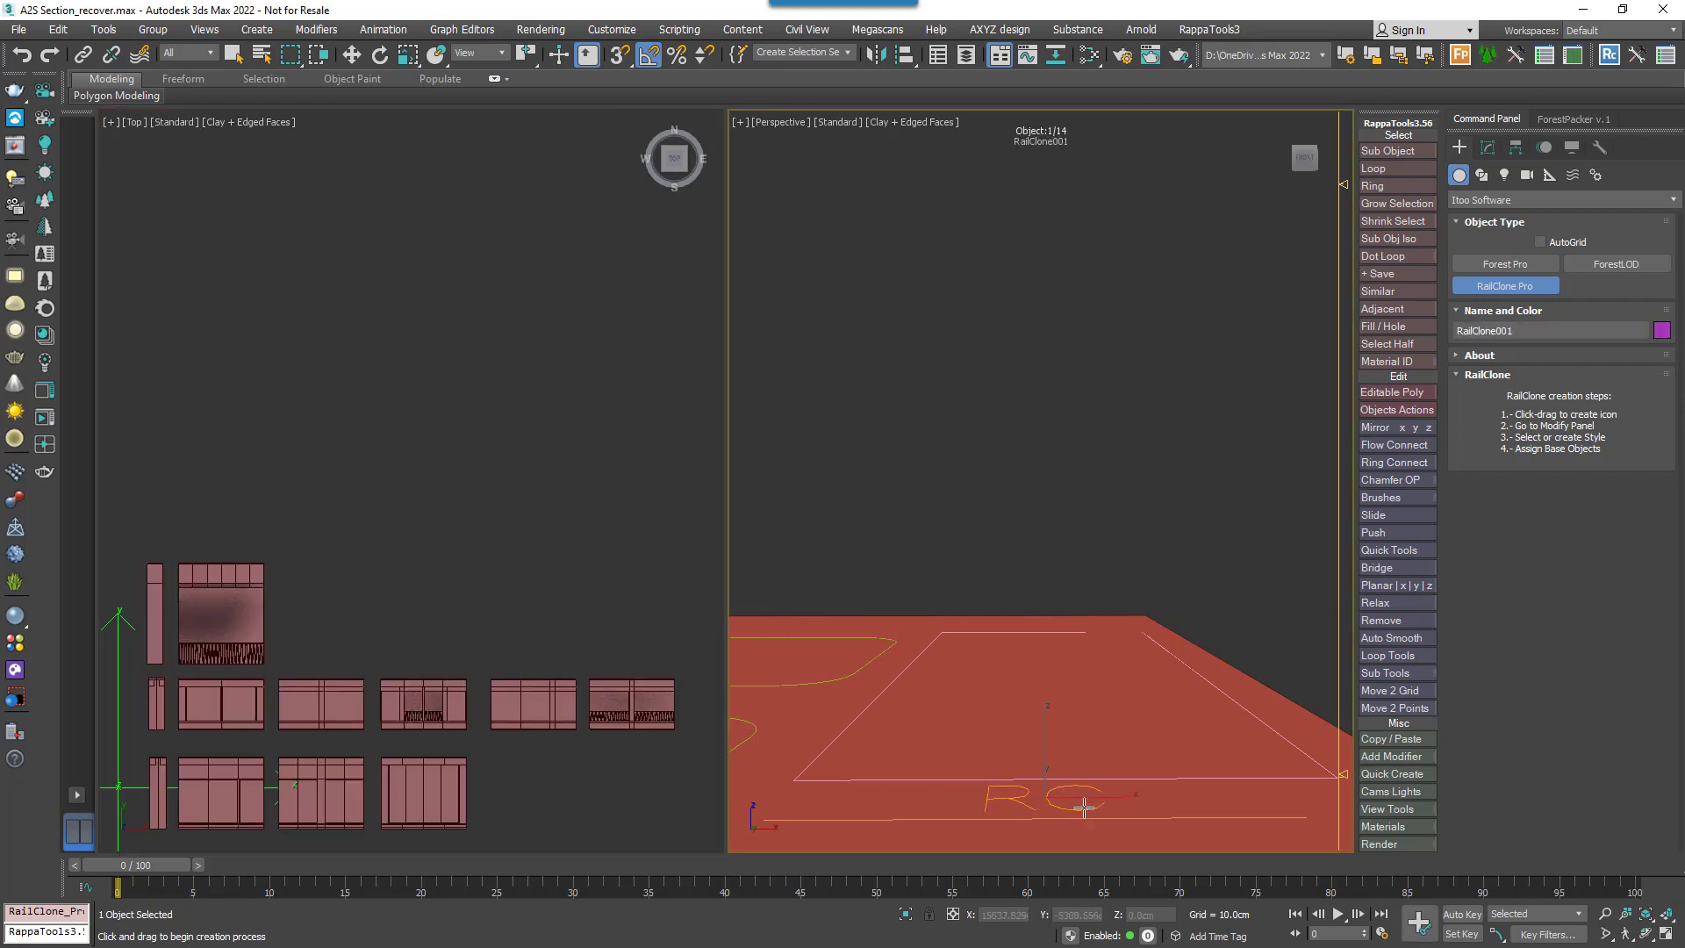
click(1489, 147)
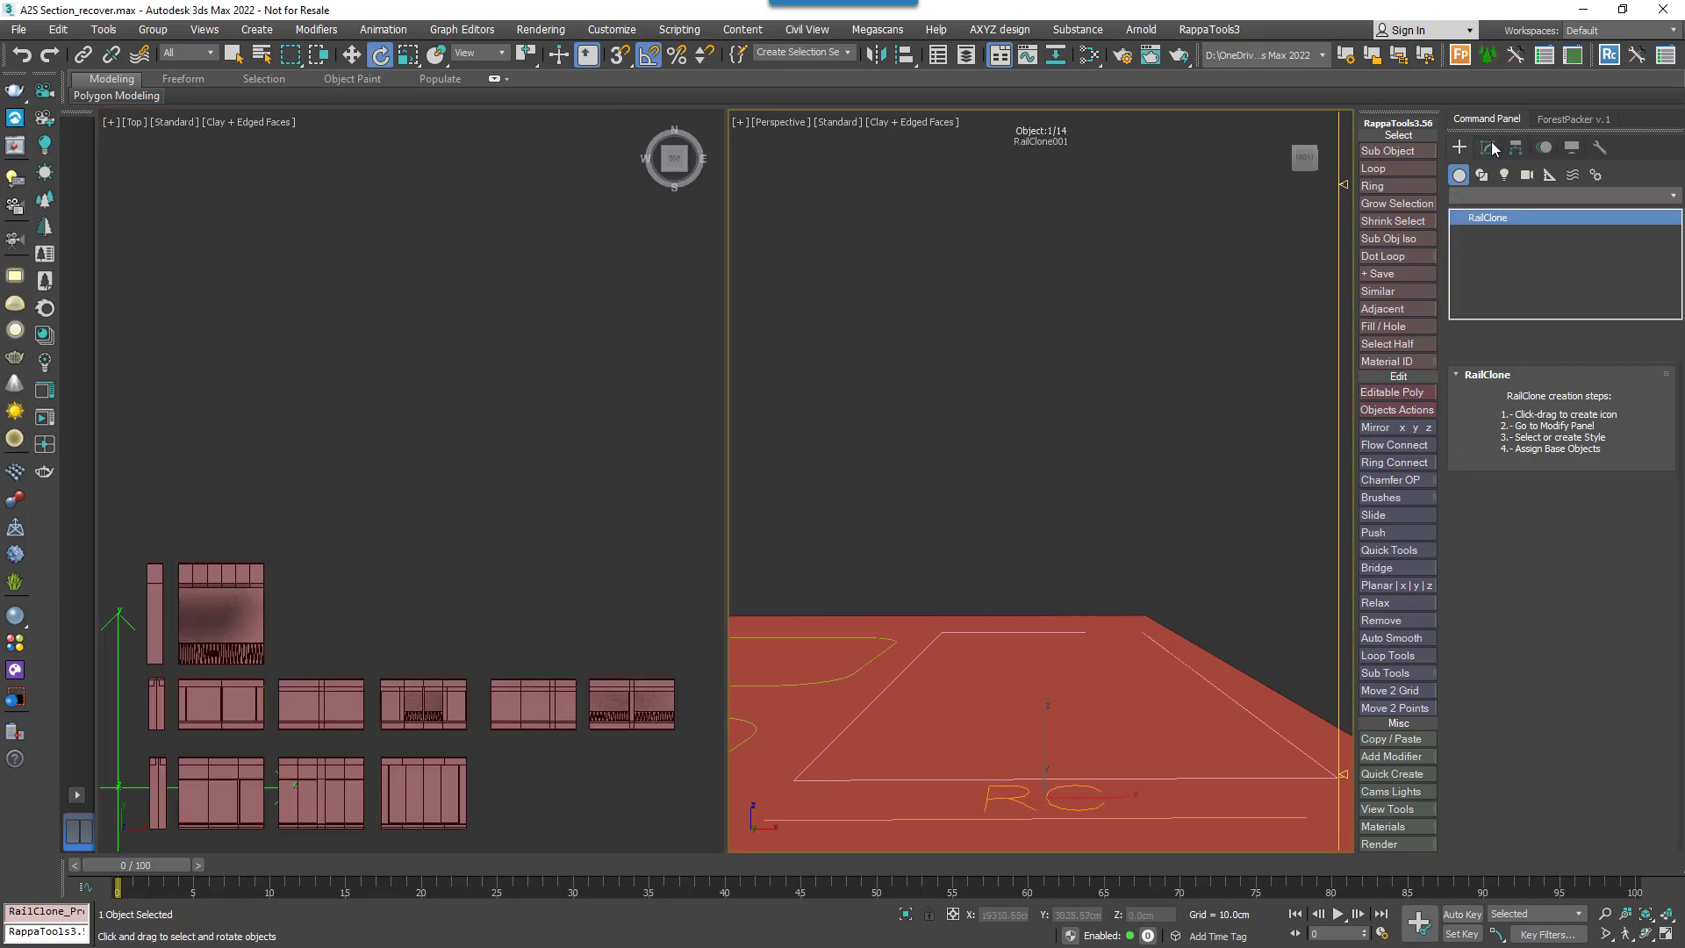
click(1511, 564)
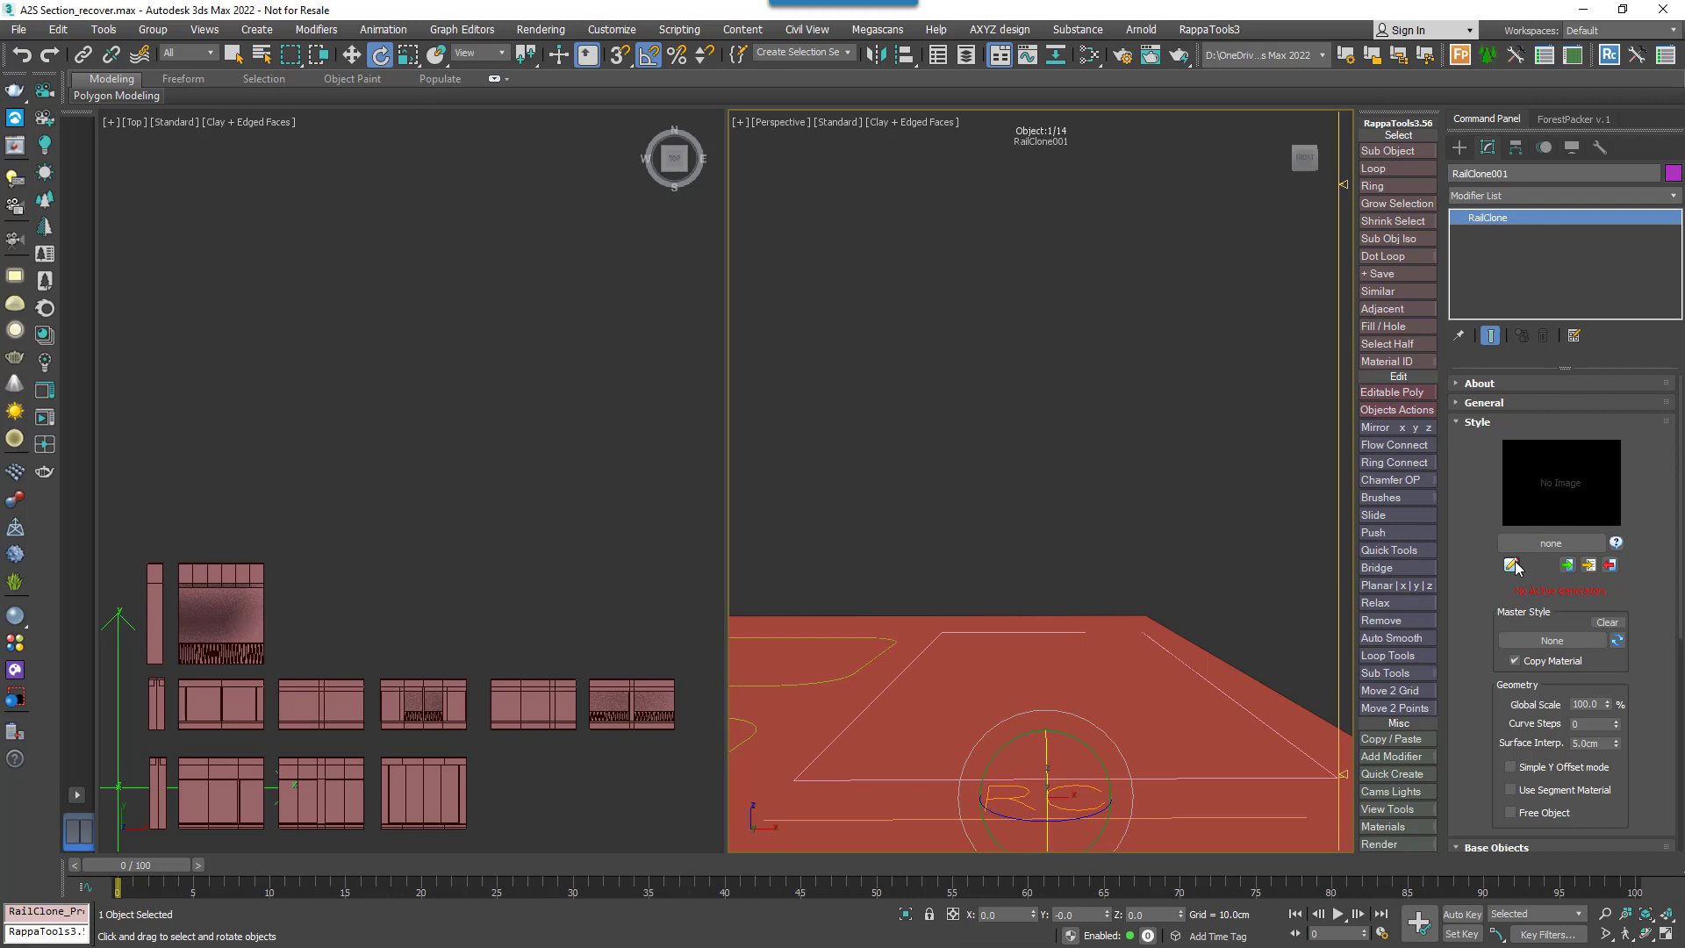
Add an Array 2S generator to the style and wire a Spline node to its X Spline input.
drag(864, 360, 915, 351)
drag(784, 123, 624, 148)
drag(769, 169, 485, 166)
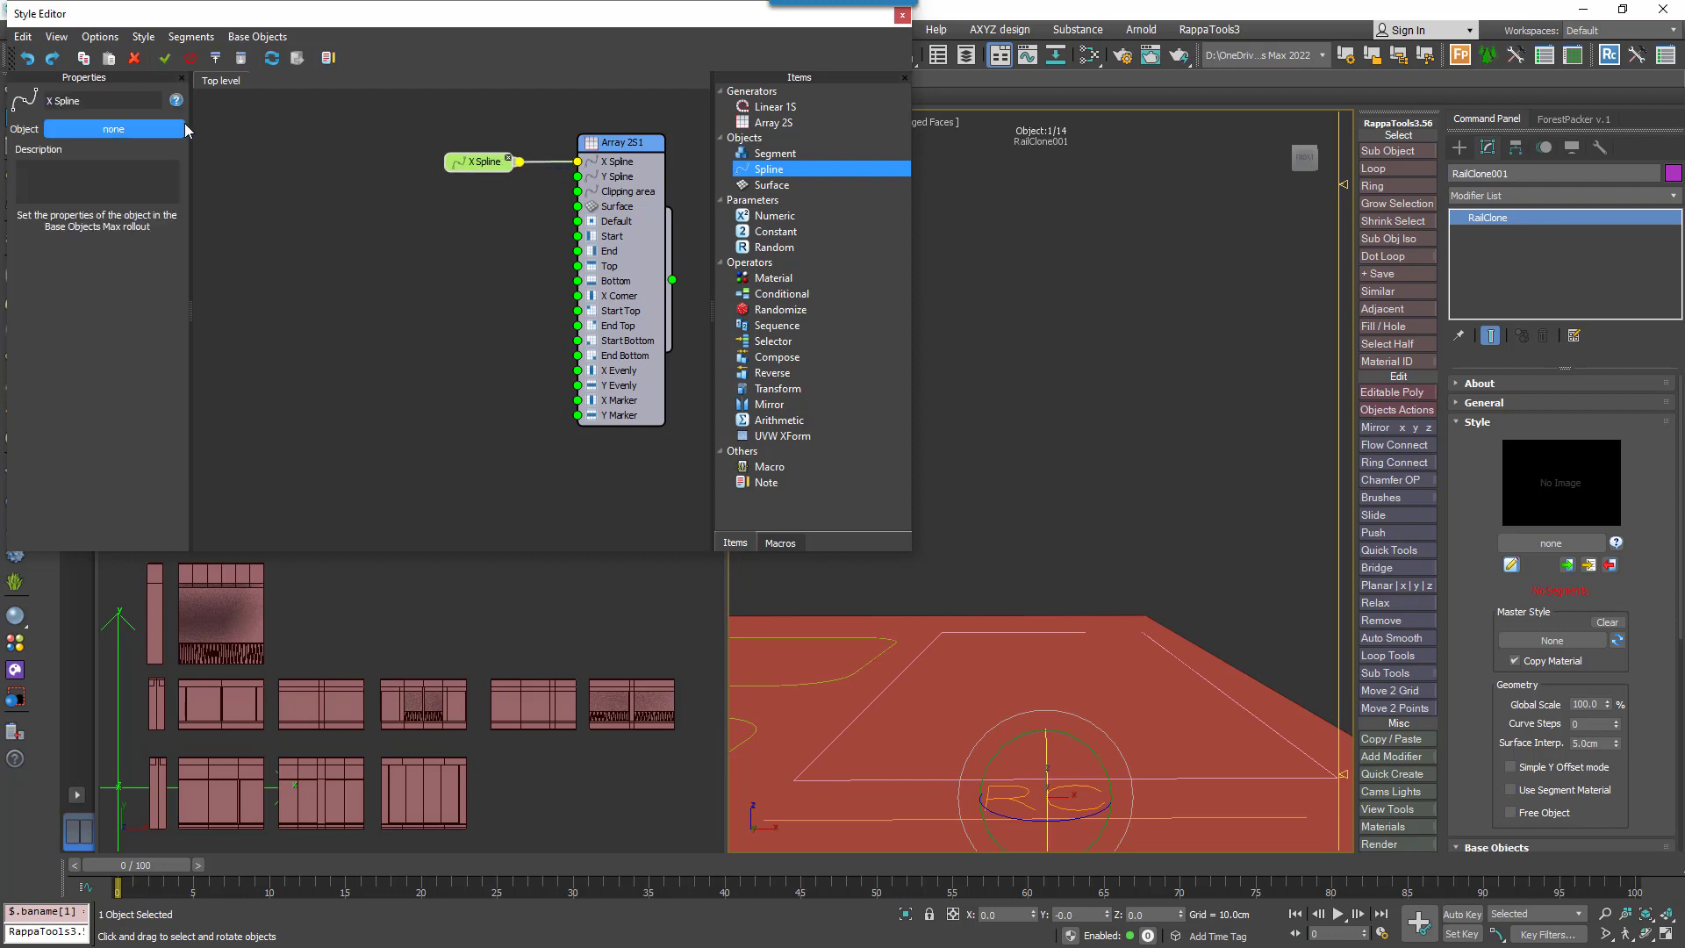
Assign Line002 to the X Spline node and set the generator's Y Size to 2003 cm.
key(q)
click(958, 815)
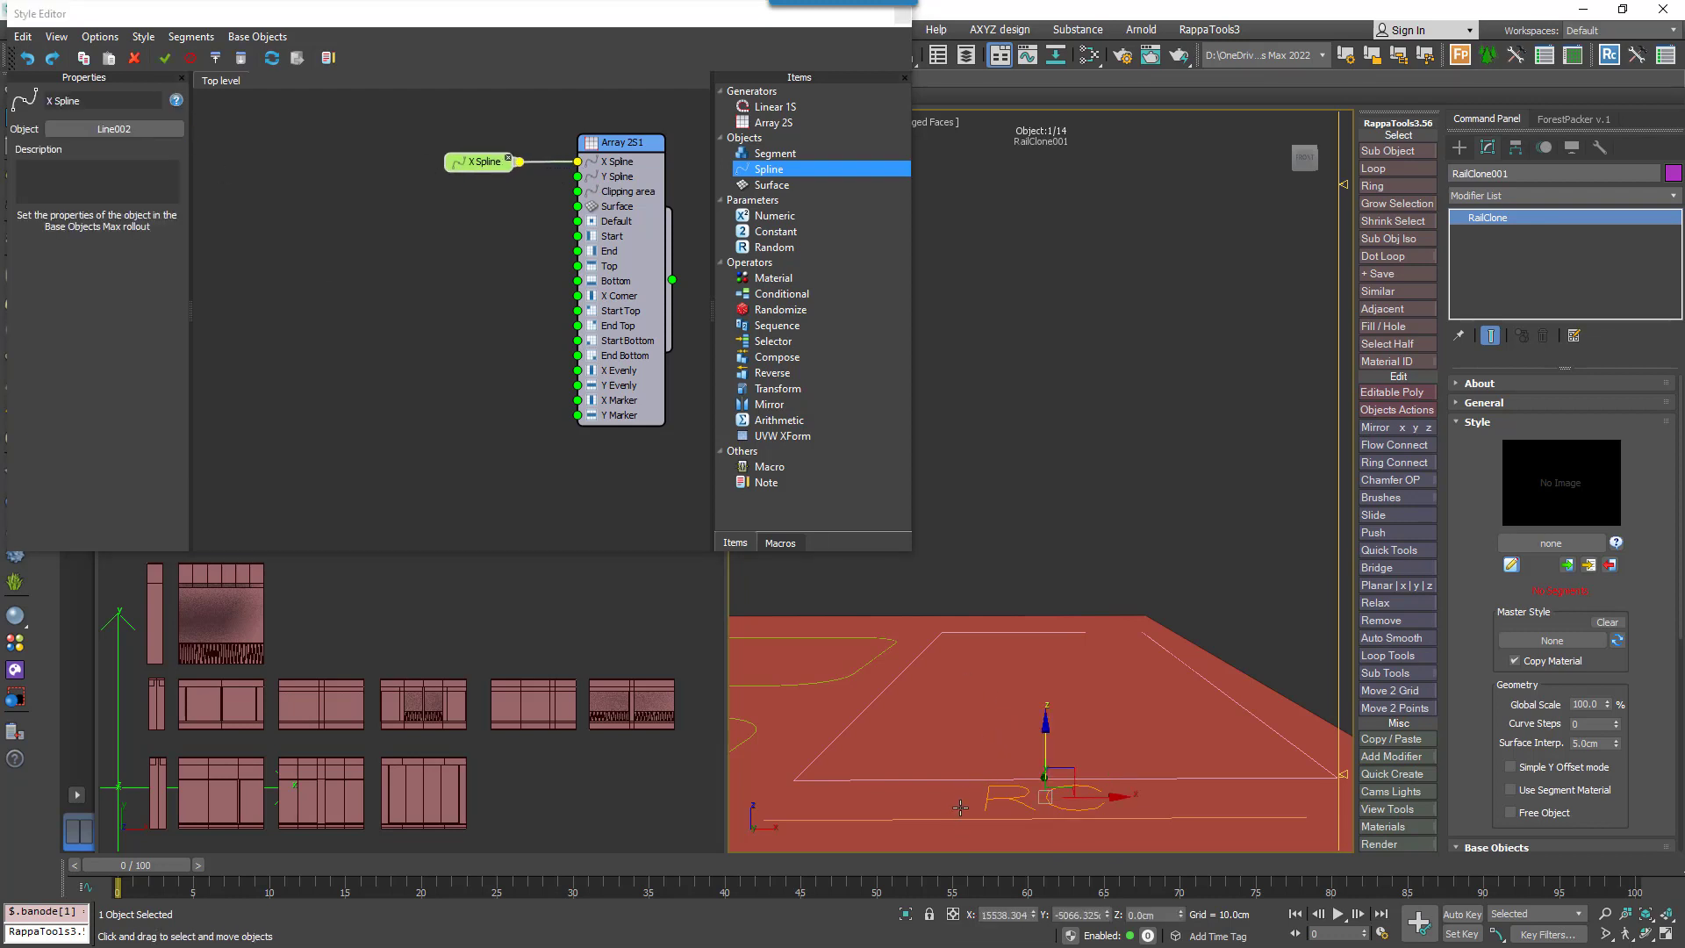
click(617, 160)
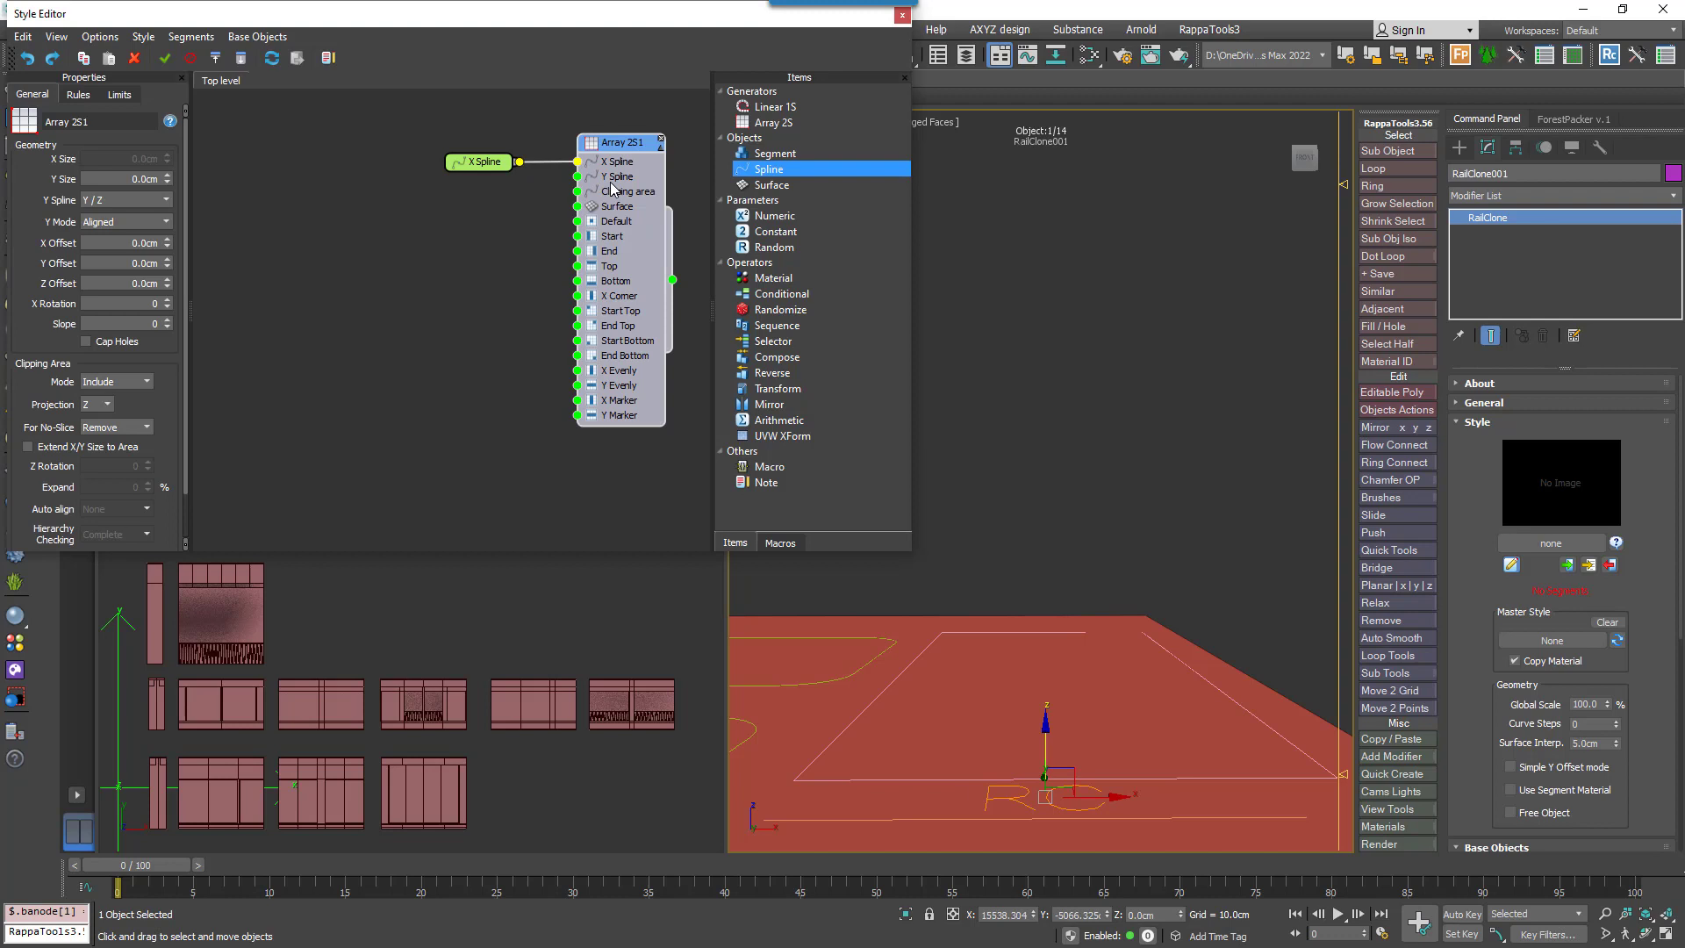
double_click(161, 180)
Add a segment using the ground-evenly-1 object and wire it to the Start Bottom and End Bottom inputs.
drag(807, 152, 379, 250)
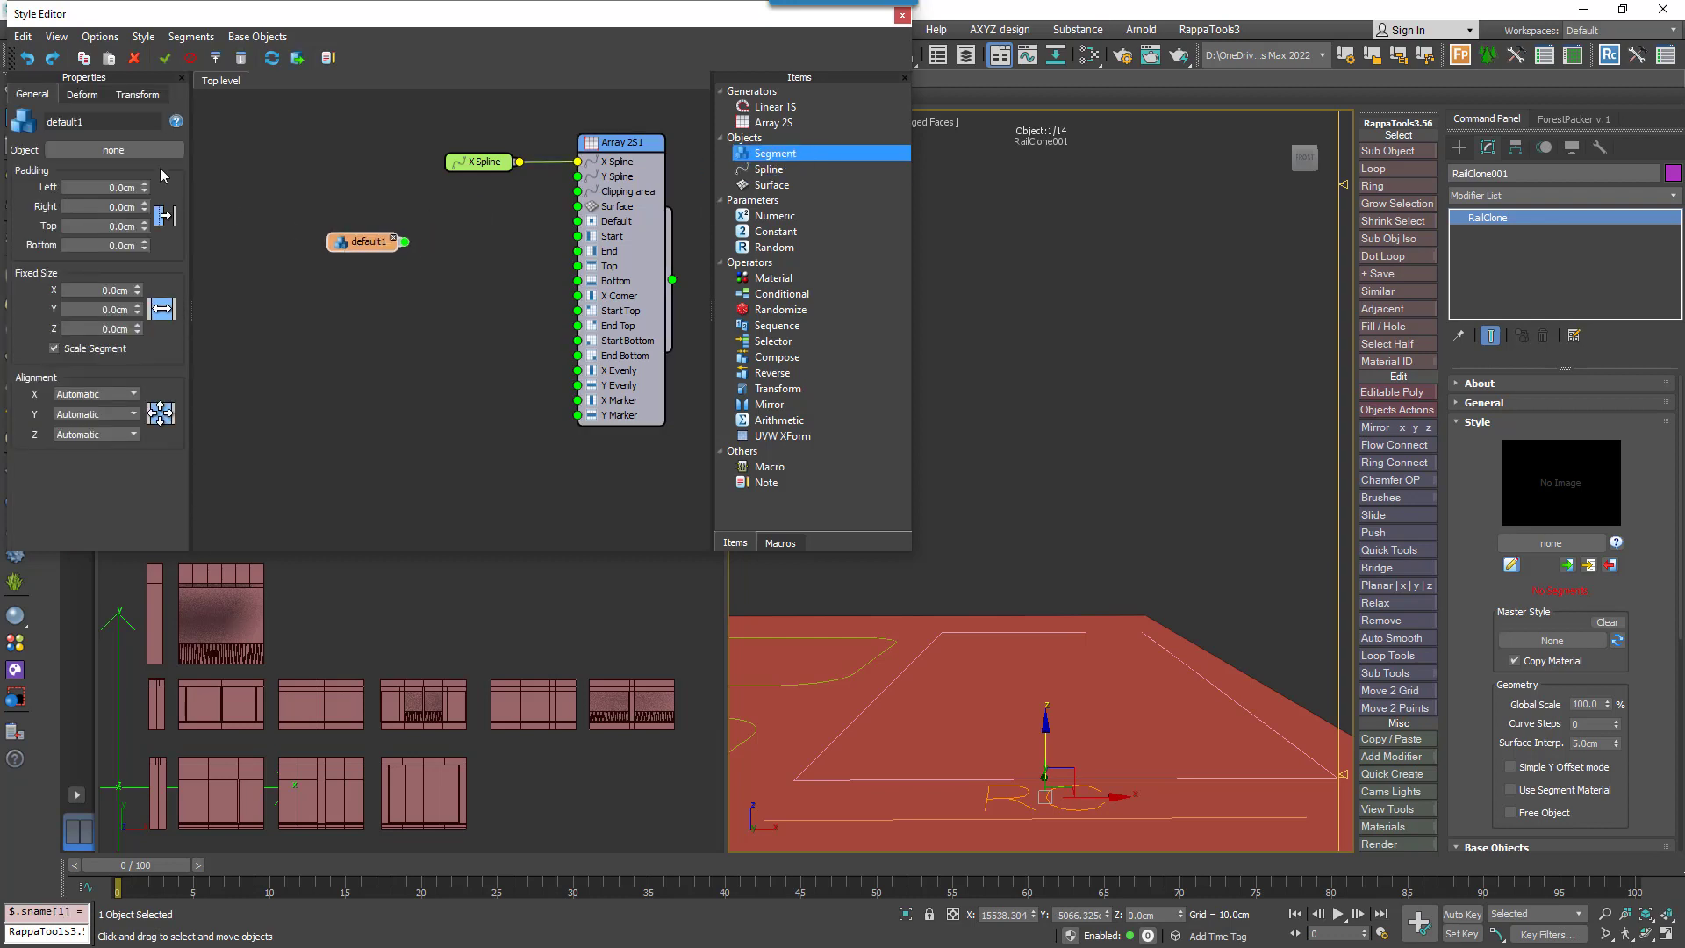
click(138, 151)
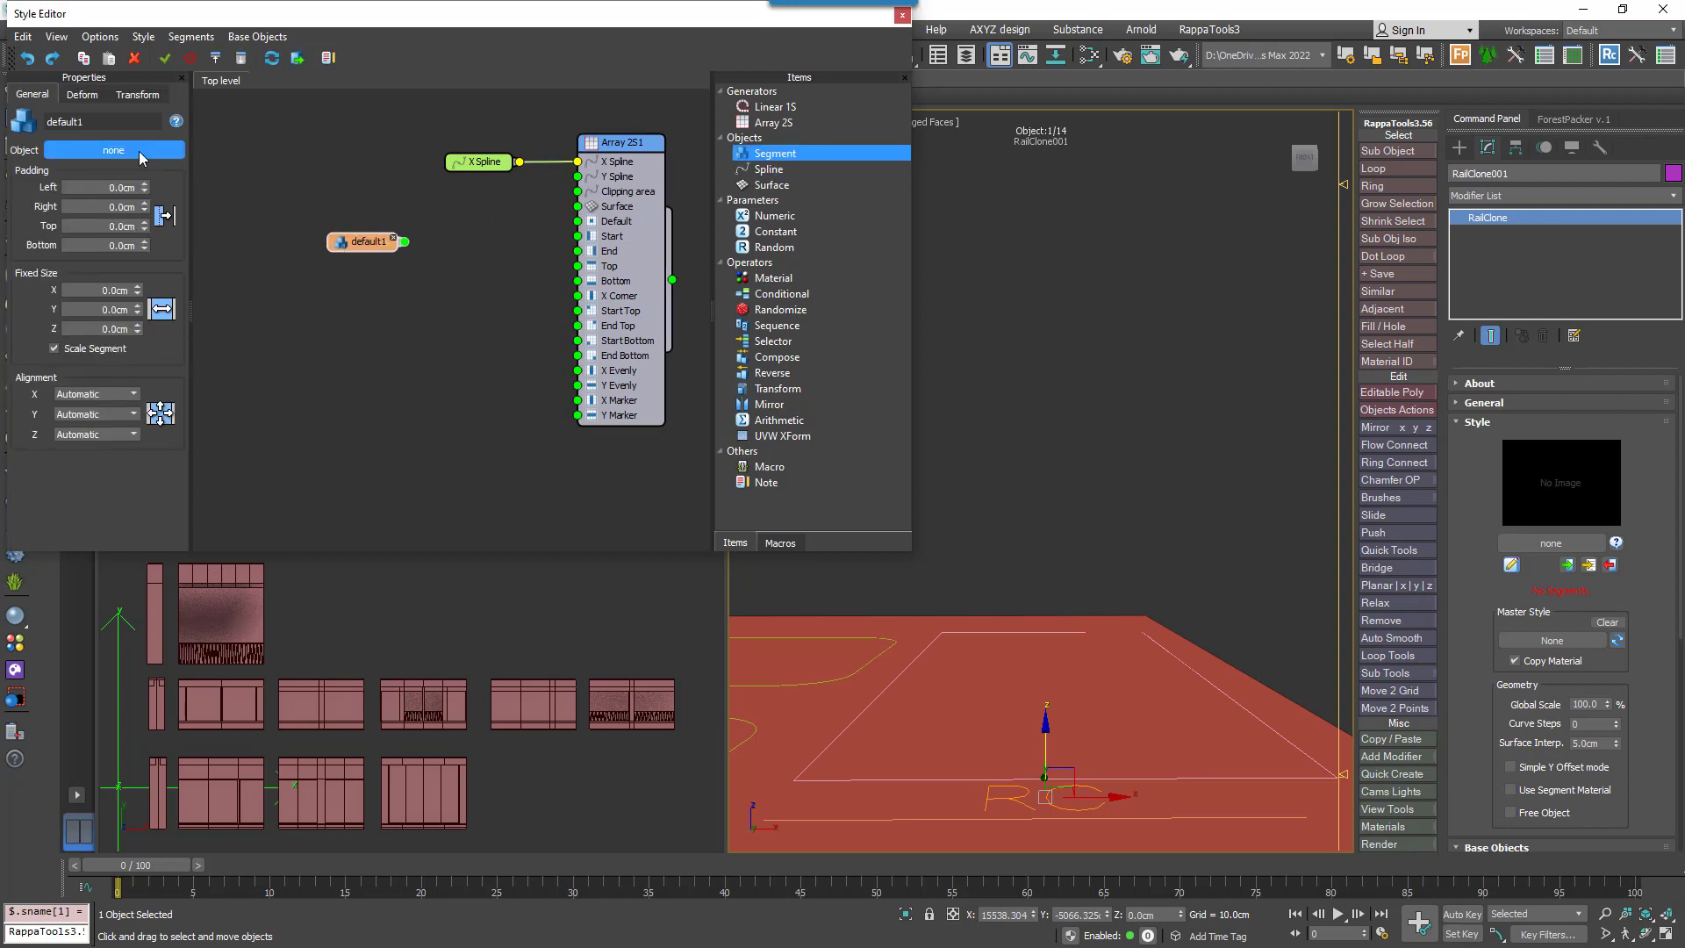
click(157, 763)
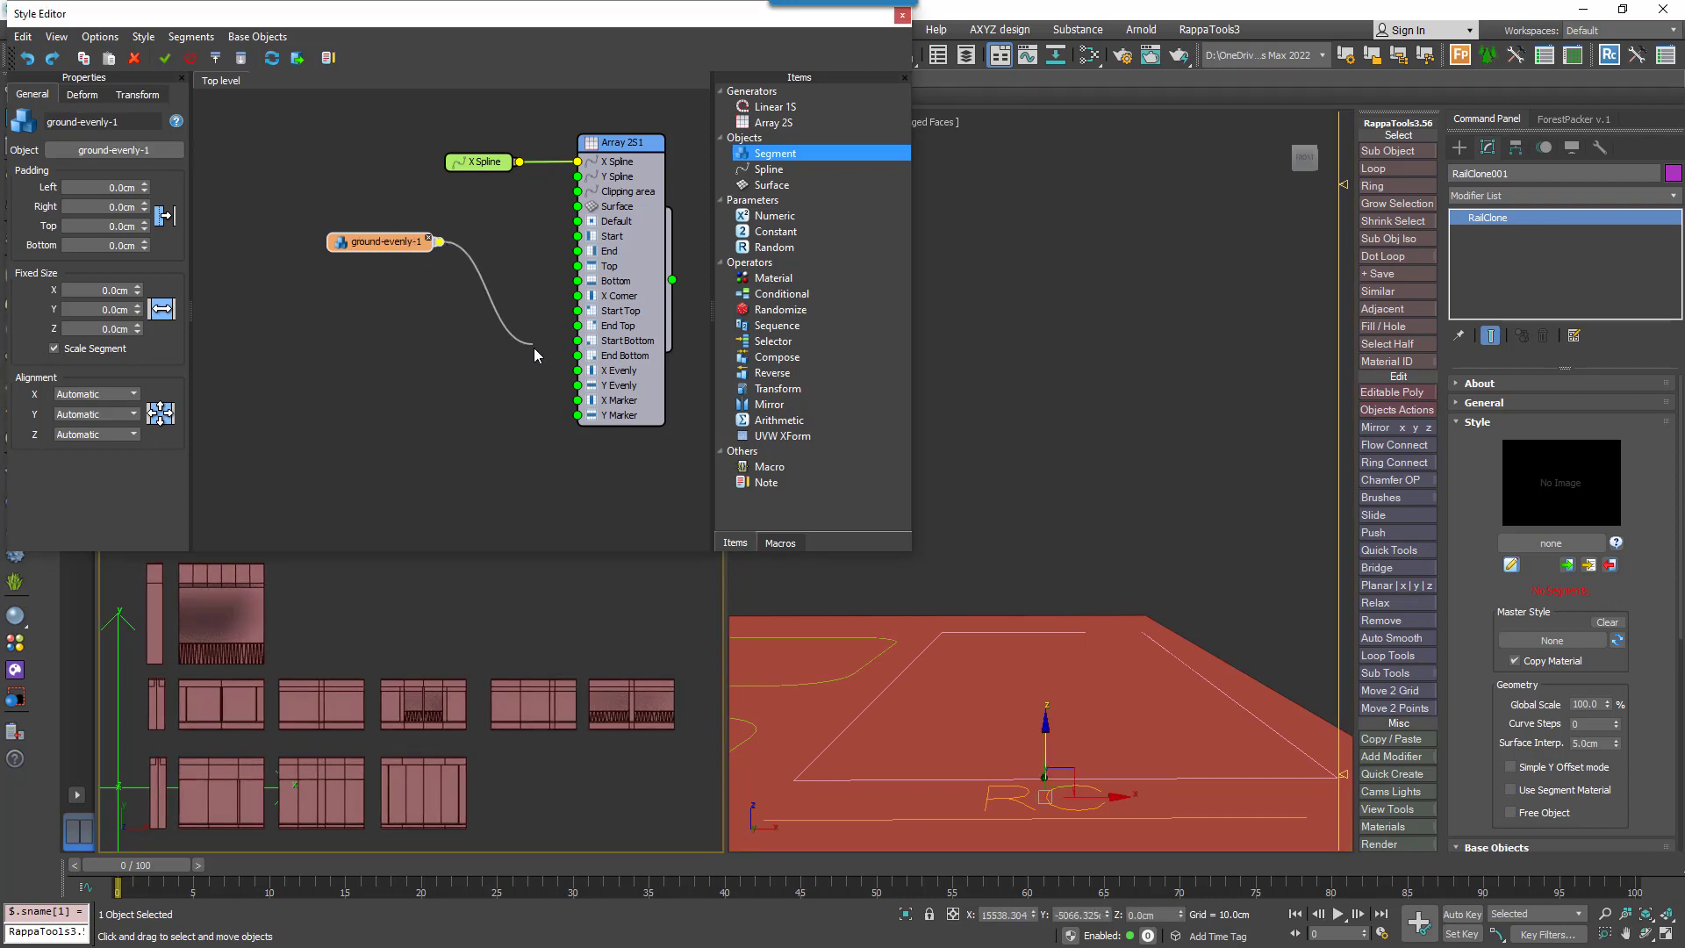
drag(534, 347, 575, 348)
drag(434, 242, 575, 359)
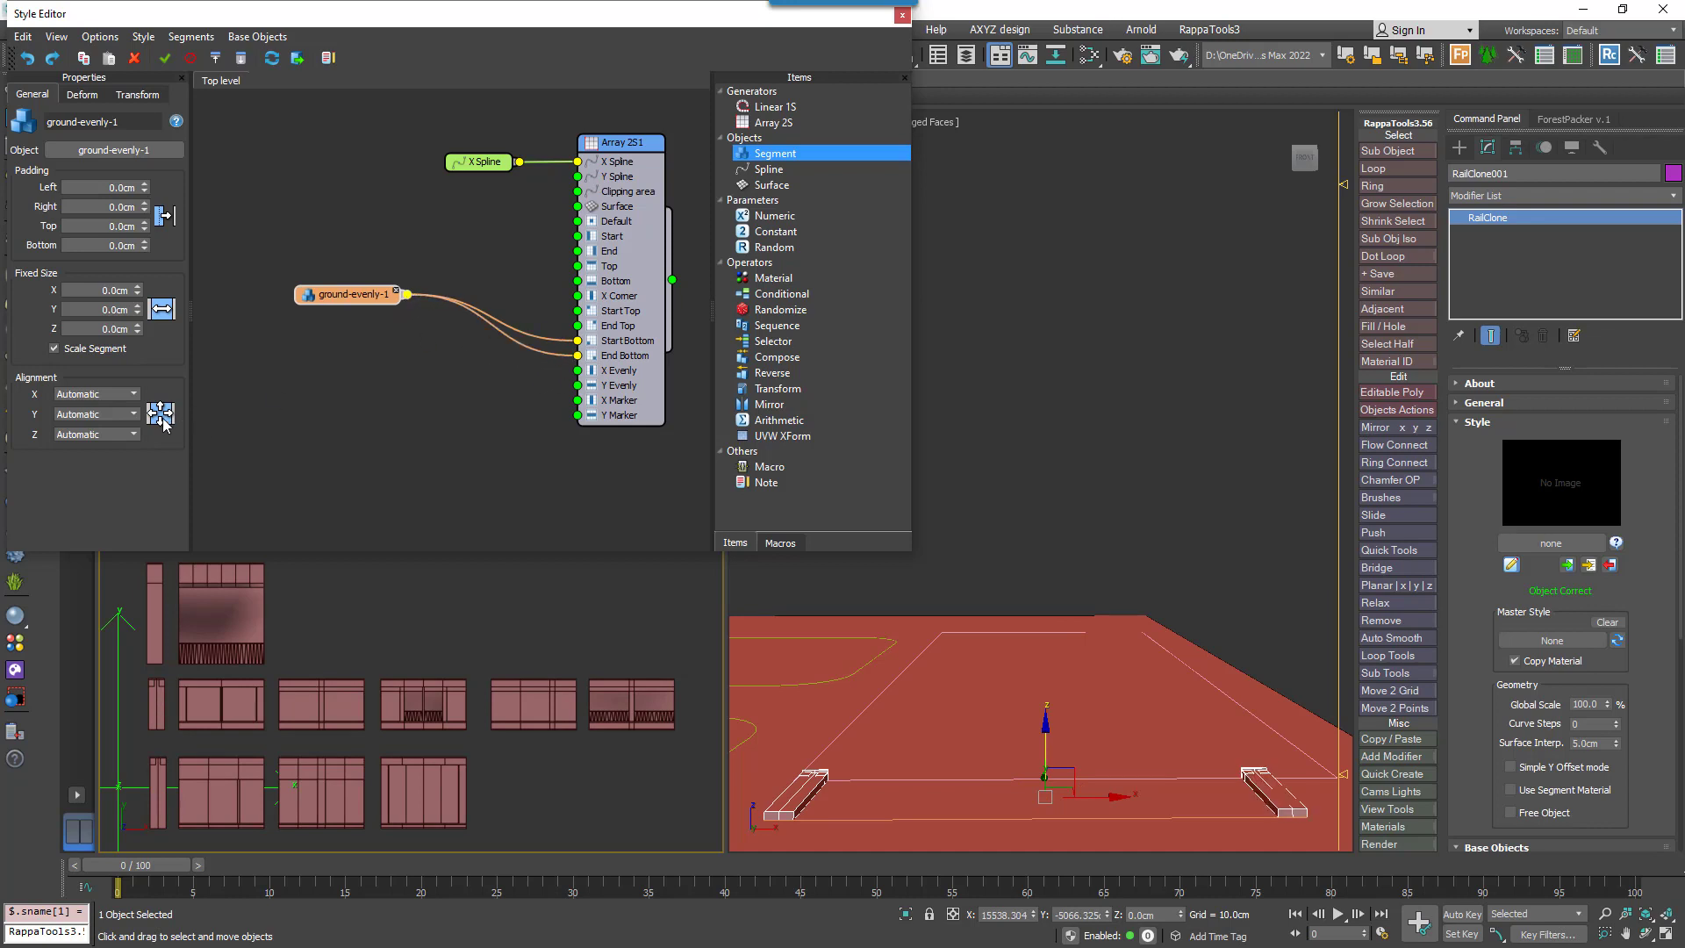
Set the ground-evenly-1 segment's Z alignment to Pivot and the generator's X Rotation to 90.
click(119, 434)
click(638, 295)
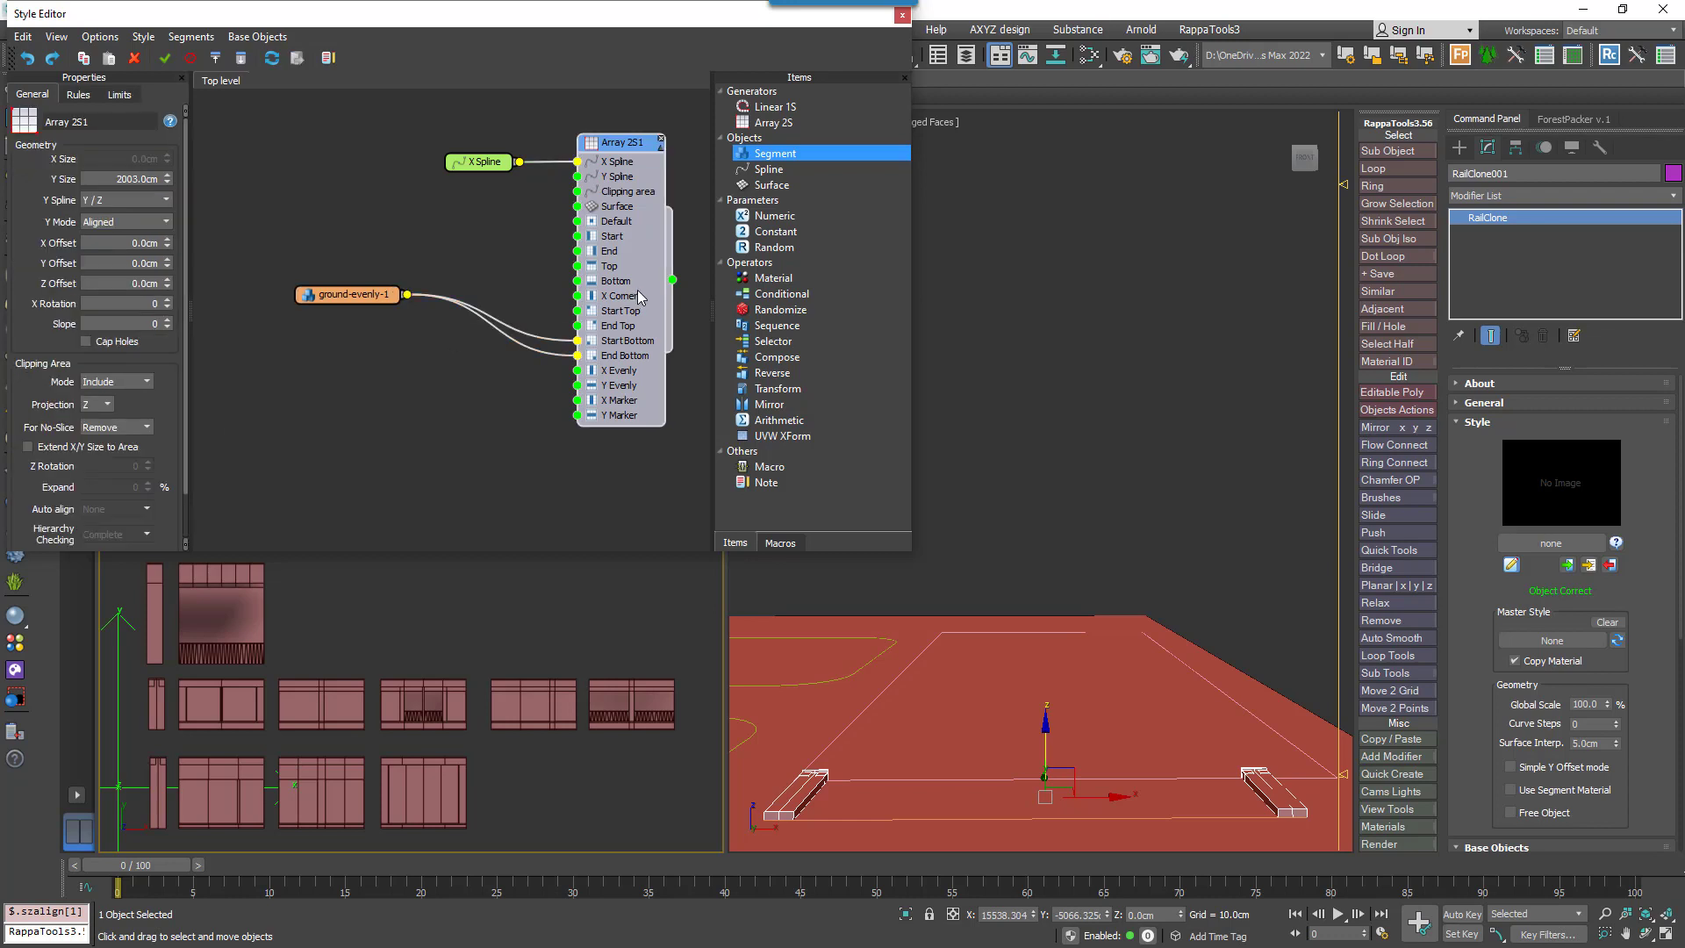
double_click(143, 304)
text(90)
key(Return)
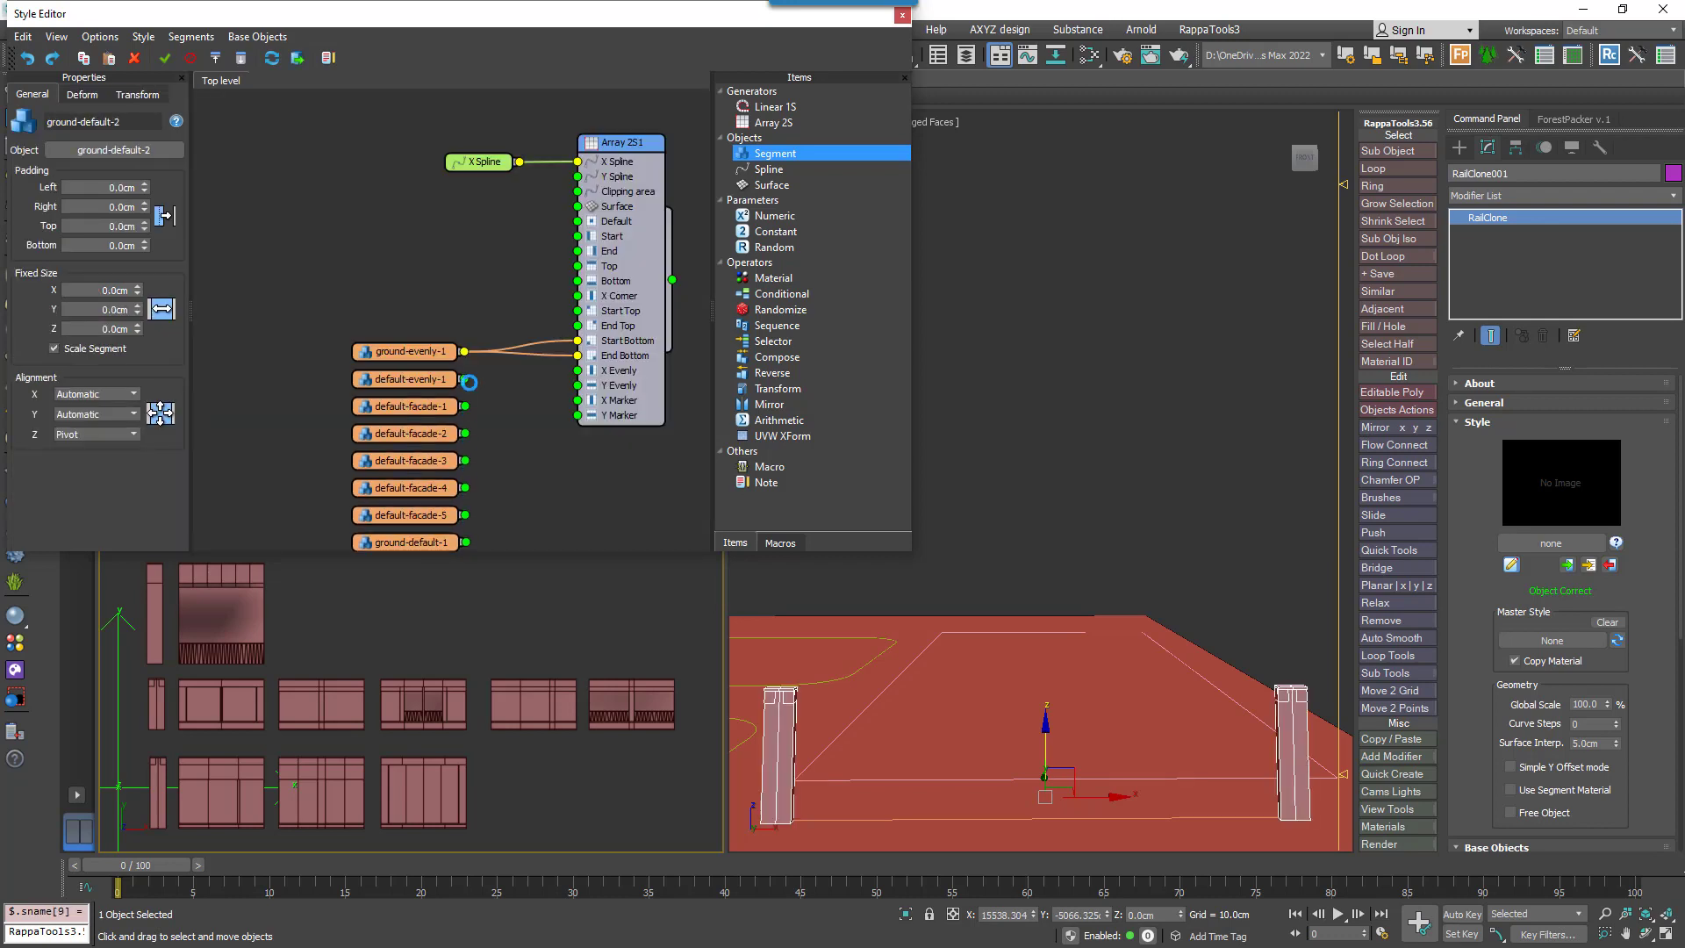
Arrange the default, ground and top segment nodes into separate groups beside the generator.
drag(503, 515, 440, 496)
scroll(458, 361, down, 2)
drag(440, 496, 331, 359)
middle_drag(416, 461, 423, 367)
drag(444, 443, 336, 309)
drag(452, 514, 422, 457)
drag(423, 468, 324, 339)
scroll(455, 355, up, 2)
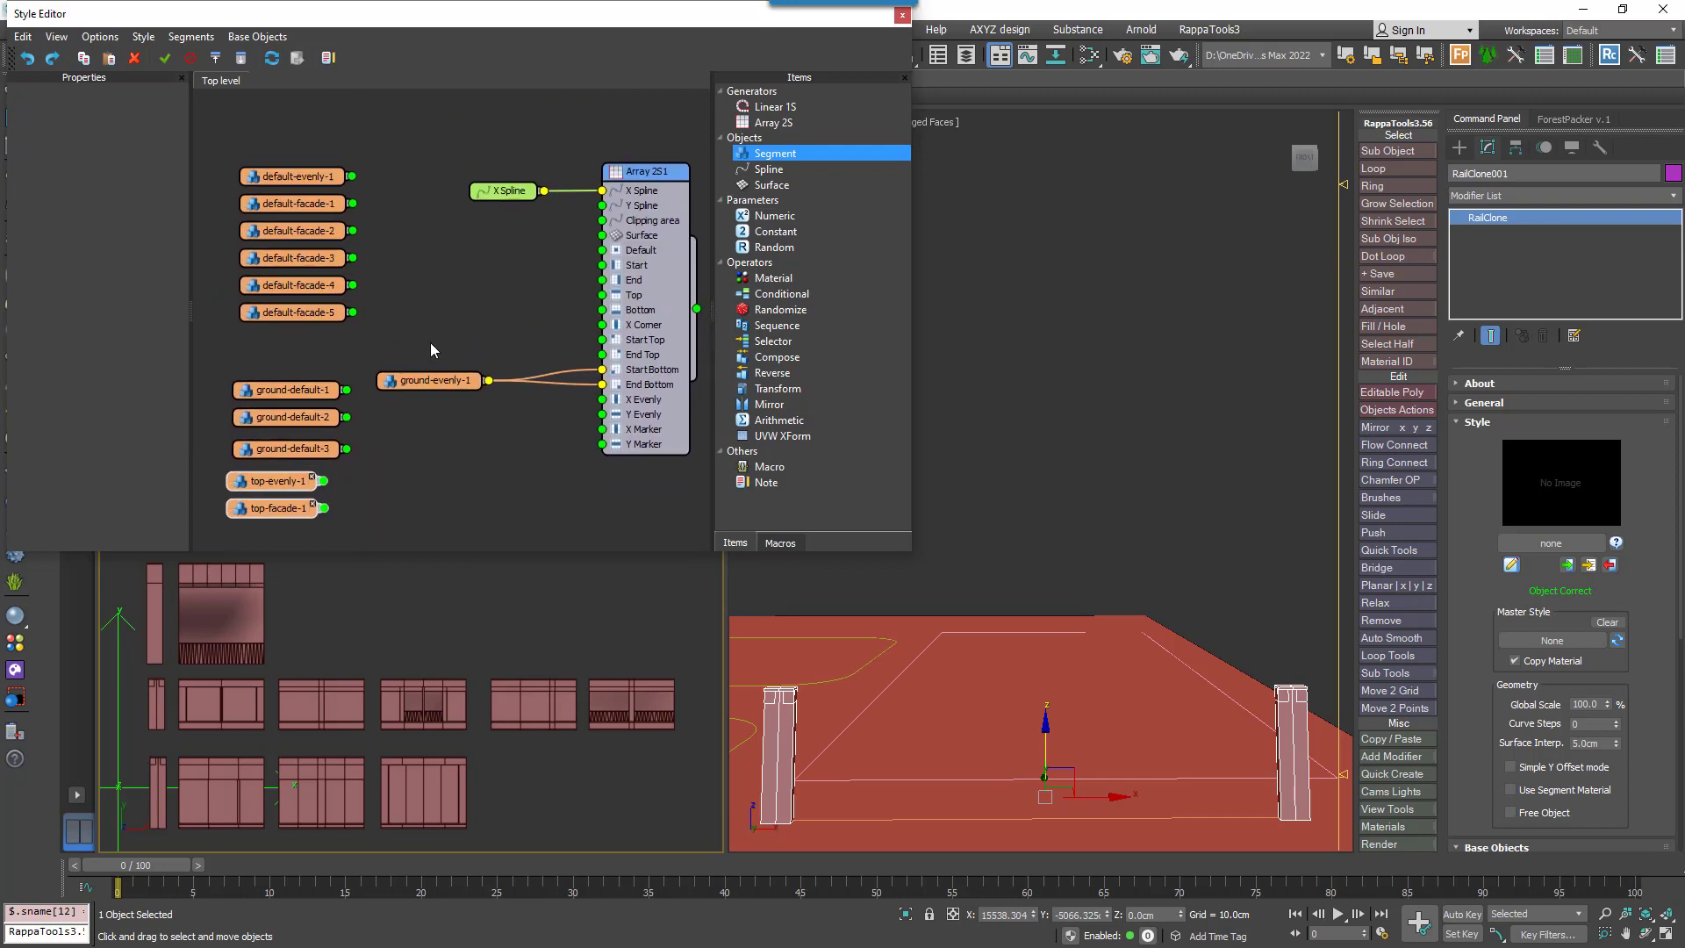
Wire a Randomize operator to the Bottom input and feed it the ground-default-1, ground-default-2 and ground-default-3 segments.
mouse_move(781, 312)
mouse_down()
mouse_move(538, 309)
mouse_move(436, 339)
mouse_move(607, 395)
mouse_move(602, 310)
mouse_up()
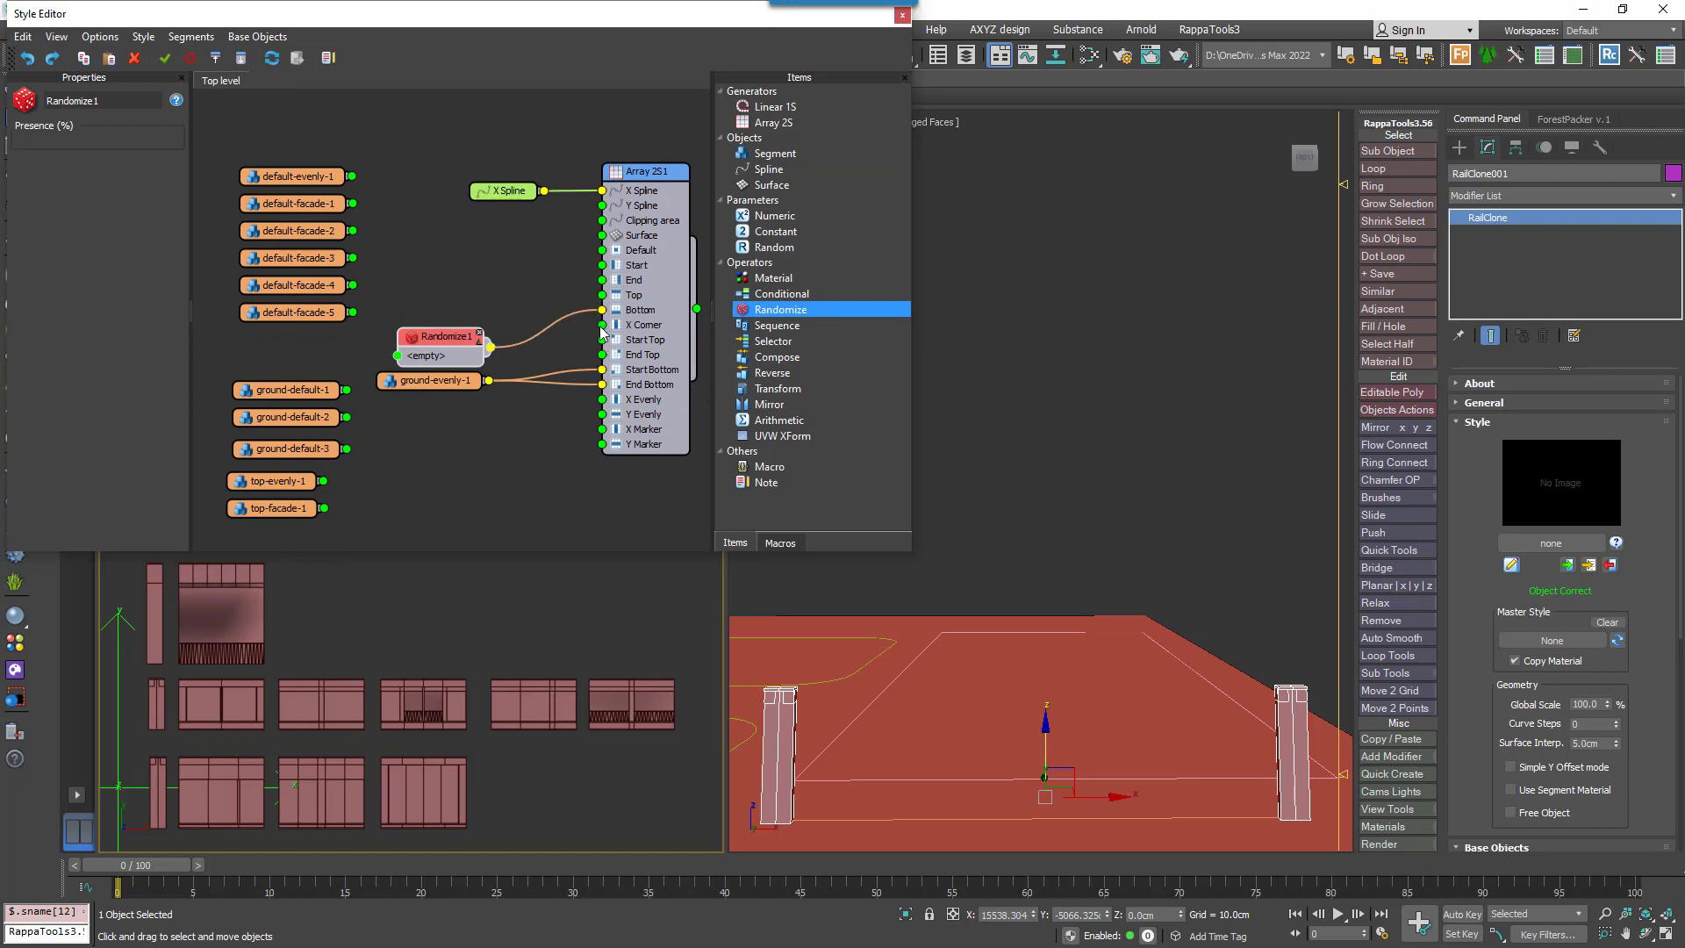
drag(295, 366, 423, 358)
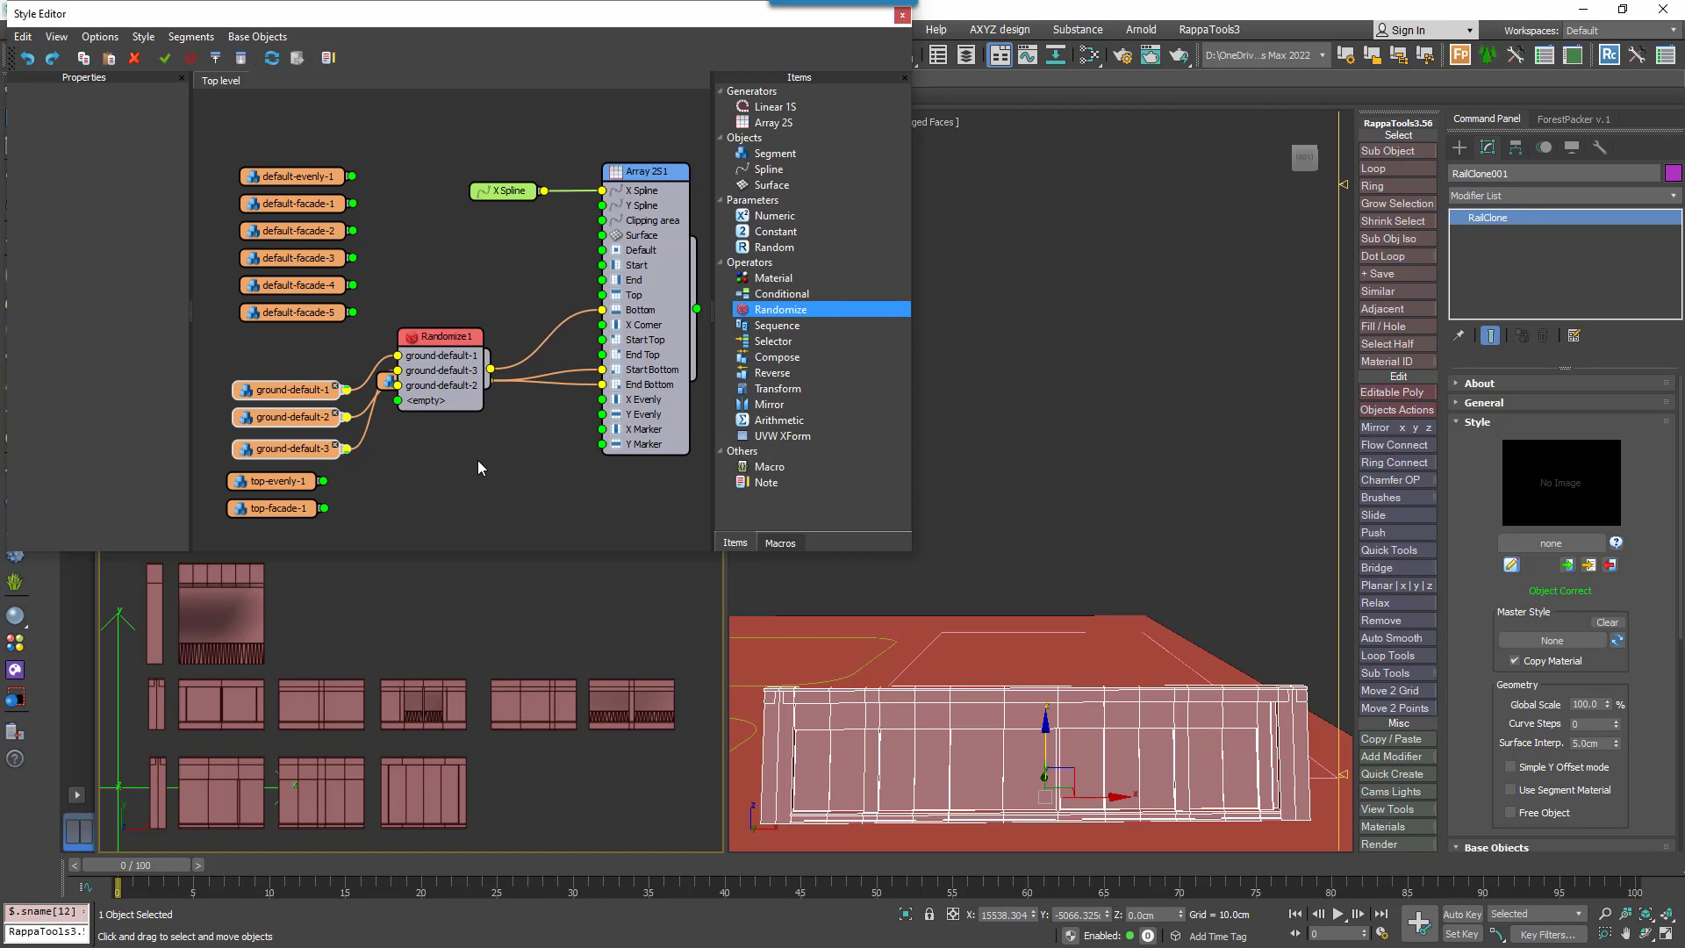
Set the Default Segment mode to Adaptive in the Array 2S generator's rules.
click(635, 177)
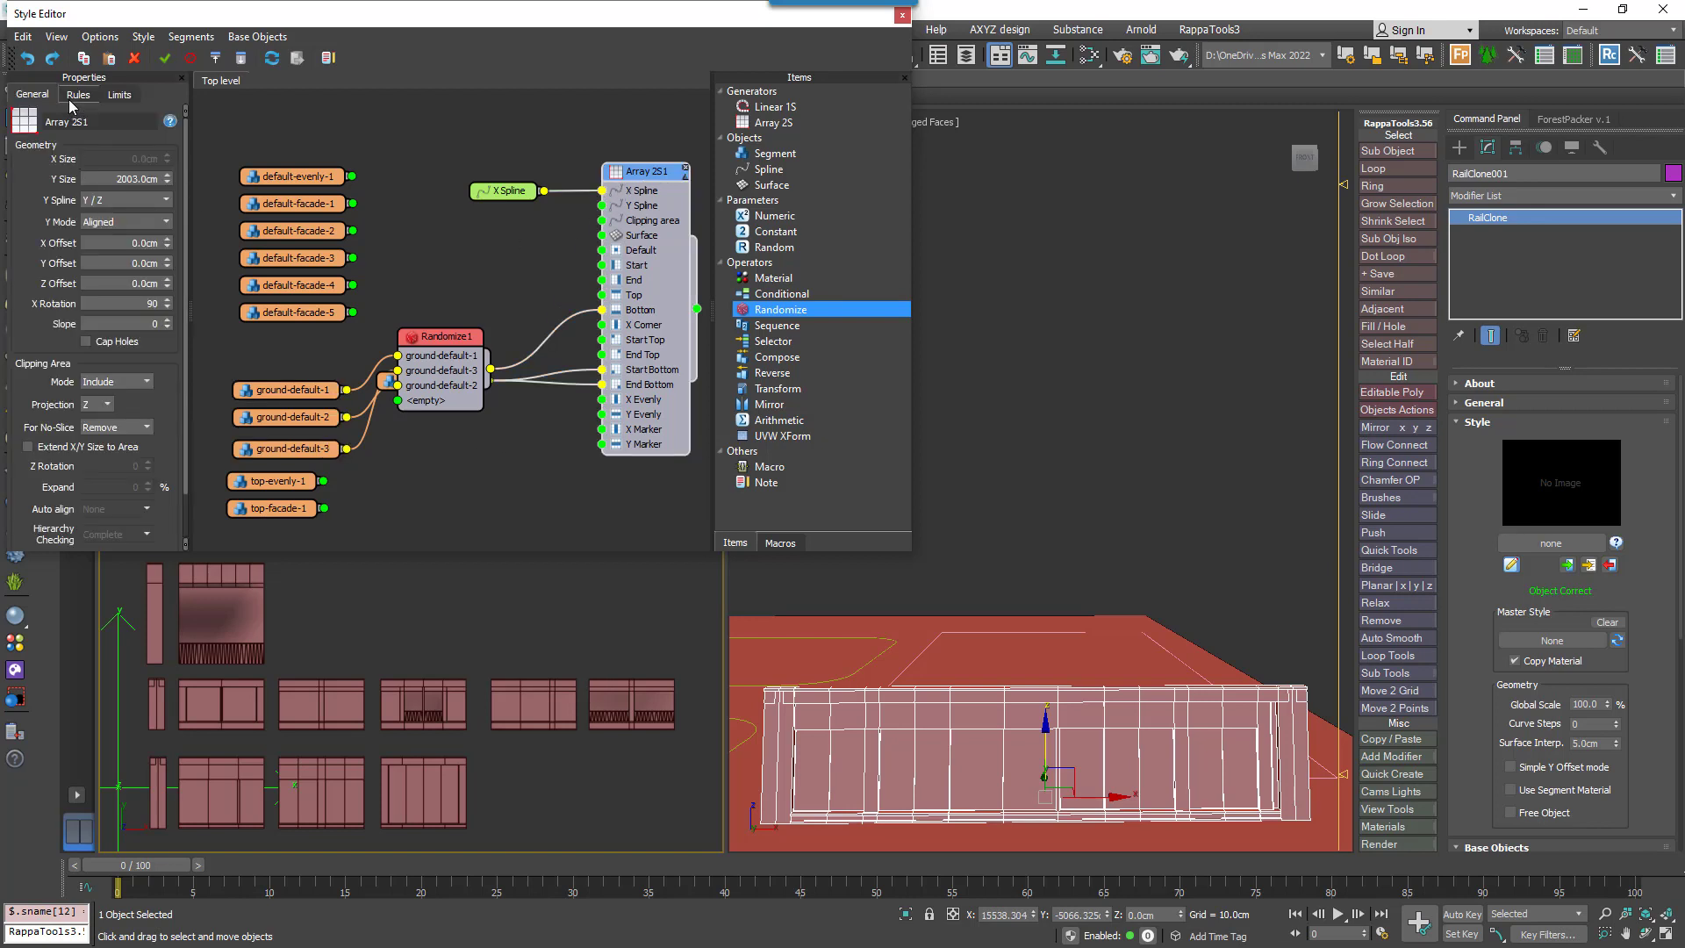
click(78, 94)
click(111, 132)
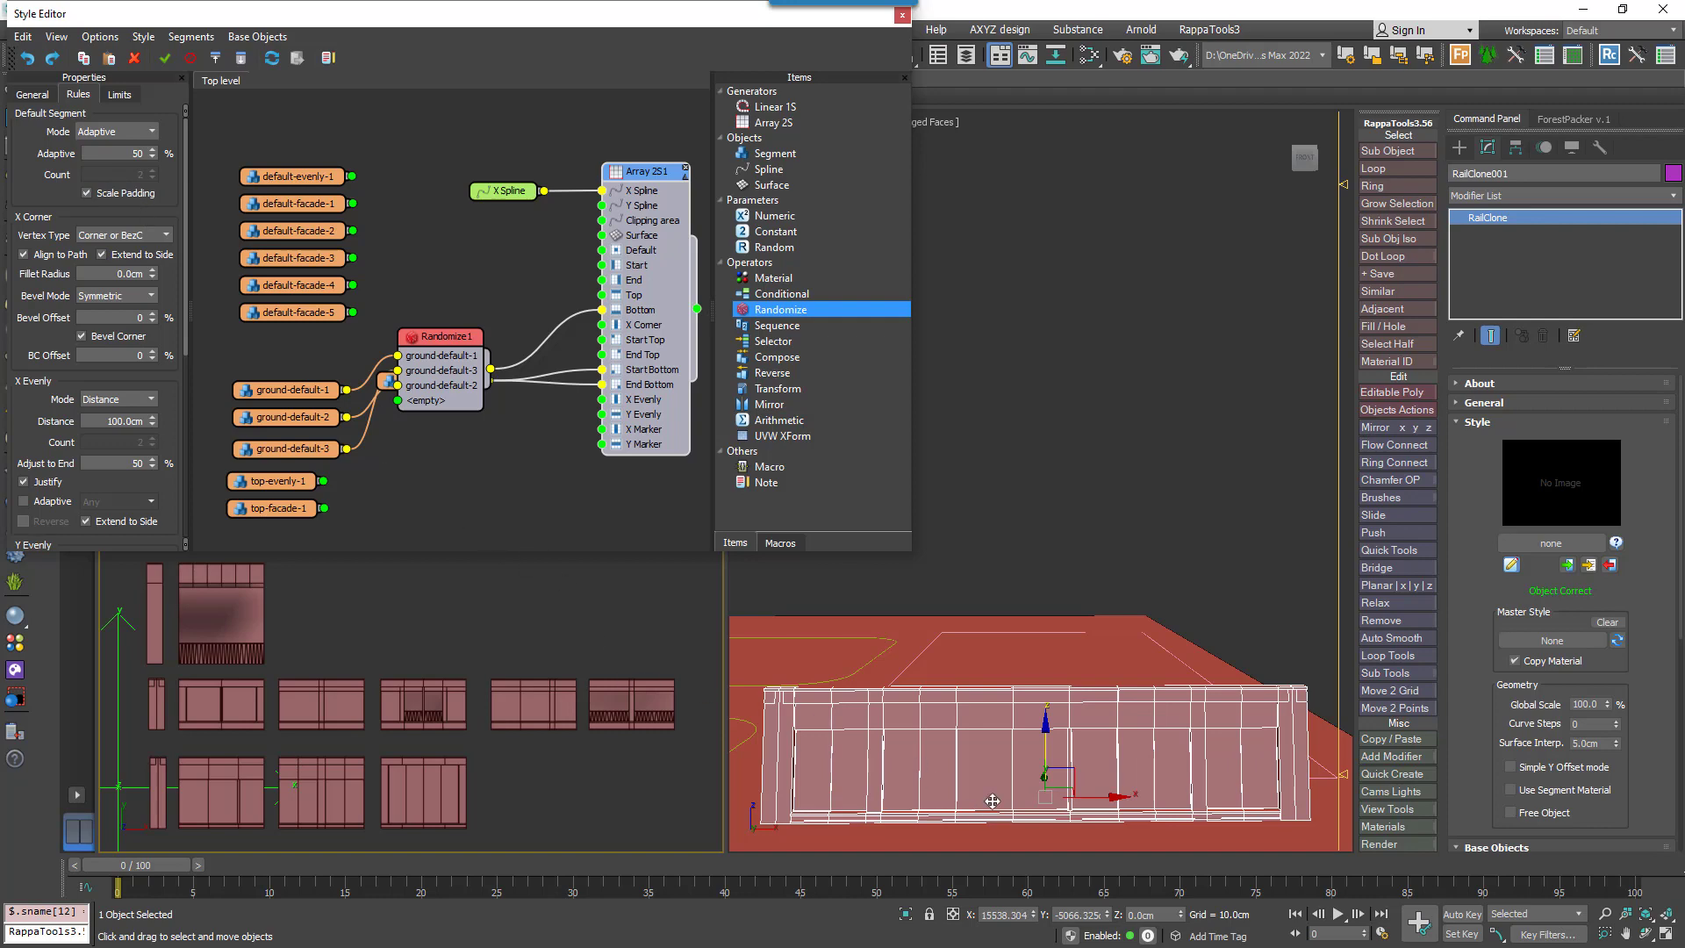
middle_drag(1064, 742, 975, 693)
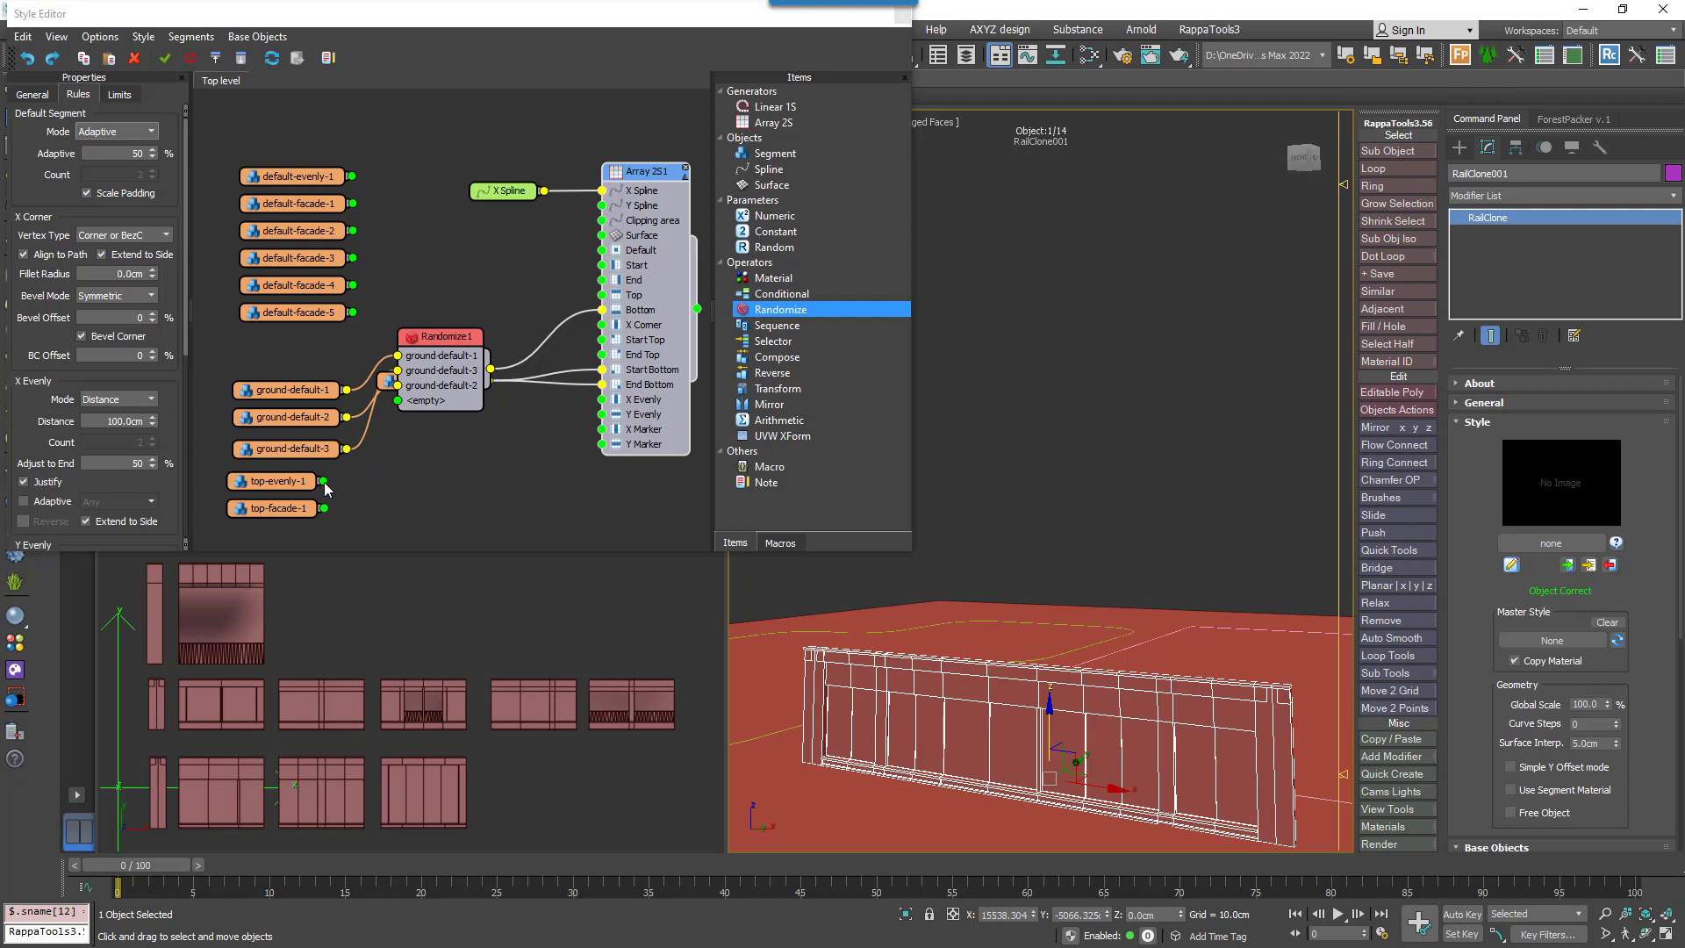
Wire the top-evenly-1 segment to the generator's Start Top and End Top inputs and top-facade-1 to its Top input.
drag(324, 482, 604, 344)
drag(332, 489, 612, 355)
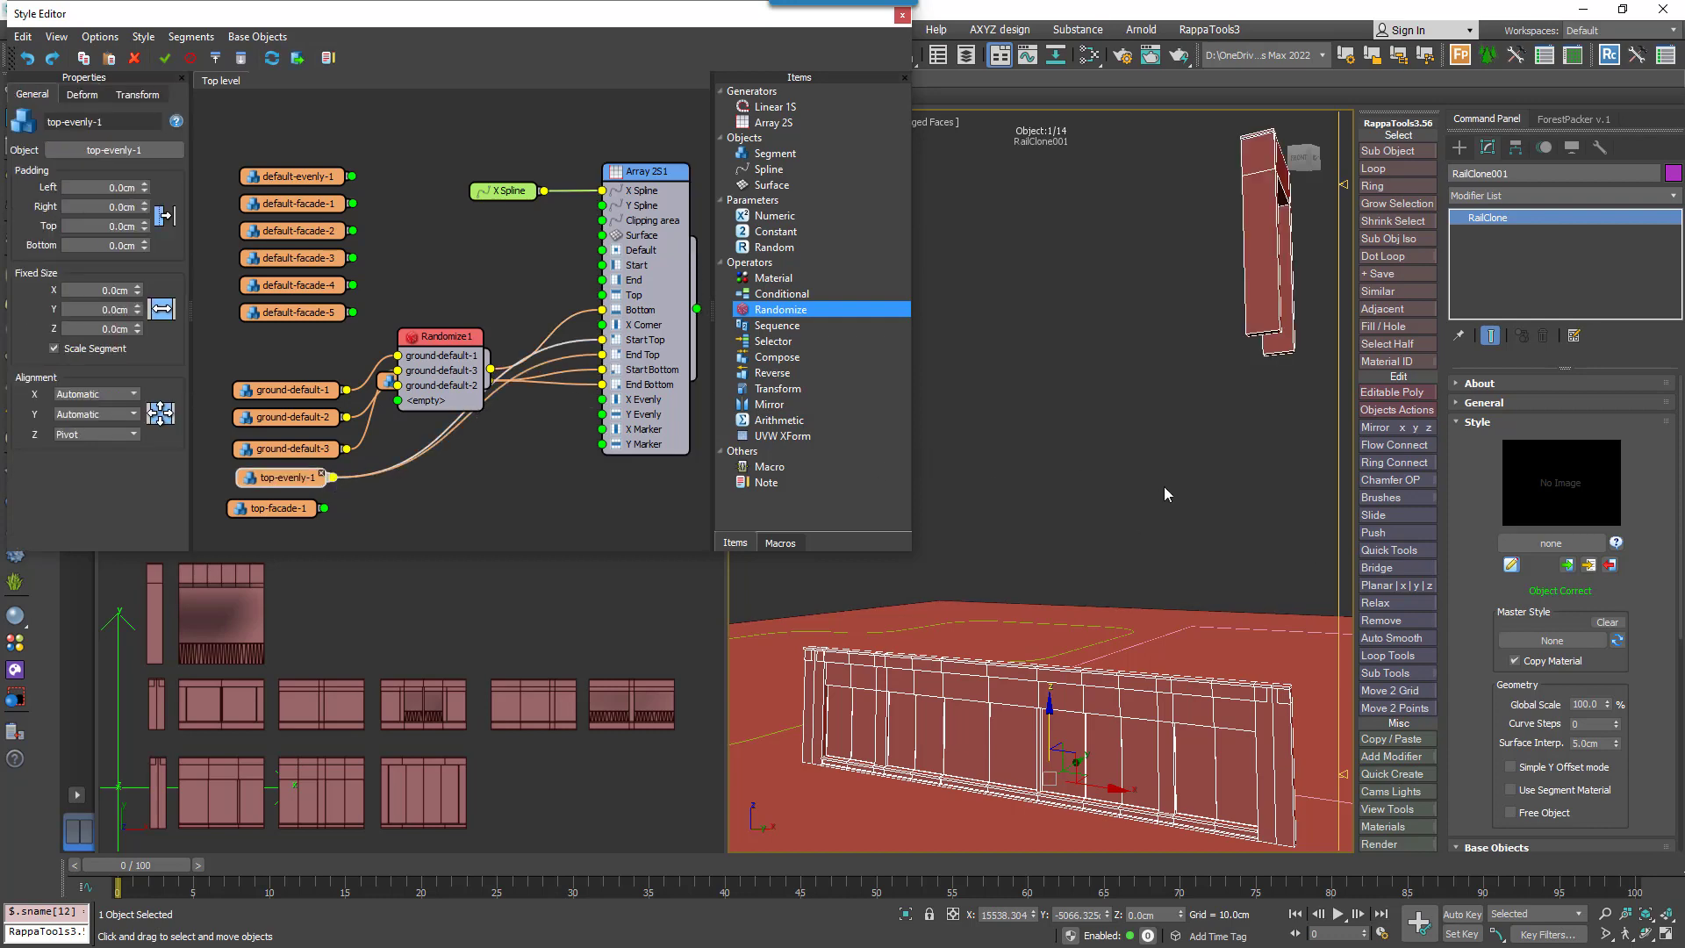
scroll(1126, 411, down, 3)
middle_drag(1126, 410, 1121, 463)
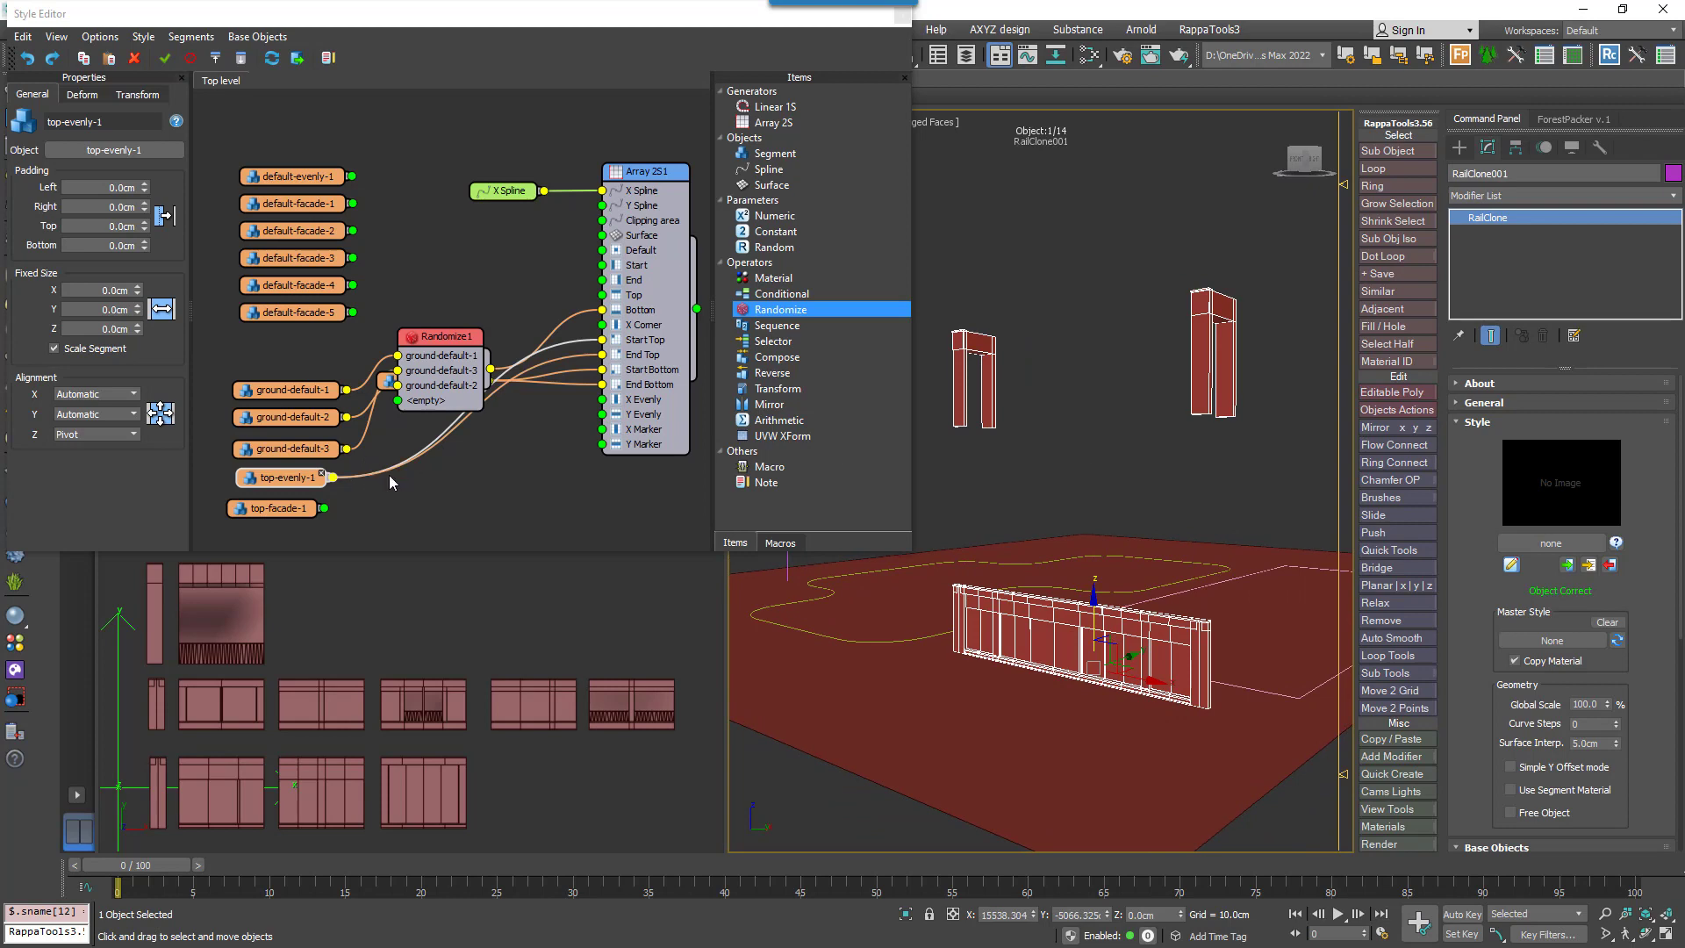
drag(325, 509, 604, 295)
alt+middle_drag(997, 539, 1103, 496)
Increase the Array 2S generator's Y Size to 2704.05 cm.
click(647, 179)
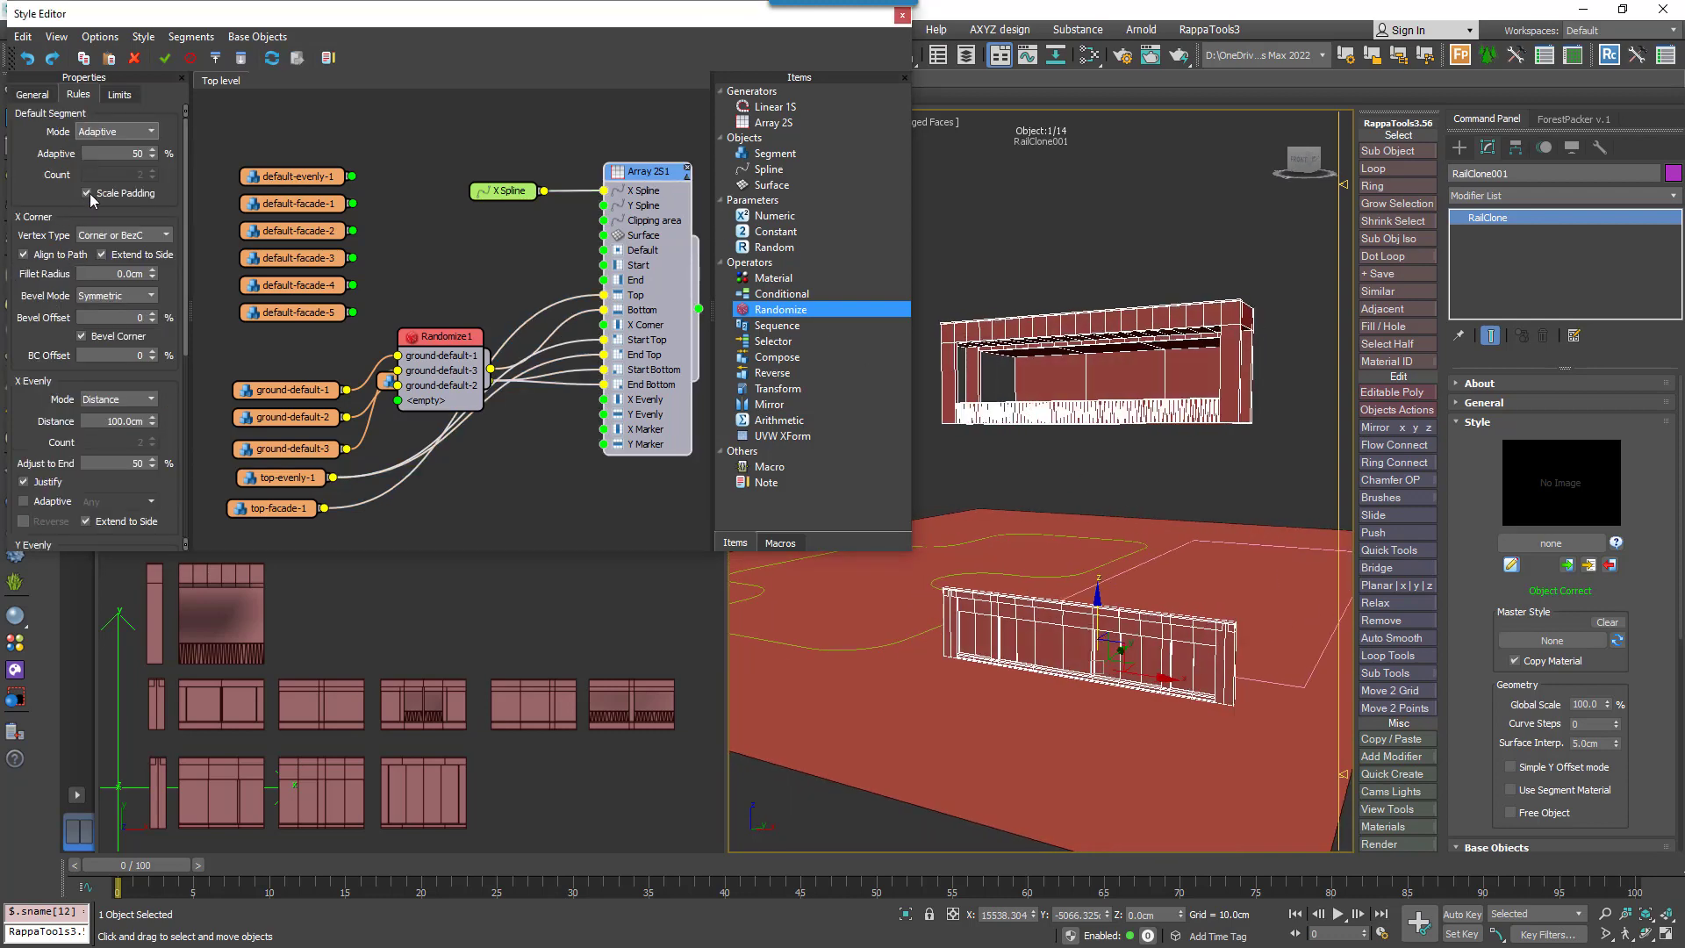
click(33, 94)
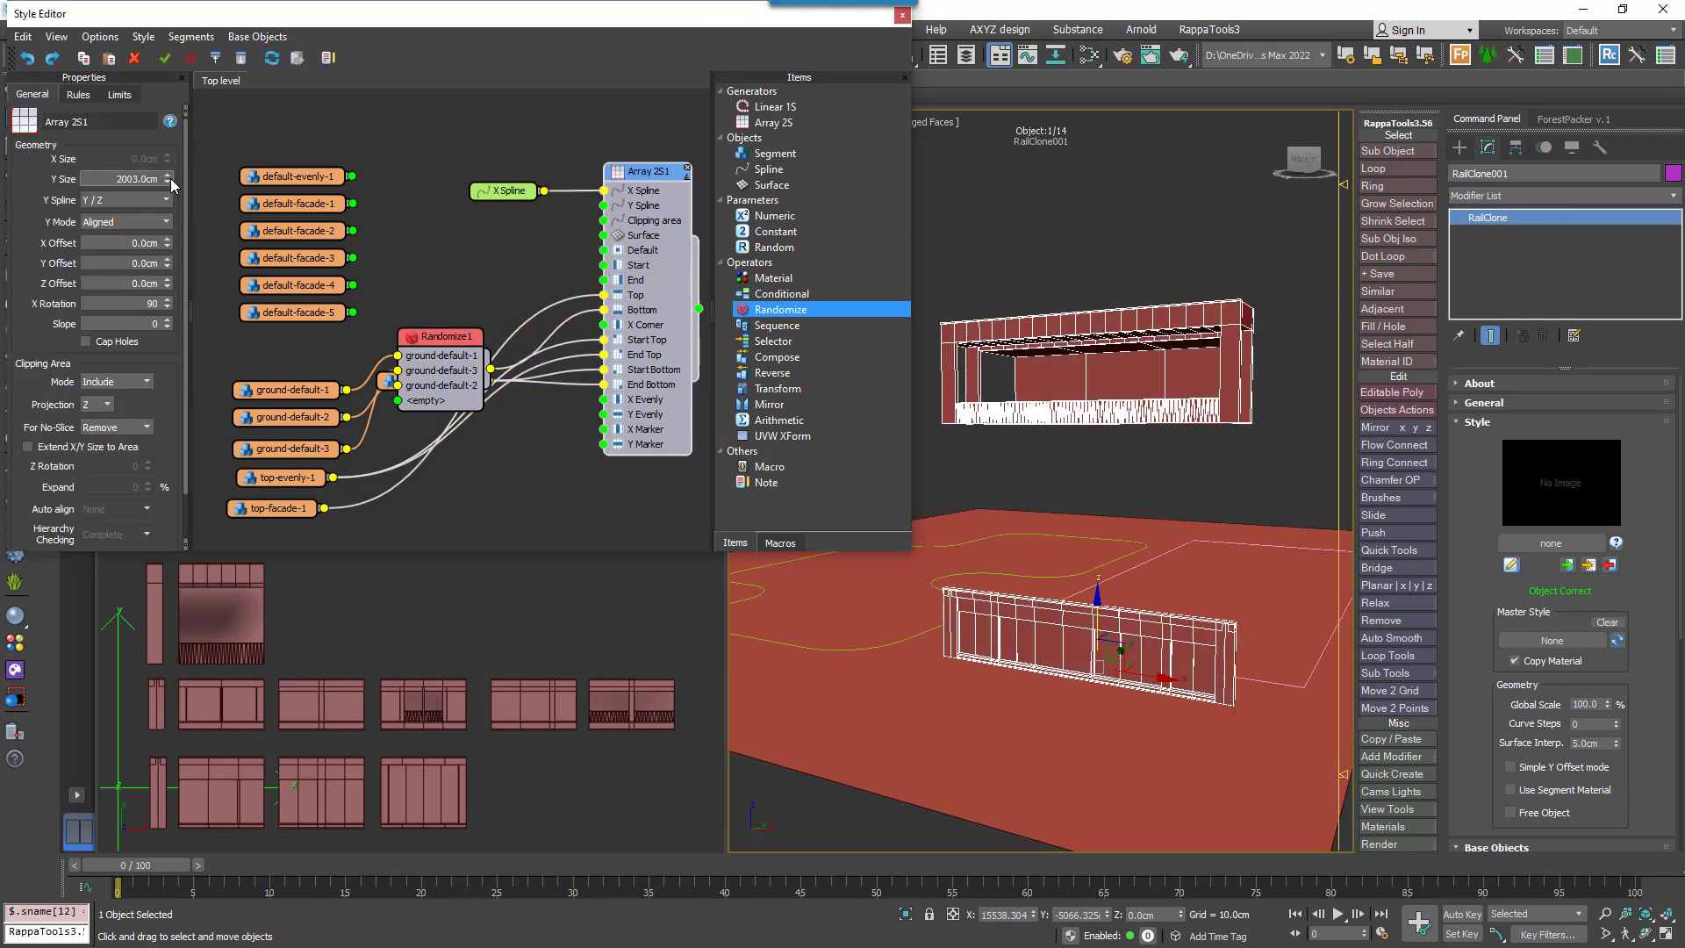
drag(167, 180, 176, 138)
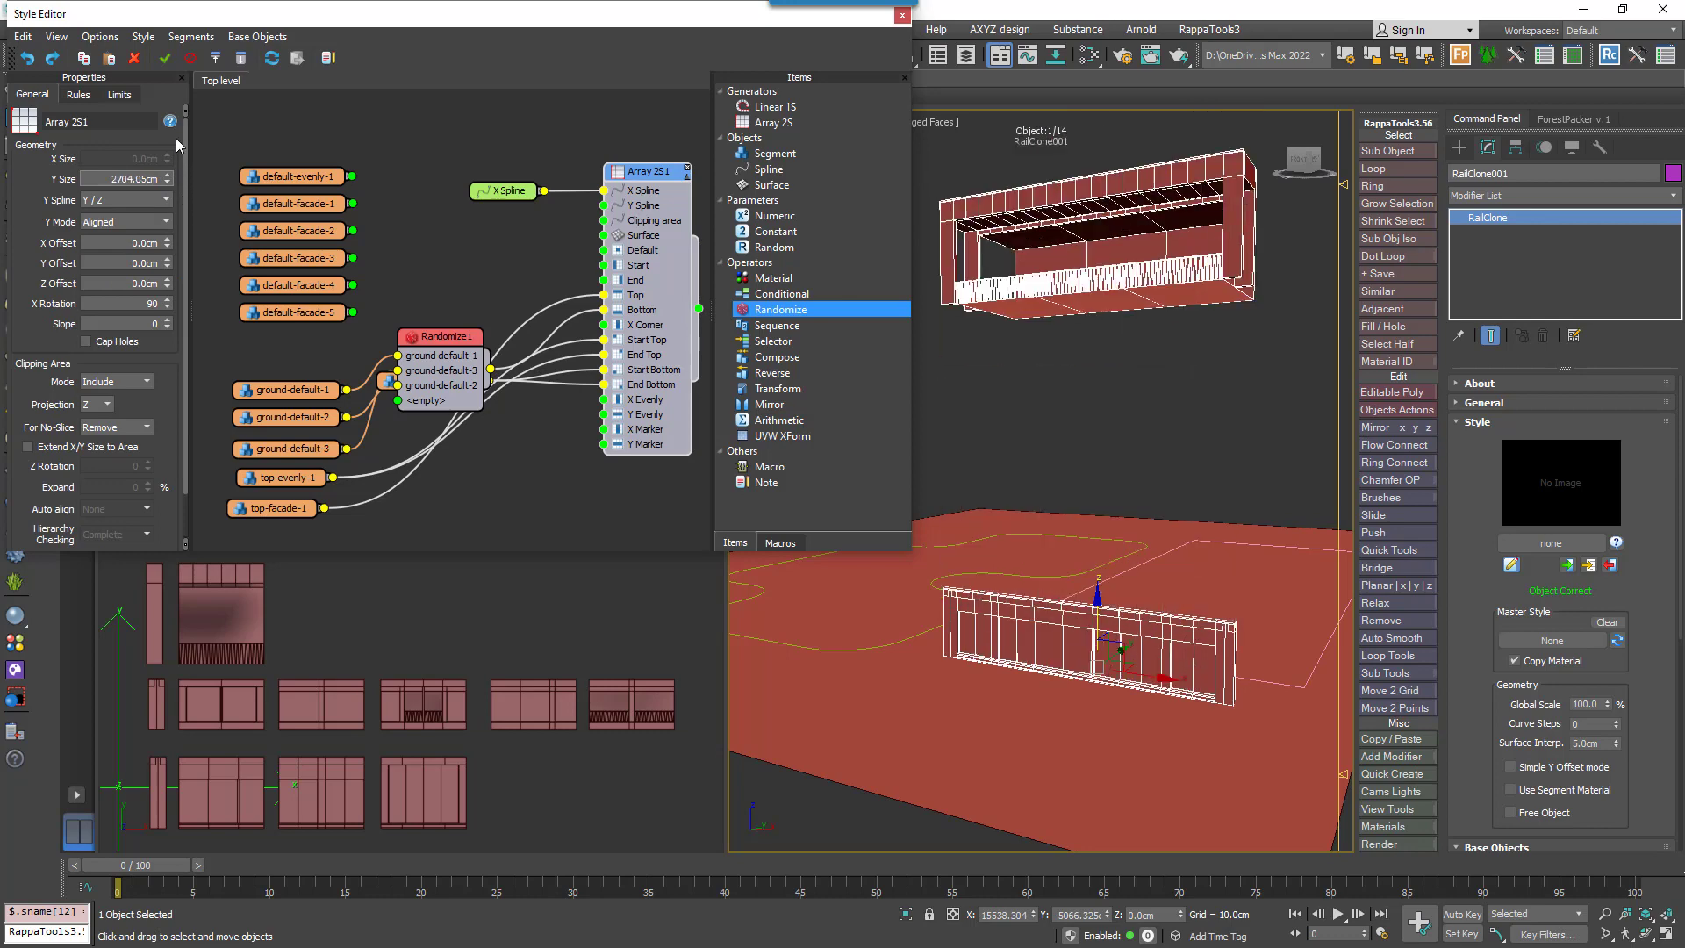
Wire the default-evenly-1 segment to the generator's Start and End inputs.
click(355, 182)
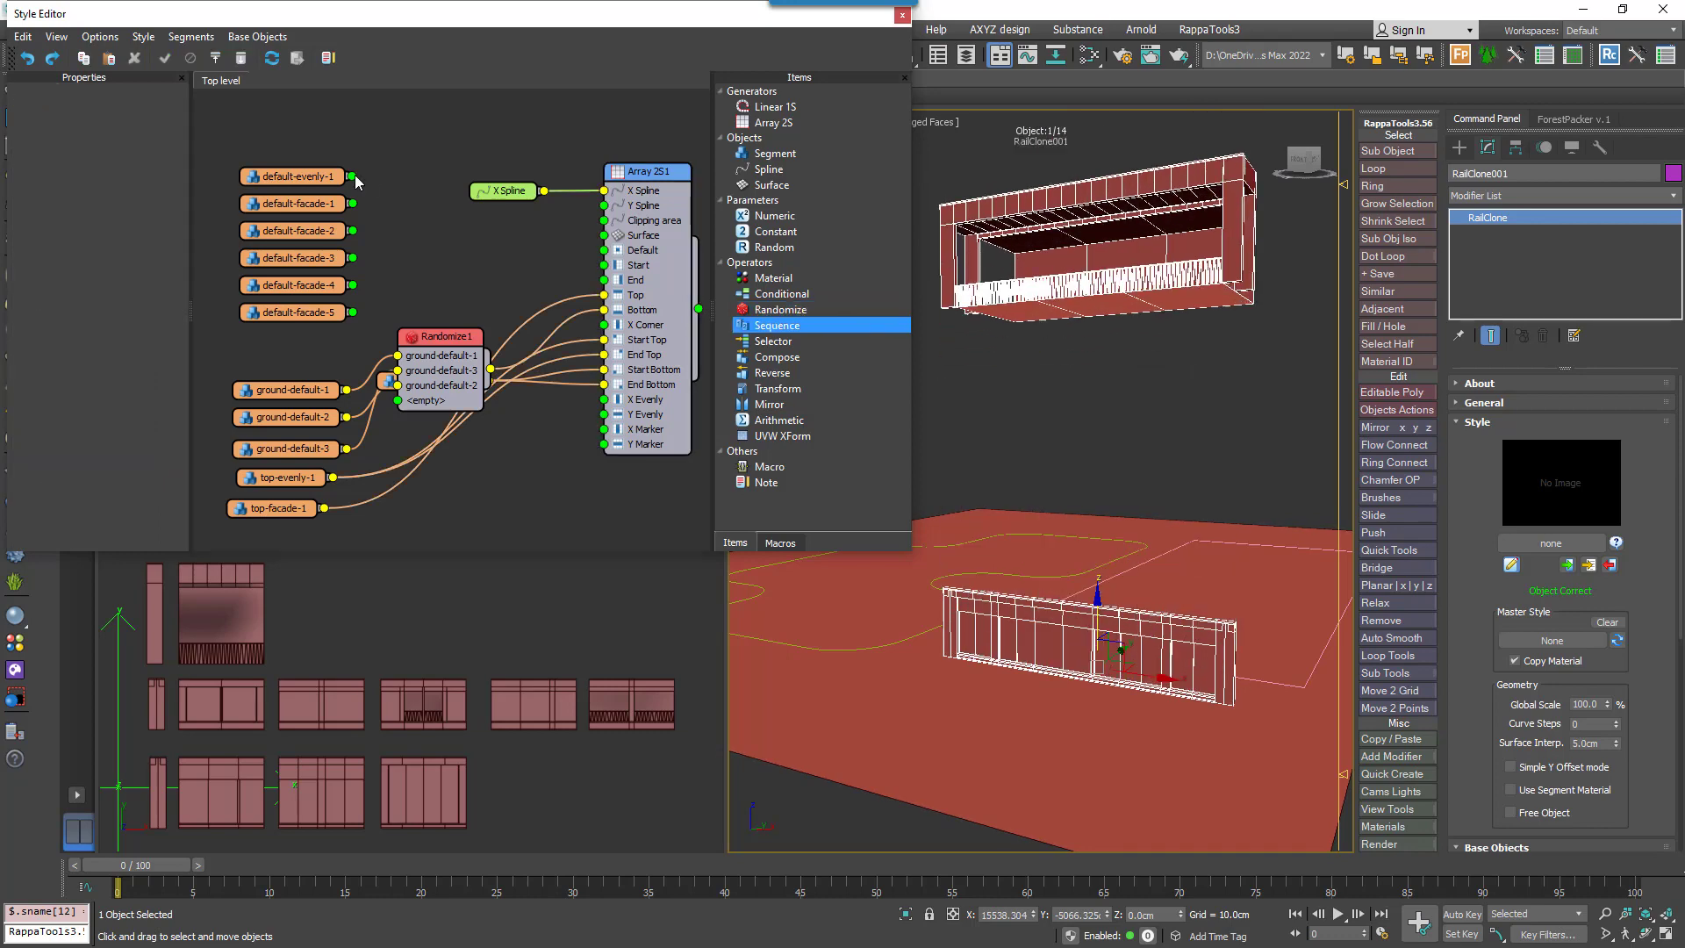
click(330, 175)
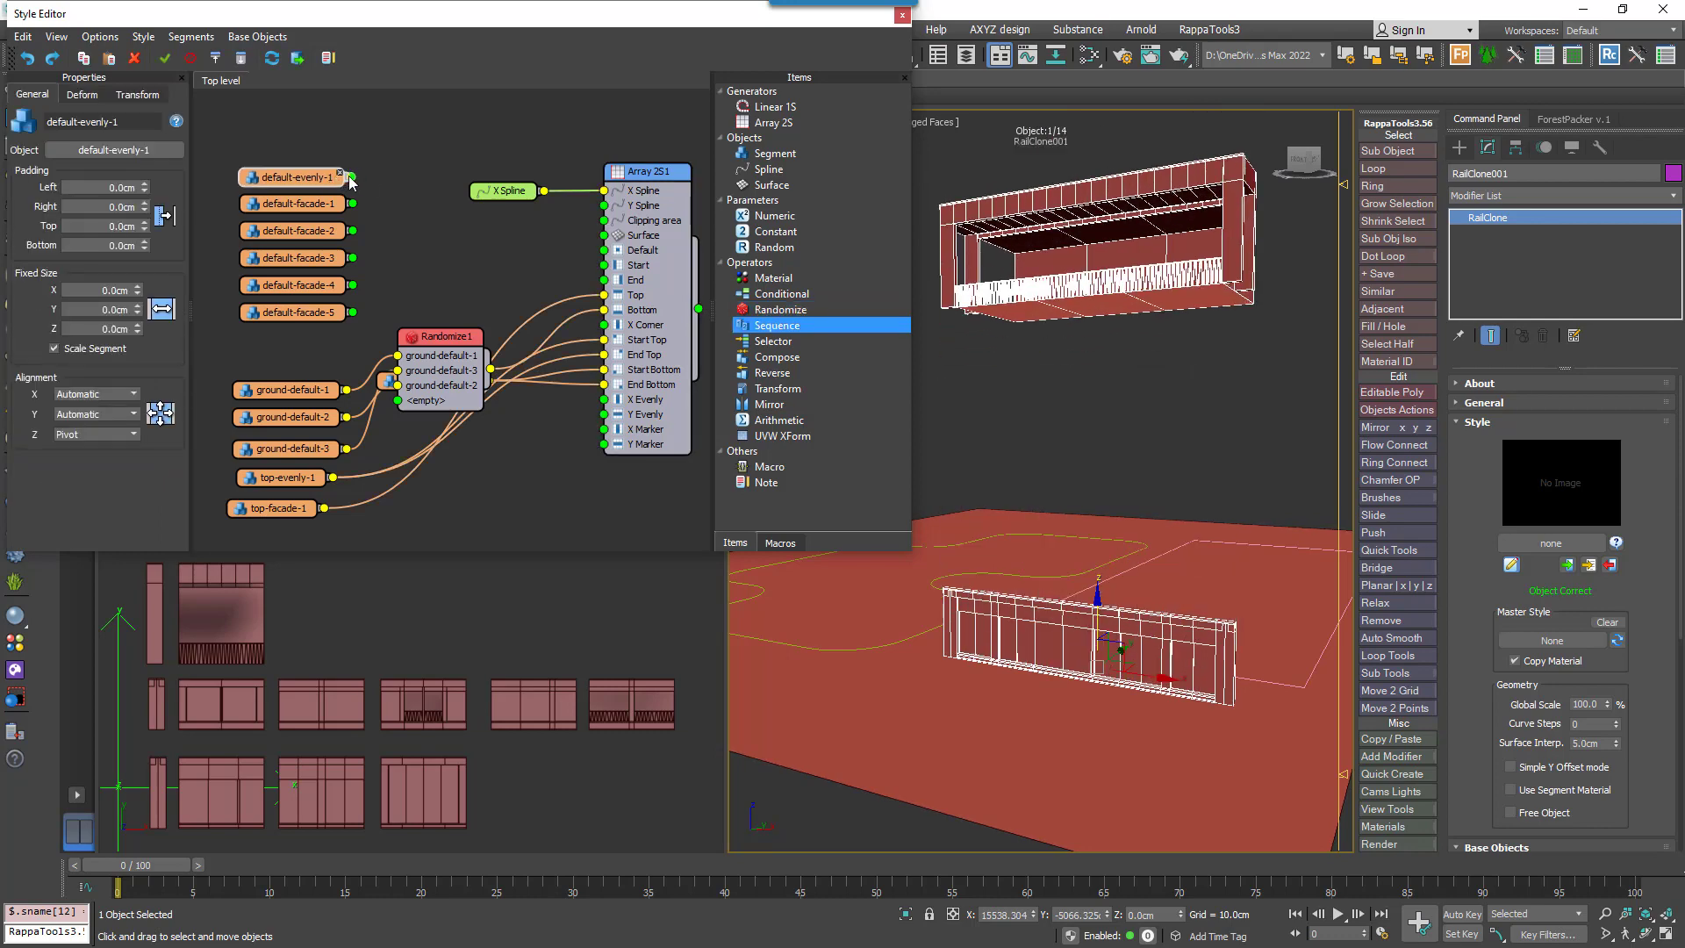
drag(351, 177, 604, 264)
drag(352, 177, 609, 287)
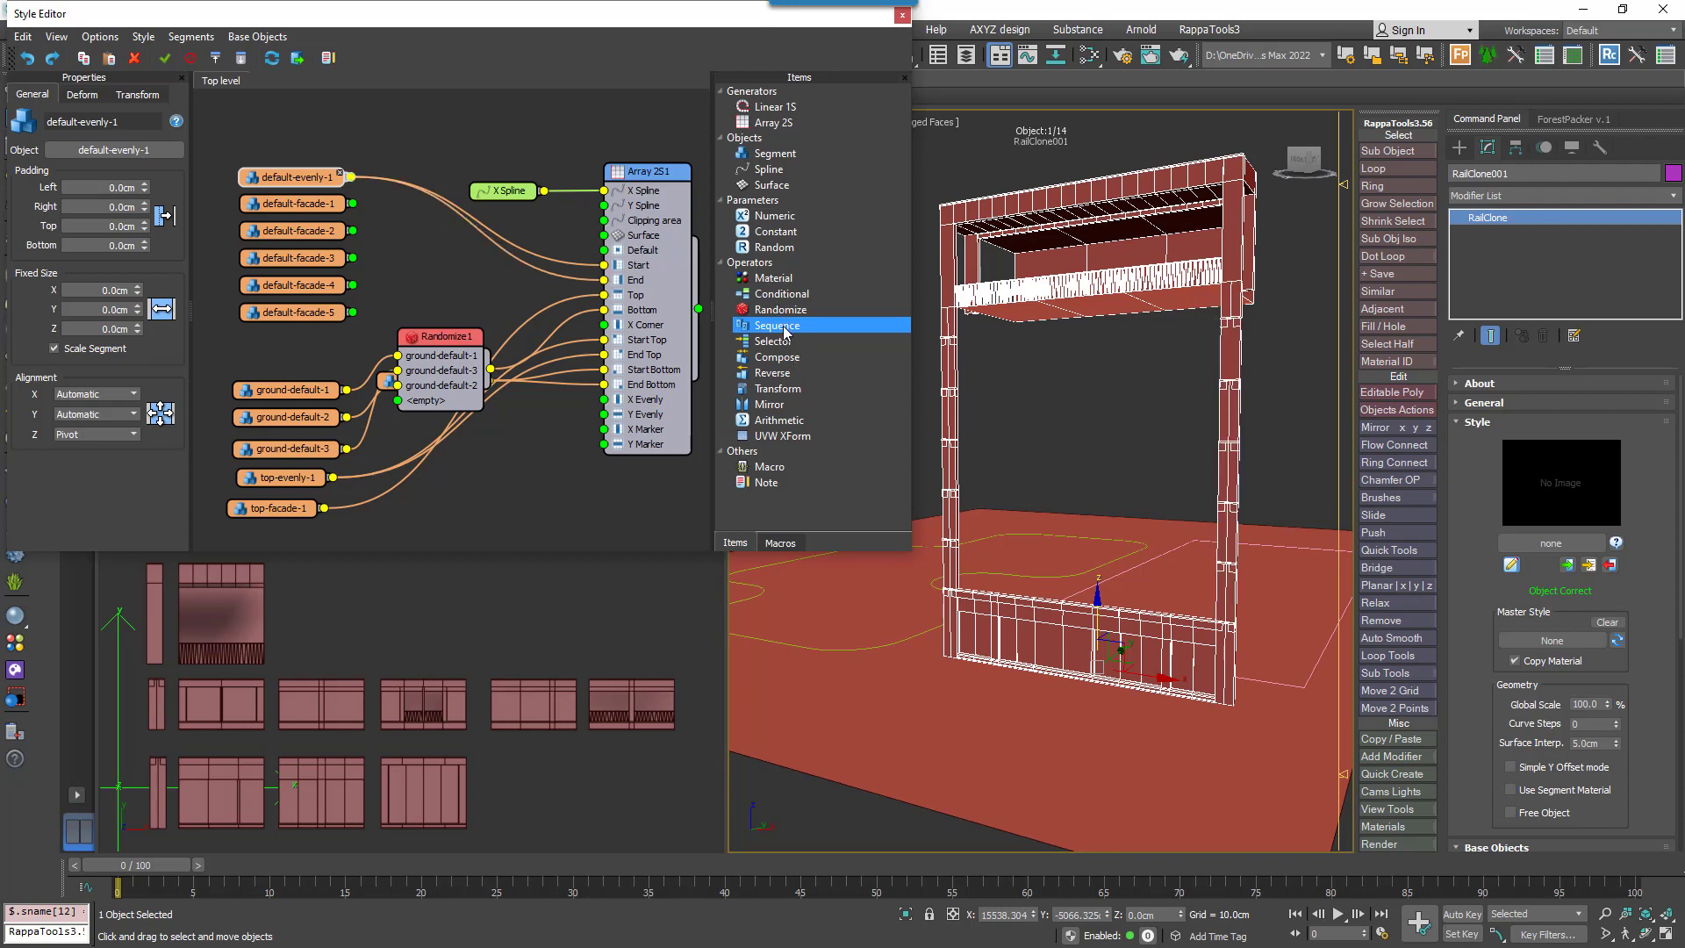
Wire a Sequence operator to the Default input and feed it the default-facade-1 through default-facade-5 segments.
drag(777, 326, 604, 250)
drag(326, 339, 453, 211)
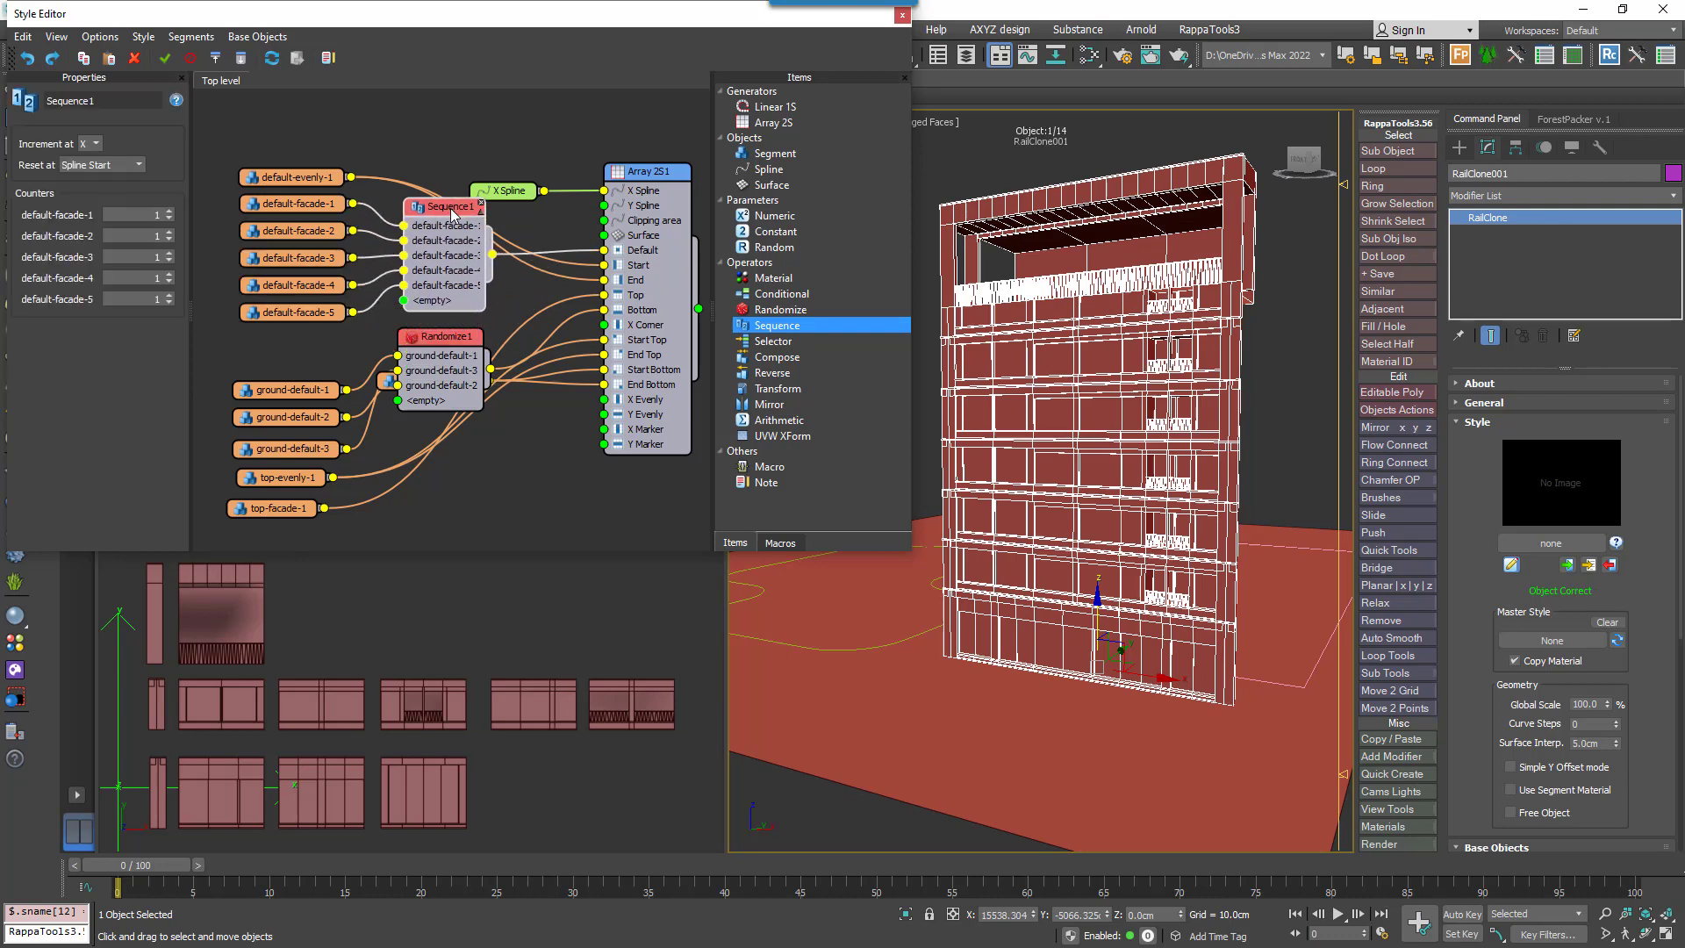
Raise the Array 2S generator's Y Size to 2802.117 cm.
click(648, 171)
drag(168, 181, 167, 158)
alt+middle_drag(1079, 421, 1150, 422)
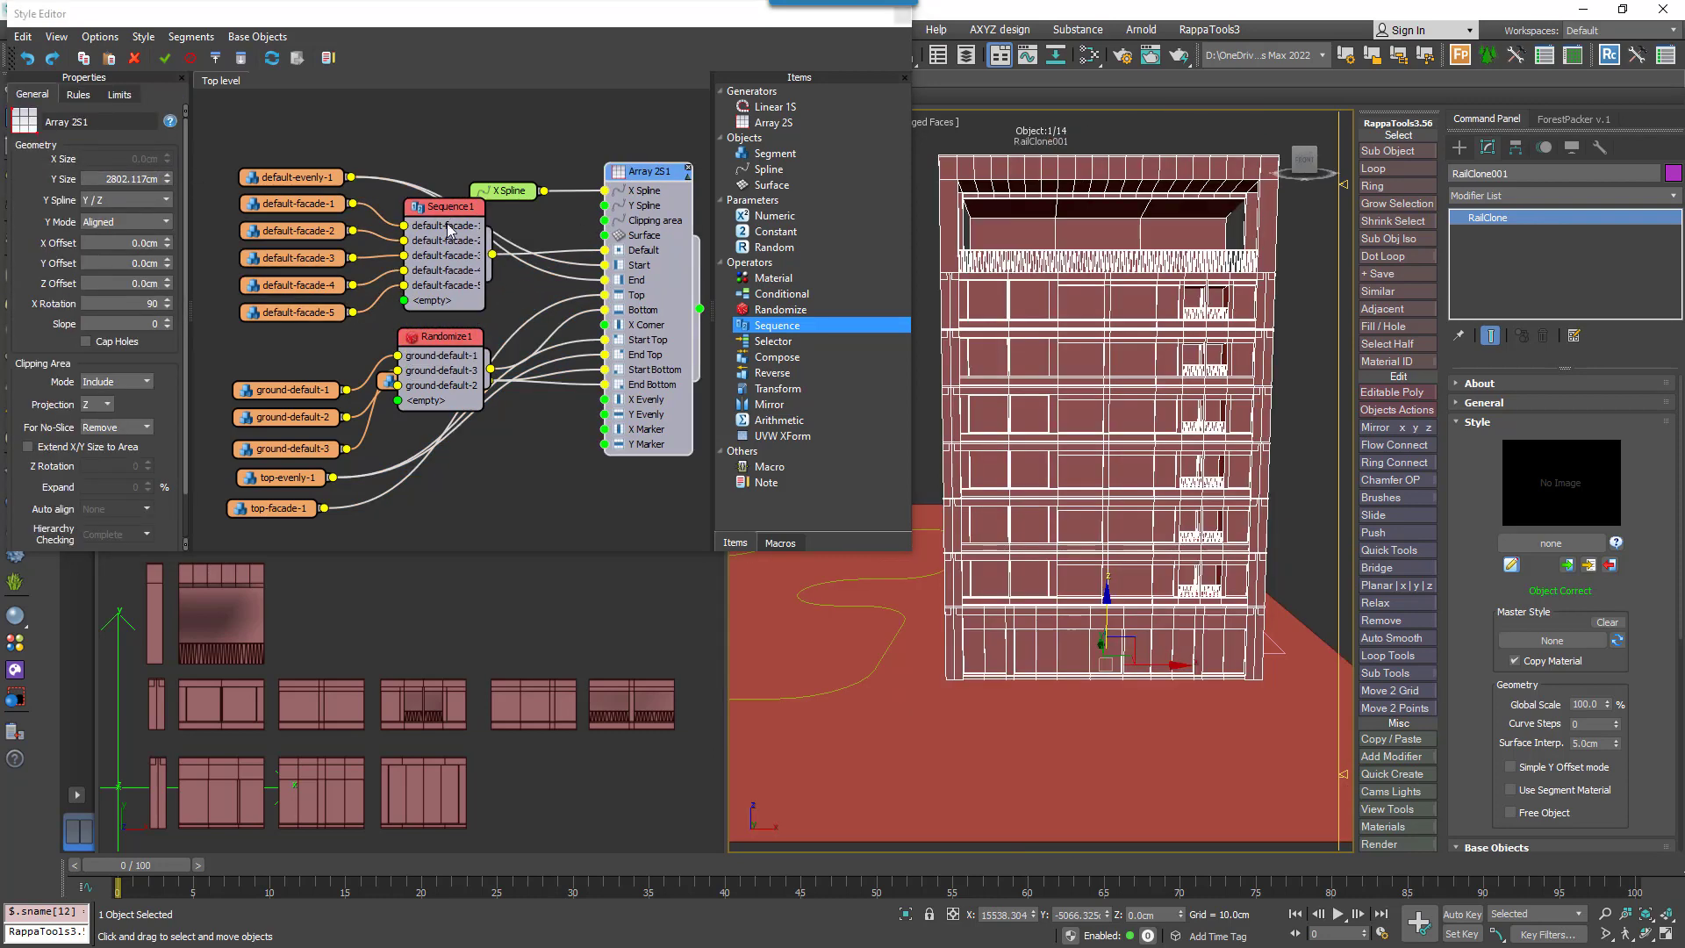
Move default-evenly-1 below the other segments, wire it to the X Evenly input and set the X Evenly distance to 500 cm.
drag(332, 180, 486, 502)
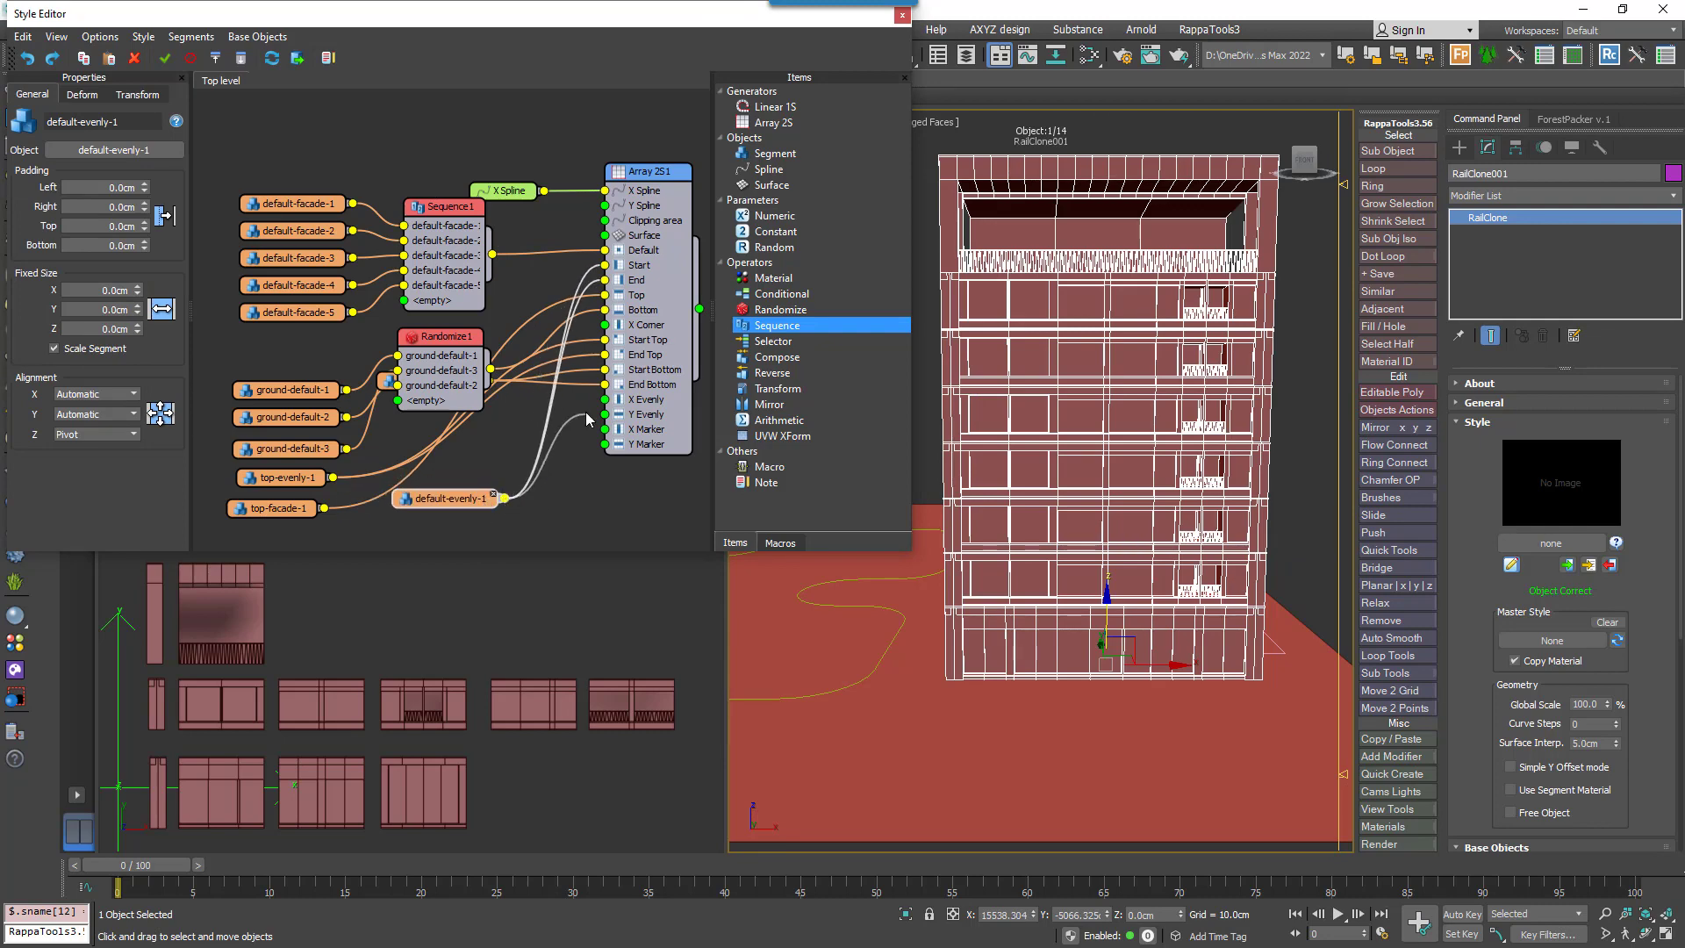
drag(586, 420, 604, 408)
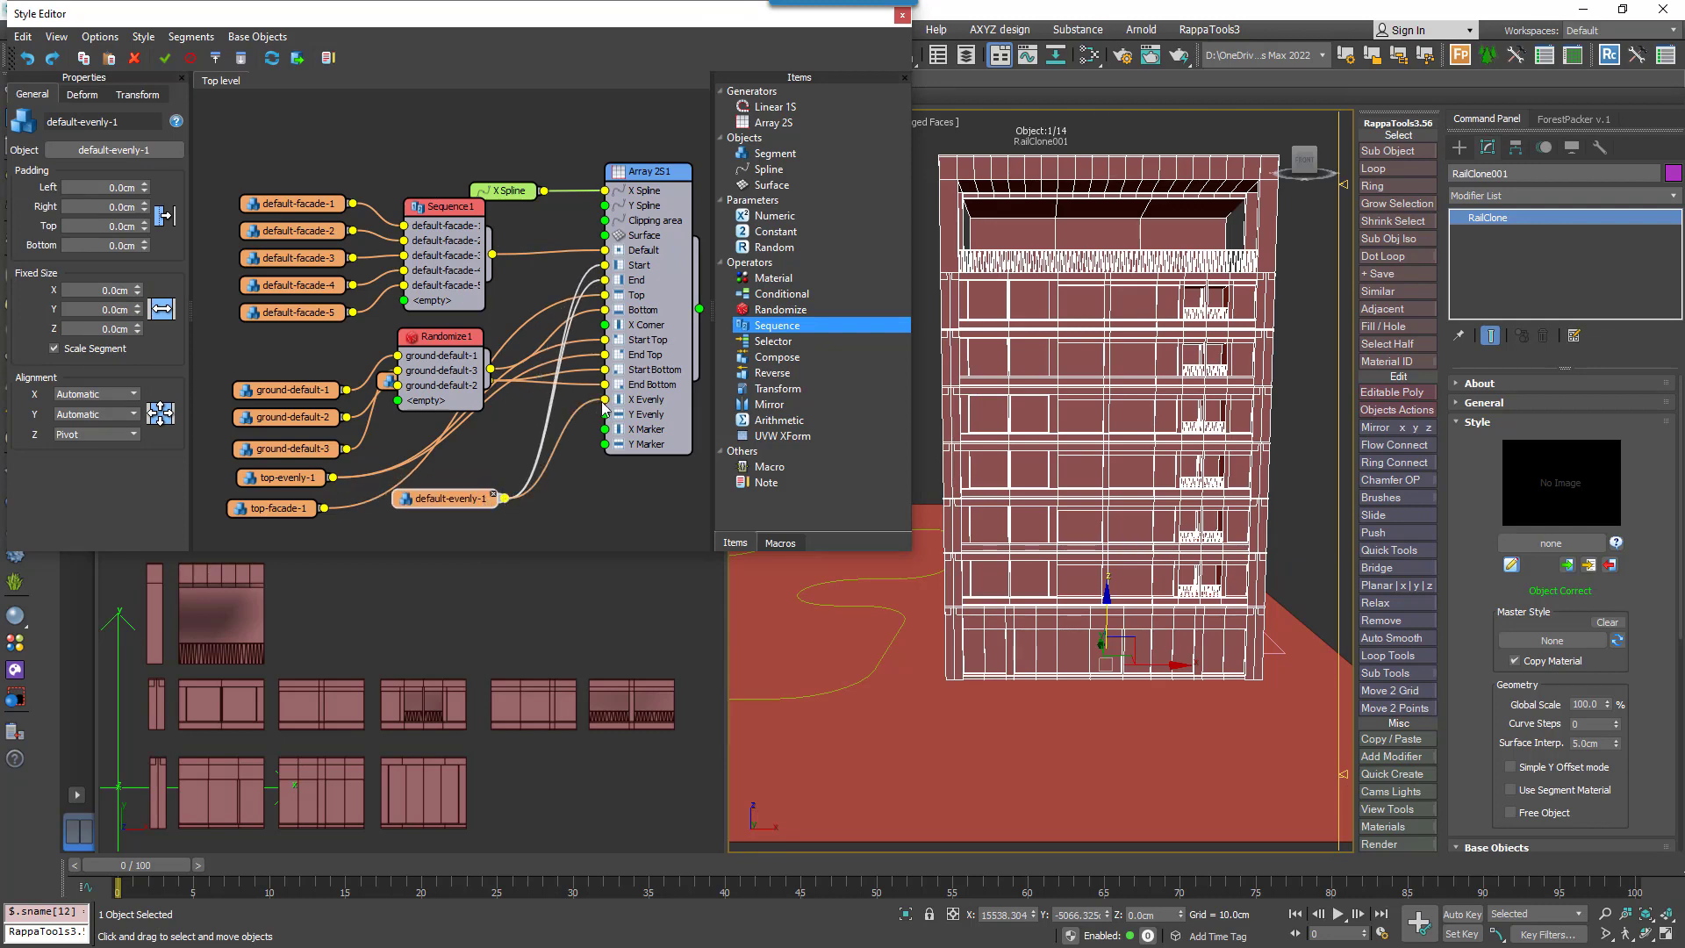
click(682, 207)
click(78, 94)
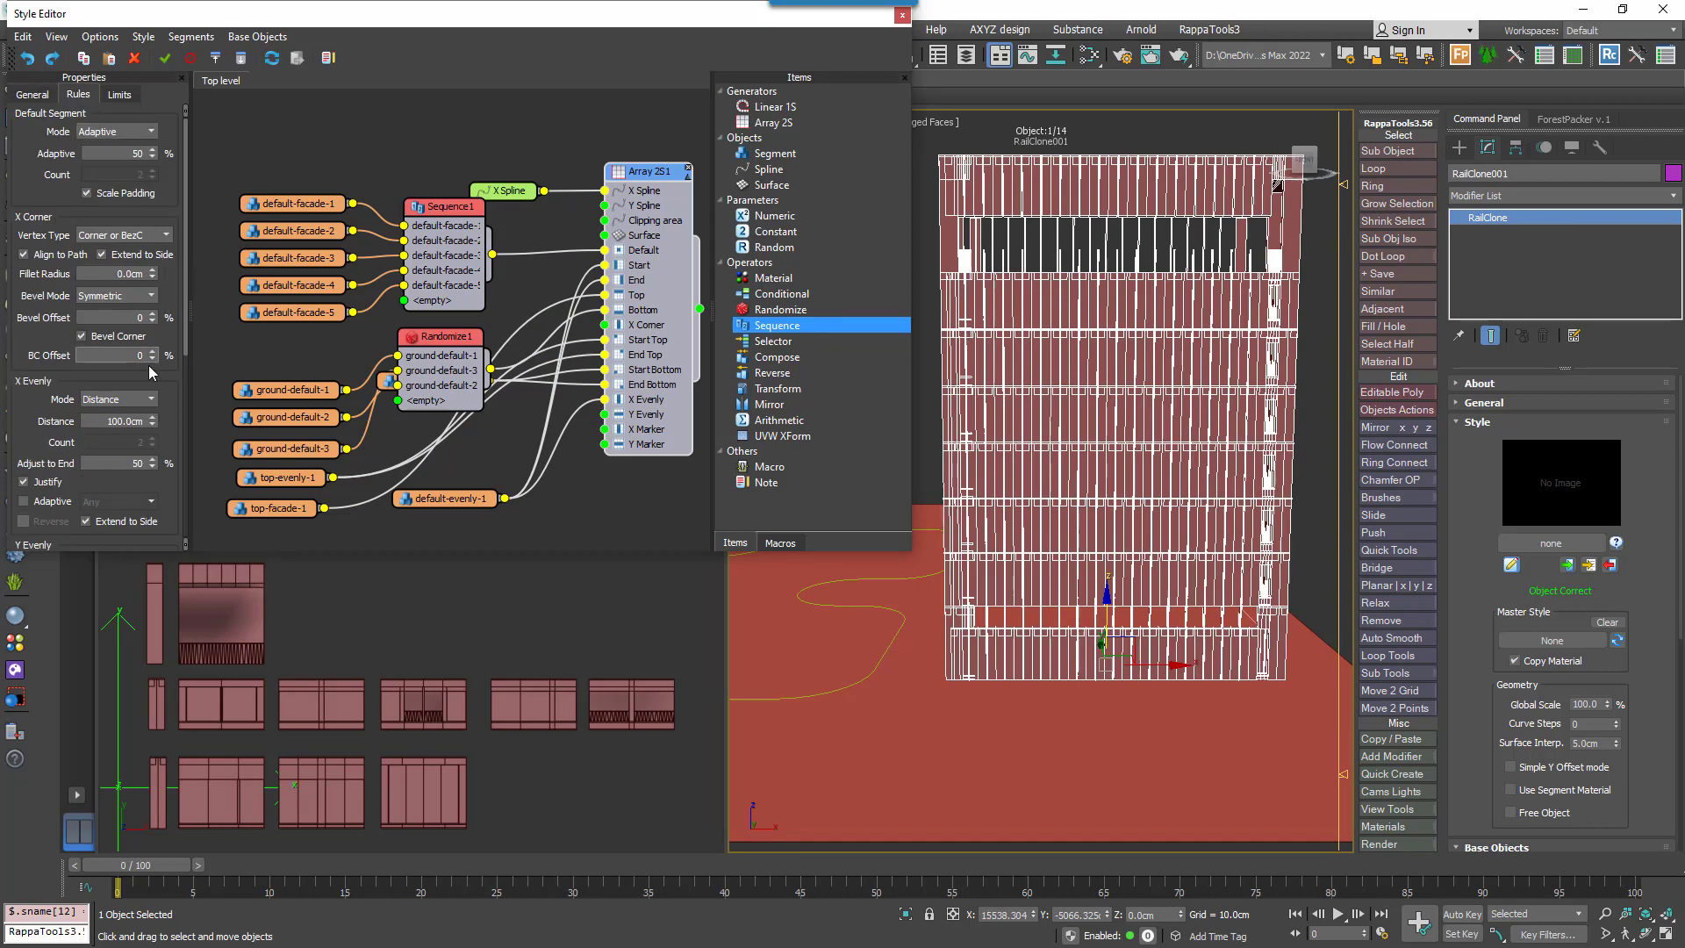
drag(103, 421, 225, 410)
text(500)
key(Return)
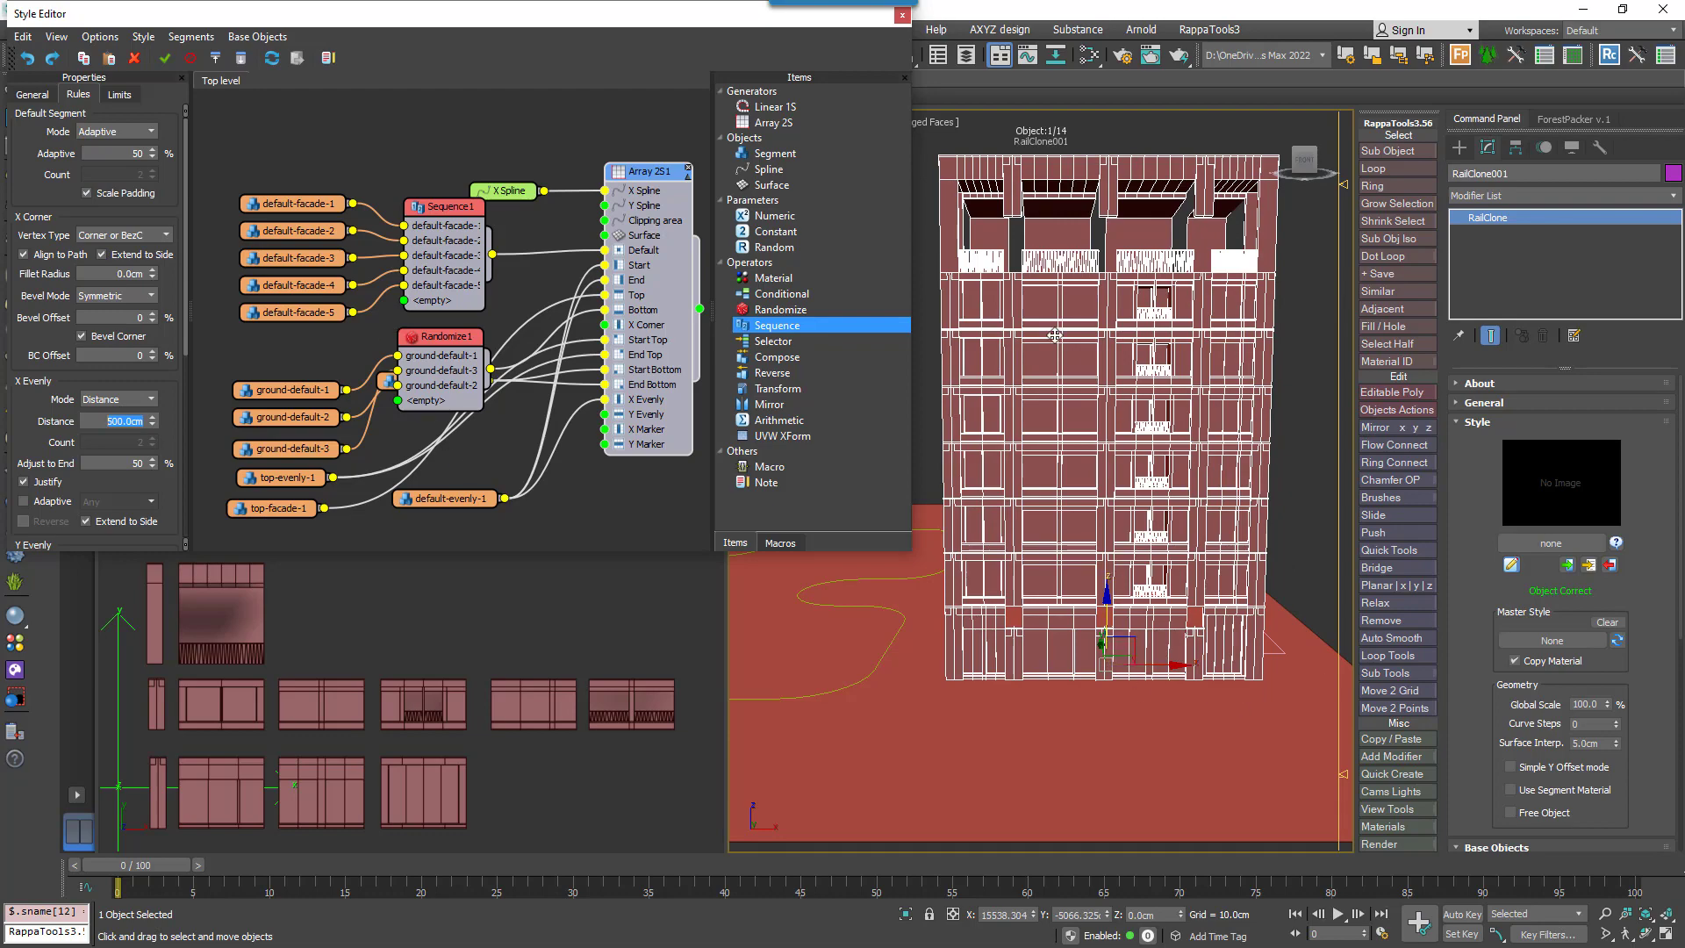
middle_drag(1056, 337, 1066, 382)
scroll(1018, 220, up, 4)
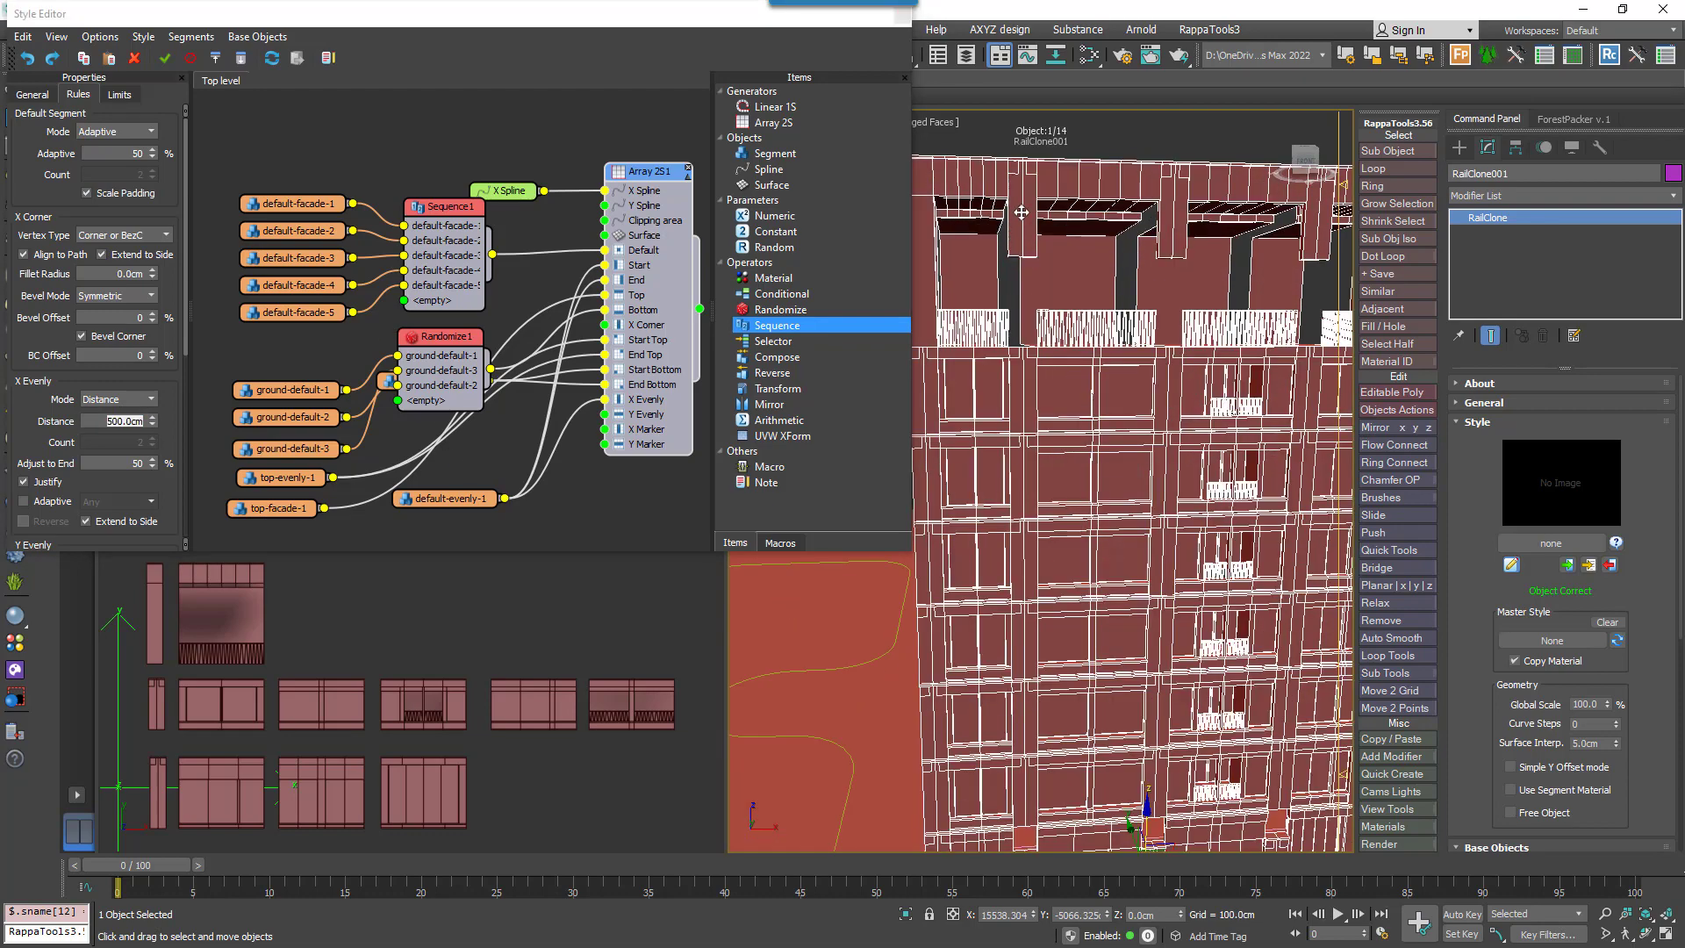
scroll(1074, 487, down, 4)
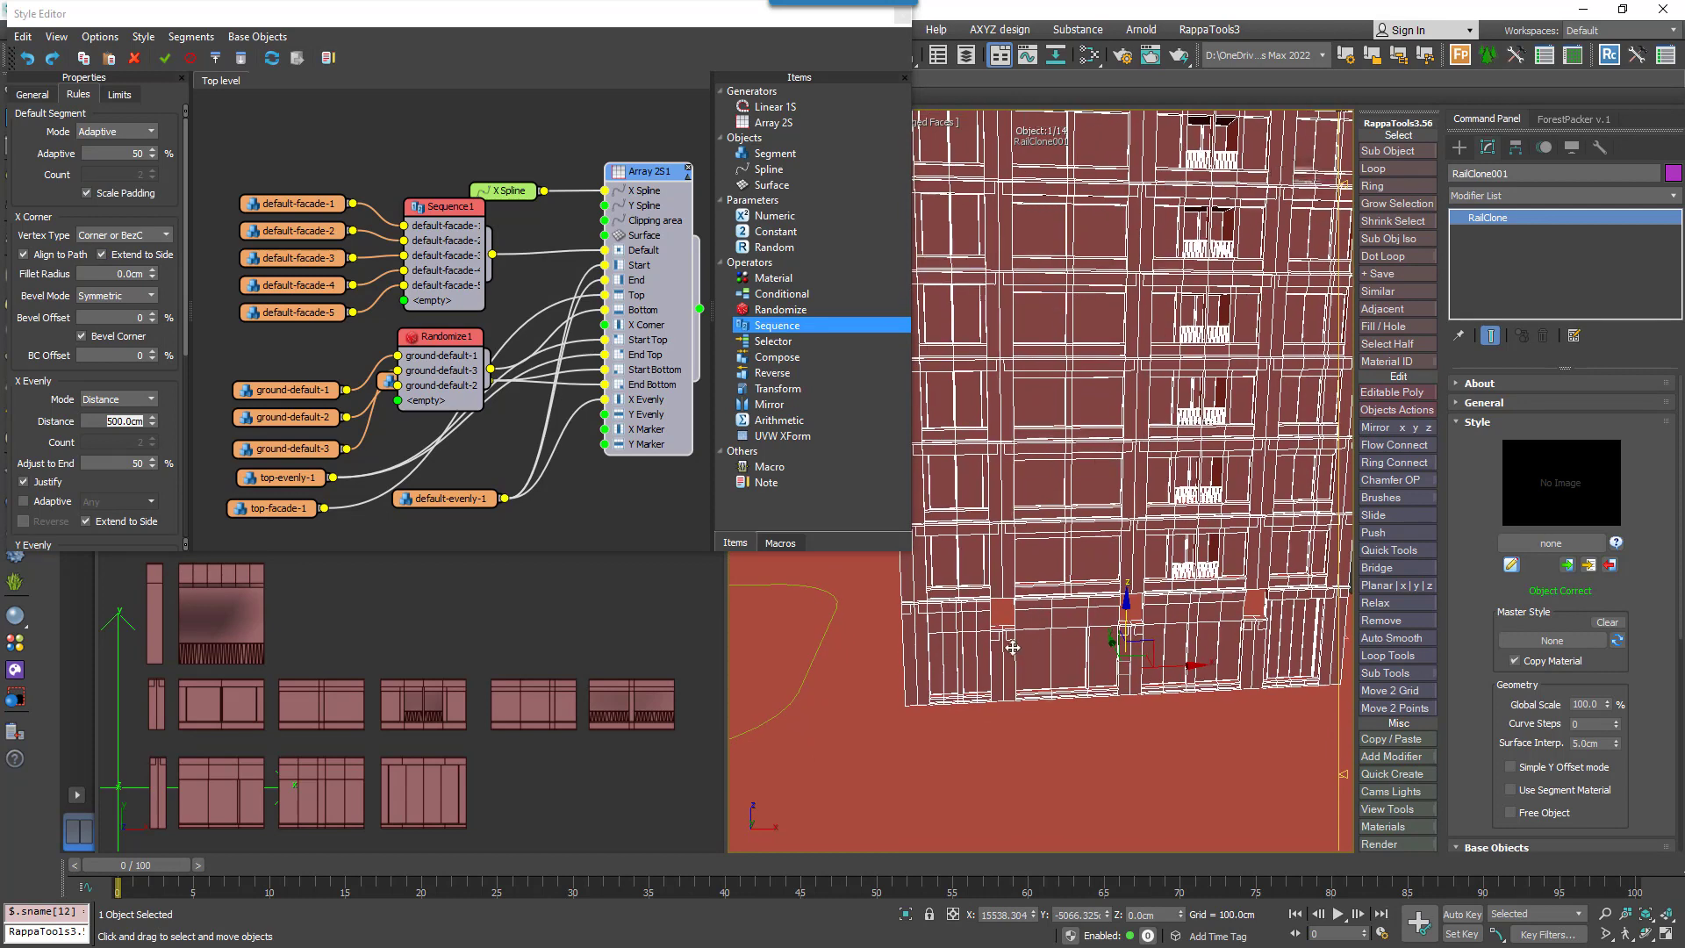
scroll(992, 590, up, 3)
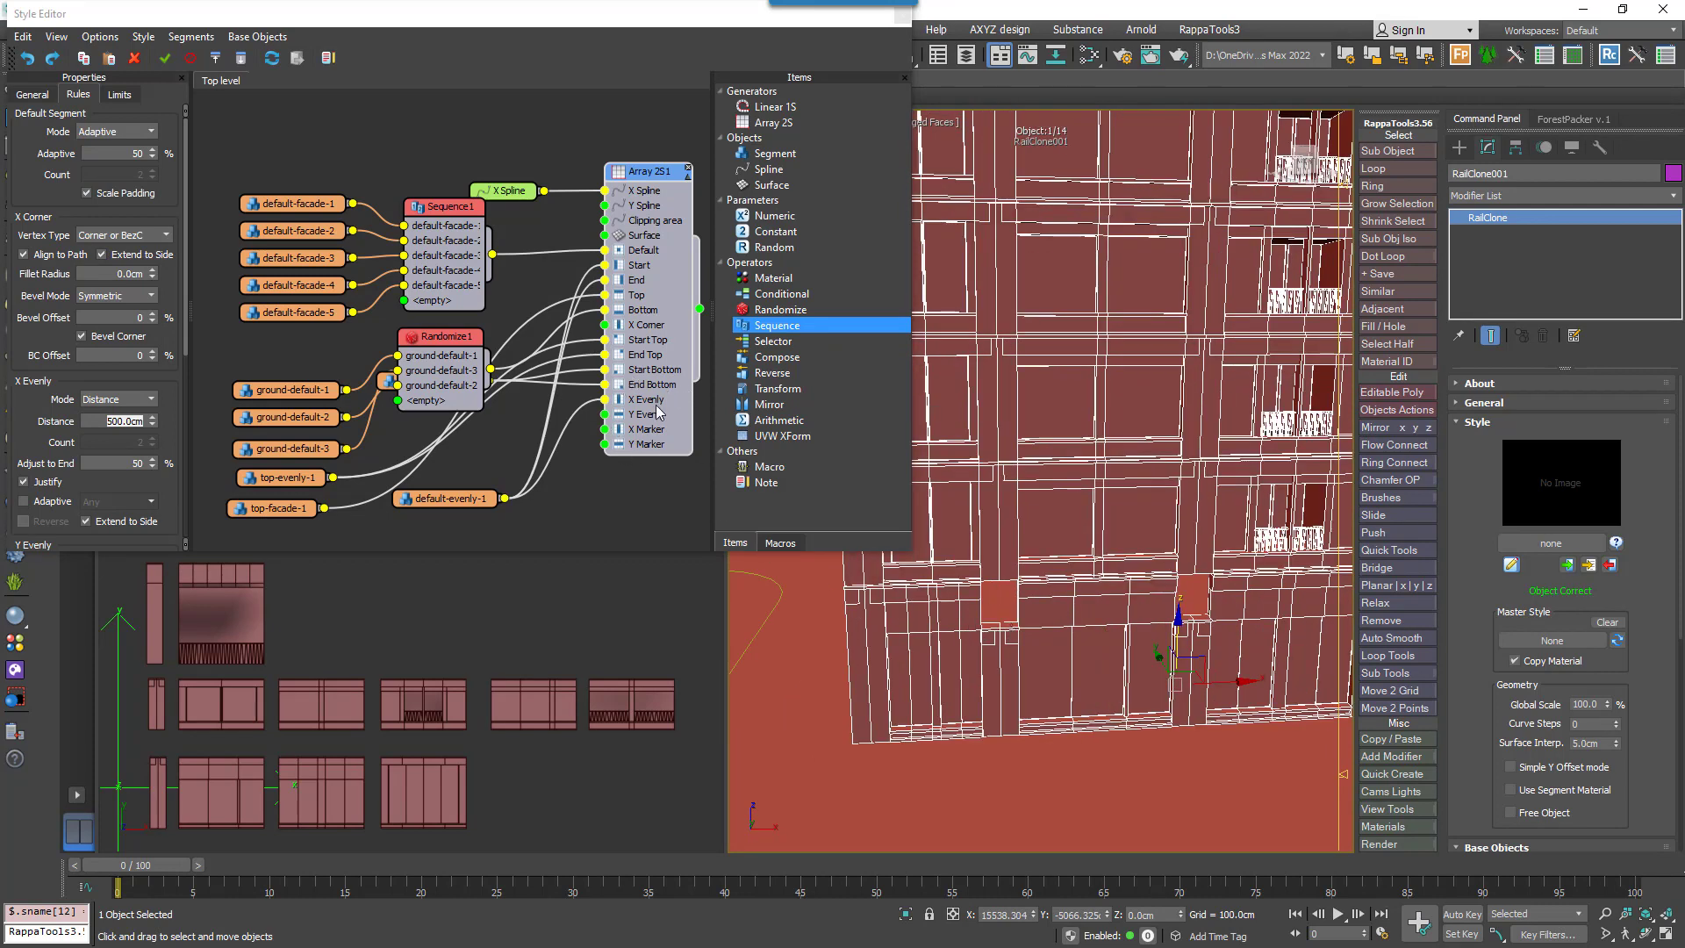
Insert the Segment Y Role macro between default-evenly-1 and the generator, with default-evenly-1 feeding the macro's Default input.
click(781, 544)
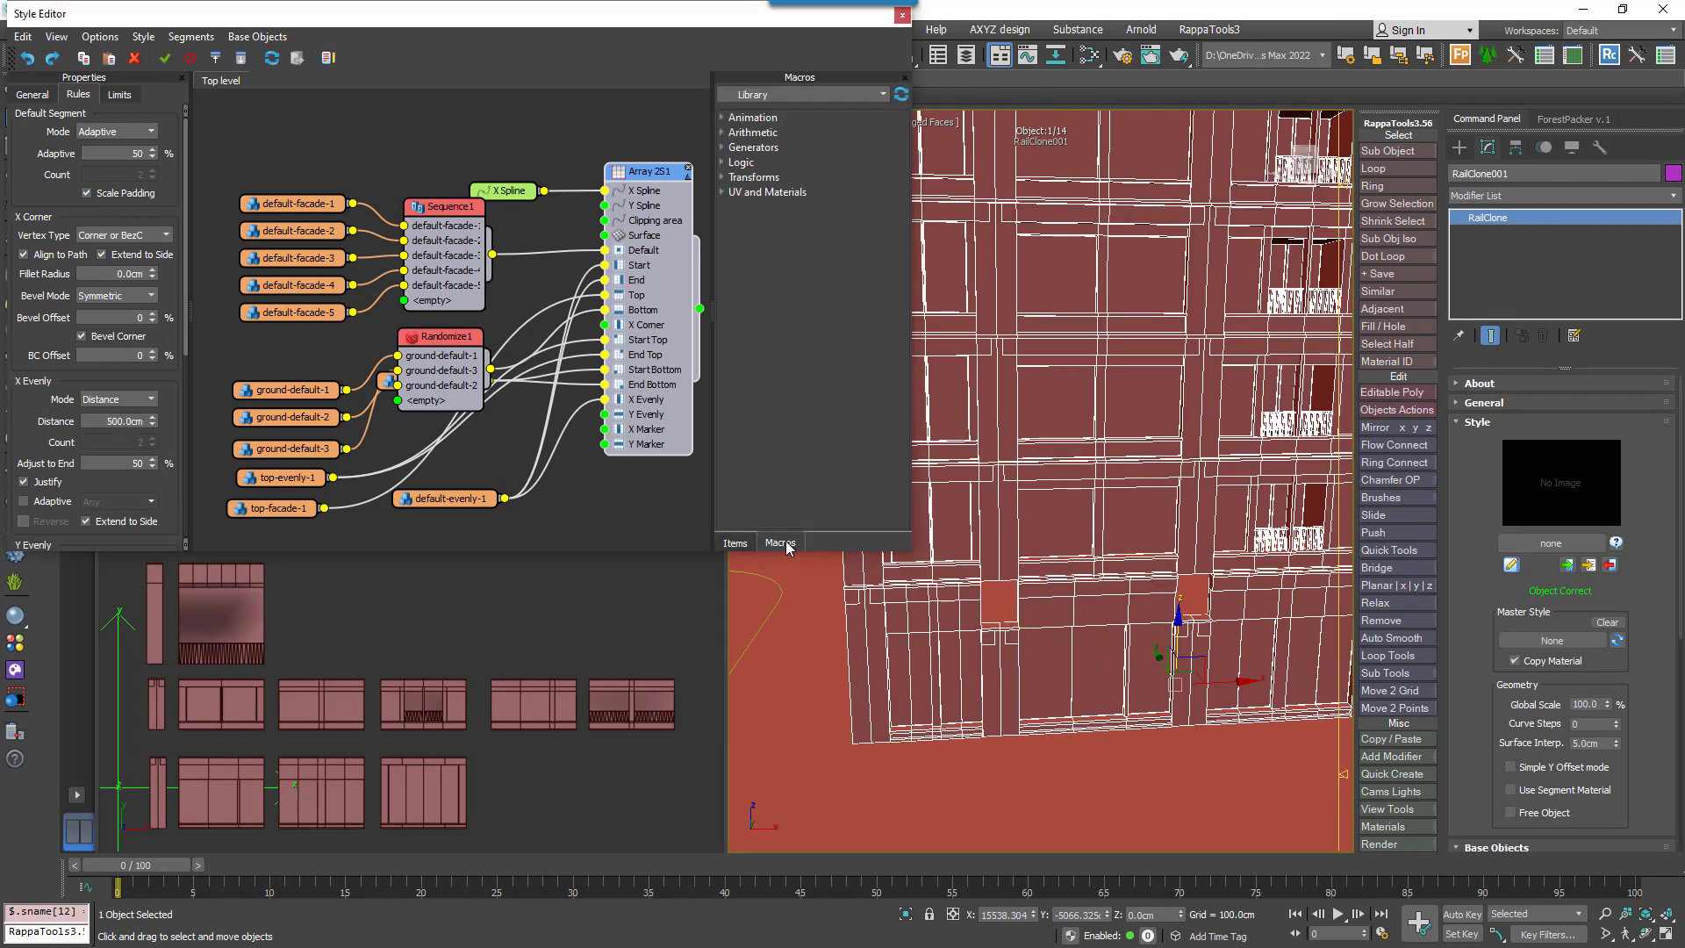
click(725, 163)
click(733, 177)
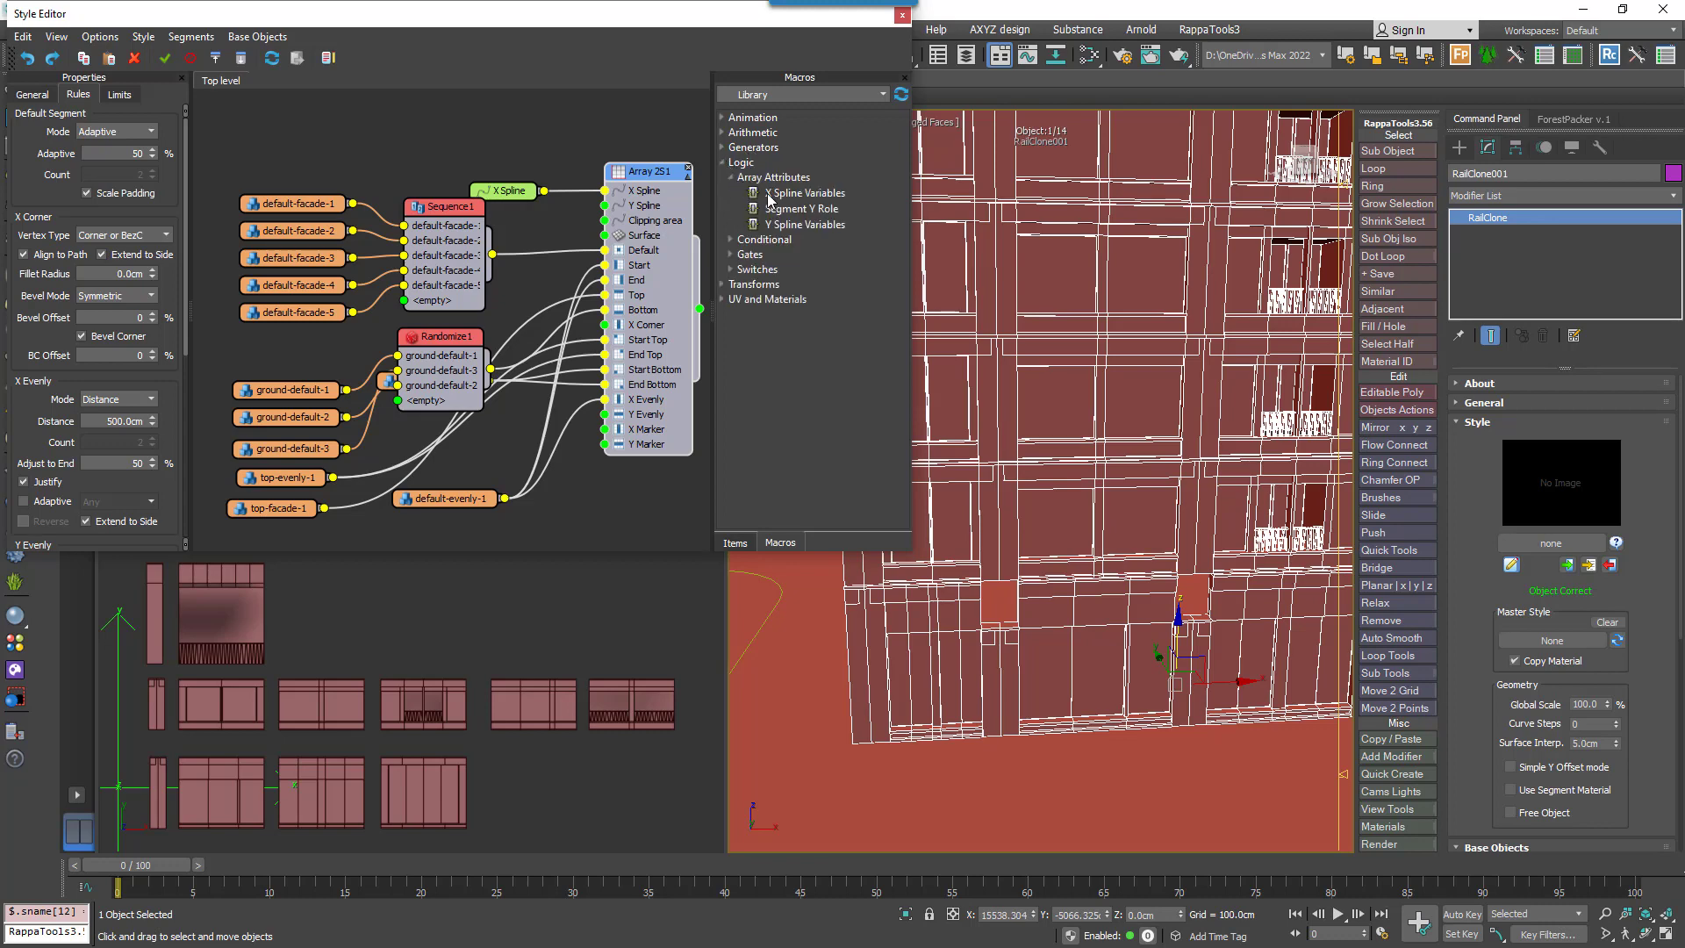
drag(777, 217, 571, 514)
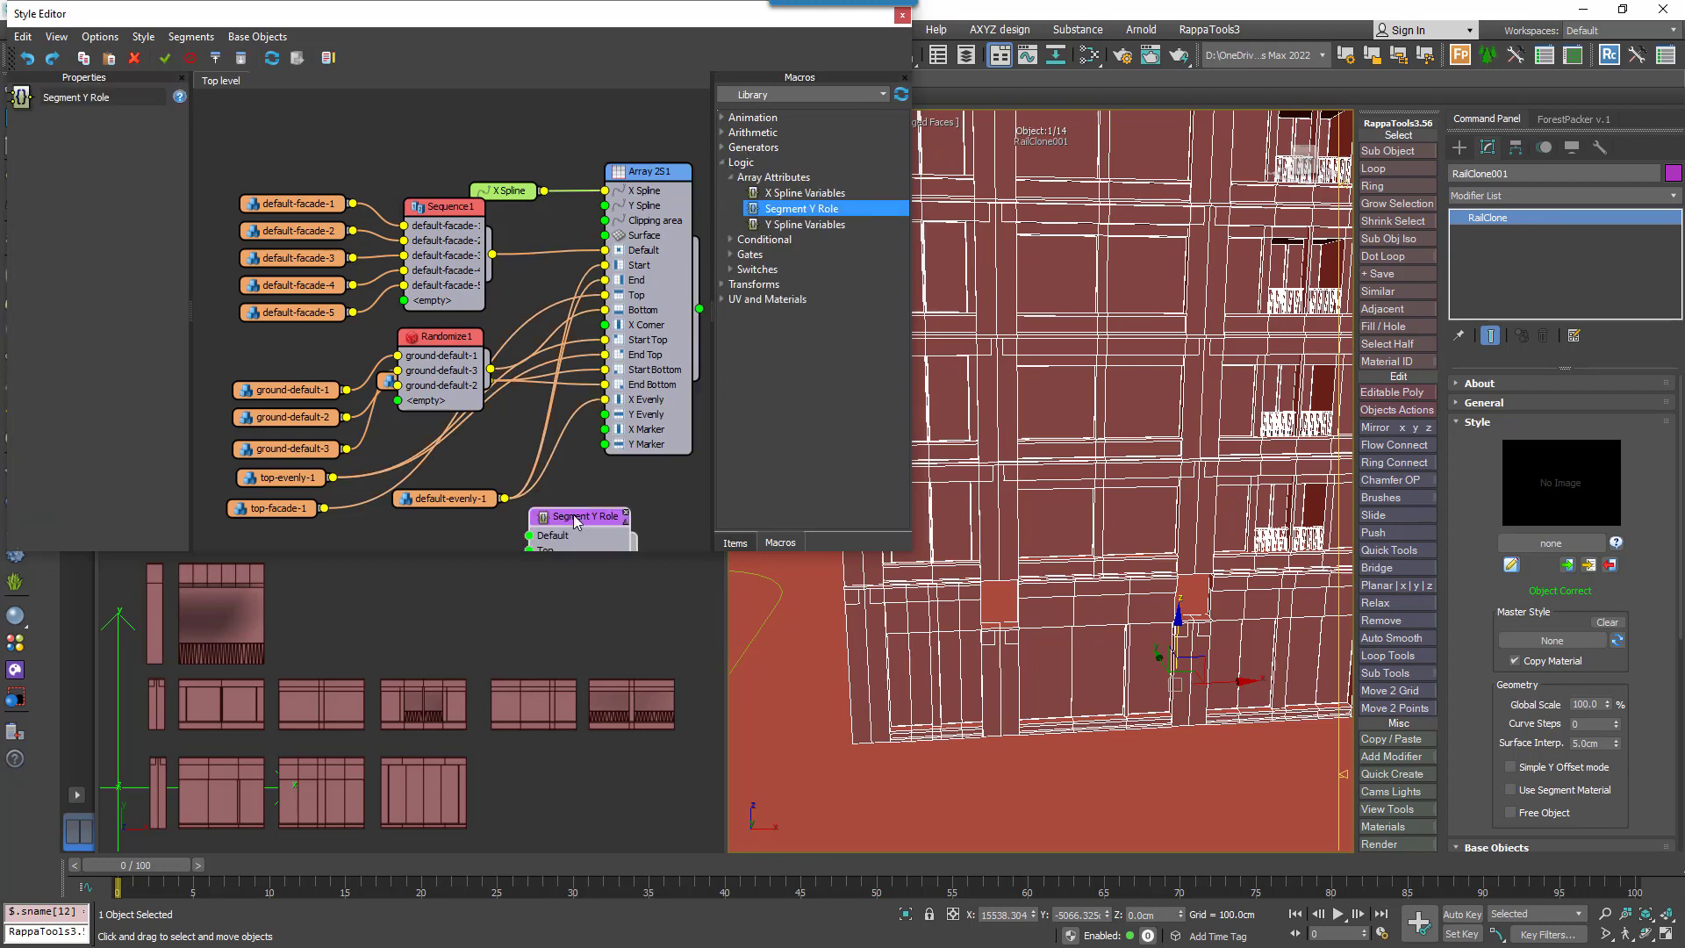
middle_drag(571, 514, 605, 392)
drag(601, 413, 487, 404)
drag(337, 455, 438, 424)
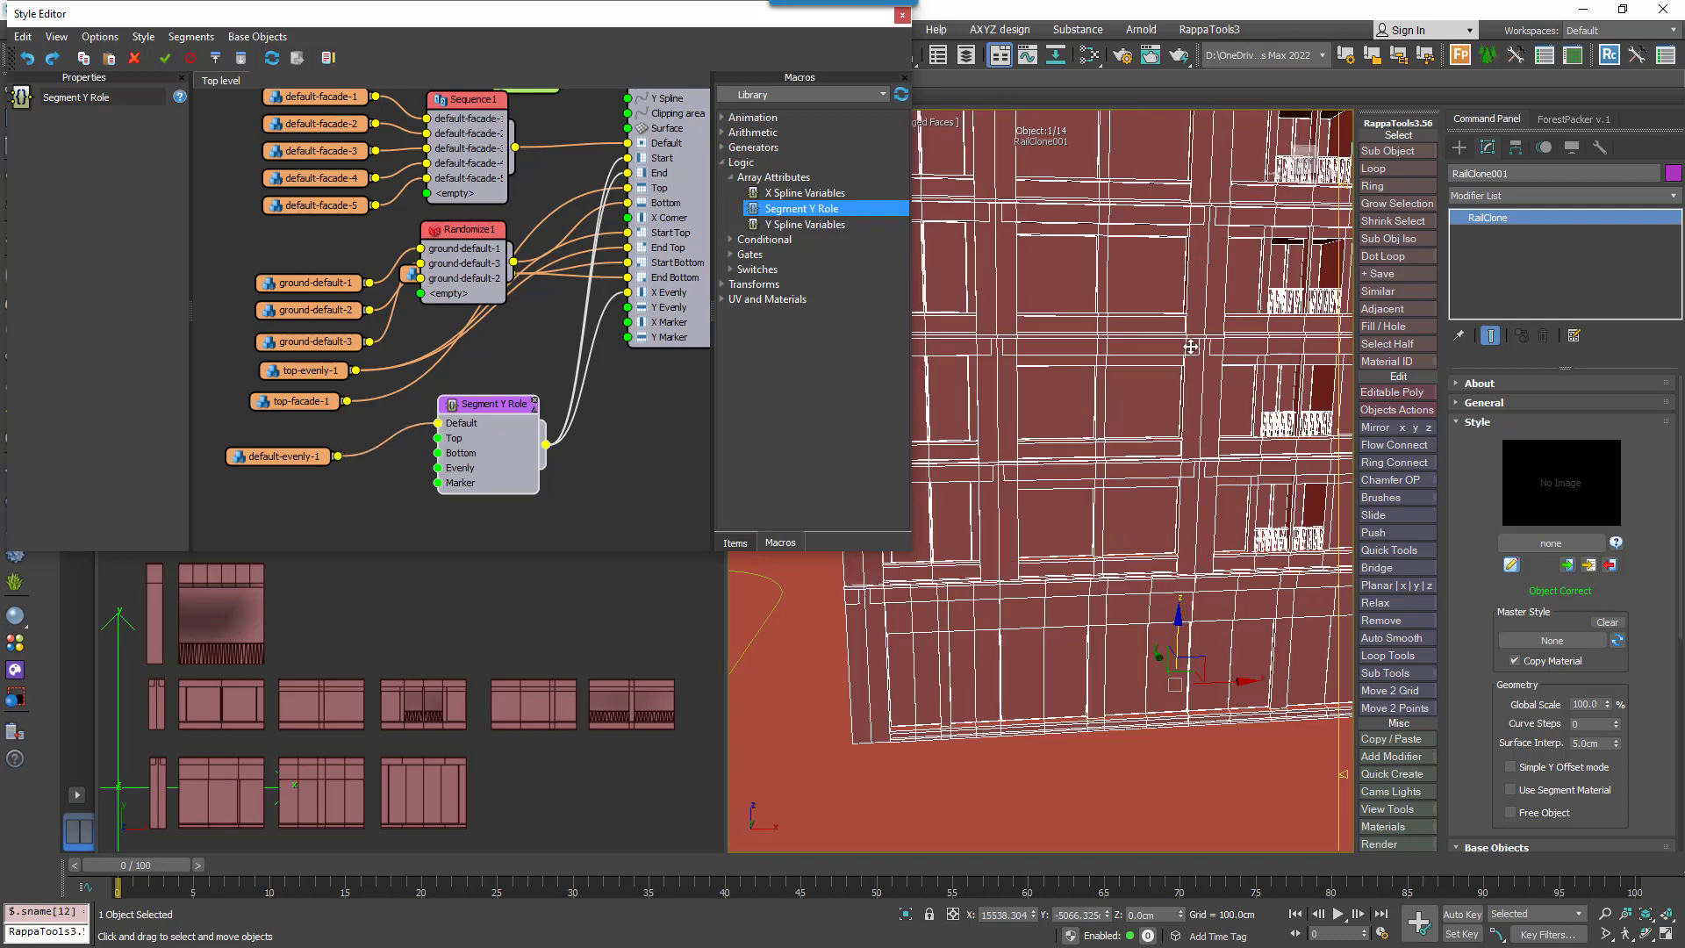
Feed top-evenly-1 to the Segment Y Role macro's Top input and ground-evenly-1 to its Bottom input.
middle_drag(478, 481, 495, 531)
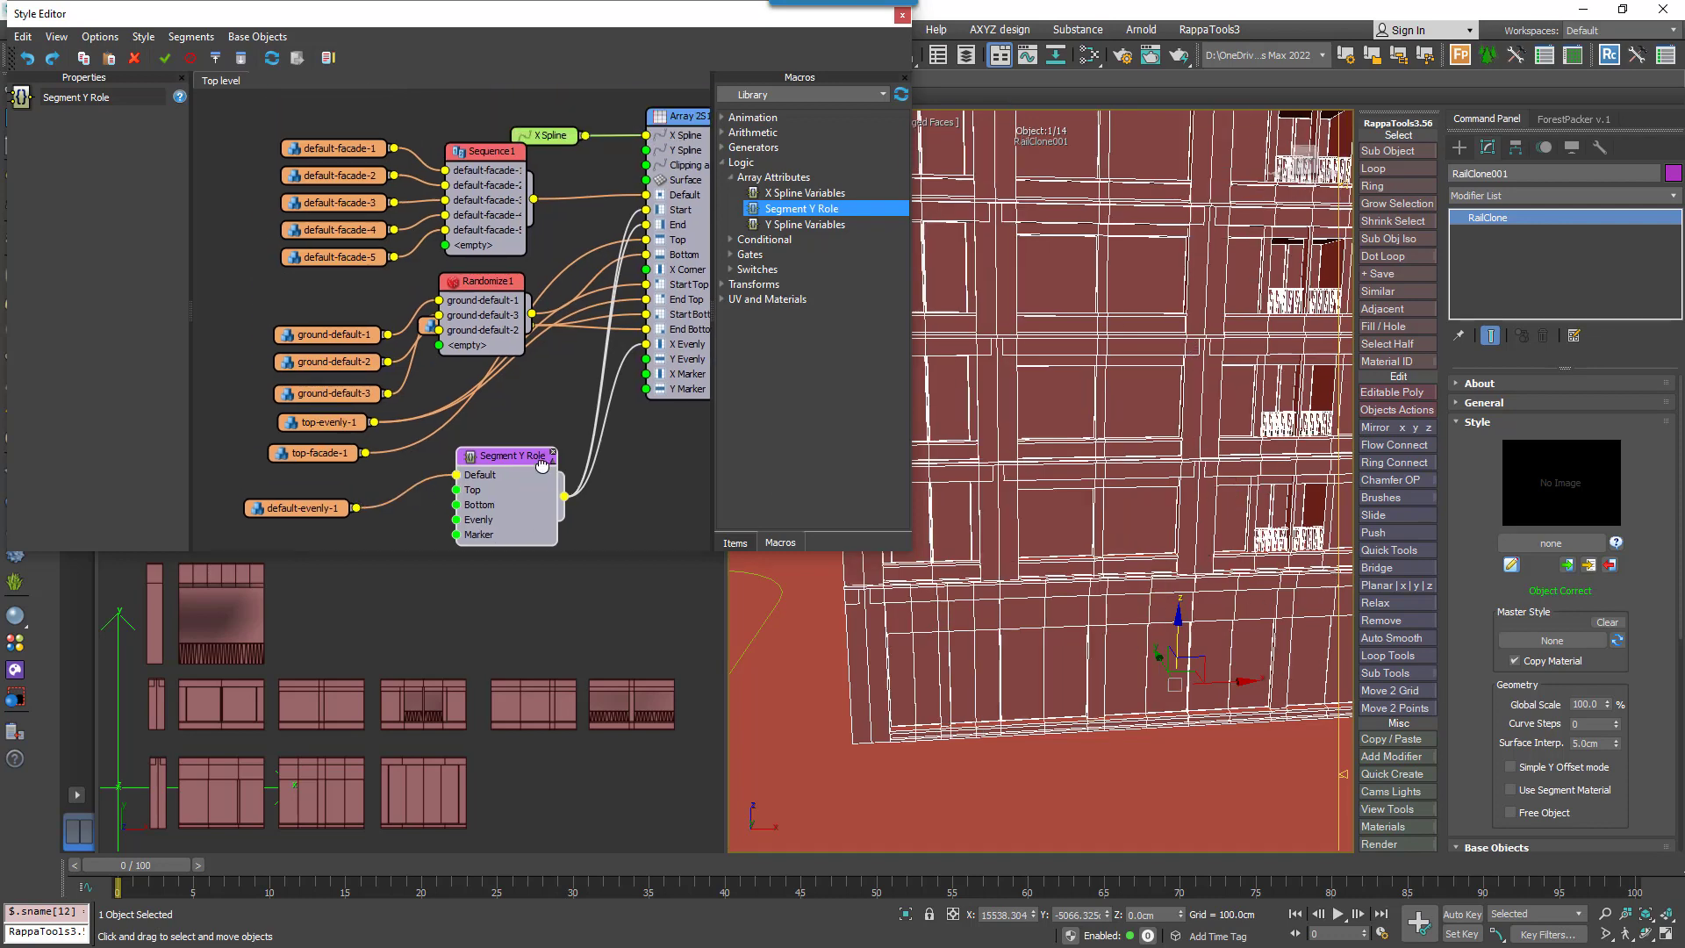
scroll(539, 470, down, 1)
middle_drag(537, 431, 559, 402)
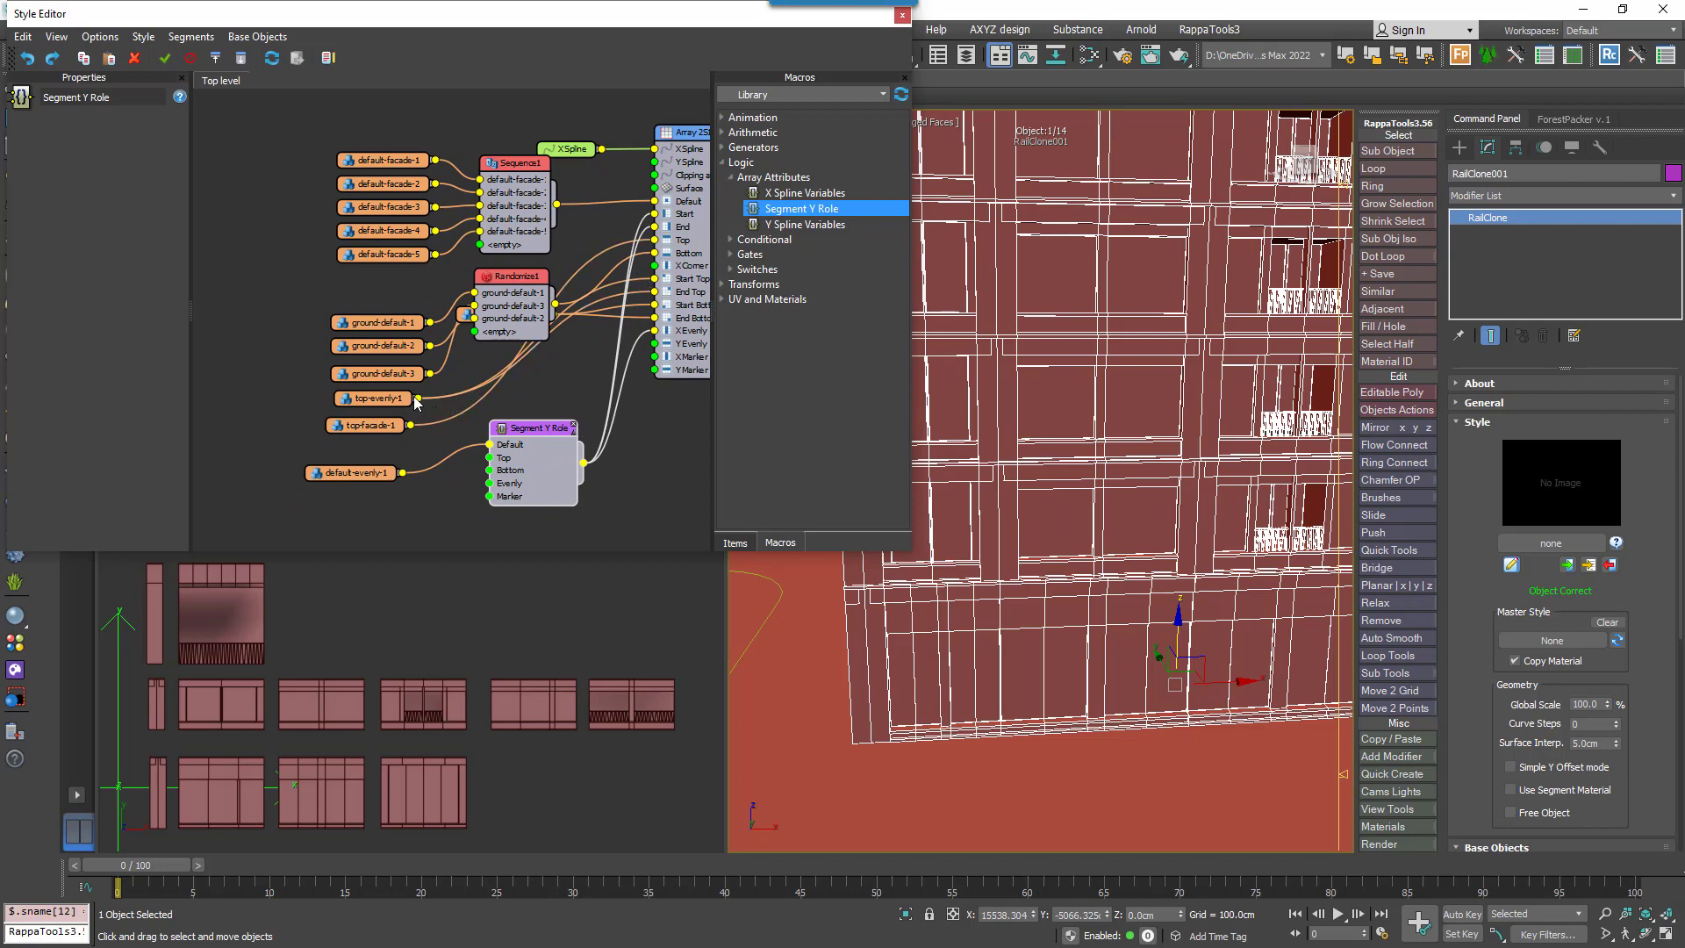
drag(417, 402, 489, 457)
scroll(1104, 457, up, 5)
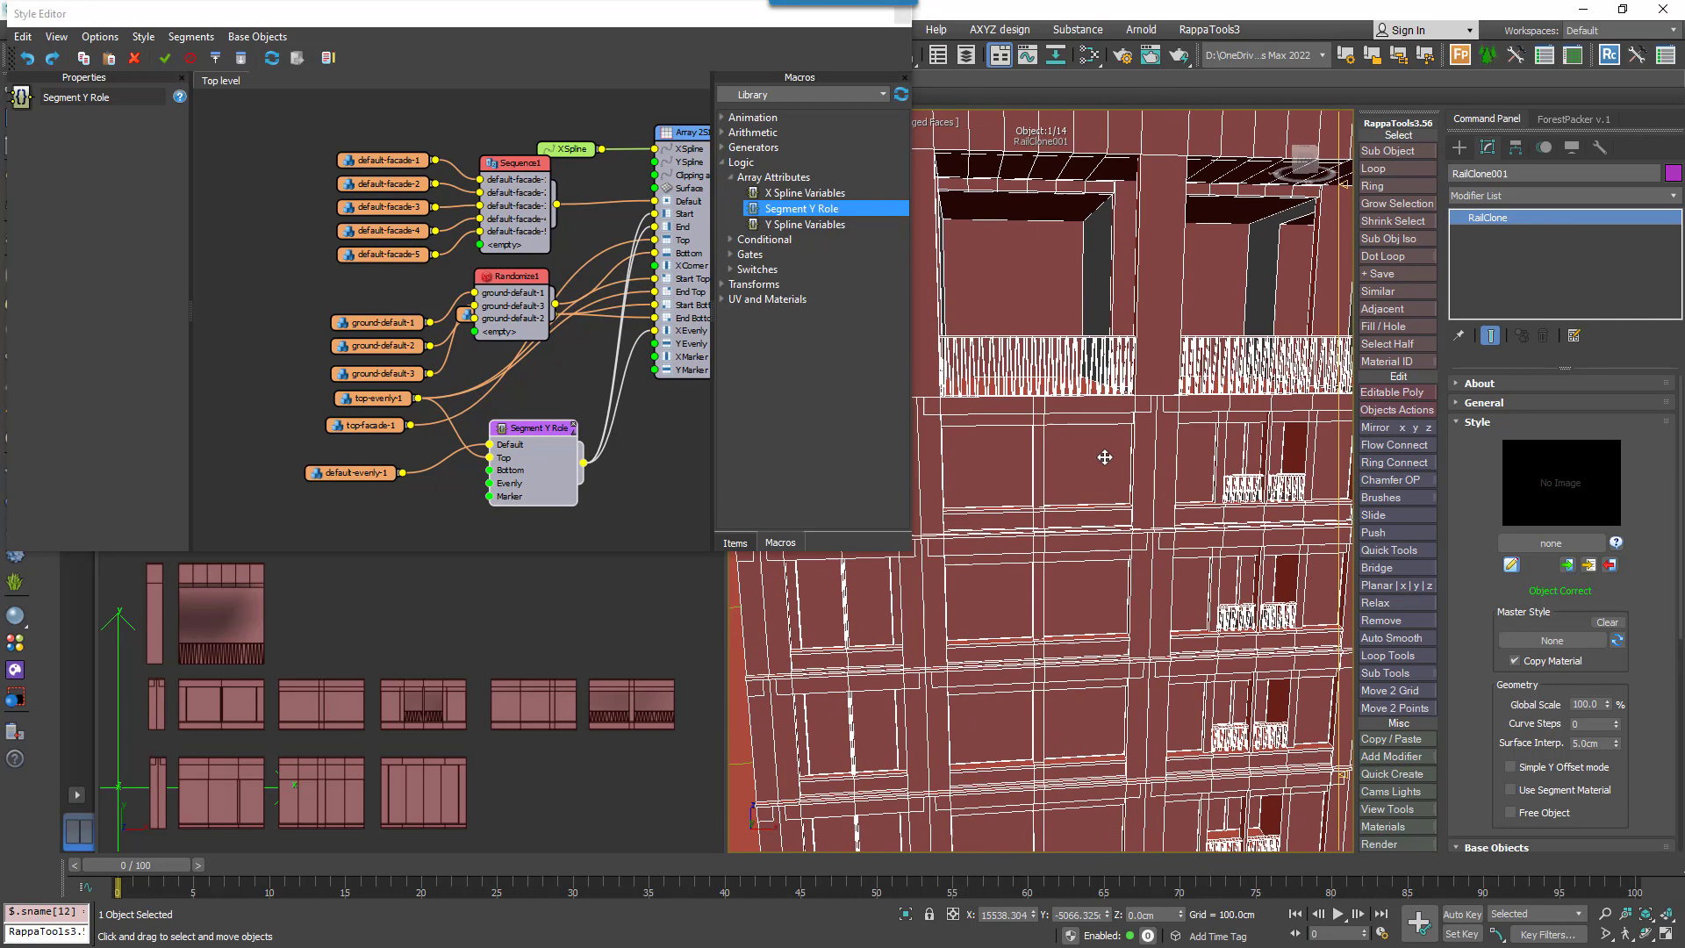
scroll(1091, 402, down, 4)
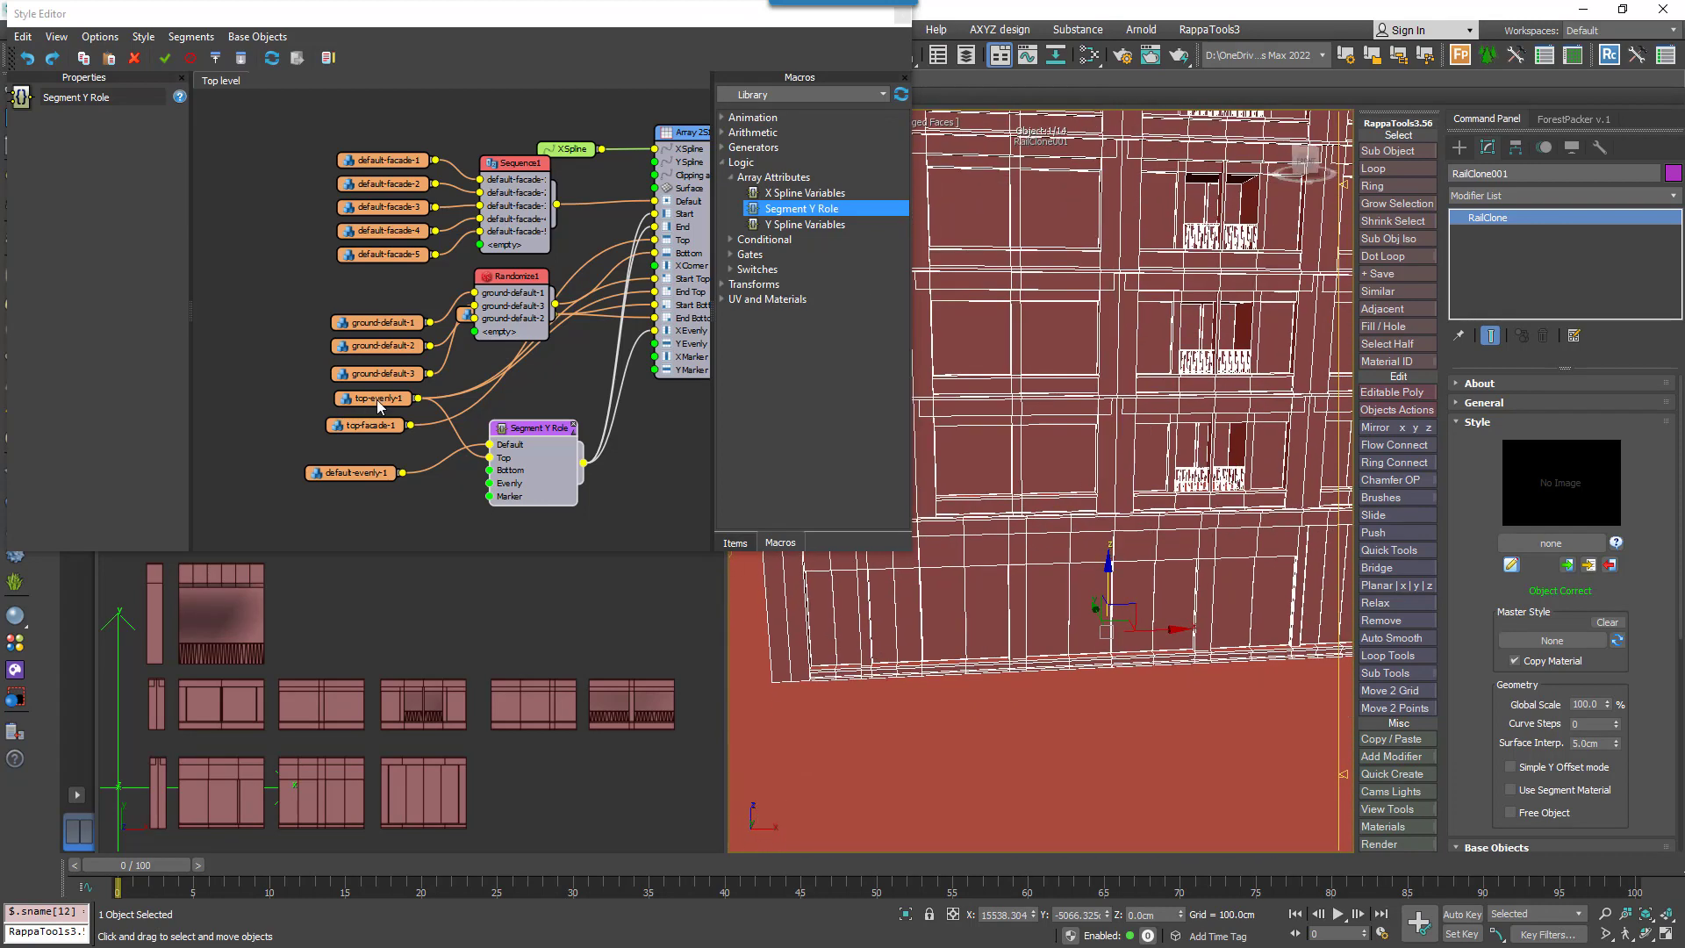
drag(465, 316, 334, 508)
drag(474, 492, 490, 470)
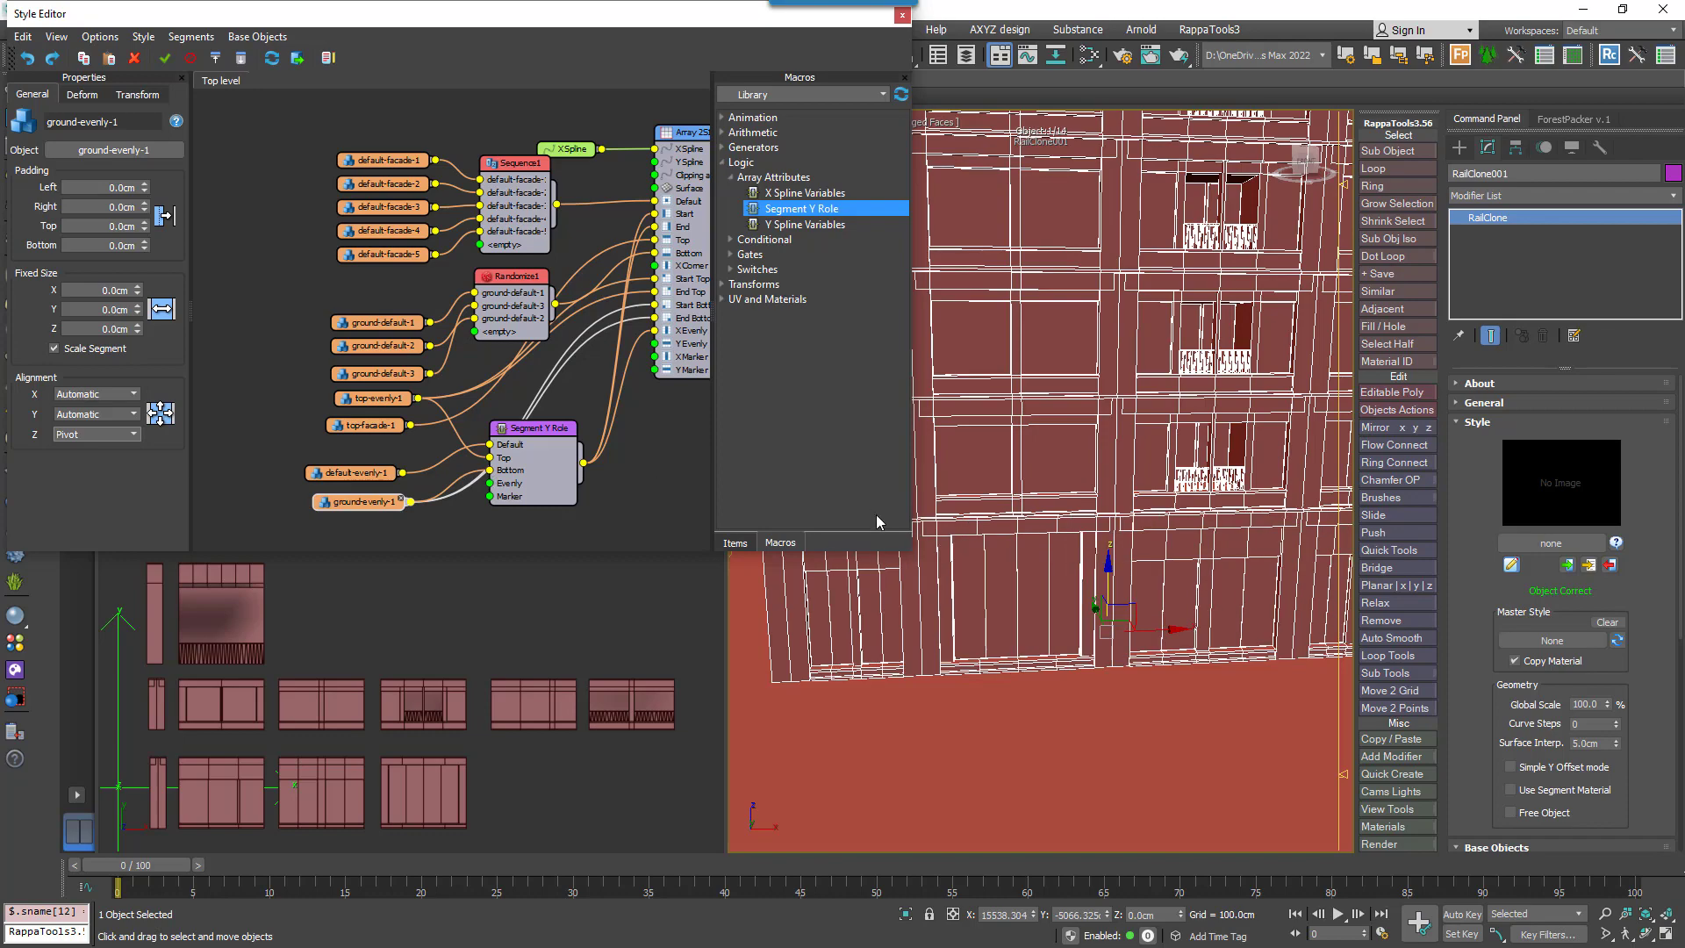
Assign Rectangle001 as the X Spline node's object and inspect the corners of the building.
scroll(1126, 575, down, 5)
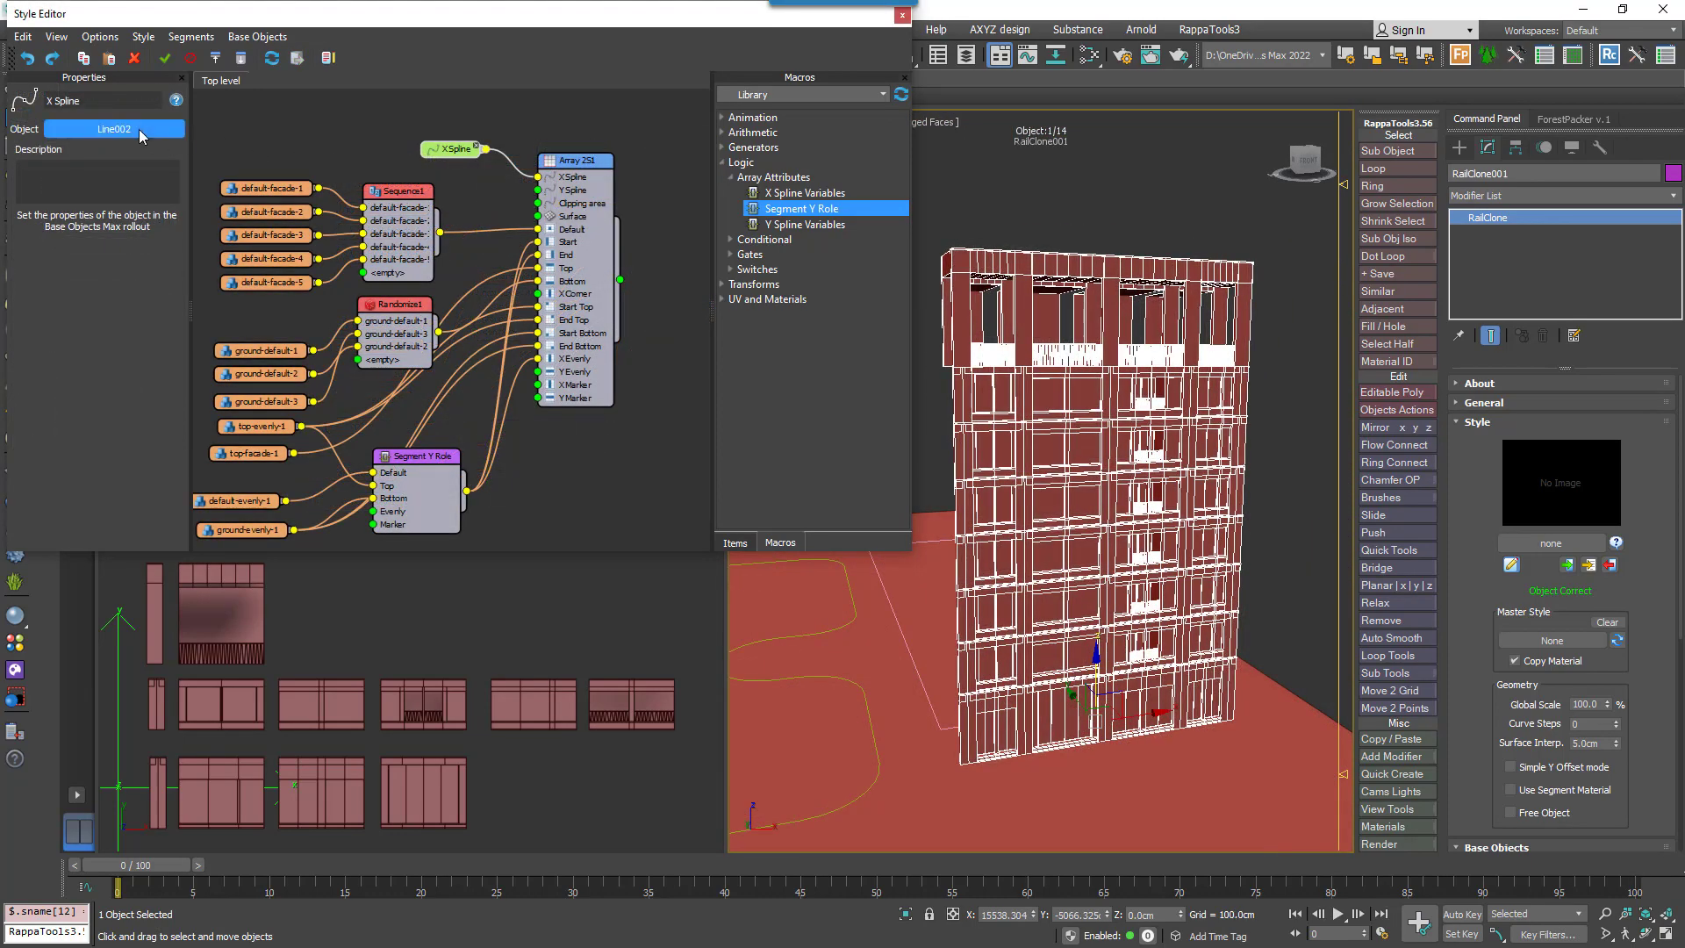
click(916, 674)
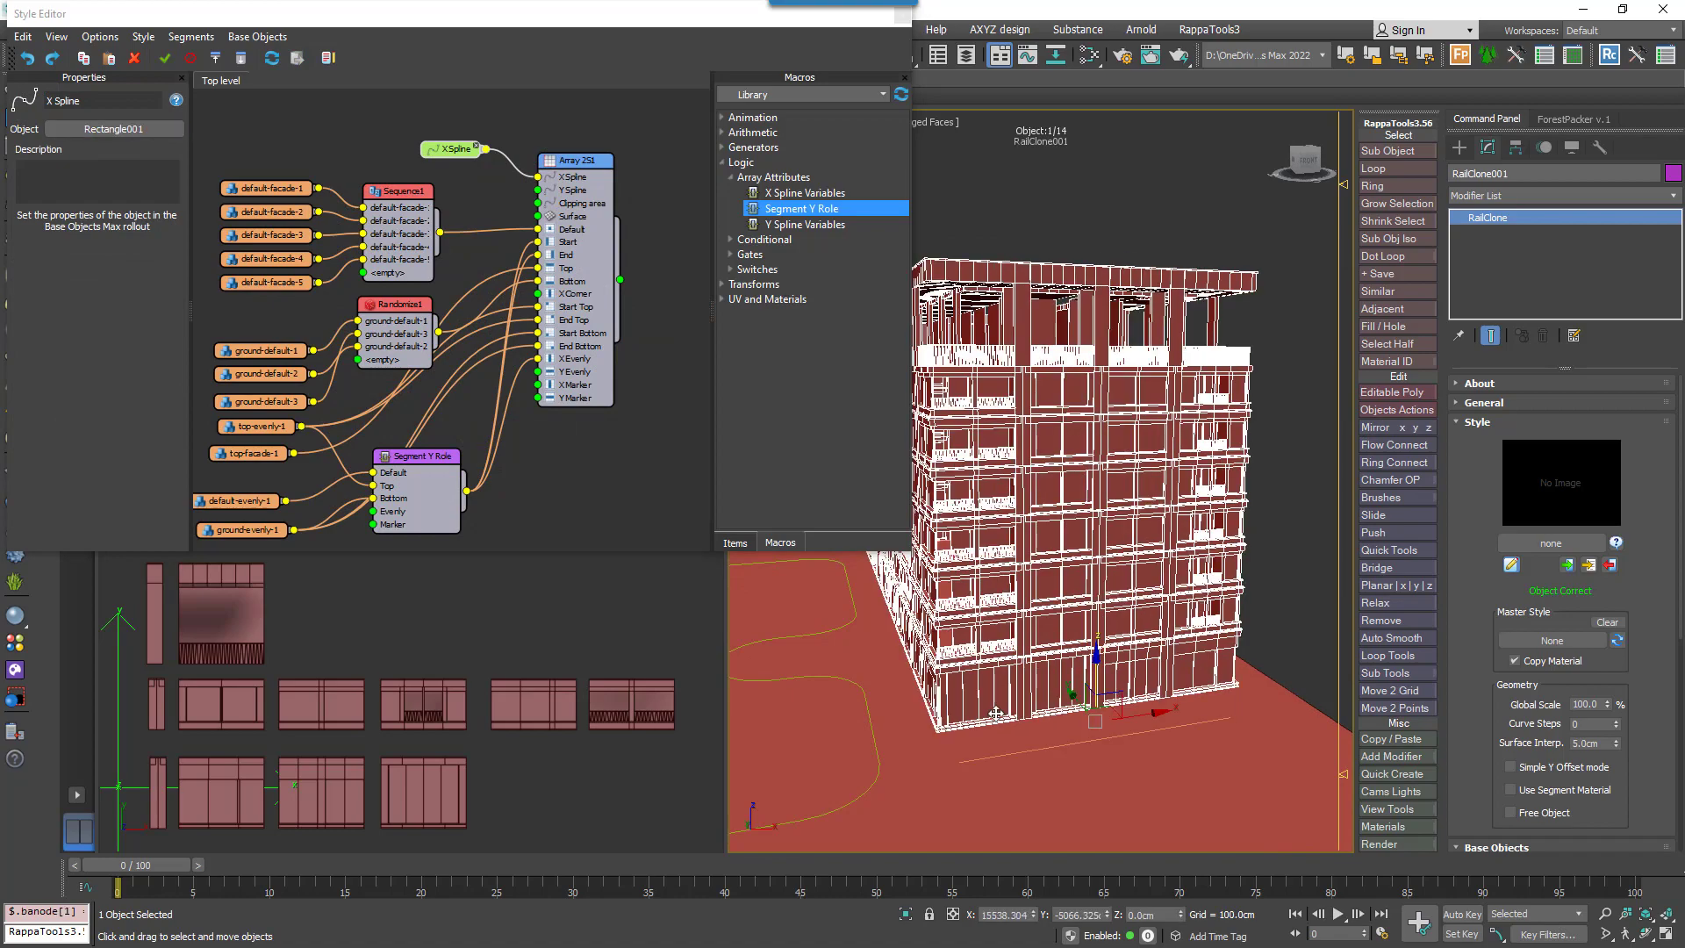
mouse_move(972, 667)
alt+middle_down()
mouse_move(1075, 676)
mouse_move(1110, 660)
mouse_move(1084, 619)
mouse_move(1000, 650)
alt+middle_up()
scroll(1123, 629, up, 3)
middle_drag(1001, 650, 988, 687)
middle_drag(1114, 743, 1045, 640)
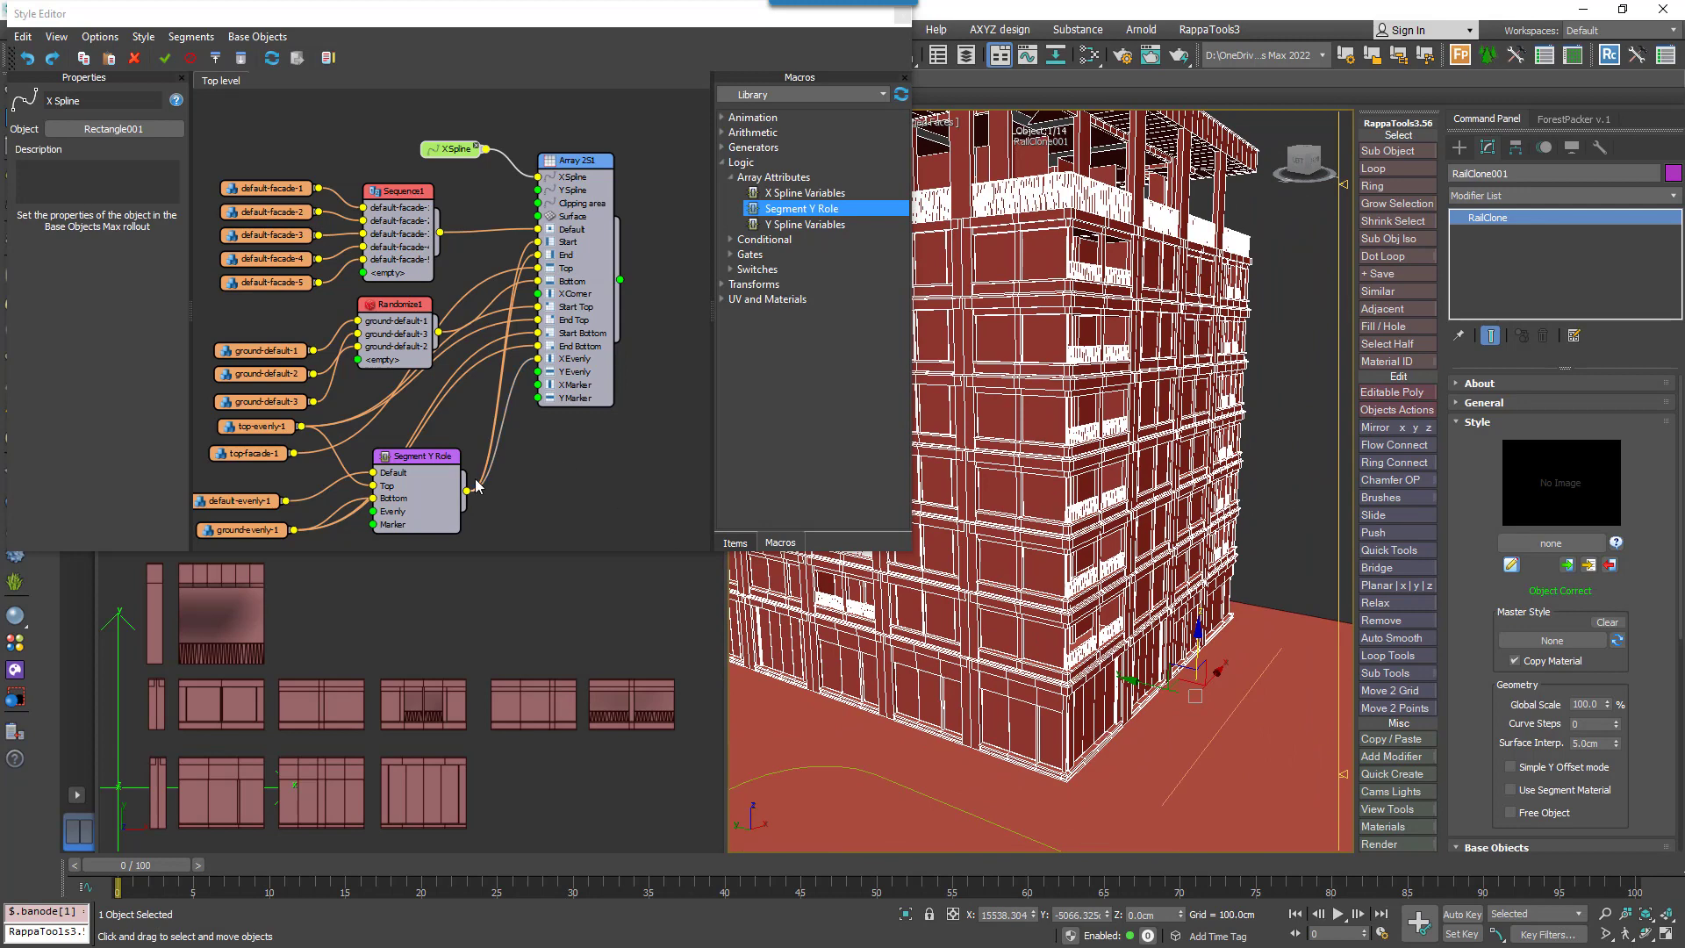
Wire the Segment Y Role macro's output to the generator's X Corner input.
drag(468, 495, 542, 299)
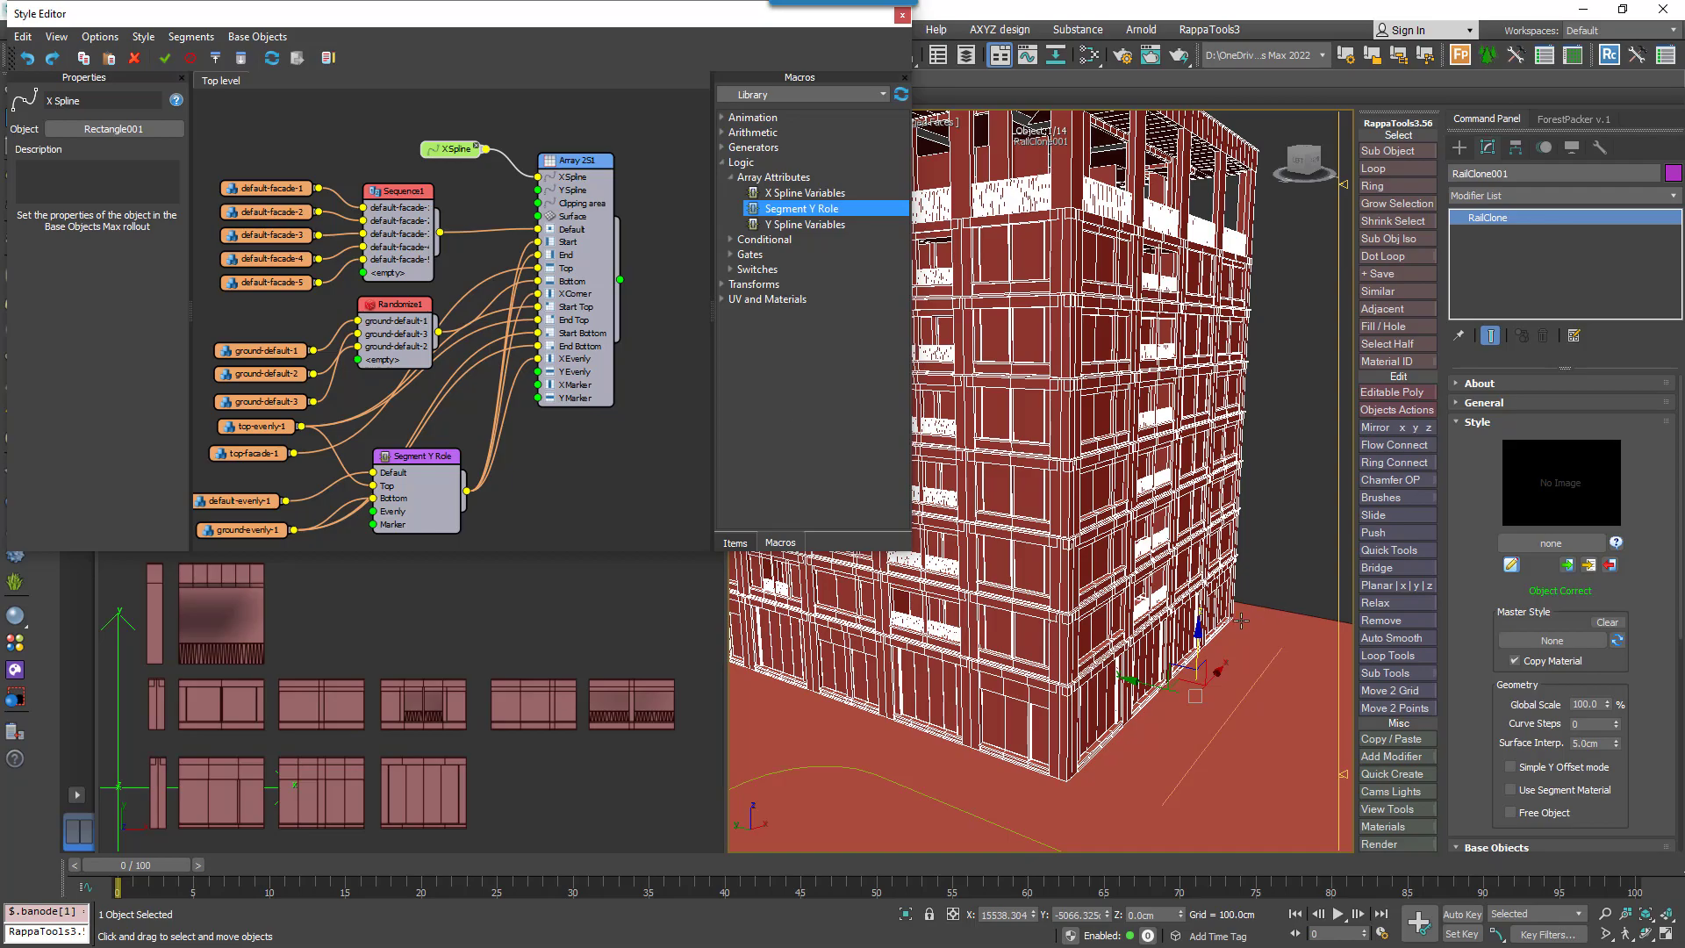
alt+middle_drag(1241, 621, 1056, 474)
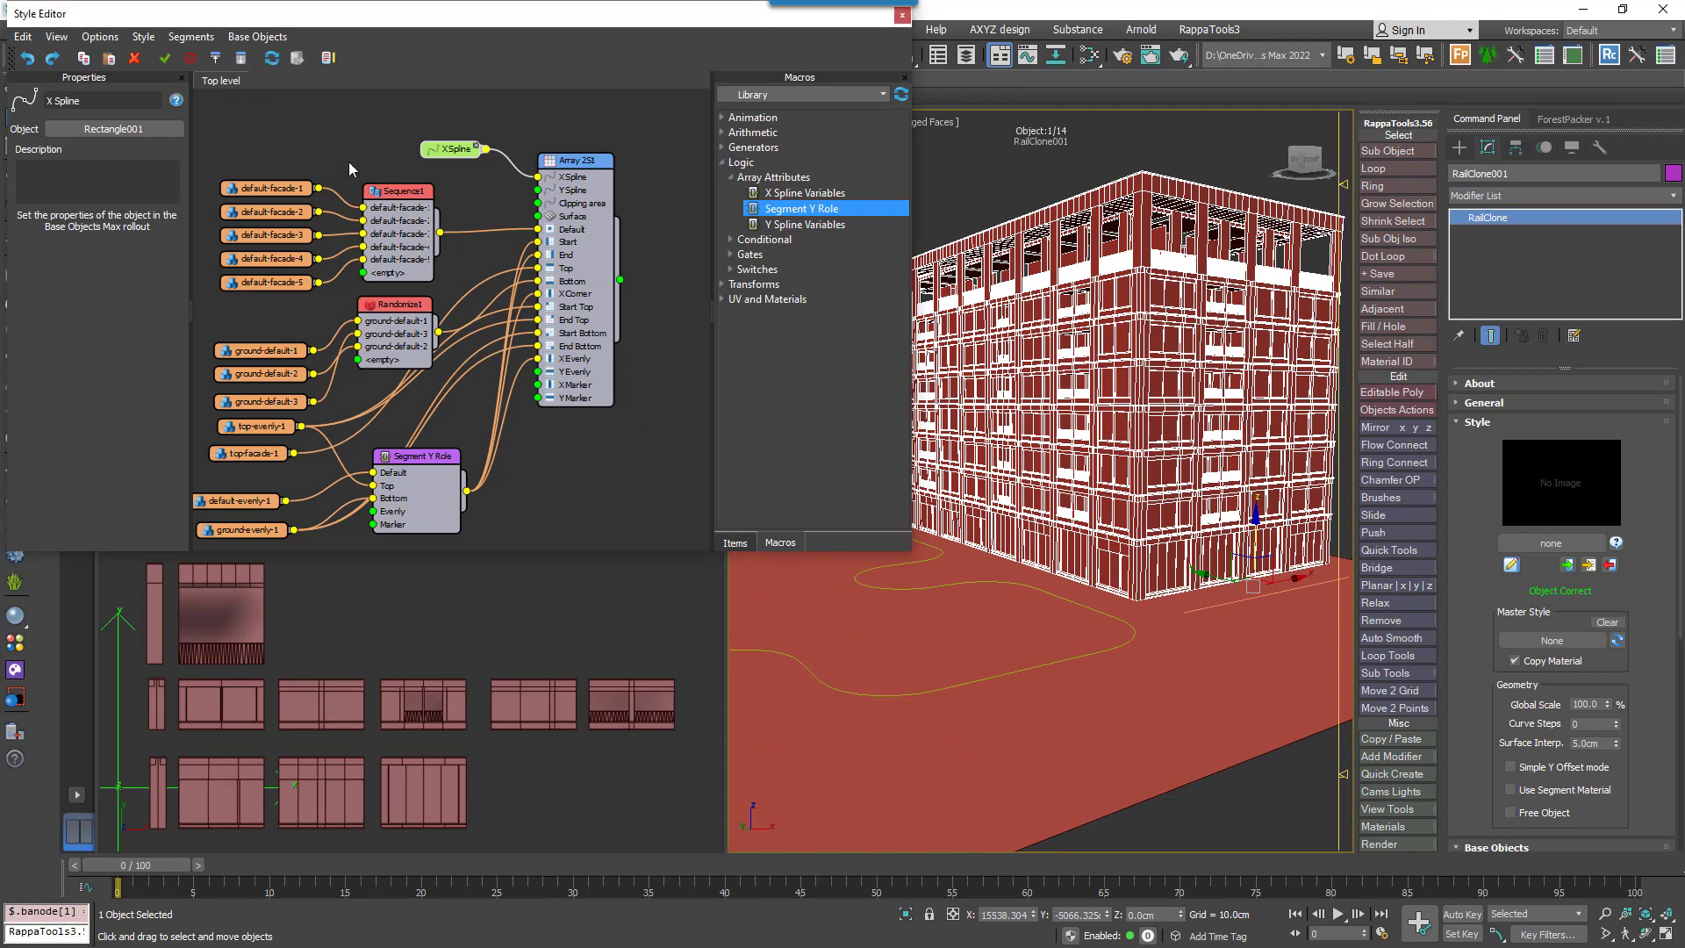
Assign the curved shape Rectangle004 as the X Spline node's object.
click(114, 129)
click(989, 678)
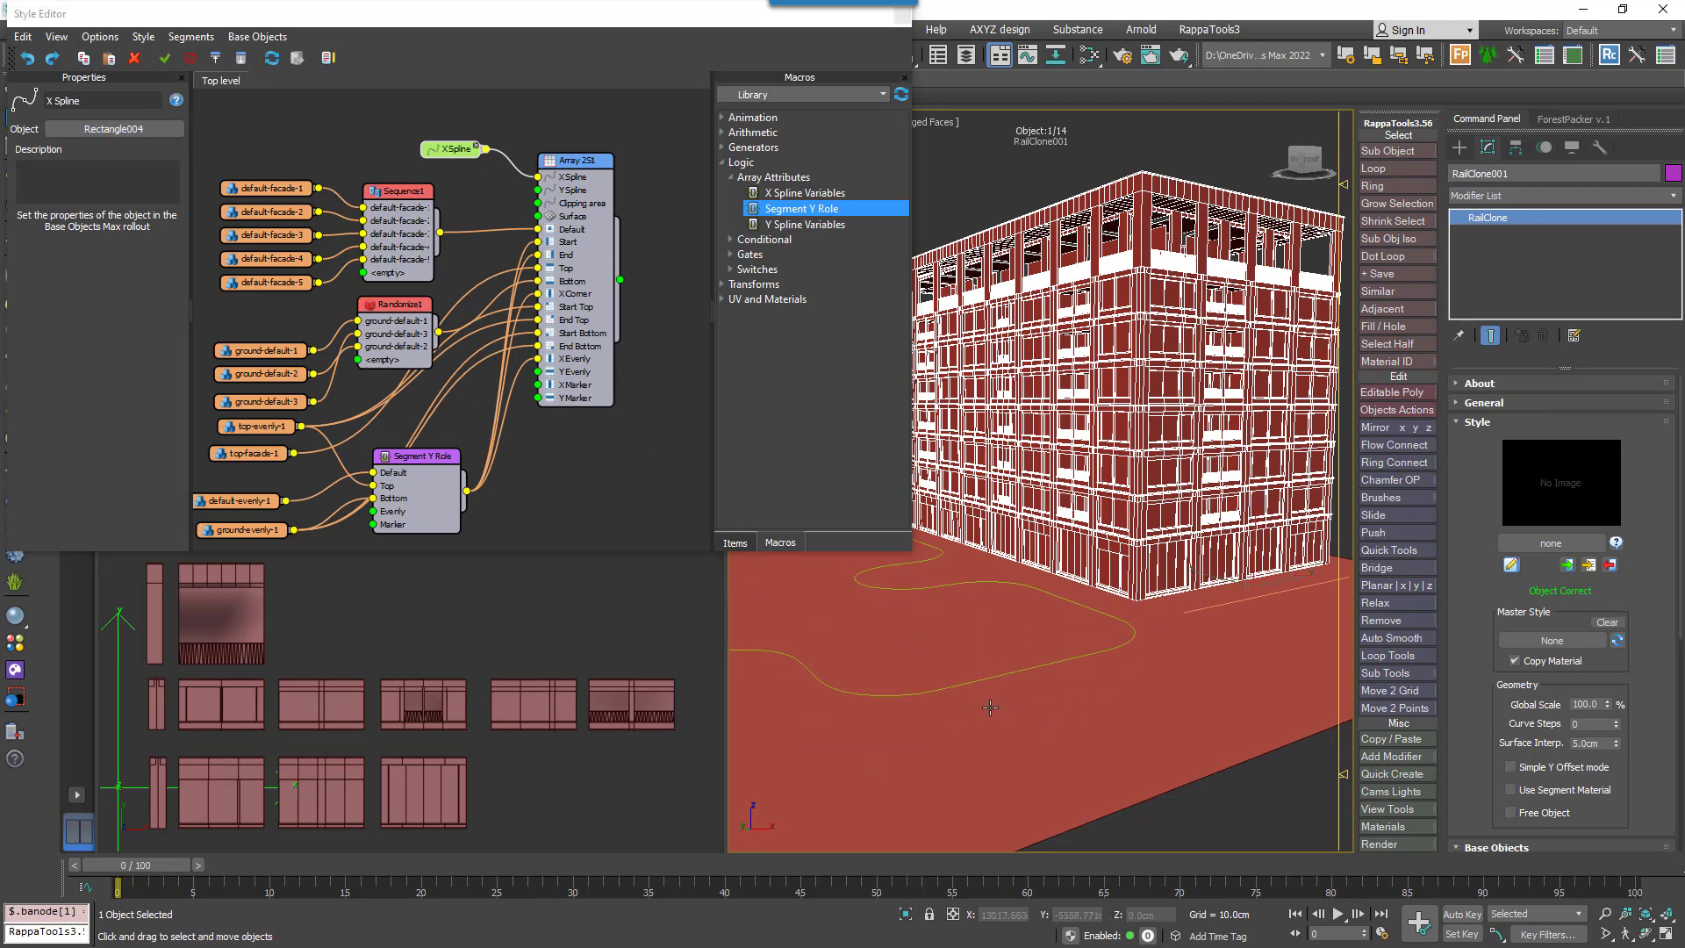
middle_drag(1011, 663, 1143, 650)
scroll(1144, 650, down, 3)
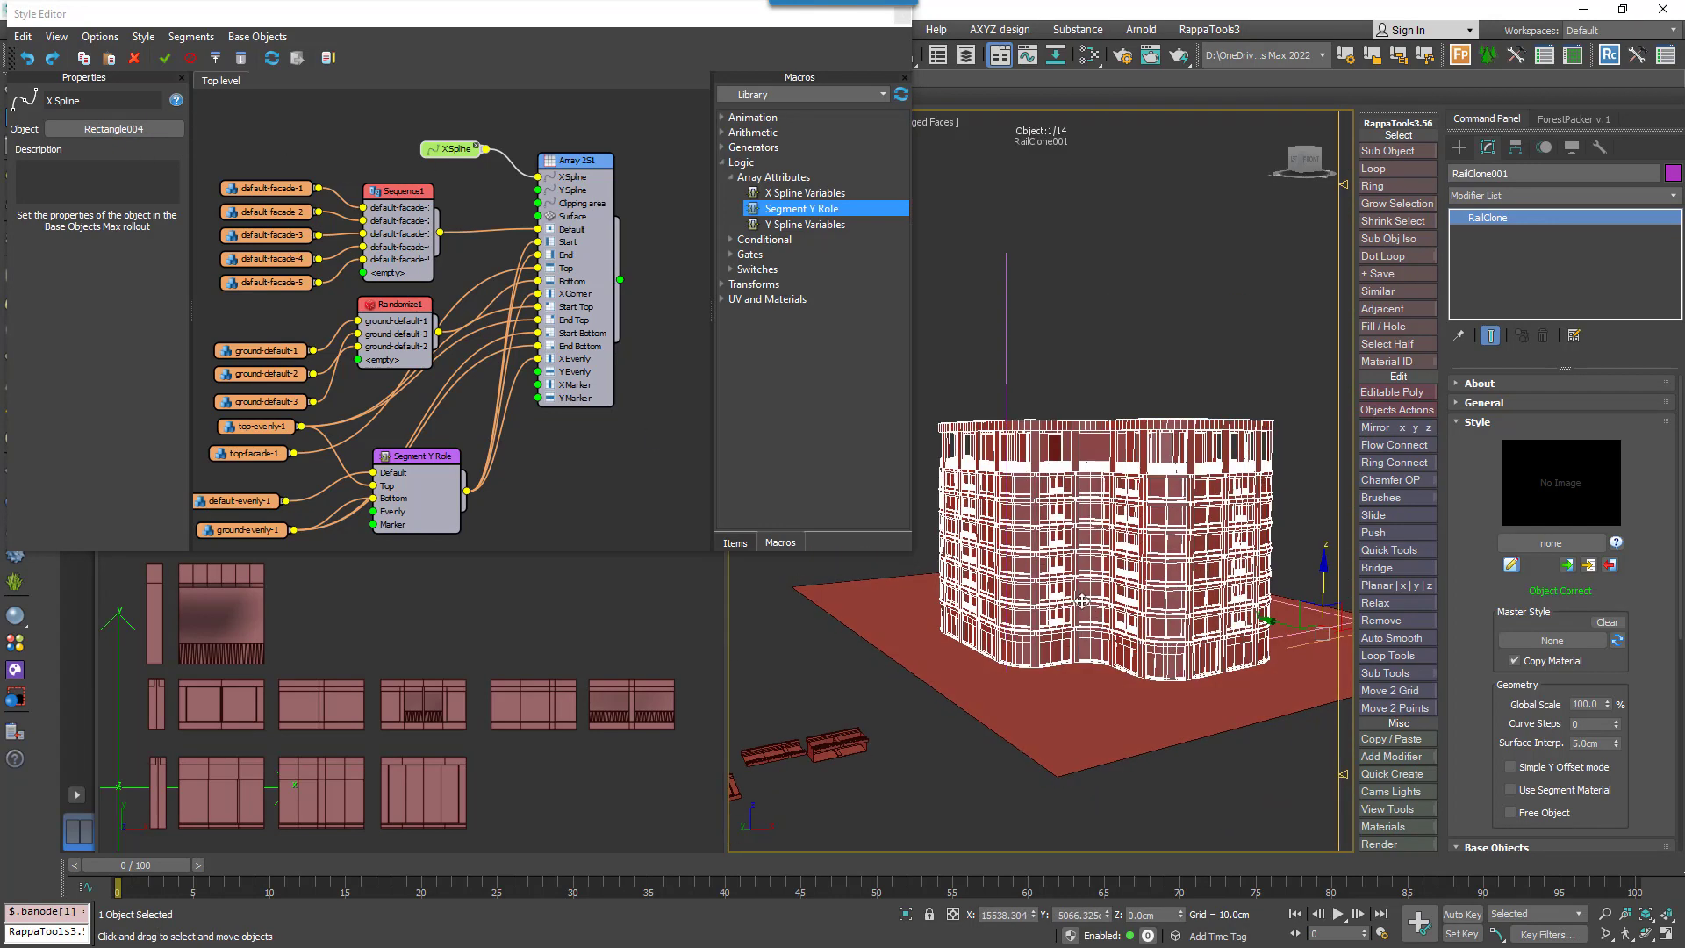
scroll(1128, 641, up, 5)
alt+middle_drag(1109, 629, 1009, 451)
Add a Spline node, assign the vertical line Line001 as its object and wire it to the generator's Y Spline input.
click(735, 543)
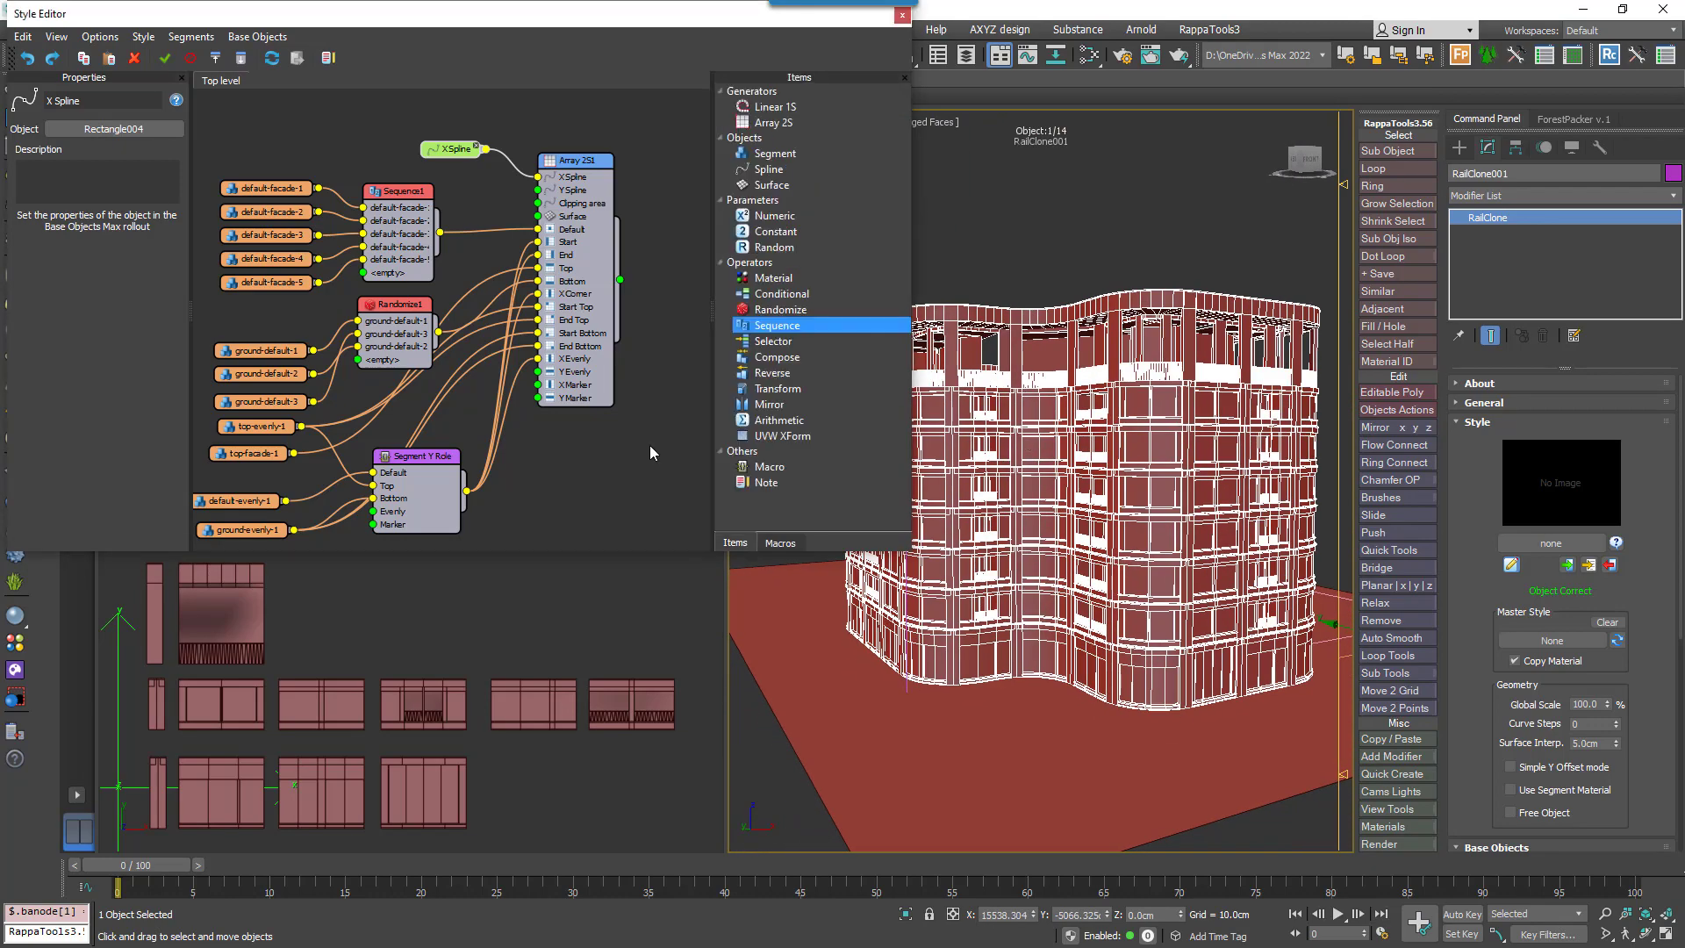
drag(774, 173, 350, 158)
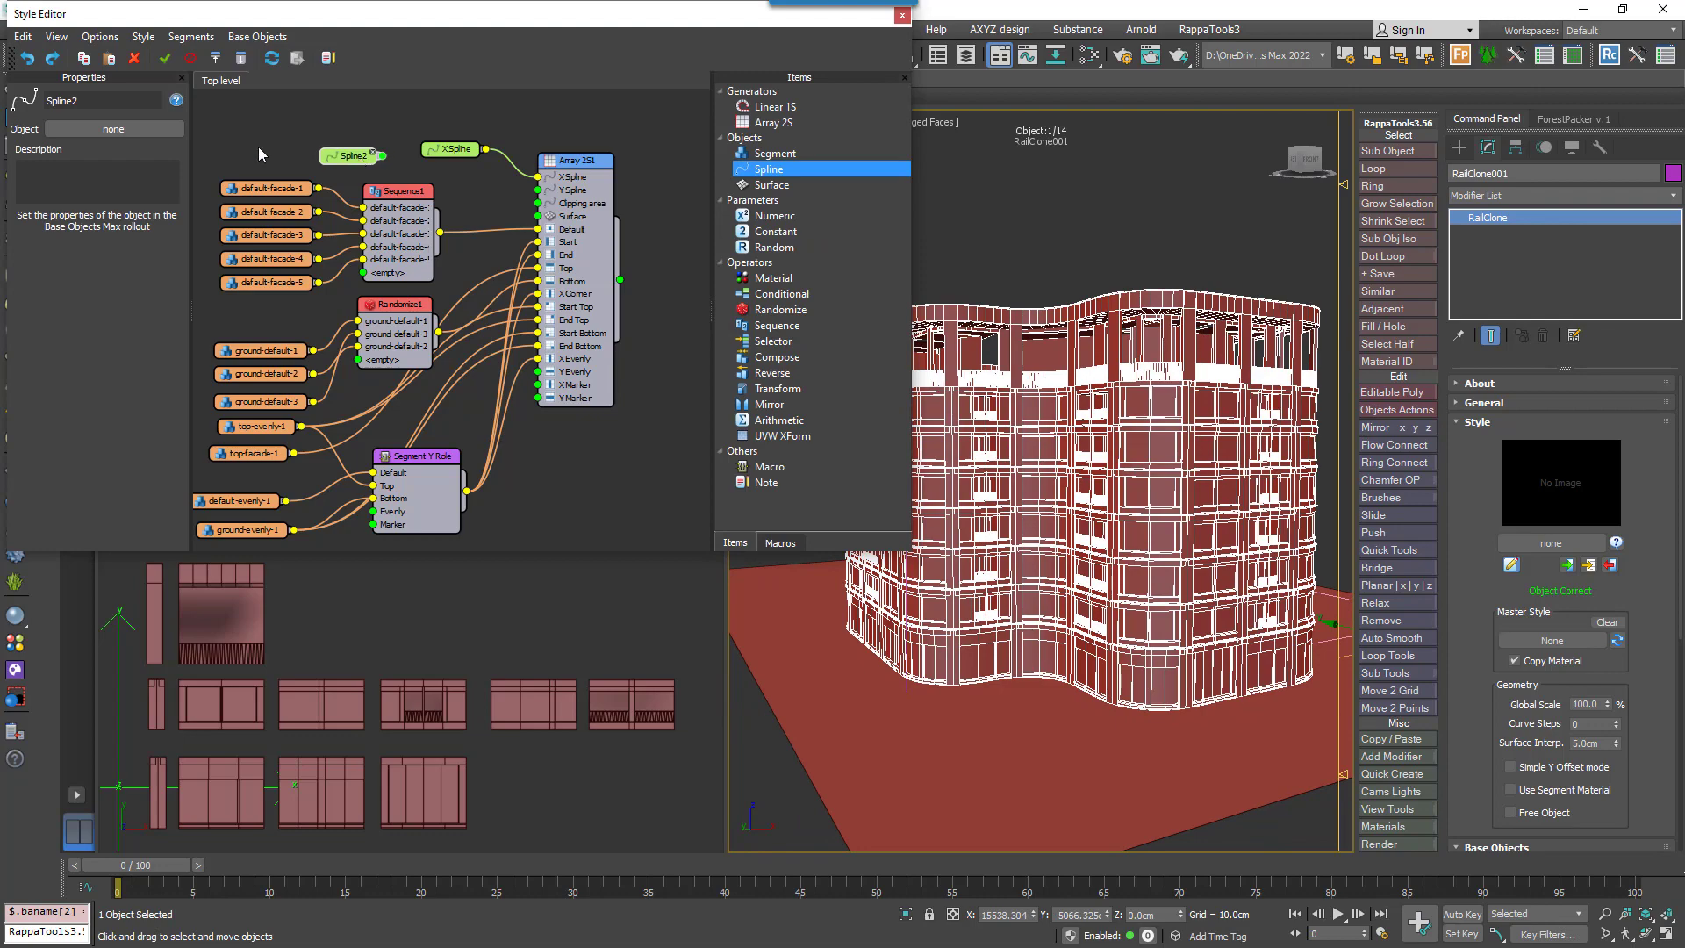
click(150, 126)
middle_drag(920, 234, 977, 224)
click(1005, 227)
scroll(1010, 230, down, 2)
drag(382, 156, 539, 190)
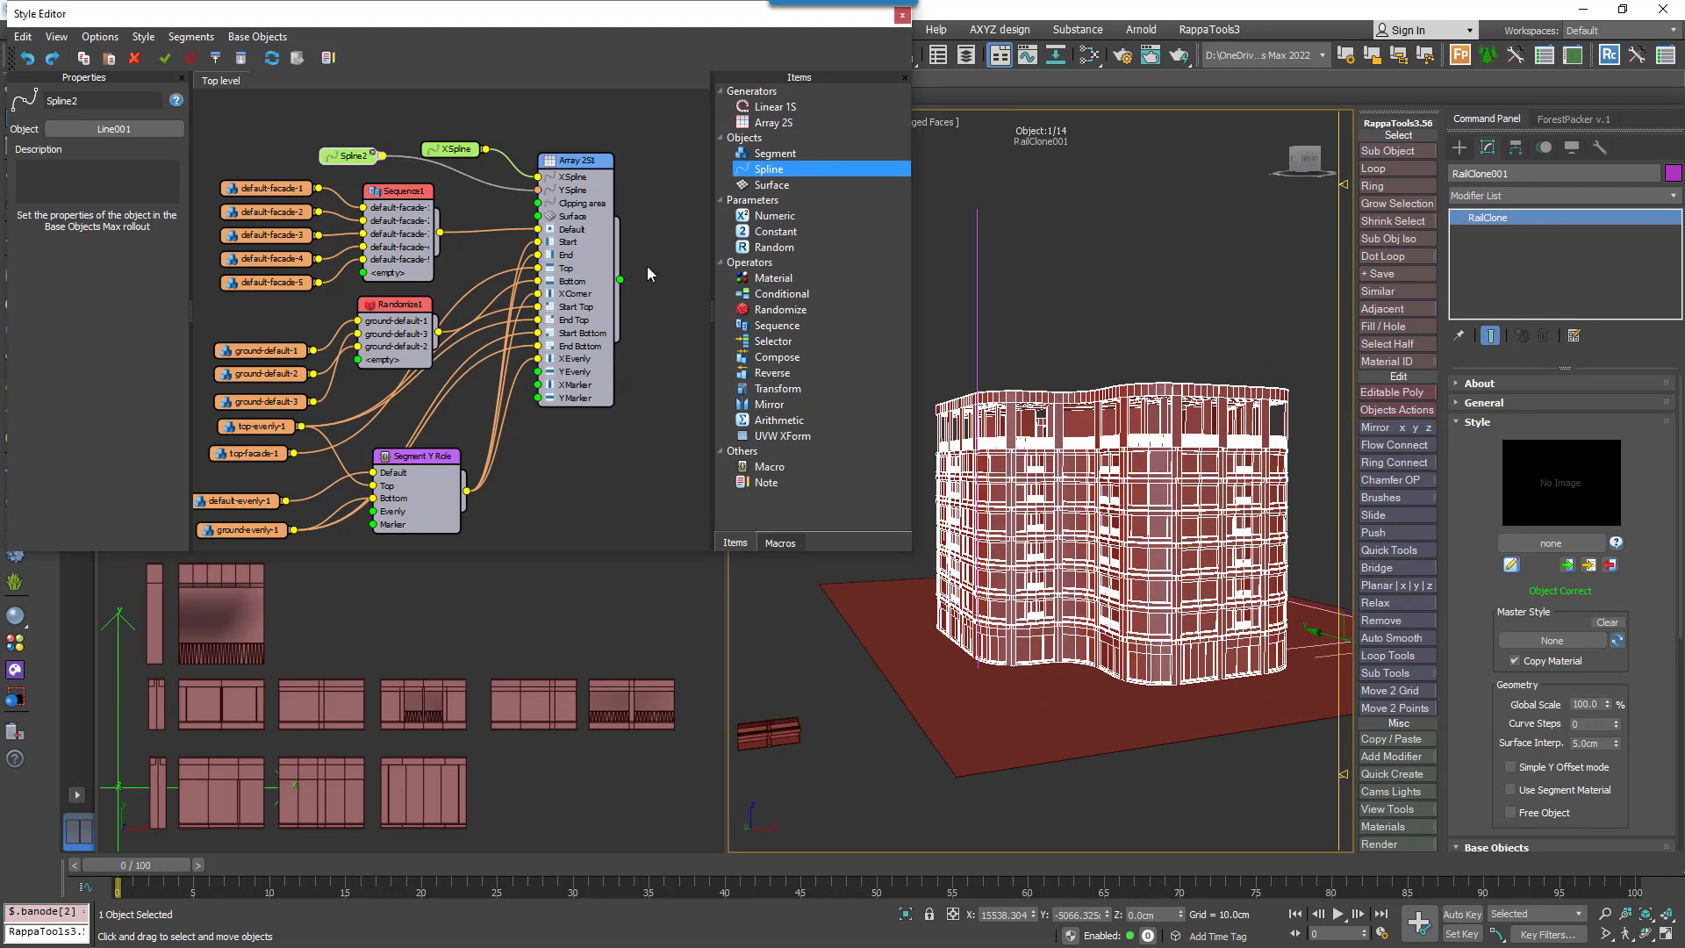
Set the Array 2S generator's X Rotation to 0.
click(588, 175)
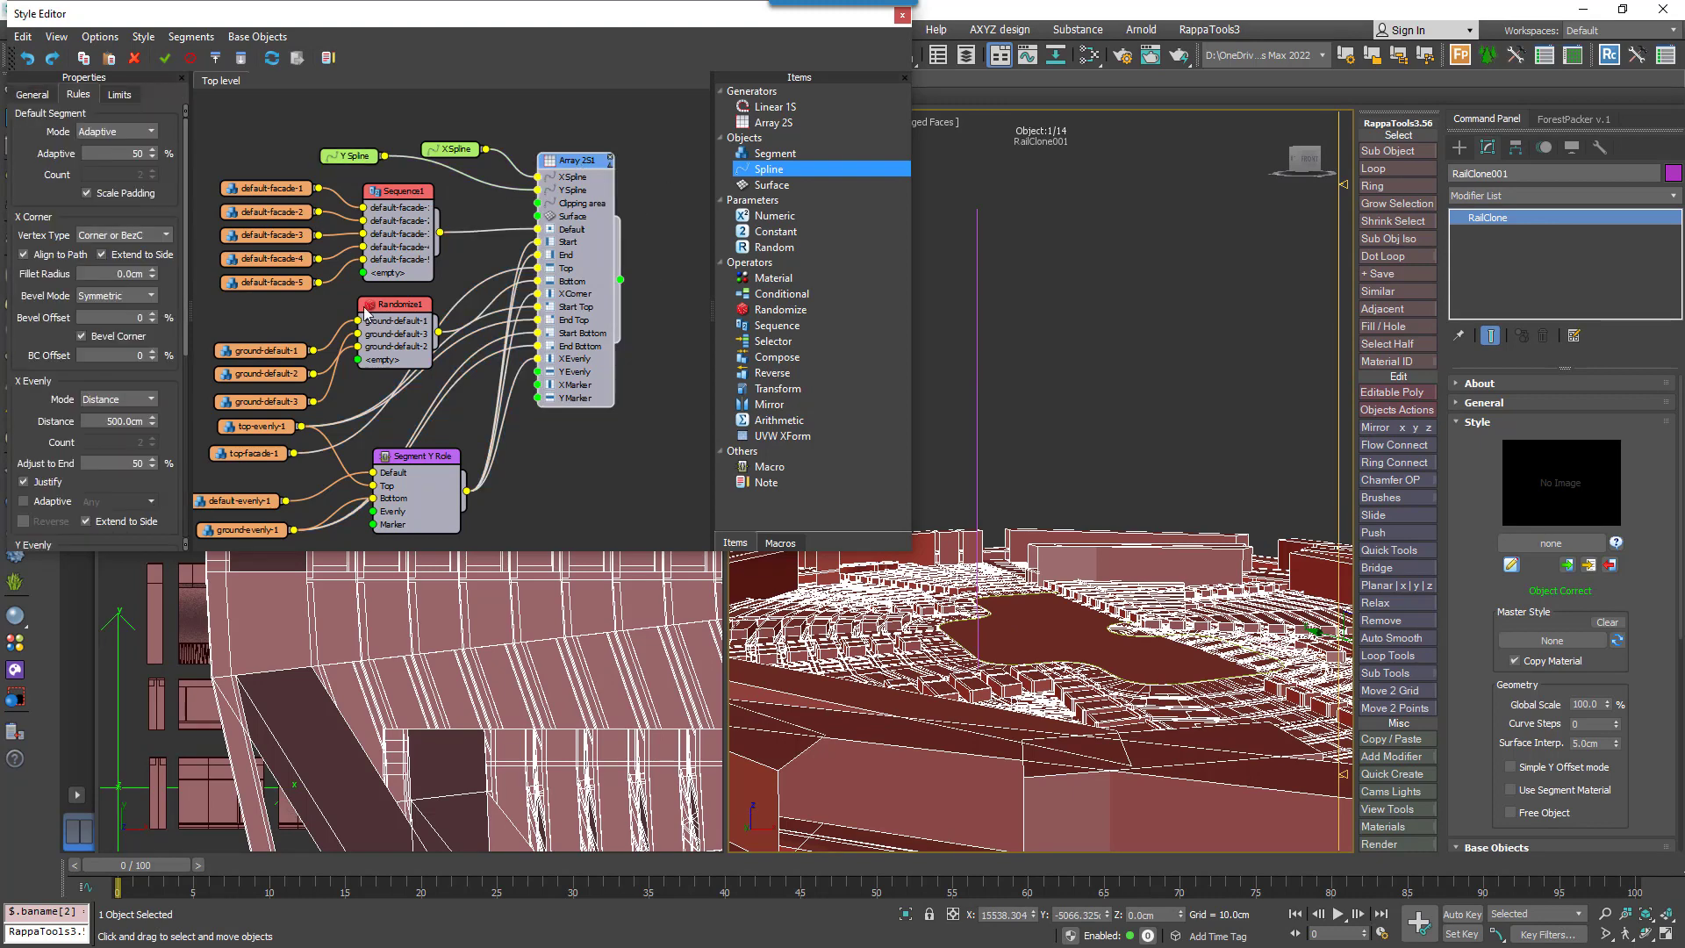
click(33, 94)
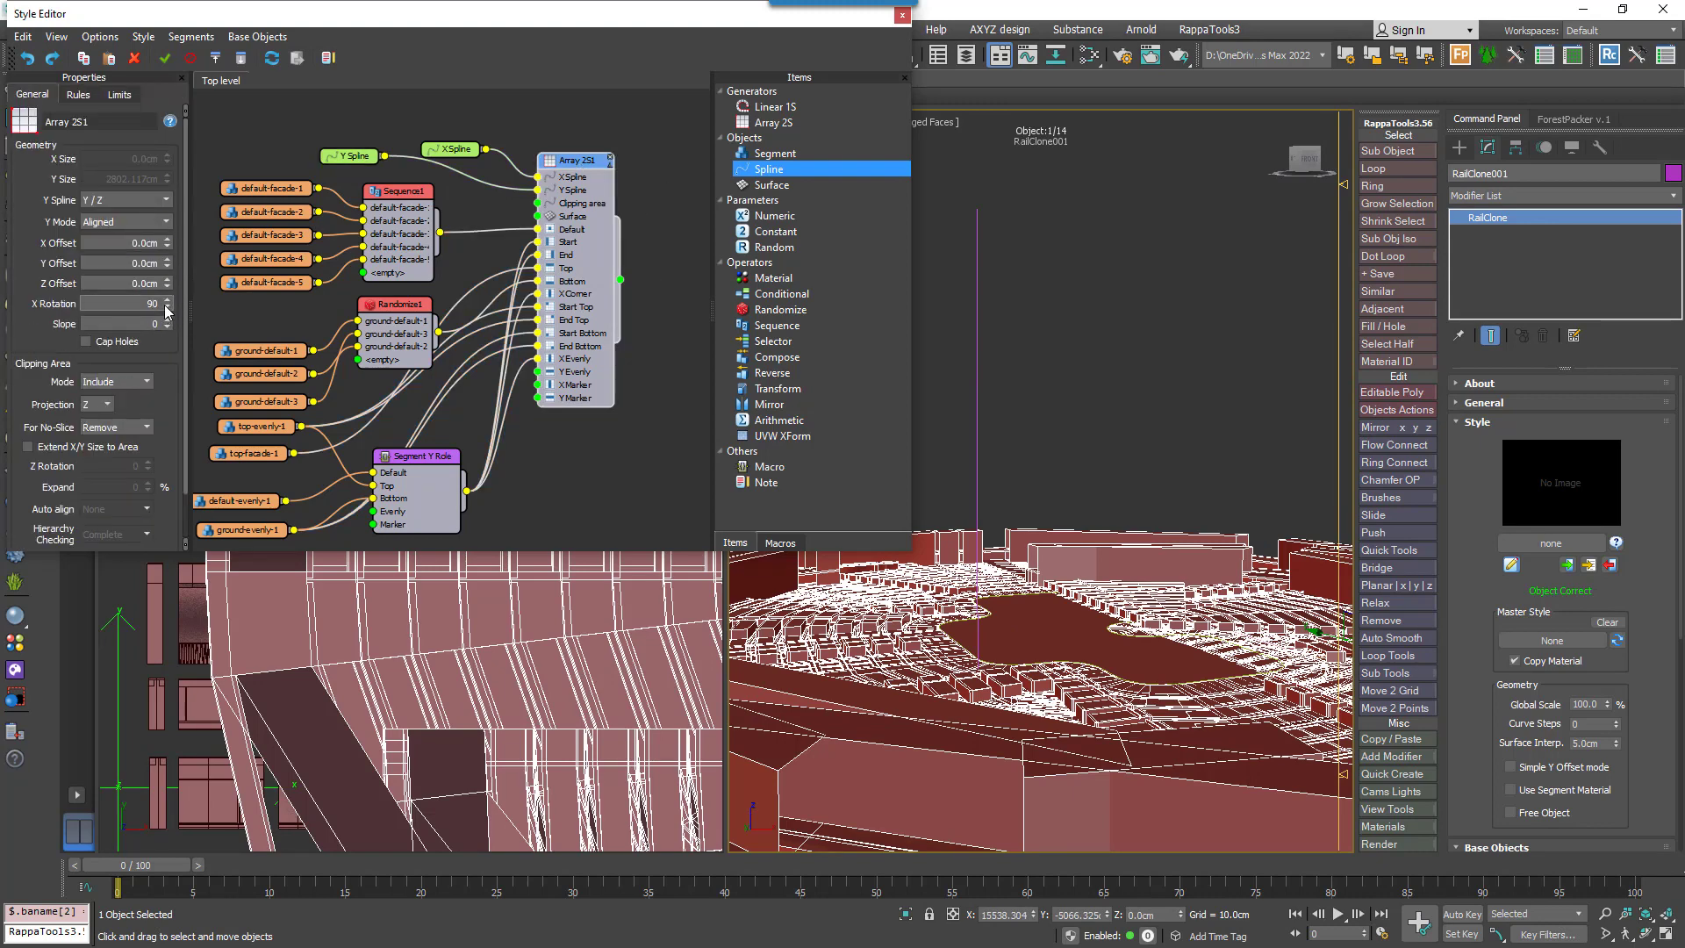
key(Return)
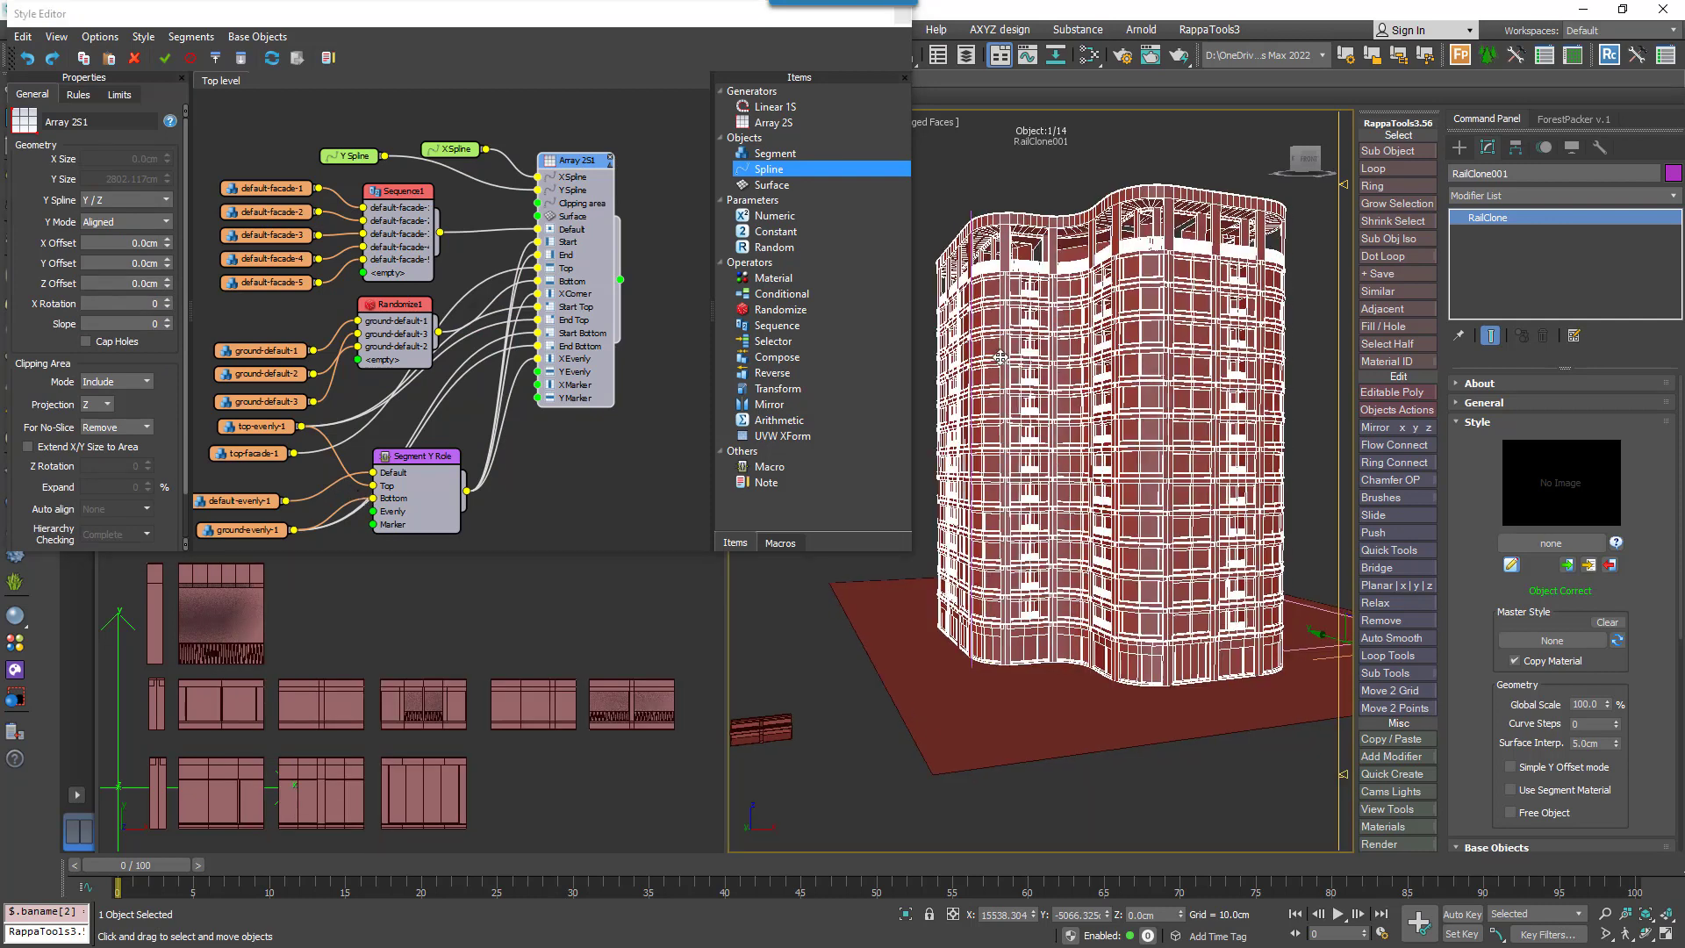
Move the middle vertex of Line001 sideways to give the building's facade a curved vertical profile.
click(961, 219)
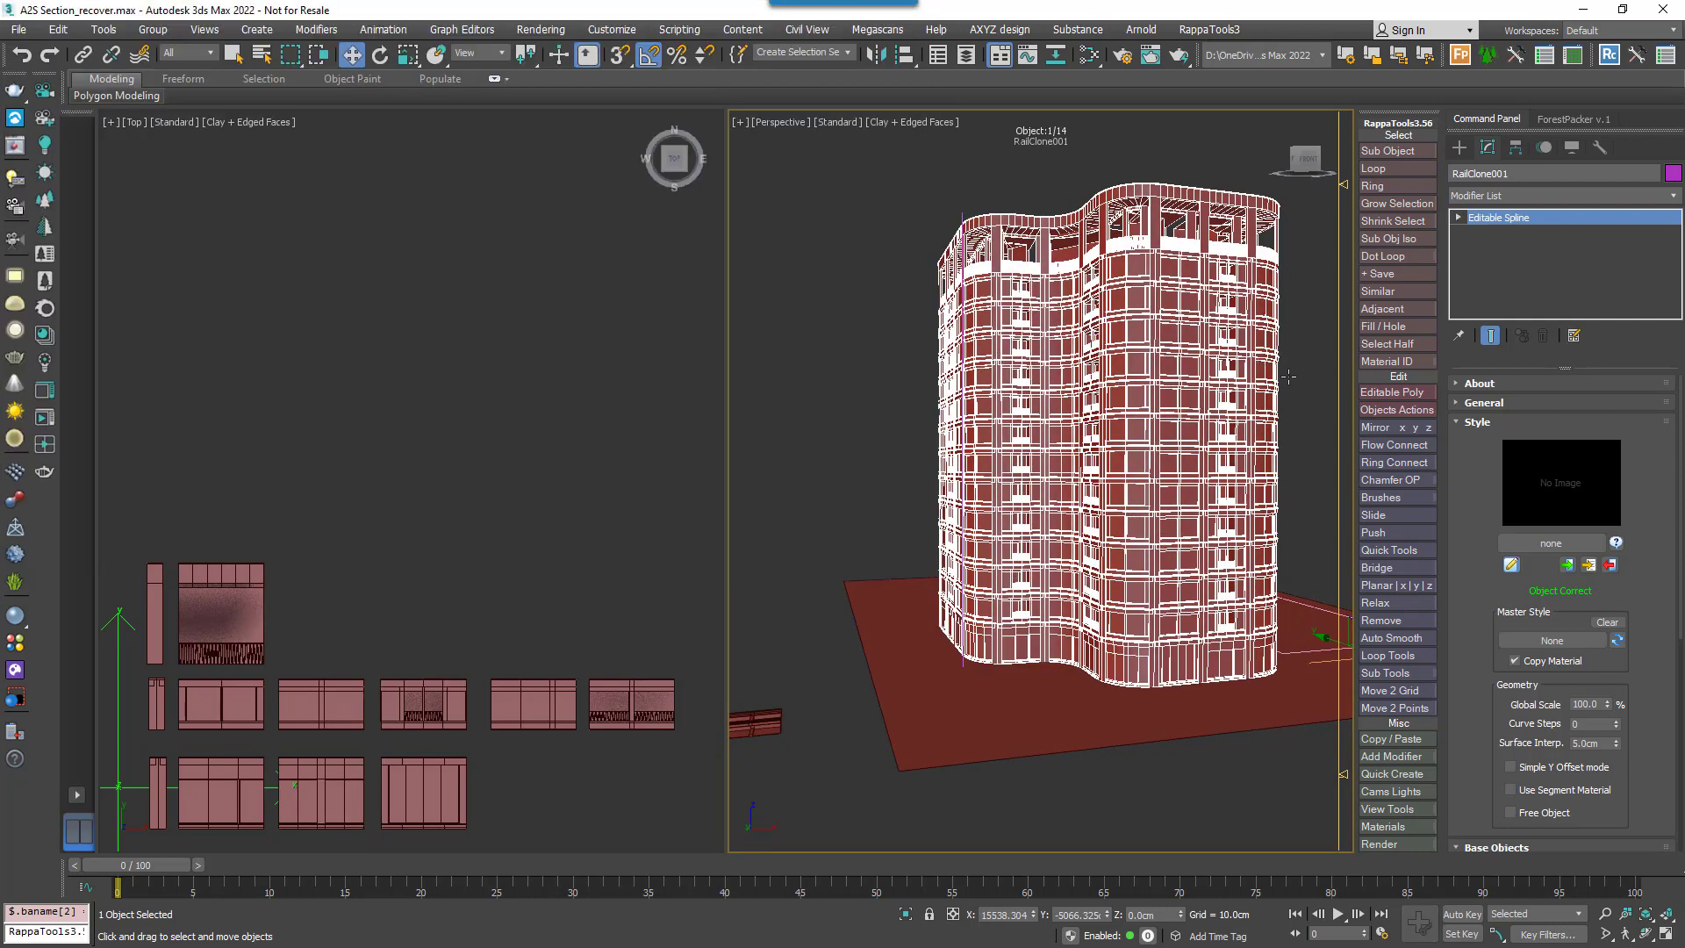
click(1539, 448)
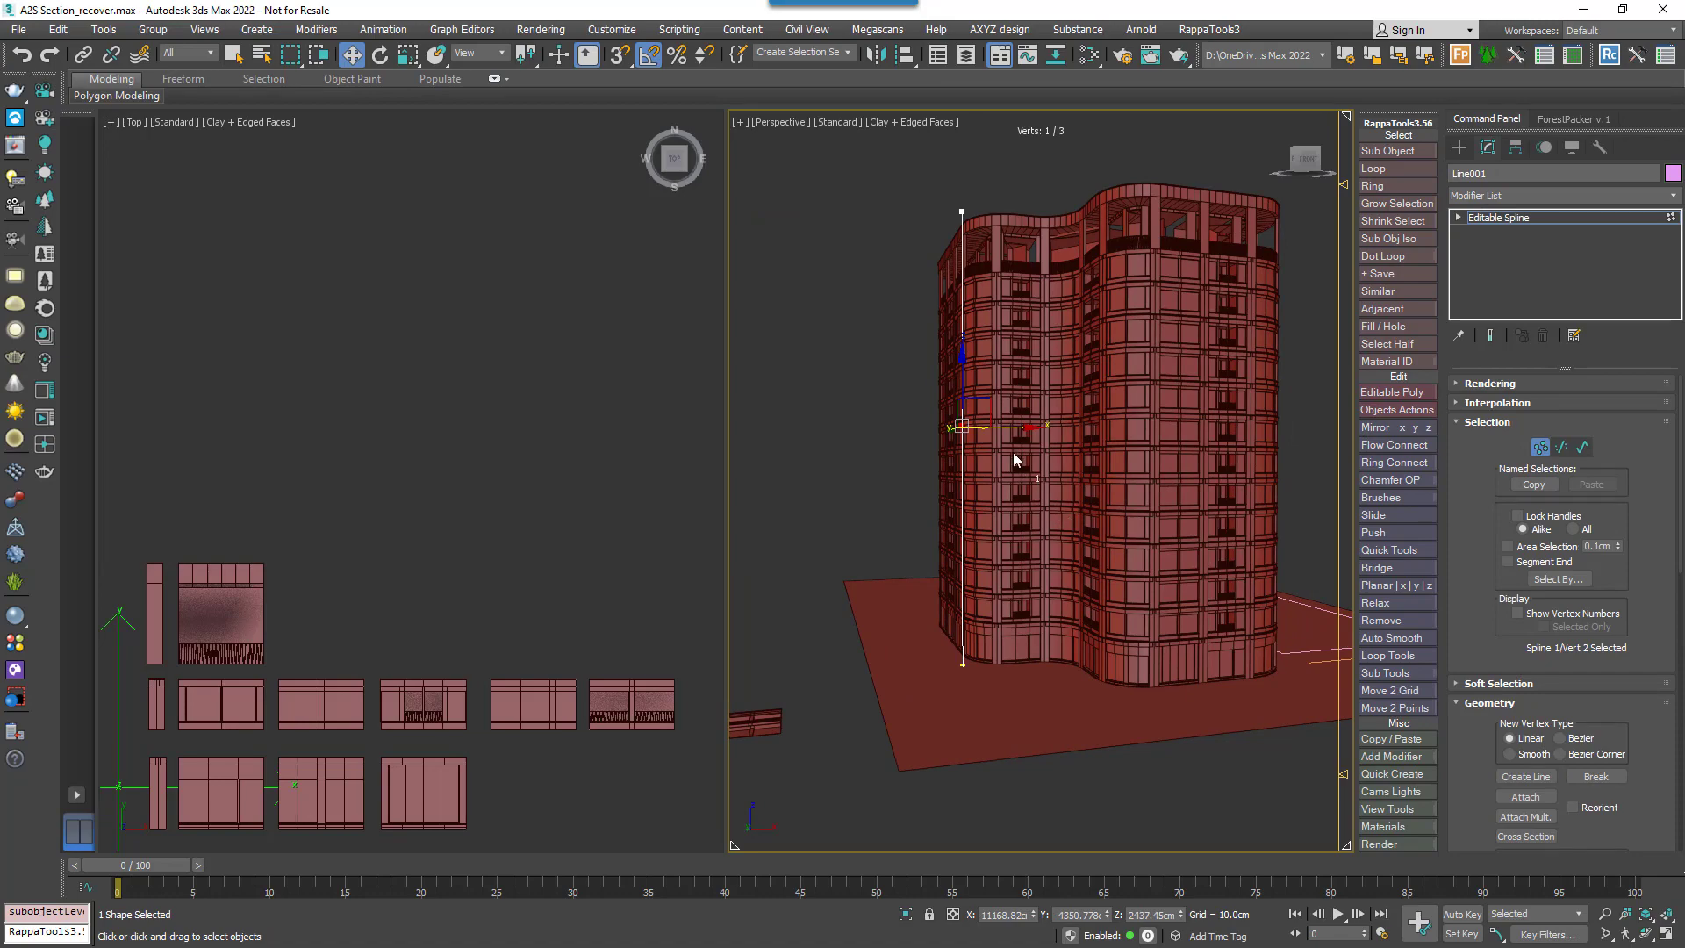
drag(1018, 430, 995, 431)
mouse_move(1114, 463)
alt+middle_down()
mouse_move(952, 460)
mouse_move(1118, 457)
alt+middle_up()
drag(995, 428, 1032, 424)
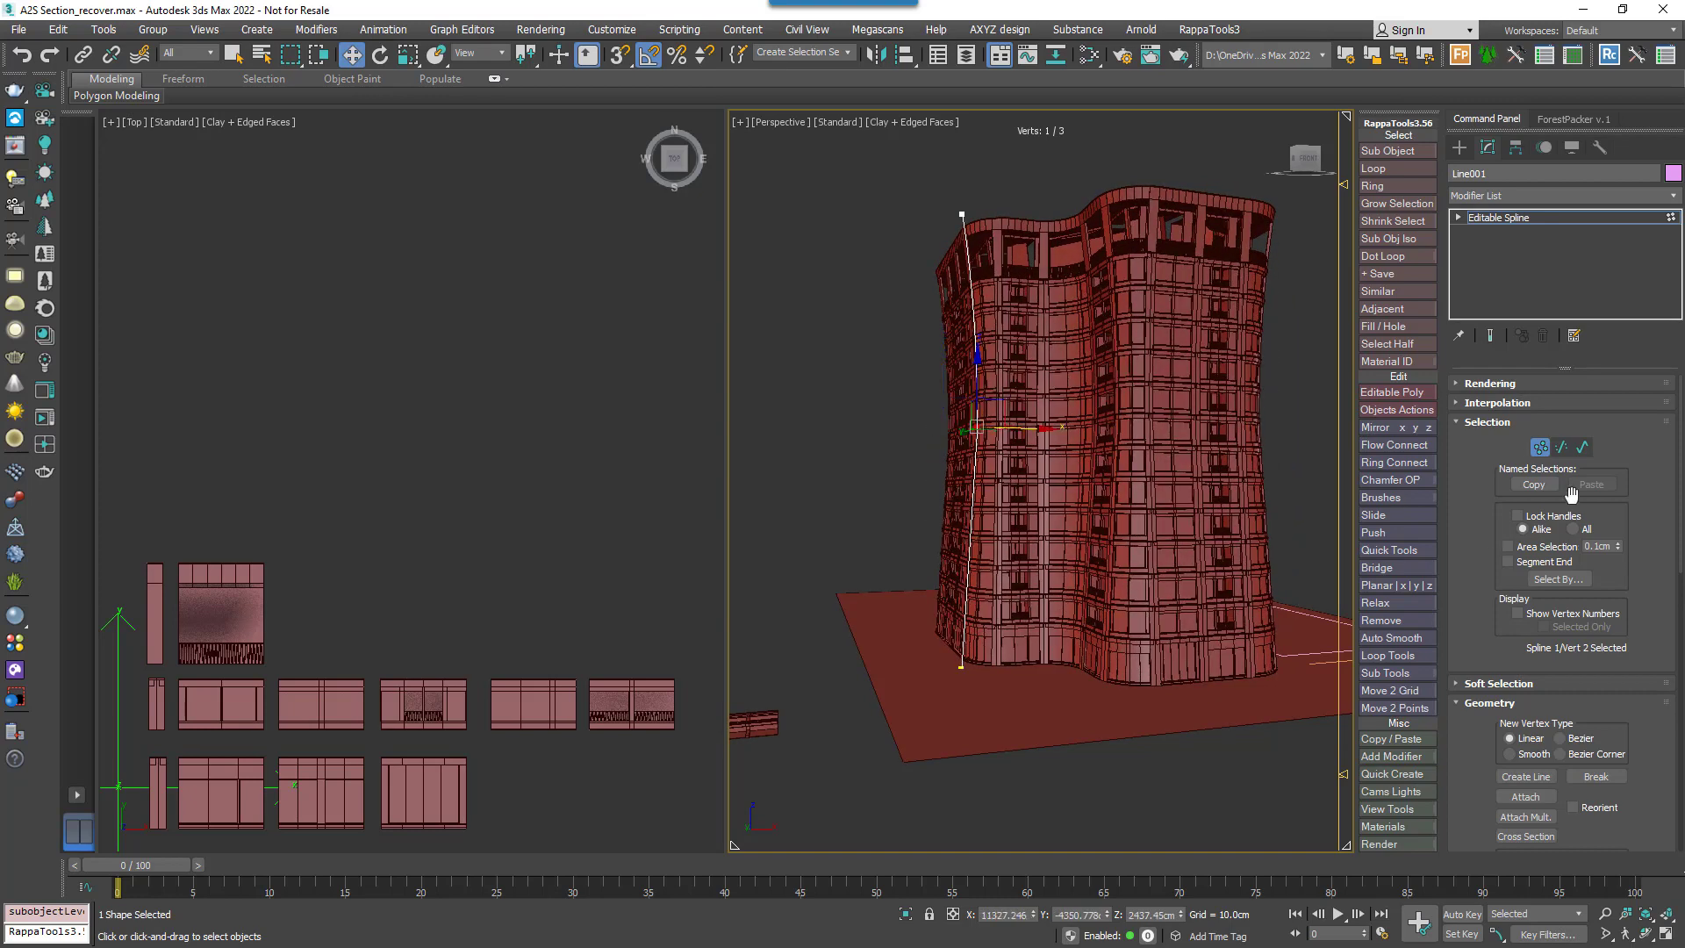
click(1296, 439)
Set the Sequence node of the building's style to increment at Y, so the default facade segments alternate by floor.
alt+middle_drag(881, 597, 834, 569)
scroll(834, 570, up, 3)
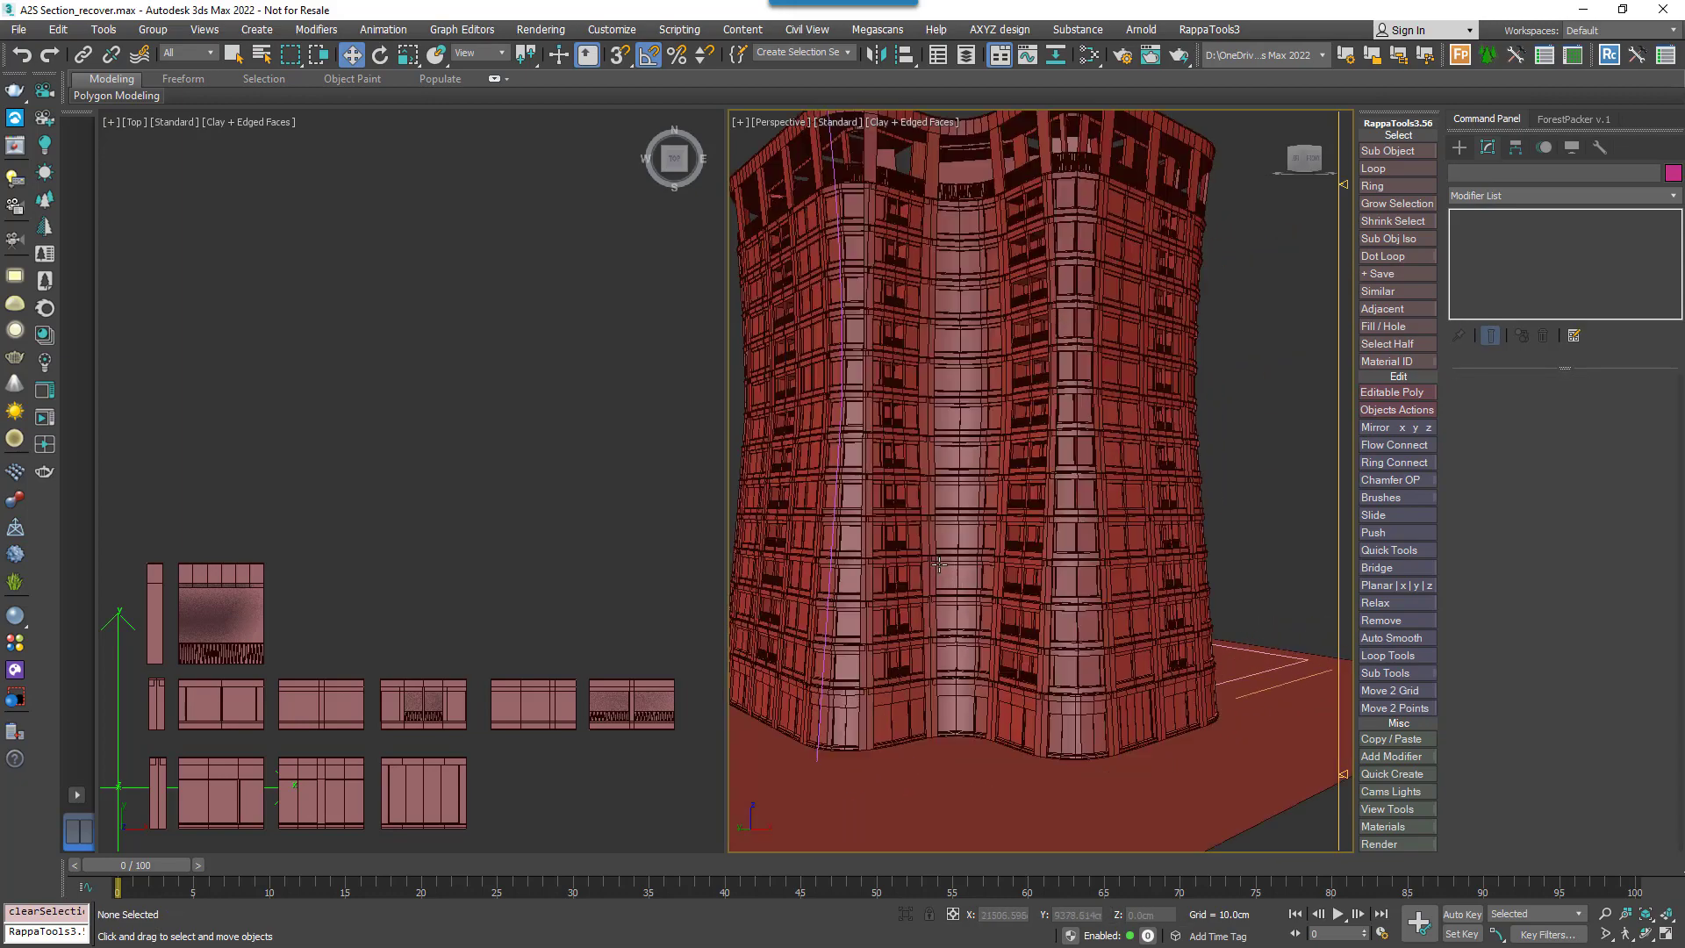
alt+middle_drag(966, 454, 950, 543)
click(950, 542)
key(e)
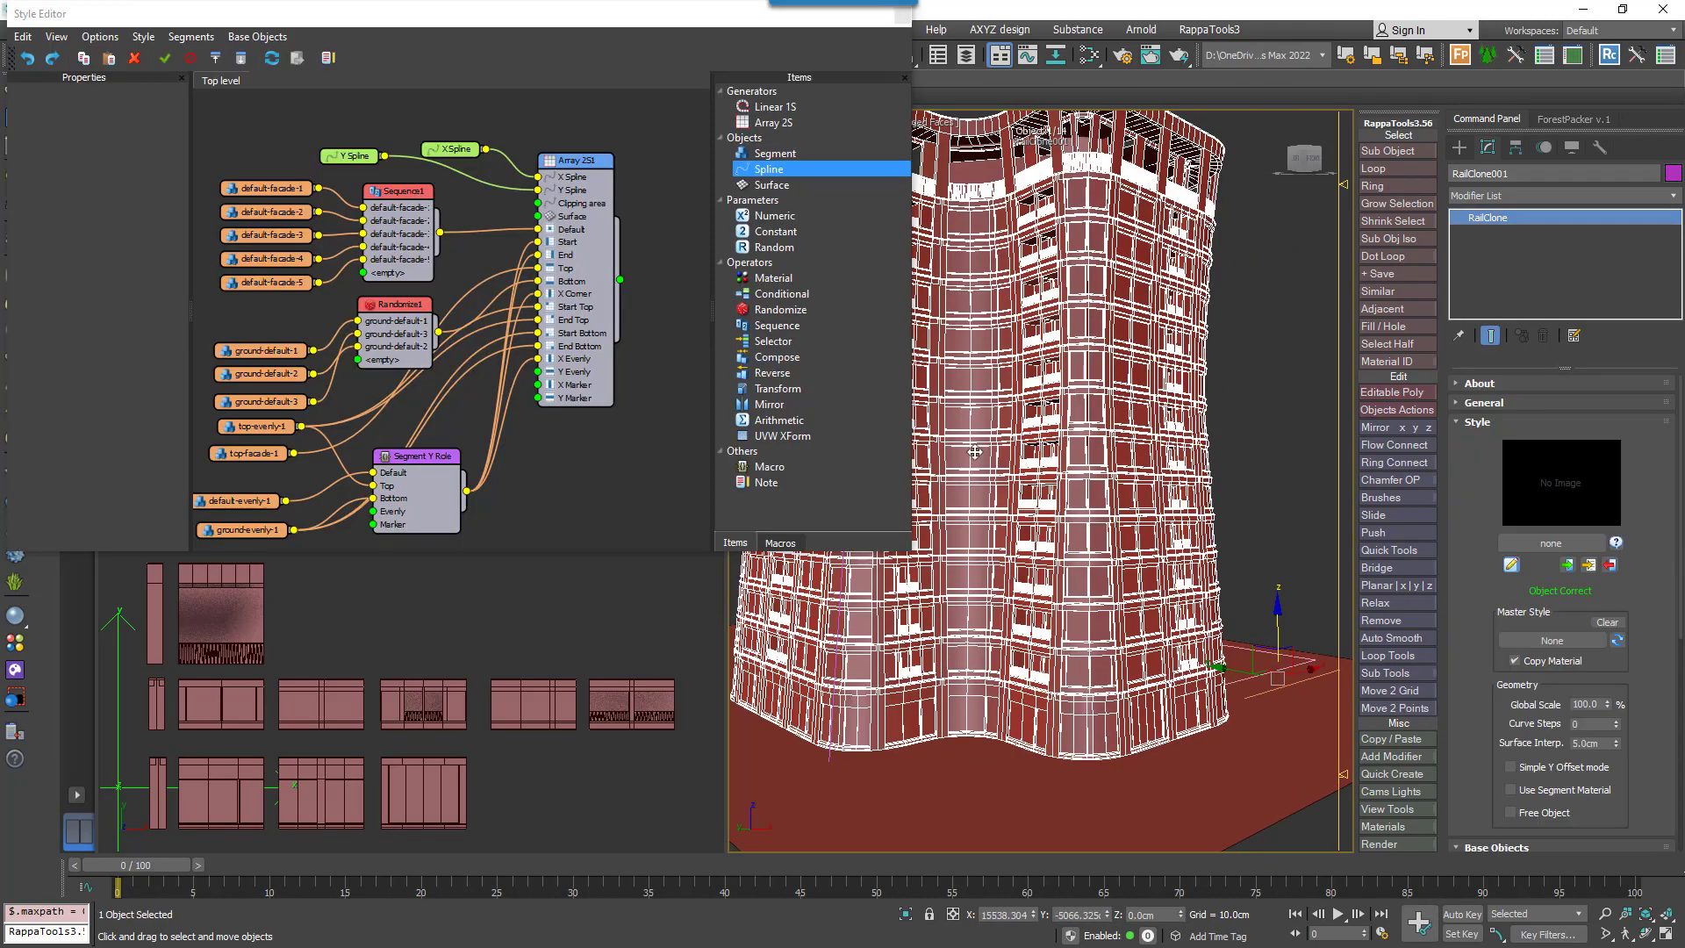
middle_drag(975, 451, 1081, 454)
drag(396, 191, 390, 188)
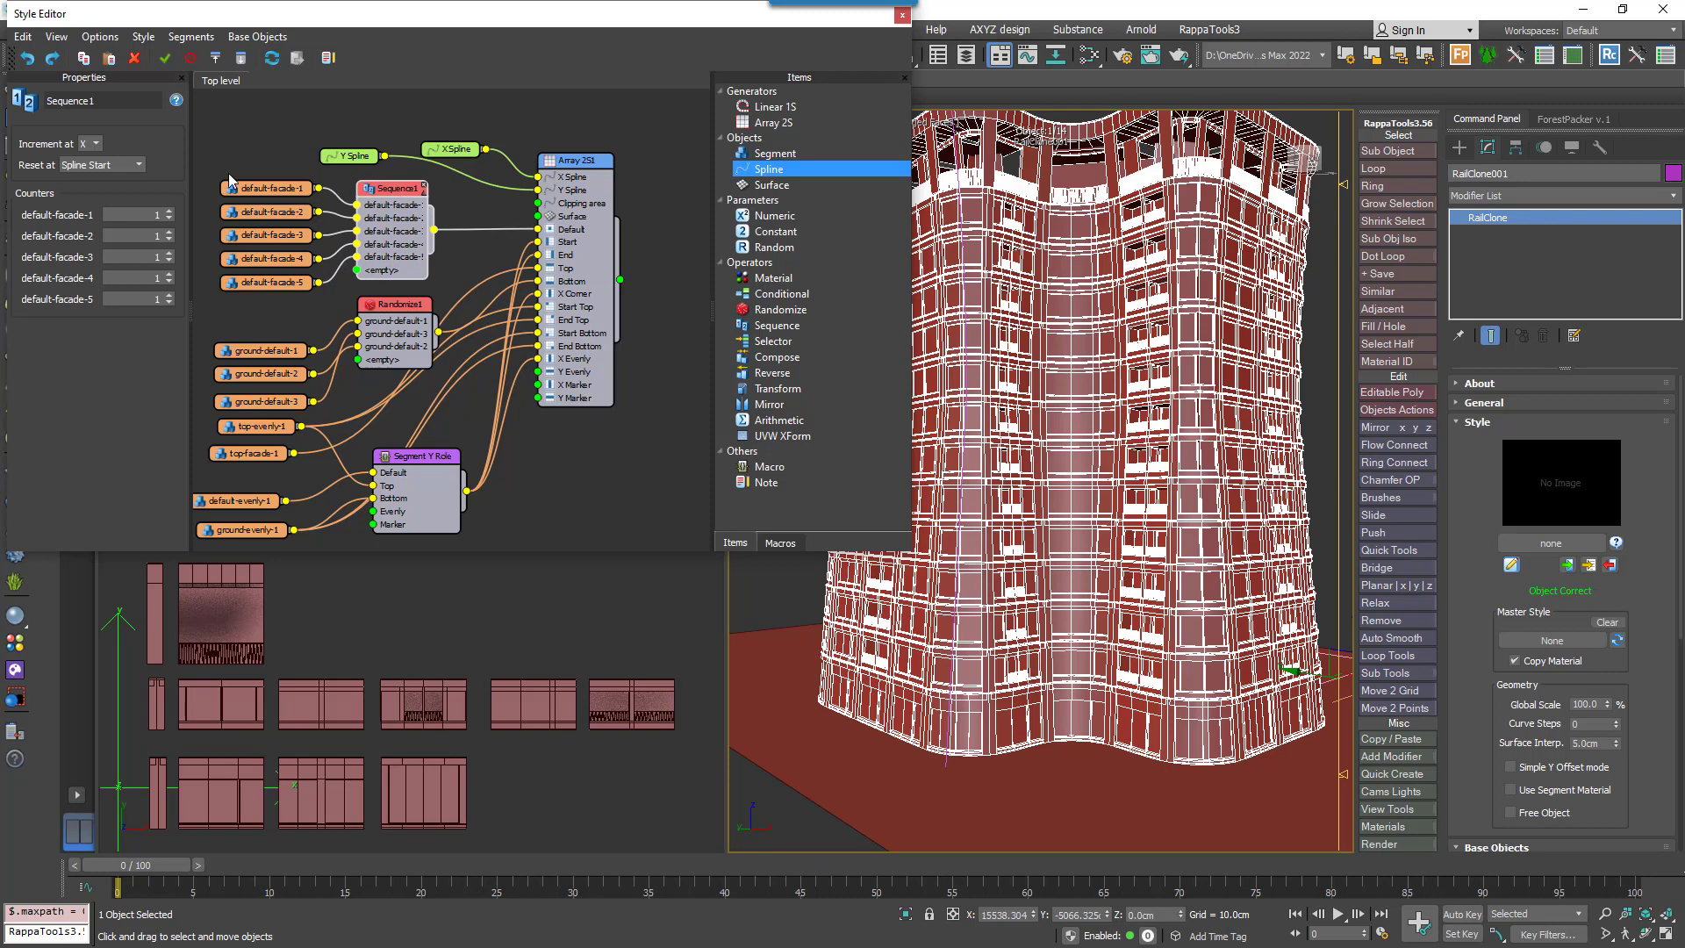
click(88, 147)
click(88, 168)
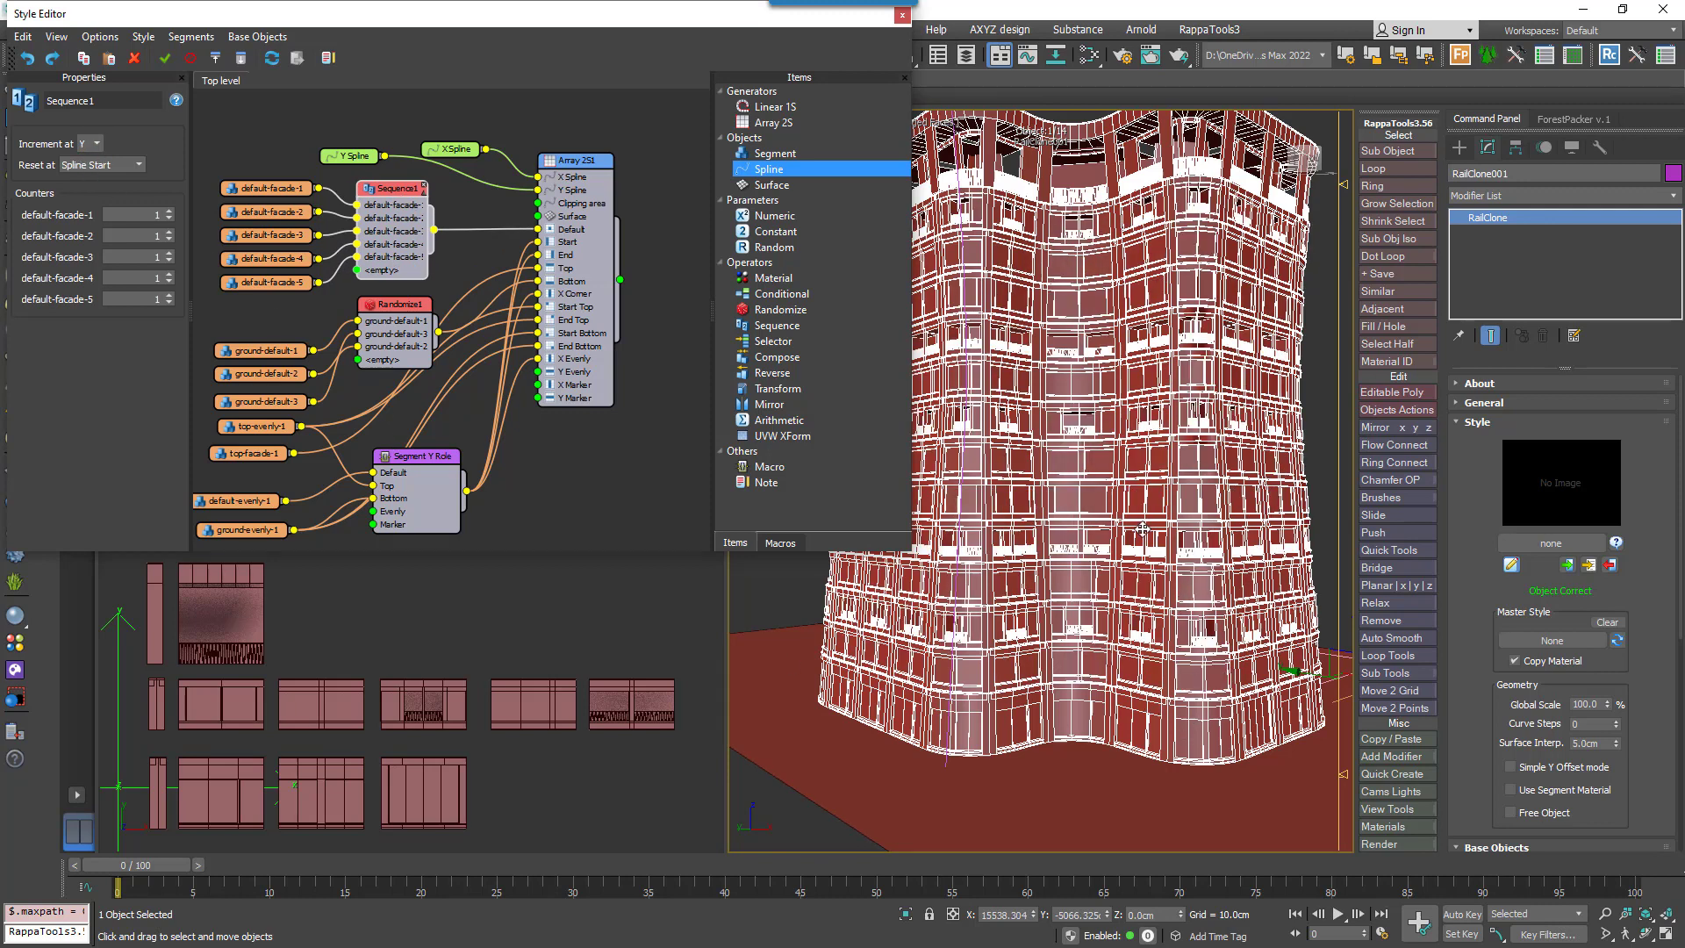
click(1329, 421)
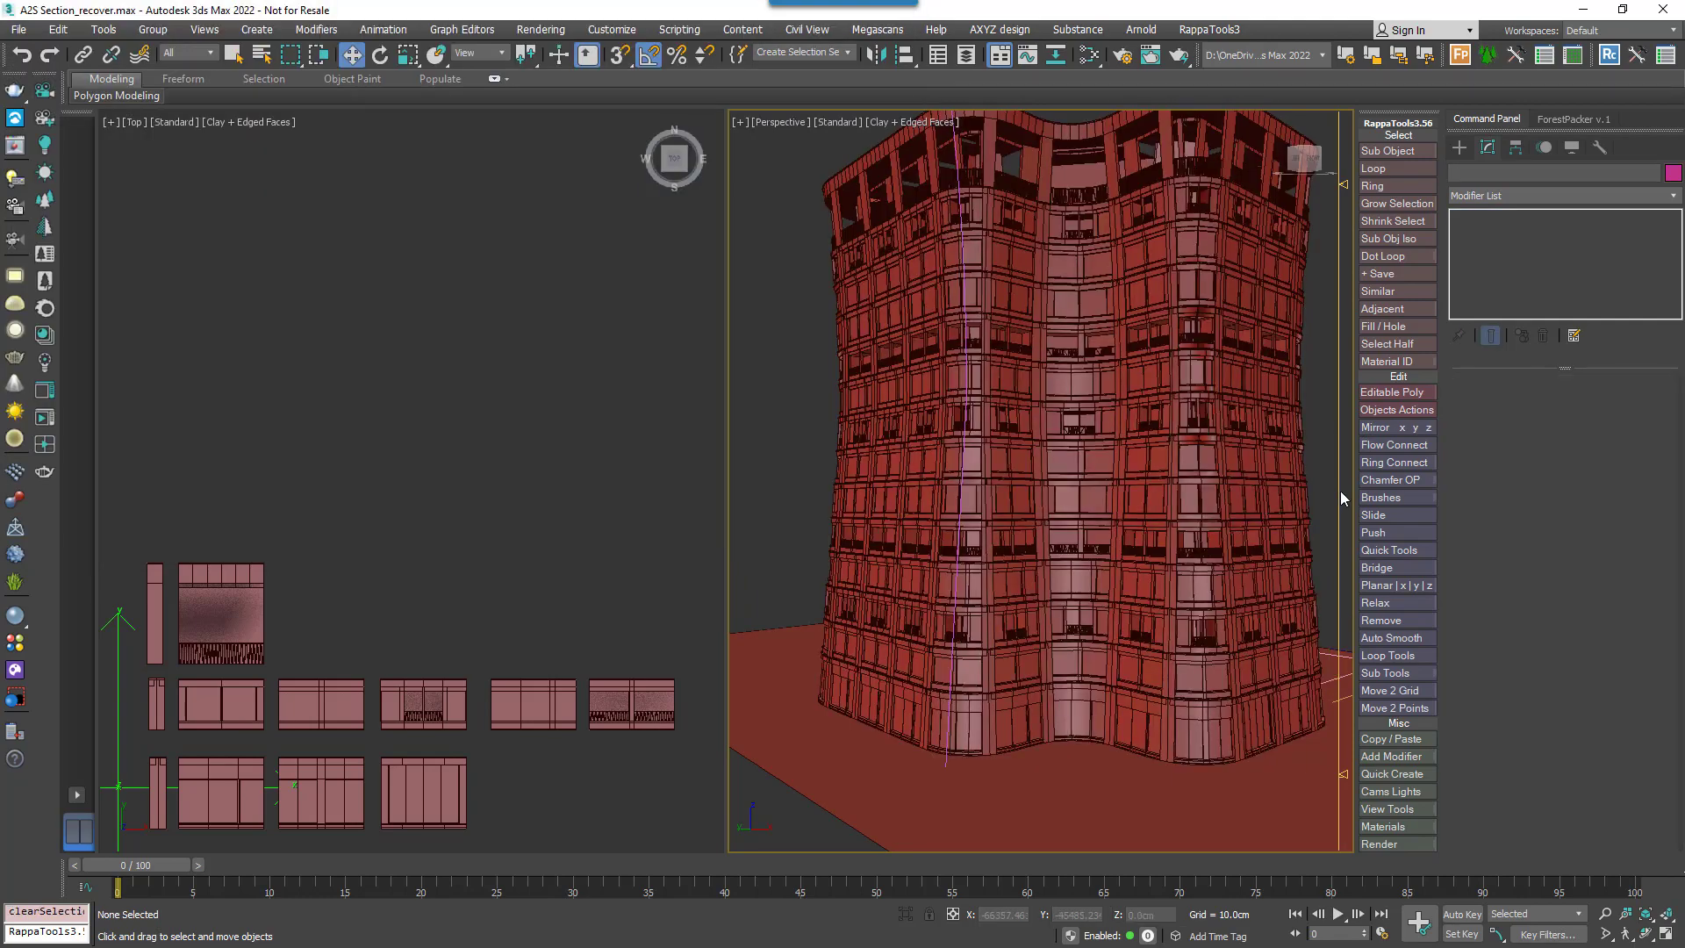
middle_drag(1335, 444, 1288, 487)
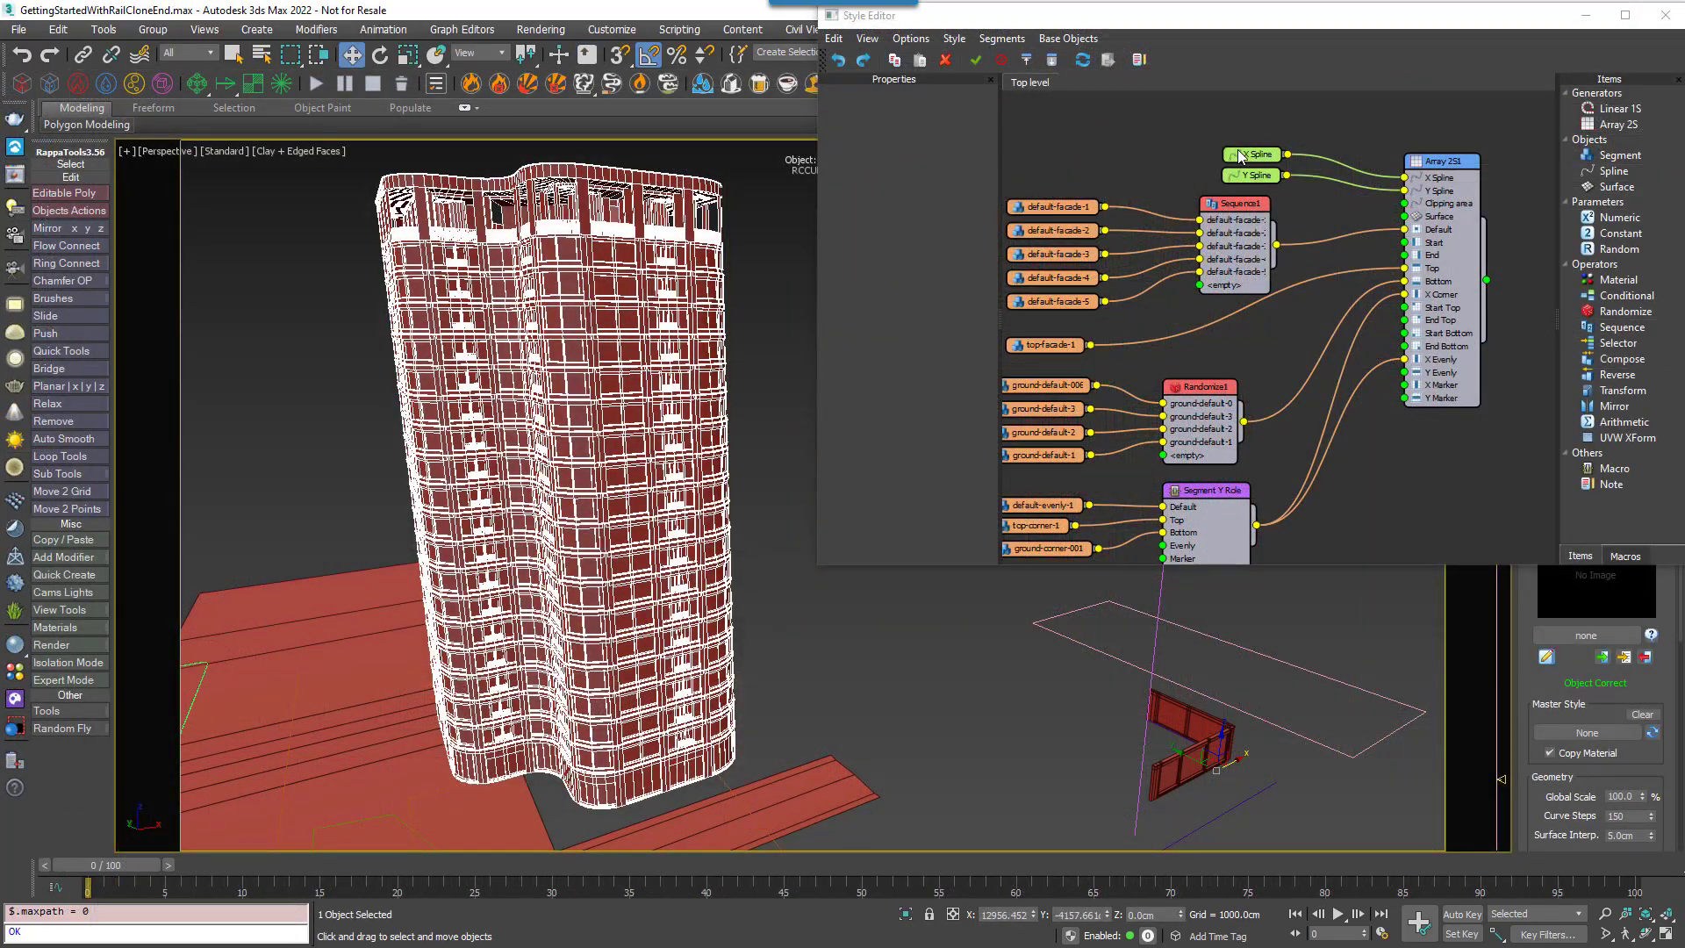
Assign the rectangle Rectangle008 on the RC plot as the X Spline node's object in the RCCURVY style.
click(1239, 157)
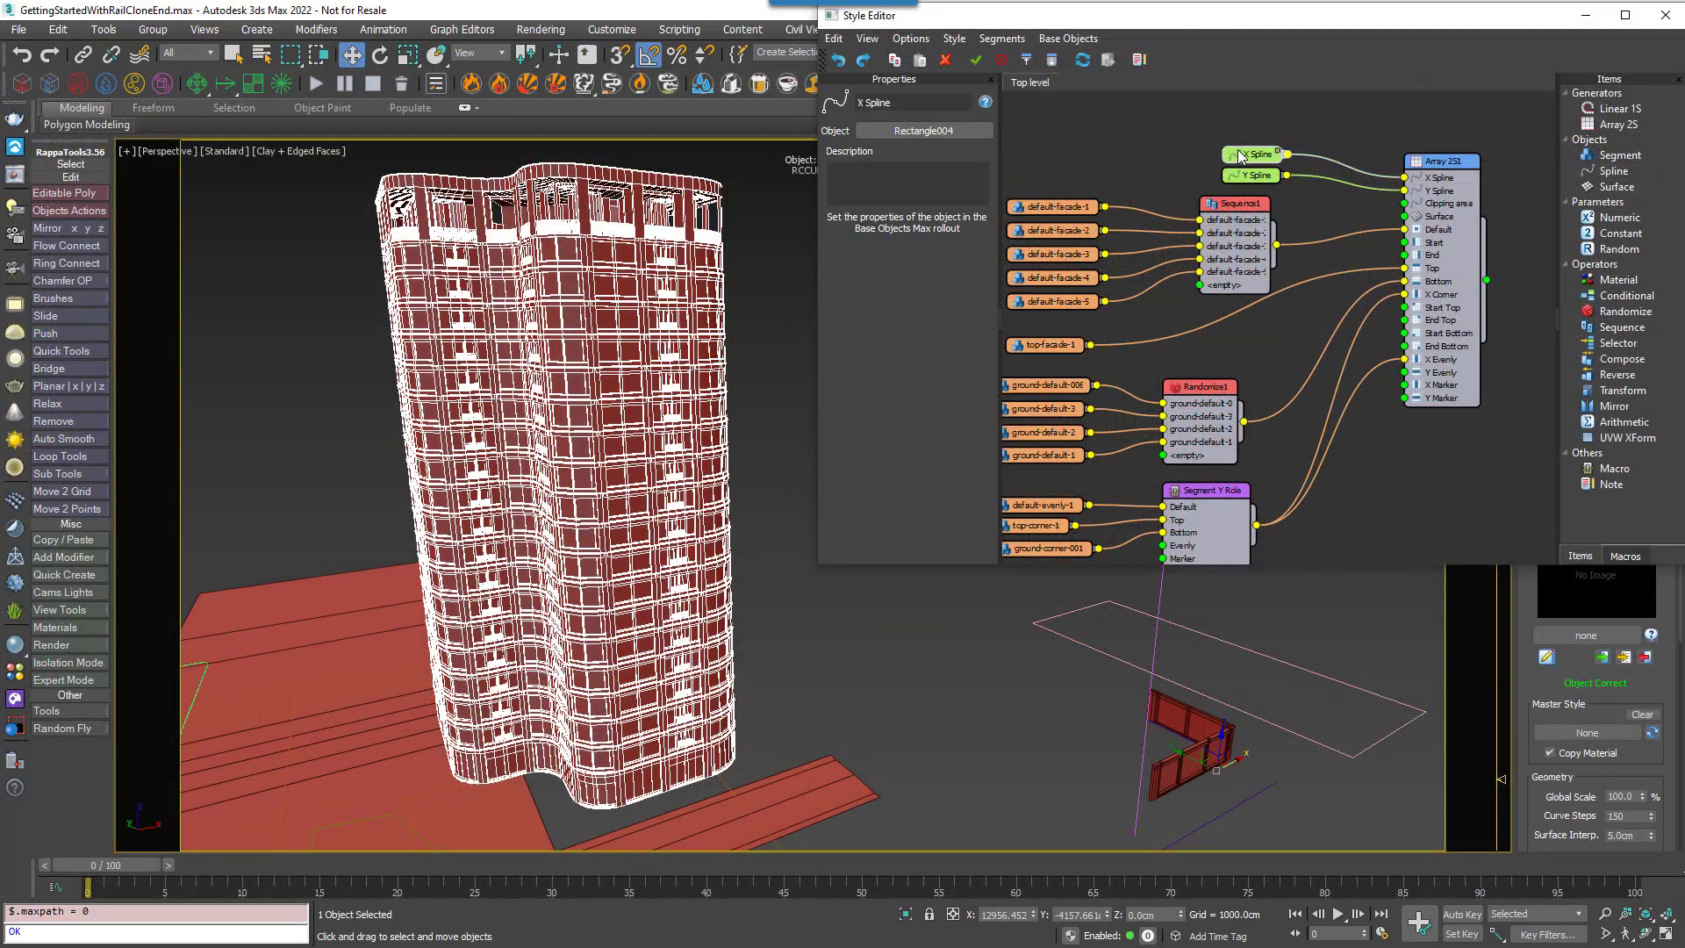
click(932, 131)
scroll(521, 598, down, 3)
mouse_move(521, 593)
middle_down()
mouse_move(614, 527)
mouse_move(529, 619)
middle_up()
scroll(517, 619, down, 3)
scroll(409, 621, up, 5)
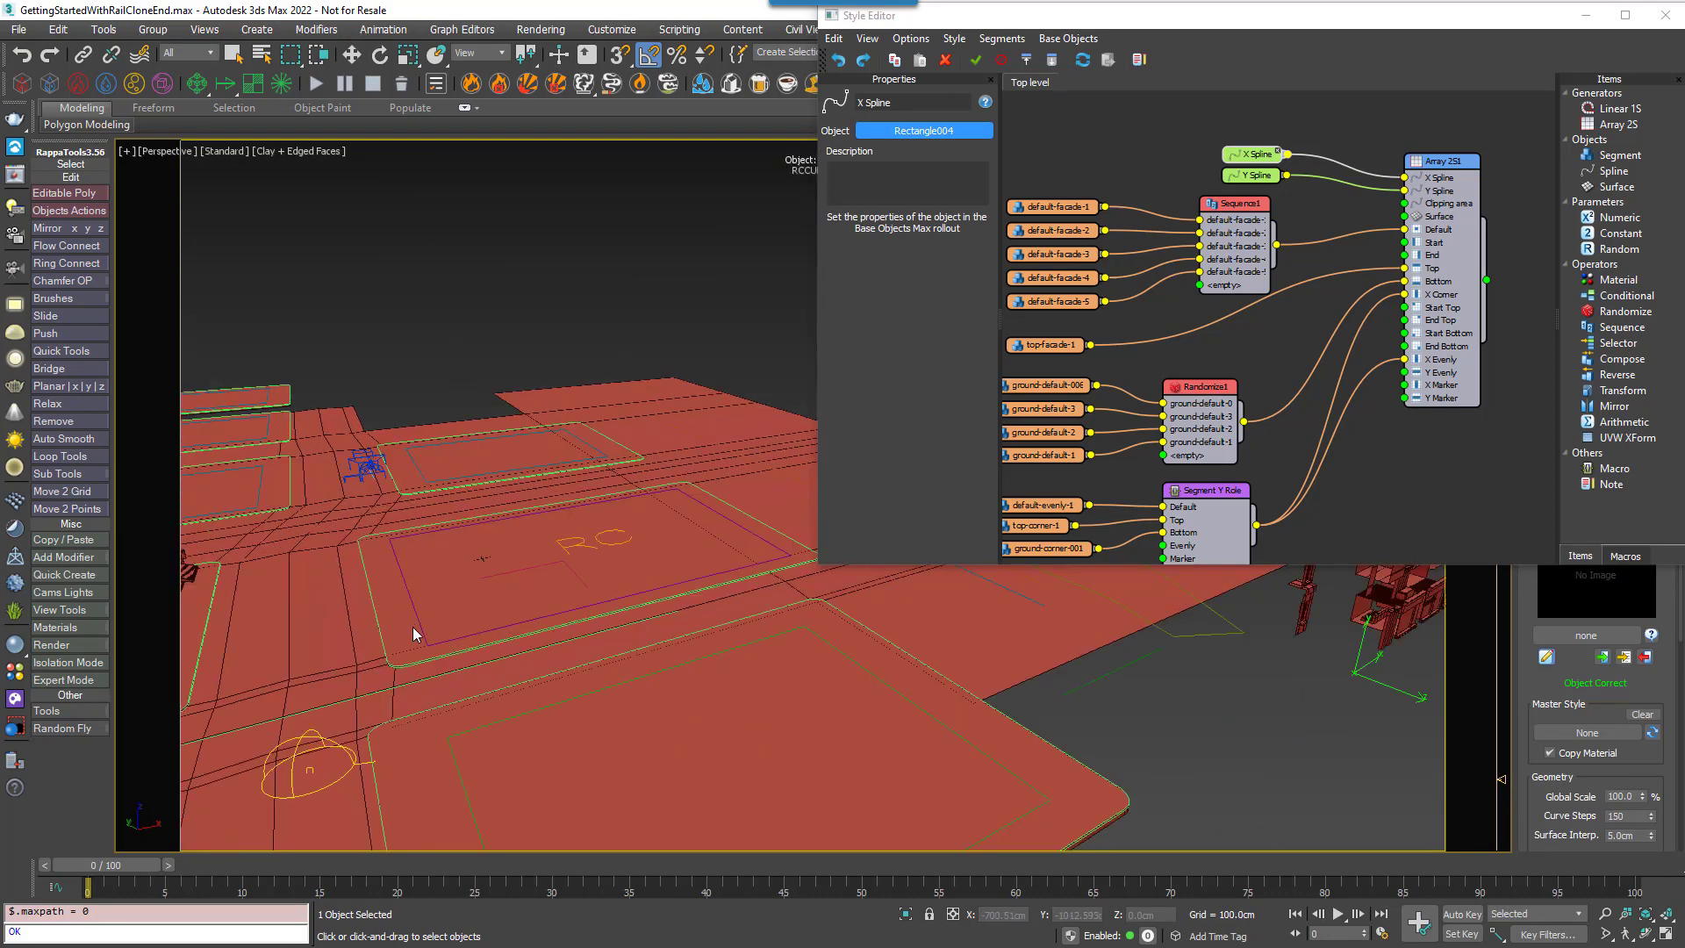
click(422, 627)
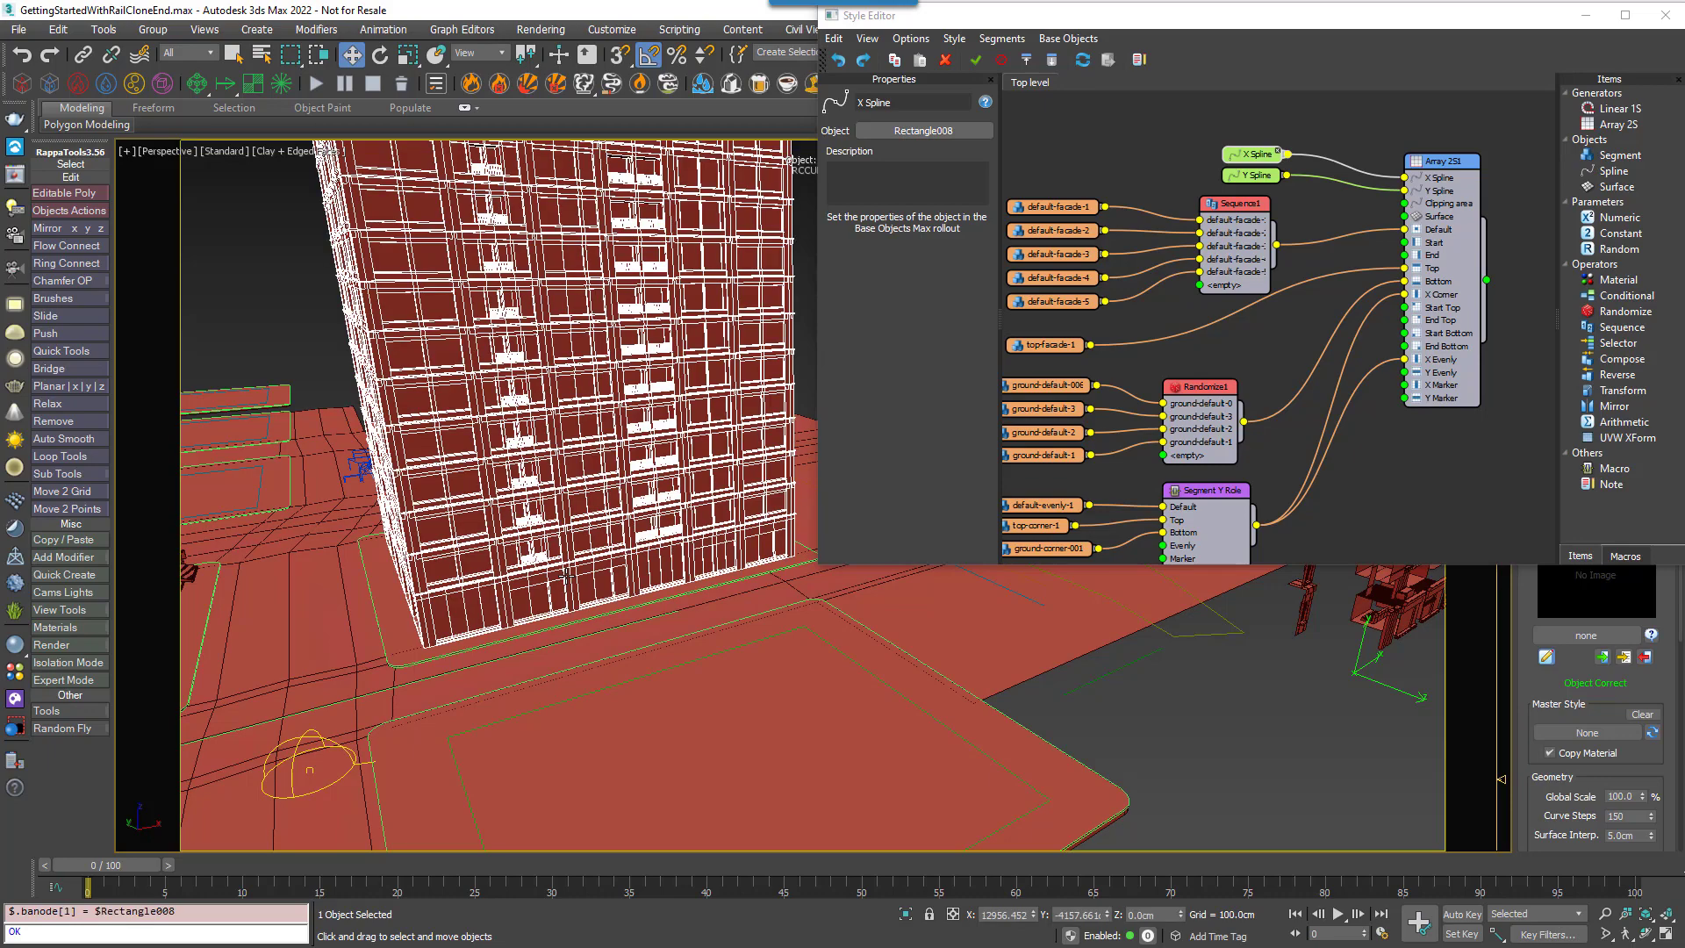
Disconnect the Y Spline node from the Array 2S generator and set the generator's Y Size to 3000 cm.
middle_drag(588, 483, 667, 548)
scroll(579, 539, down, 3)
drag(1404, 192, 1352, 195)
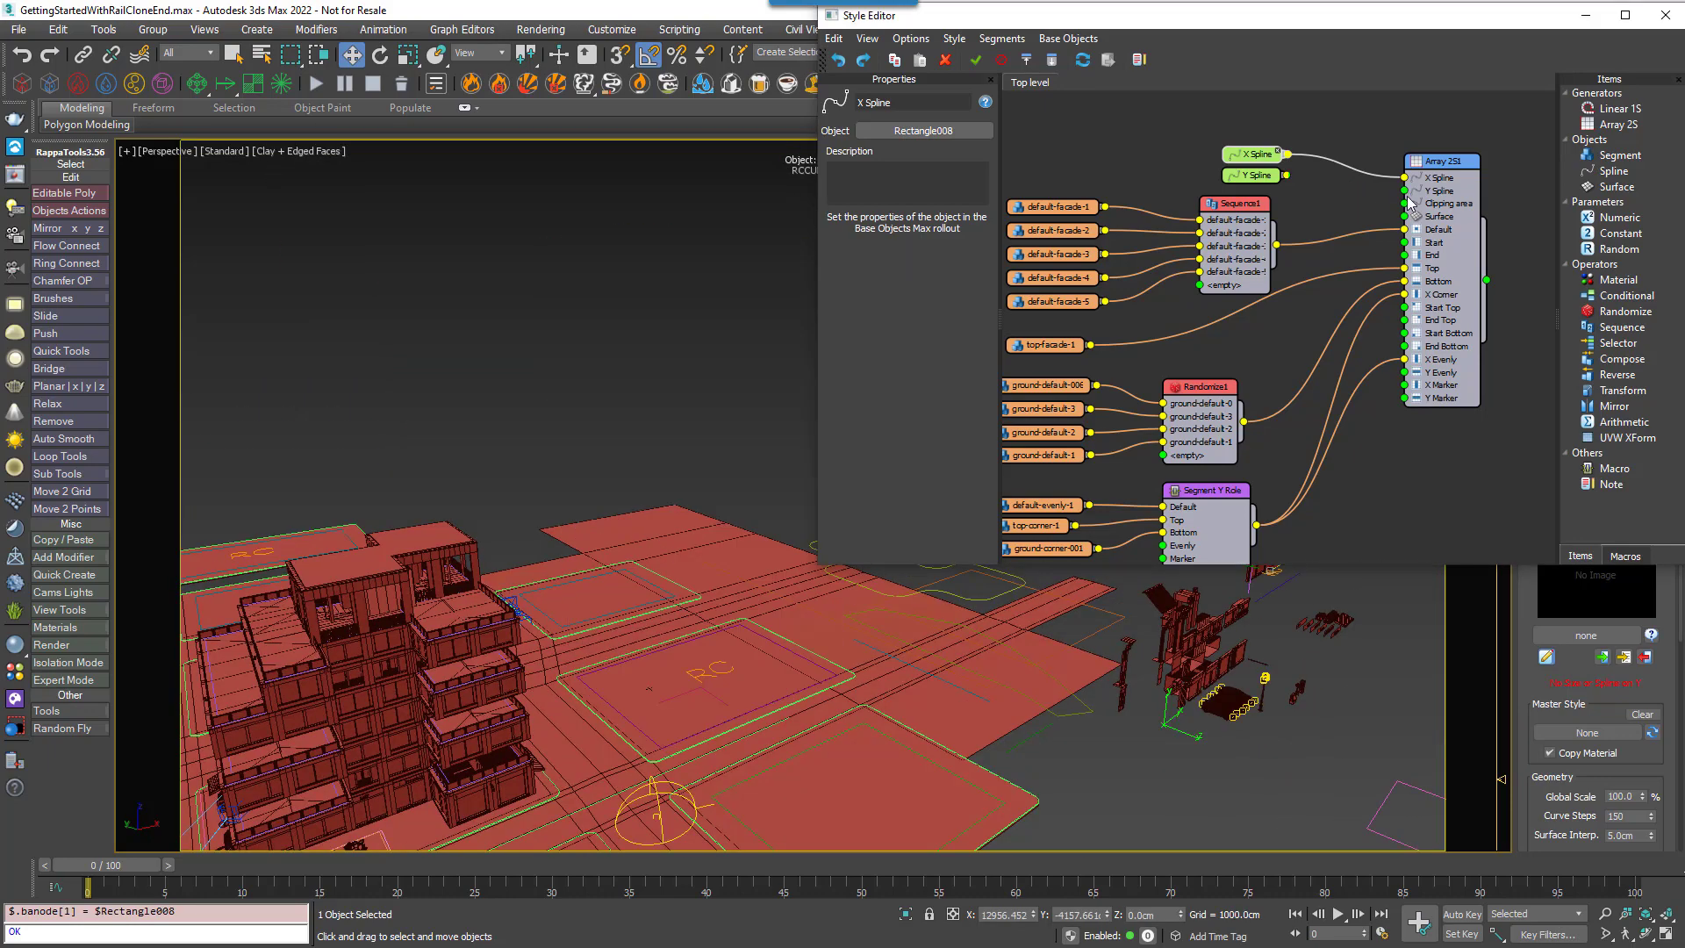
click(1441, 201)
drag(977, 180, 979, 181)
text(3000)
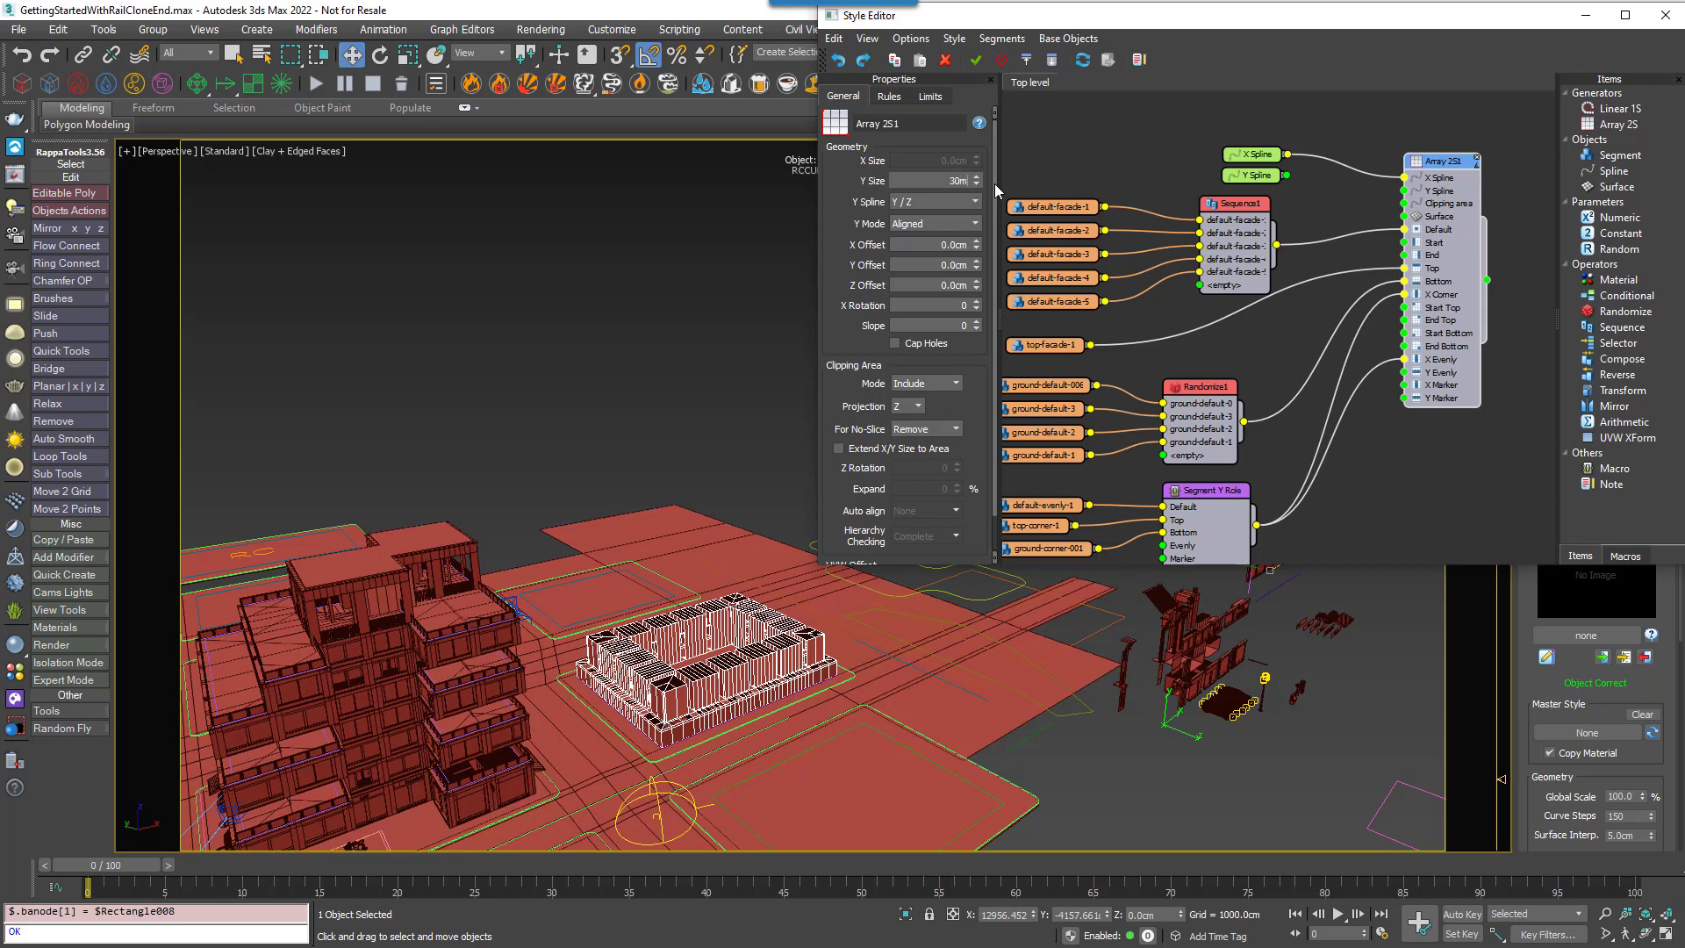
key(Return)
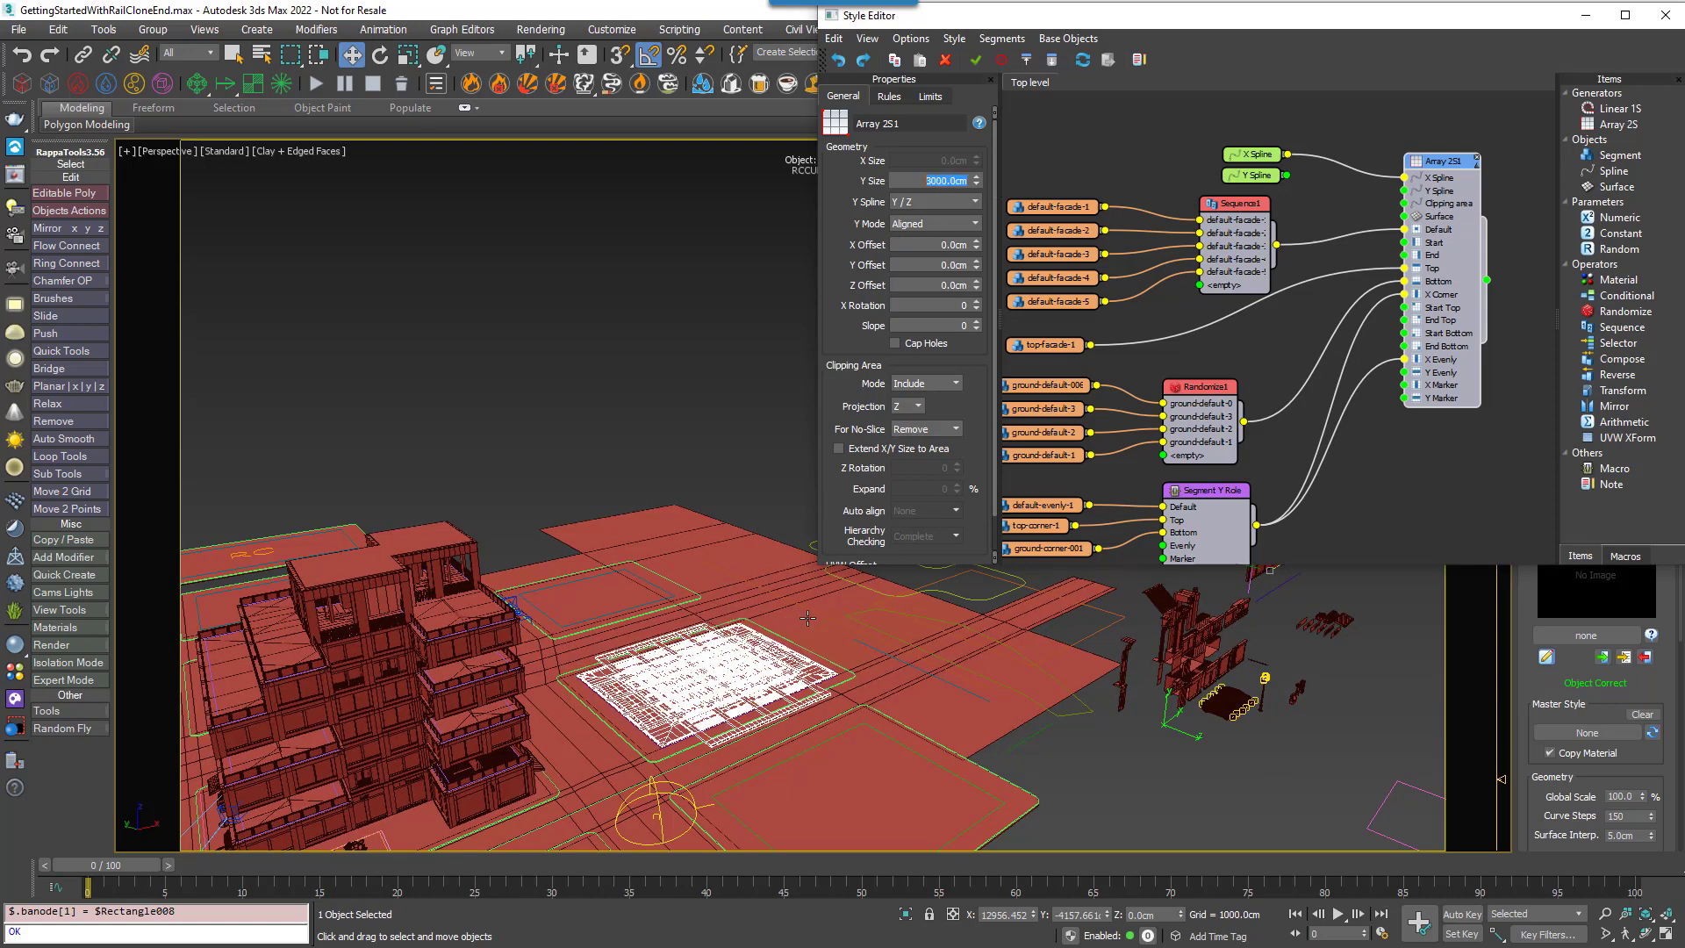
Set the generator's X Rotation to 90 so the facade stands upright.
click(908, 307)
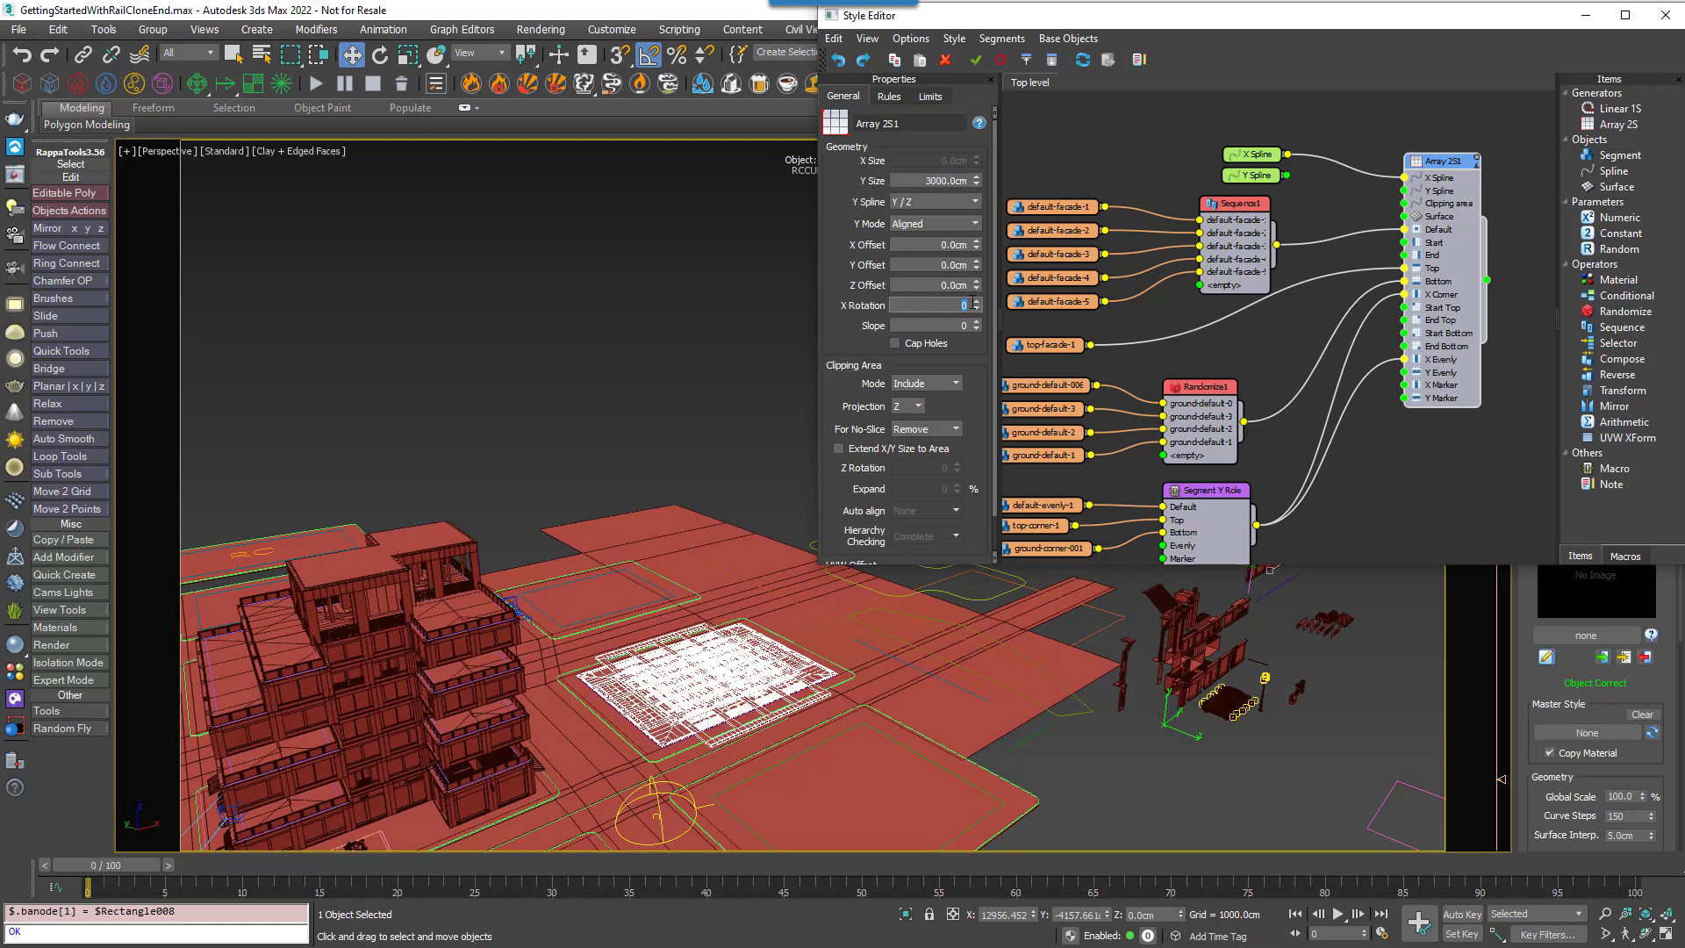
text(90)
key(Return)
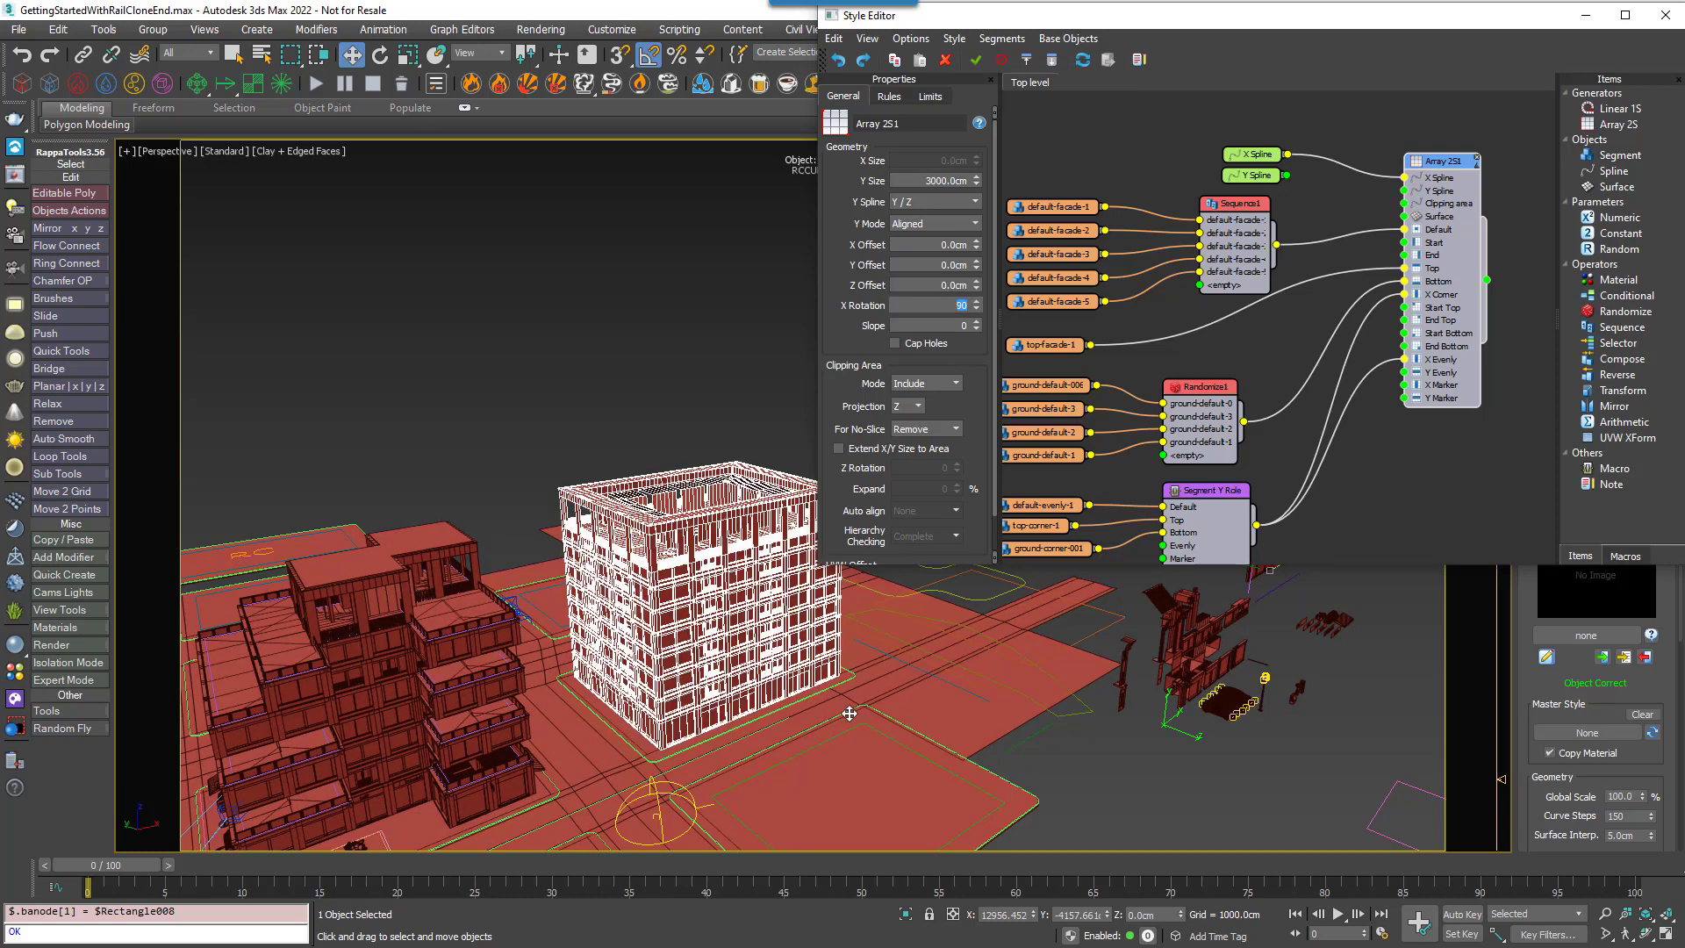
Export the Y Size geometry parameter of the Array 2S generator as a node input.
middle_drag(1406, 440, 1343, 377)
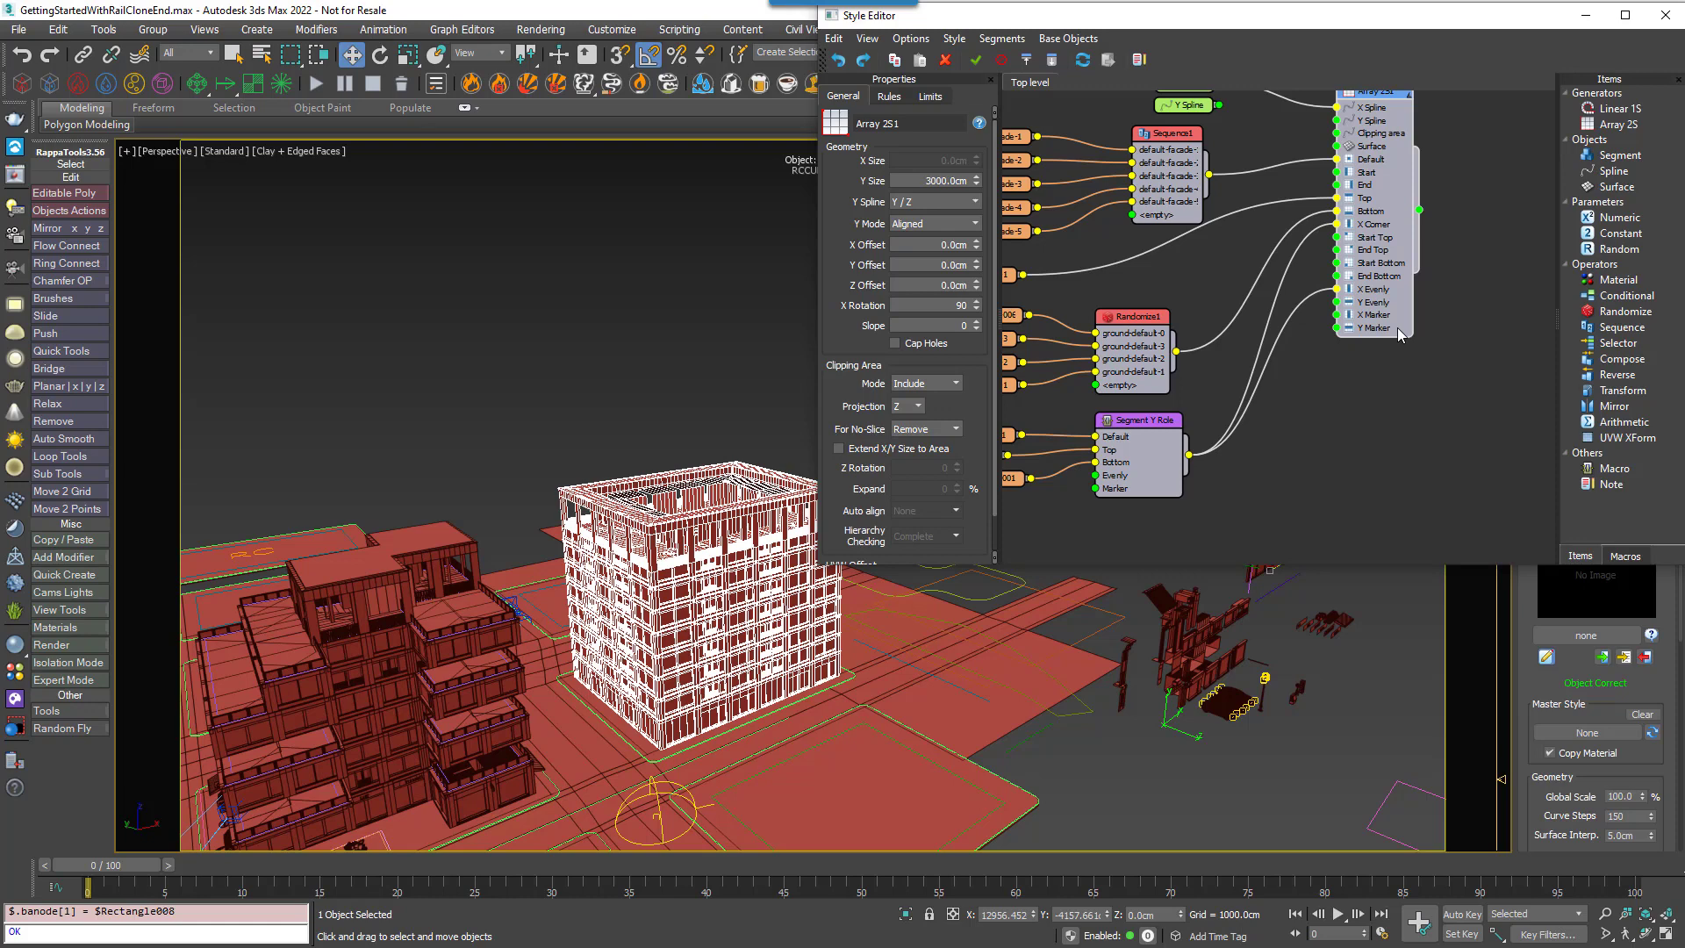
right_click(1399, 334)
click(1473, 530)
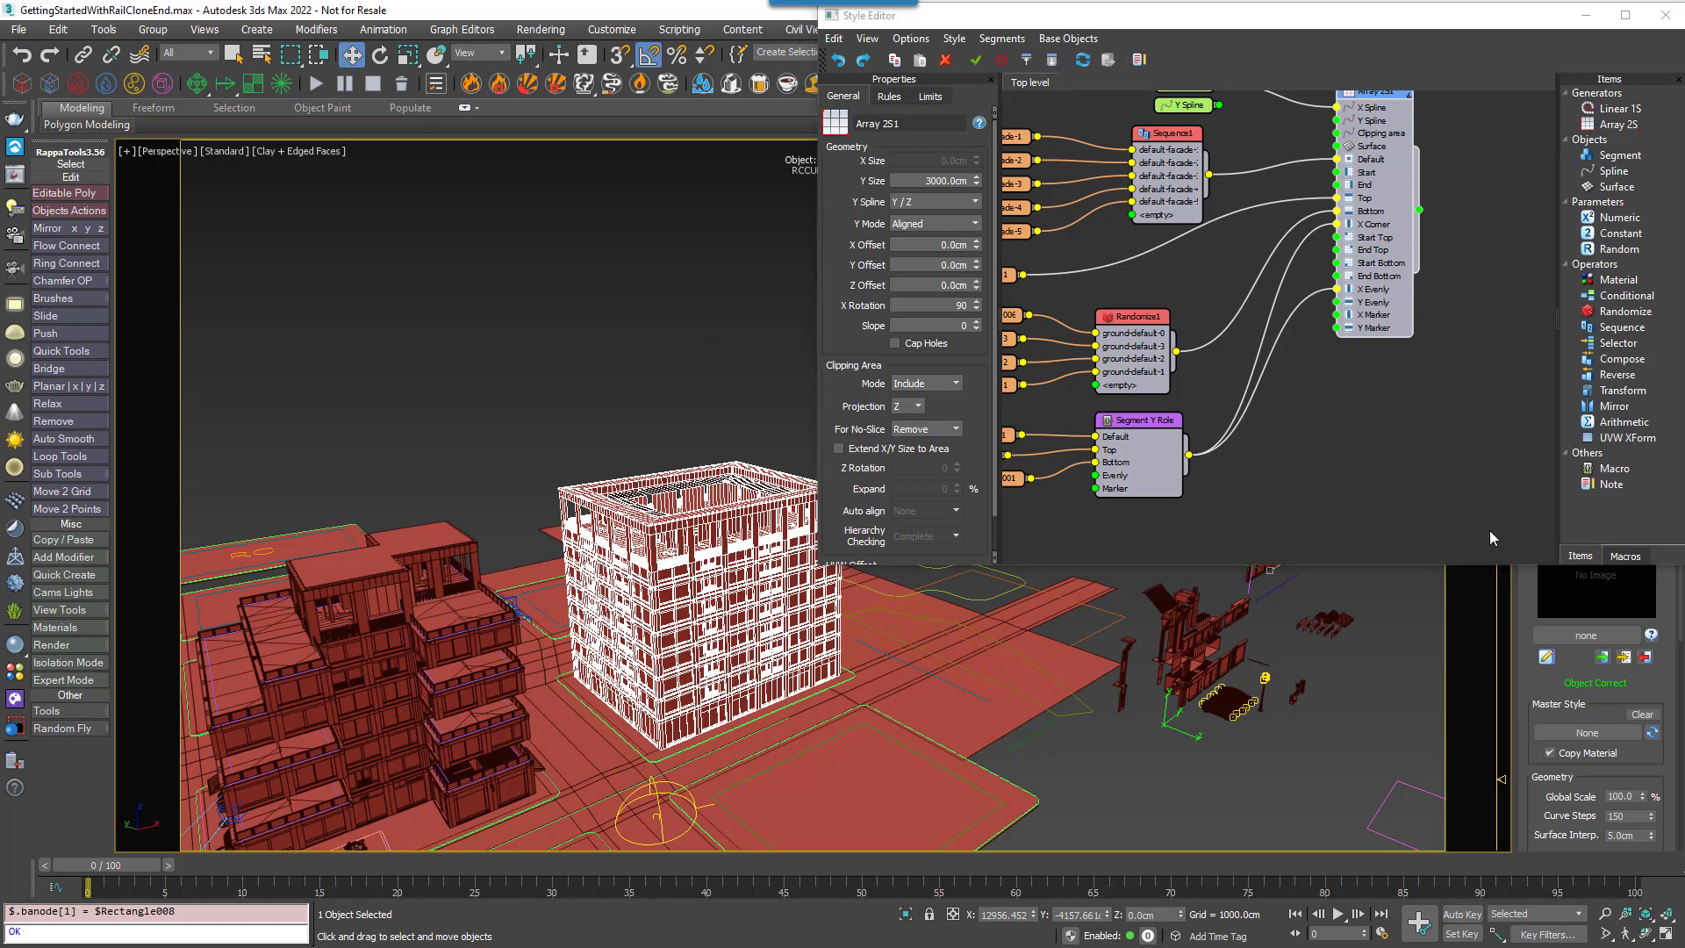
click(736, 356)
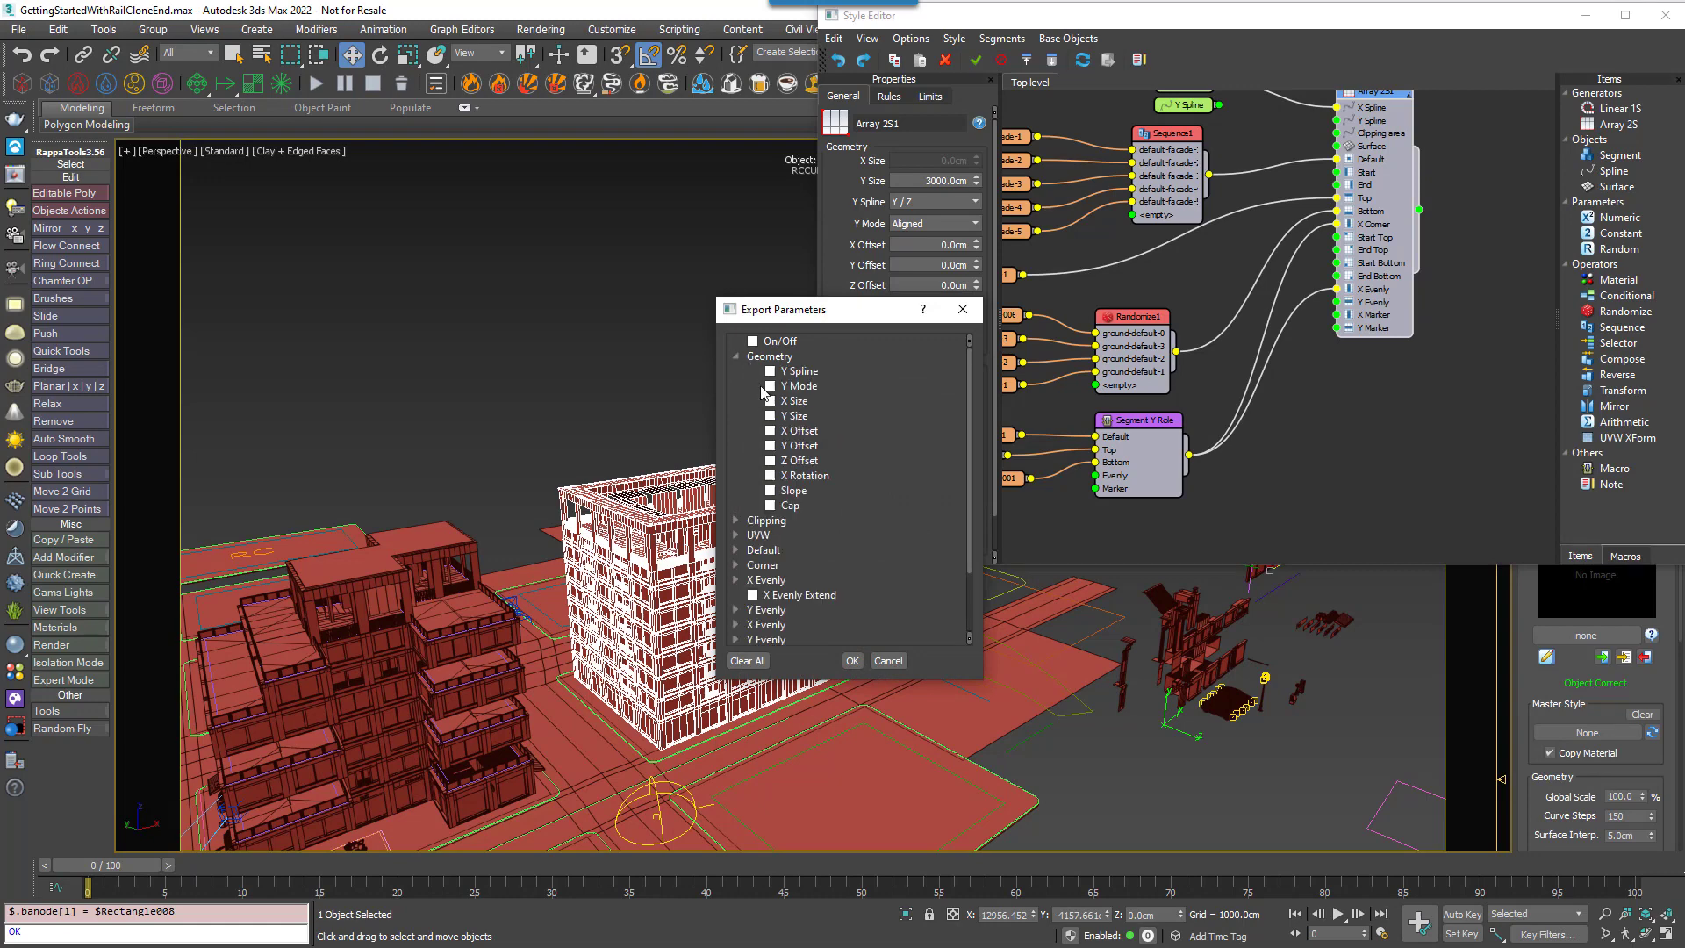
click(771, 416)
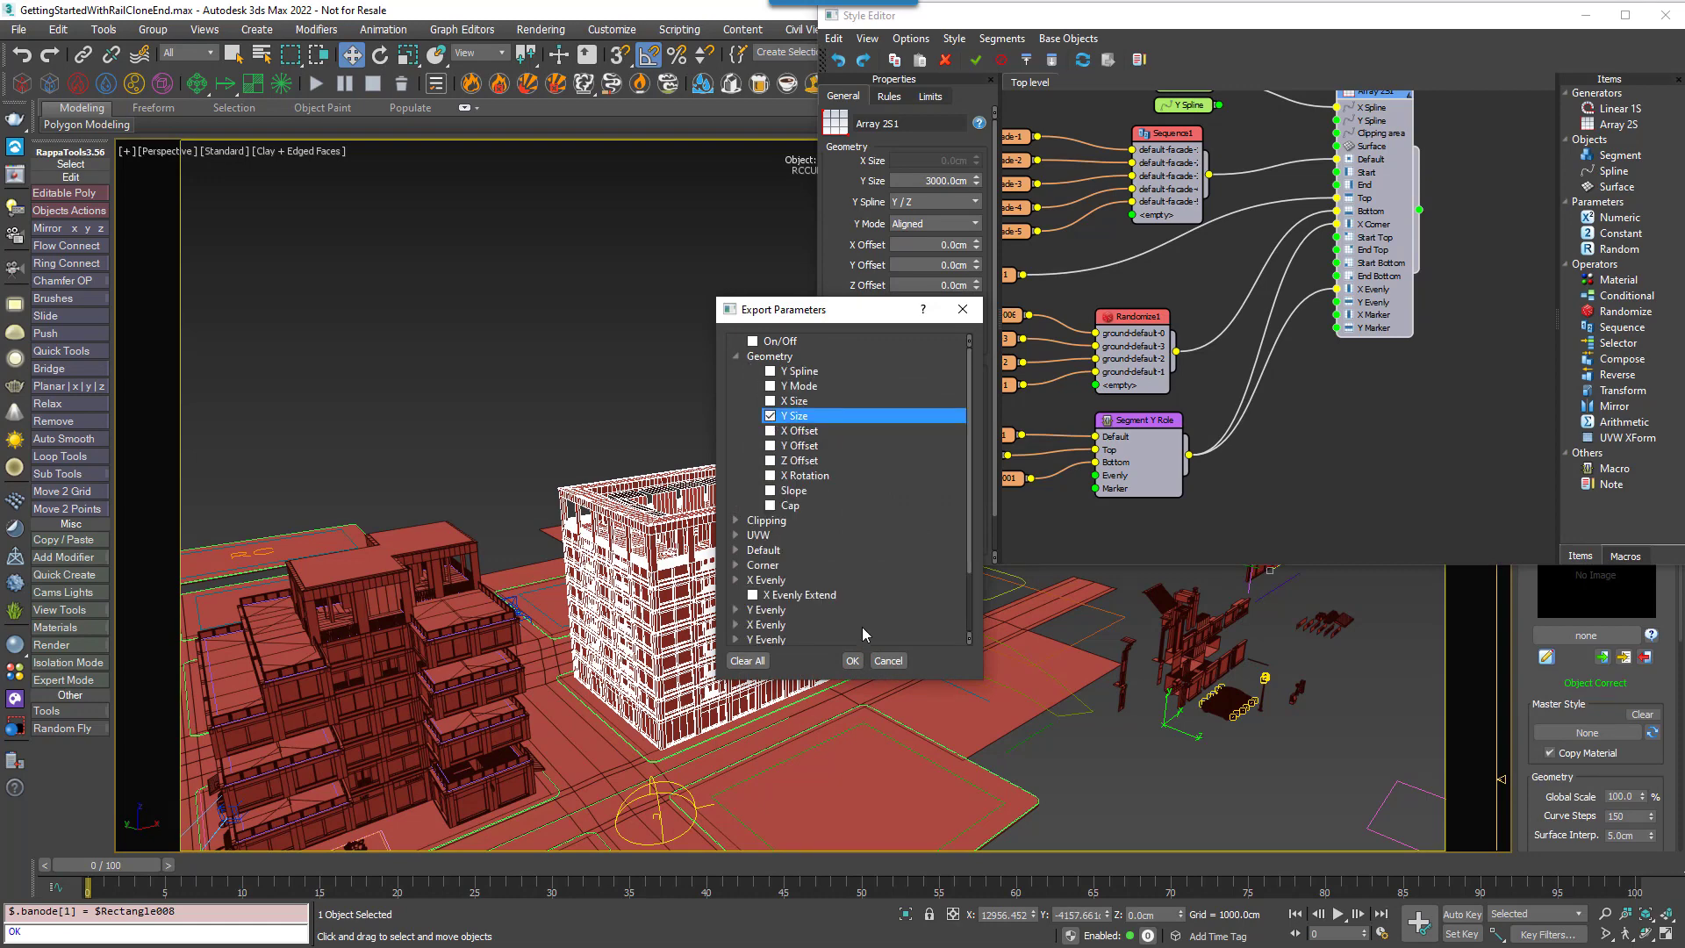
click(852, 661)
Add a Numeric parameter node of type Scene Units and wire it to the generator's Y Size input.
drag(1622, 217, 1275, 463)
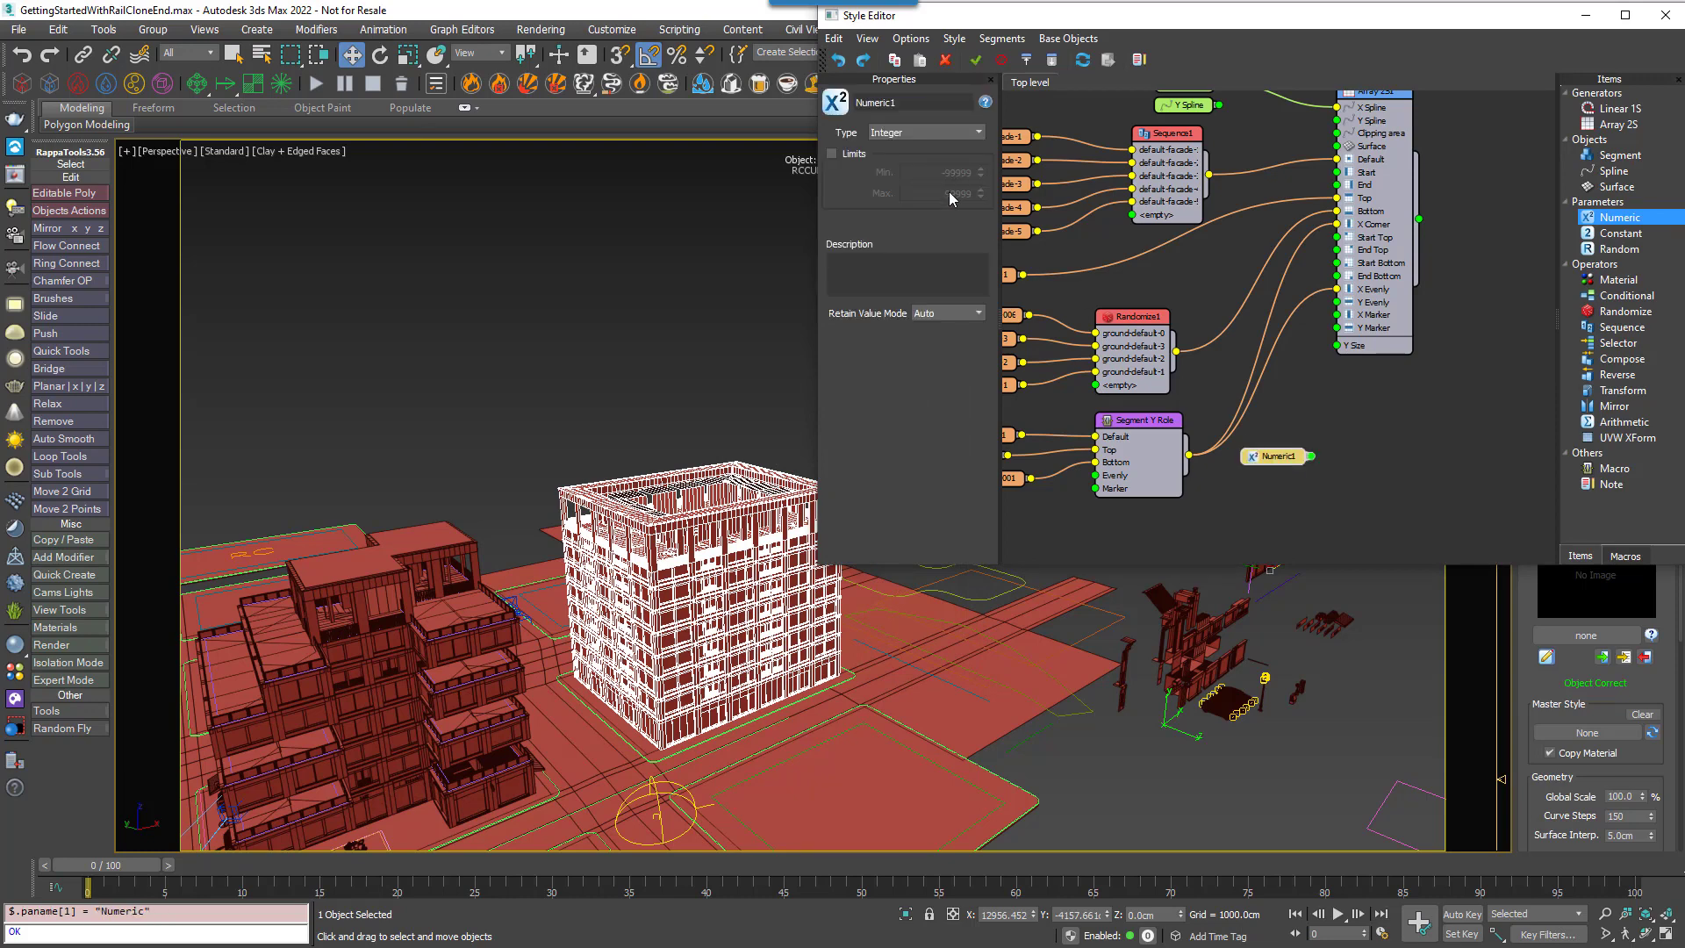
click(936, 132)
click(913, 181)
drag(1311, 456, 1336, 345)
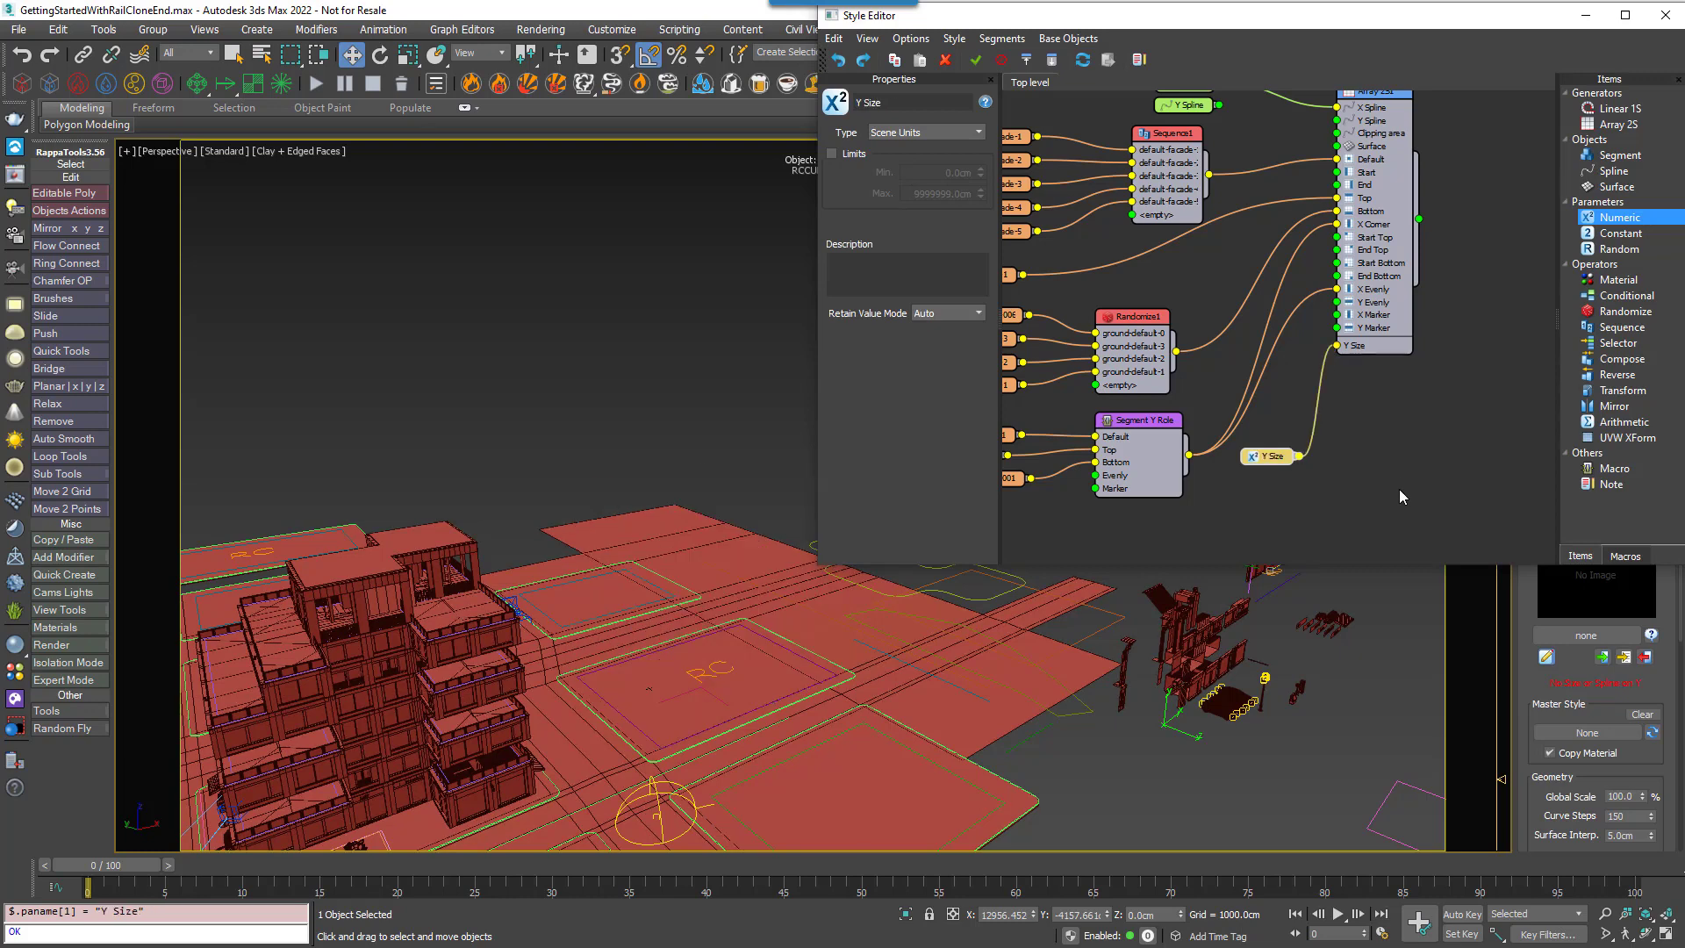
Set the value of the style's Y Size parameter to 3000 cm.
drag(1558, 701, 1577, 384)
scroll(1549, 716, down, 3)
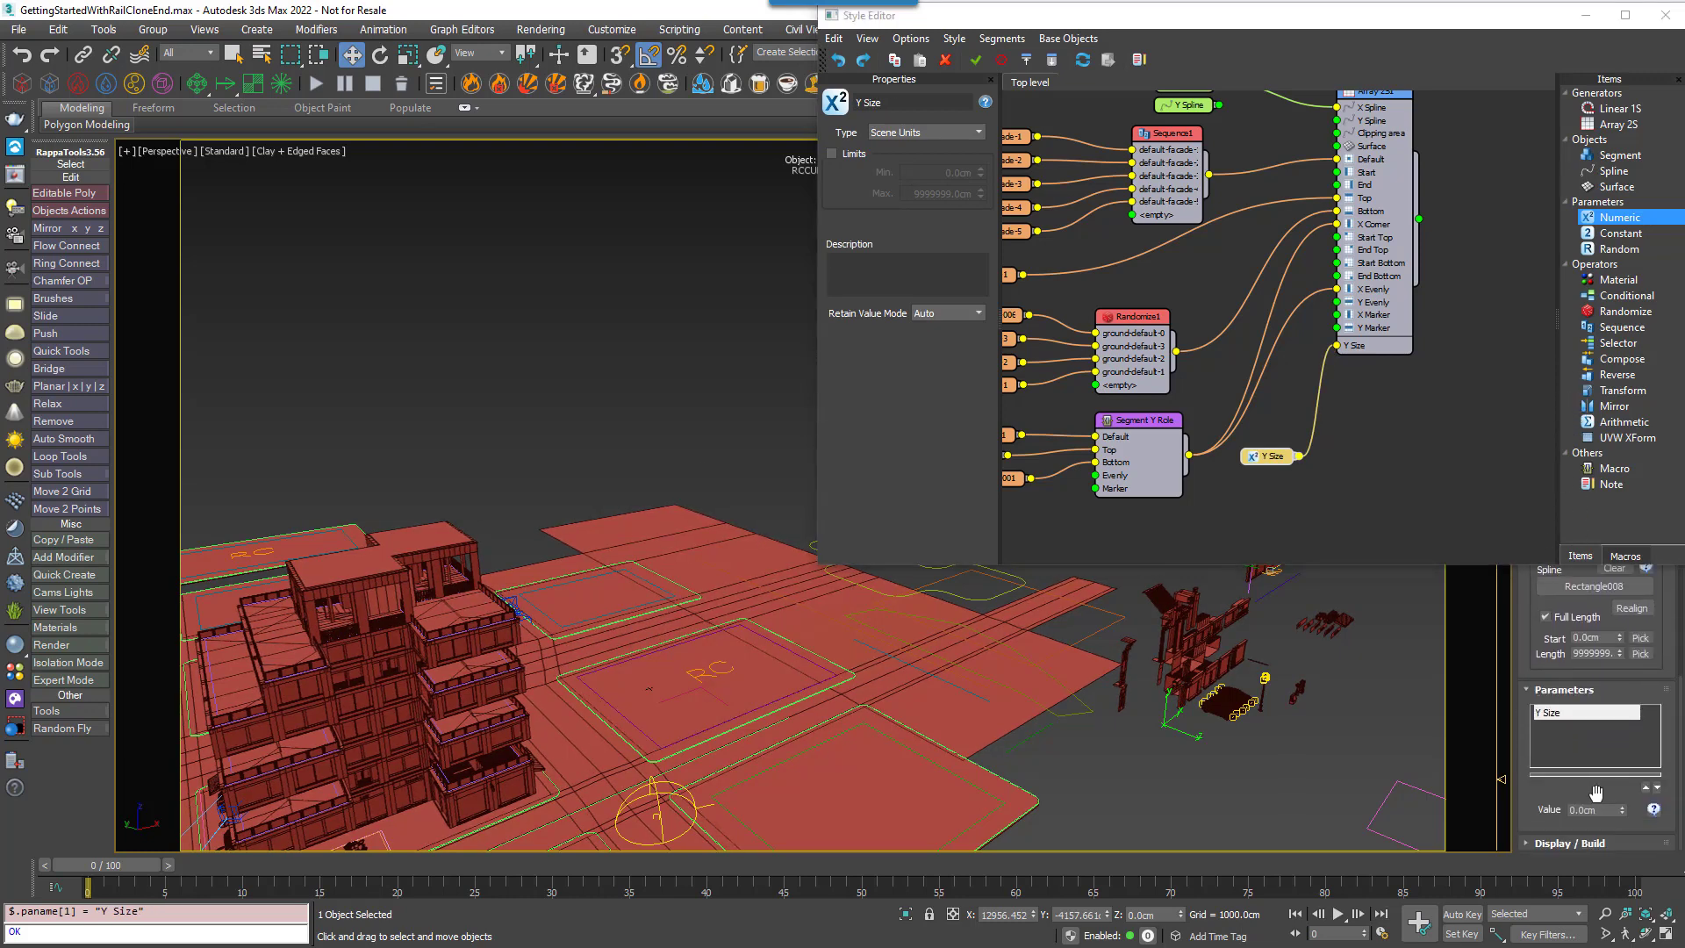
drag(1595, 809, 1531, 810)
text(3000)
key(Return)
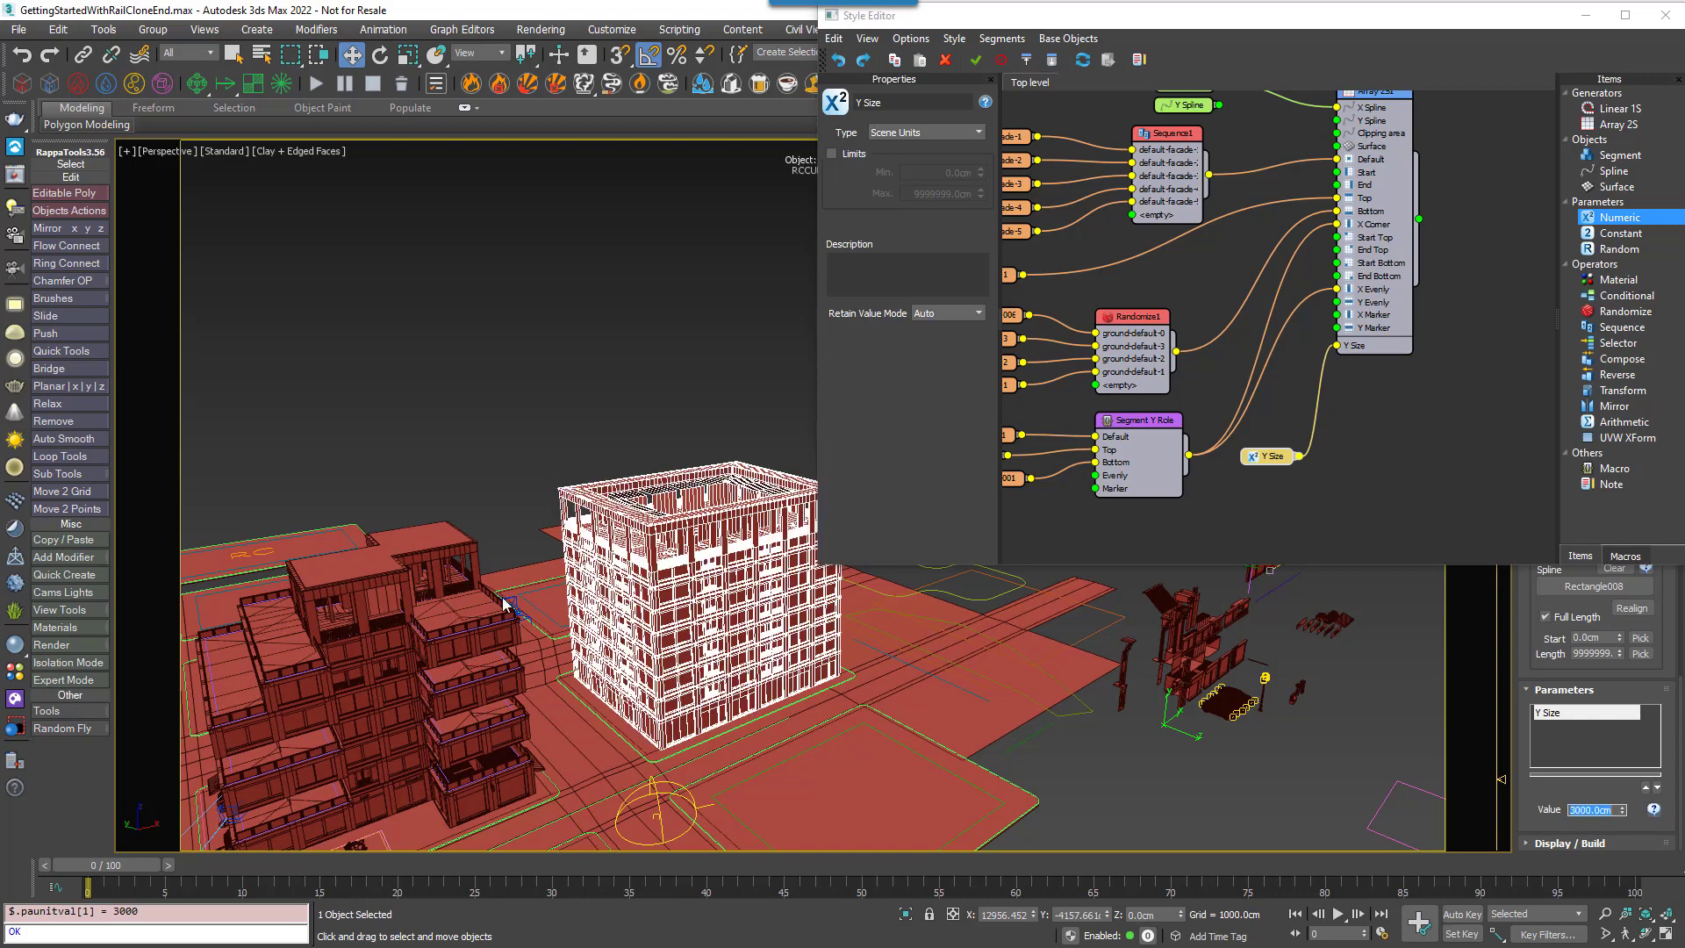
Inspect the building's open roof and draw a plane on the empty area beyond the curved outline.
alt+middle_drag(713, 572, 687, 619)
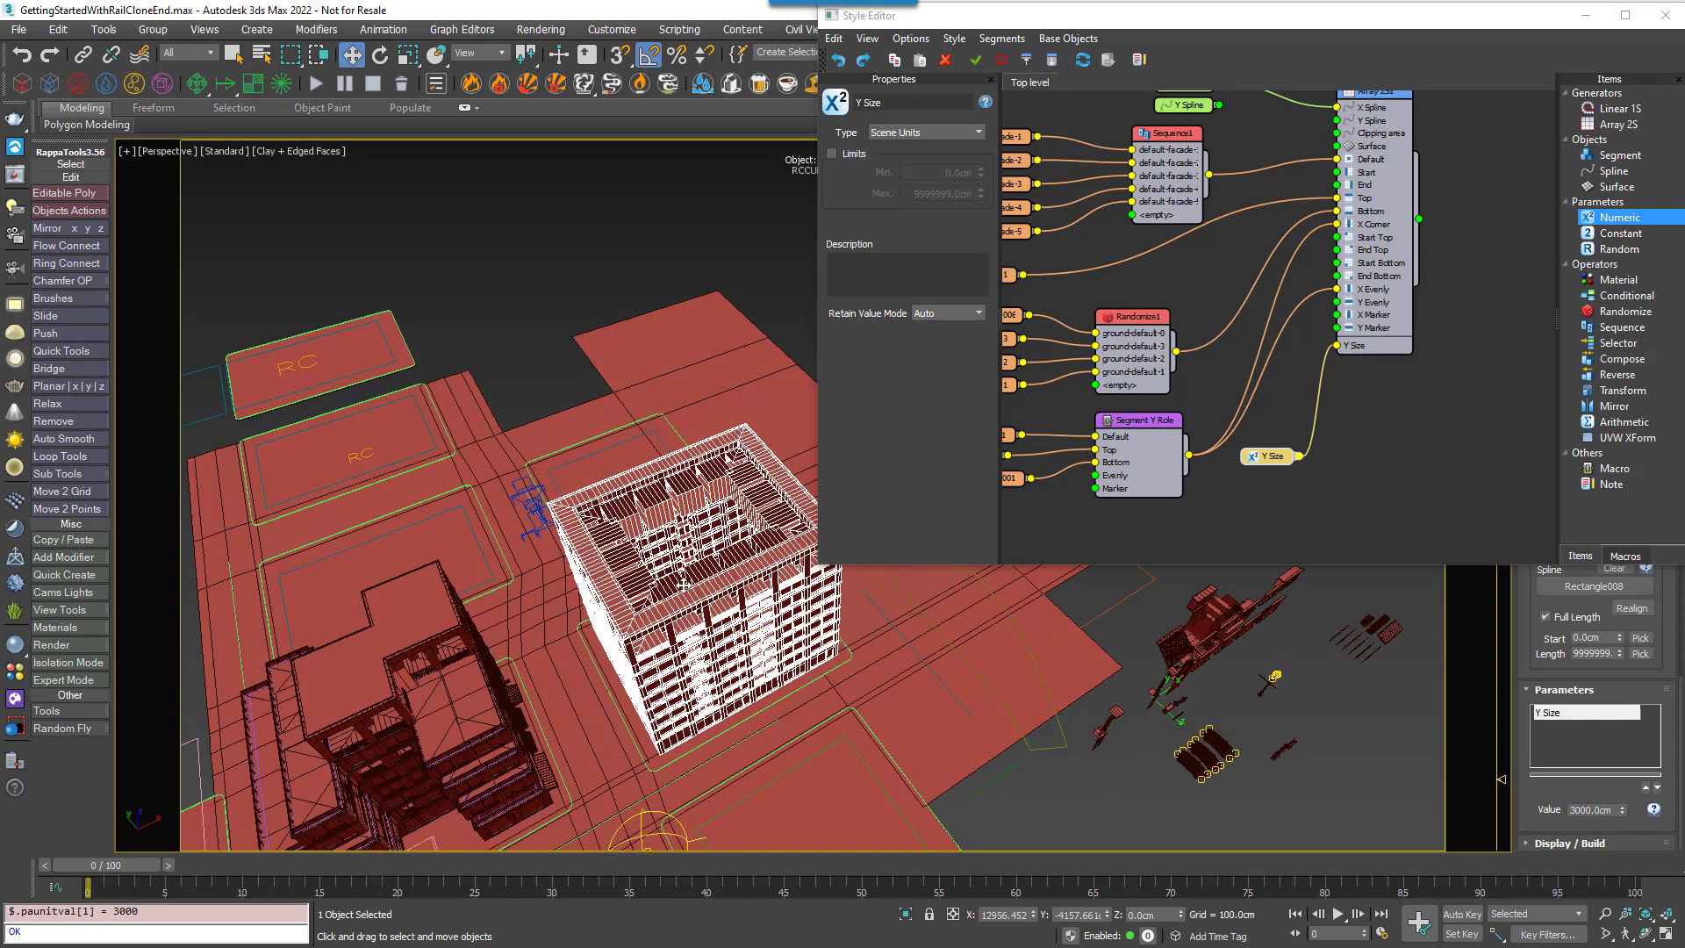
scroll(681, 577, up, 2)
scroll(589, 599, up, 1)
mouse_move(589, 599)
middle_down()
mouse_move(558, 621)
mouse_move(562, 606)
mouse_move(568, 620)
middle_up()
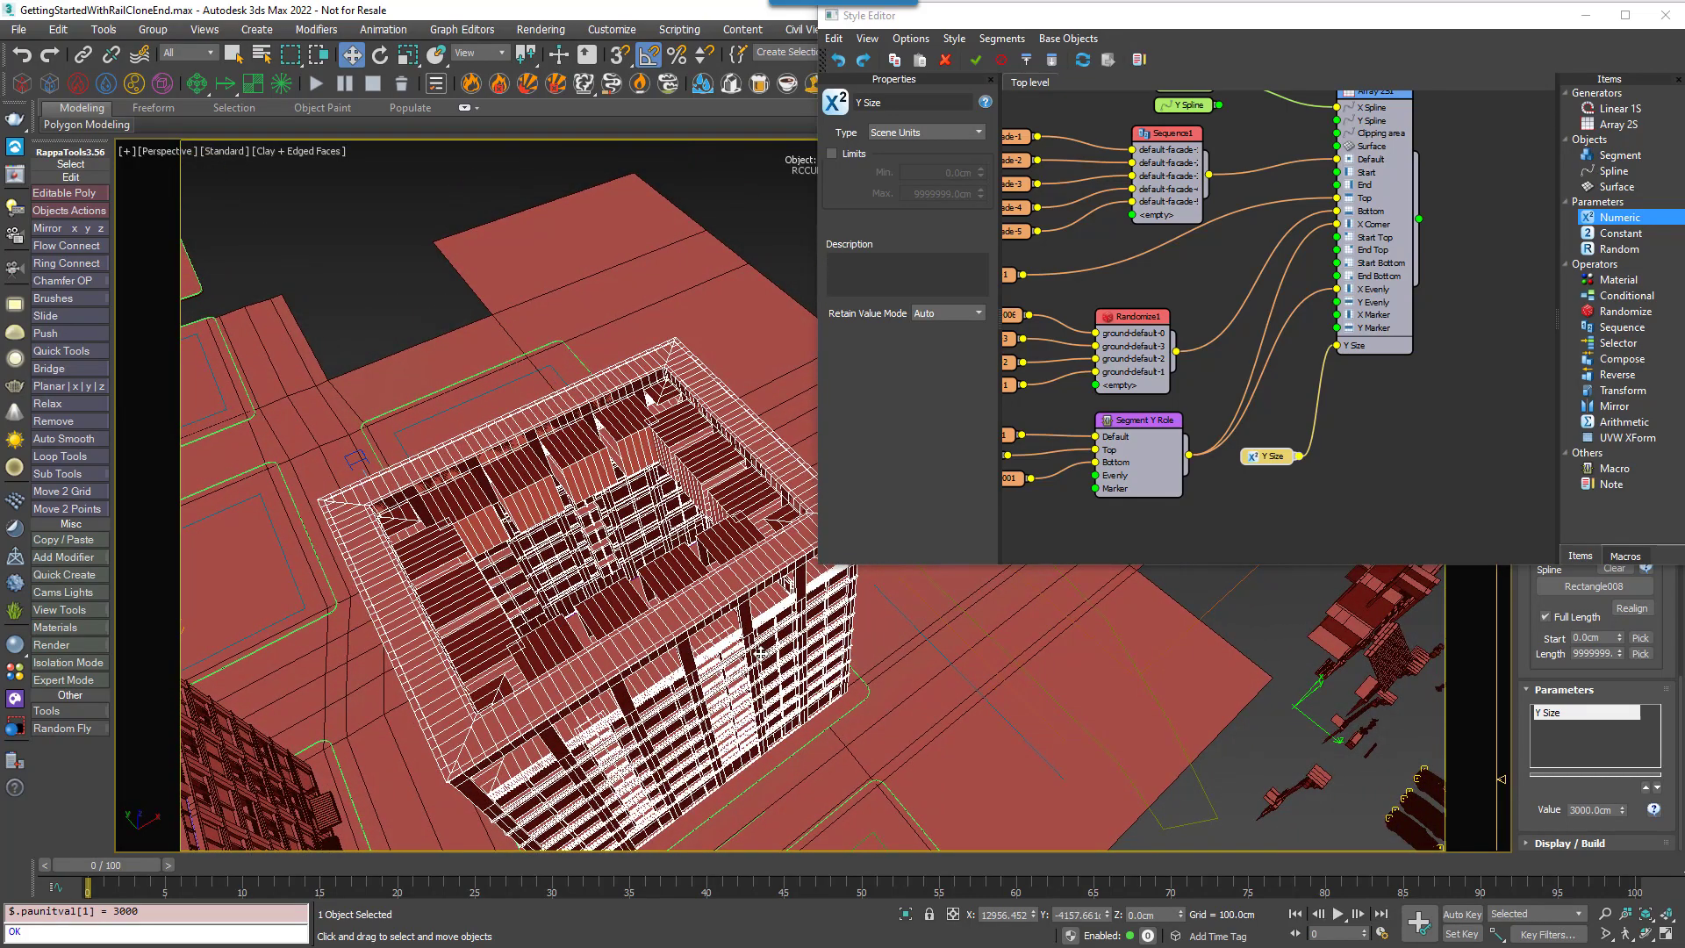
middle_drag(764, 621, 711, 590)
scroll(711, 590, down, 5)
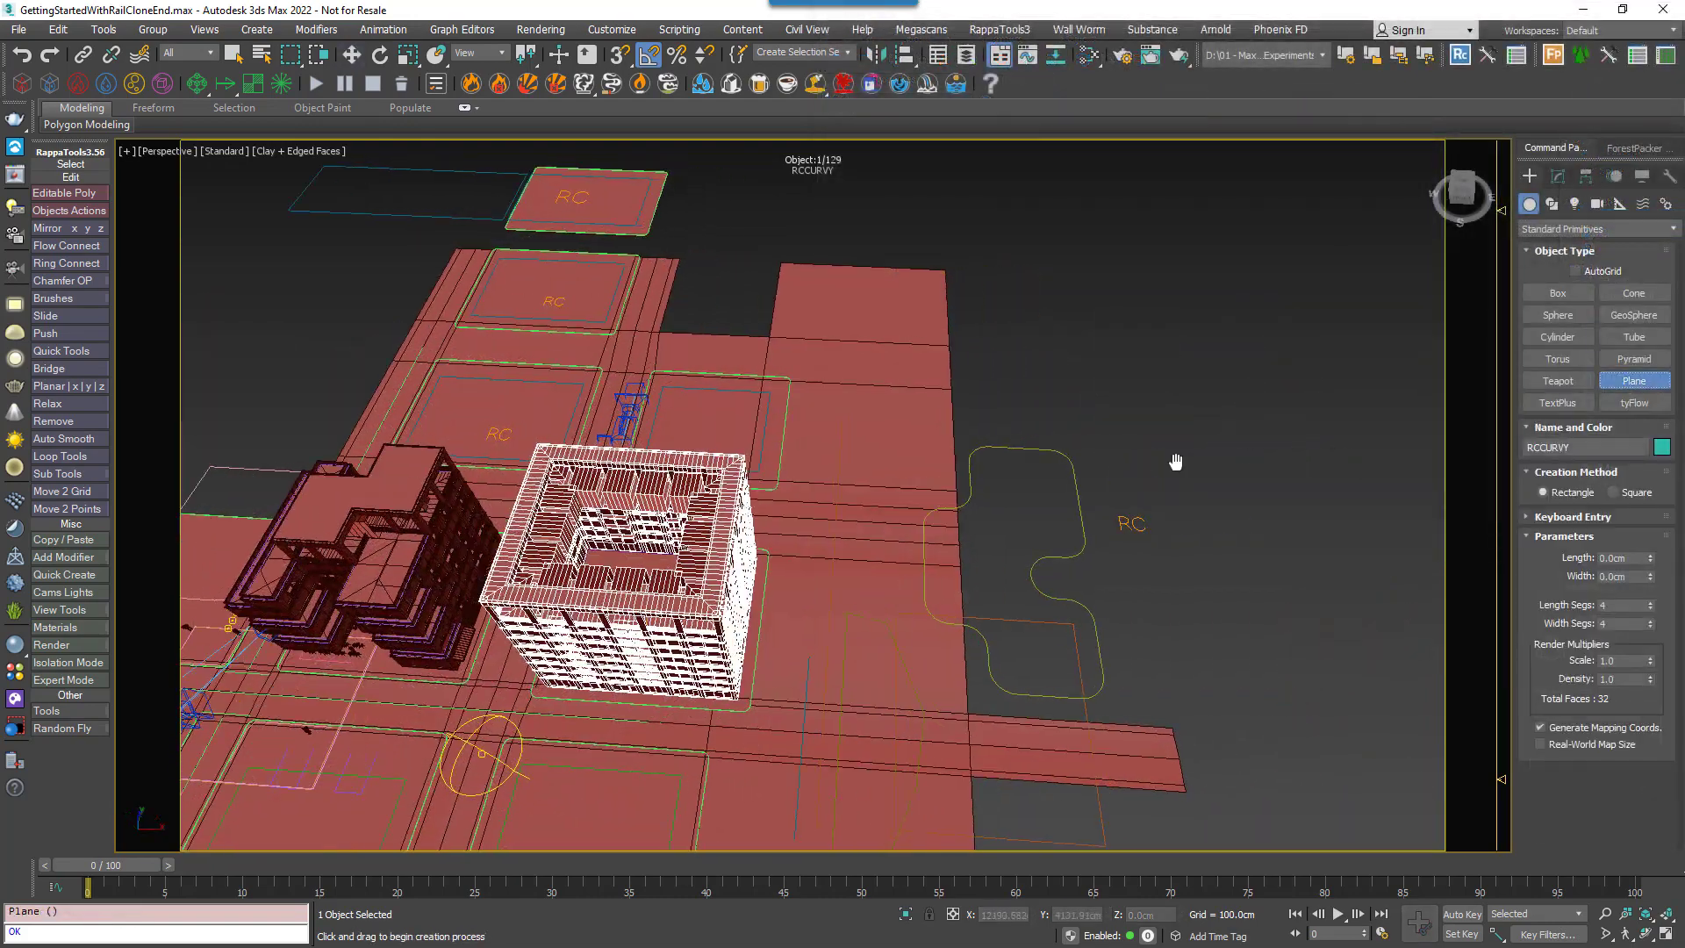
scroll(987, 327, up, 3)
drag(986, 326, 1366, 549)
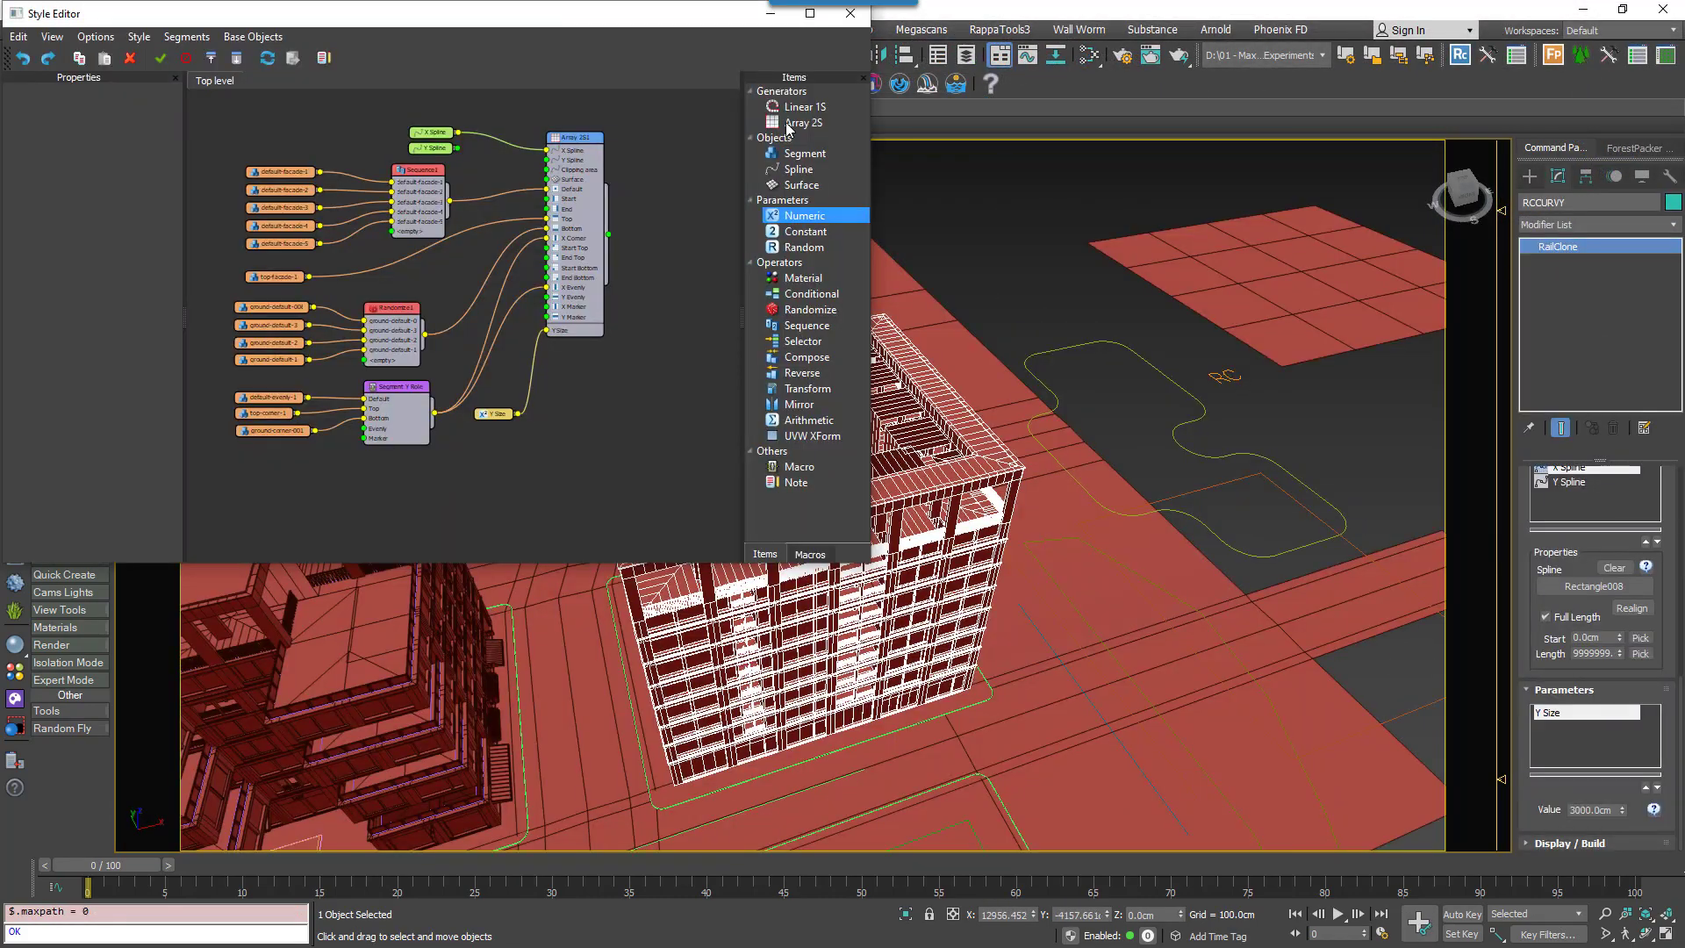
Add a second Array 2S generator above the facade generator and wire the existing X Spline node to its Clipping Area input.
drag(803, 122, 678, 219)
middle_drag(677, 219, 651, 491)
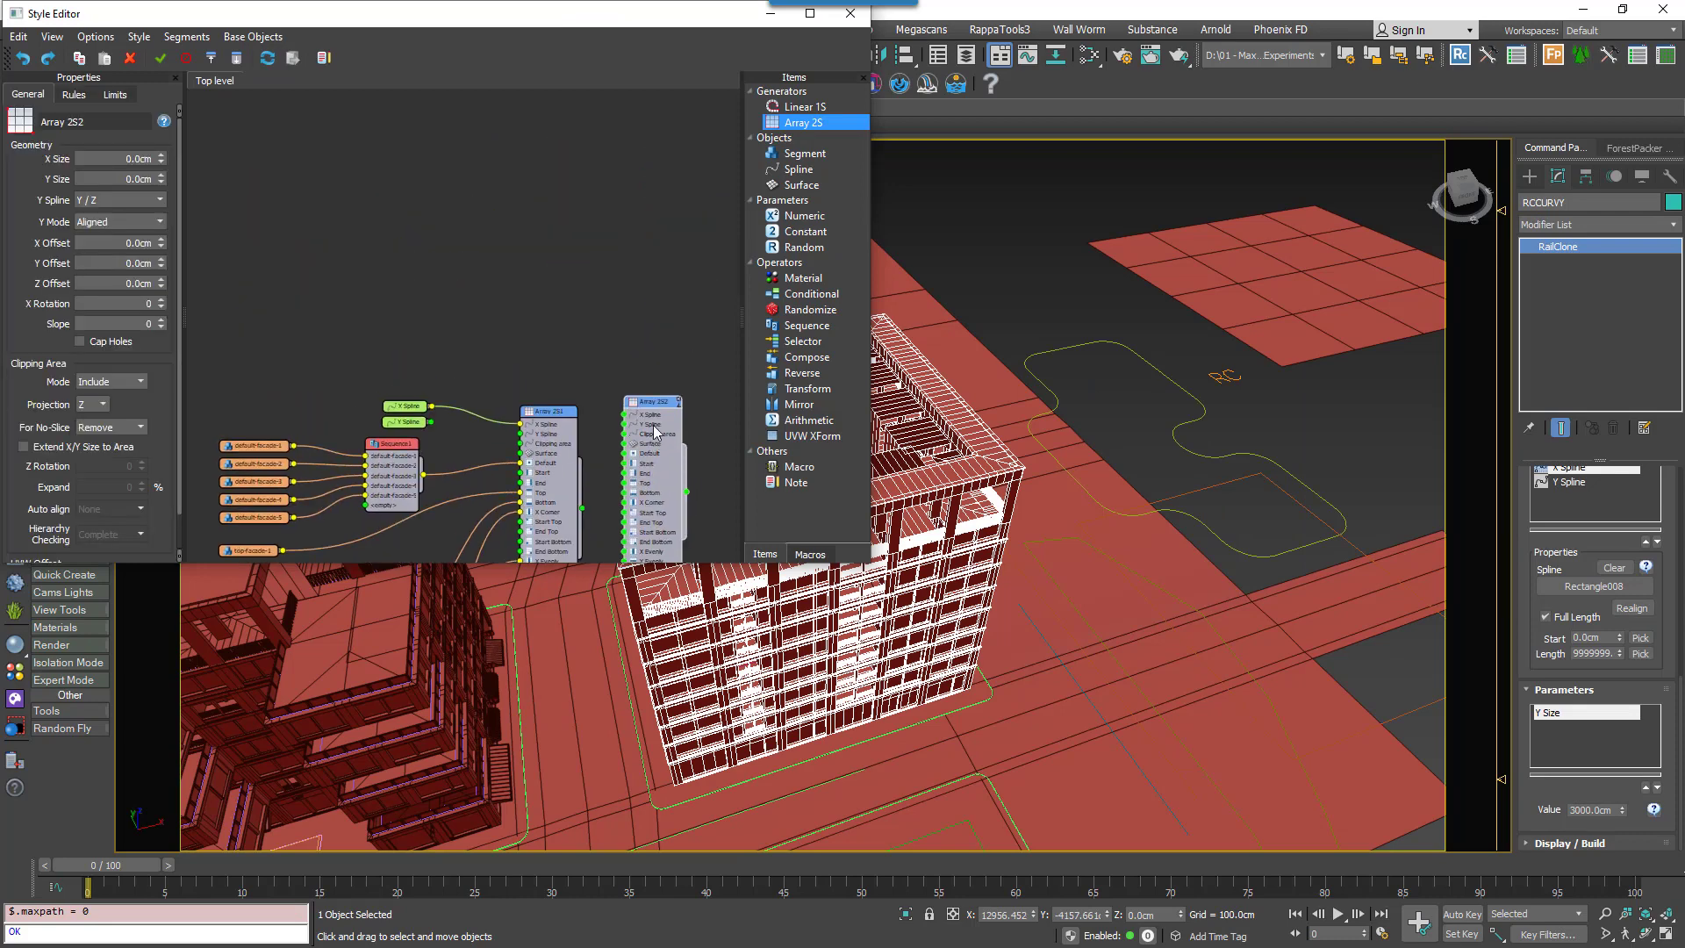
drag(654, 403, 554, 207)
middle_drag(586, 260, 649, 169)
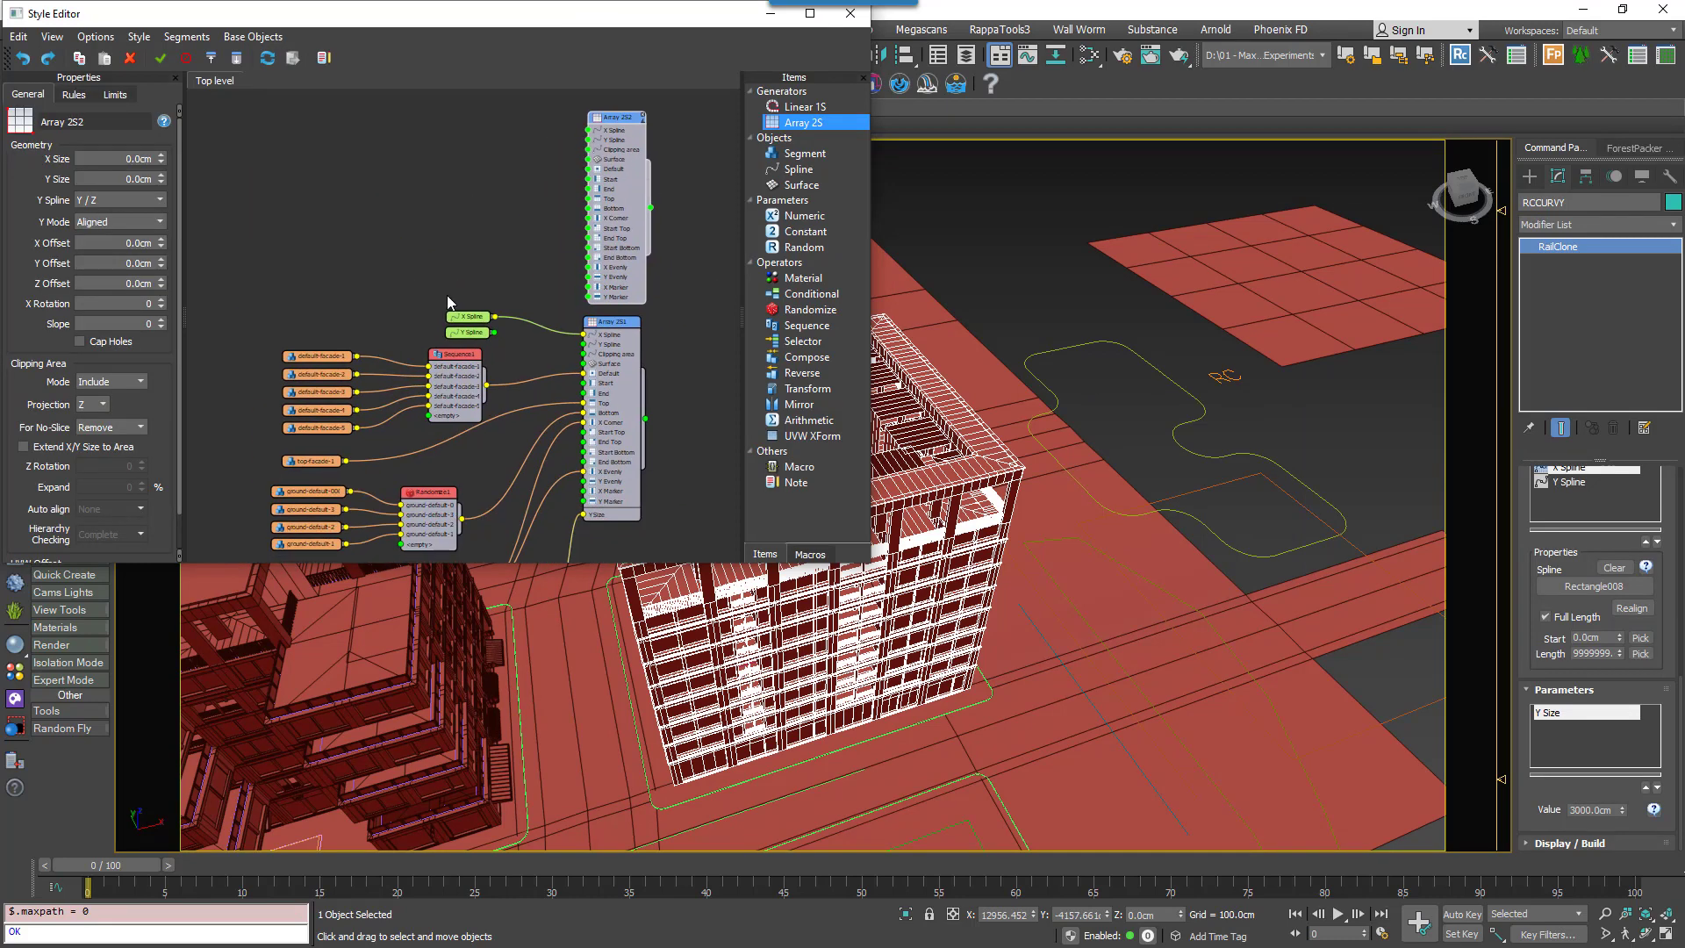
scroll(446, 295, up, 1)
middle_drag(446, 295, 335, 368)
drag(393, 389, 501, 199)
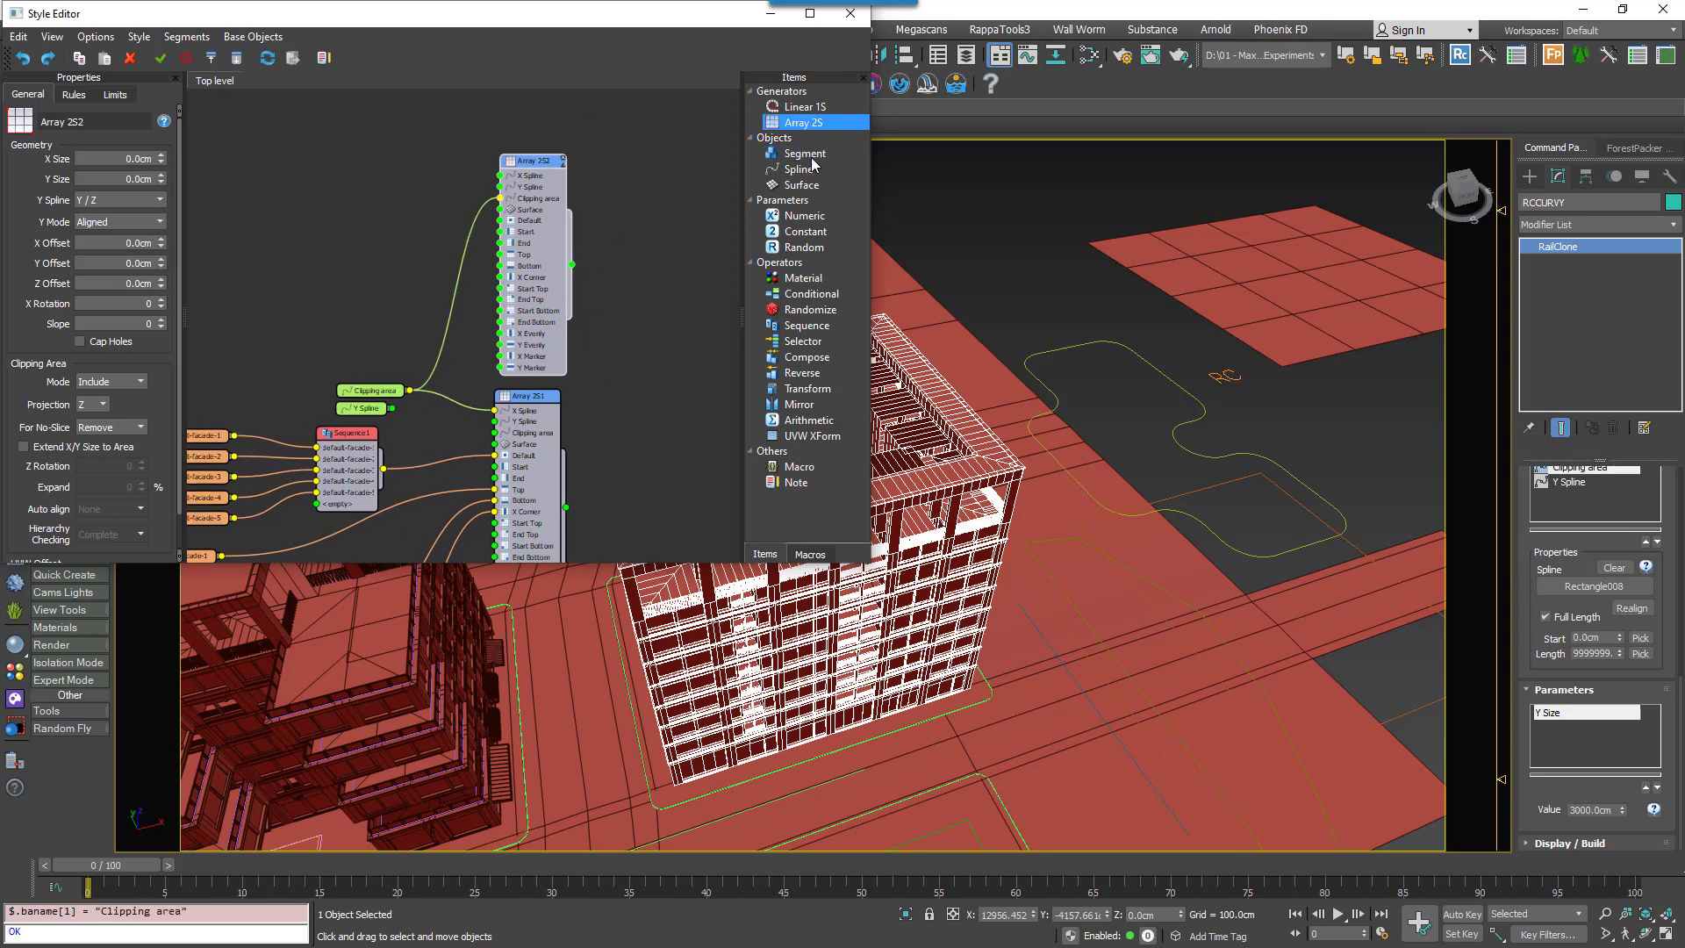
Add a Segment node that uses the Plane002 object and wire it to the second generator's Default input.
drag(805, 154, 309, 247)
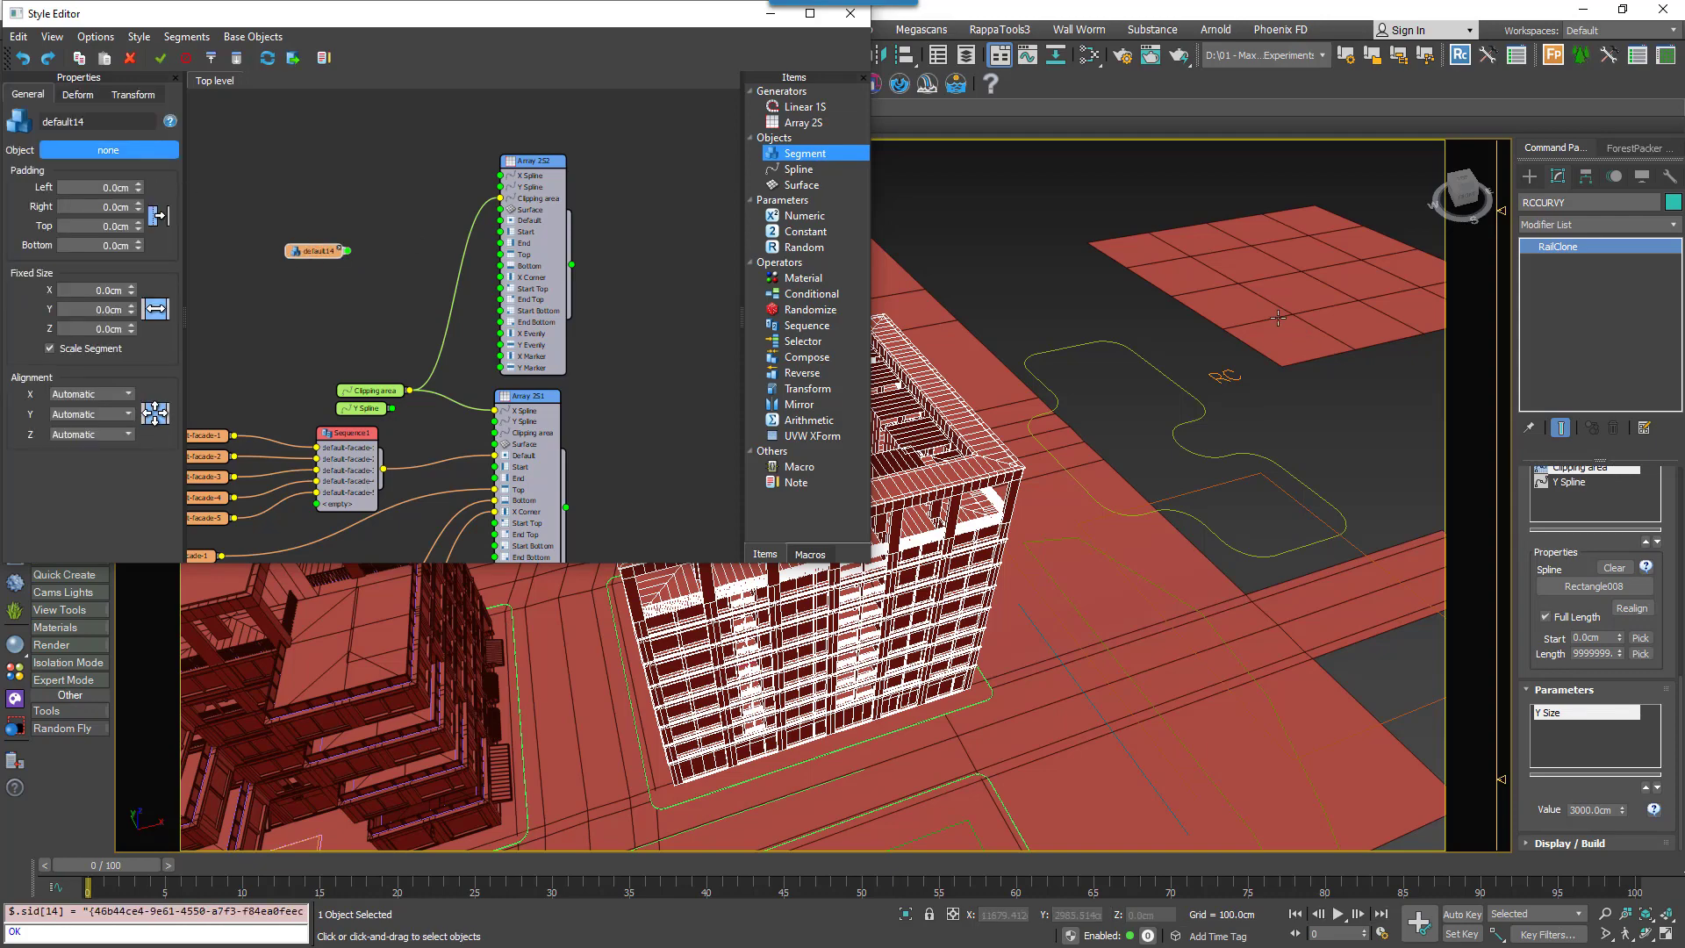
click(1192, 523)
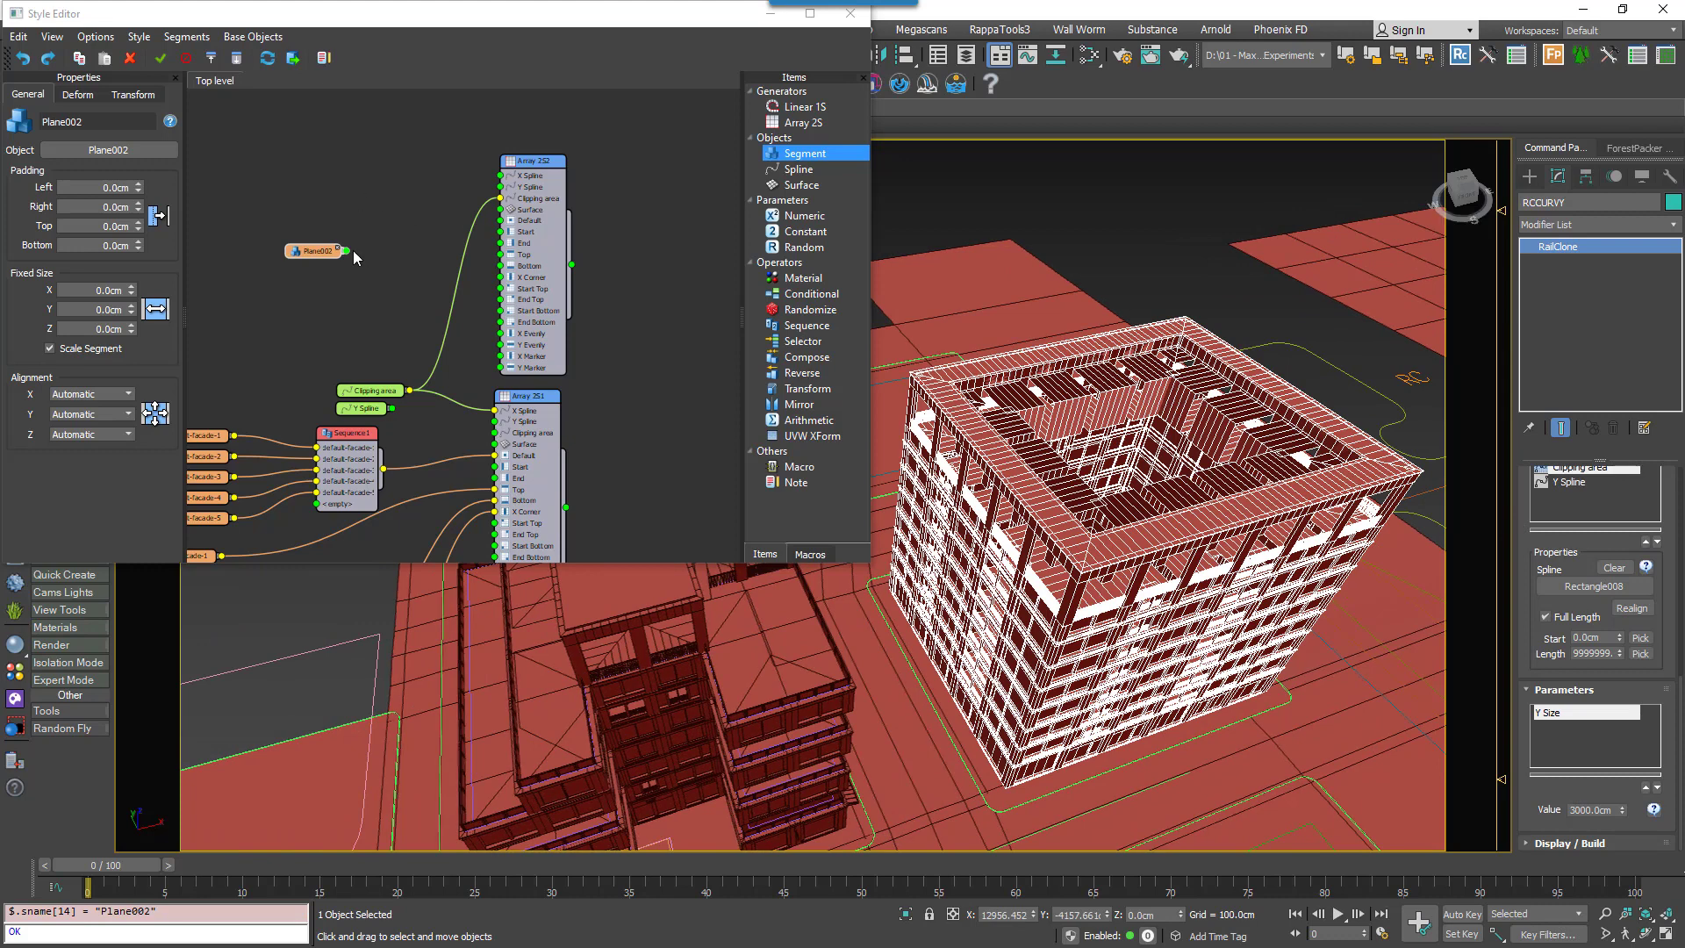
drag(345, 250, 501, 228)
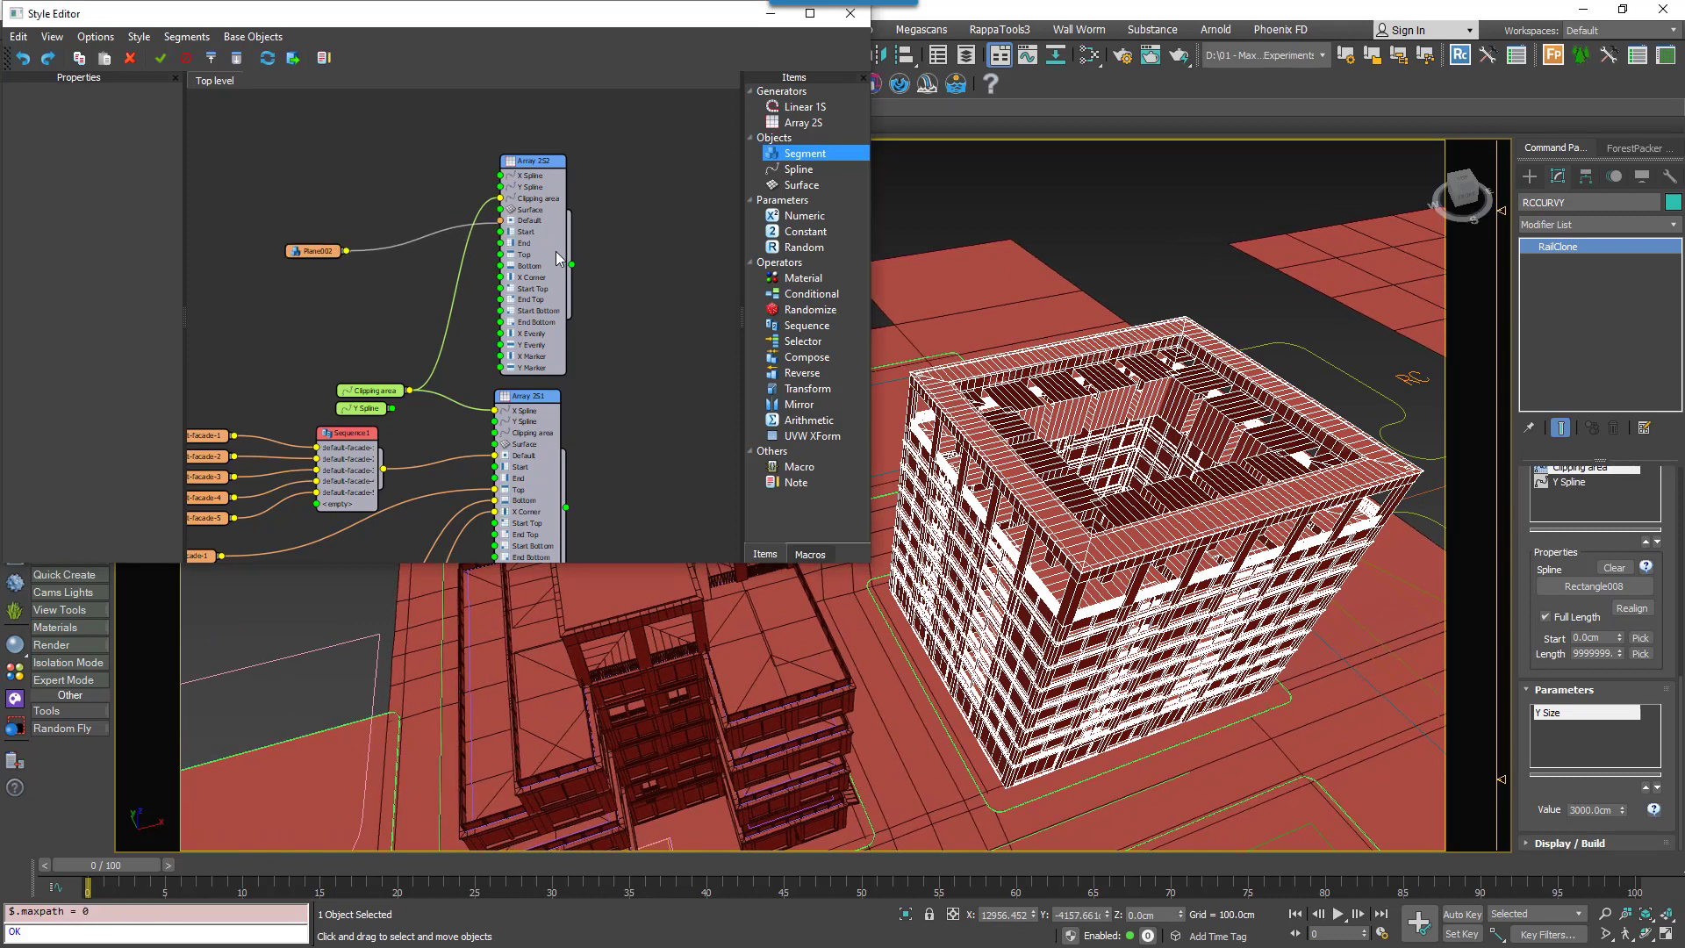
Switch off the facade generator and enable Extend X/Y Size to Area on the second Array 2S generator.
click(557, 263)
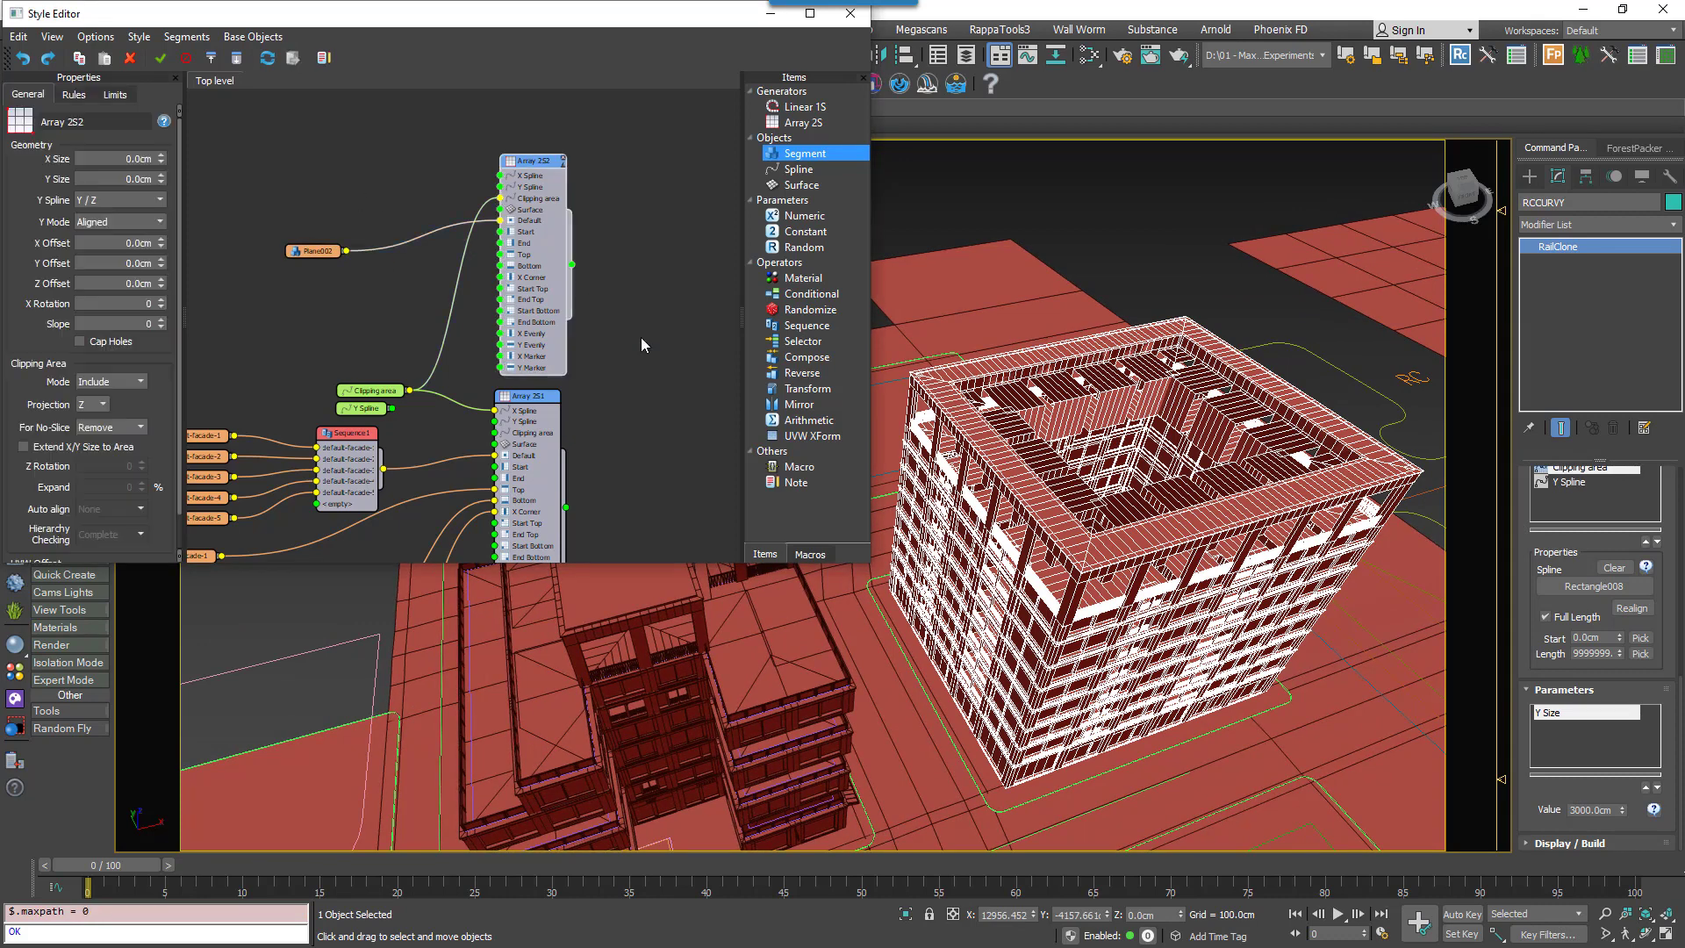
click(518, 397)
click(557, 394)
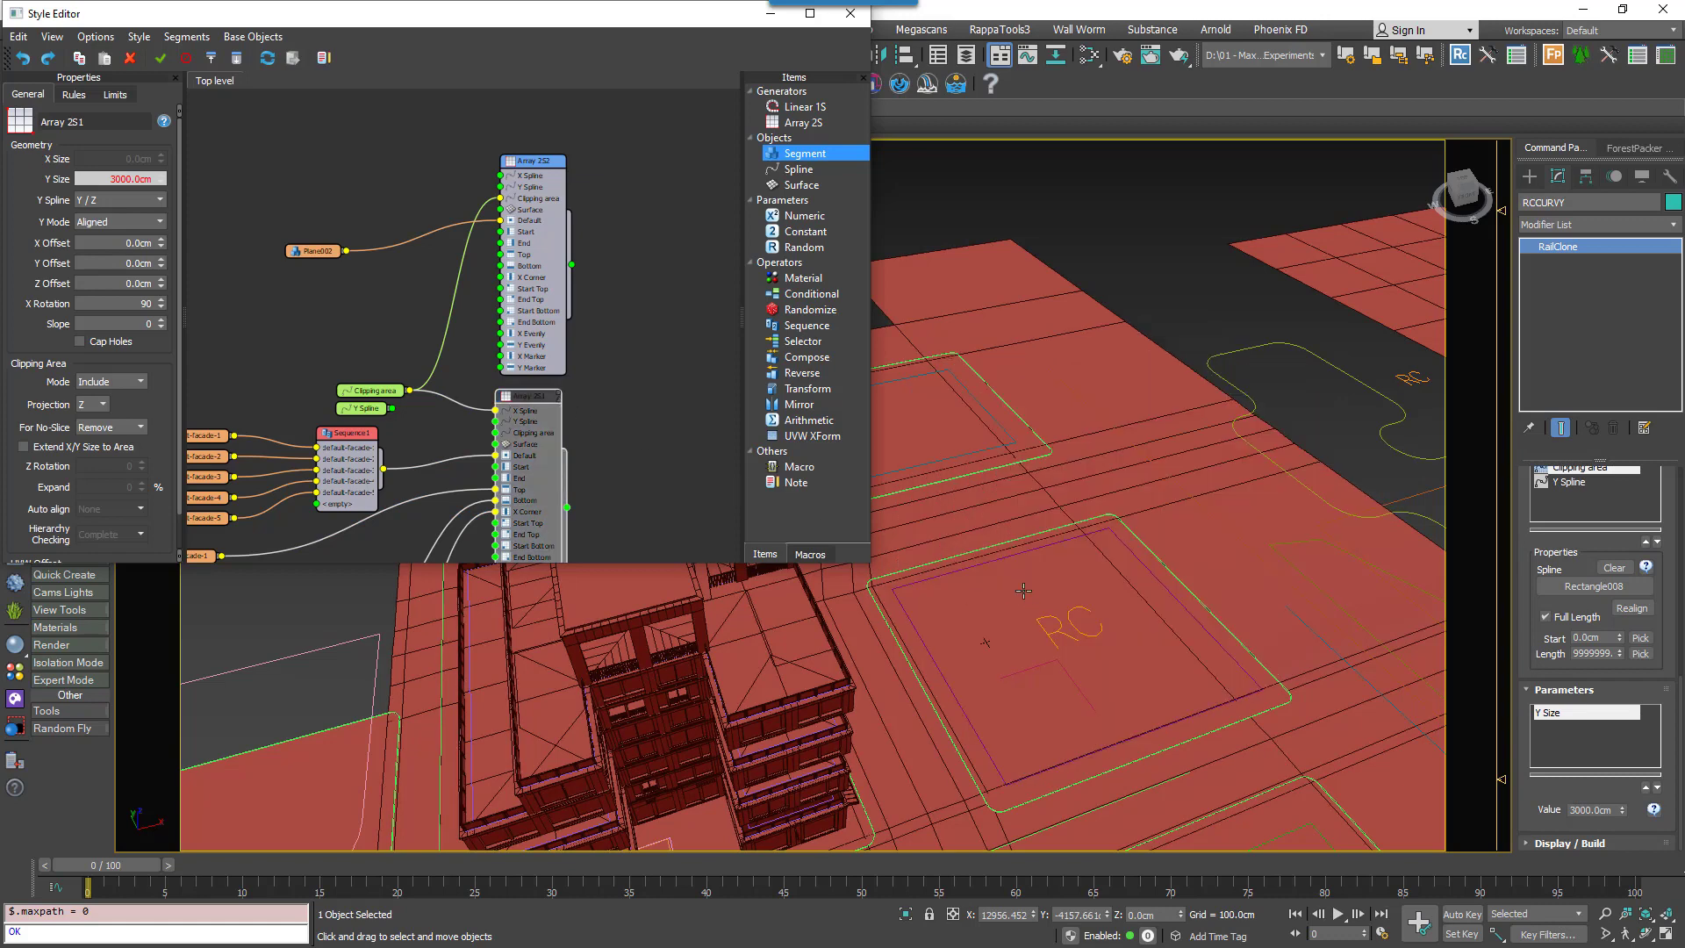
middle_drag(1027, 586, 1011, 574)
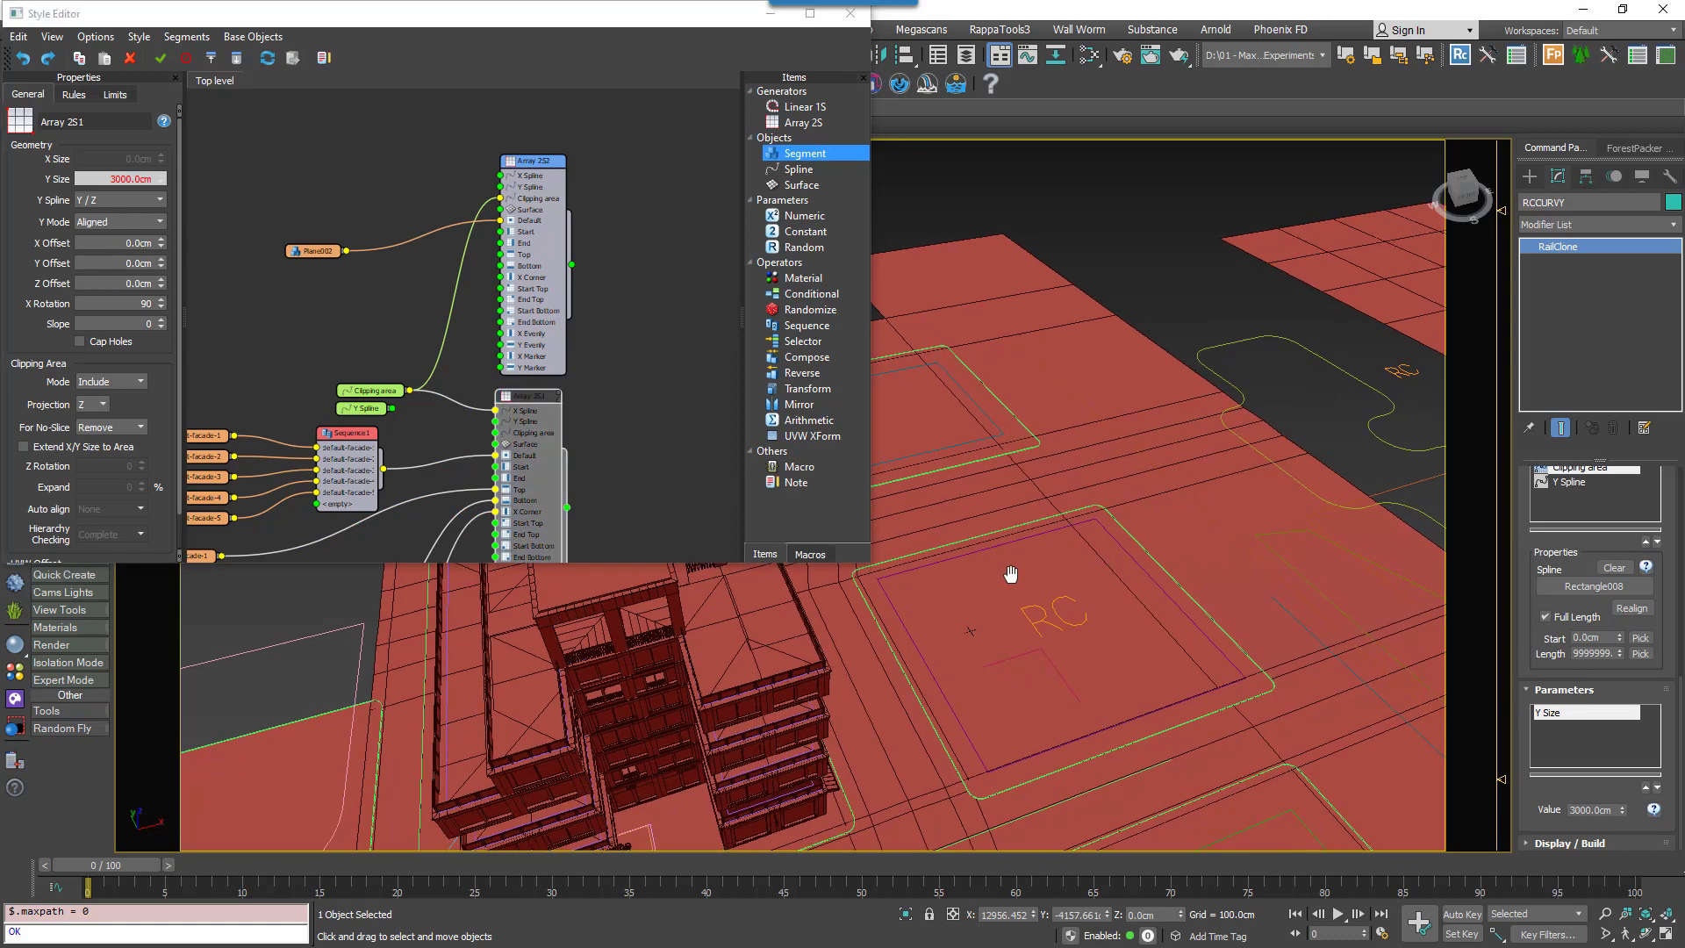
click(86, 450)
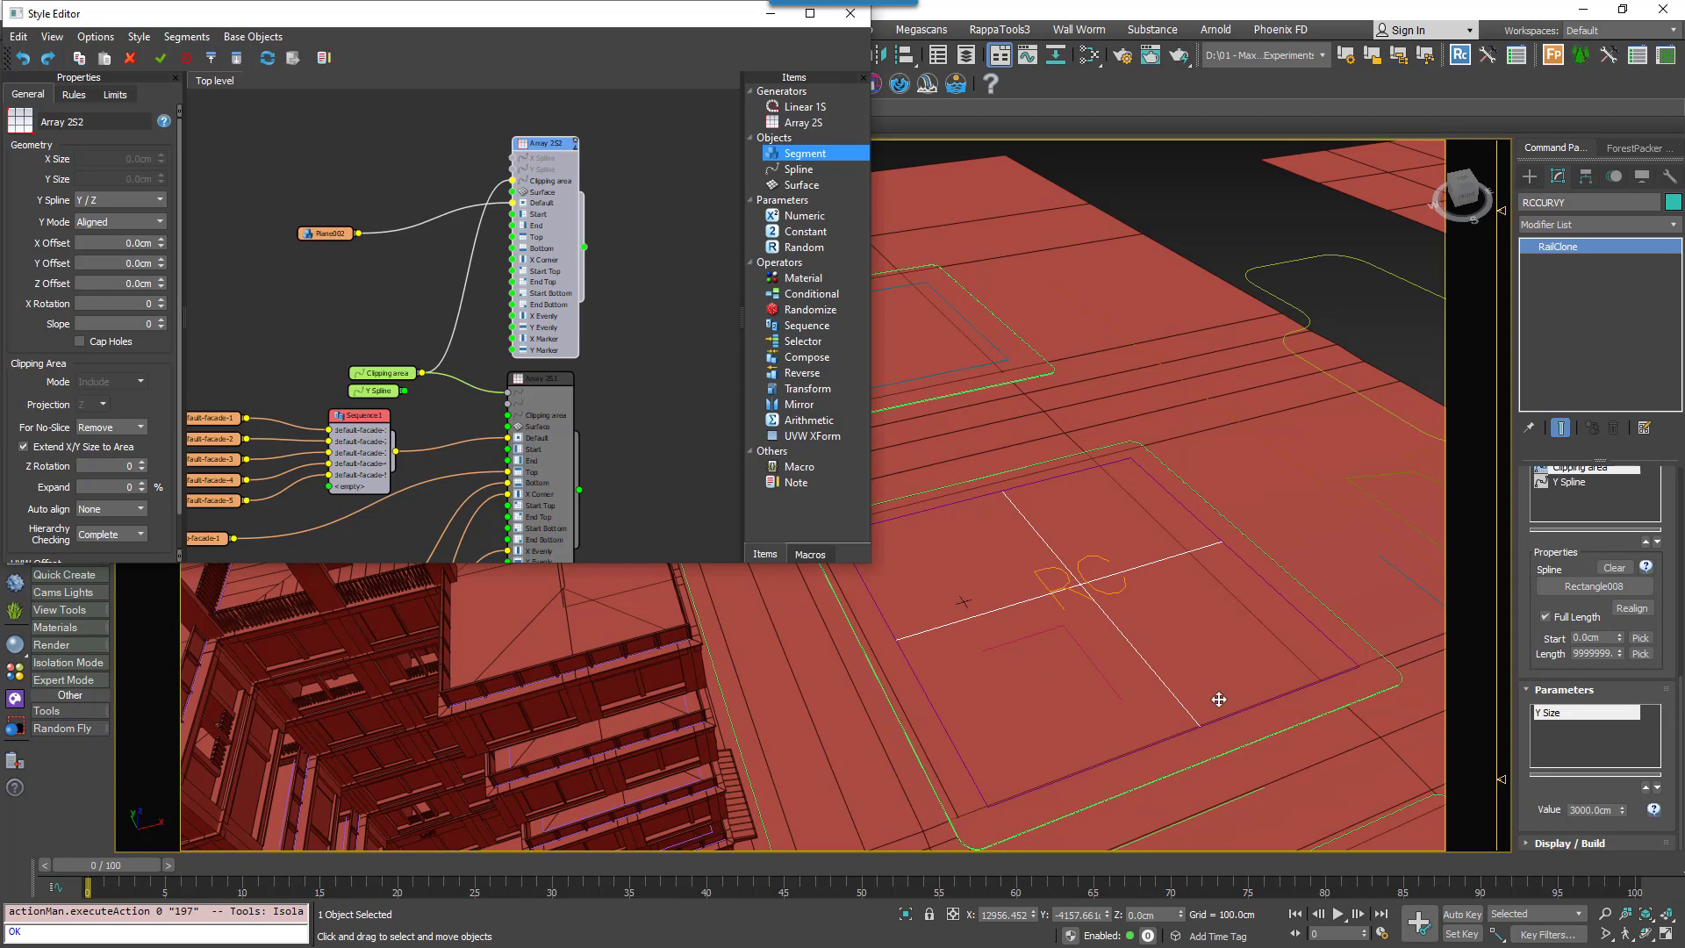
Isolate the RailClone building in the viewport and switch the facade generator back on.
middle_click(1148, 675)
key(alt+q)
middle_drag(1100, 703, 1140, 550)
middle_drag(584, 389, 585, 376)
click(560, 364)
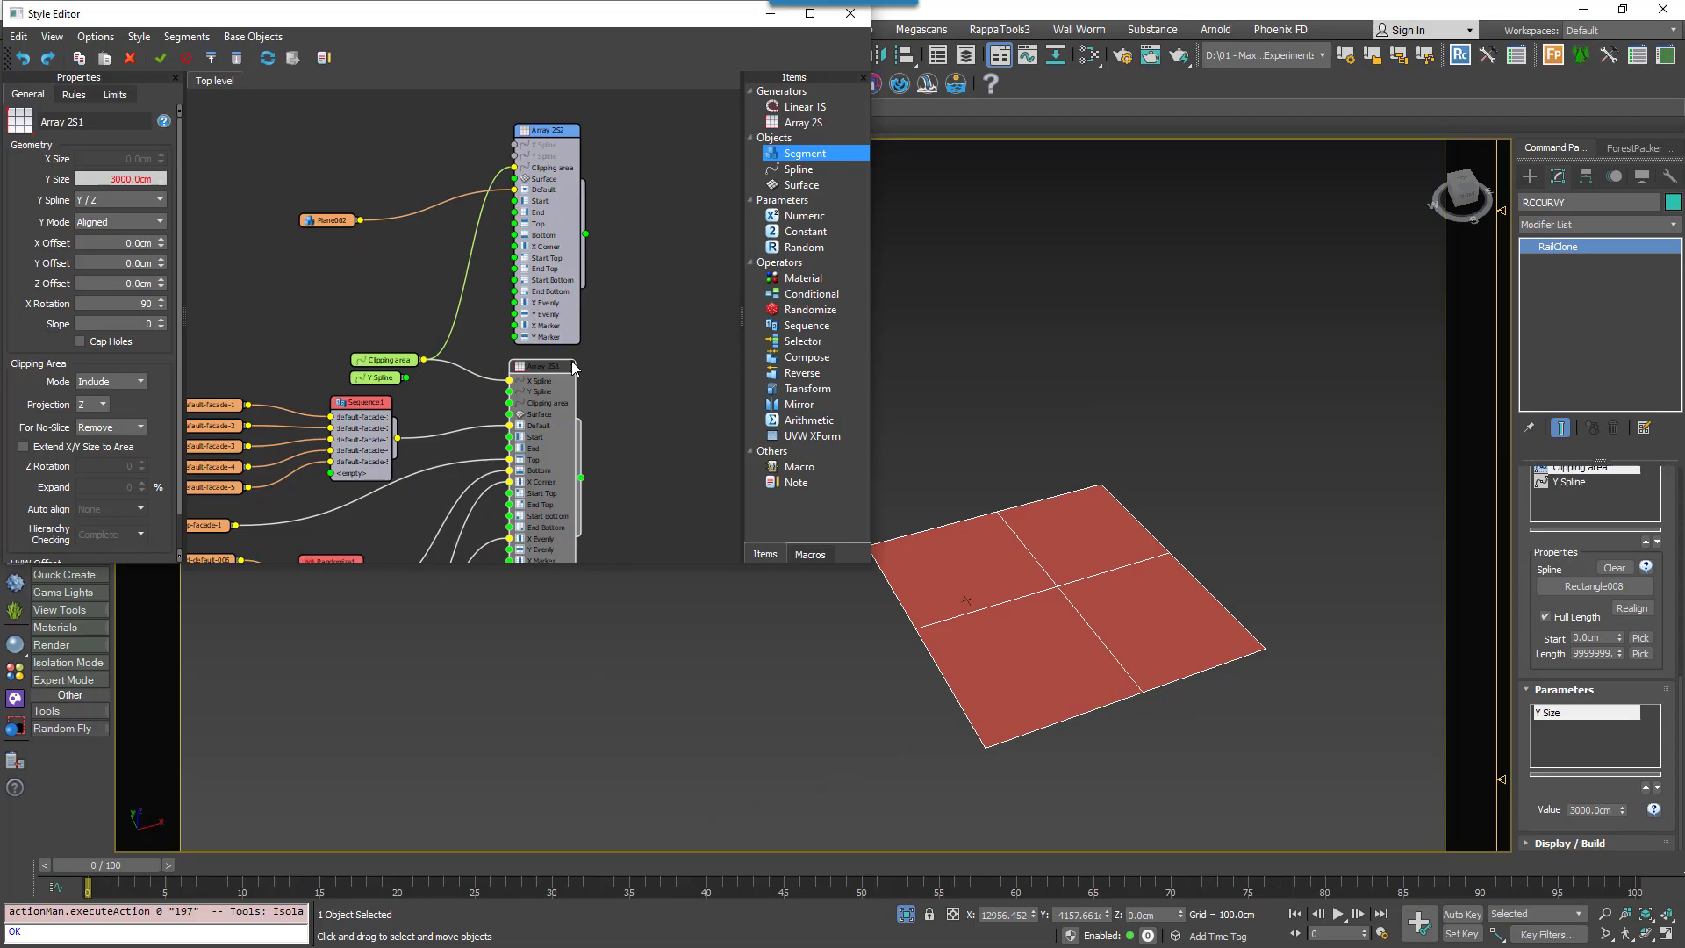
click(572, 364)
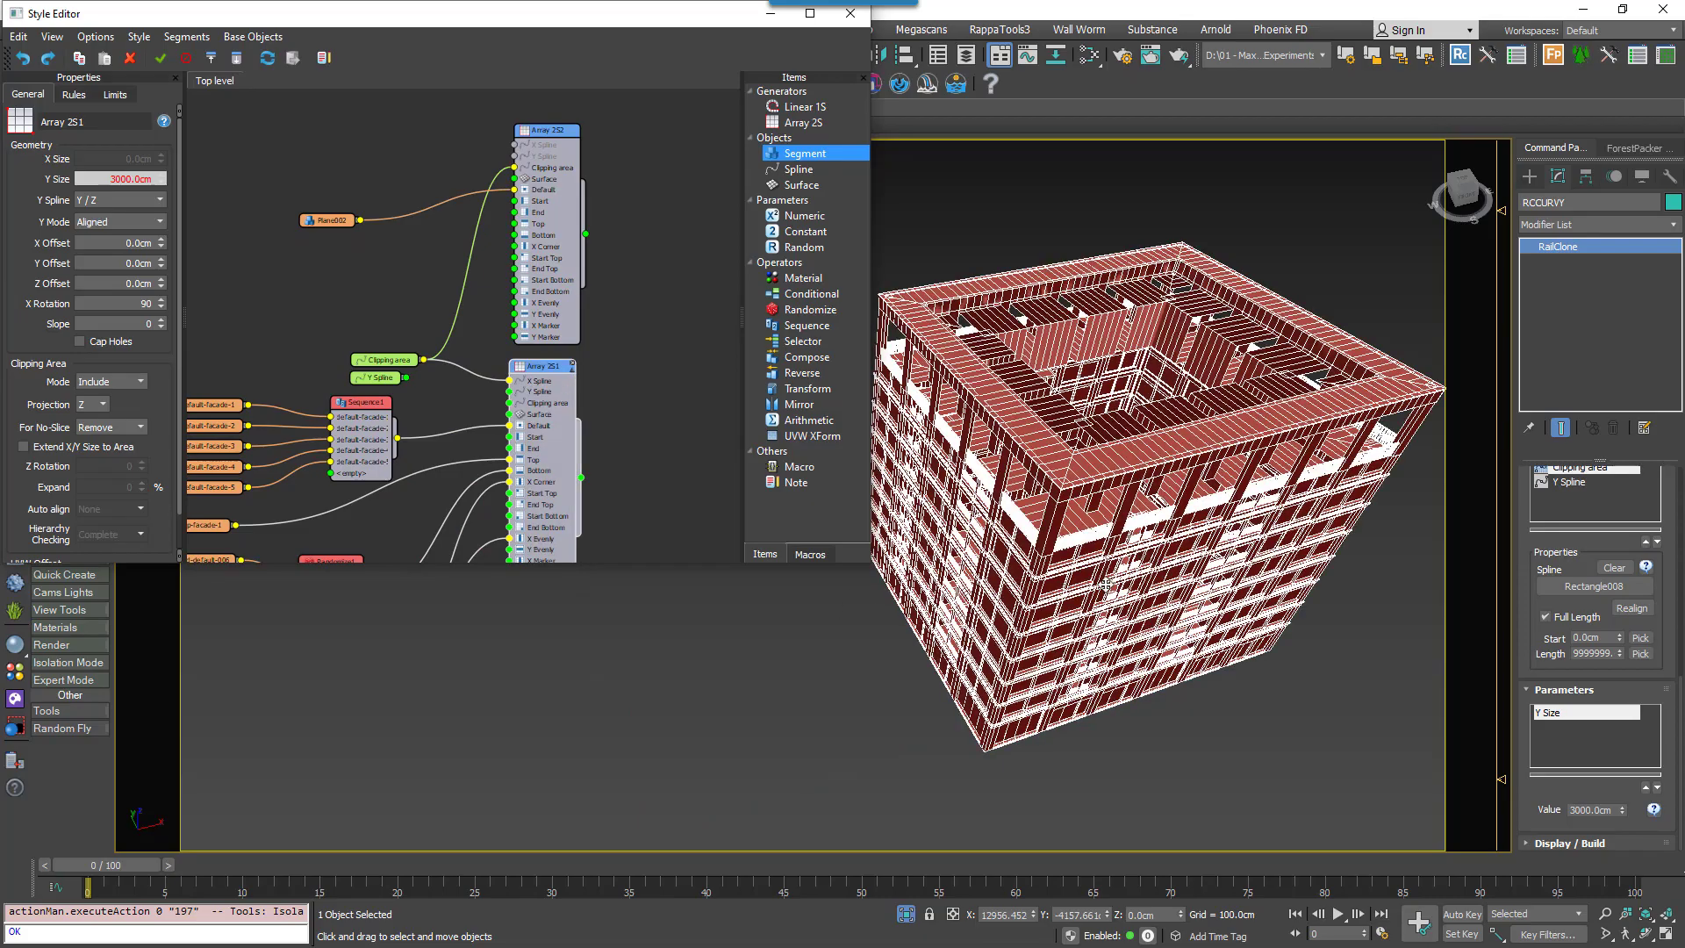
mouse_move(1106, 584)
alt+middle_down()
mouse_move(1084, 696)
mouse_move(1072, 436)
mouse_move(1126, 594)
alt+middle_up()
Export the Z Offset geometry parameter of the roof's Array 2S generator as a node input.
click(553, 288)
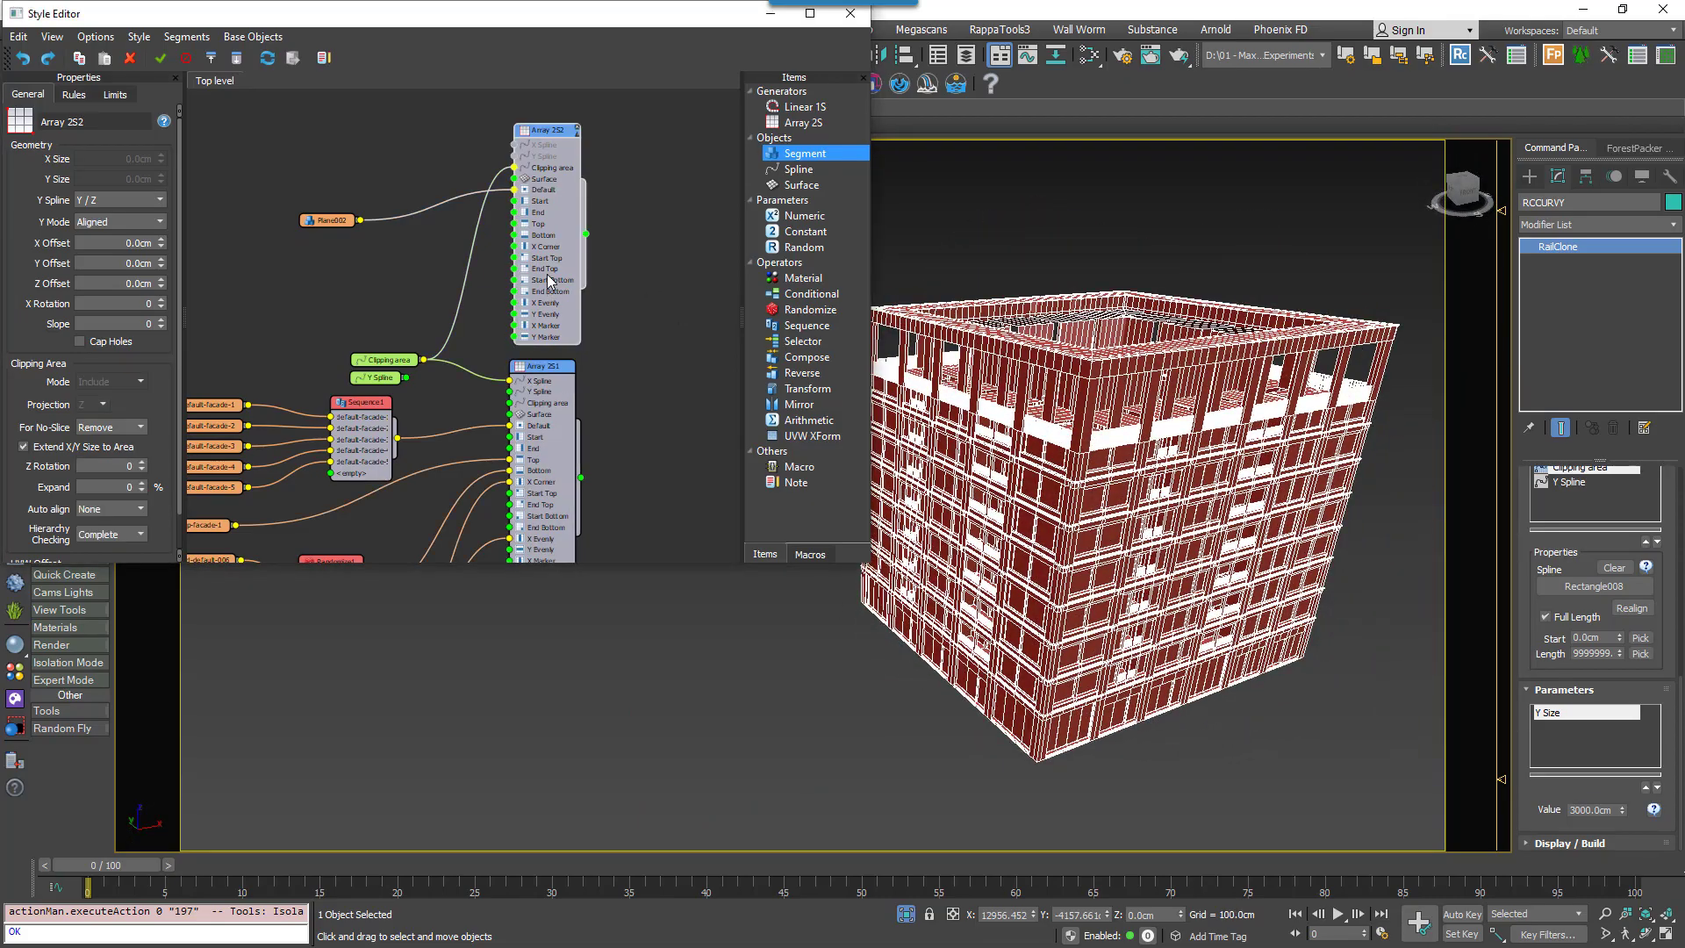
right_click(551, 274)
click(654, 470)
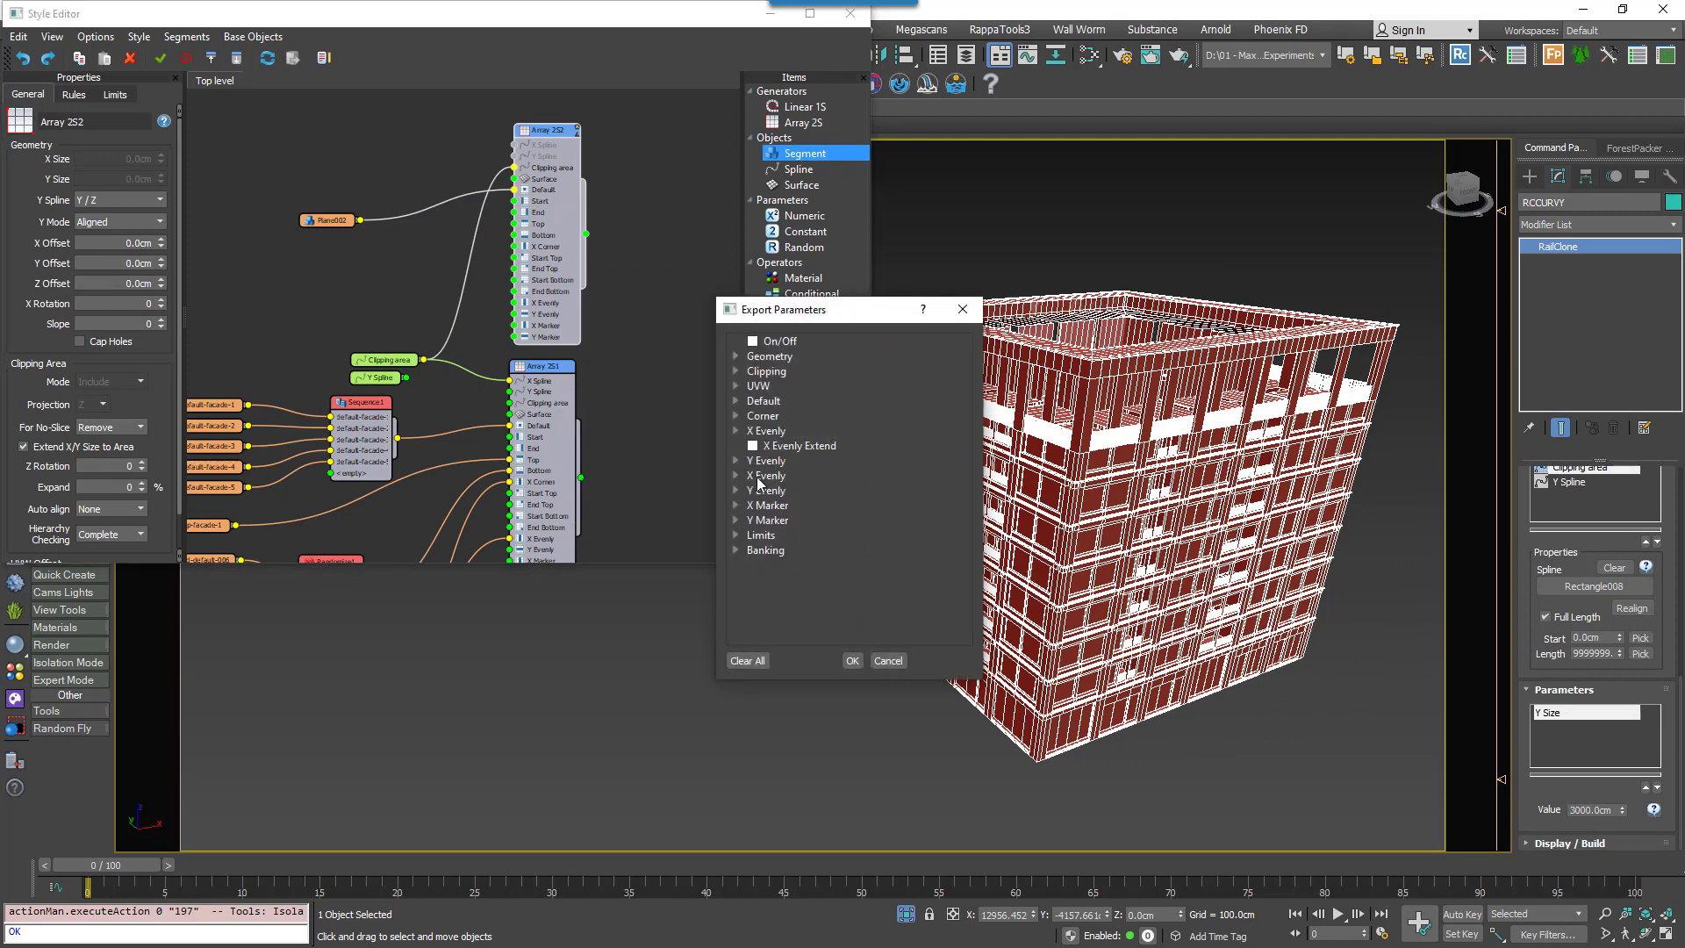
click(737, 357)
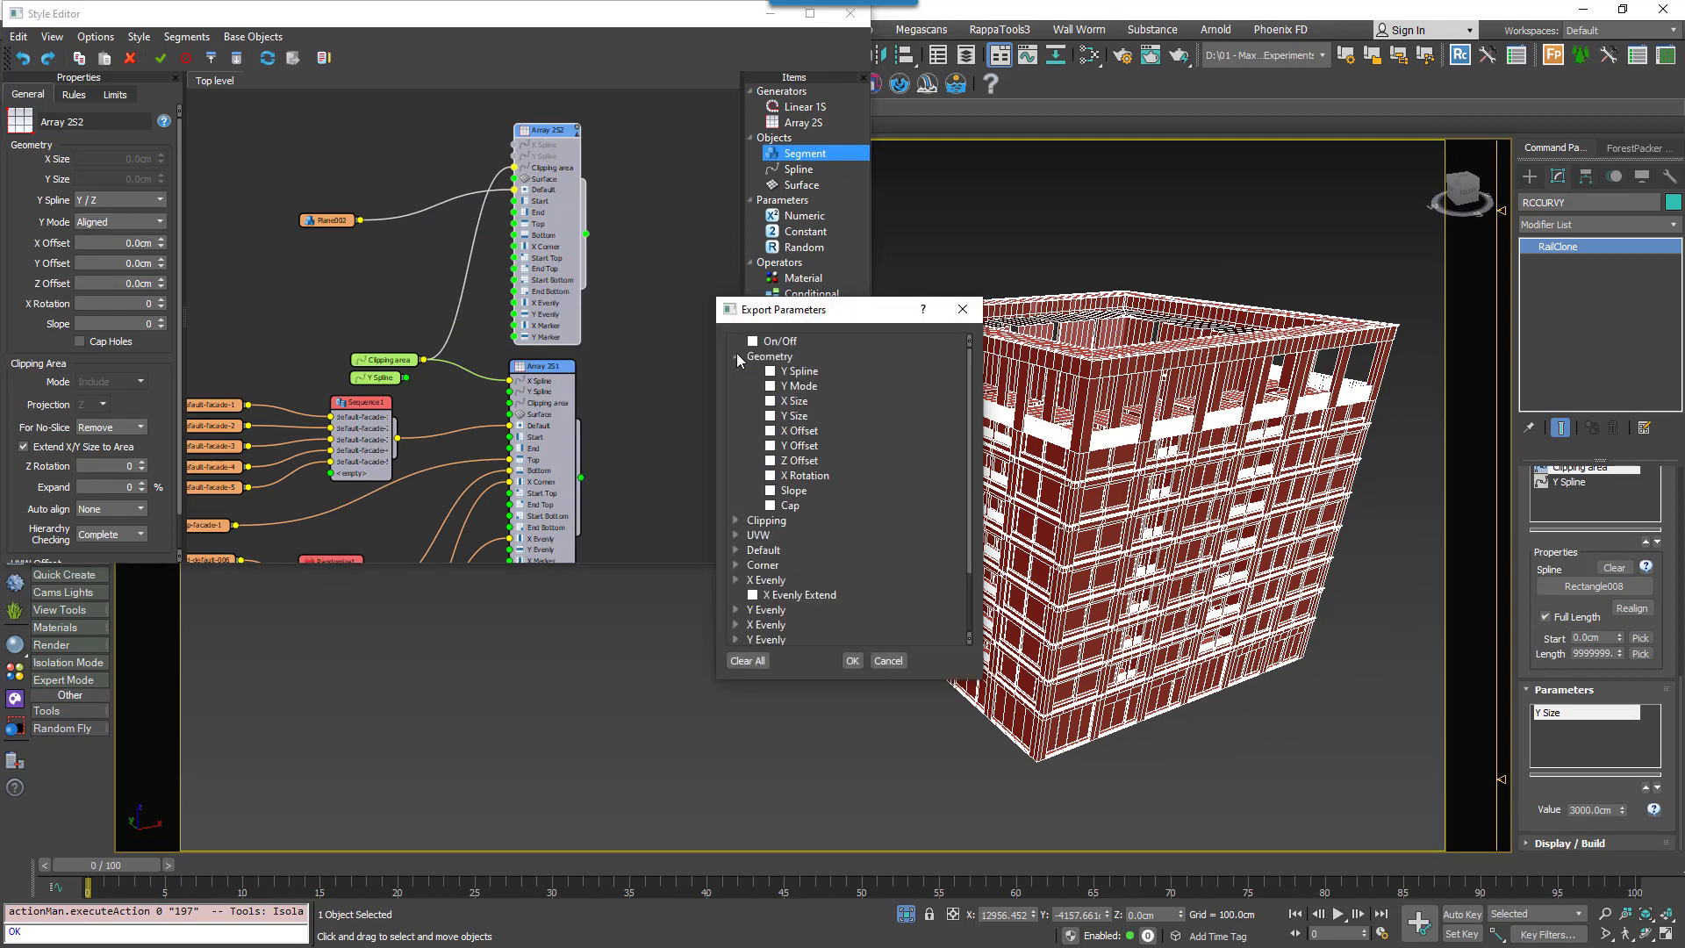
click(774, 460)
click(852, 659)
Wire the Y Size numeric node to the roof generator's Z Offset input and check the roof's height on the building.
scroll(577, 445, down, 1)
middle_drag(576, 444, 583, 331)
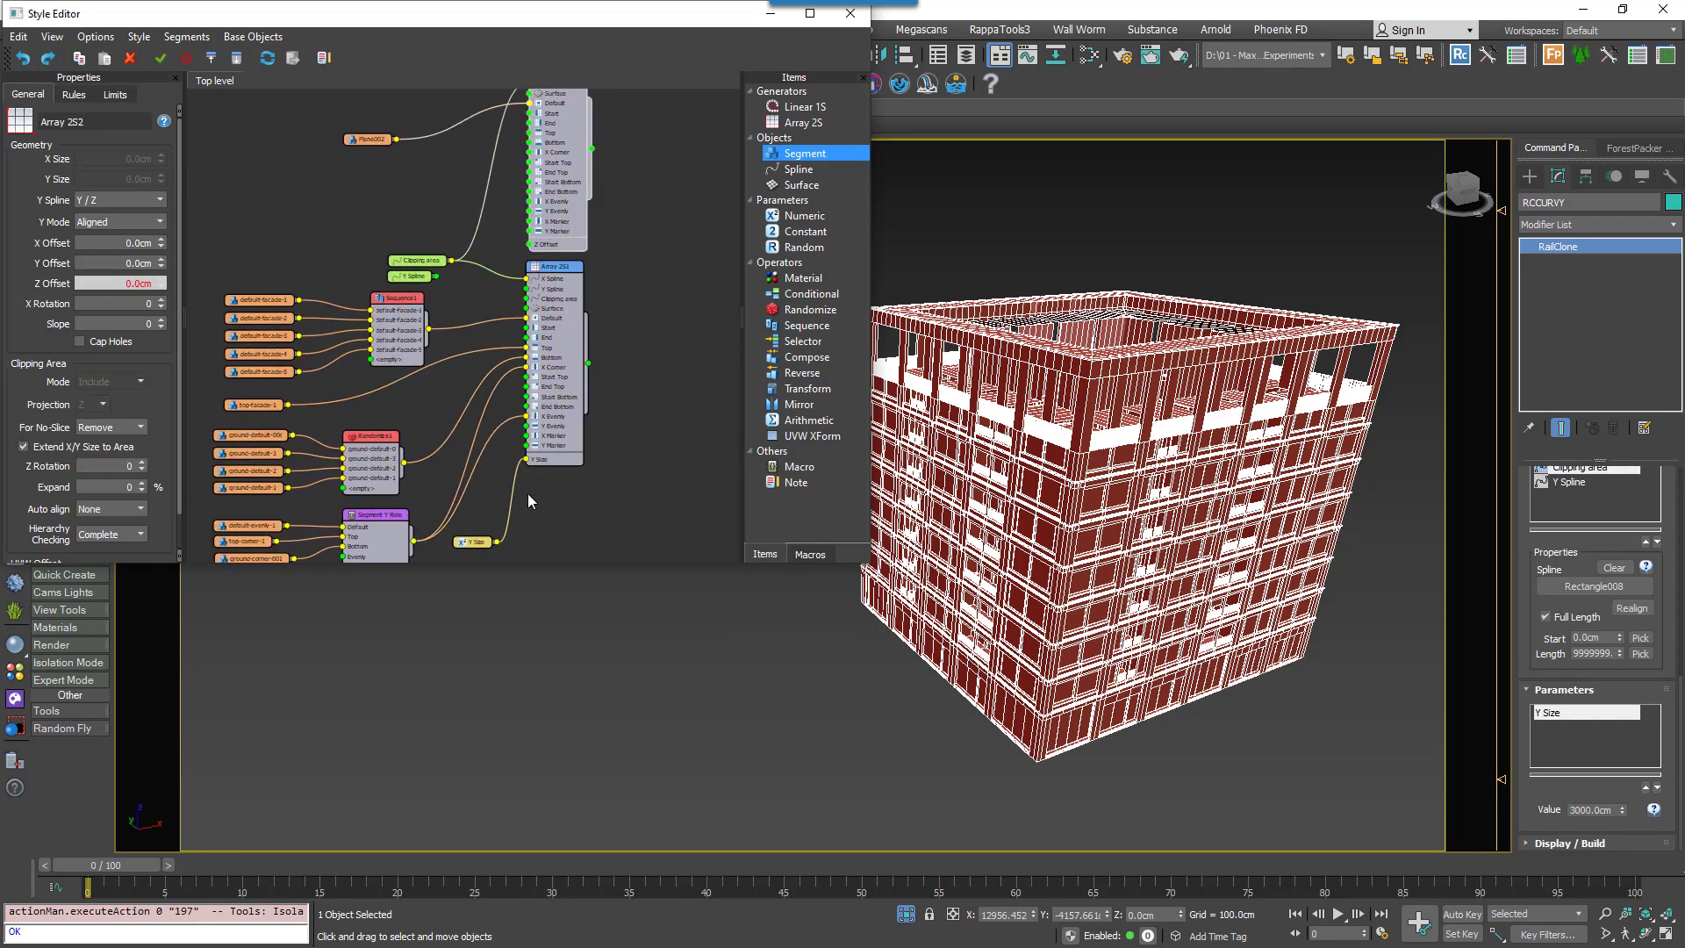
drag(497, 541, 531, 245)
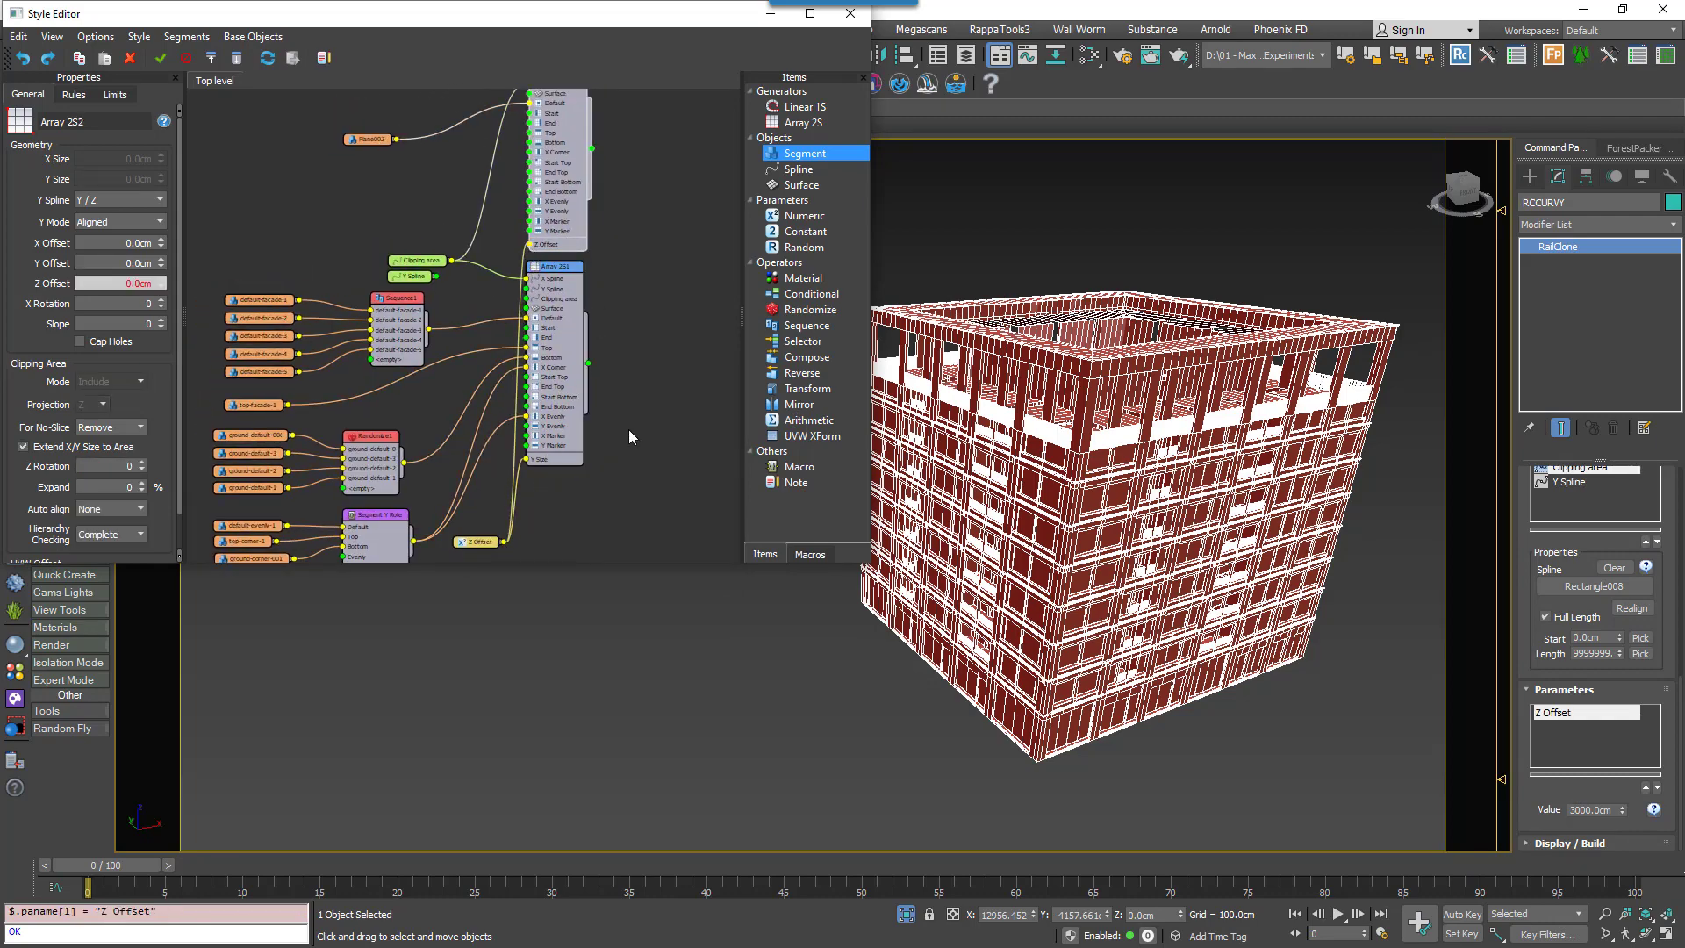
scroll(1269, 356, up, 5)
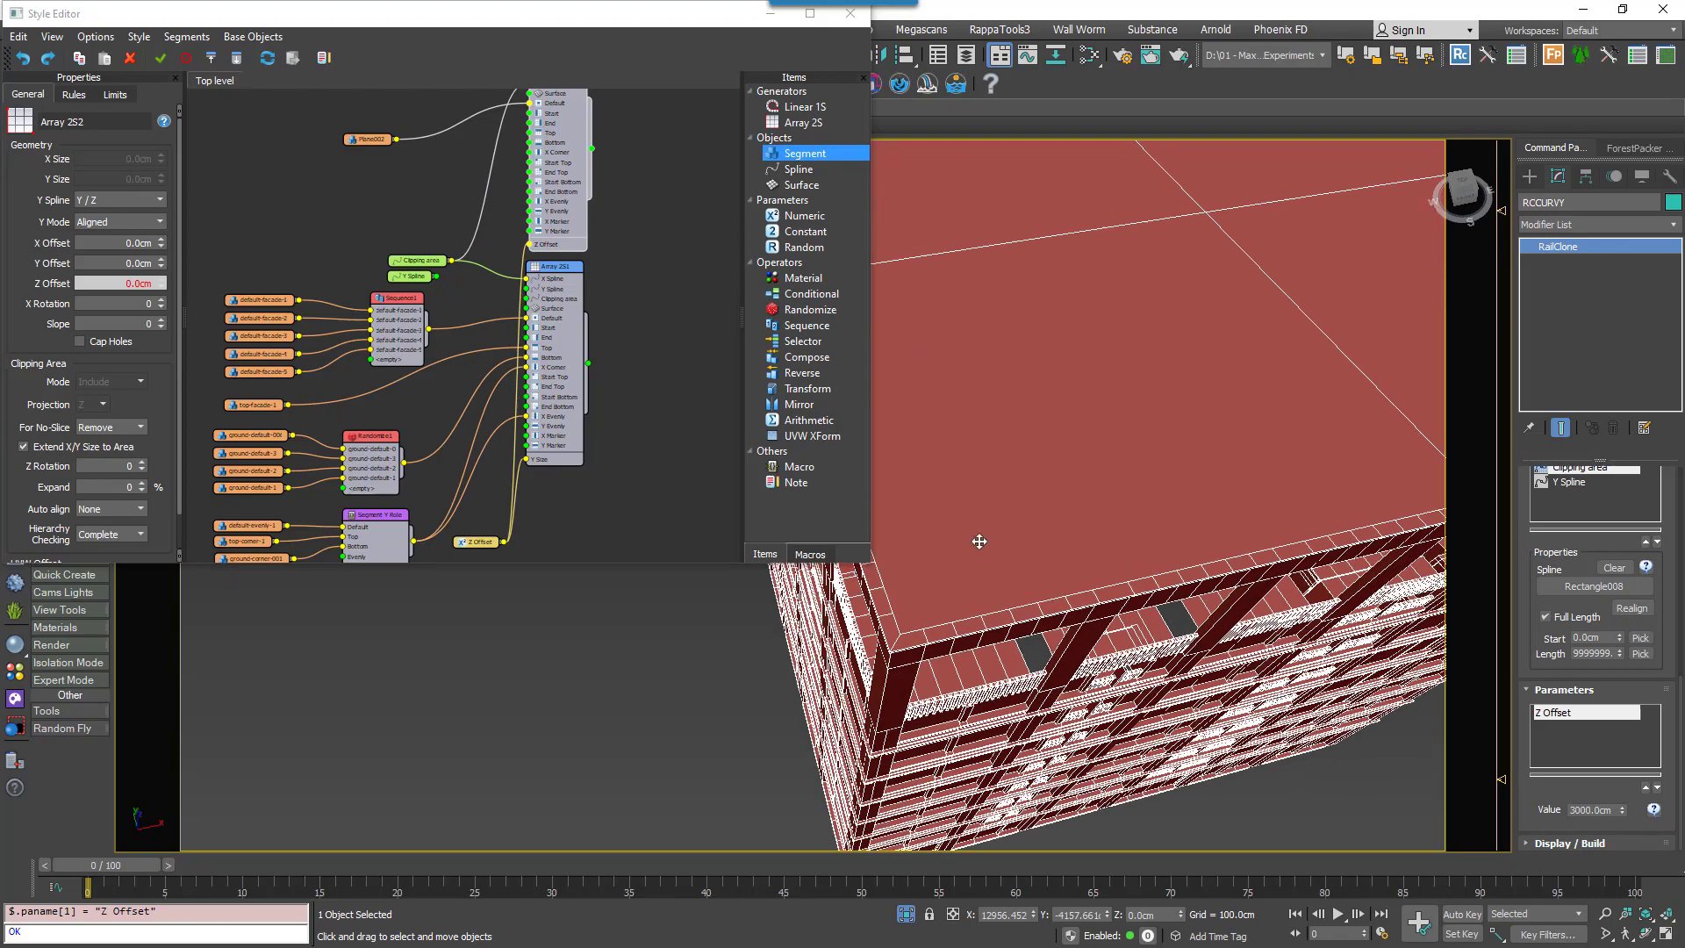
alt+middle_drag(1024, 528, 1057, 597)
Set the roof plane segment's fixed Z translation to -20 cm.
middle_drag(541, 231, 593, 322)
click(422, 230)
click(132, 94)
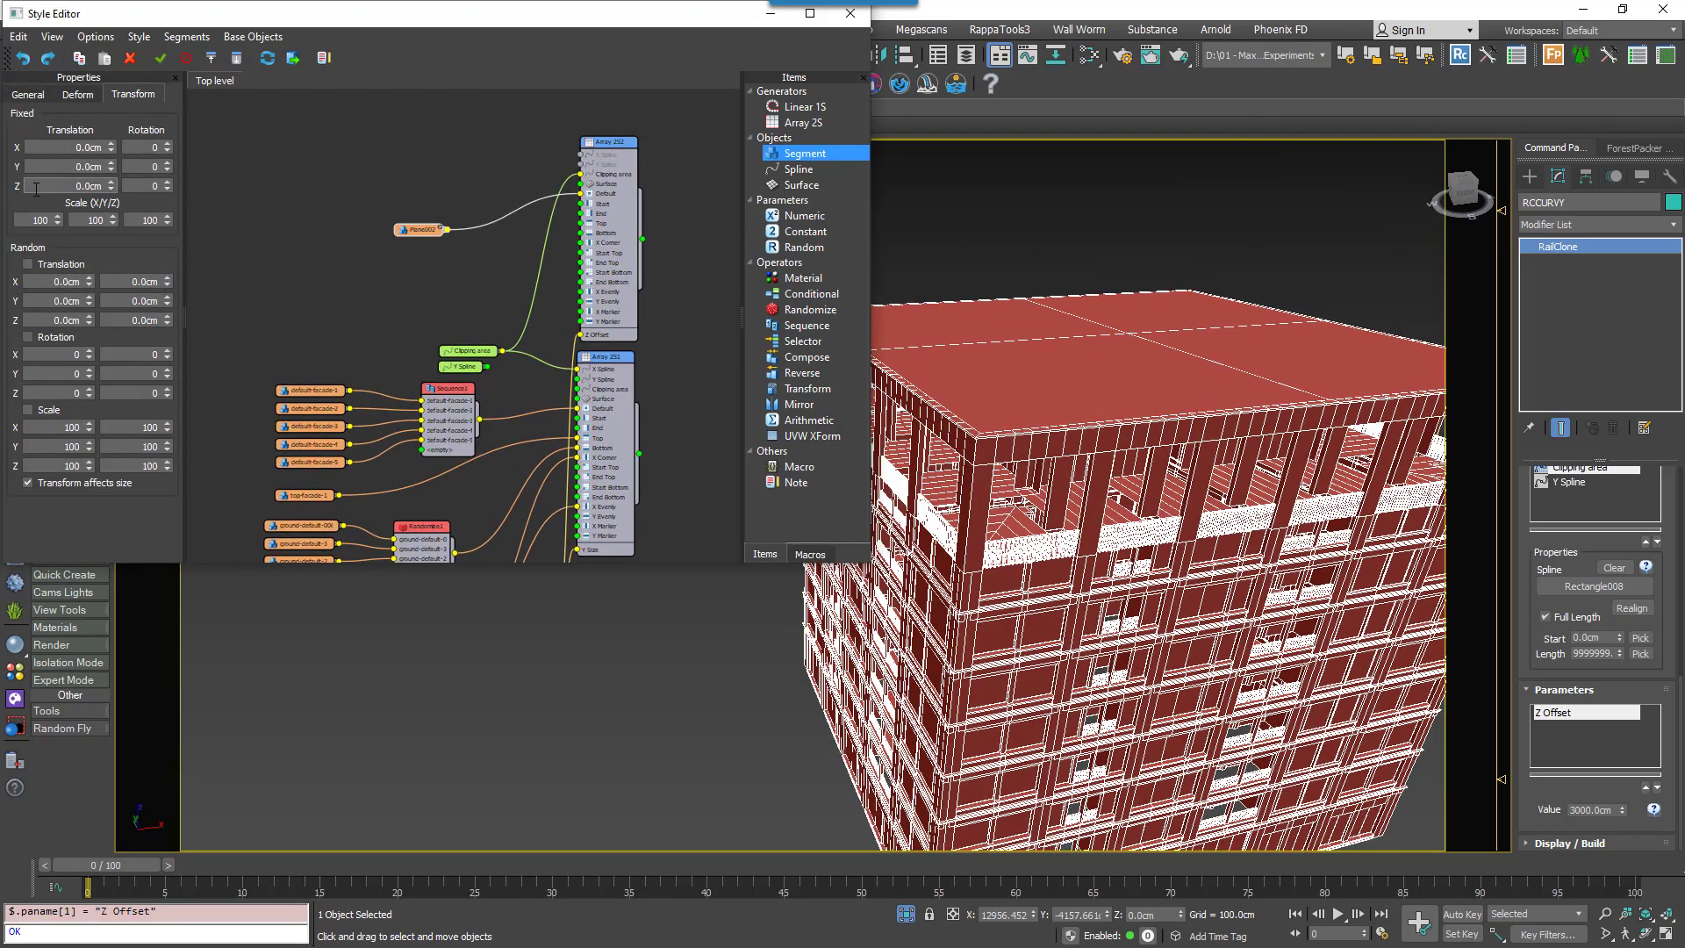
text(-20)
key(Return)
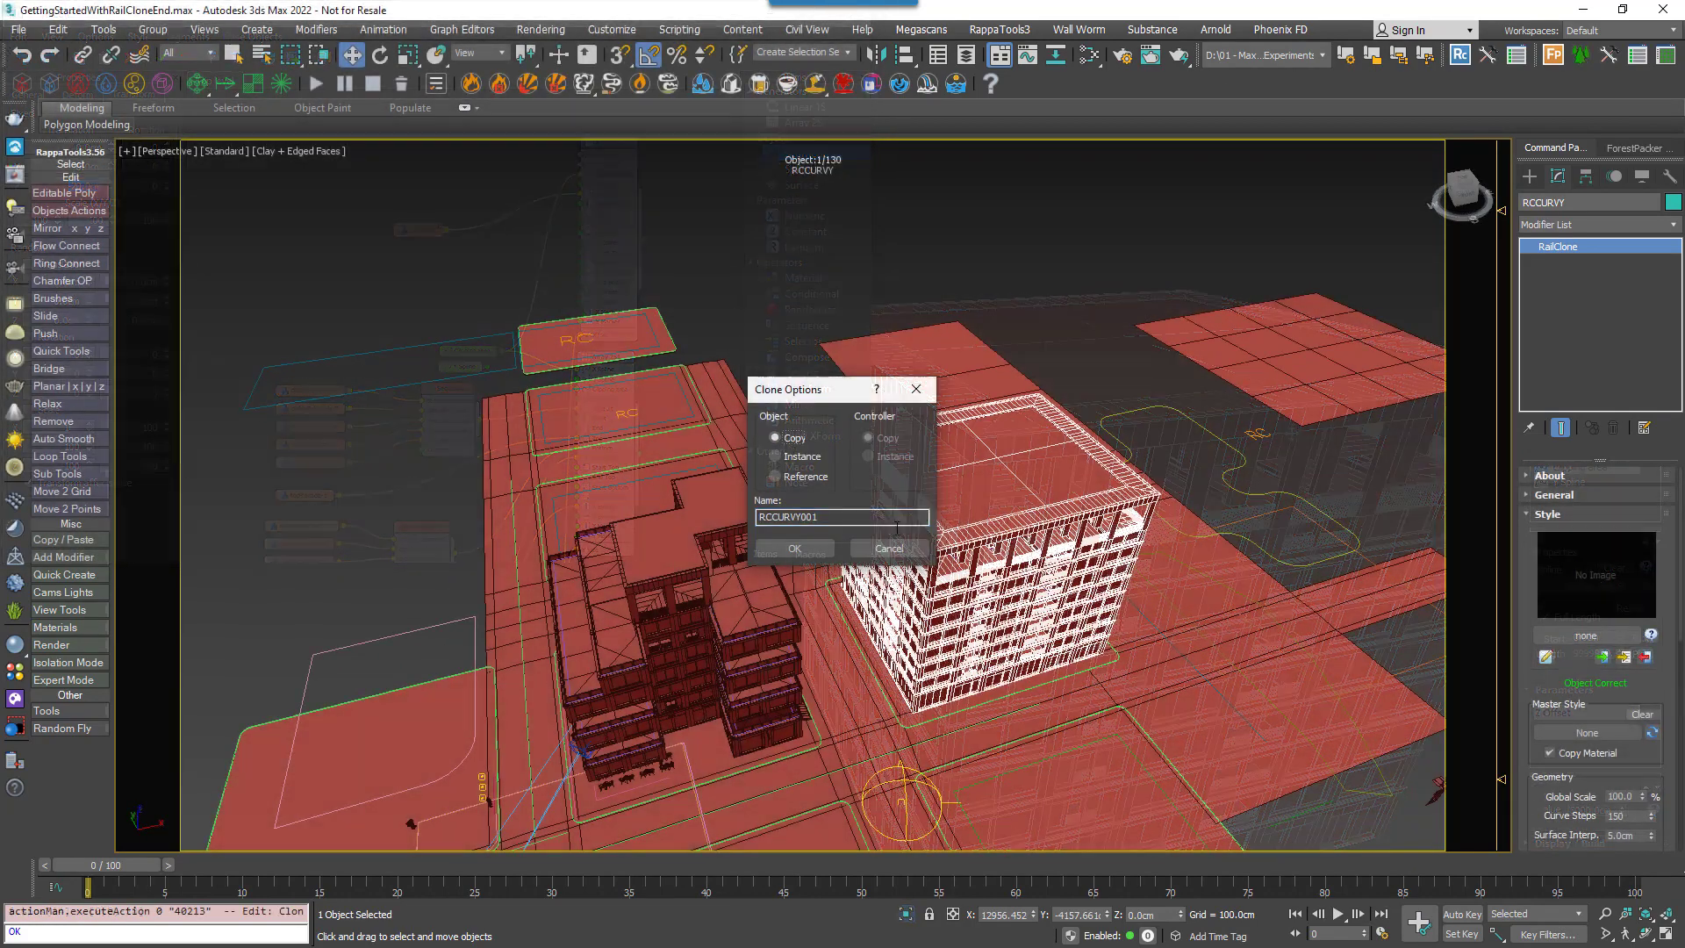
Clone the building as a copy and assign Rectangle017 on the plot behind it as the copy's base spline.
scroll(1595, 693, down, 4)
click(1603, 768)
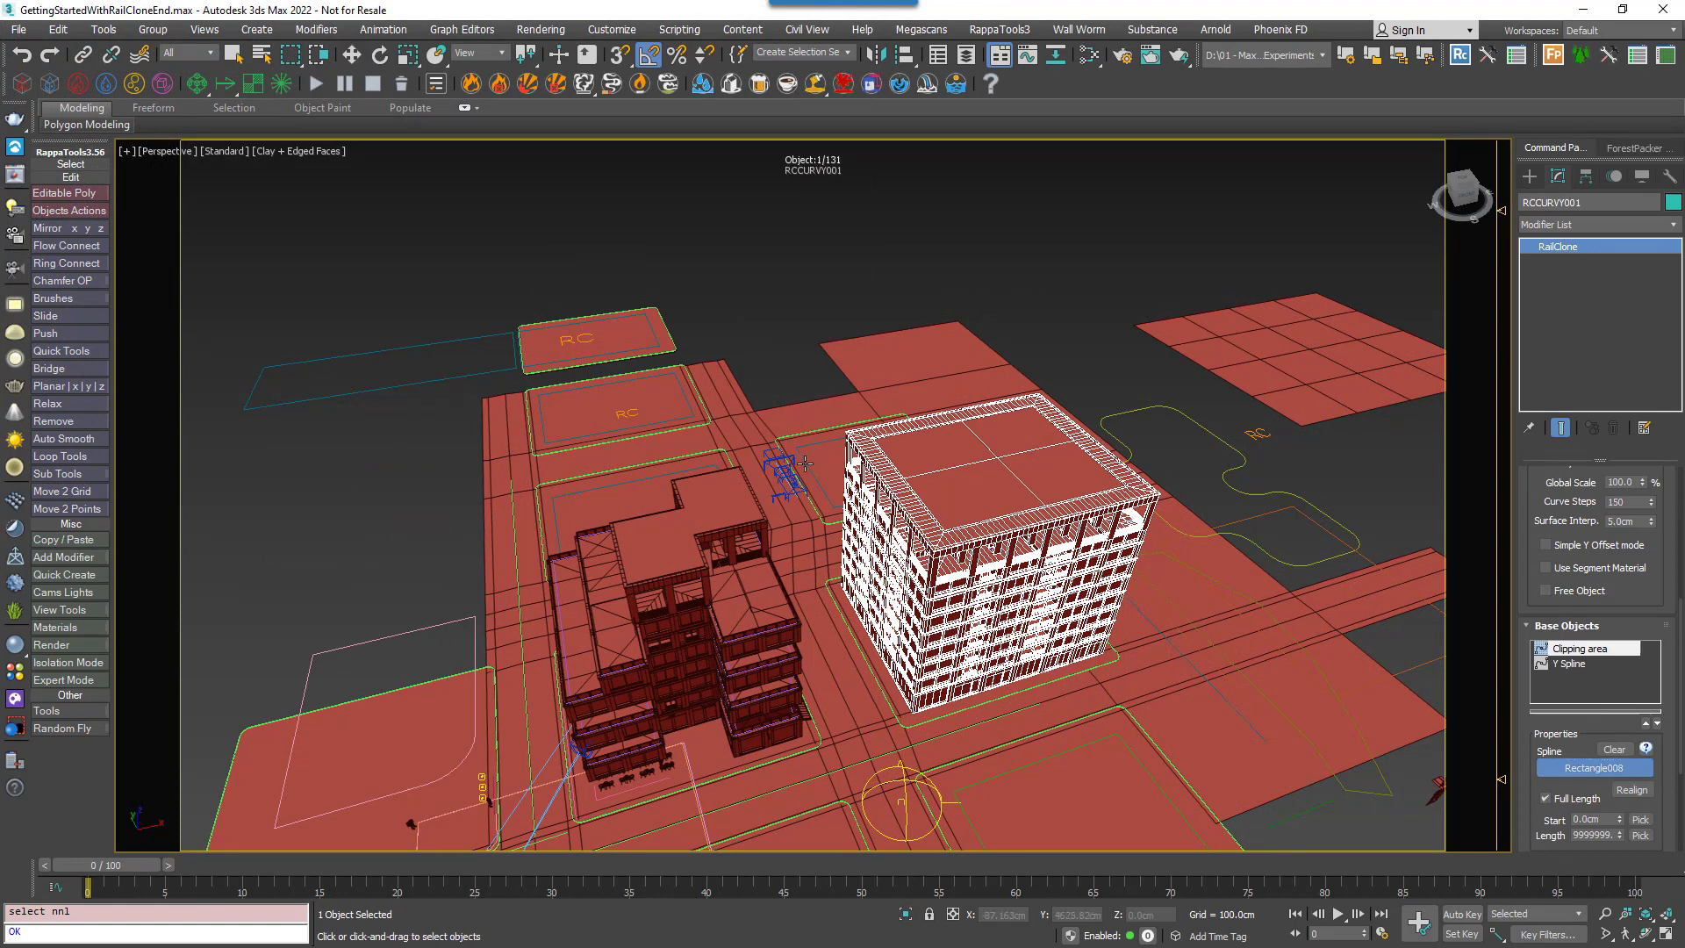
click(815, 474)
Set the first copied building's height parameter to 4000 cm.
scroll(1603, 727, down, 2)
double_click(1600, 812)
text(4000)
key(Return)
alt+middle_drag(1088, 536, 1135, 571)
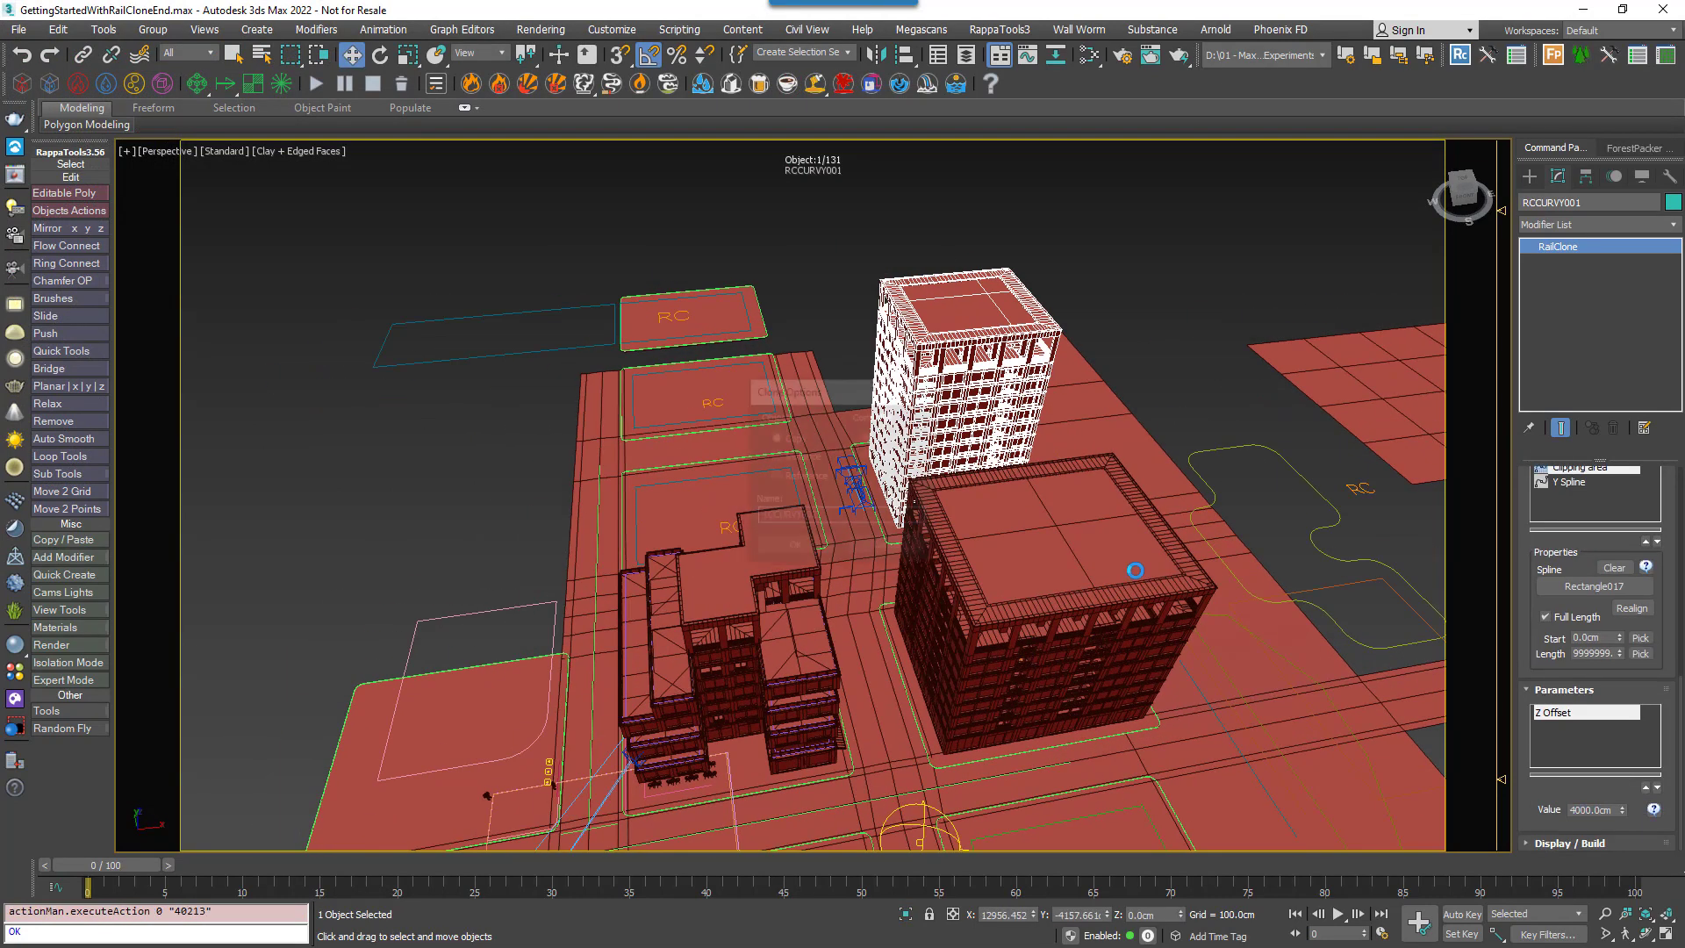
Make another copy of the building, assign Rectangle006 as its base spline, and set its height parameter to 2500 cm.
click(667, 537)
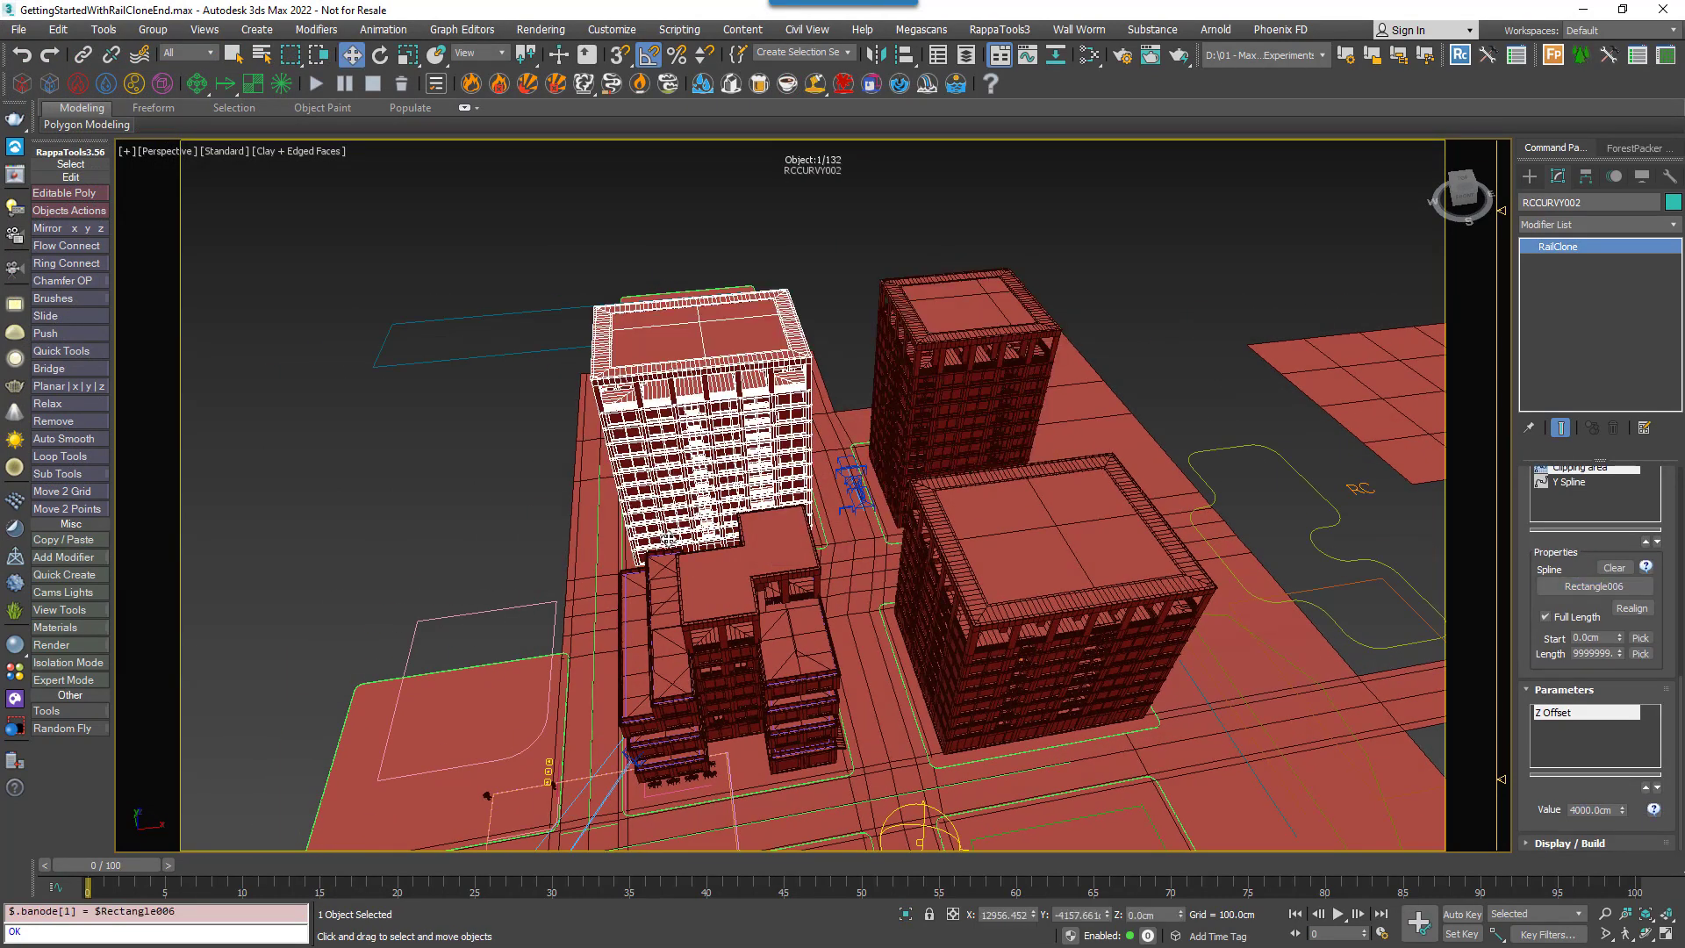
double_click(1611, 807)
text(2500)
key(Return)
alt+middle_drag(790, 614, 855, 456)
scroll(869, 447, up, 3)
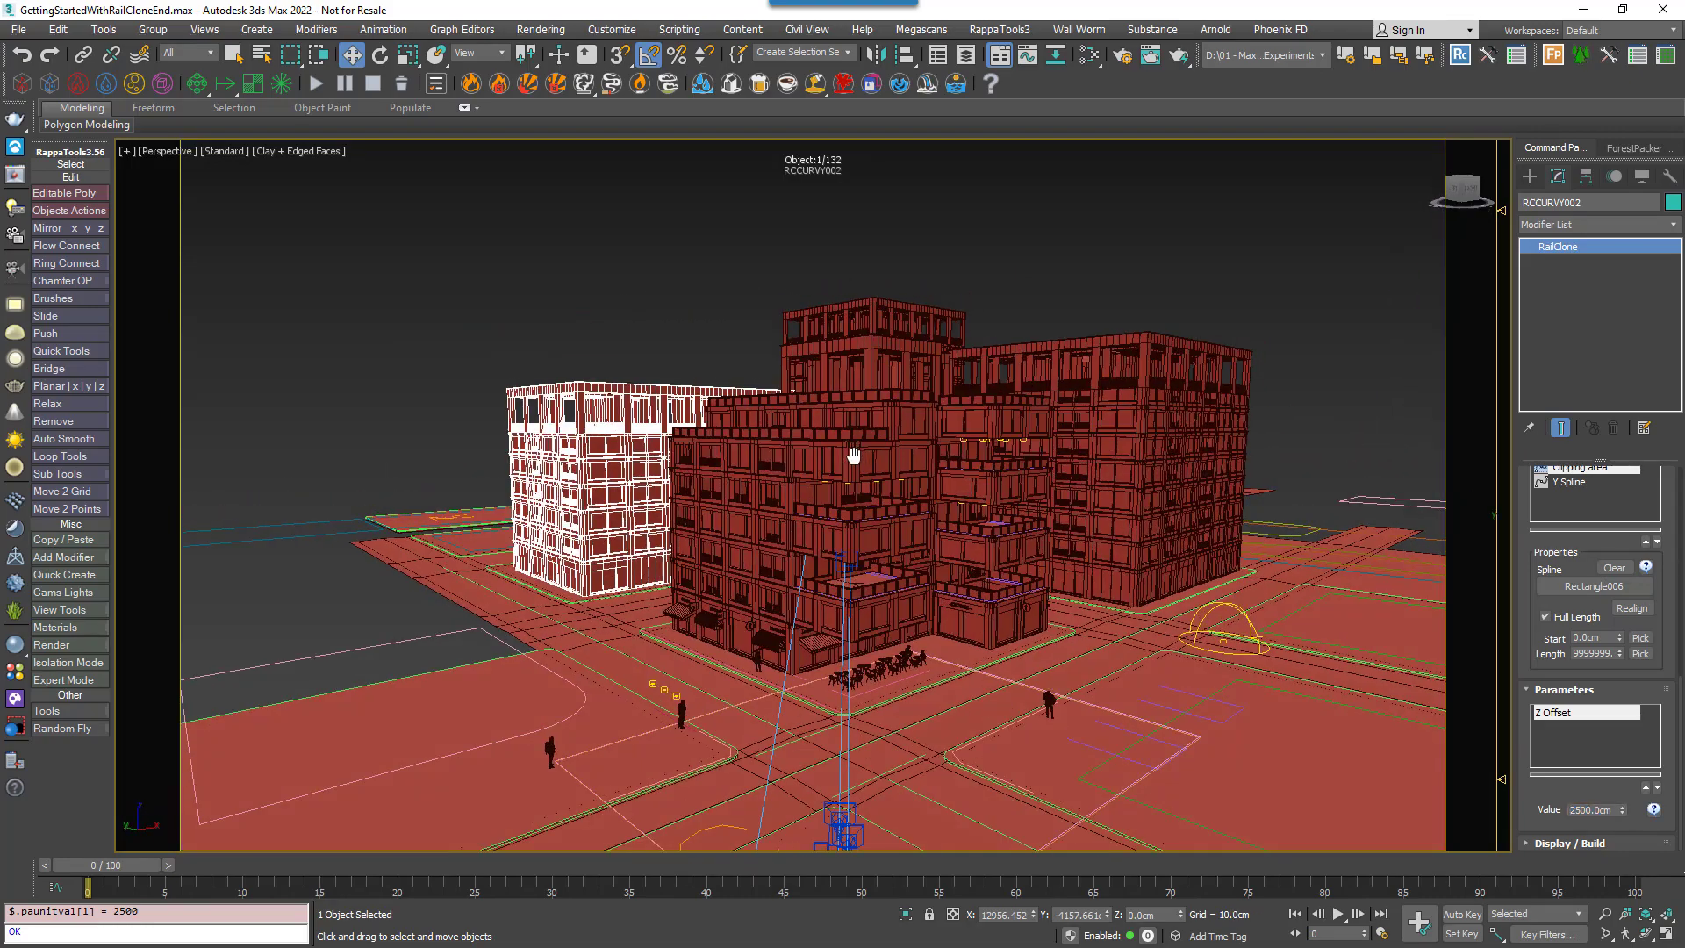